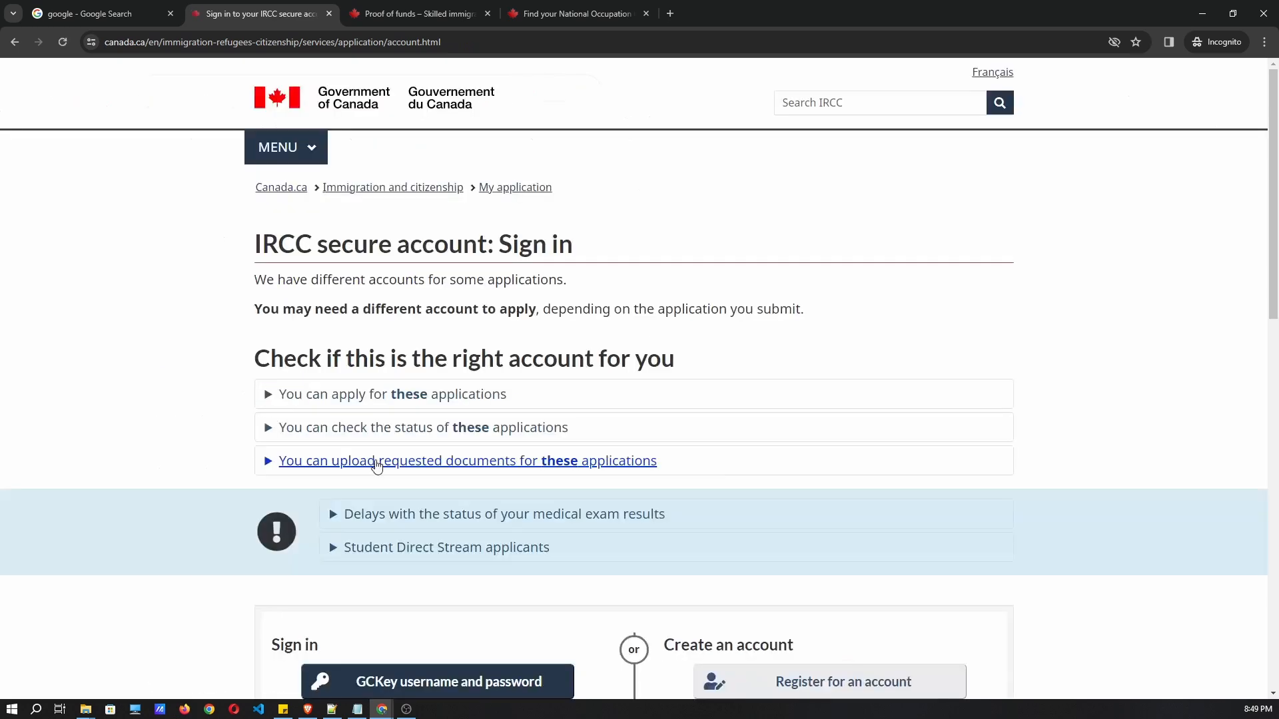
Scroll down and choose sign-in with a GCKey username and password, ready to enter the username.
{"action": "scroll", "coordinate": [716, 419], "scroll_direction": "down", "scroll_amount": 1}
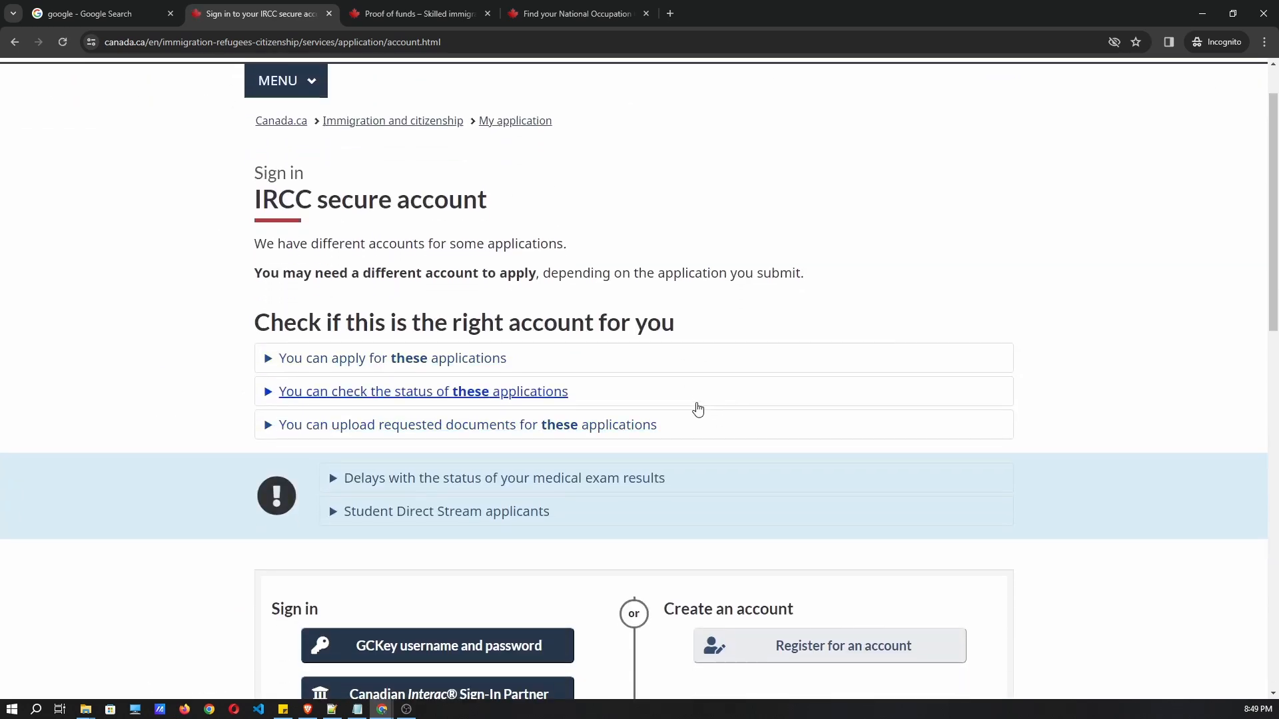
{"action": "scroll", "coordinate": [698, 409], "scroll_direction": "down", "scroll_amount": 1}
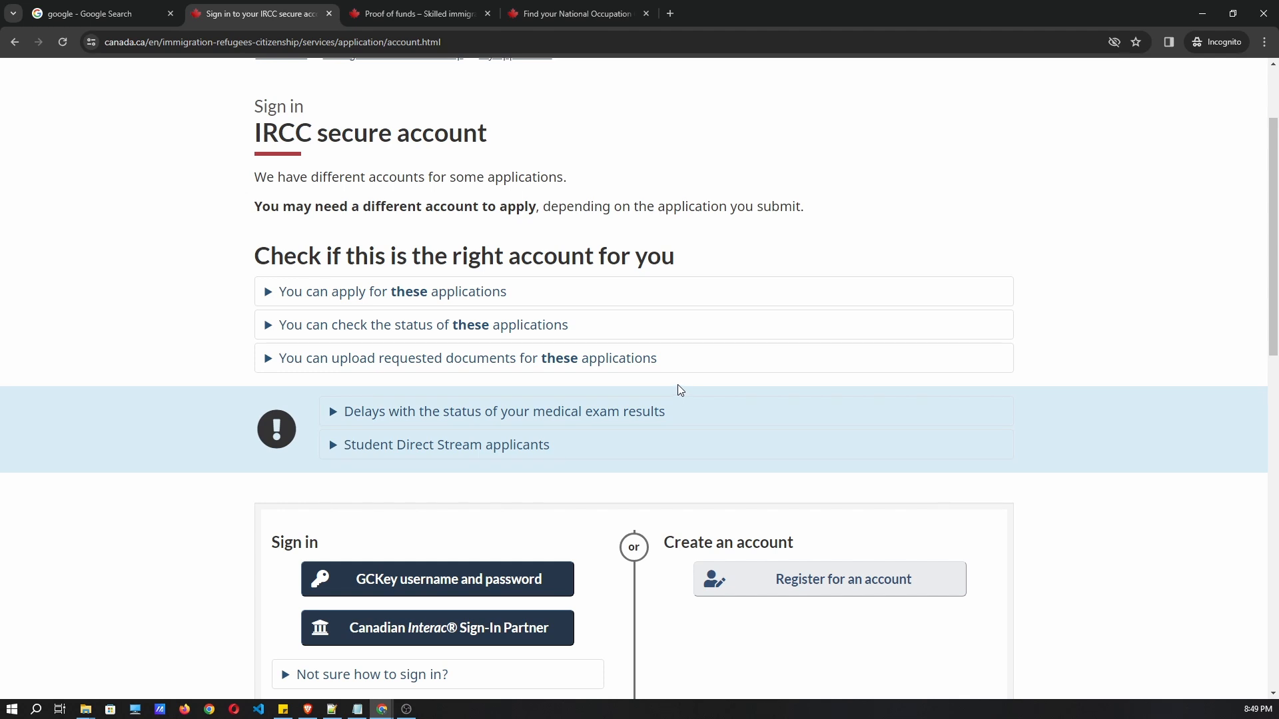
{"action": "scroll", "coordinate": [679, 385], "scroll_direction": "down", "scroll_amount": 1}
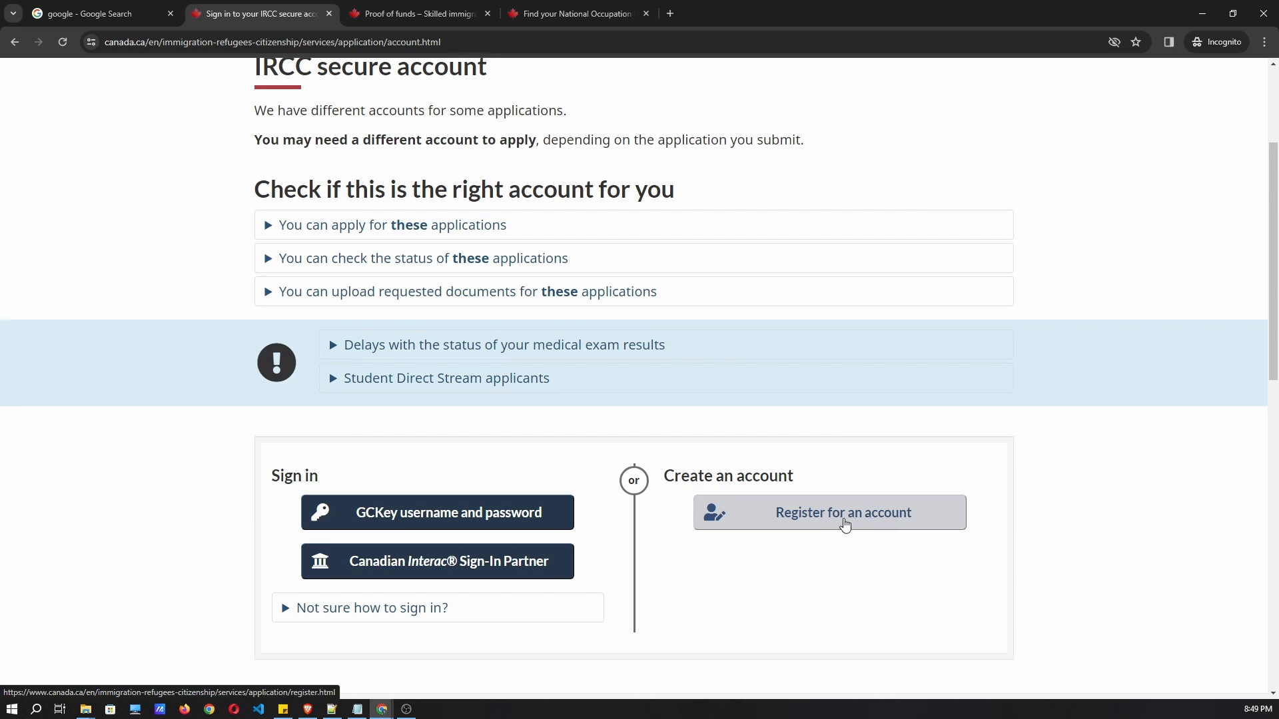
{"action": "left_click", "coordinate": [398, 524]}
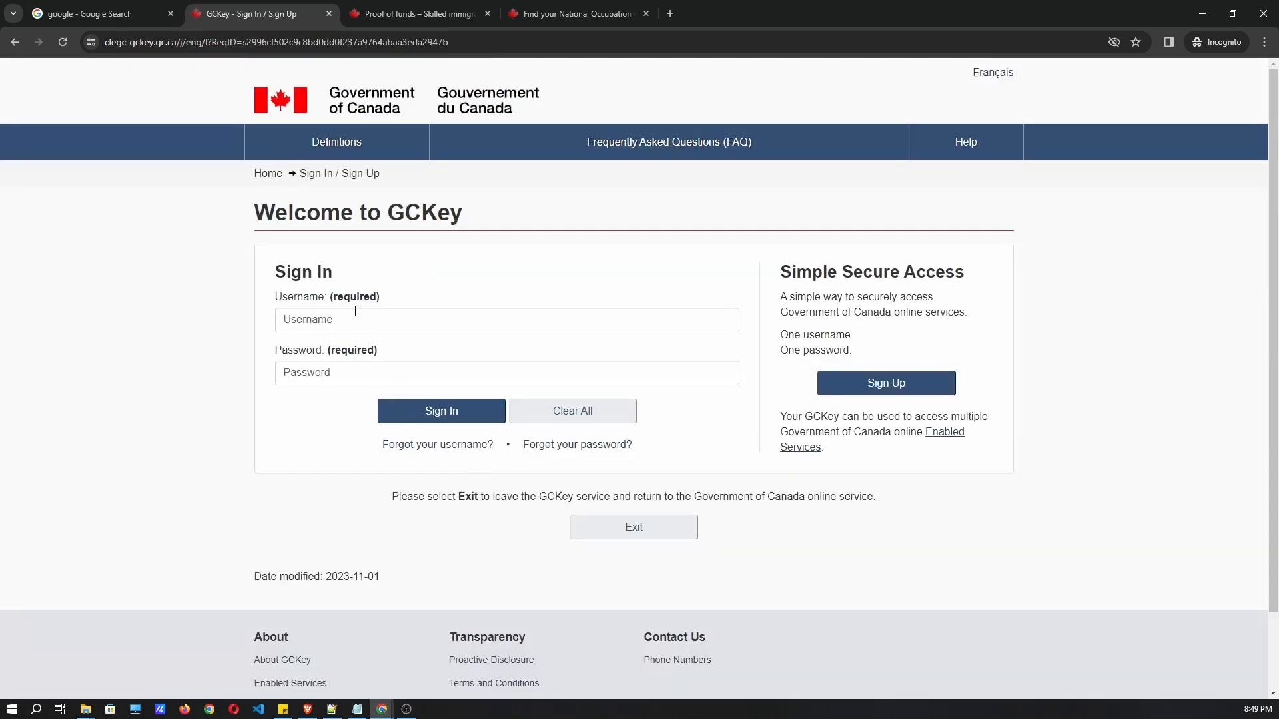
{"action": "left_click", "coordinate": [355, 313]}
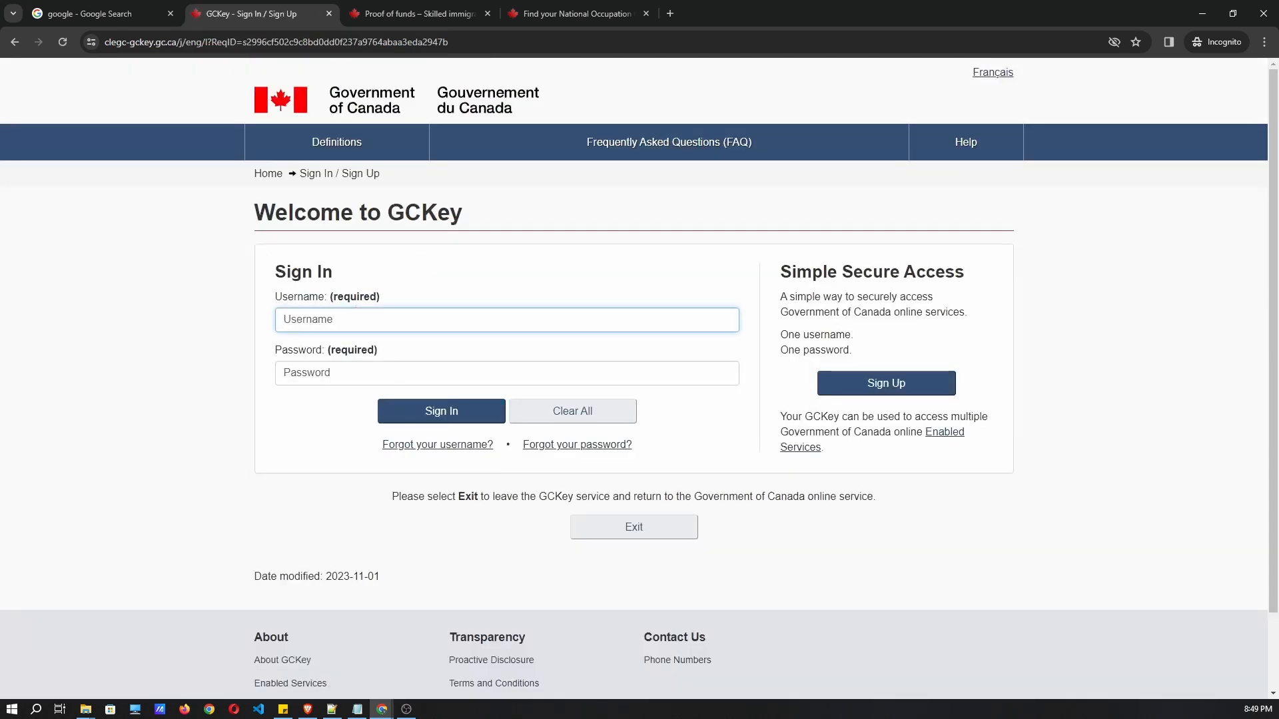
Paste the account username and password into GCKey and sign in.
{"action": "key", "text": "alt+Tab"}
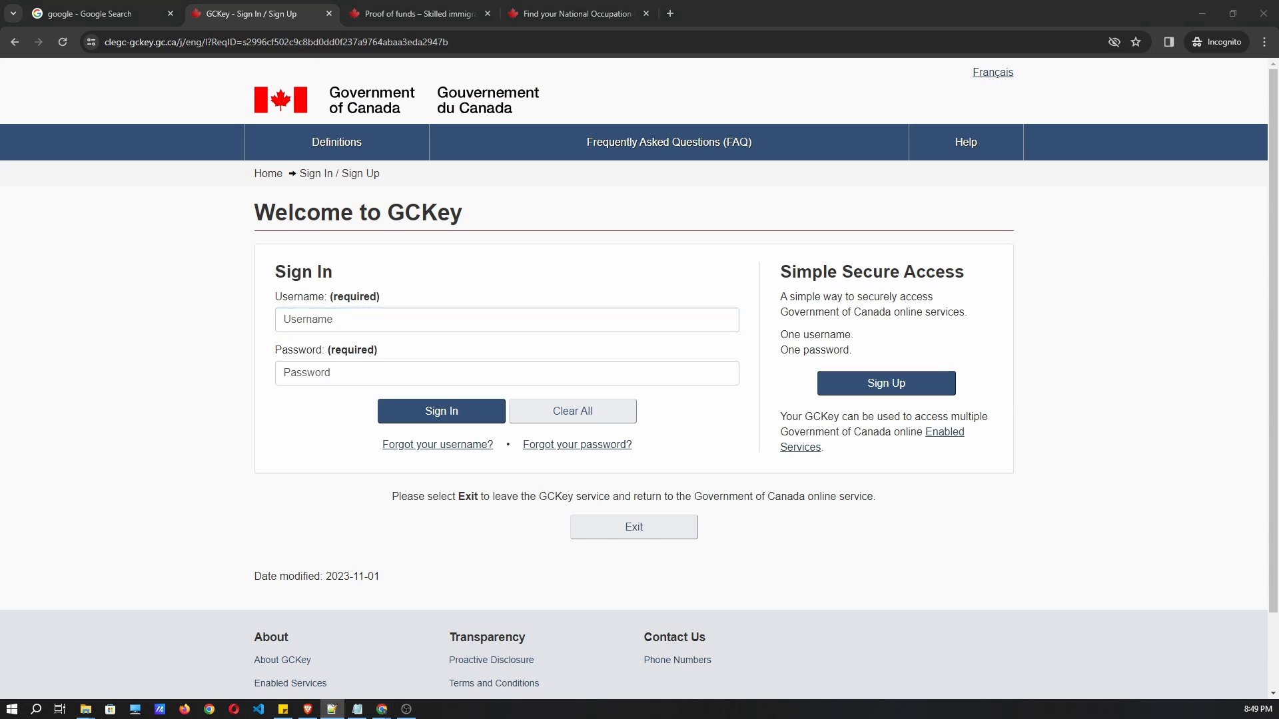
{"action": "left_click", "coordinate": [354, 326]}
{"action": "key", "text": "ctrl+v"}
{"action": "key", "text": "alt+Tab"}
{"action": "left_click", "coordinate": [327, 377]}
{"action": "key", "text": "ctrl+v"}
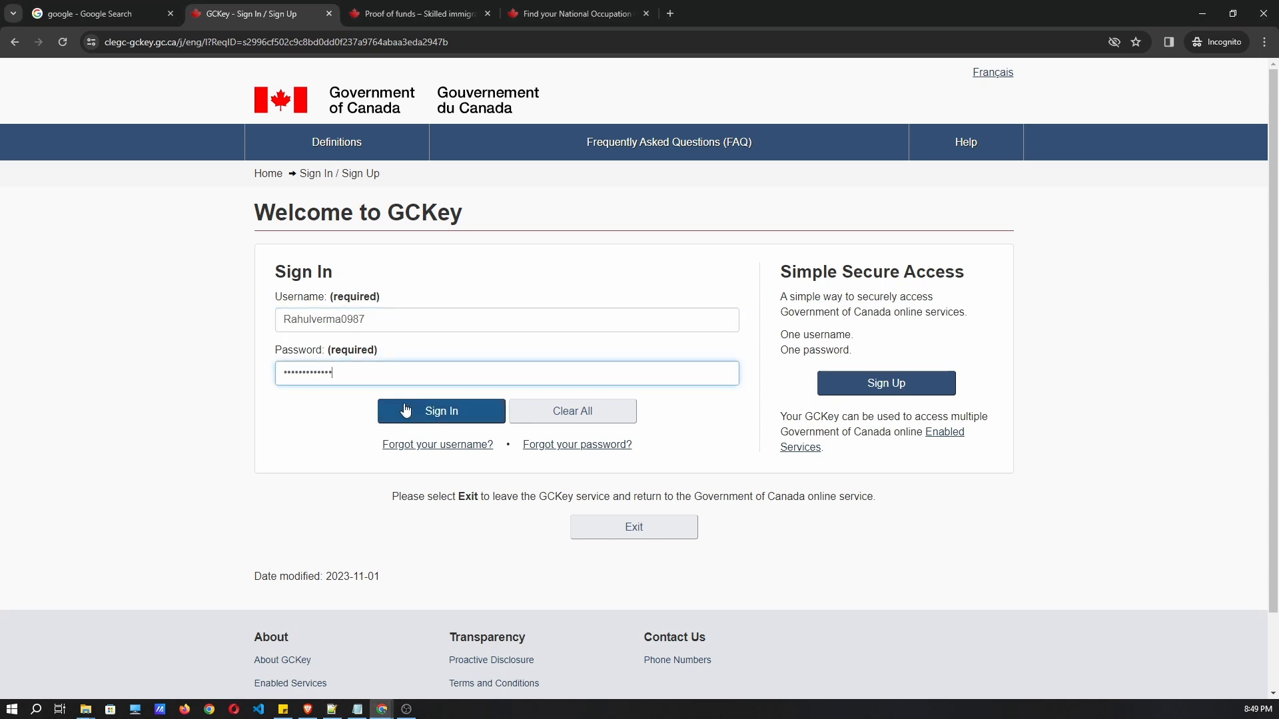
{"action": "left_click", "coordinate": [406, 411]}
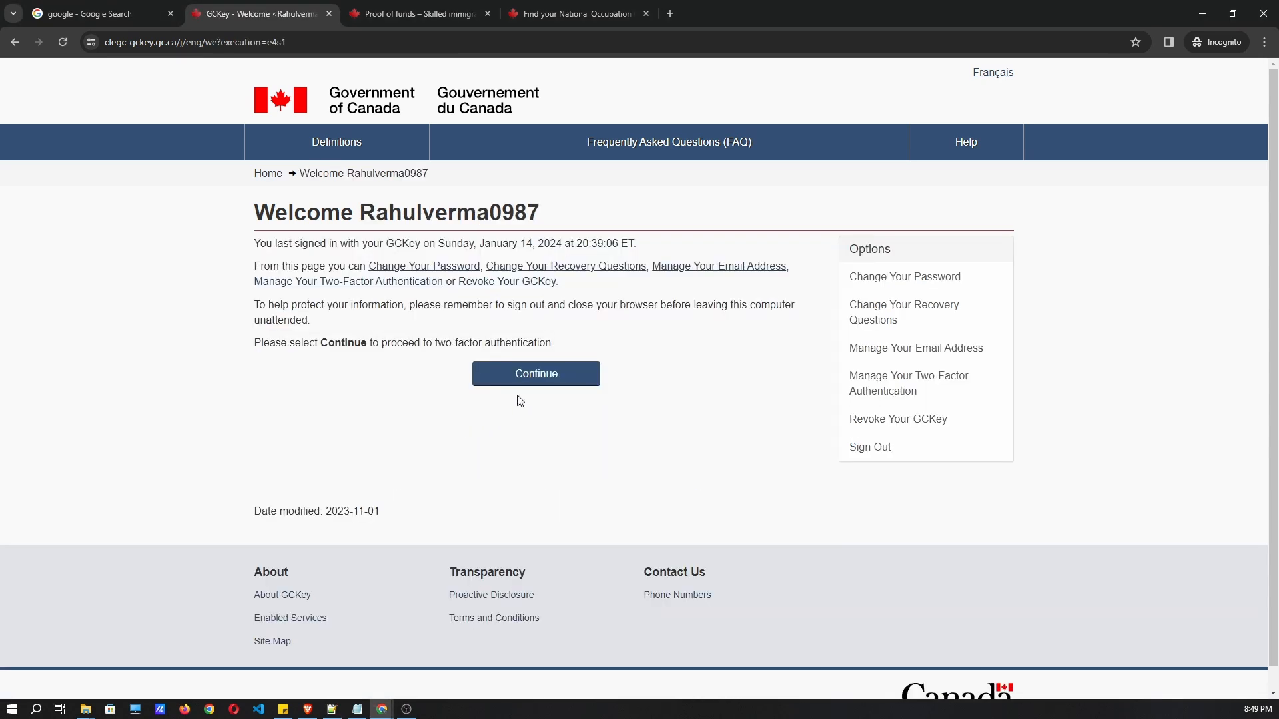
Complete two-factor authentication with the emailed one-time passcode and continue.
{"action": "left_click", "coordinate": [526, 376]}
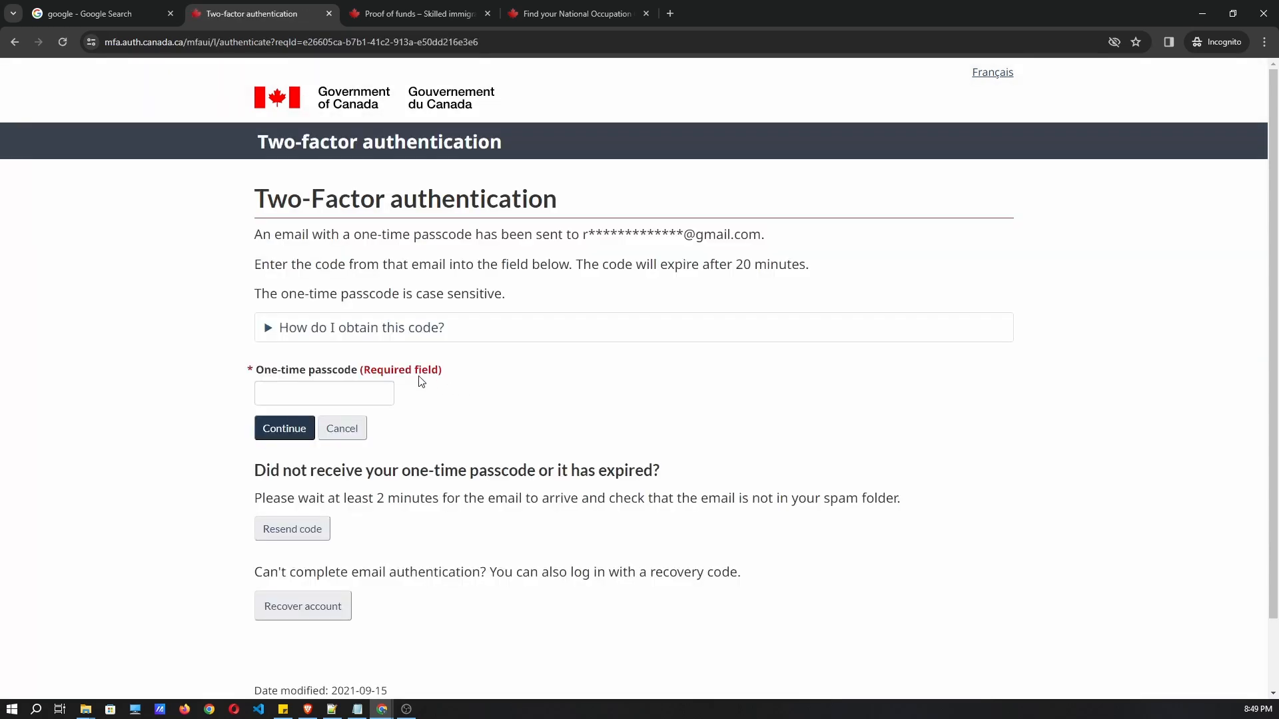
{"action": "left_click", "coordinate": [324, 385]}
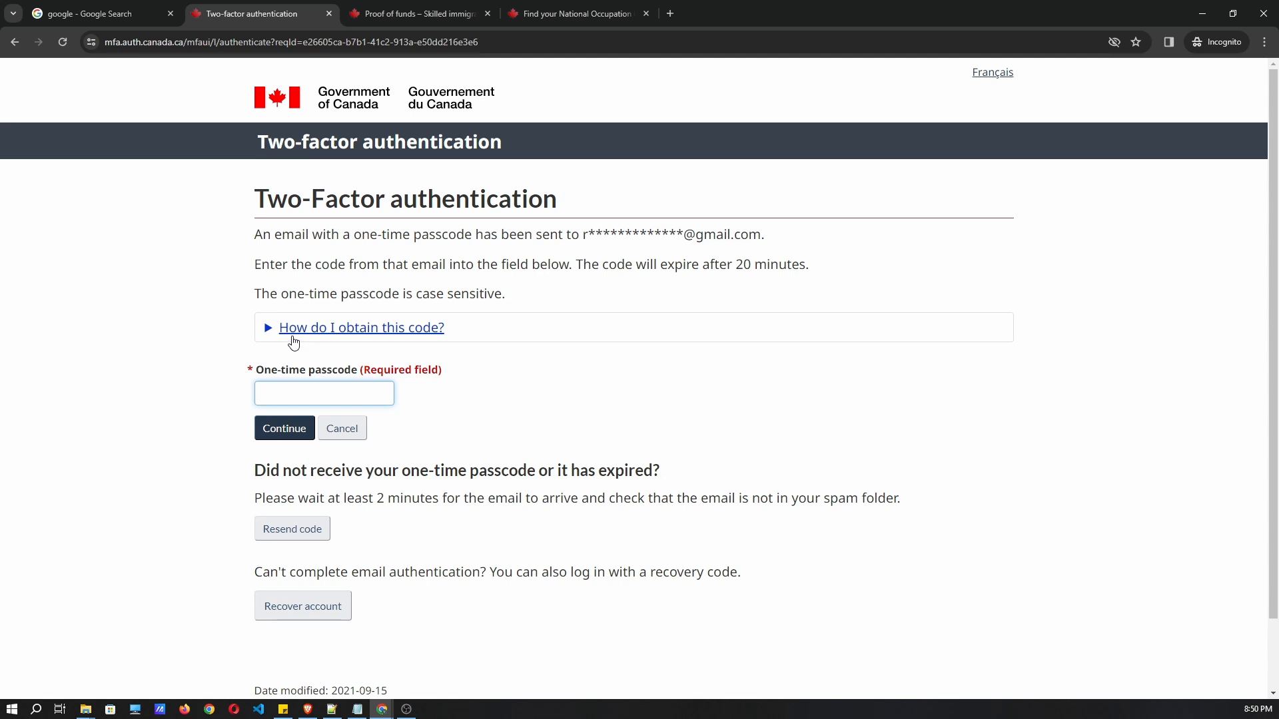
{"action": "key", "text": "ctrl+v"}
{"action": "key", "text": "Return"}
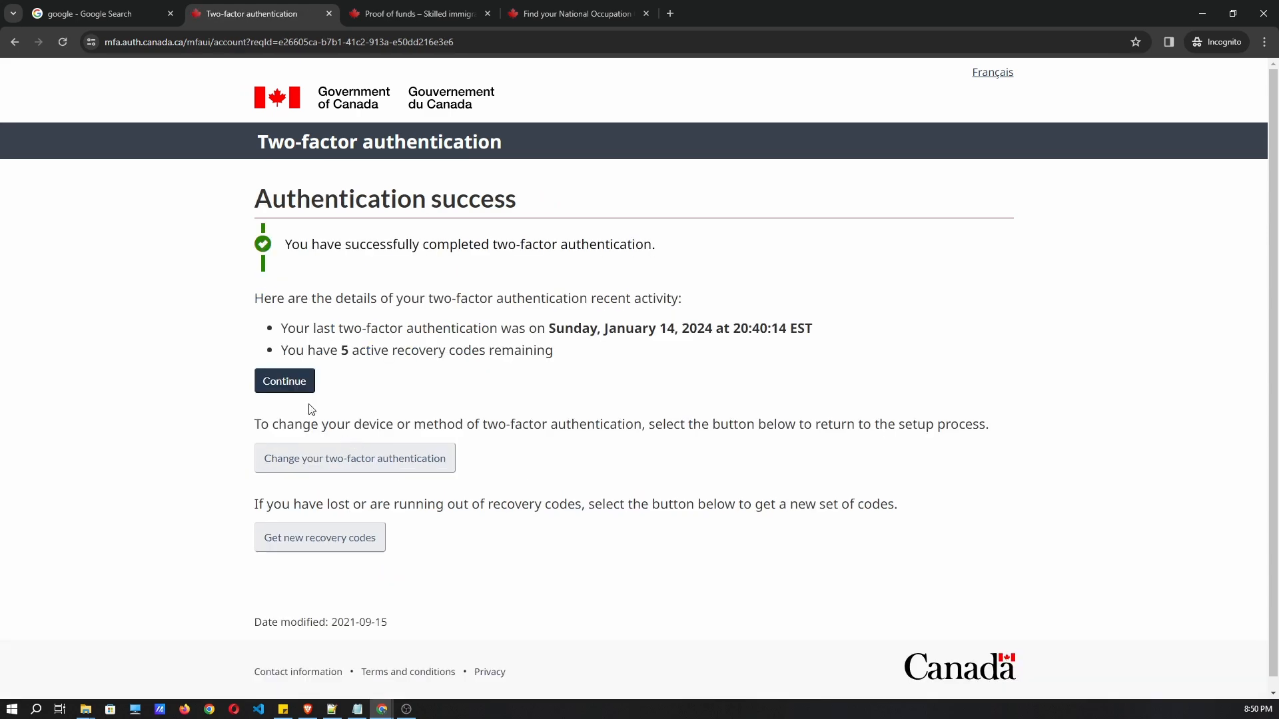
{"action": "left_click", "coordinate": [287, 383]}
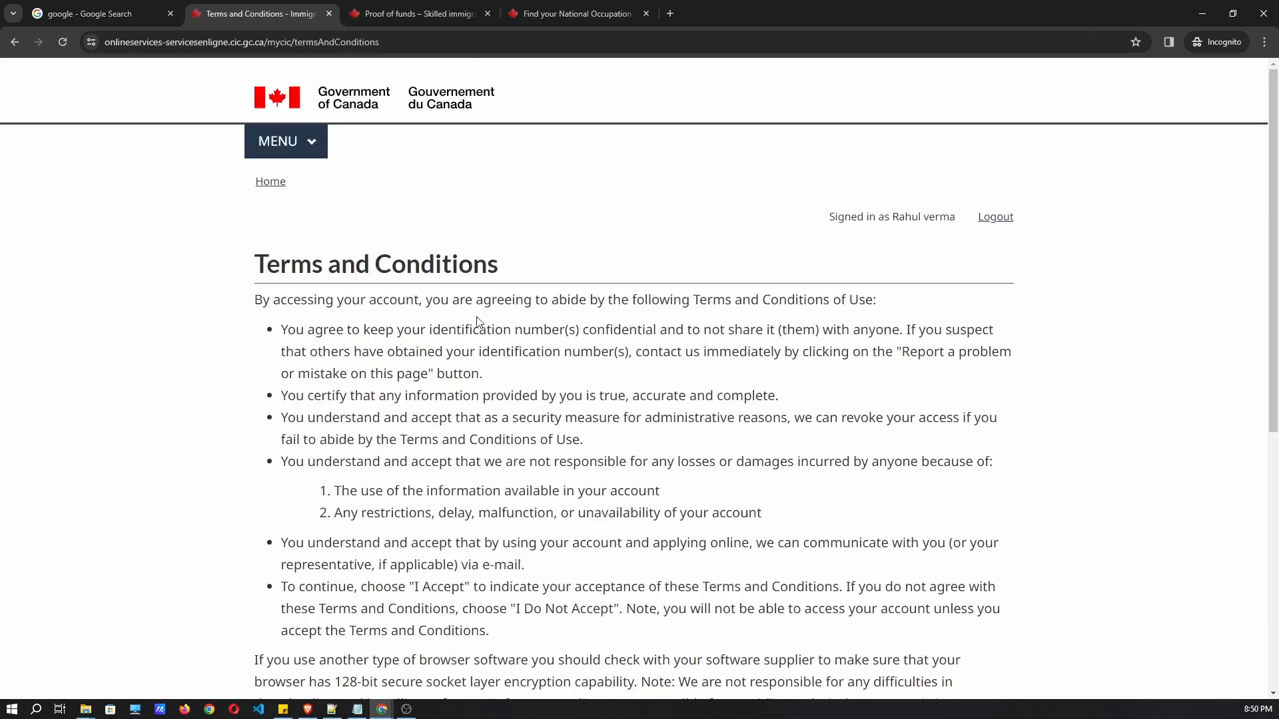
Accept the terms and conditions and submit the answer to the security question.
{"action": "scroll", "coordinate": [340, 397], "scroll_direction": "down", "scroll_amount": 5}
{"action": "left_click", "coordinate": [271, 374]}
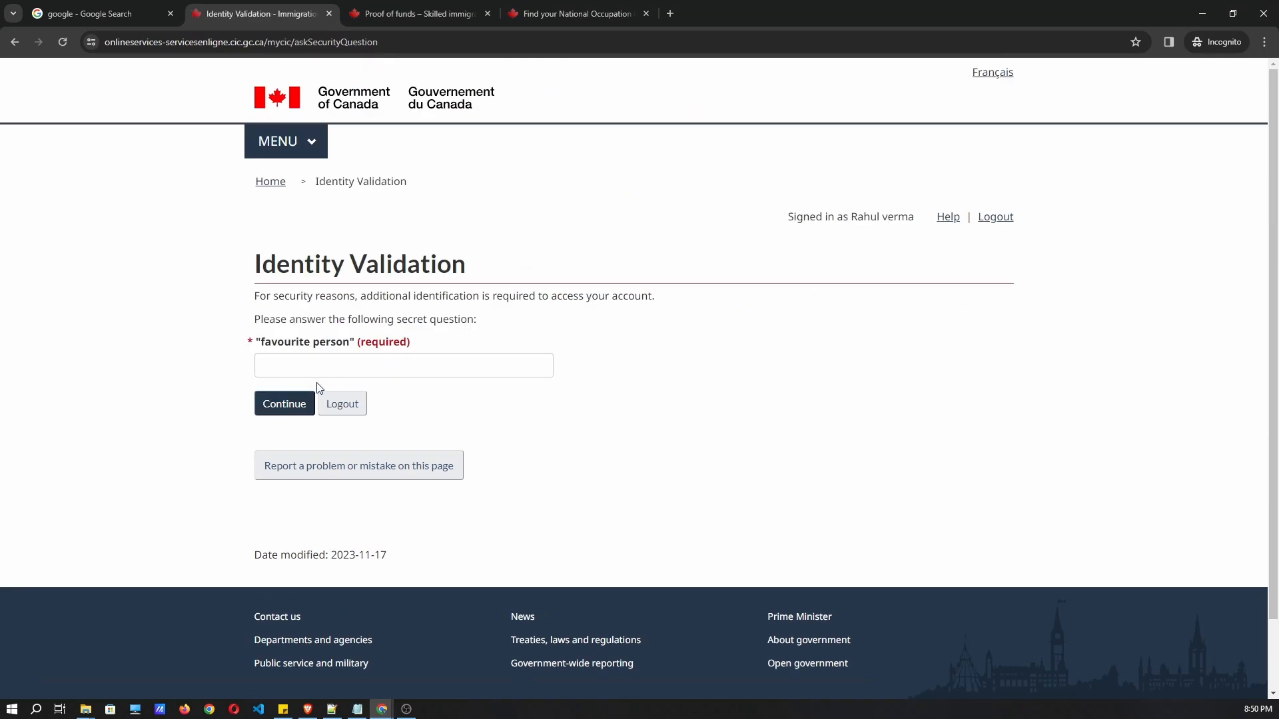
{"action": "left_click", "coordinate": [301, 368]}
{"action": "key", "text": "Return"}
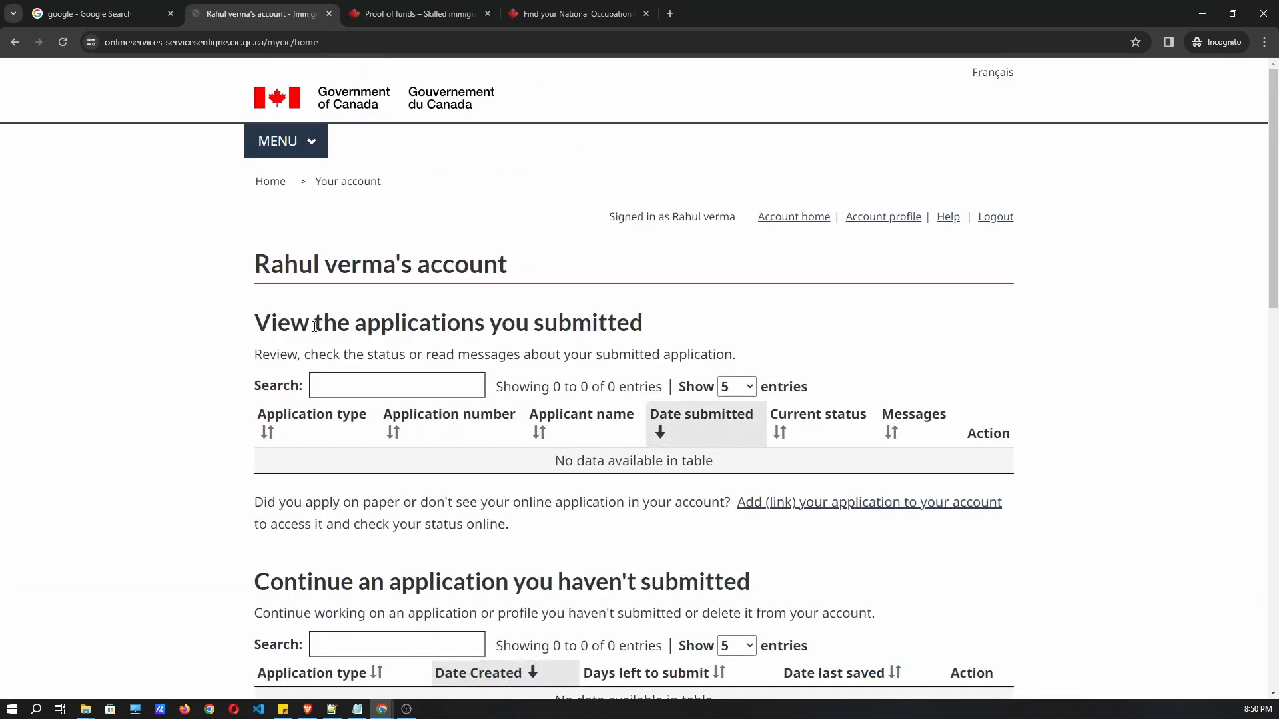
Start a new application to come to Canada from the account home page.
{"action": "scroll", "coordinate": [339, 413], "scroll_direction": "down", "scroll_amount": 4}
{"action": "scroll", "coordinate": [372, 299], "scroll_direction": "up", "scroll_amount": 2}
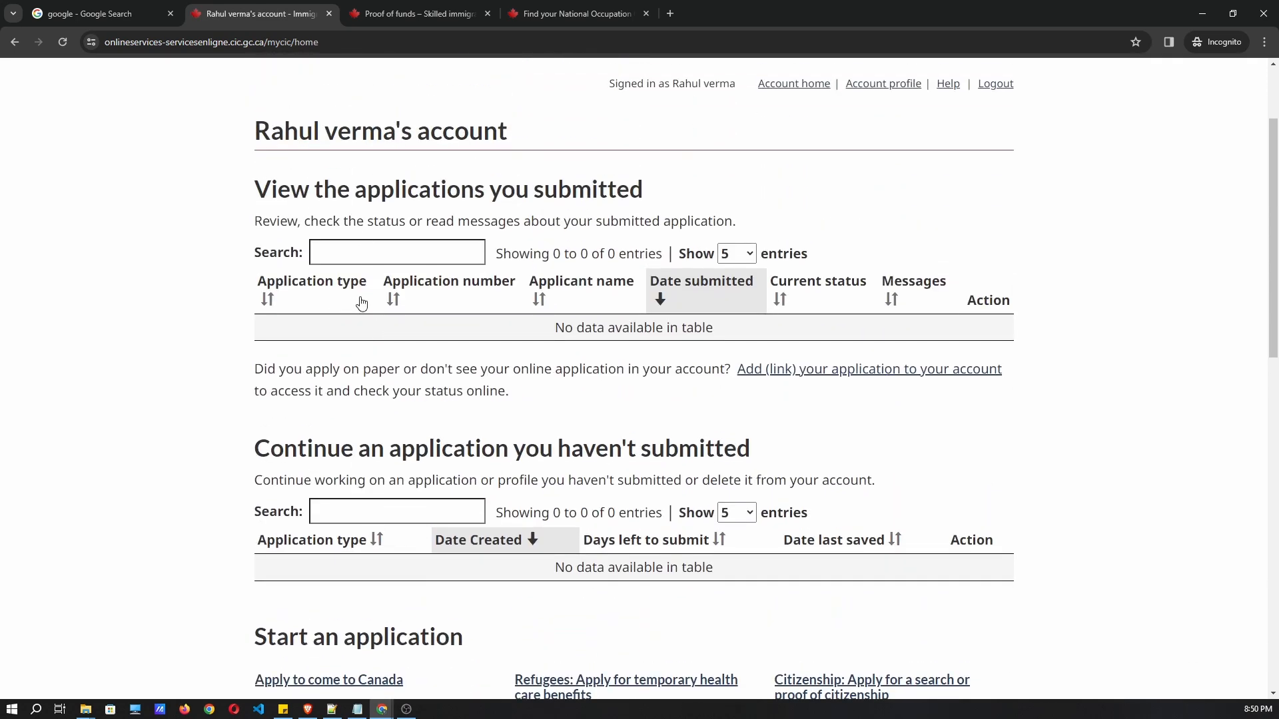
{"action": "scroll", "coordinate": [340, 368], "scroll_direction": "down", "scroll_amount": 7}
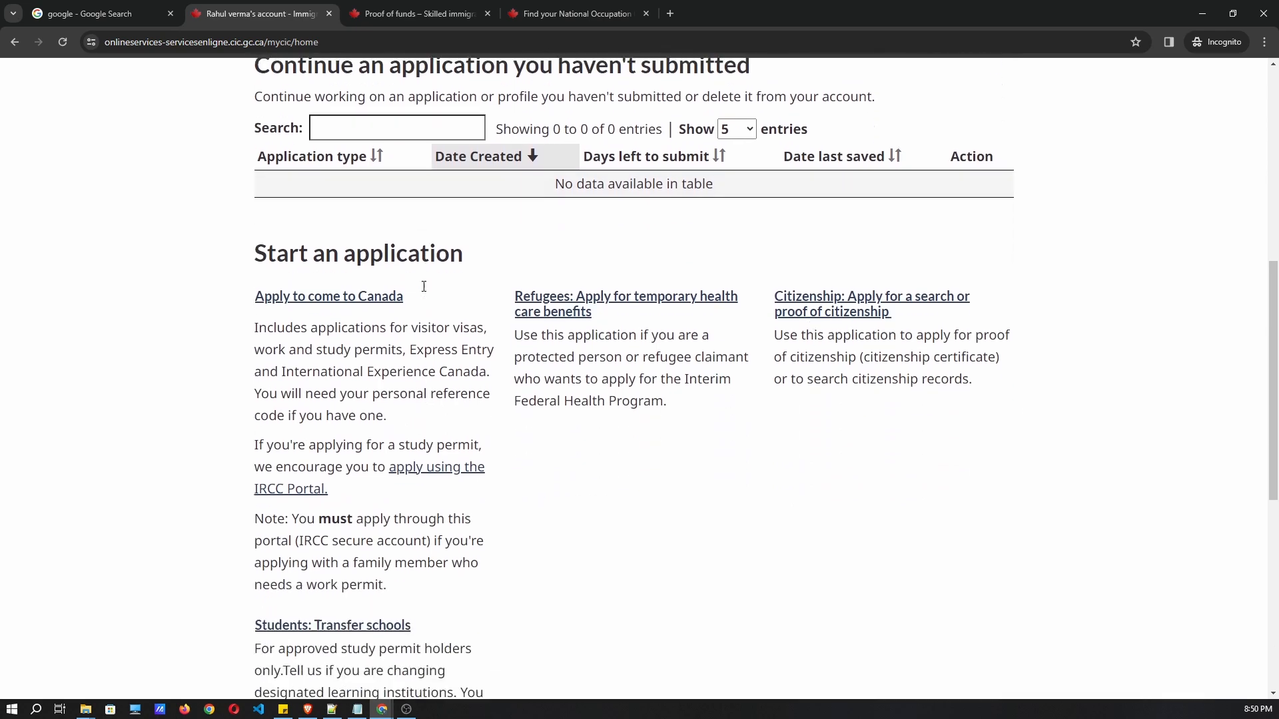
{"action": "scroll", "coordinate": [443, 290], "scroll_direction": "up", "scroll_amount": 1}
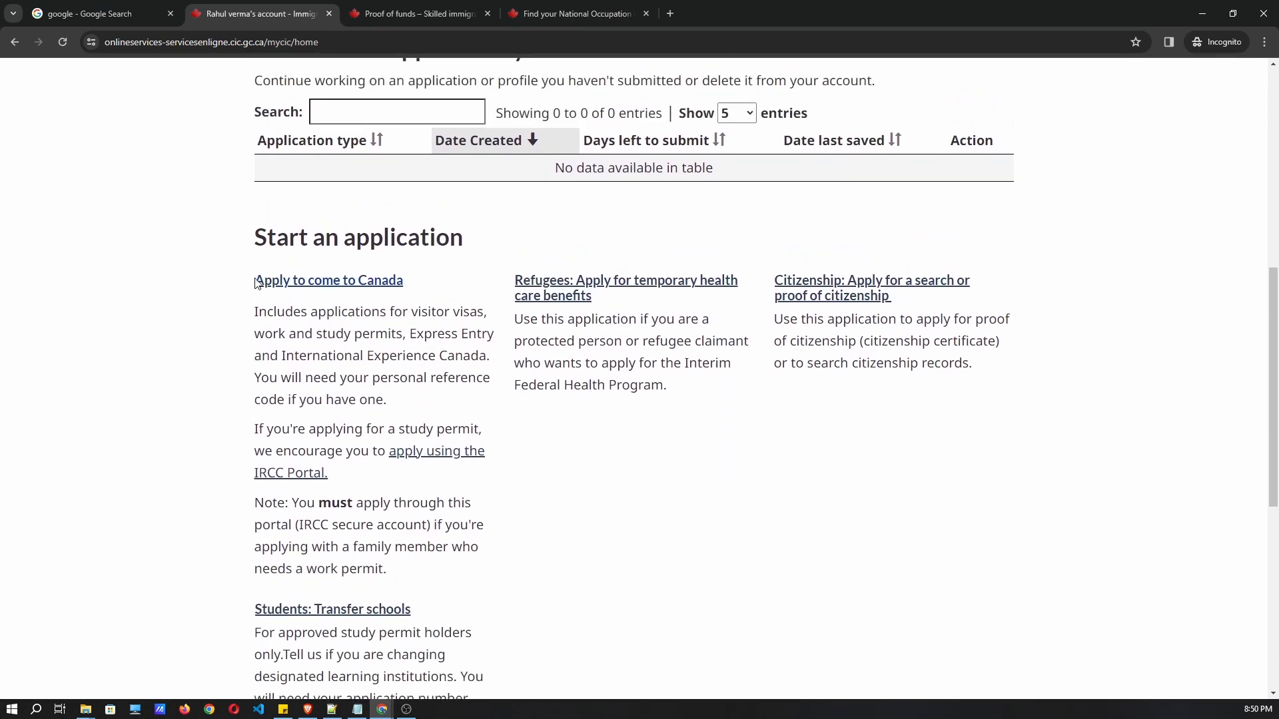
{"action": "left_click", "coordinate": [359, 288]}
Scroll the Personal checklist page down to the visitor, Express Entry and IEC eligibility options.
{"action": "scroll", "coordinate": [366, 303], "scroll_direction": "down", "scroll_amount": 2}
{"action": "scroll", "coordinate": [368, 308], "scroll_direction": "down", "scroll_amount": 1}
{"action": "scroll", "coordinate": [385, 192], "scroll_direction": "up", "scroll_amount": 1}
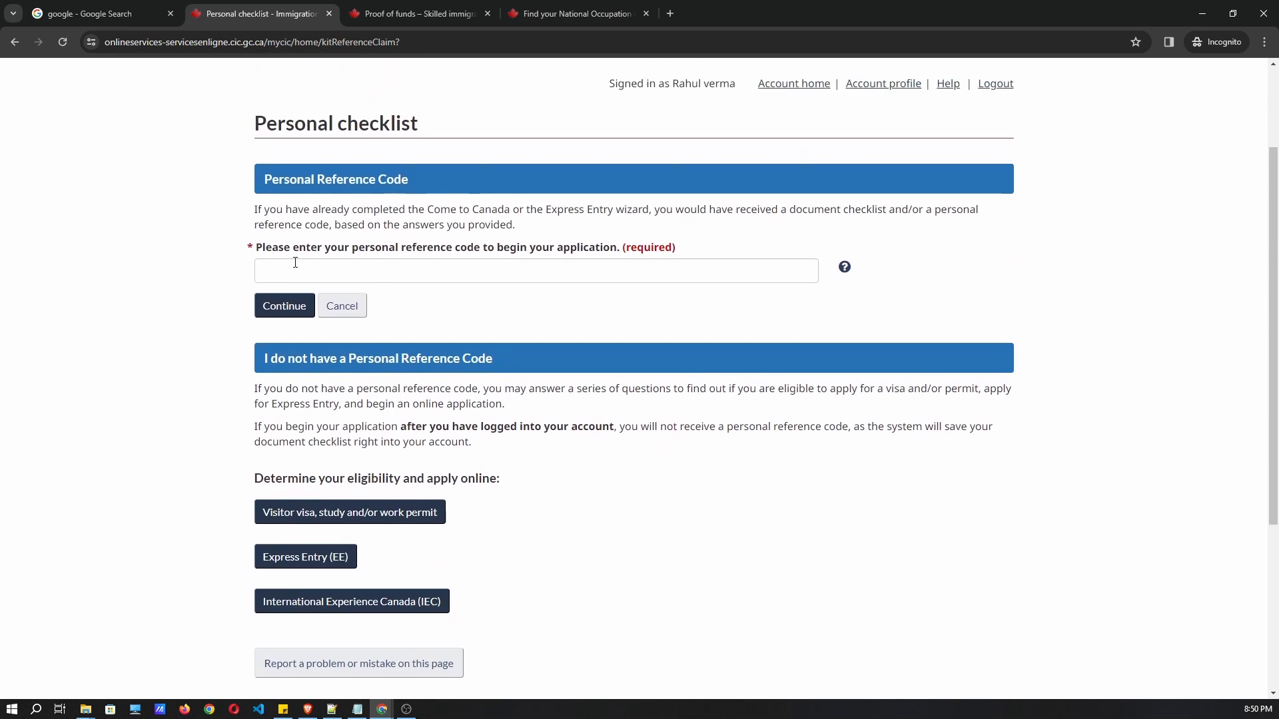
{"action": "left_click_drag", "start_coordinate": [272, 247], "coordinate": [567, 248]}
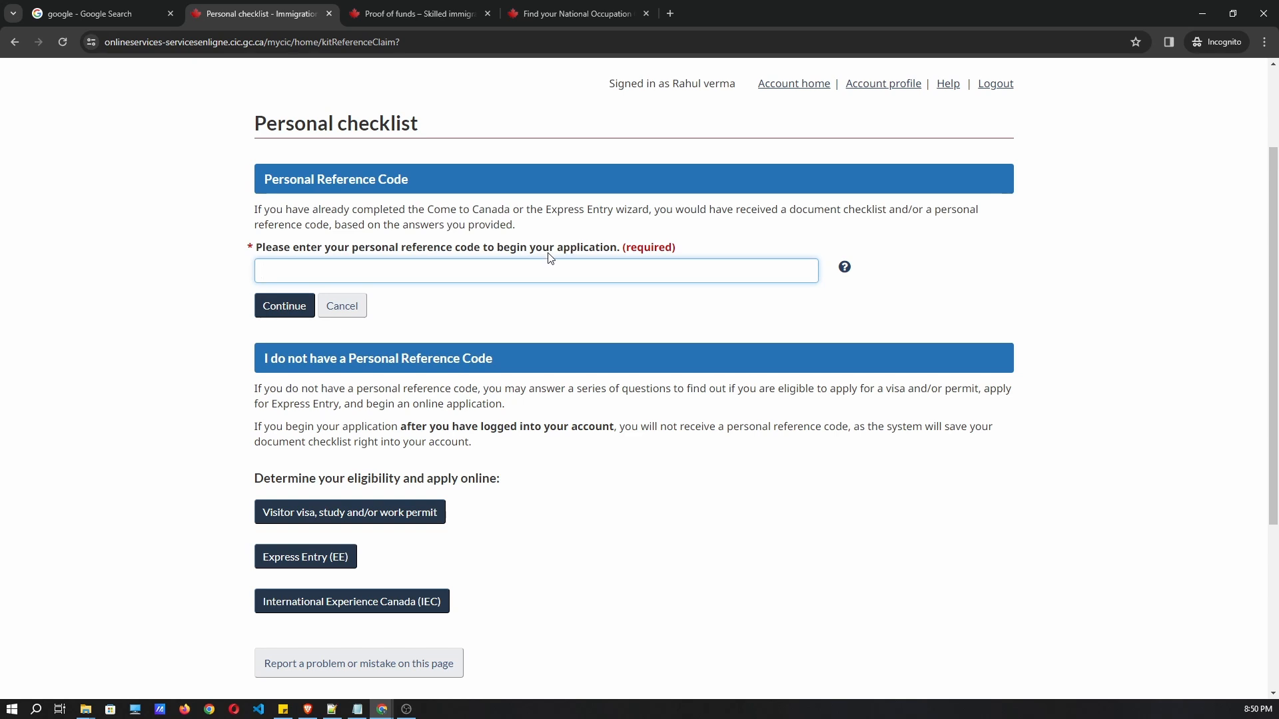
{"action": "left_click_drag", "start_coordinate": [683, 252], "coordinate": [254, 251]}
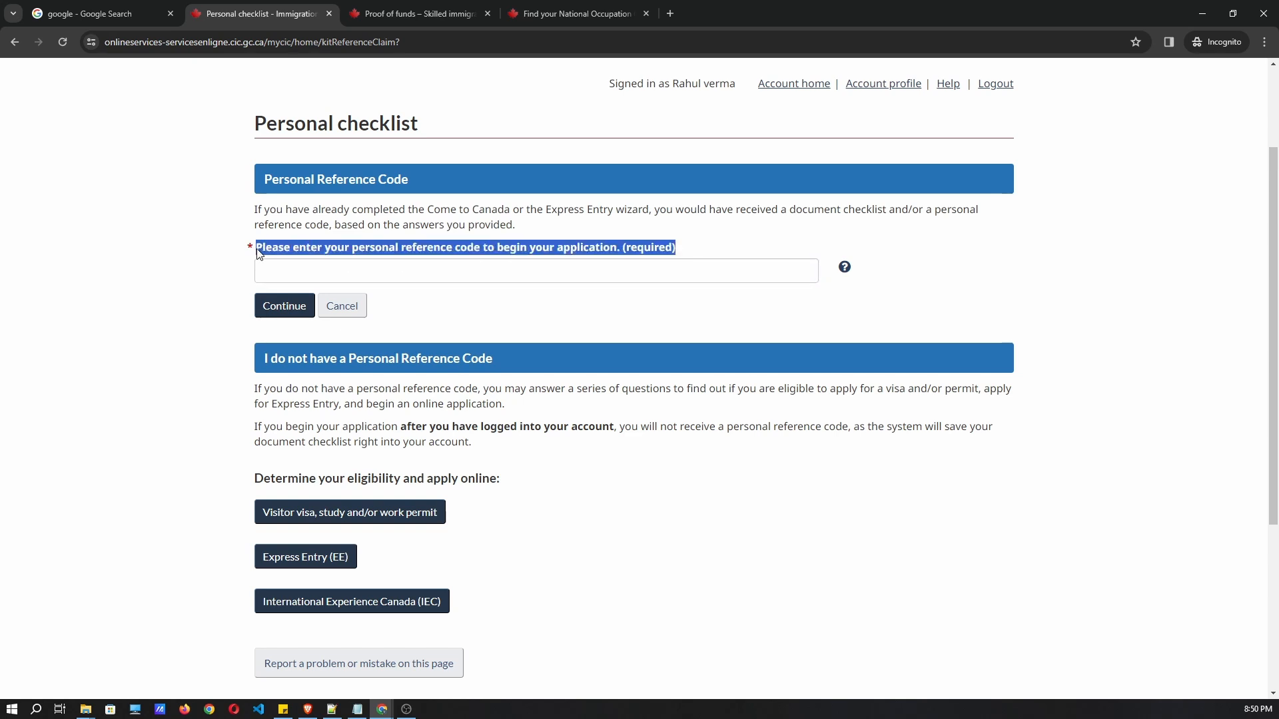
{"action": "left_click", "coordinate": [515, 311]}
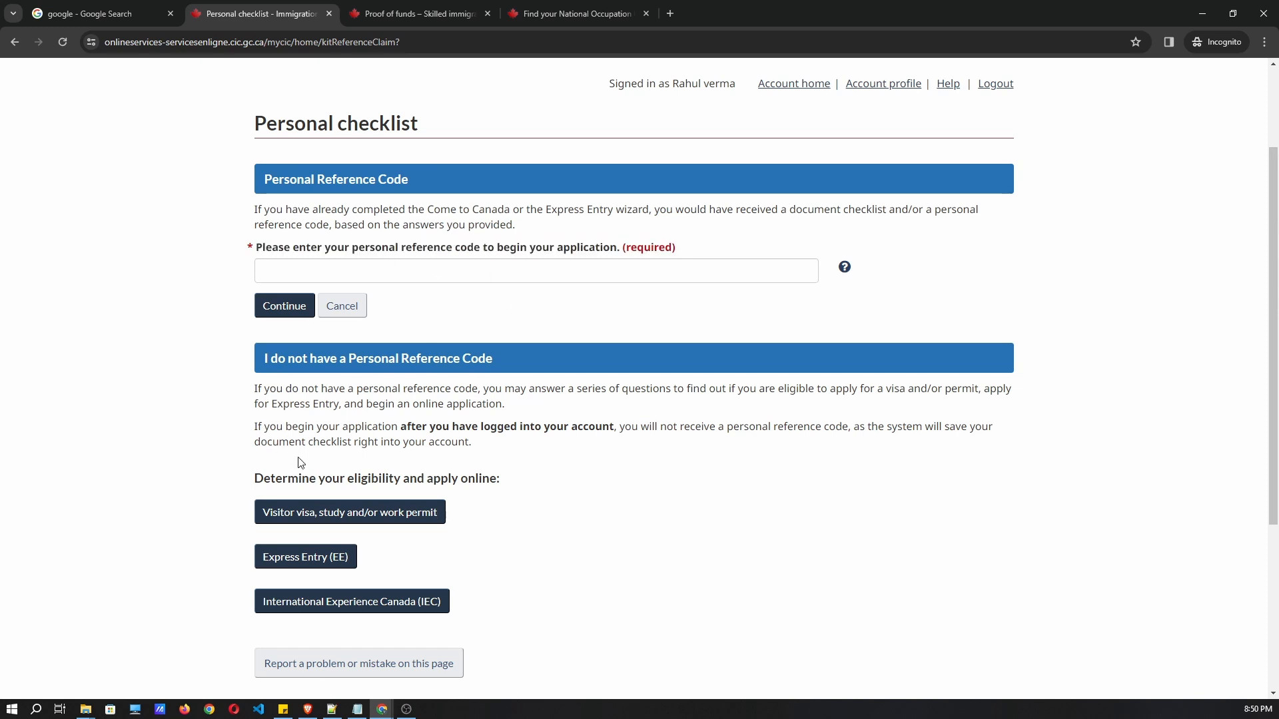
{"action": "scroll", "coordinate": [346, 434], "scroll_direction": "down", "scroll_amount": 1}
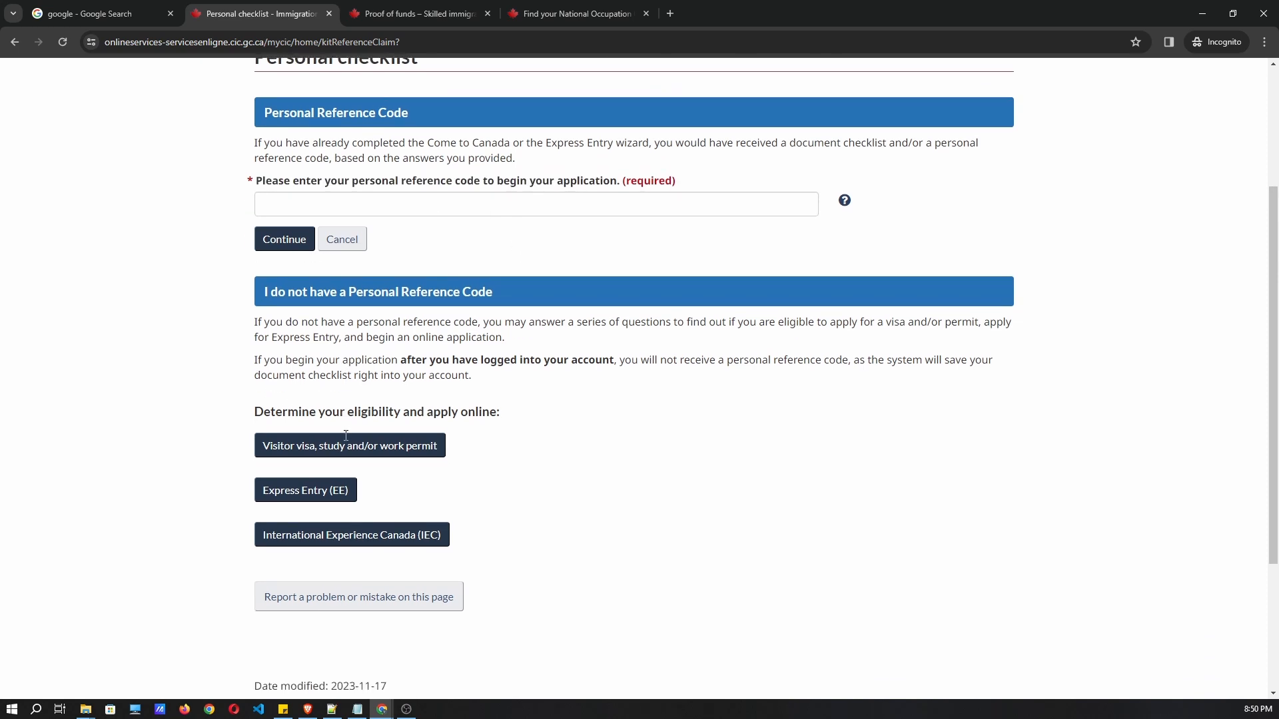
Check Express Entry eligibility with Ontario as the planned province and move to the language-test question.
{"action": "left_click", "coordinate": [323, 493]}
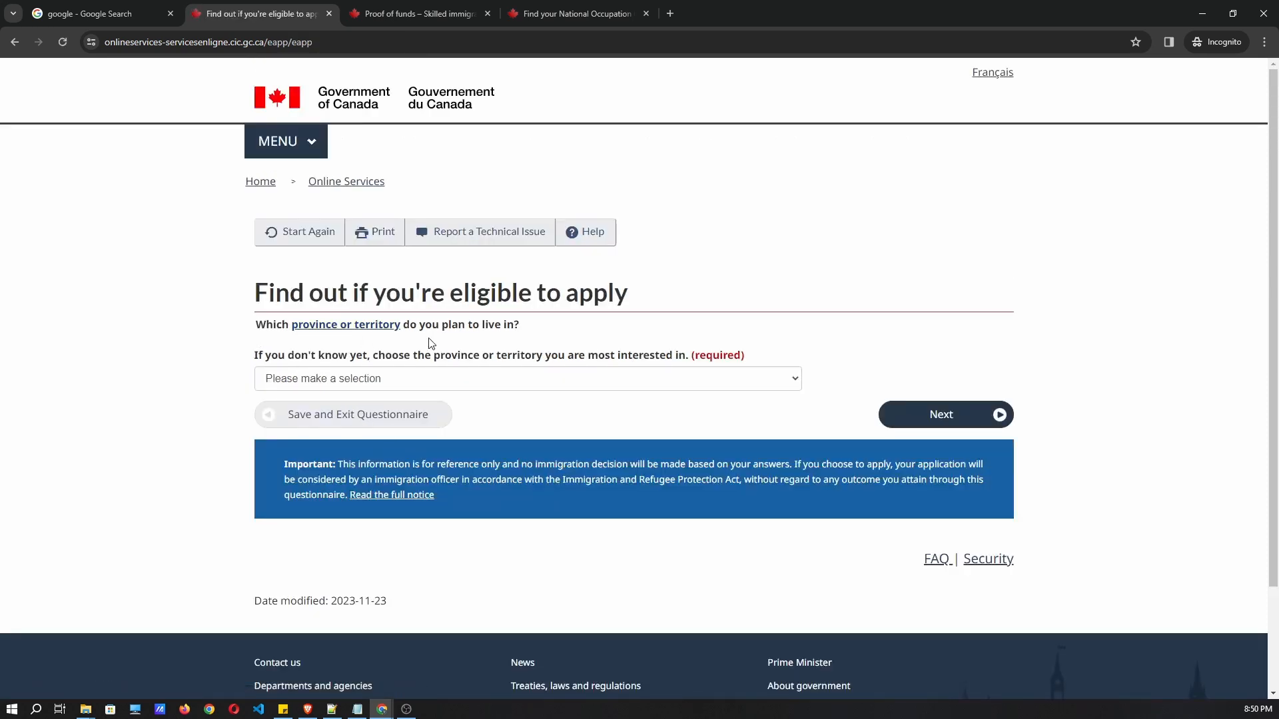
{"action": "left_click", "coordinate": [335, 379]}
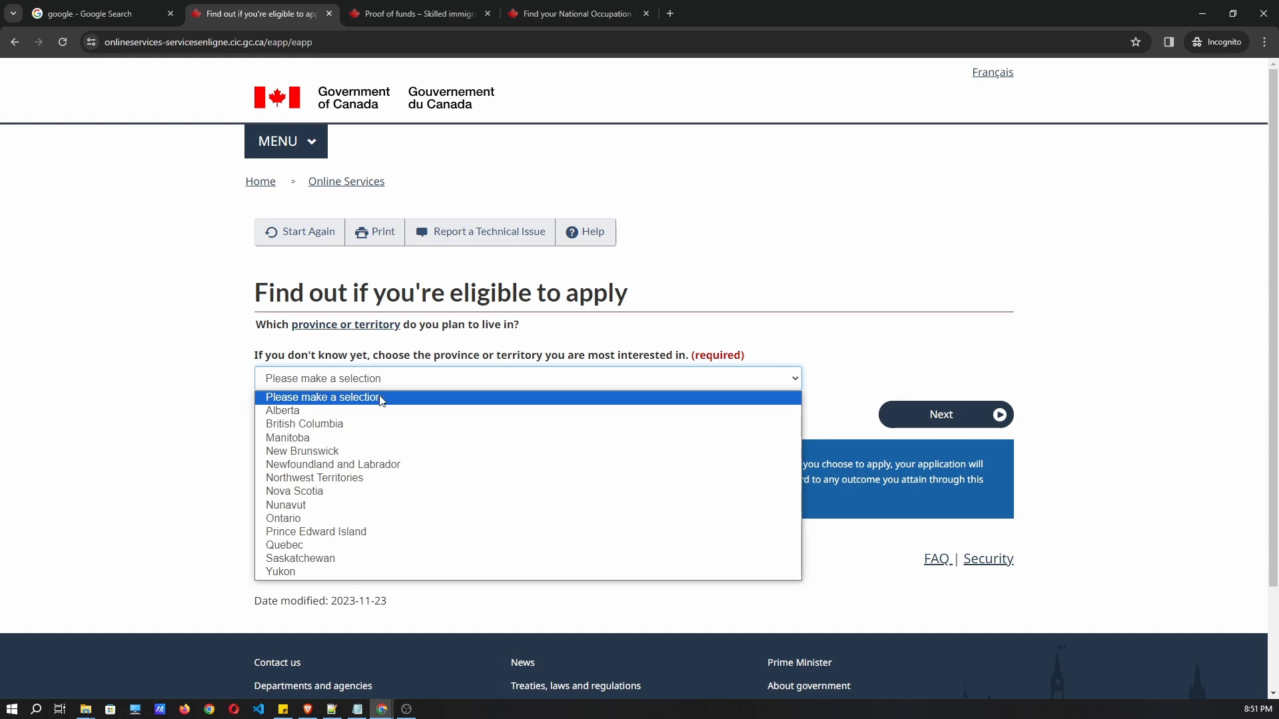
{"action": "left_click", "coordinate": [301, 519]}
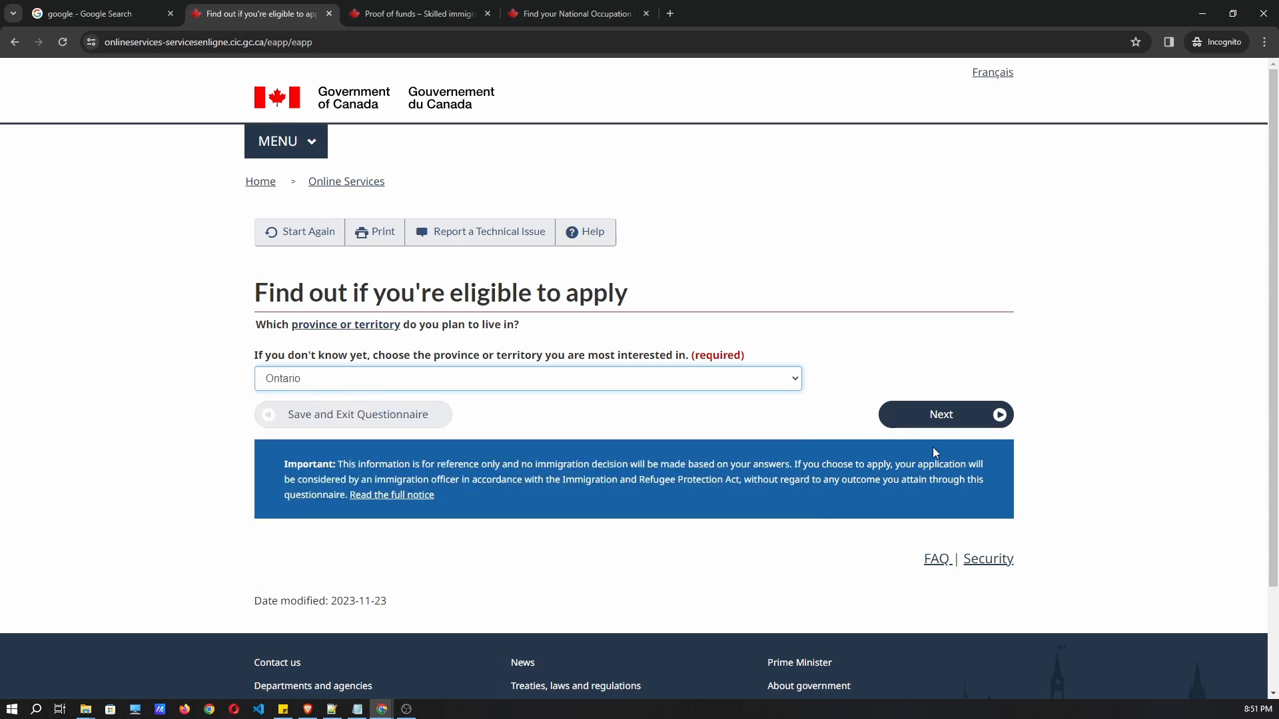
{"action": "left_click", "coordinate": [928, 423]}
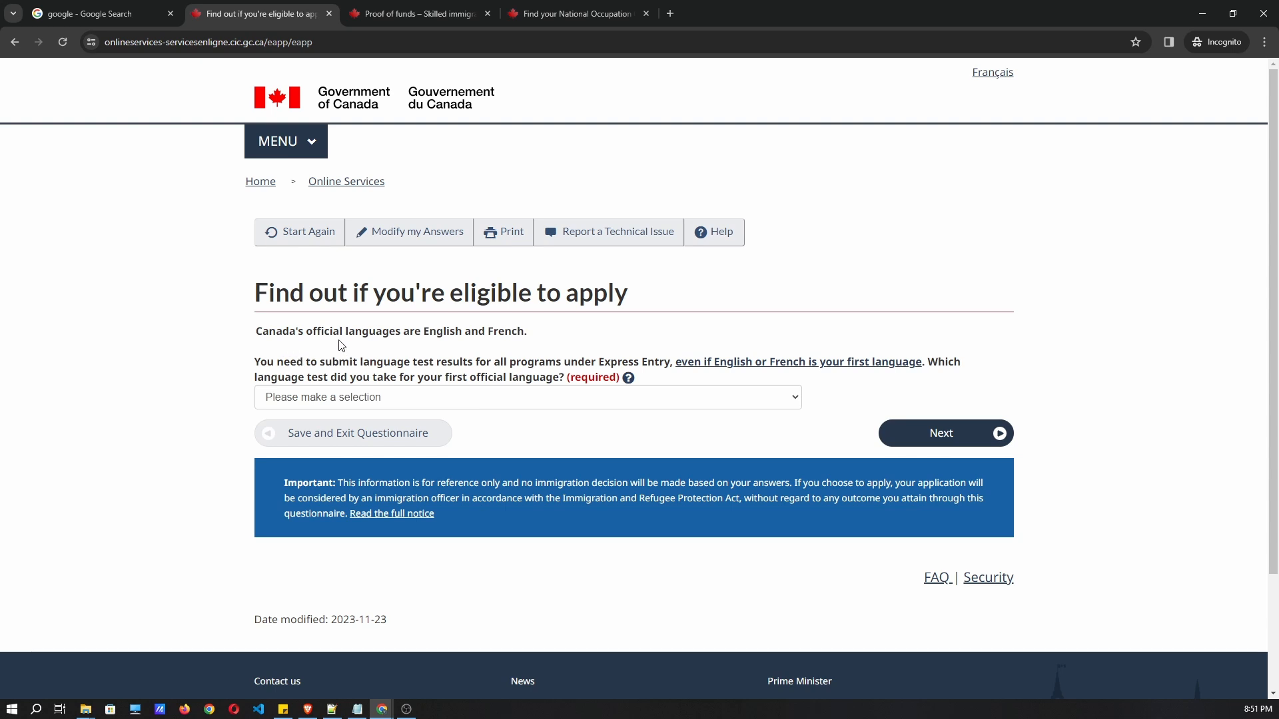
{"action": "left_click", "coordinate": [311, 400]}
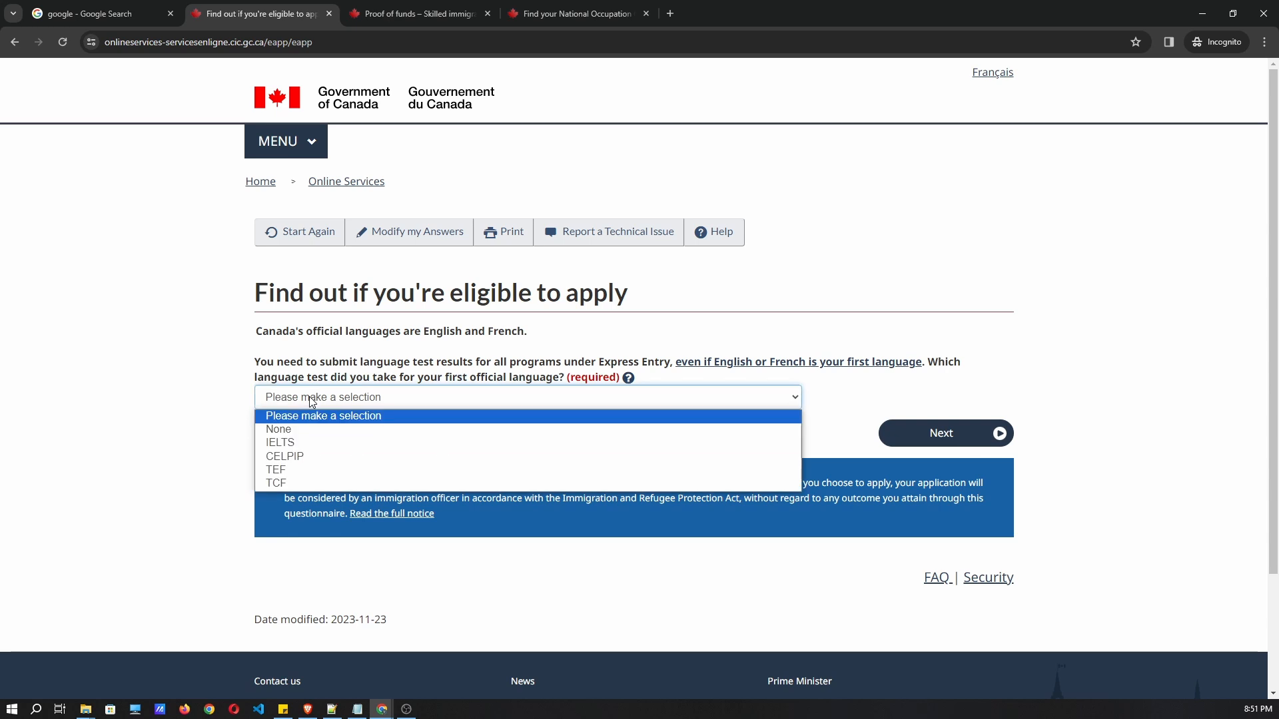
Choose IELTS as the language test and enter a test date of April 4, 2022.
{"action": "left_click", "coordinate": [319, 451]}
{"action": "left_click", "coordinate": [904, 439]}
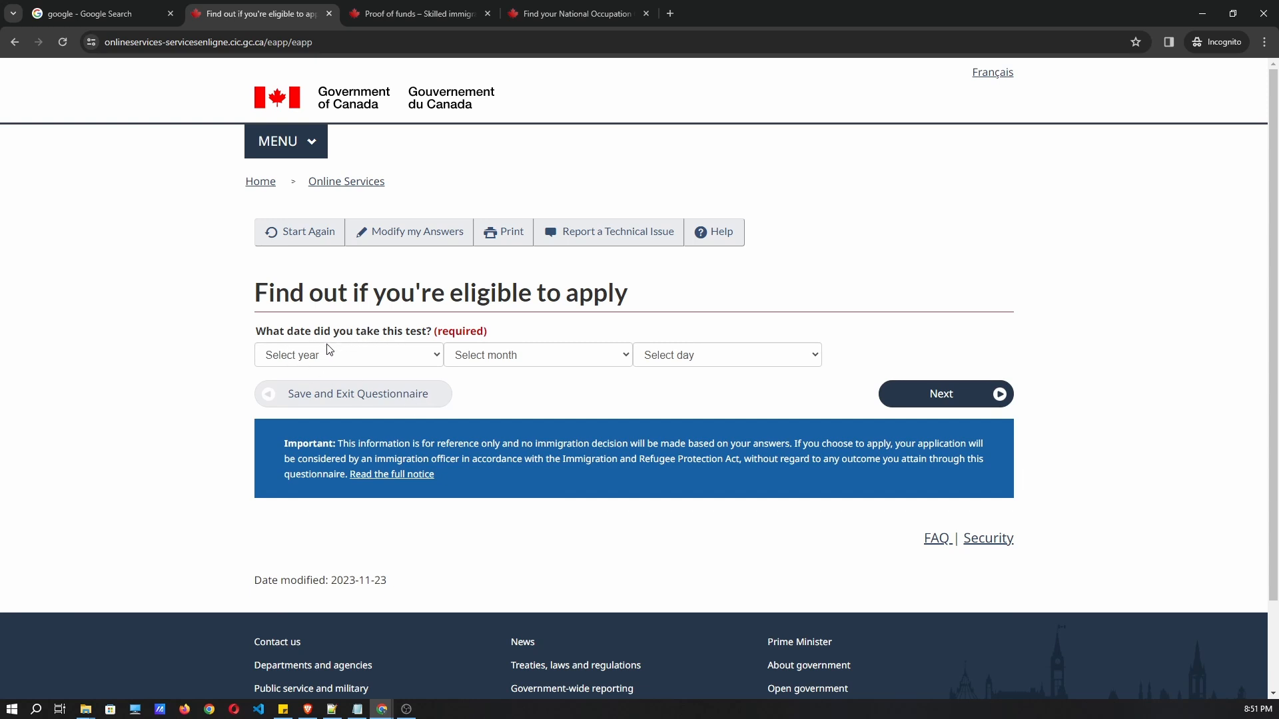
{"action": "left_click", "coordinate": [335, 361]}
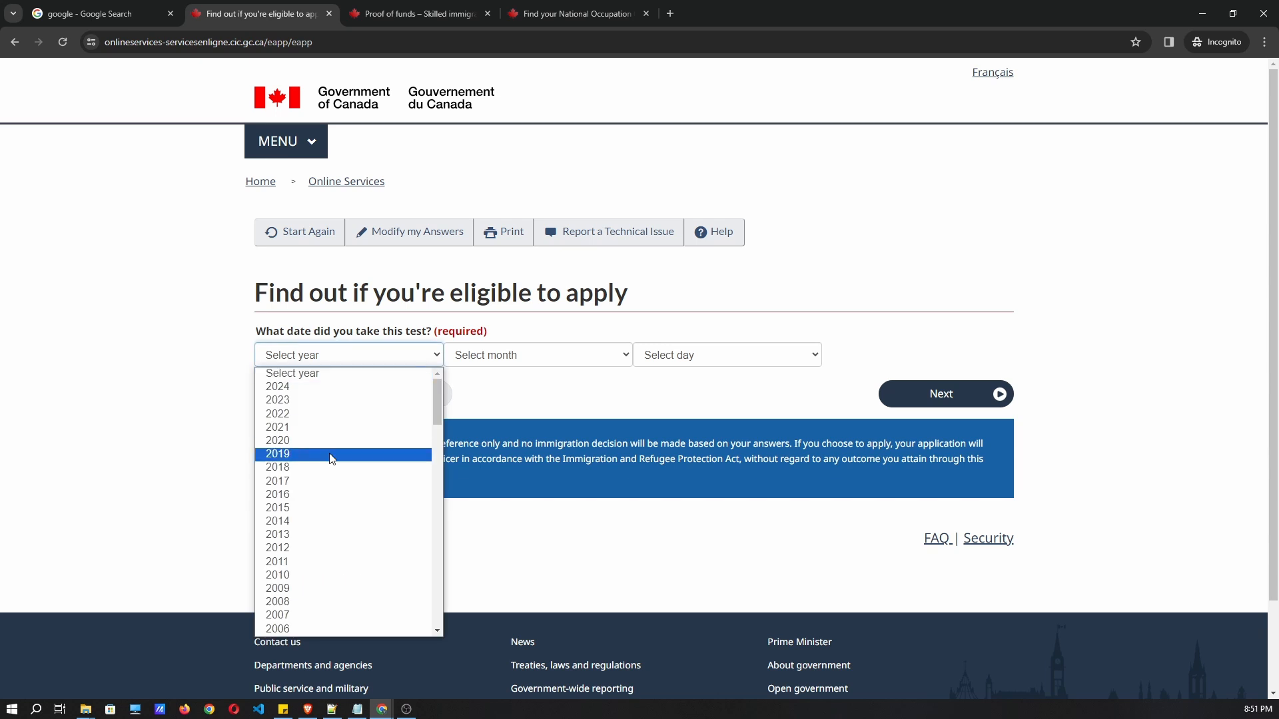
{"action": "scroll", "coordinate": [322, 474], "scroll_direction": "down", "scroll_amount": 4}
{"action": "scroll", "coordinate": [313, 460], "scroll_direction": "up", "scroll_amount": 4}
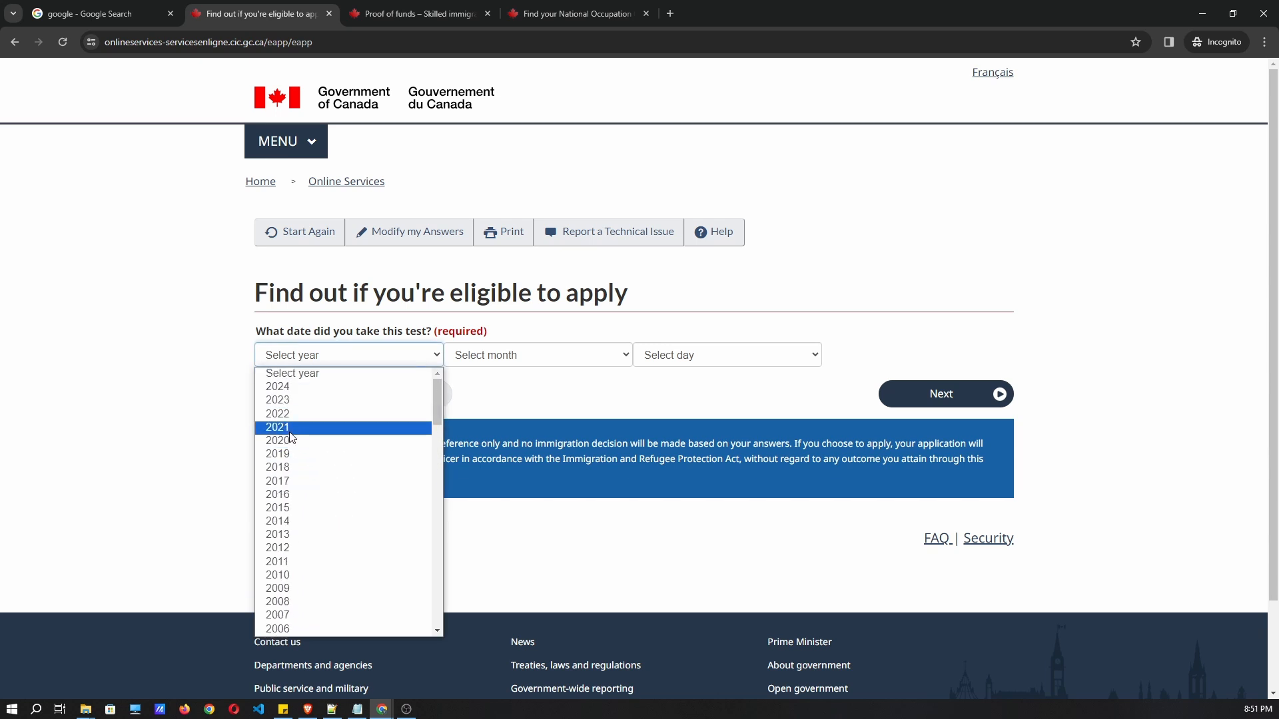
{"action": "left_click", "coordinate": [300, 440]}
{"action": "left_click", "coordinate": [532, 360]}
{"action": "left_click", "coordinate": [486, 422]}
{"action": "left_click", "coordinate": [708, 360]}
{"action": "left_click", "coordinate": [301, 359]}
{"action": "left_click", "coordinate": [305, 412]}
{"action": "left_click", "coordinate": [682, 363]}
{"action": "left_click", "coordinate": [671, 429]}
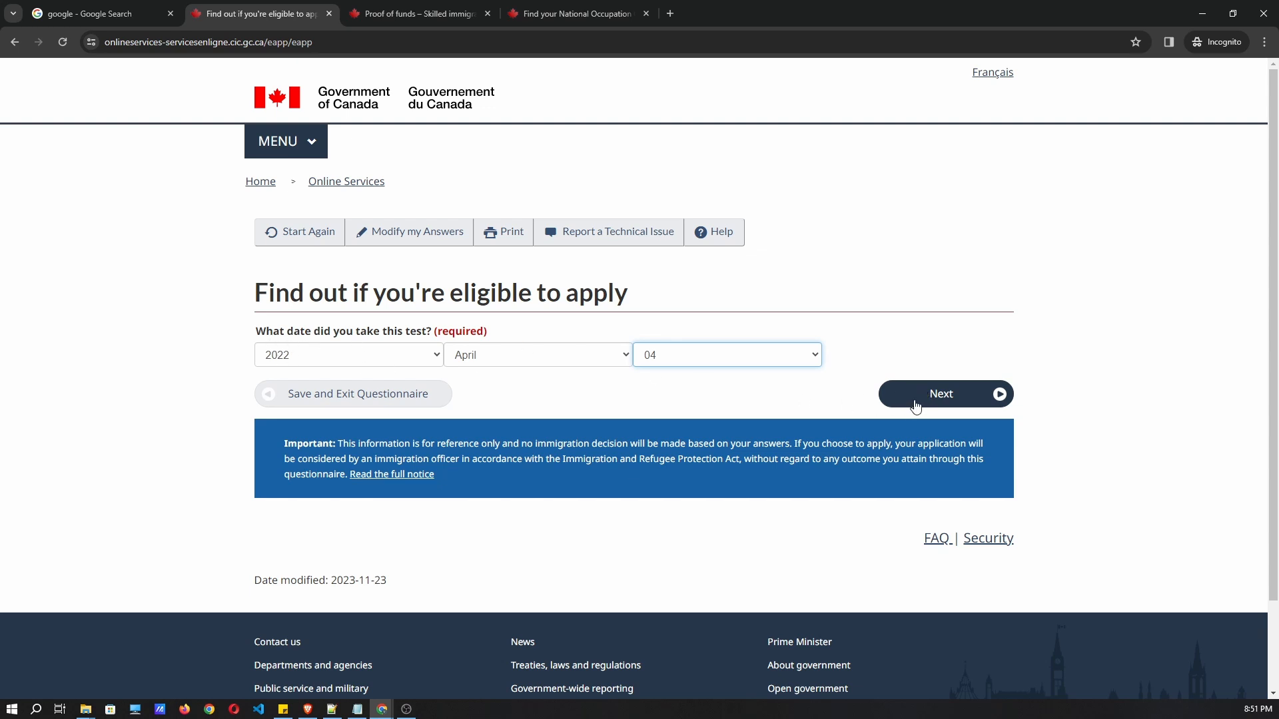
{"action": "left_click", "coordinate": [916, 405]}
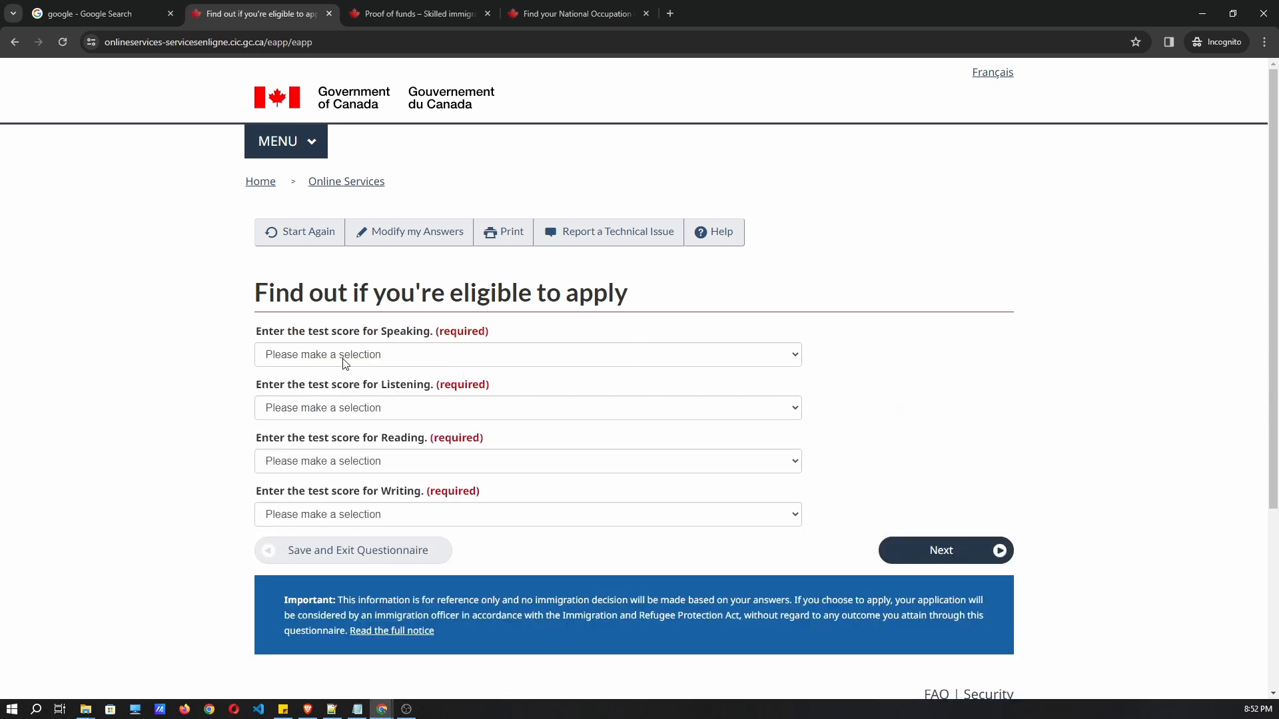
Enter IELTS scores Speaking 8, Listening 8, Reading 8.5 and Writing 8, then continue.
{"action": "left_click", "coordinate": [342, 360]}
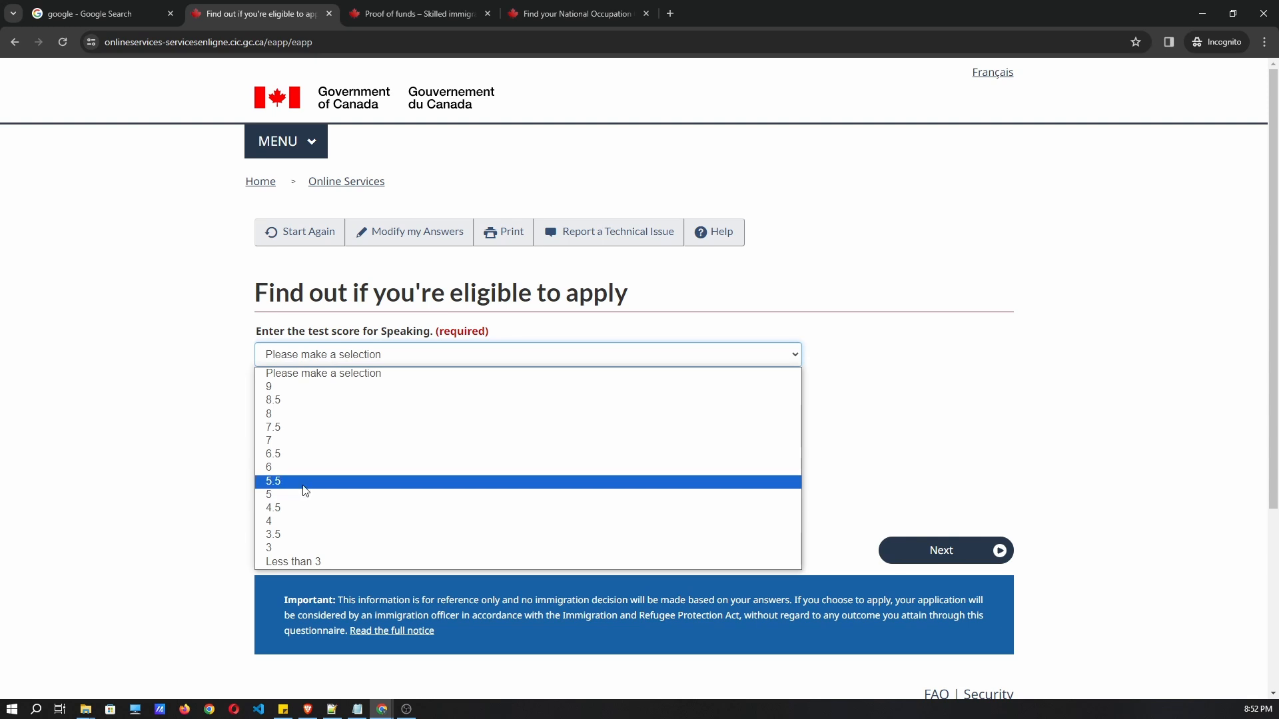
{"action": "left_click", "coordinate": [285, 428]}
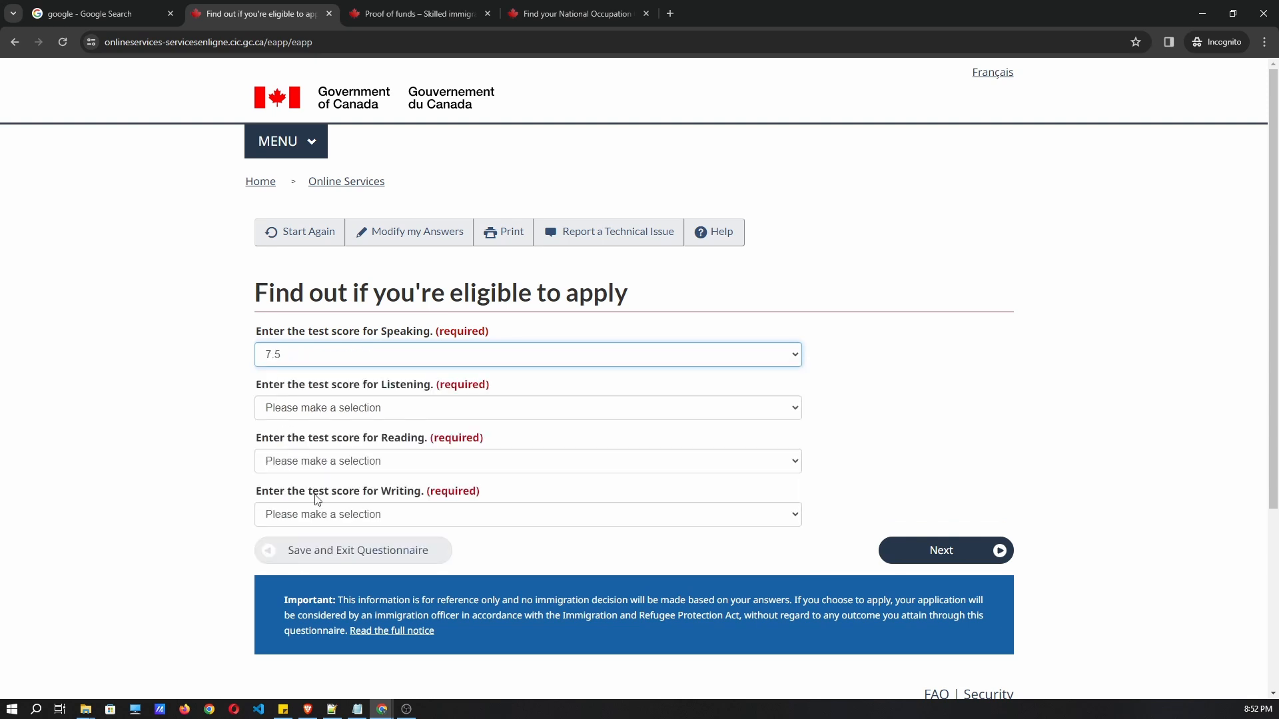
{"action": "left_click", "coordinate": [331, 408]}
{"action": "left_click", "coordinate": [333, 469]}
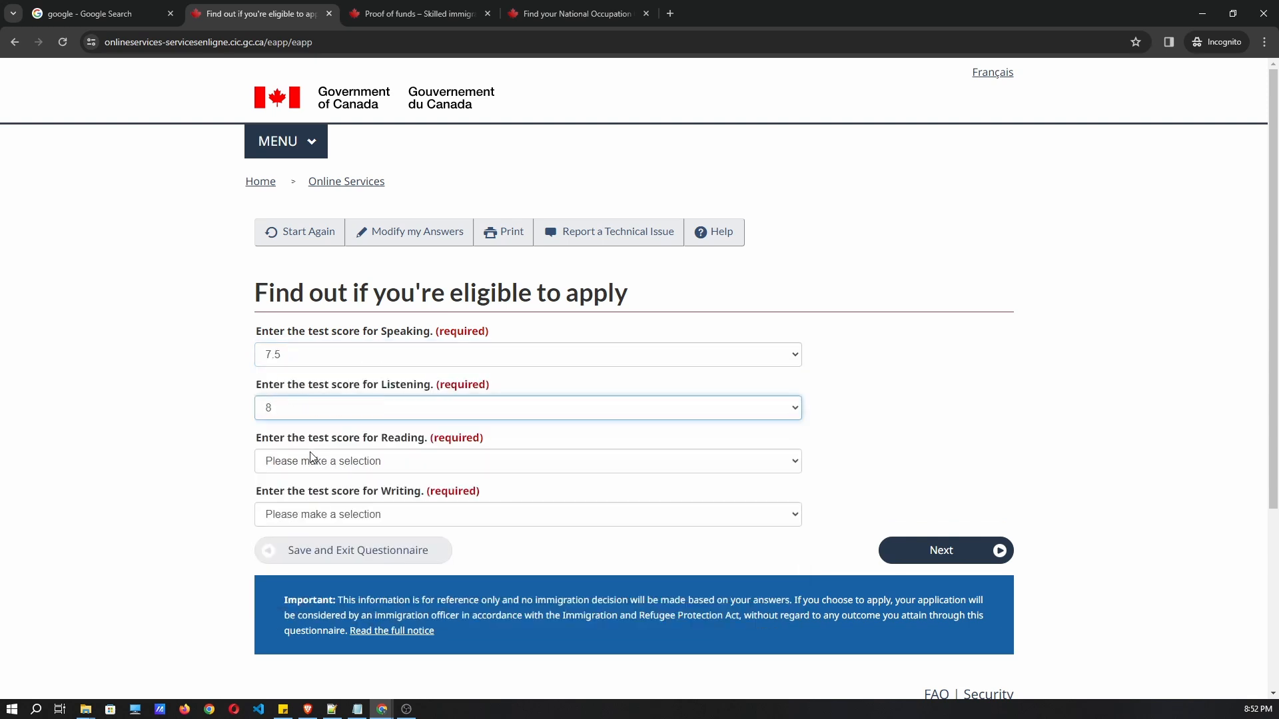
{"action": "left_click", "coordinate": [312, 460]}
{"action": "left_click", "coordinate": [307, 520]}
{"action": "left_click", "coordinate": [303, 356]}
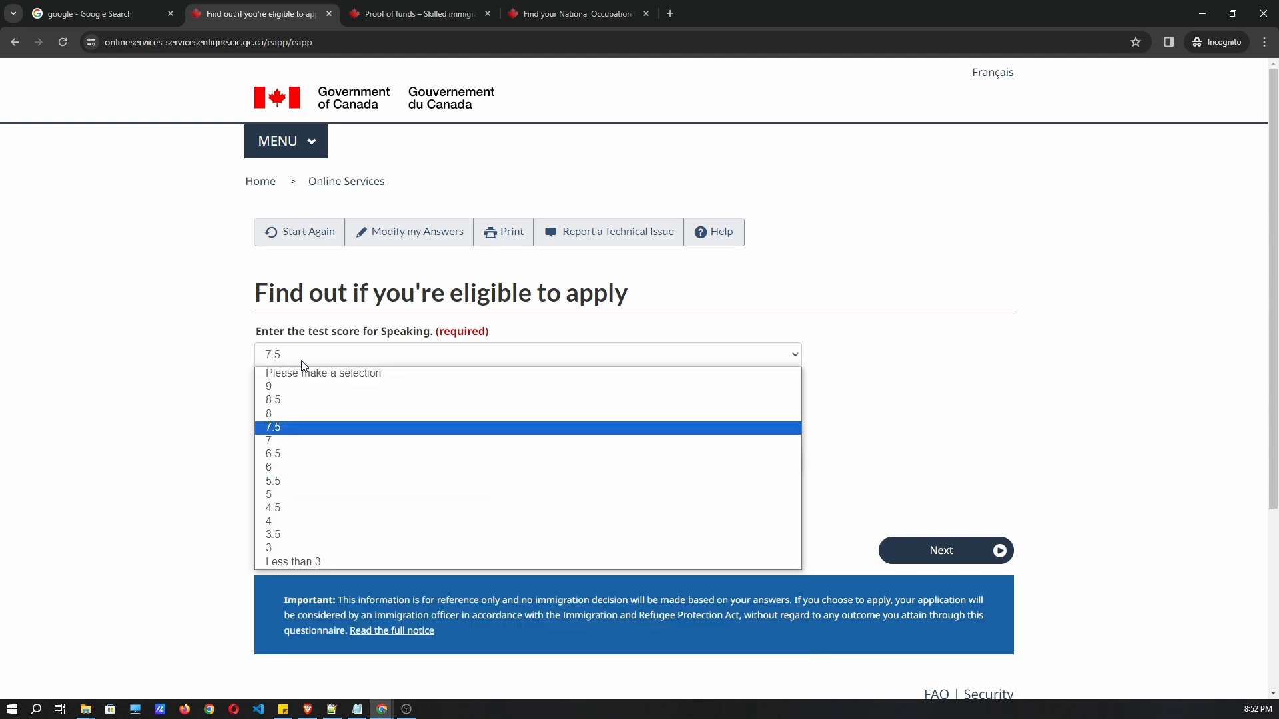
{"action": "left_click", "coordinate": [301, 414]}
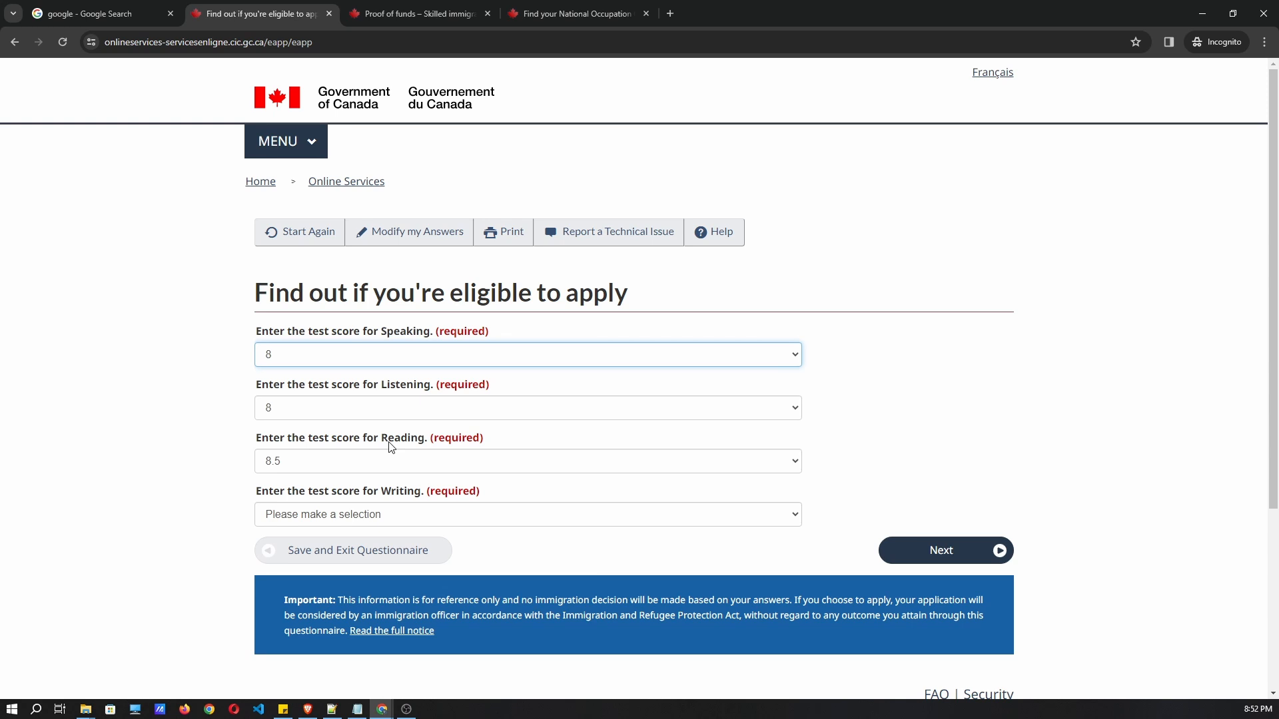
{"action": "left_click", "coordinate": [389, 513]}
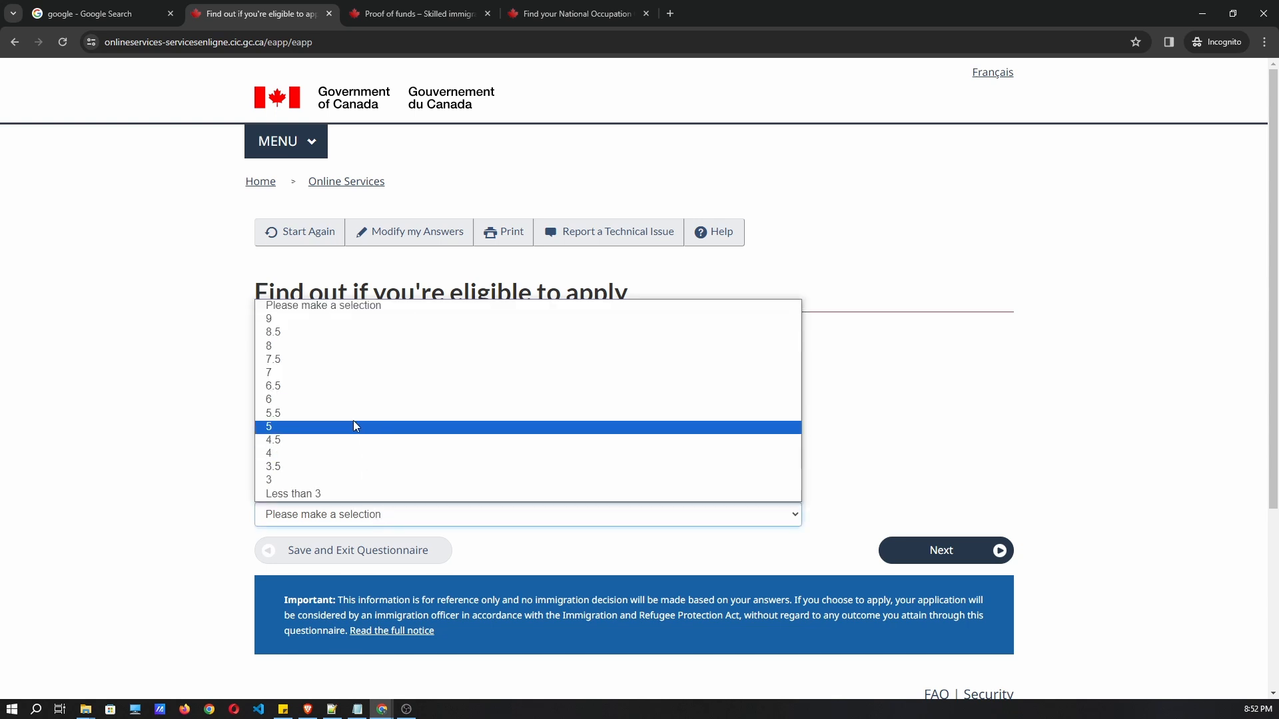
{"action": "left_click", "coordinate": [311, 333]}
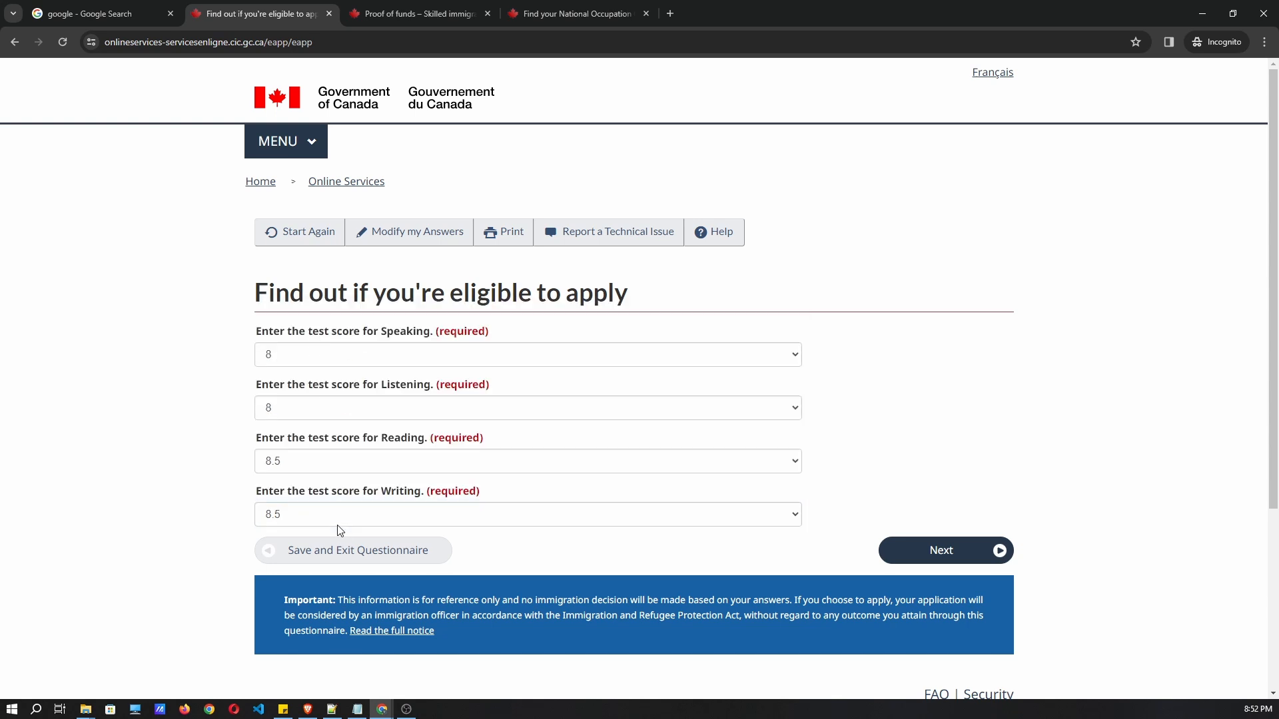
{"action": "left_click", "coordinate": [339, 517]}
{"action": "left_click", "coordinate": [337, 345]}
{"action": "left_click", "coordinate": [919, 559]}
{"action": "left_click_drag", "start_coordinate": [278, 334], "coordinate": [488, 335]}
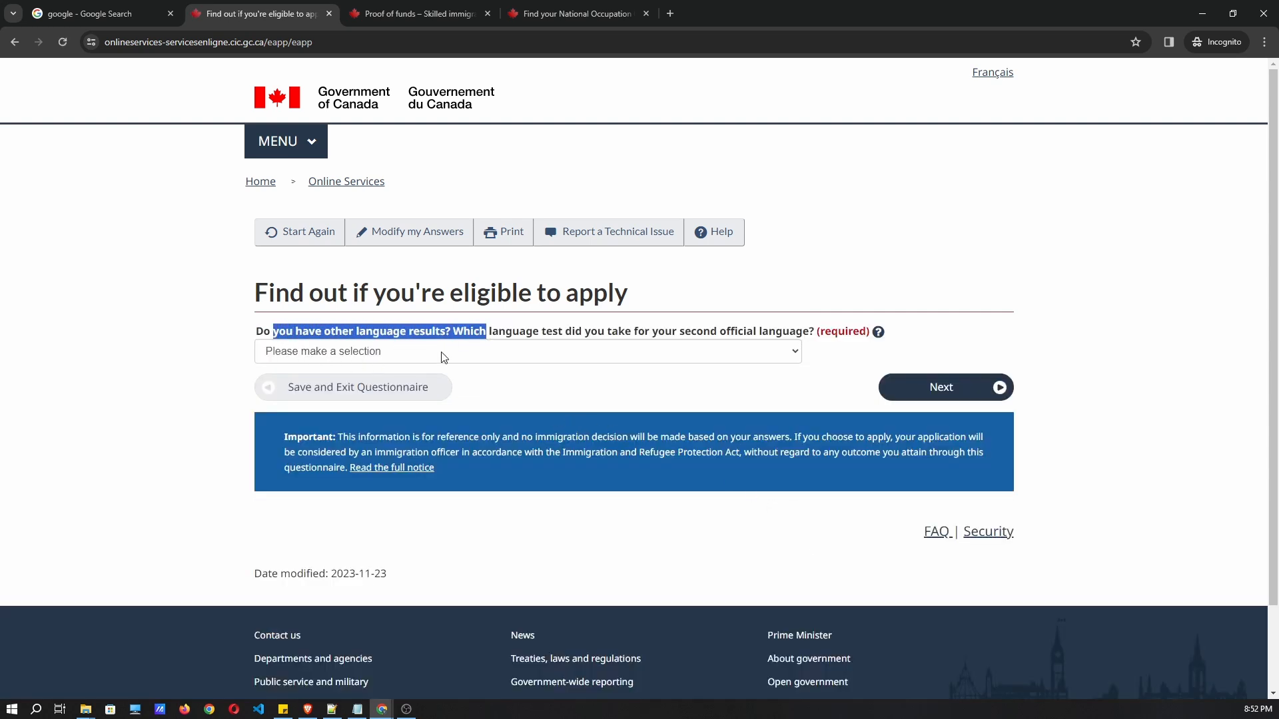
Answer None for a second-language test and None for Canadian work experience.
{"action": "left_click", "coordinate": [394, 319]}
{"action": "left_click", "coordinate": [383, 346]}
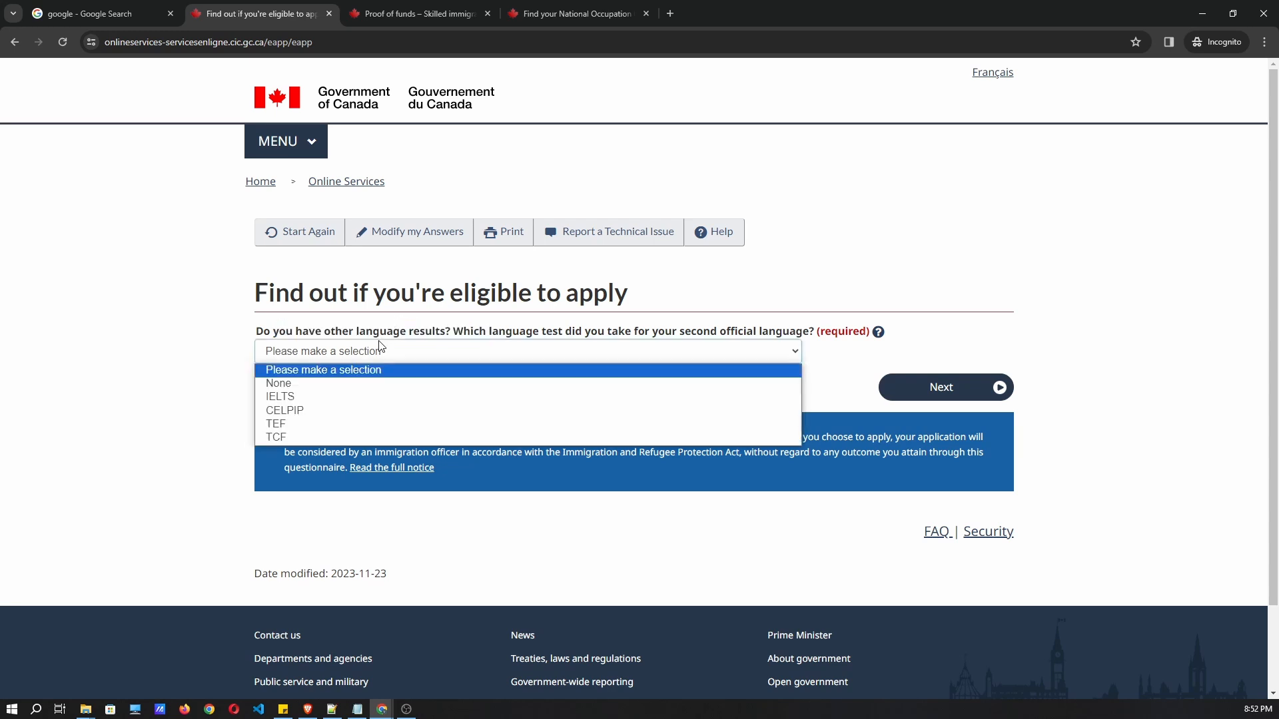
{"action": "left_click", "coordinate": [359, 387]}
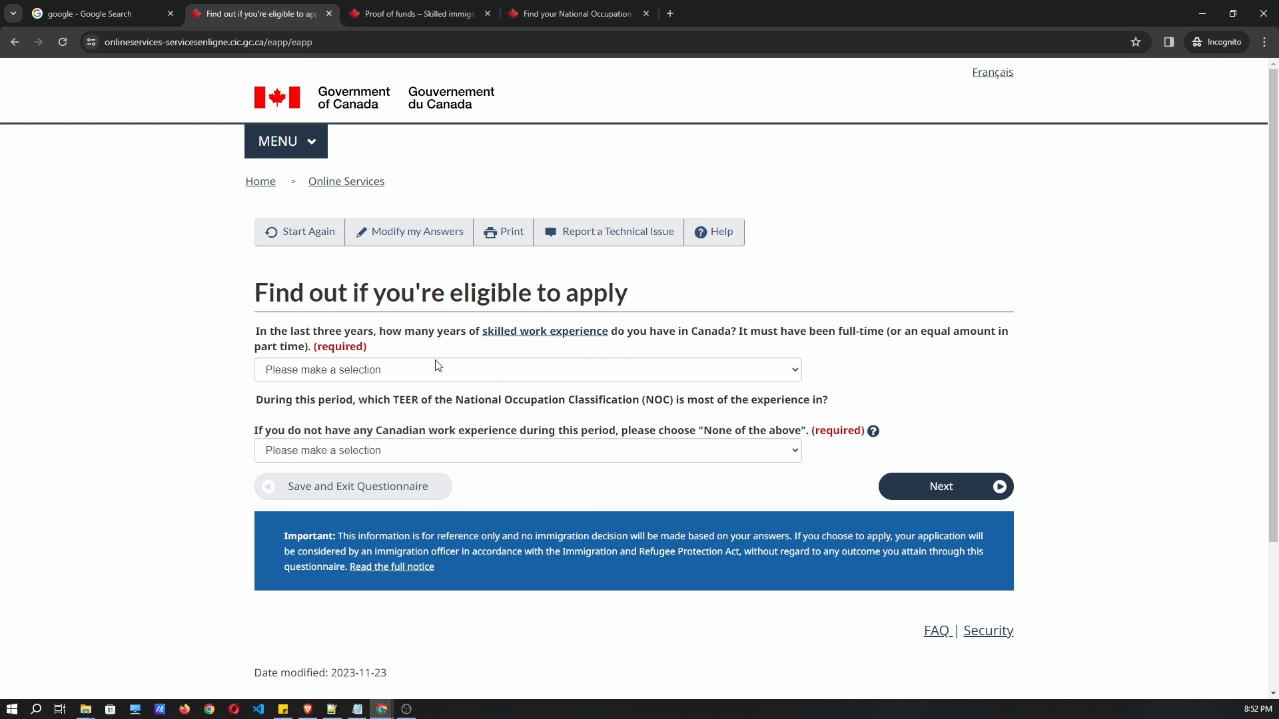
{"action": "left_click_drag", "start_coordinate": [387, 336], "coordinate": [261, 333]}
{"action": "left_click", "coordinate": [393, 351]}
{"action": "left_click", "coordinate": [307, 370]}
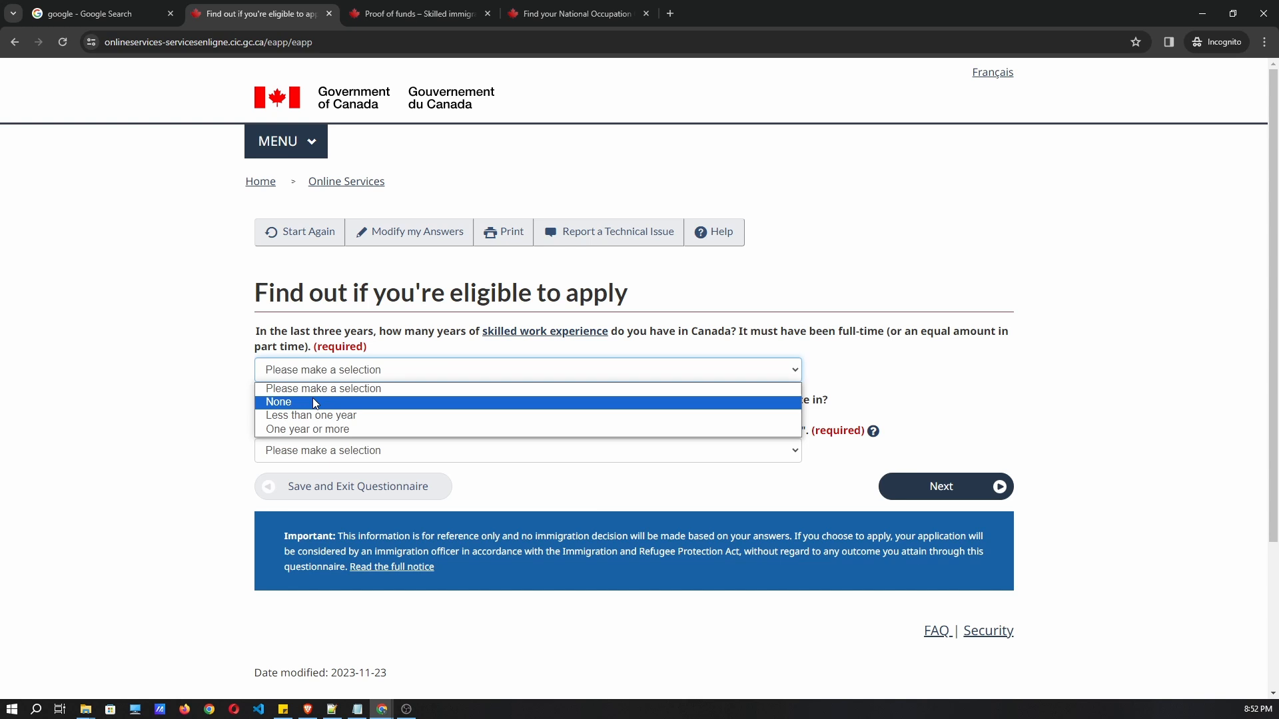
{"action": "left_click", "coordinate": [314, 401]}
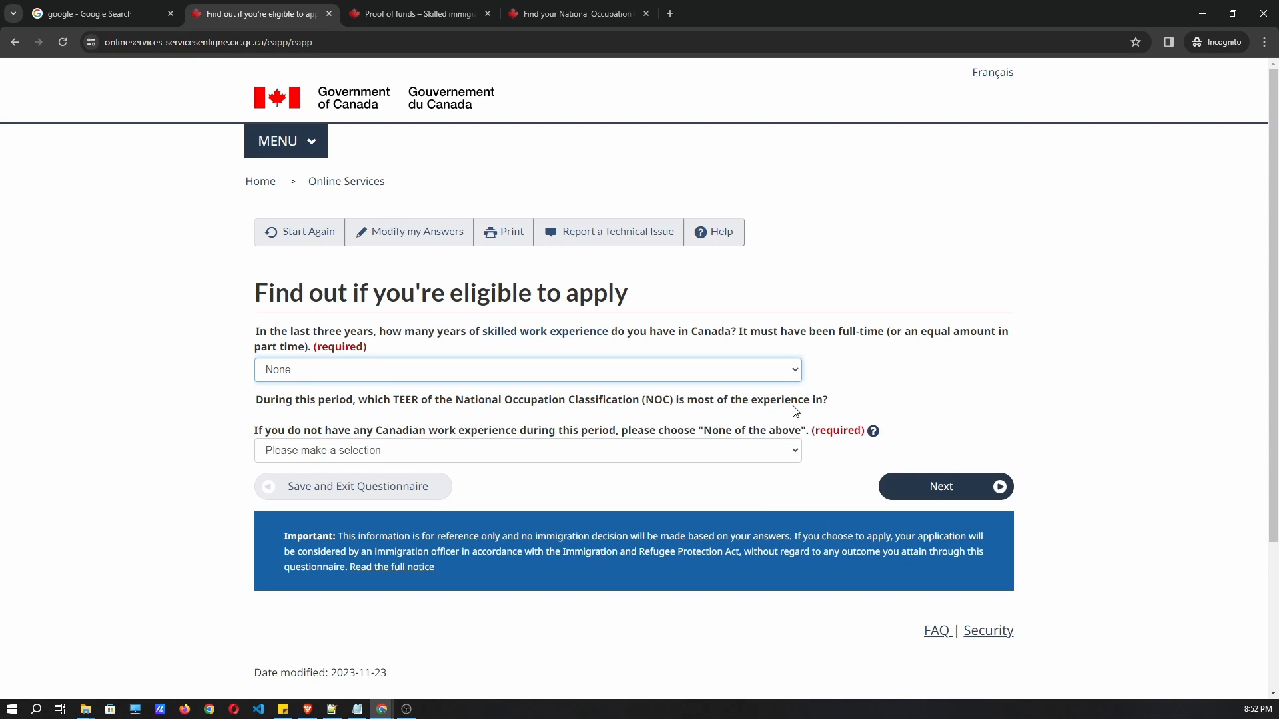
{"action": "left_click", "coordinate": [373, 346]}
{"action": "triple_click", "coordinate": [373, 346]}
{"action": "left_click", "coordinate": [313, 345]}
{"action": "left_click", "coordinate": [300, 374]}
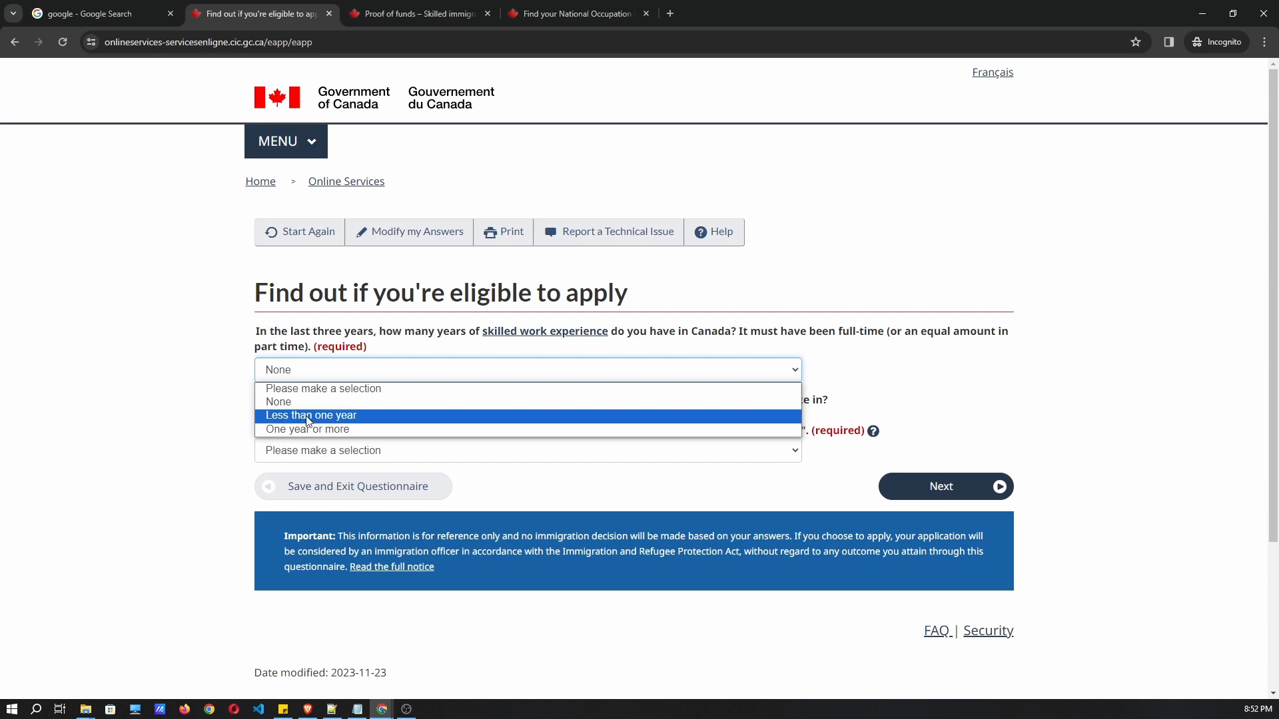
{"action": "left_click", "coordinate": [177, 380]}
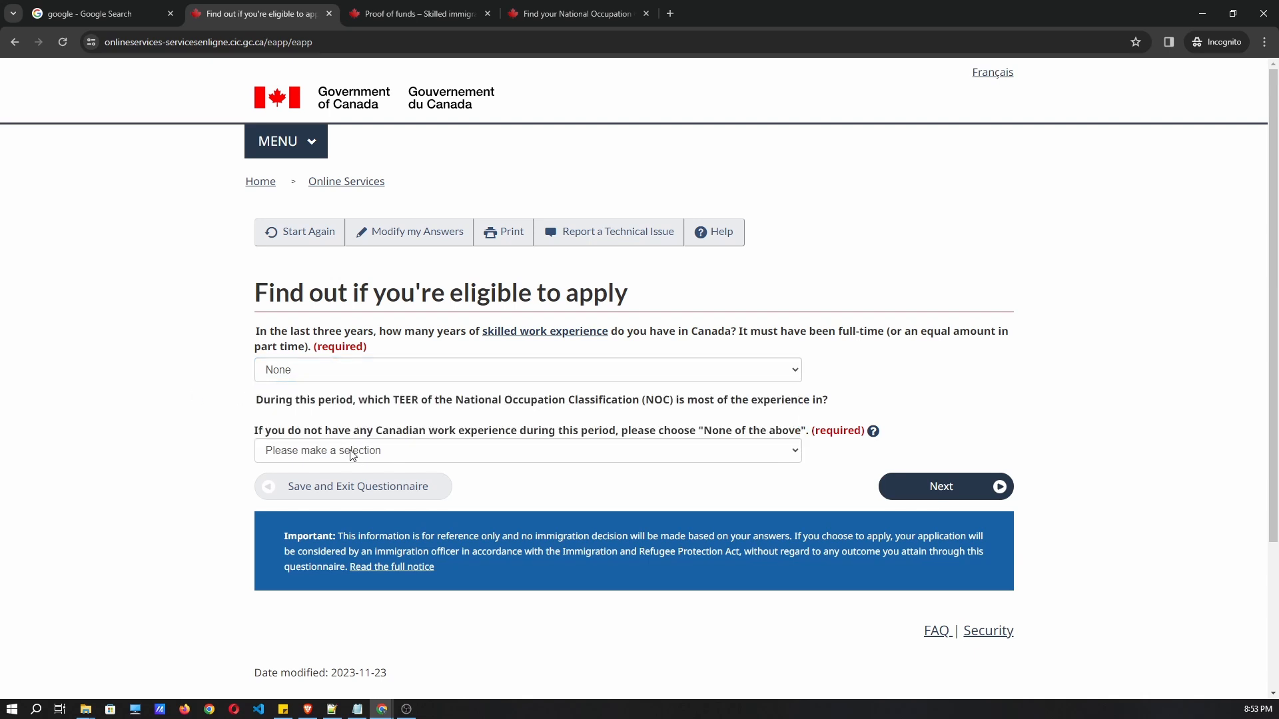
After checking the NOC page, choose None of the above for TEER category and submit.
{"action": "left_click", "coordinate": [327, 448]}
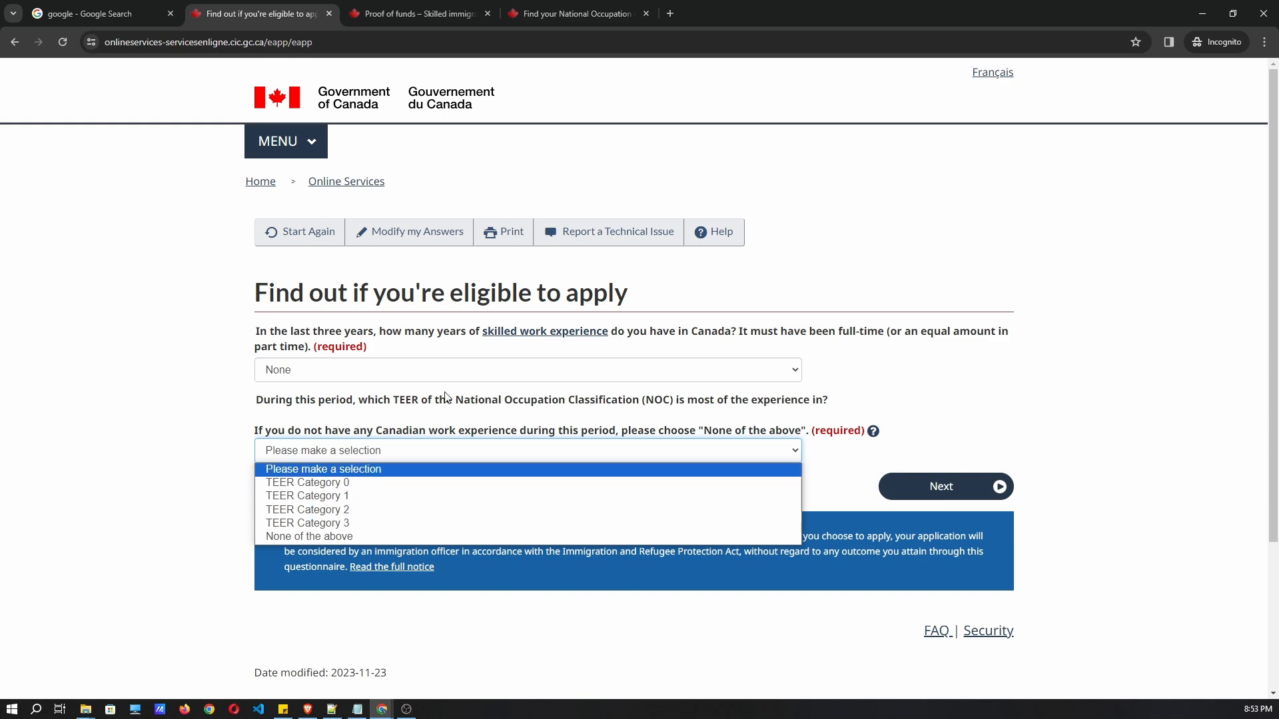
{"action": "left_click", "coordinate": [577, 13]}
{"action": "scroll", "coordinate": [617, 320], "scroll_direction": "down", "scroll_amount": 1}
{"action": "scroll", "coordinate": [617, 319], "scroll_direction": "down", "scroll_amount": 4}
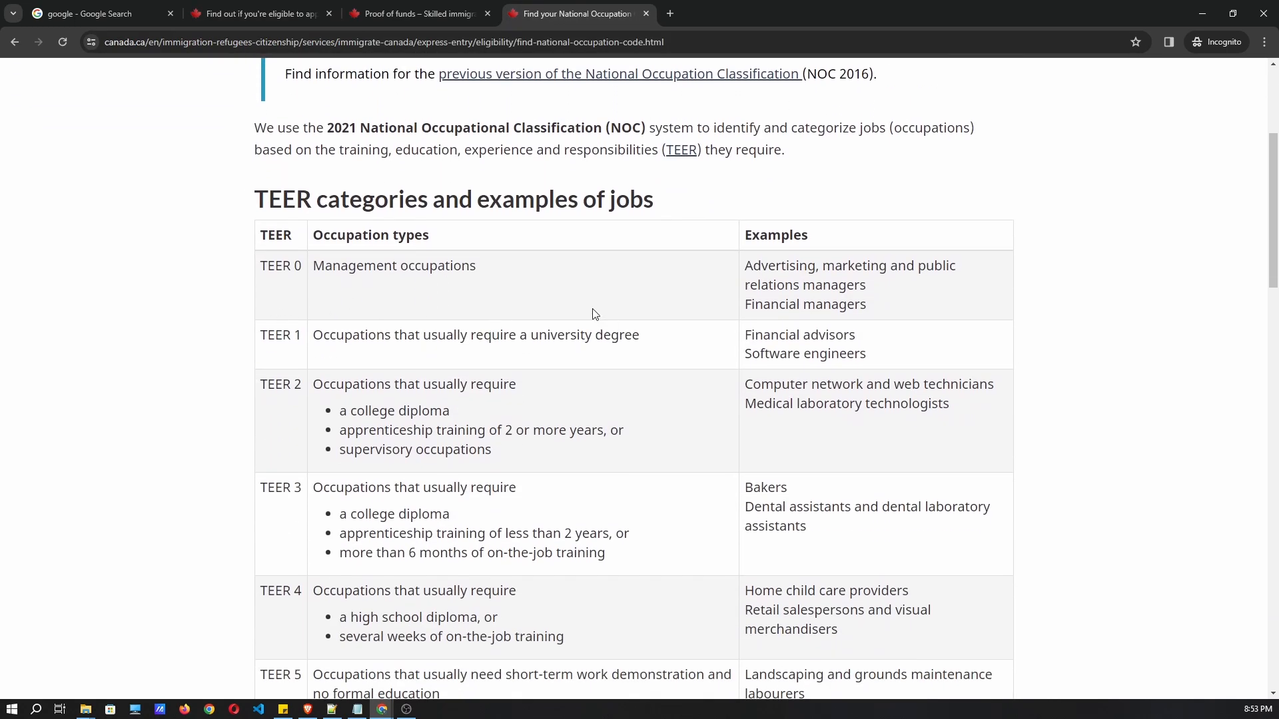
{"action": "scroll", "coordinate": [599, 320], "scroll_direction": "down", "scroll_amount": 1}
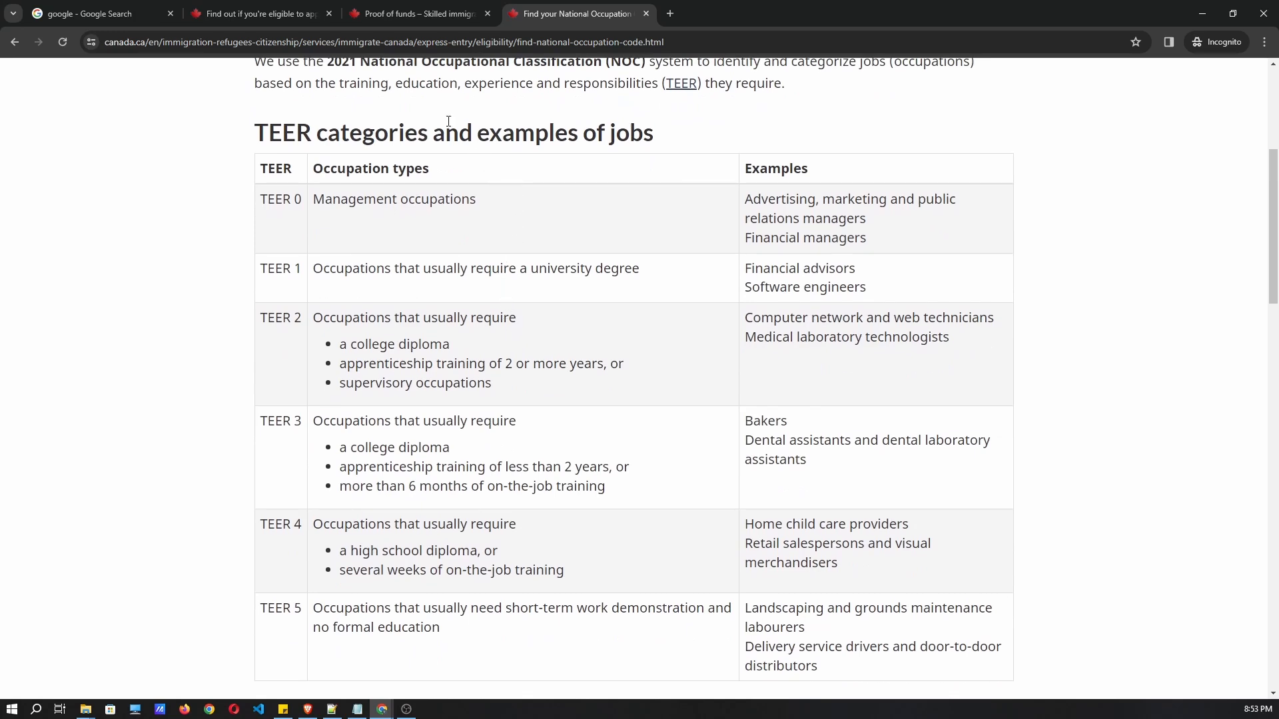
{"action": "left_click", "coordinate": [277, 22]}
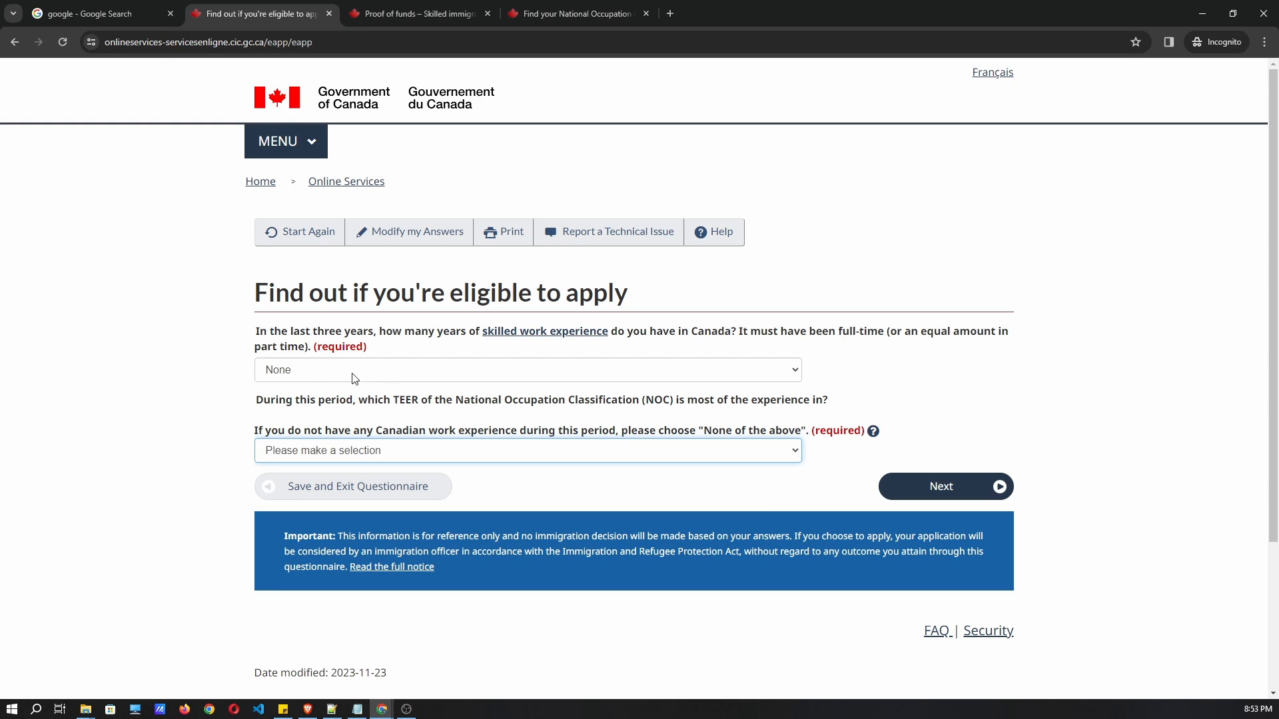
{"action": "left_click_drag", "start_coordinate": [379, 331], "coordinate": [659, 350]}
{"action": "left_click", "coordinate": [297, 370]}
{"action": "left_click", "coordinate": [289, 398]}
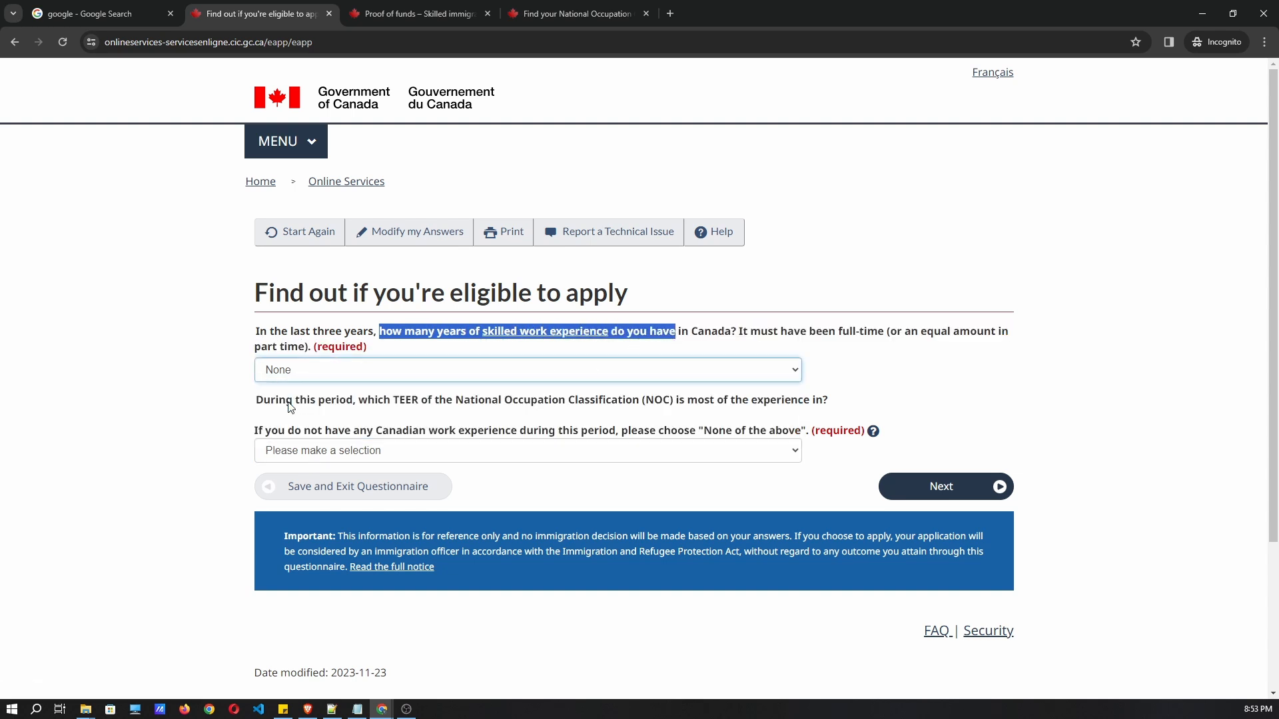
{"action": "left_click", "coordinate": [321, 451]}
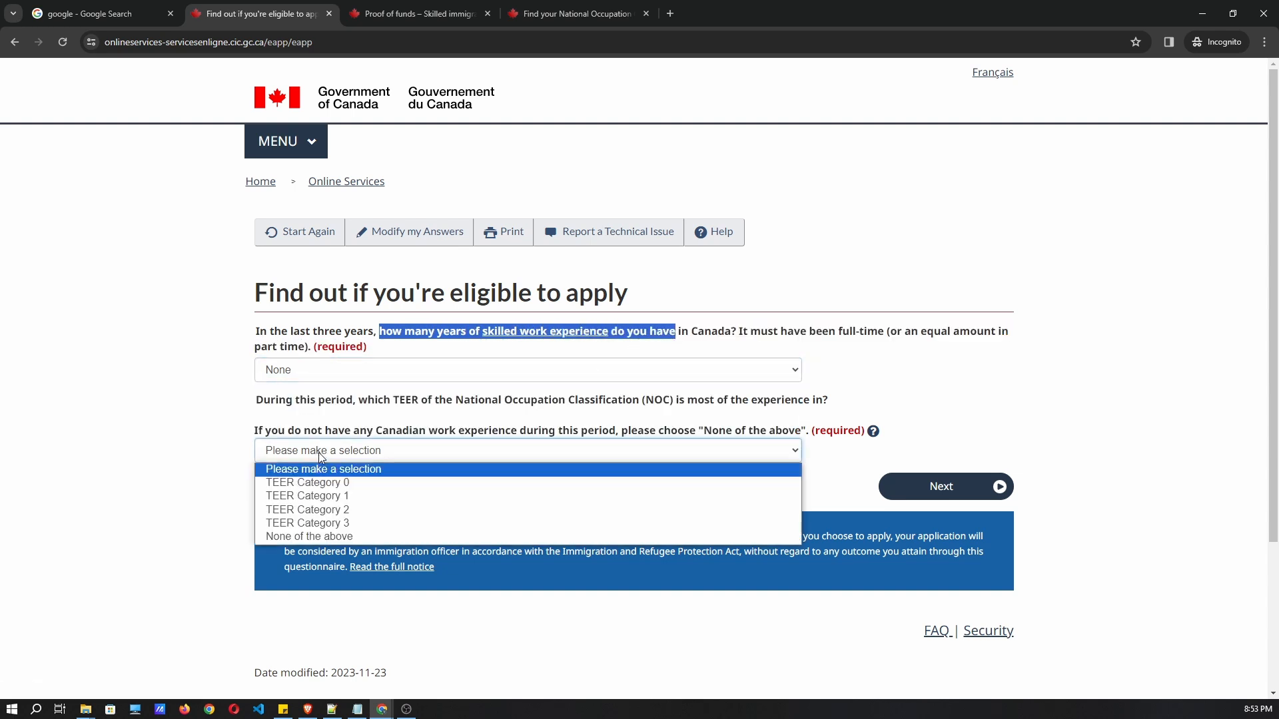
{"action": "left_click", "coordinate": [309, 538]}
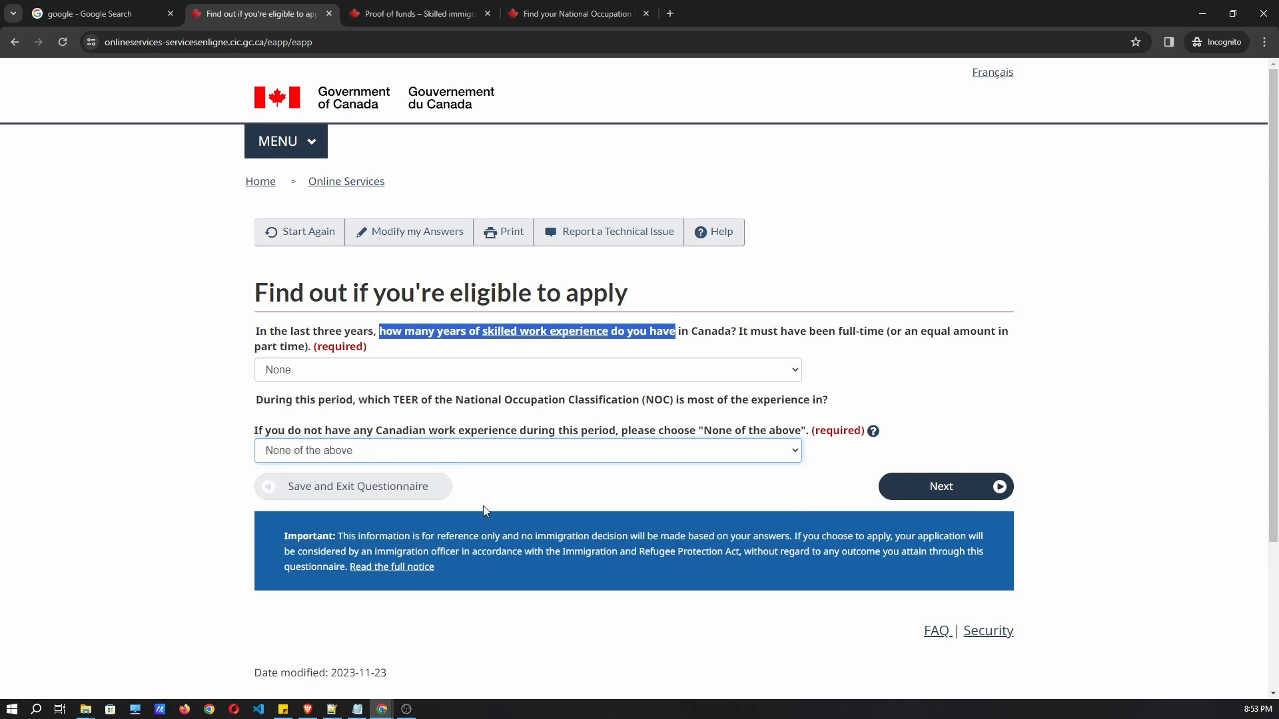
{"action": "left_click", "coordinate": [737, 496]}
{"action": "left_click", "coordinate": [895, 496]}
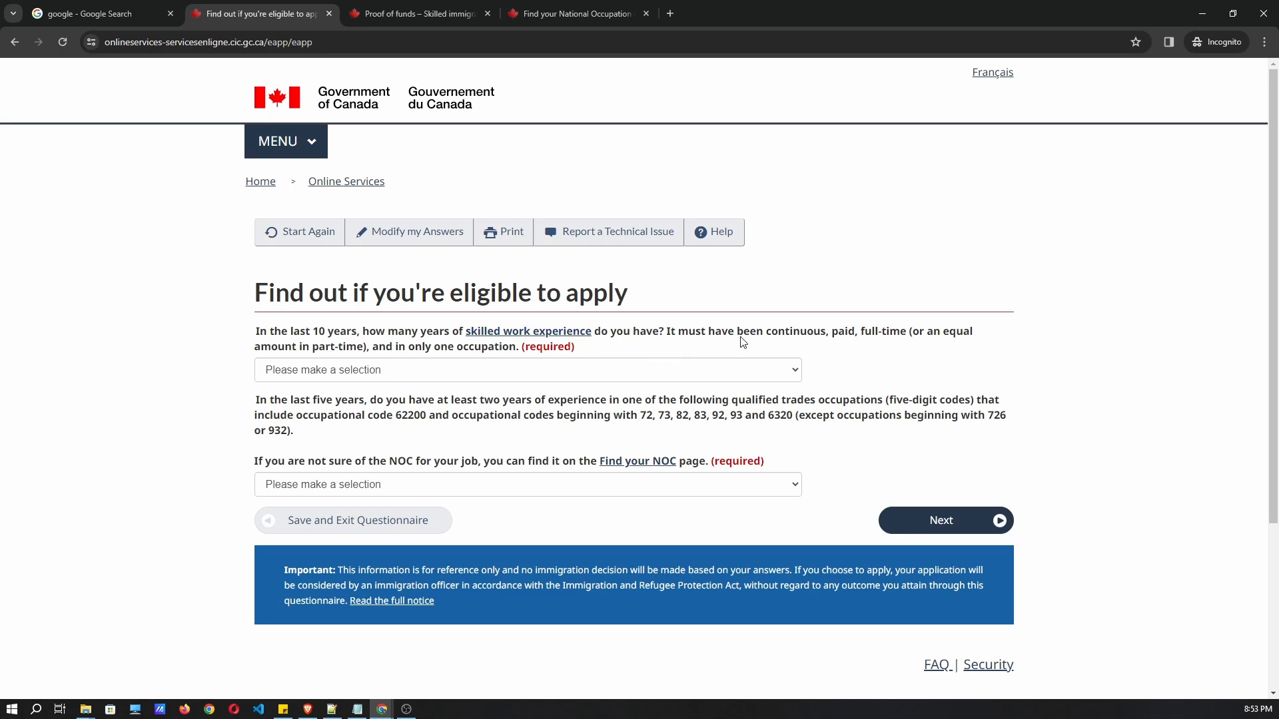
Answer Four to Five years of skilled work and None for trades experience, then submit.
{"action": "left_click", "coordinate": [397, 372]}
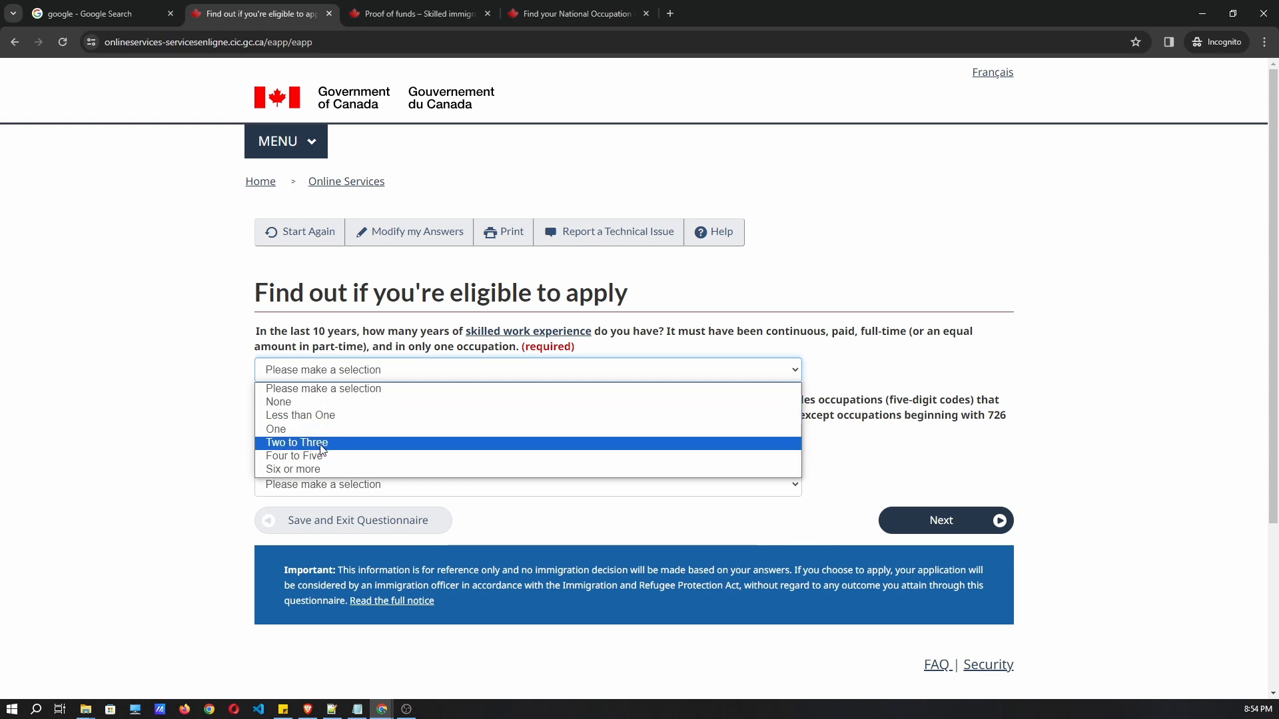
{"action": "left_click", "coordinate": [329, 465]}
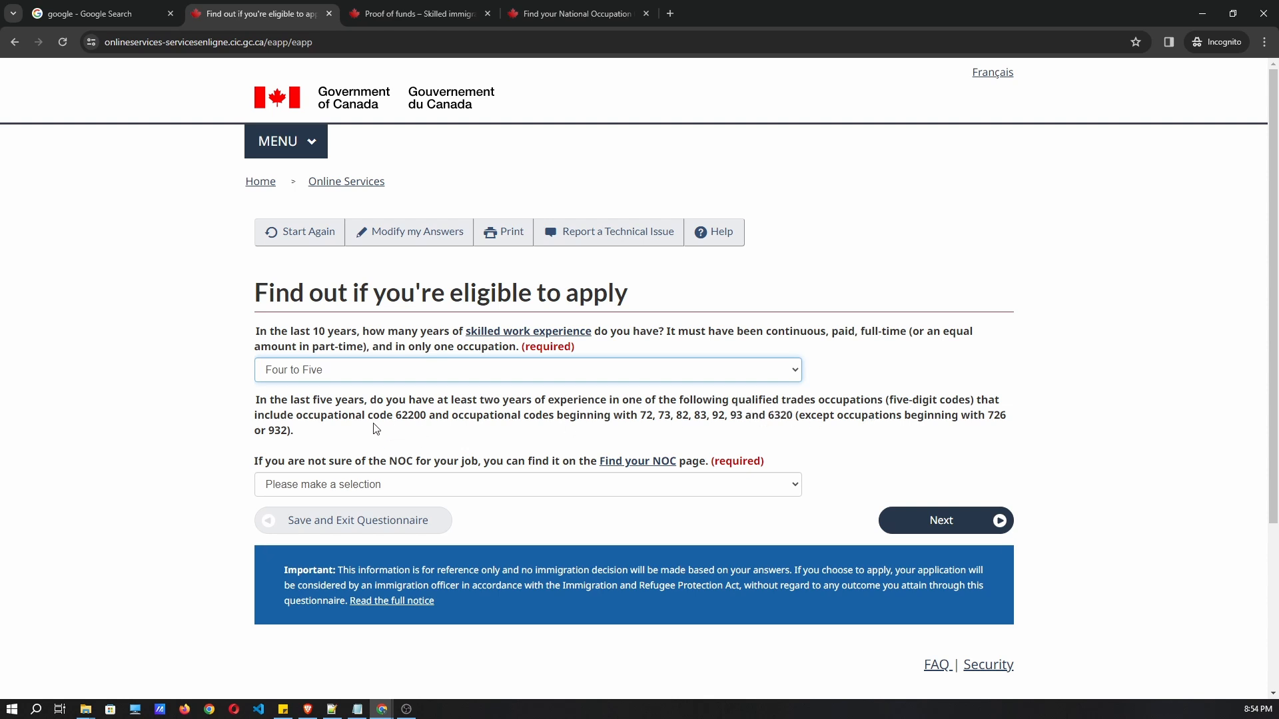
{"action": "left_click", "coordinate": [340, 491]}
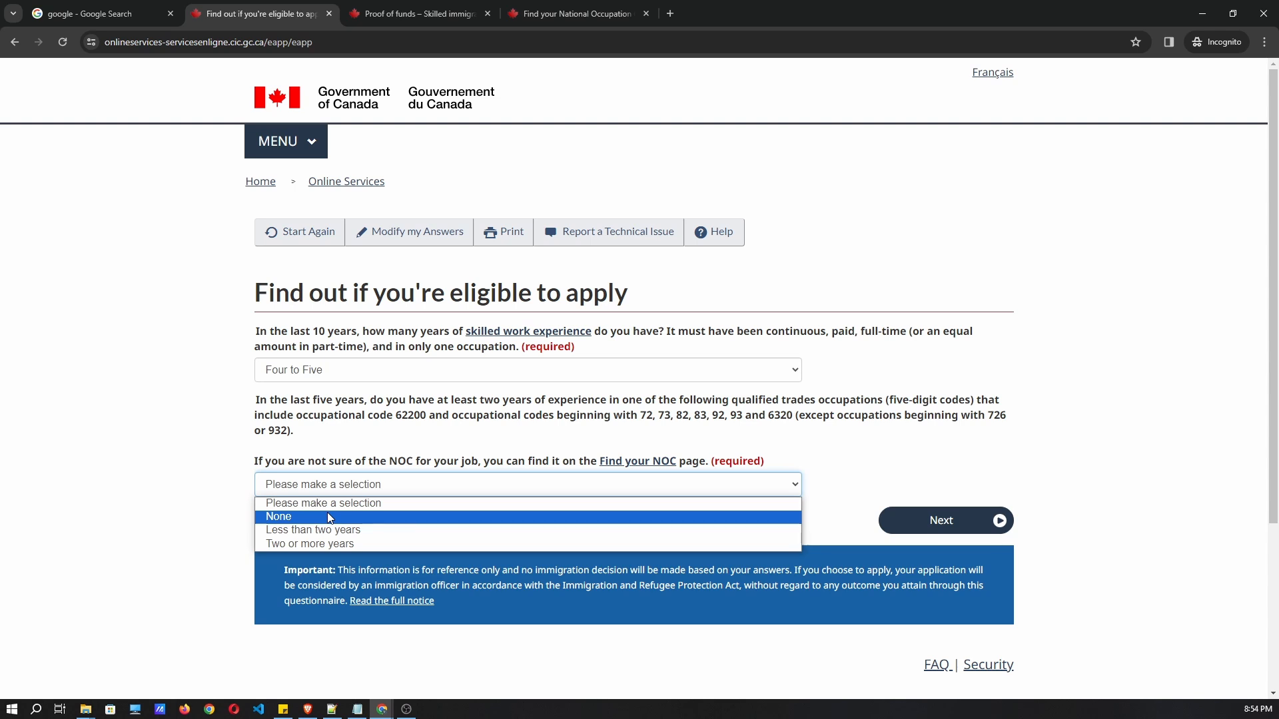
{"action": "left_click", "coordinate": [370, 517]}
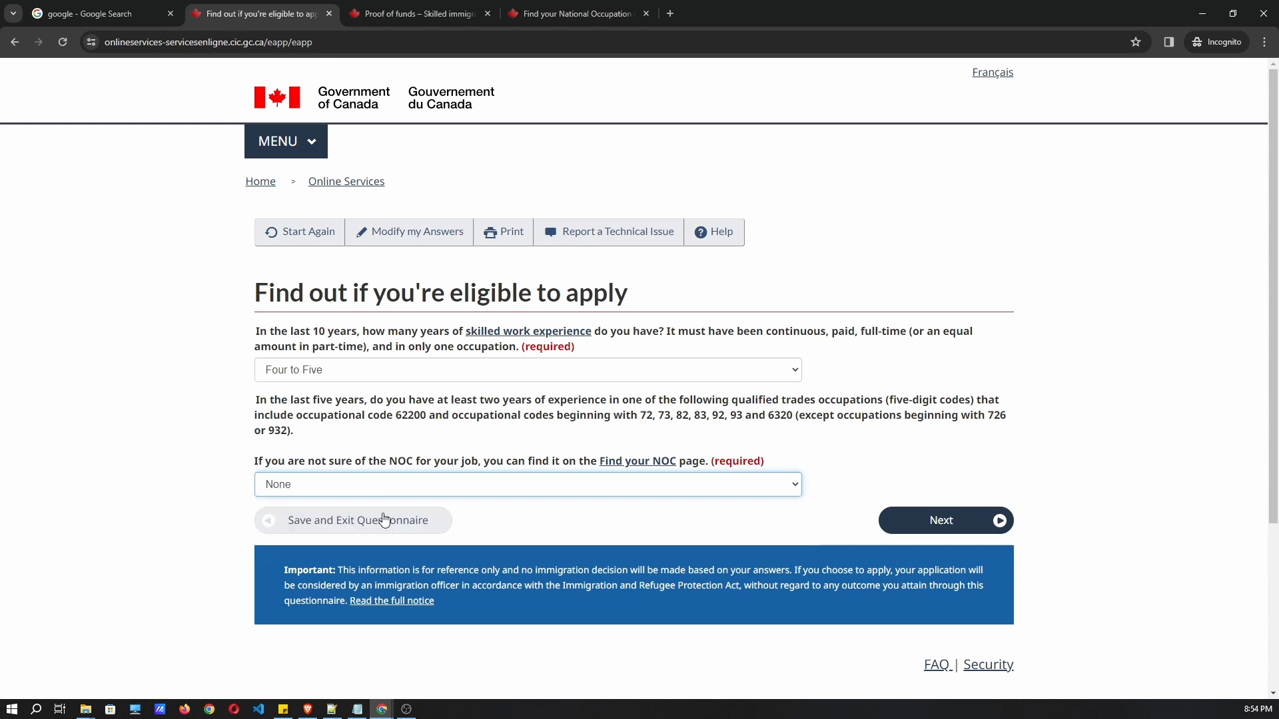
{"action": "left_click", "coordinate": [930, 526]}
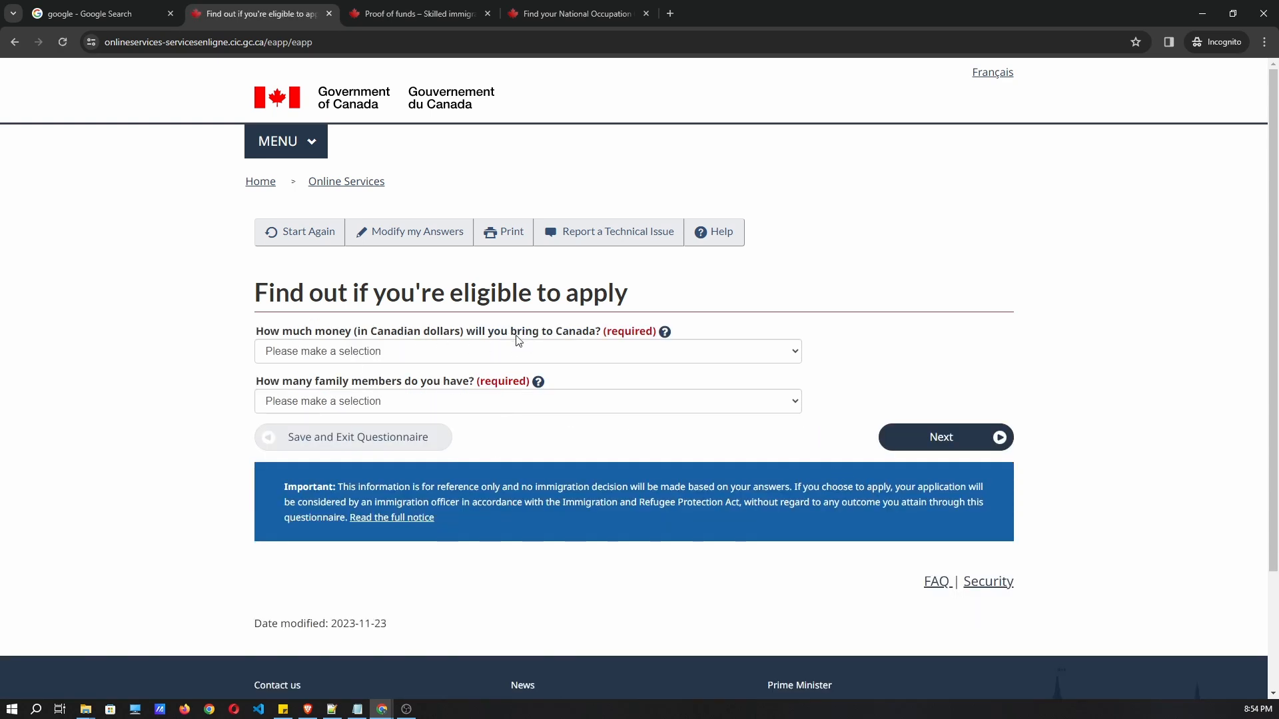
{"action": "left_click", "coordinate": [470, 351]}
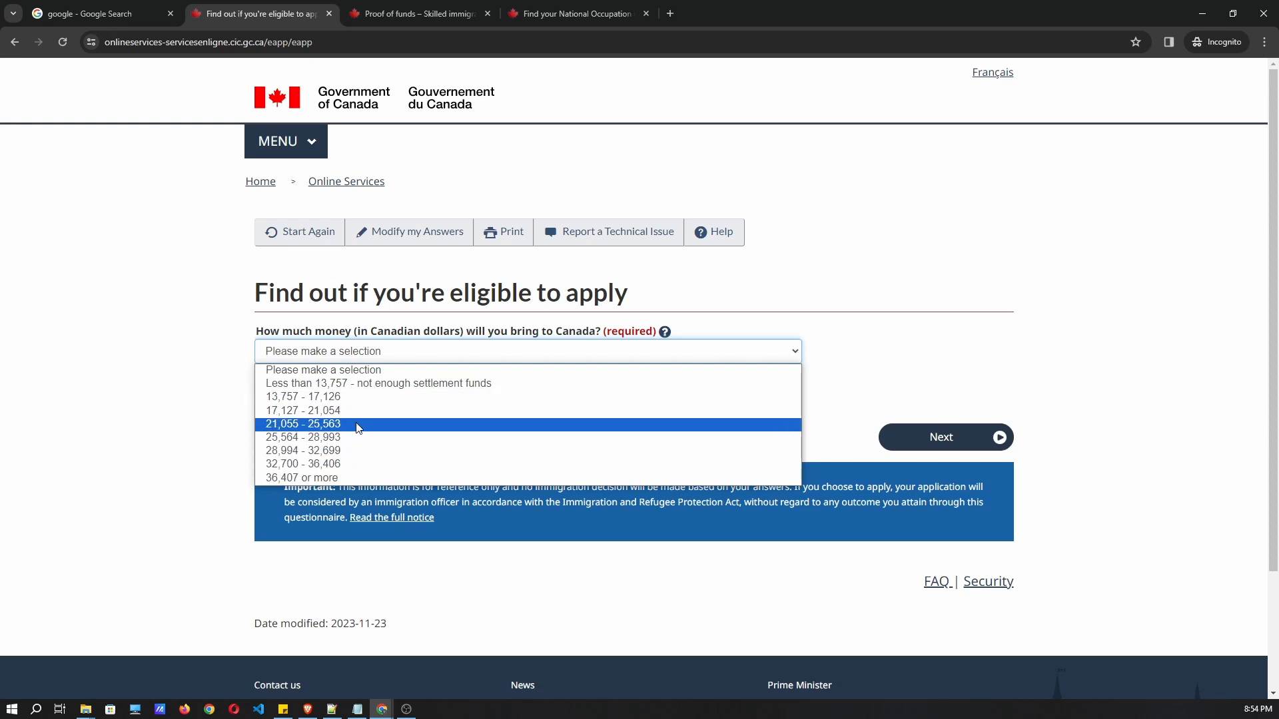
Look up the required settlement funds for 1–3 family members on the Proof of funds page.
{"action": "left_click", "coordinate": [392, 14]}
{"action": "scroll", "coordinate": [729, 289], "scroll_direction": "down", "scroll_amount": 10}
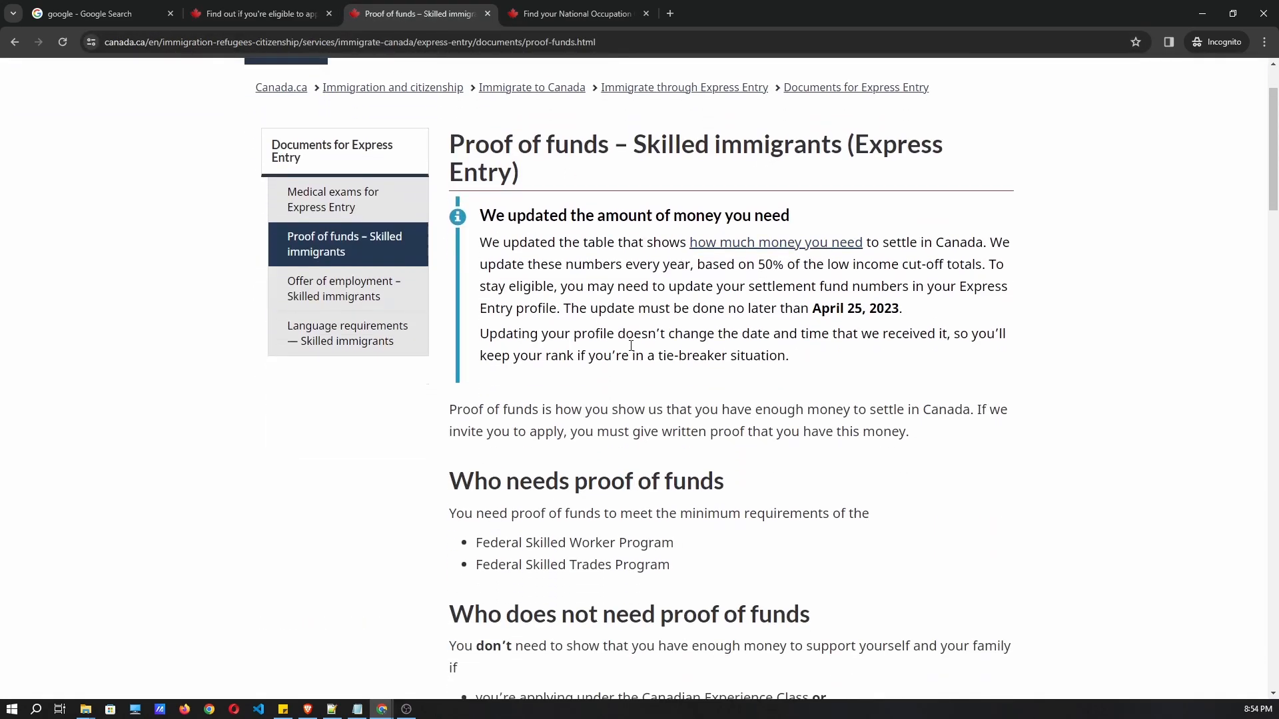
{"action": "scroll", "coordinate": [614, 335], "scroll_direction": "down", "scroll_amount": 5}
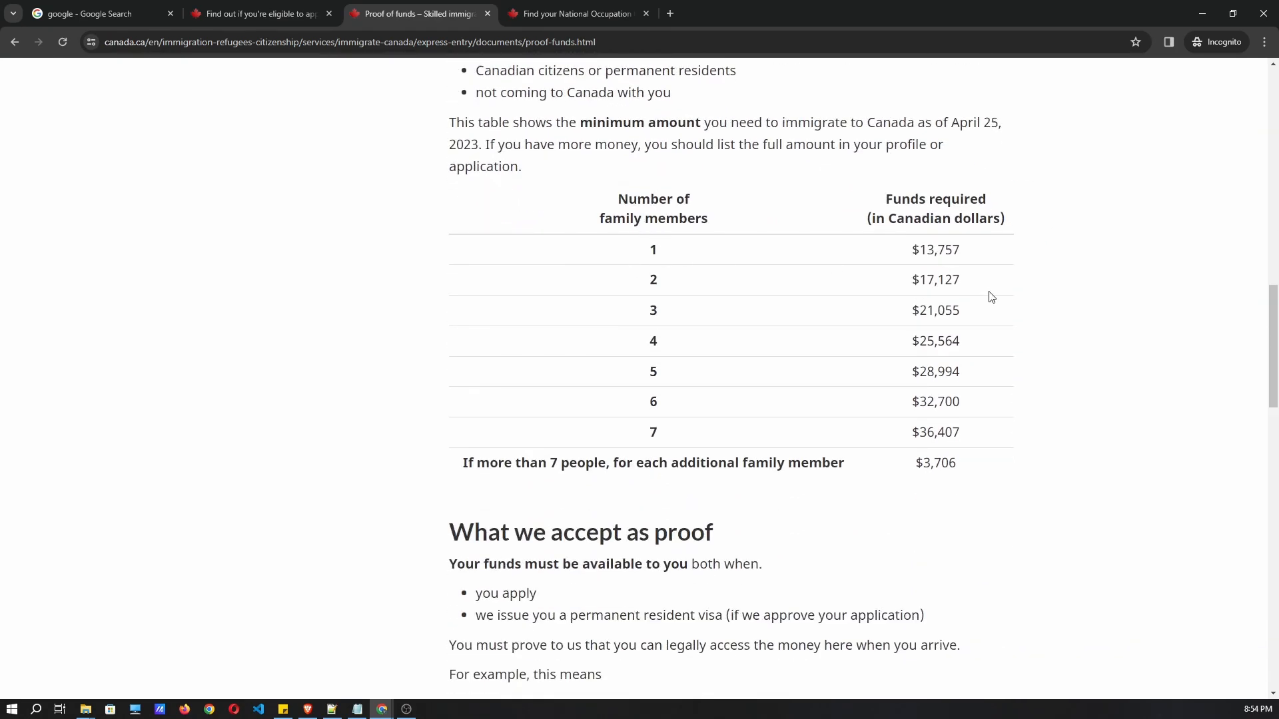
{"action": "double_click", "coordinate": [653, 279]}
{"action": "left_click_drag", "start_coordinate": [911, 279], "coordinate": [977, 291]}
{"action": "left_click", "coordinate": [977, 290]}
{"action": "double_click", "coordinate": [653, 248]}
{"action": "left_click_drag", "start_coordinate": [920, 250], "coordinate": [962, 254]}
{"action": "double_click", "coordinate": [649, 311]}
{"action": "left_click_drag", "start_coordinate": [910, 310], "coordinate": [962, 313]}
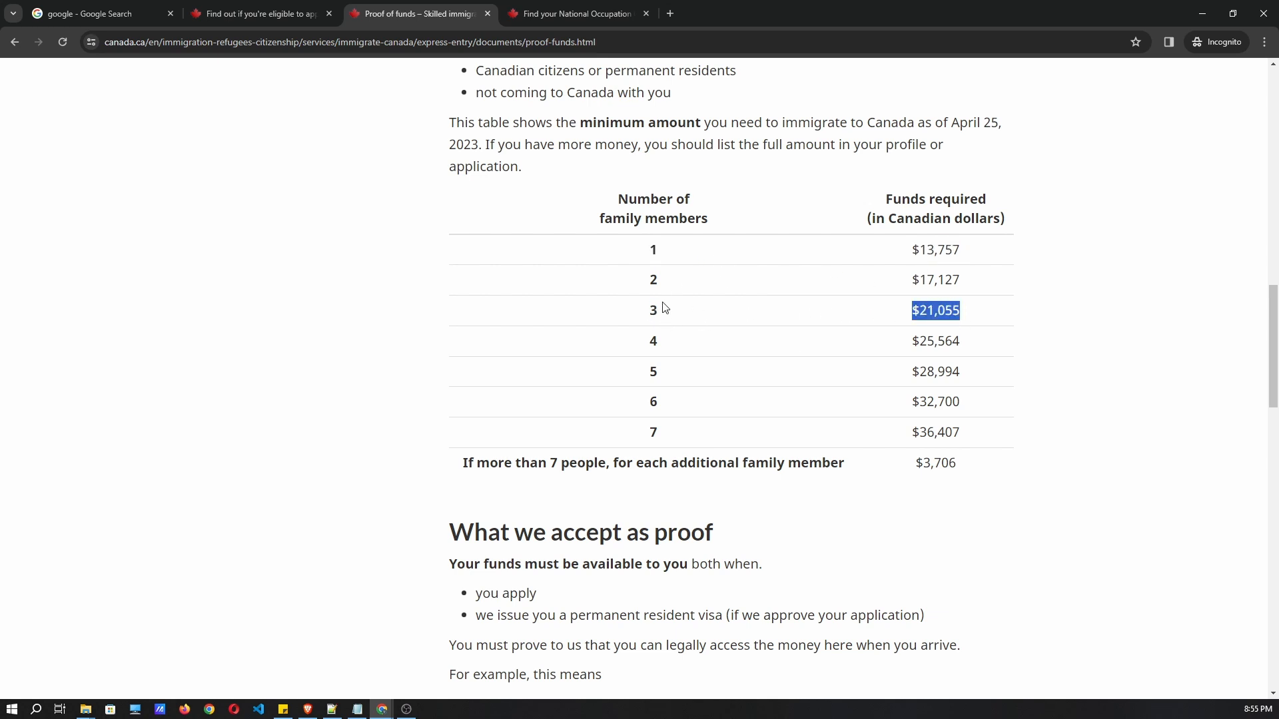
{"action": "left_click", "coordinate": [932, 326]}
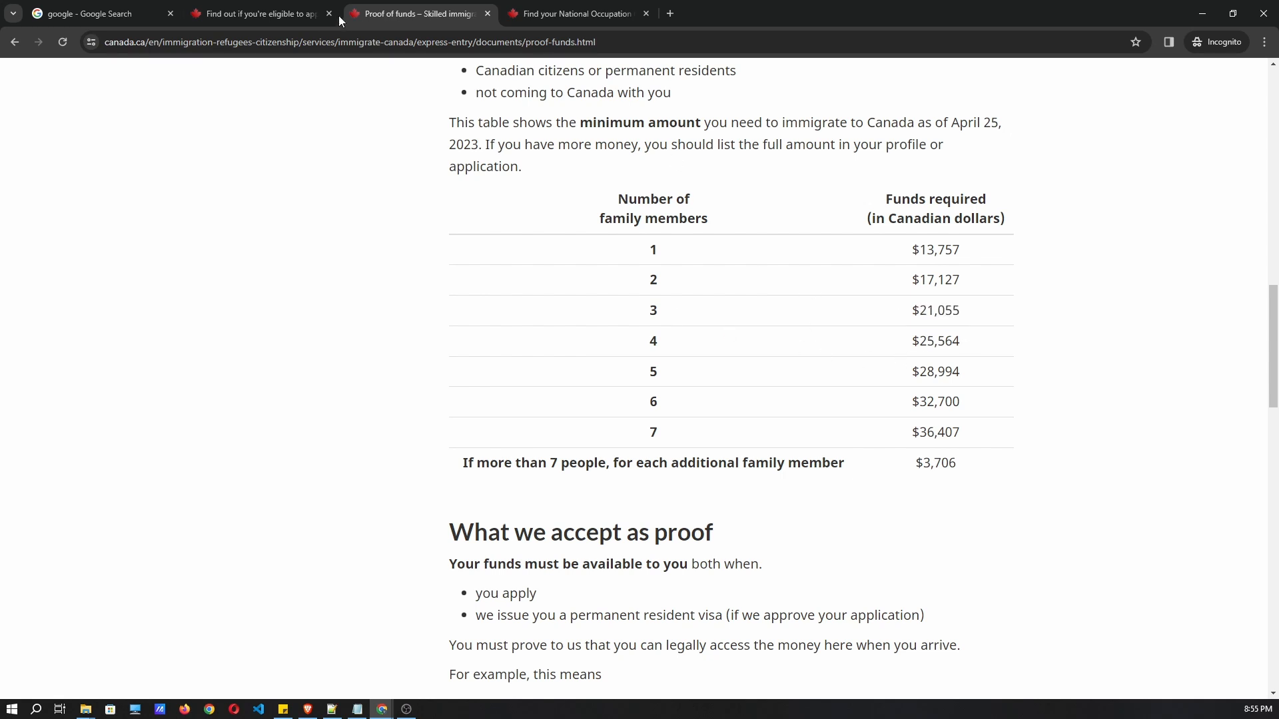
{"action": "left_click", "coordinate": [285, 15]}
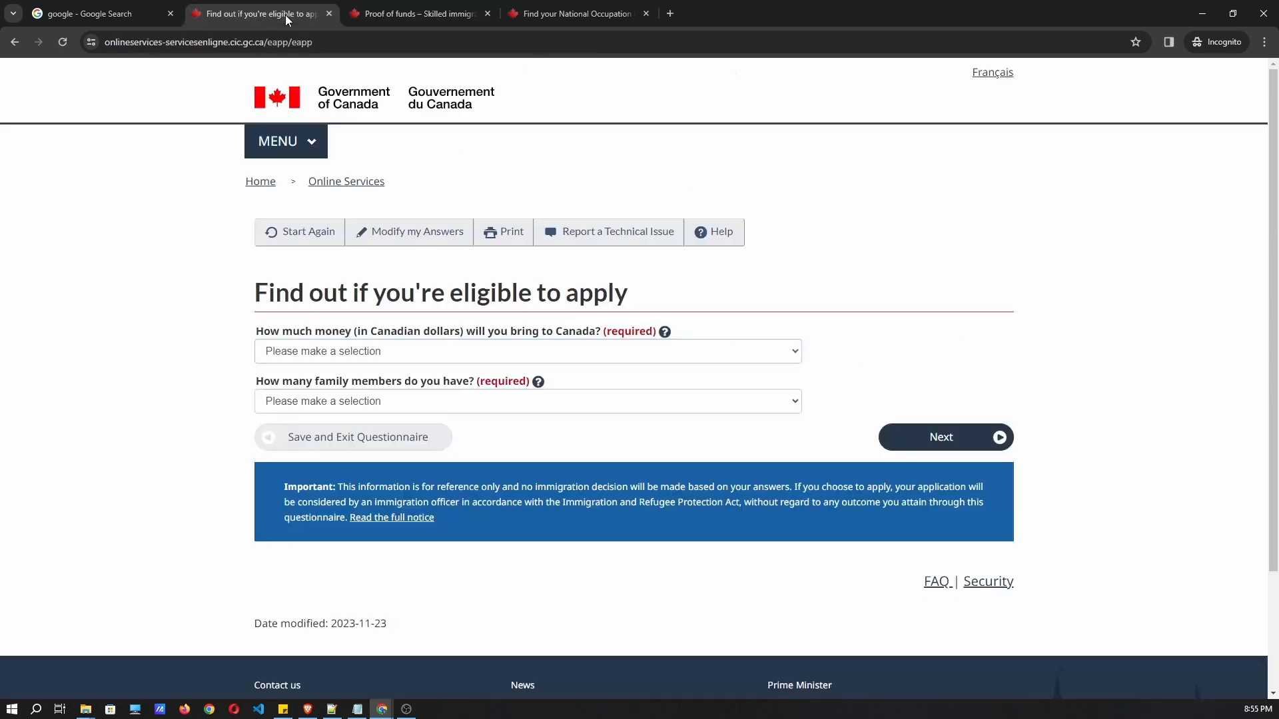
Declare funds of 17,127 - 21,054 for 2 family members and continue.
{"action": "left_click", "coordinate": [363, 353]}
{"action": "left_click", "coordinate": [355, 412]}
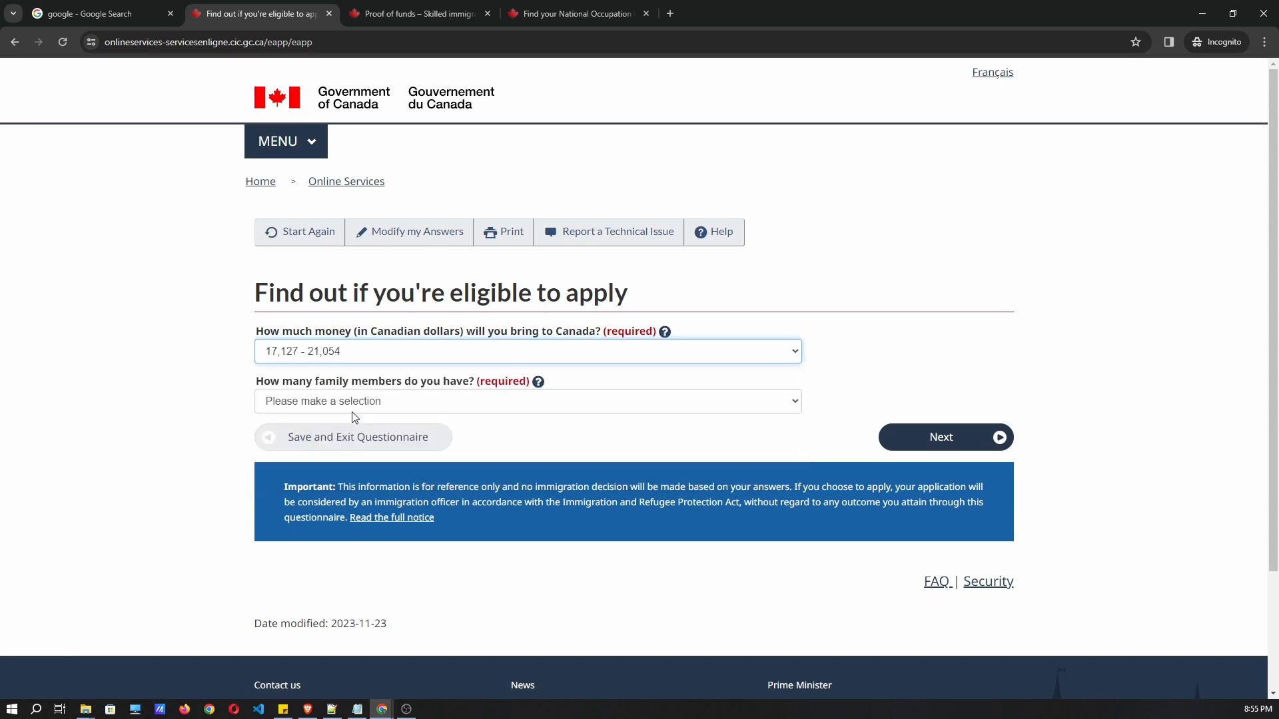
{"action": "left_click", "coordinate": [341, 400]}
{"action": "left_click", "coordinate": [335, 448]}
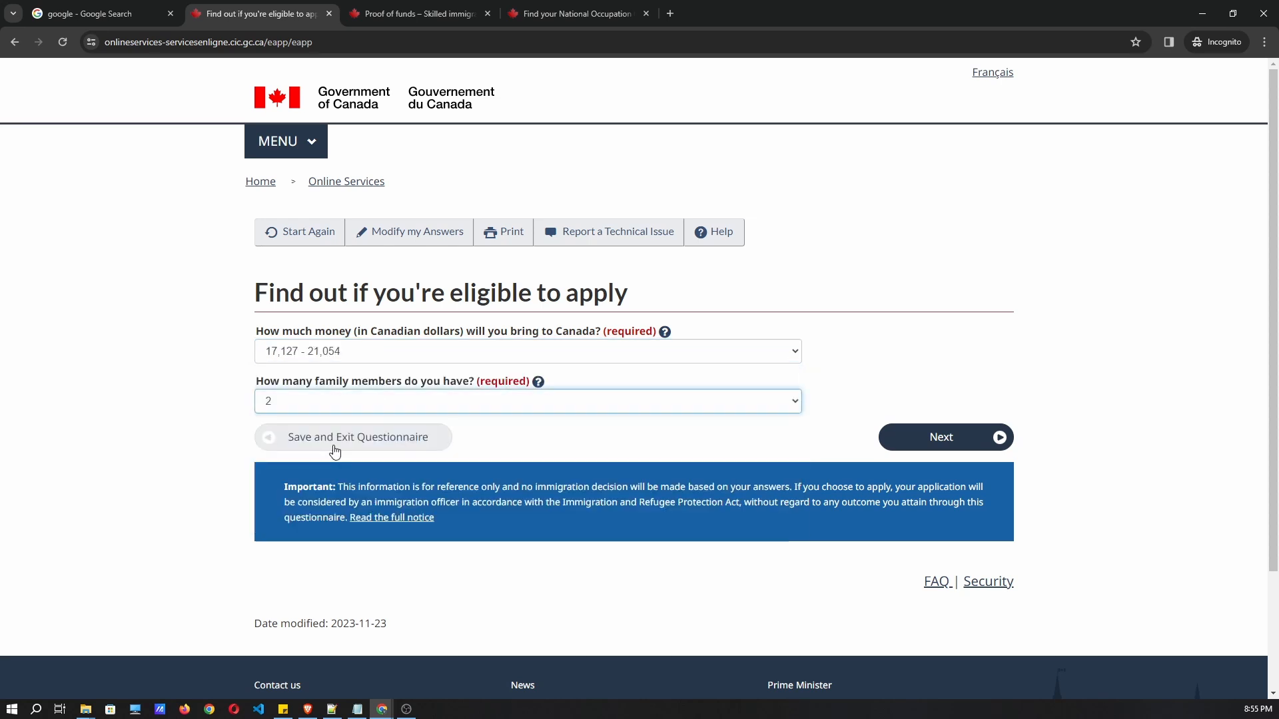
{"action": "left_click", "coordinate": [941, 454]}
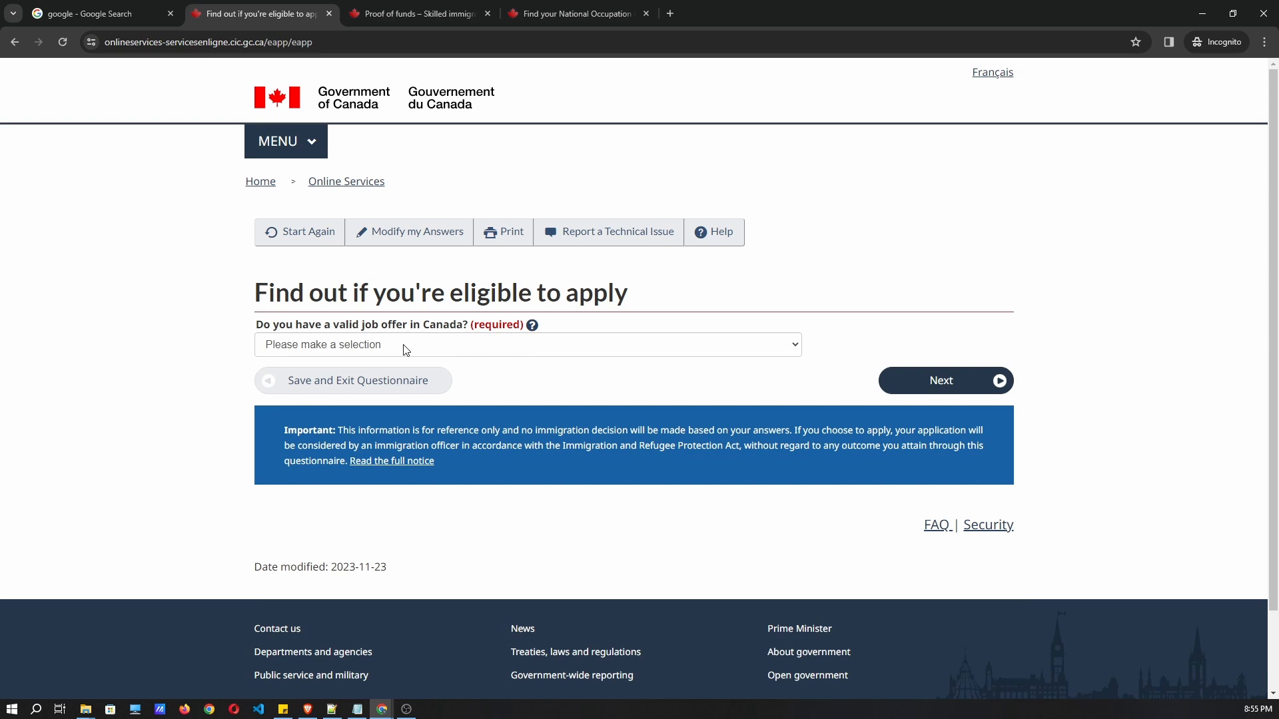
Answer No to having a valid Canadian job offer.
{"action": "left_click", "coordinate": [371, 346]}
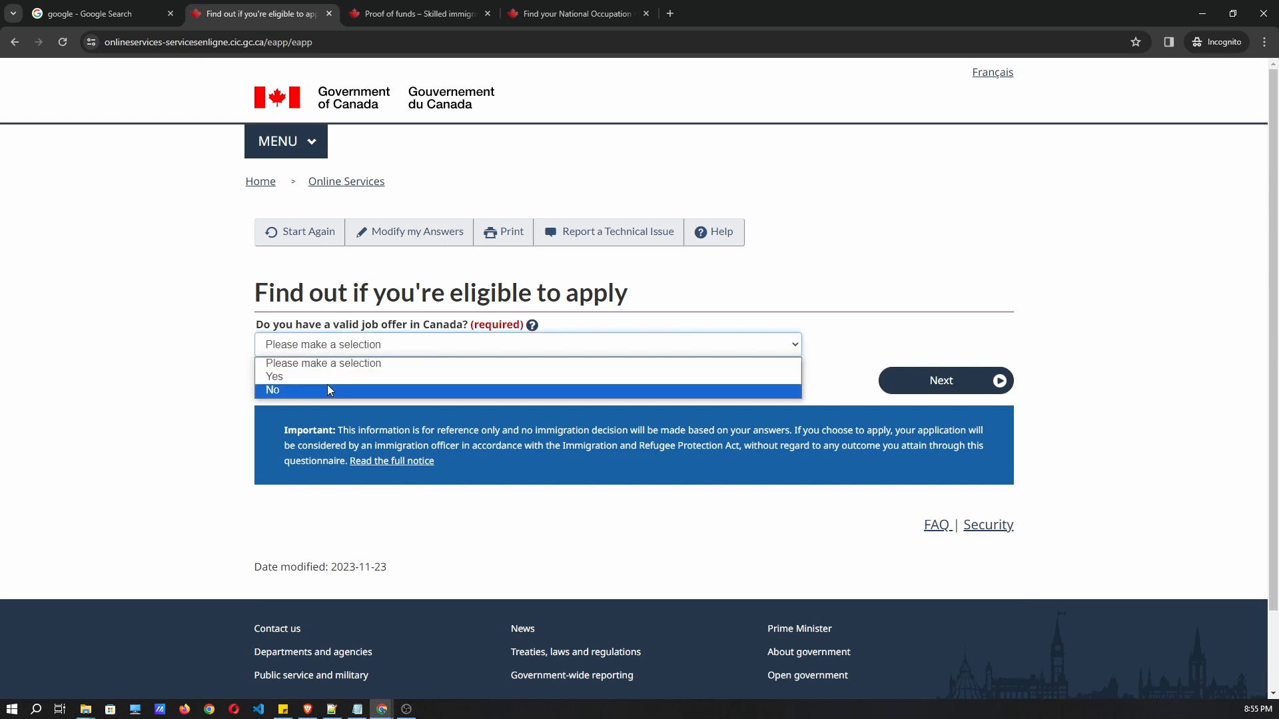
{"action": "key", "text": "Up"}
{"action": "left_click", "coordinate": [317, 389]}
Submit the job-offer answer and set the date of birth to 1994, March, 05.
{"action": "left_click", "coordinate": [956, 386]}
{"action": "left_click", "coordinate": [307, 352]}
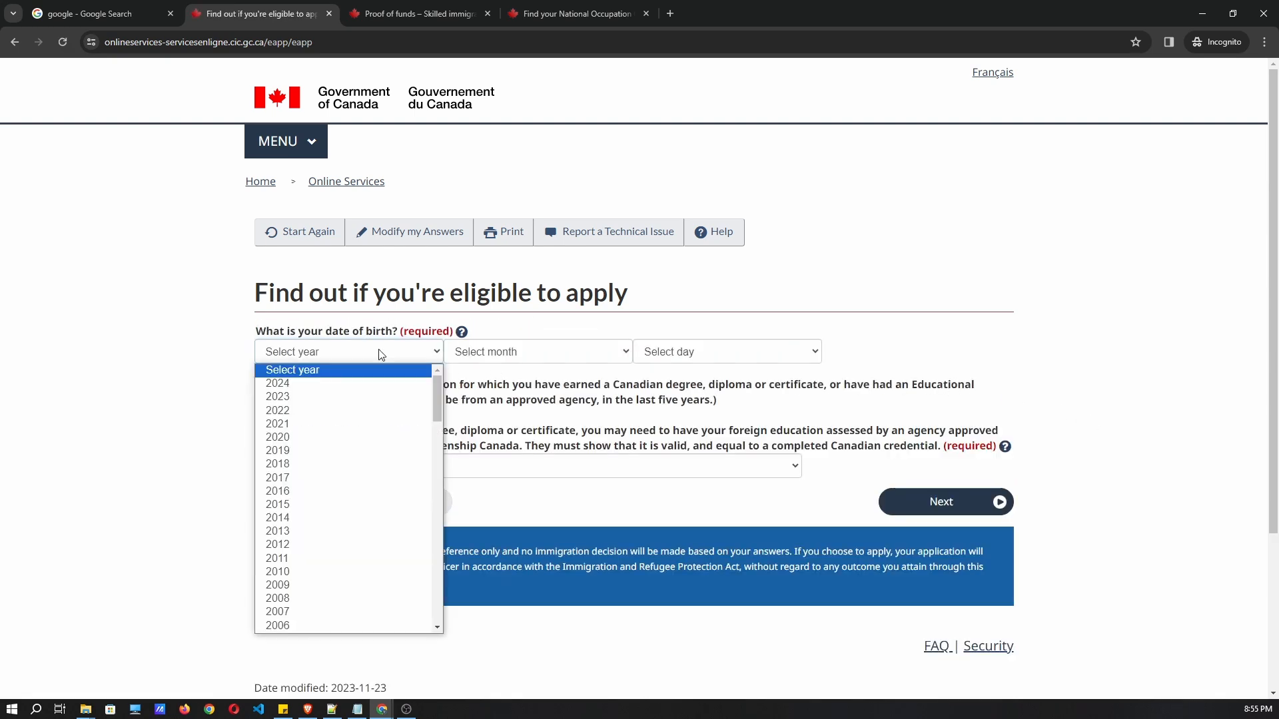
{"action": "scroll", "coordinate": [346, 427], "scroll_direction": "down", "scroll_amount": 6}
{"action": "scroll", "coordinate": [313, 479], "scroll_direction": "up", "scroll_amount": 2}
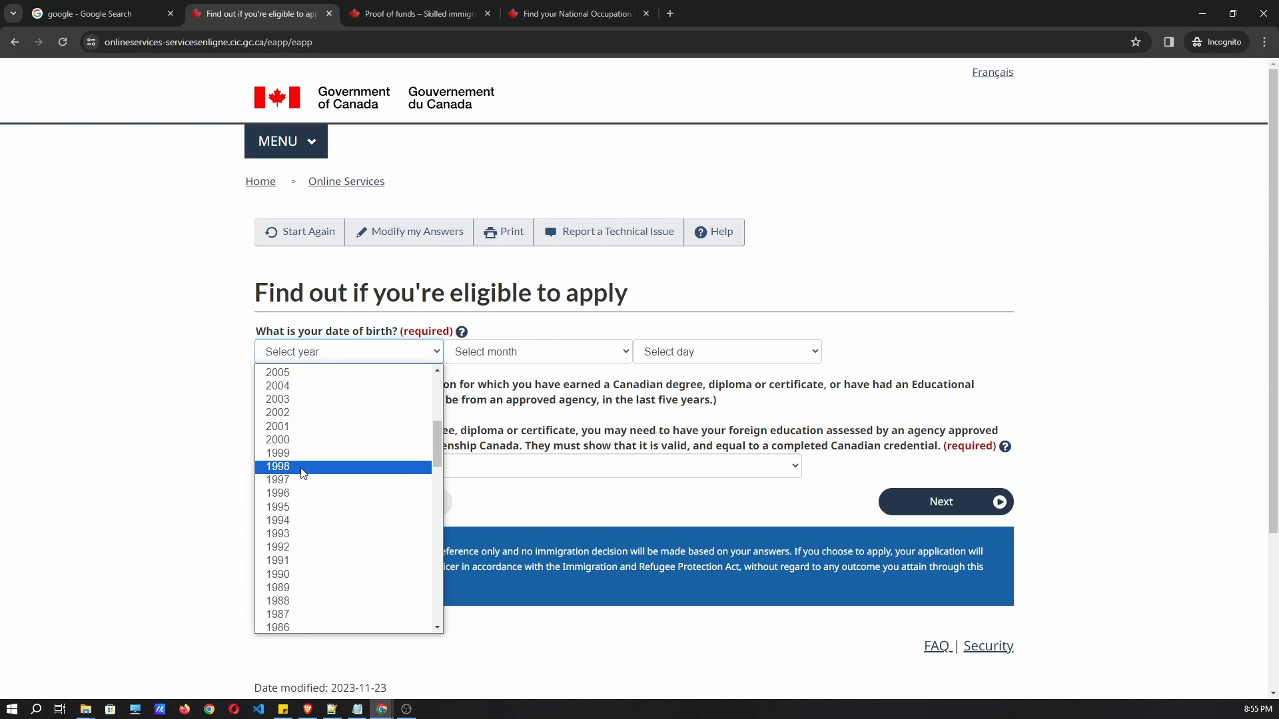
{"action": "left_click", "coordinate": [297, 521]}
{"action": "left_click", "coordinate": [550, 358]}
{"action": "left_click", "coordinate": [552, 408]}
{"action": "left_click", "coordinate": [686, 366]}
{"action": "left_click", "coordinate": [692, 438]}
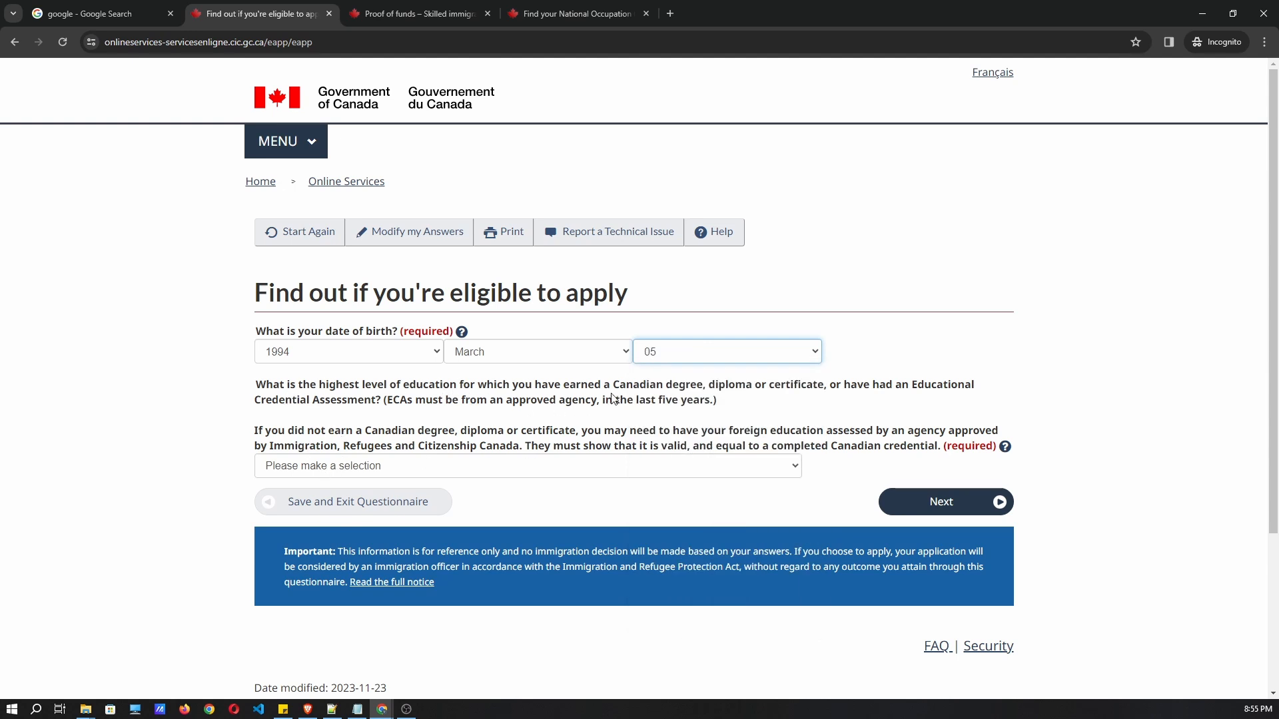
Read the education question, highlighting the Educational Credential Assessment term.
{"action": "left_click_drag", "start_coordinate": [256, 386], "coordinate": [887, 399]}
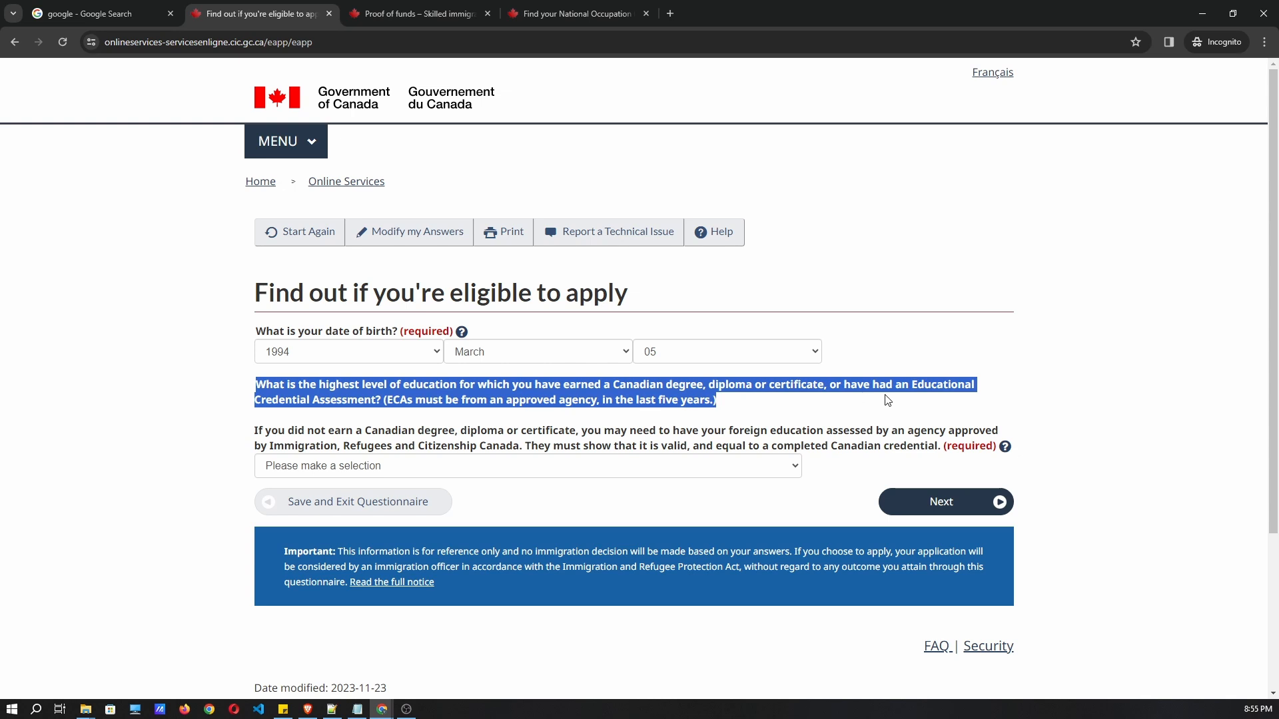
{"action": "left_click", "coordinate": [897, 400]}
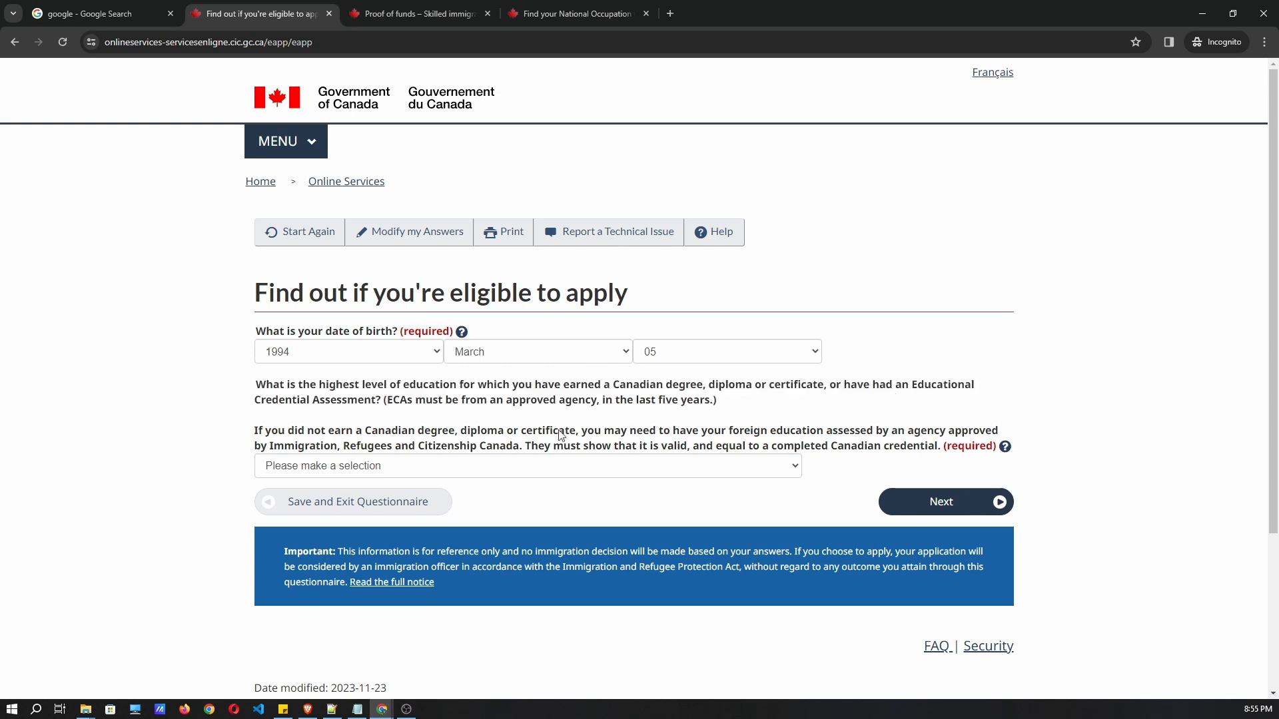
{"action": "left_click_drag", "start_coordinate": [909, 386], "coordinate": [382, 407]}
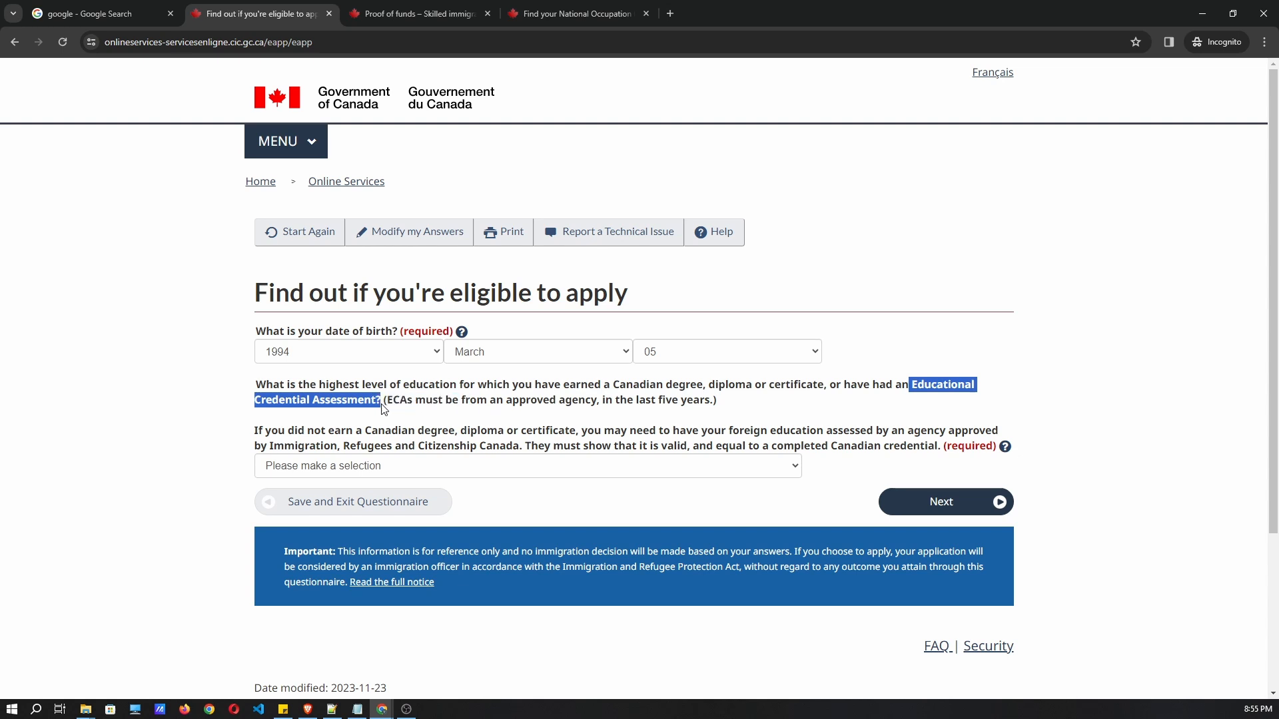
{"action": "left_click", "coordinate": [676, 407]}
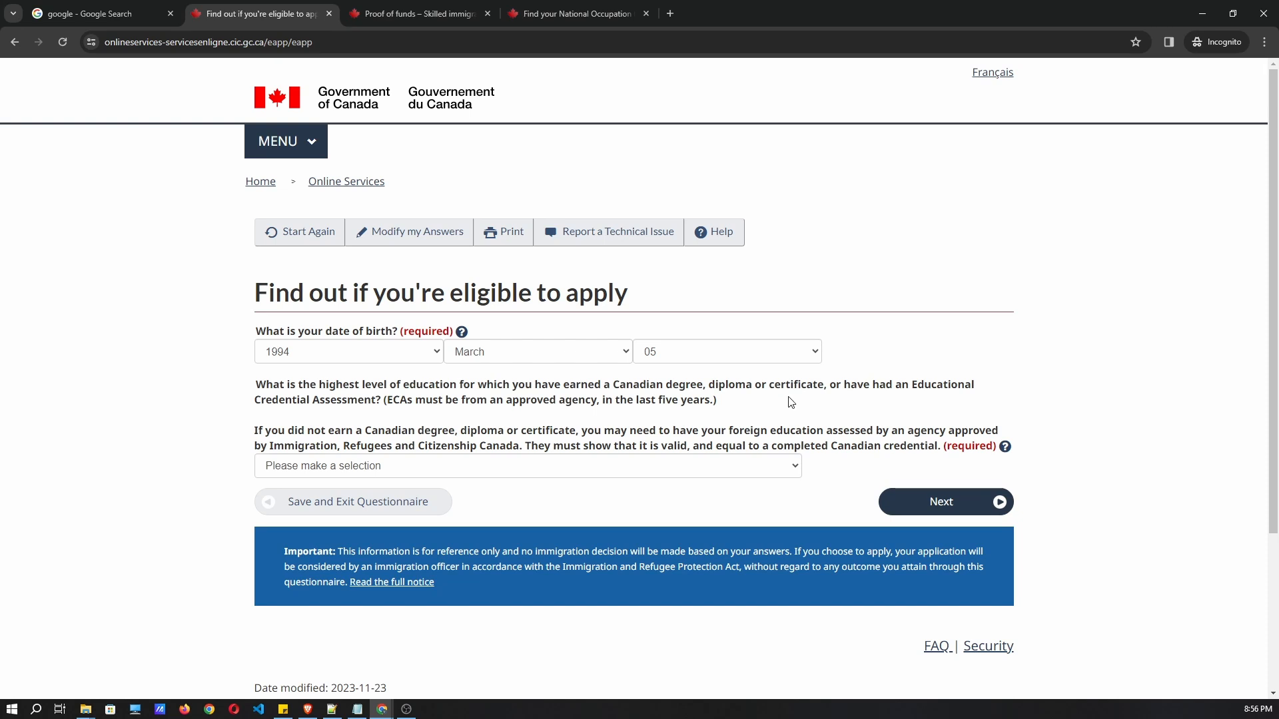
Choose Bachelor's degree (three-plus-year program) as highest education level and submit the answer.
{"action": "left_click", "coordinate": [632, 462]}
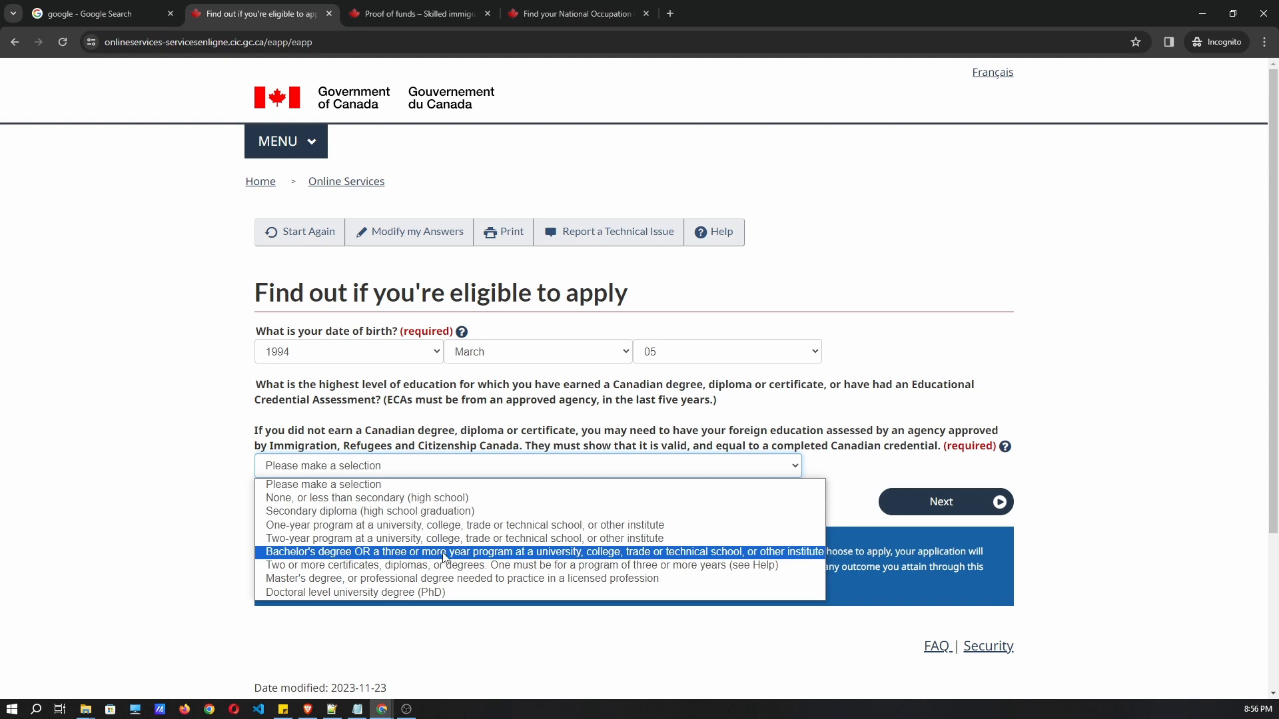
{"action": "left_click", "coordinate": [407, 552]}
{"action": "left_click_drag", "start_coordinate": [244, 430], "coordinate": [368, 450]}
{"action": "left_click", "coordinate": [381, 452]}
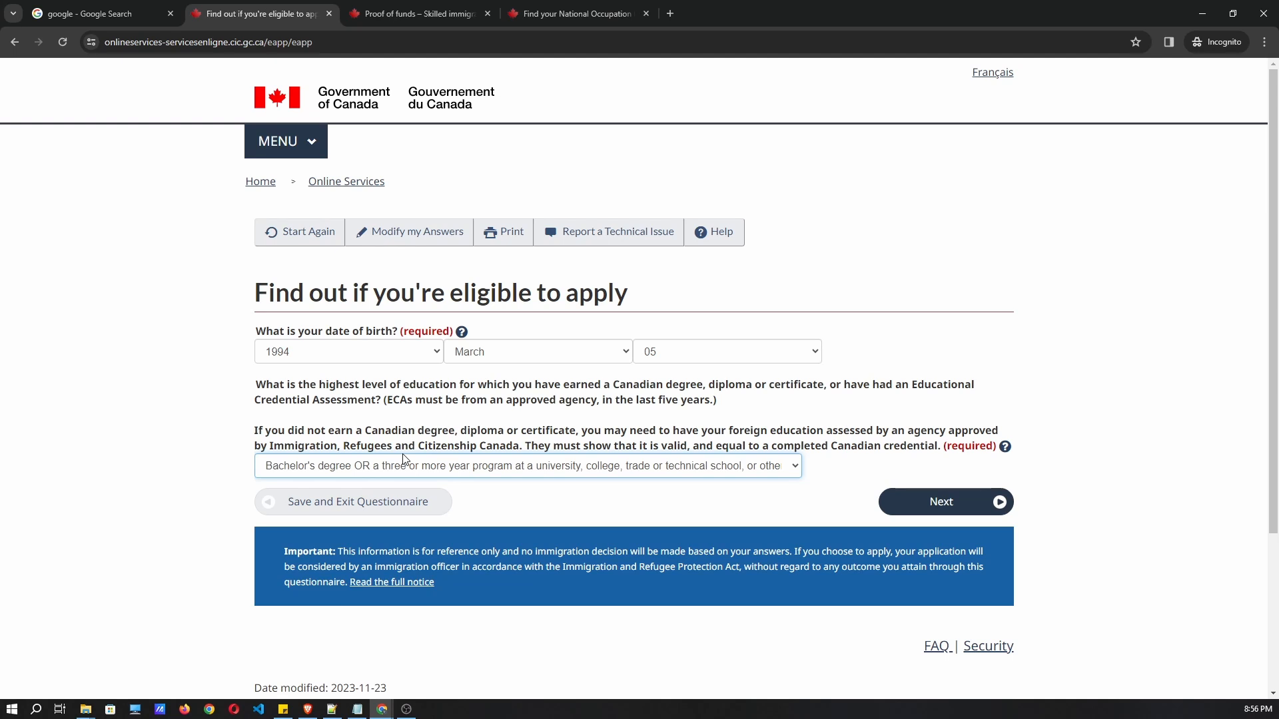
{"action": "left_click", "coordinate": [403, 463]}
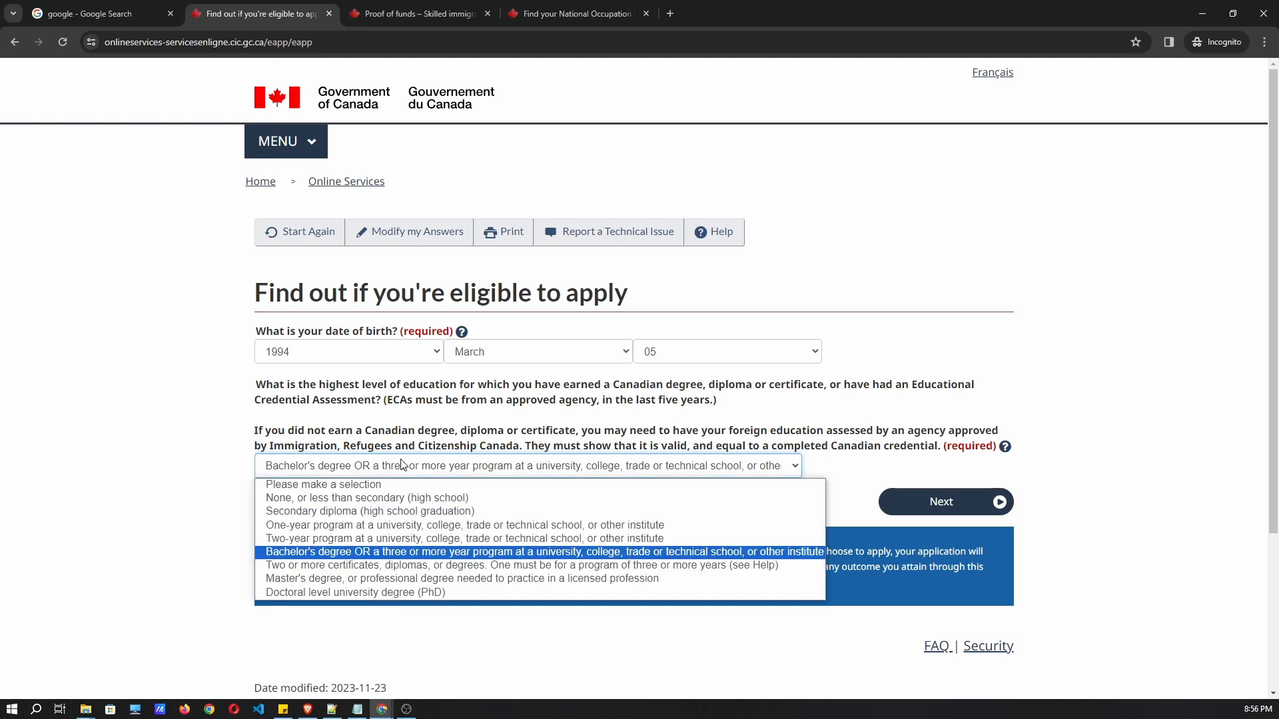
{"action": "left_click", "coordinate": [347, 553]}
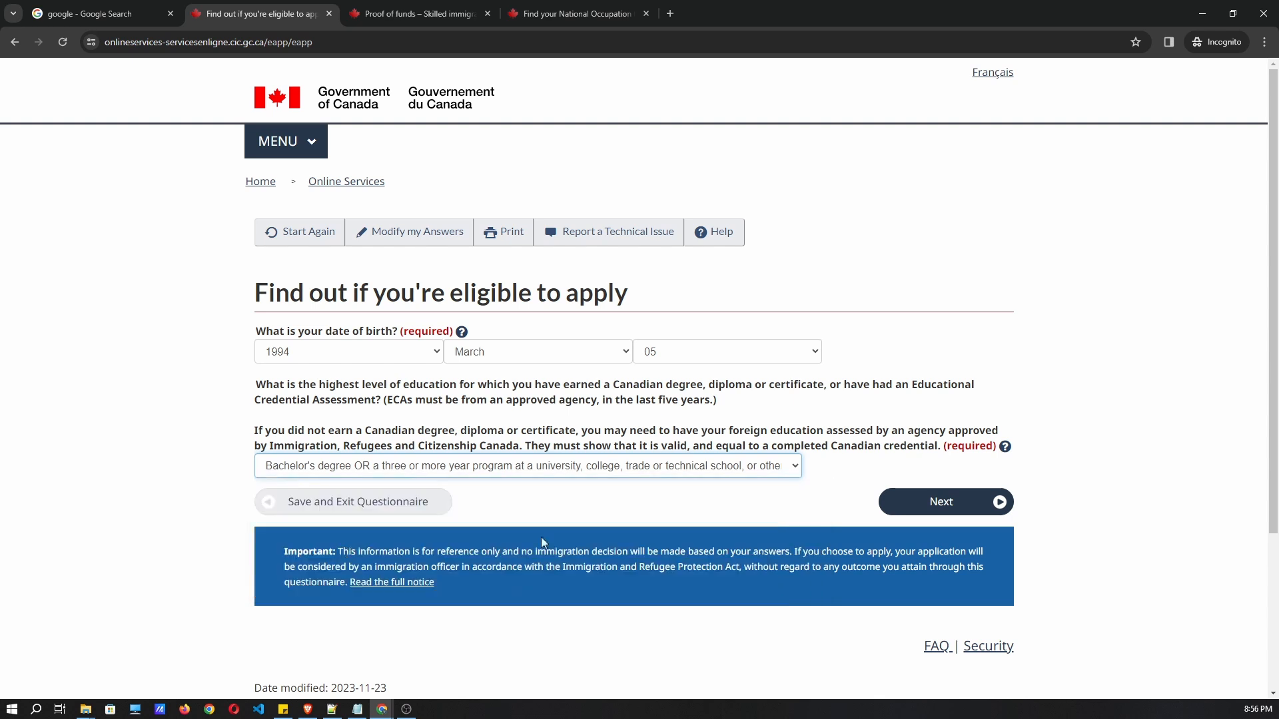
{"action": "left_click", "coordinate": [896, 506]}
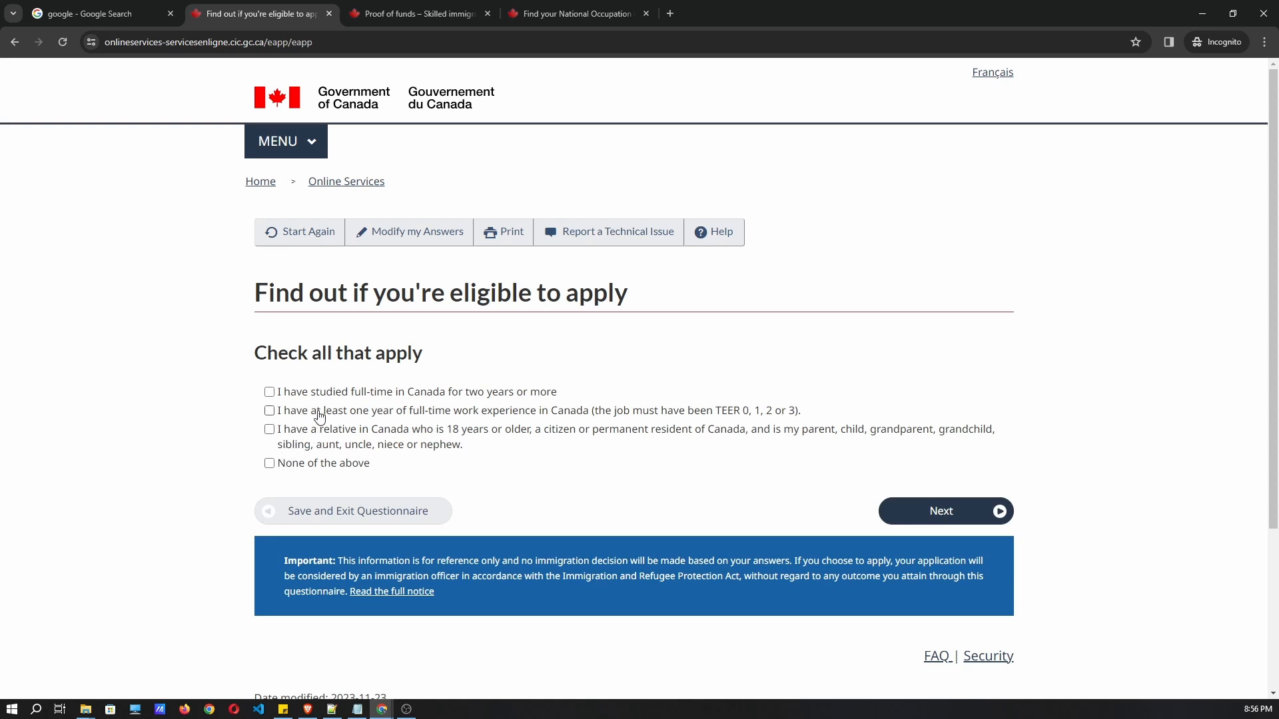
Answer the check-all-that-apply question with None of the above.
{"action": "left_click_drag", "start_coordinate": [579, 392], "coordinate": [280, 403]}
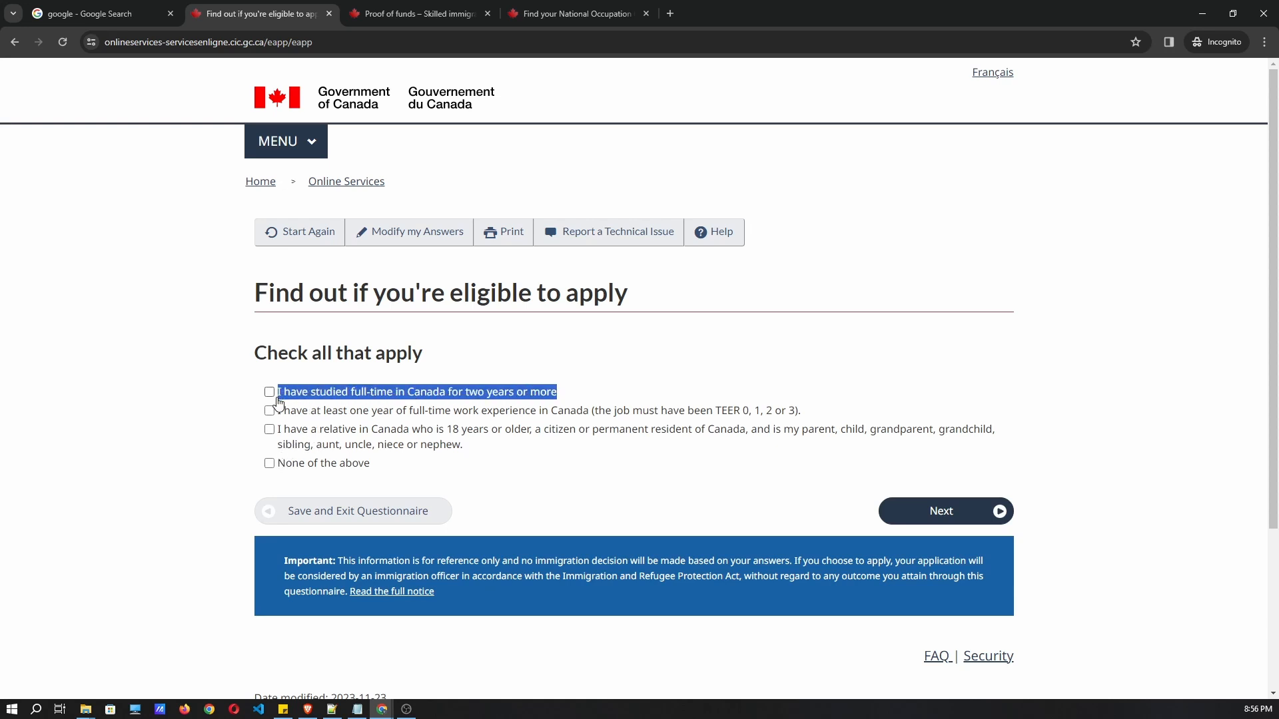
{"action": "left_click", "coordinate": [455, 402]}
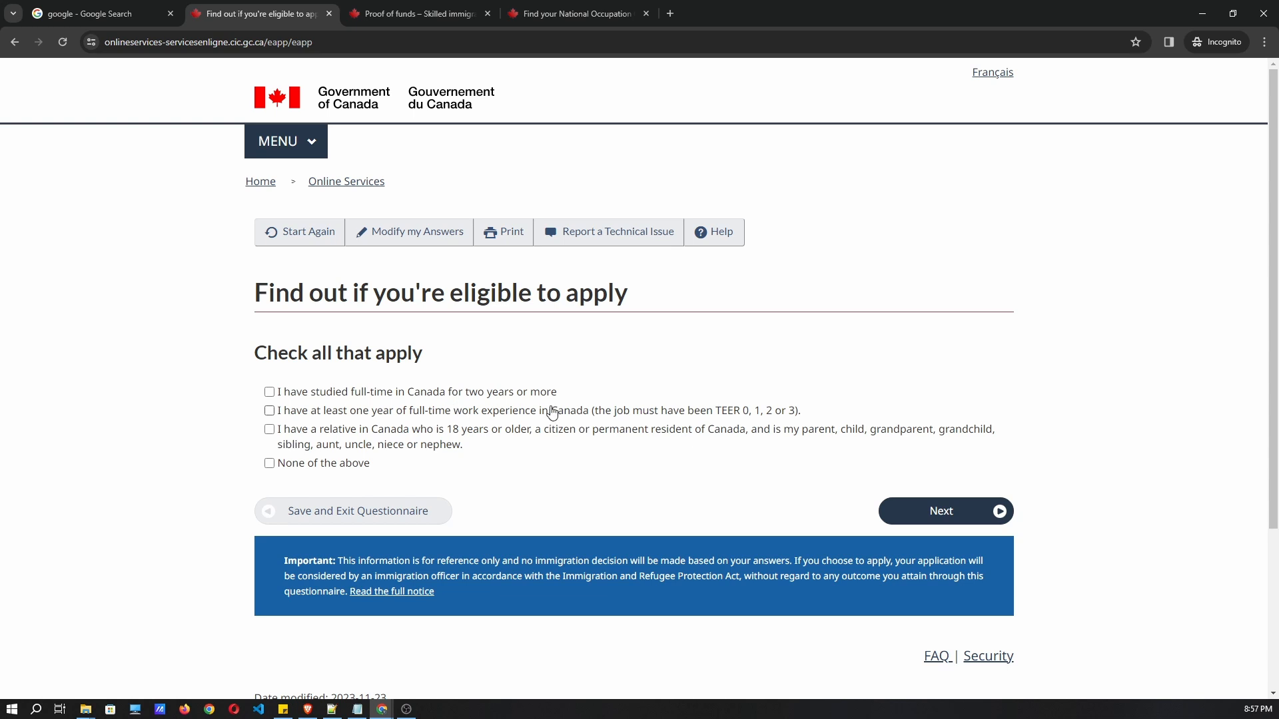
{"action": "left_click_drag", "start_coordinate": [561, 393], "coordinate": [285, 401]}
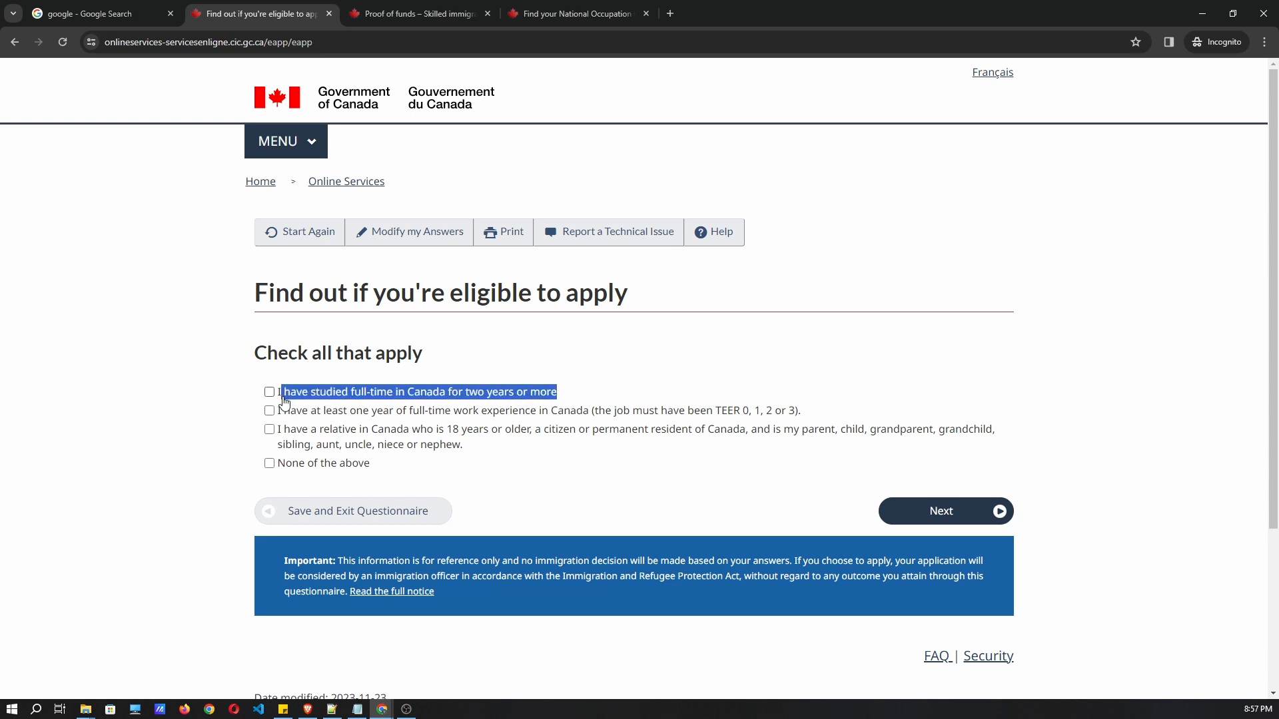
{"action": "left_click", "coordinate": [393, 411]}
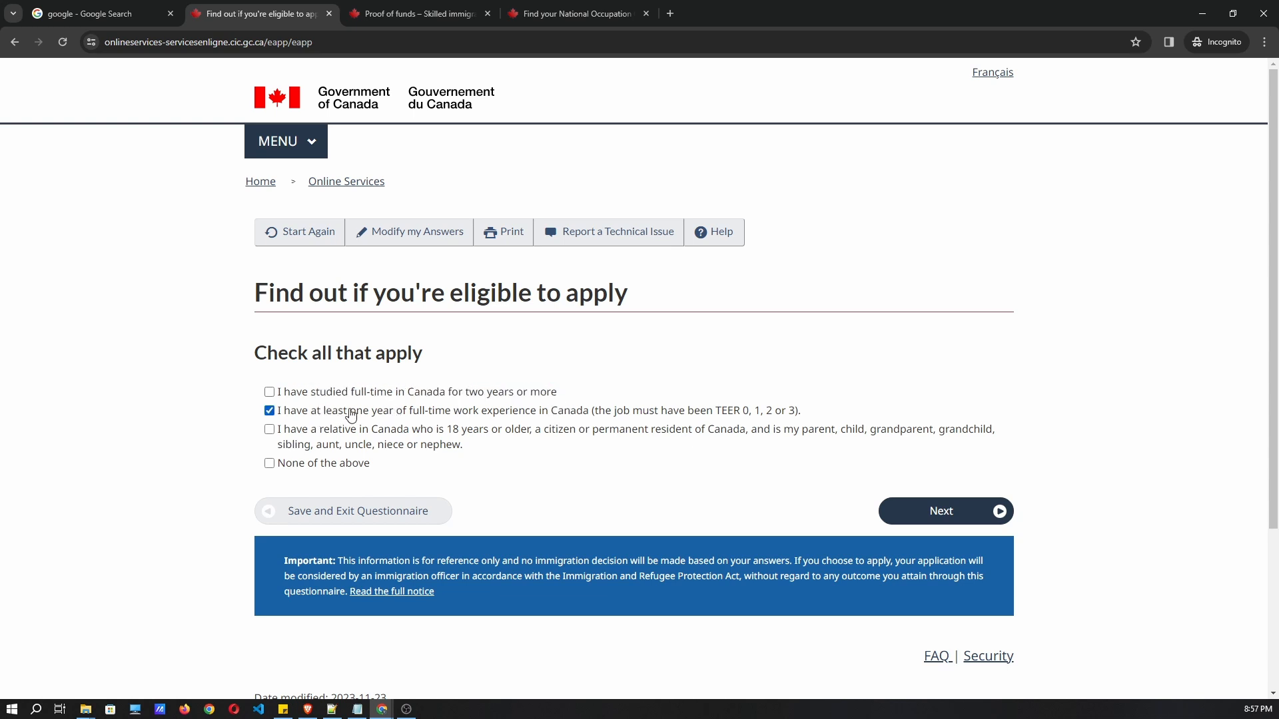
{"action": "left_click", "coordinate": [285, 410]}
{"action": "left_click", "coordinate": [279, 464]}
{"action": "left_click", "coordinate": [942, 512]}
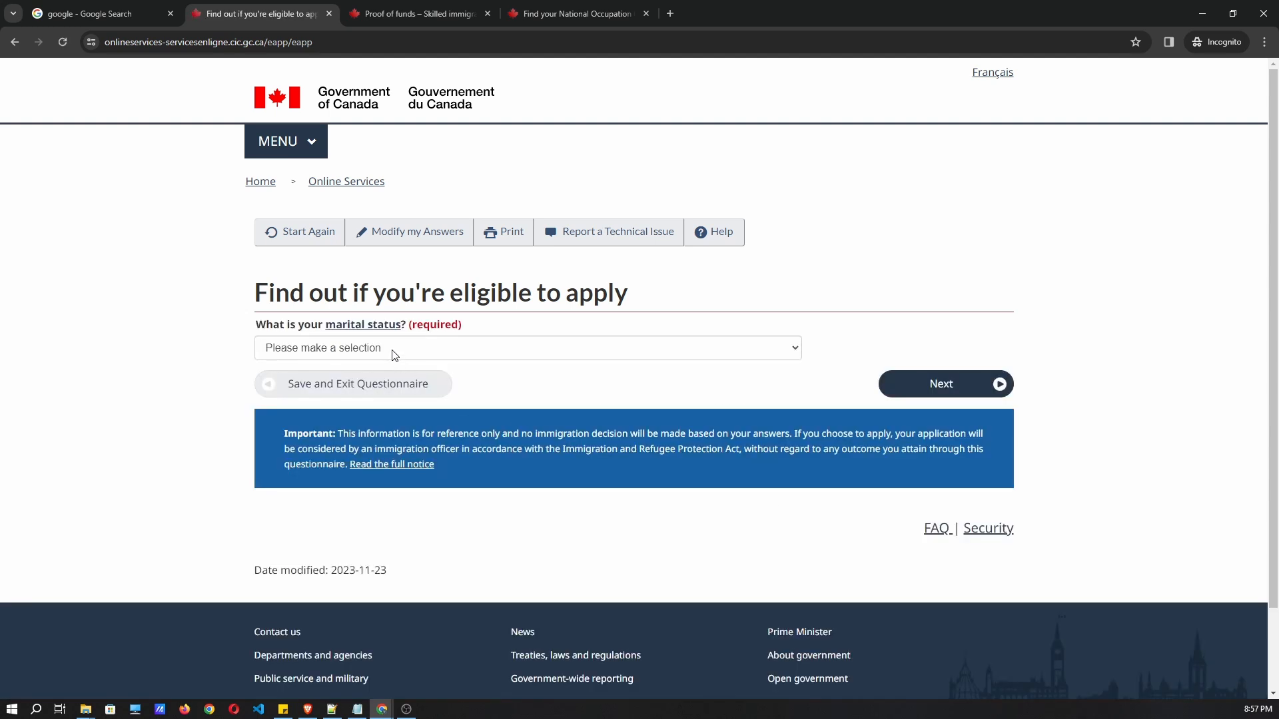
Give marital status as Married and submit it.
{"action": "left_click", "coordinate": [393, 355]}
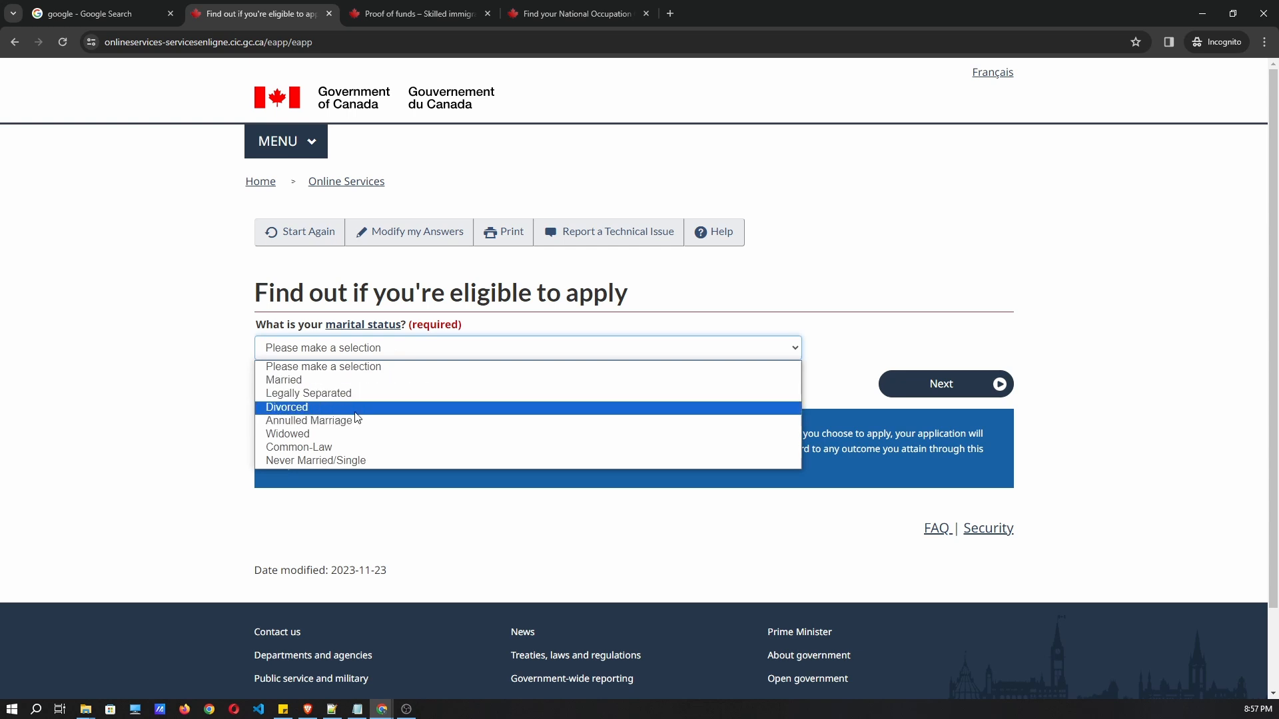
{"action": "left_click", "coordinate": [346, 380]}
{"action": "left_click", "coordinate": [955, 394]}
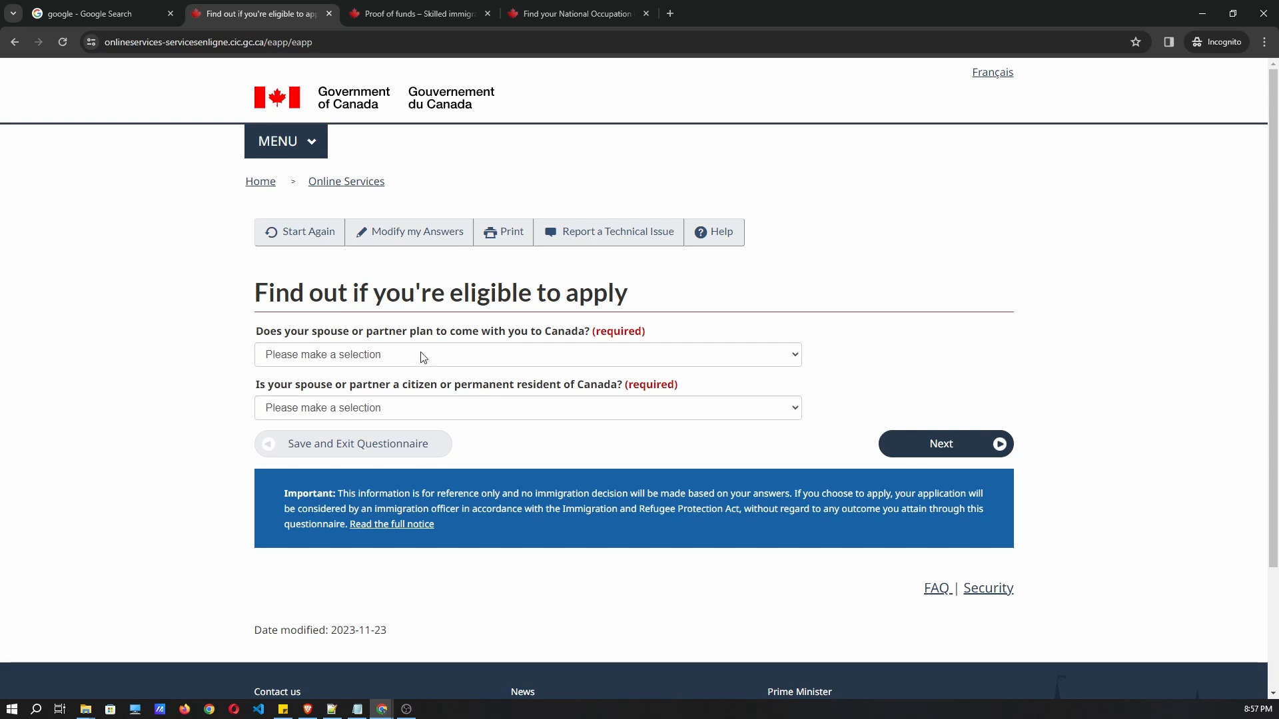
Answer Yes, the spouse will come to Canada, and No, not a citizen or permanent resident.
{"action": "left_click", "coordinate": [384, 362]}
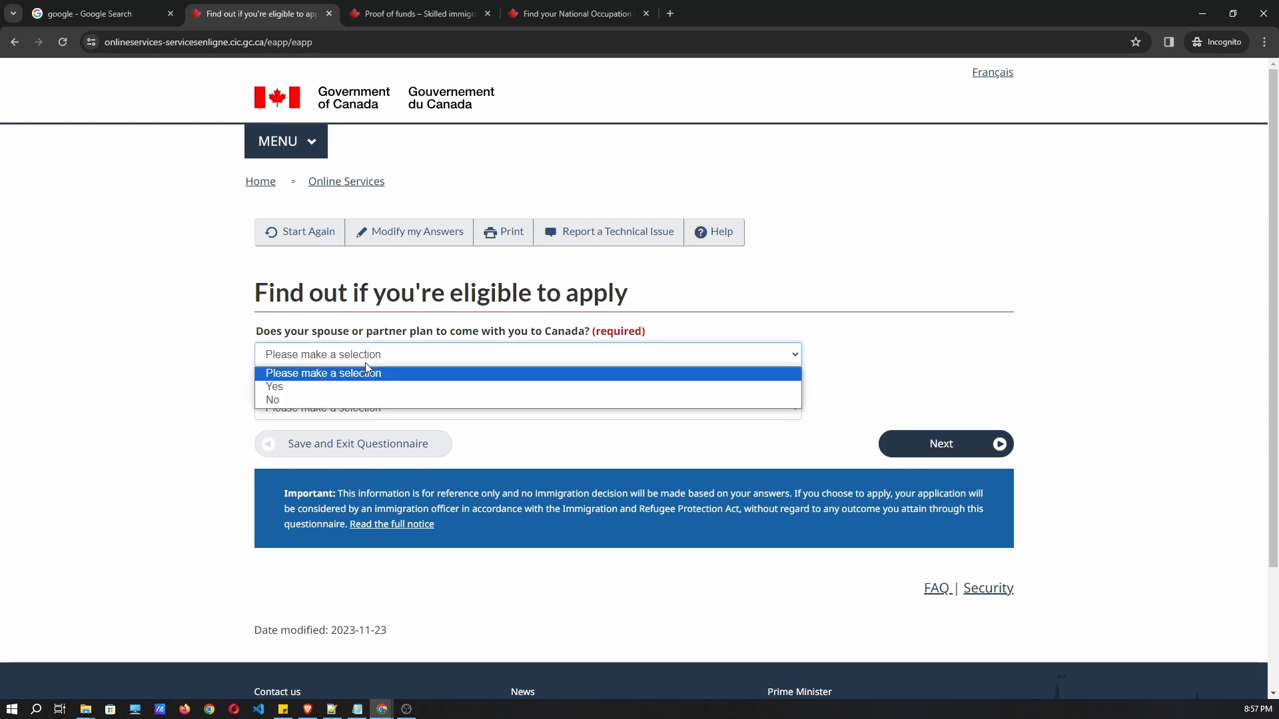
{"action": "left_click", "coordinate": [341, 393]}
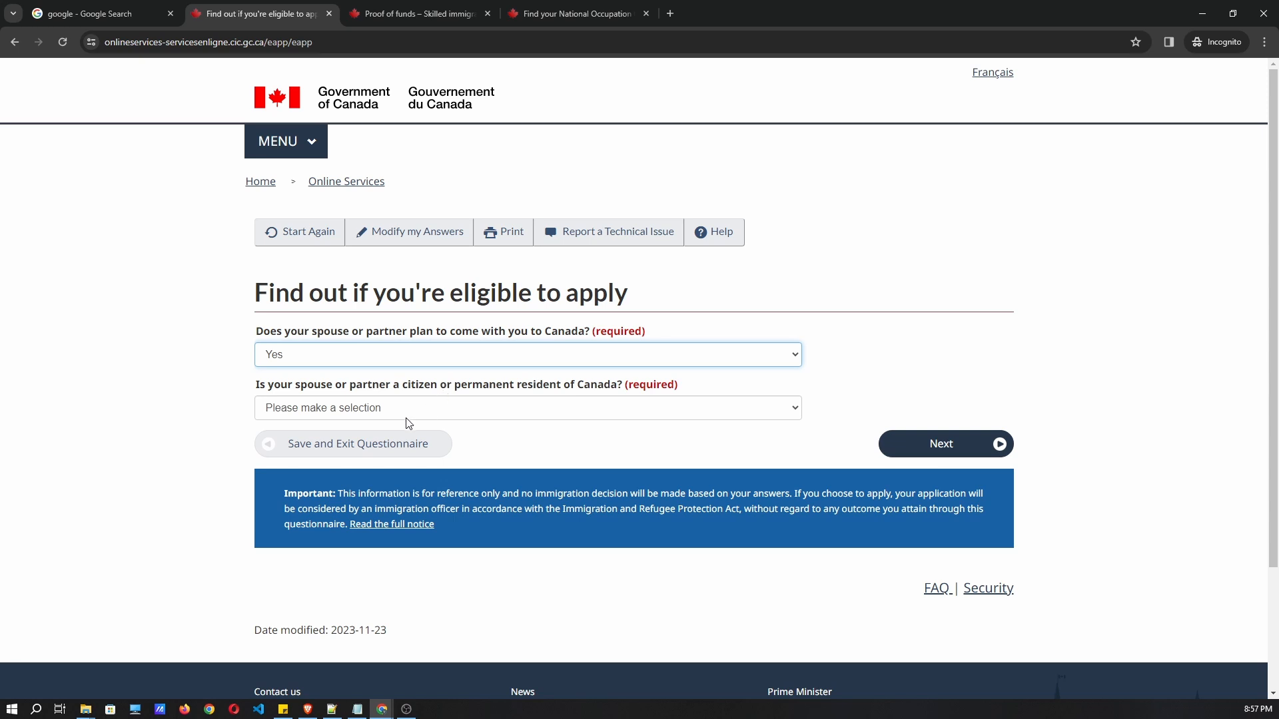
{"action": "left_click", "coordinate": [376, 412]}
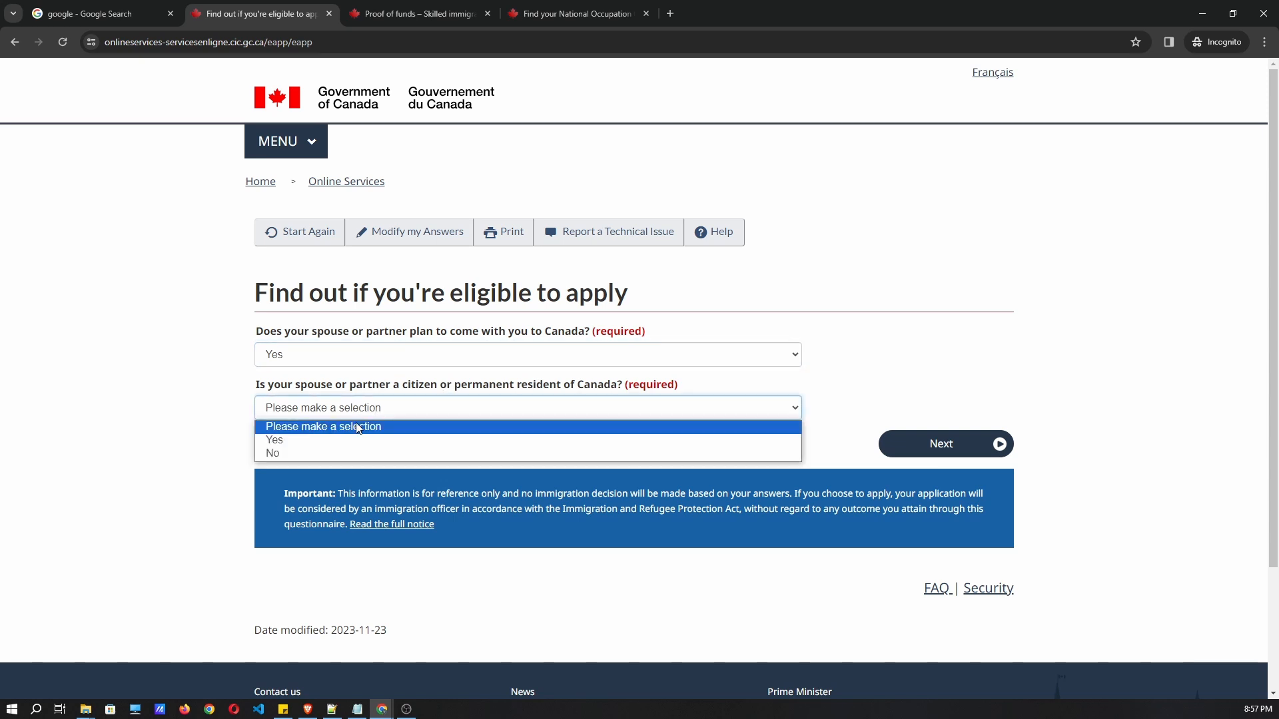
{"action": "left_click", "coordinate": [328, 454]}
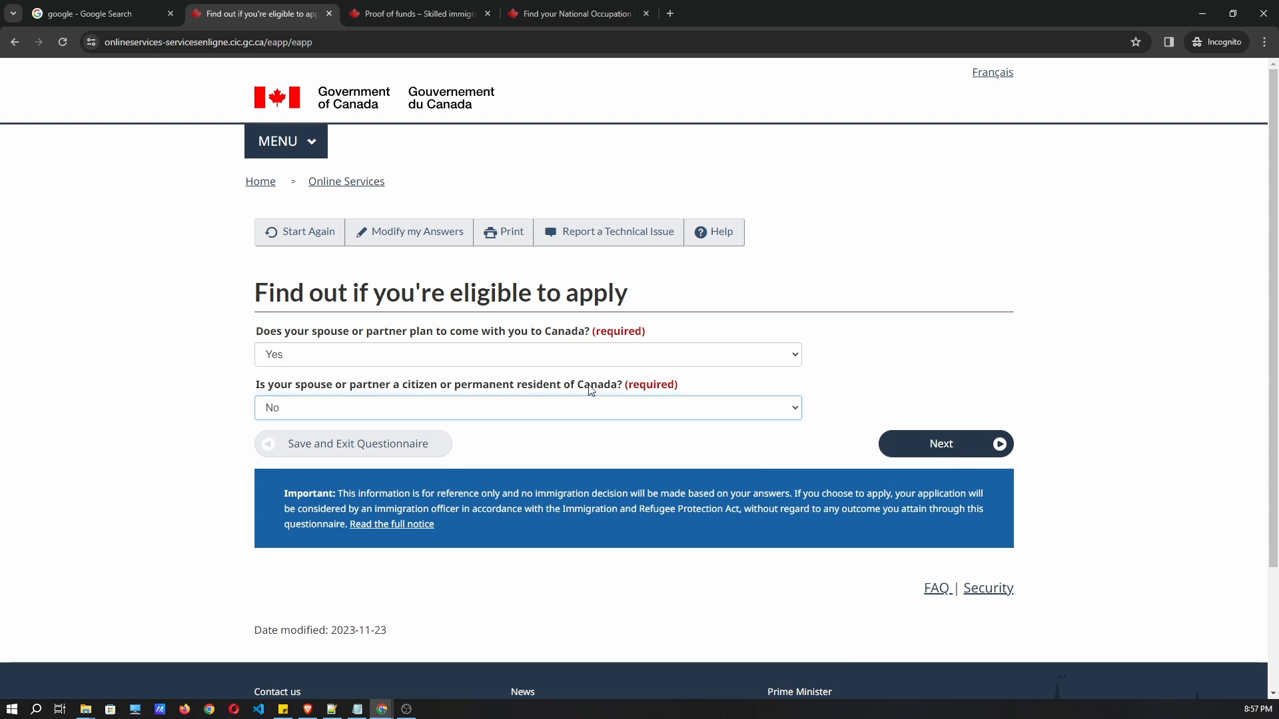
{"action": "left_click_drag", "start_coordinate": [628, 391], "coordinate": [246, 387]}
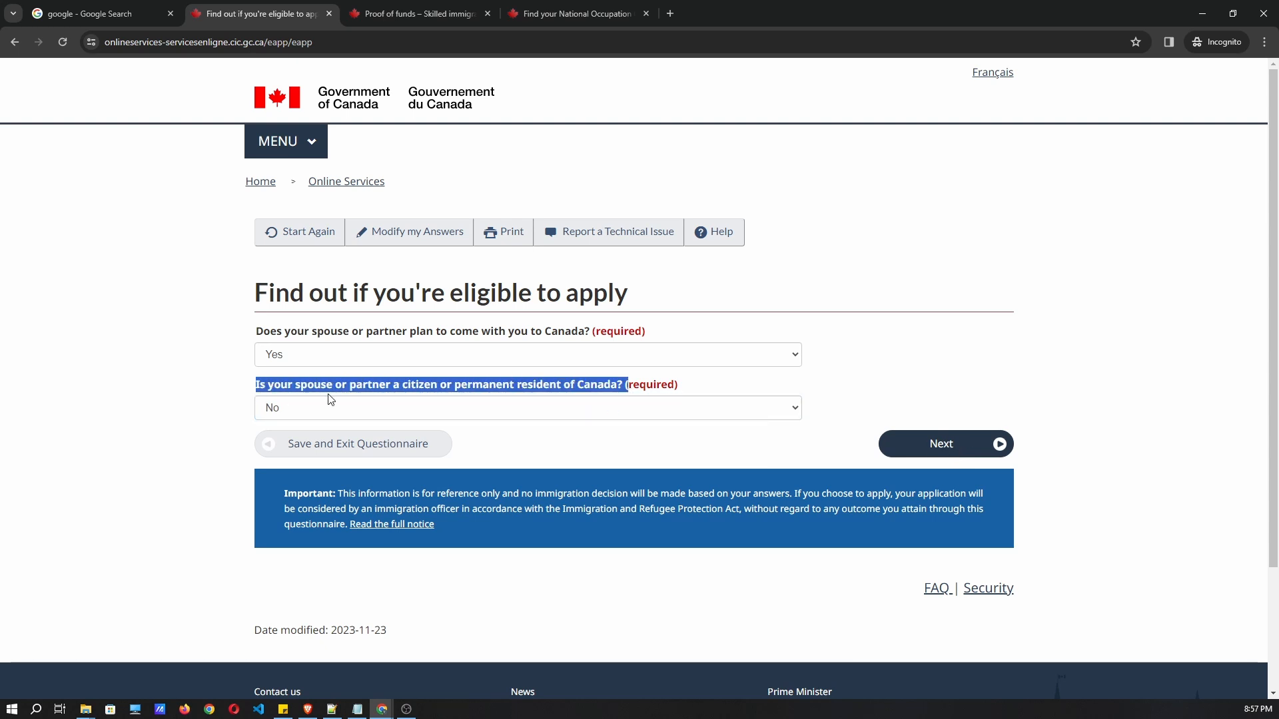
{"action": "left_click", "coordinate": [795, 377]}
{"action": "left_click", "coordinate": [901, 442]}
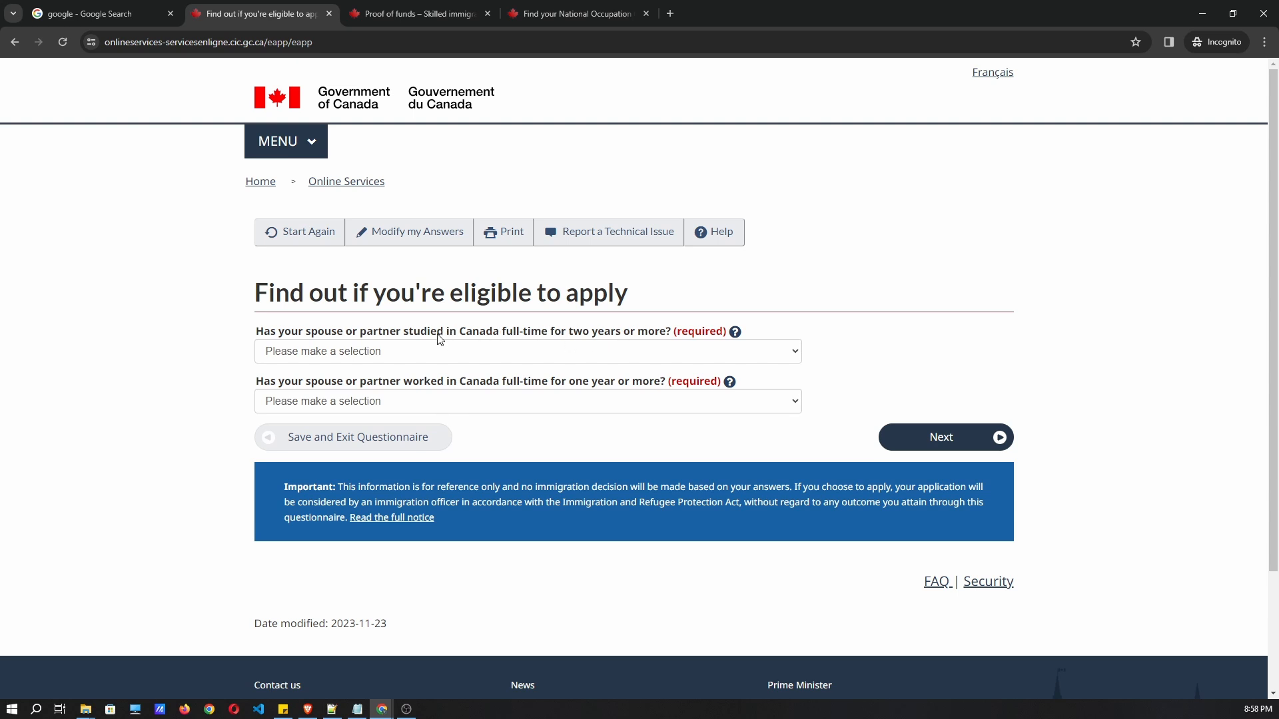
Answer No to the spouse having studied or worked in Canada.
{"action": "left_click", "coordinate": [385, 352]}
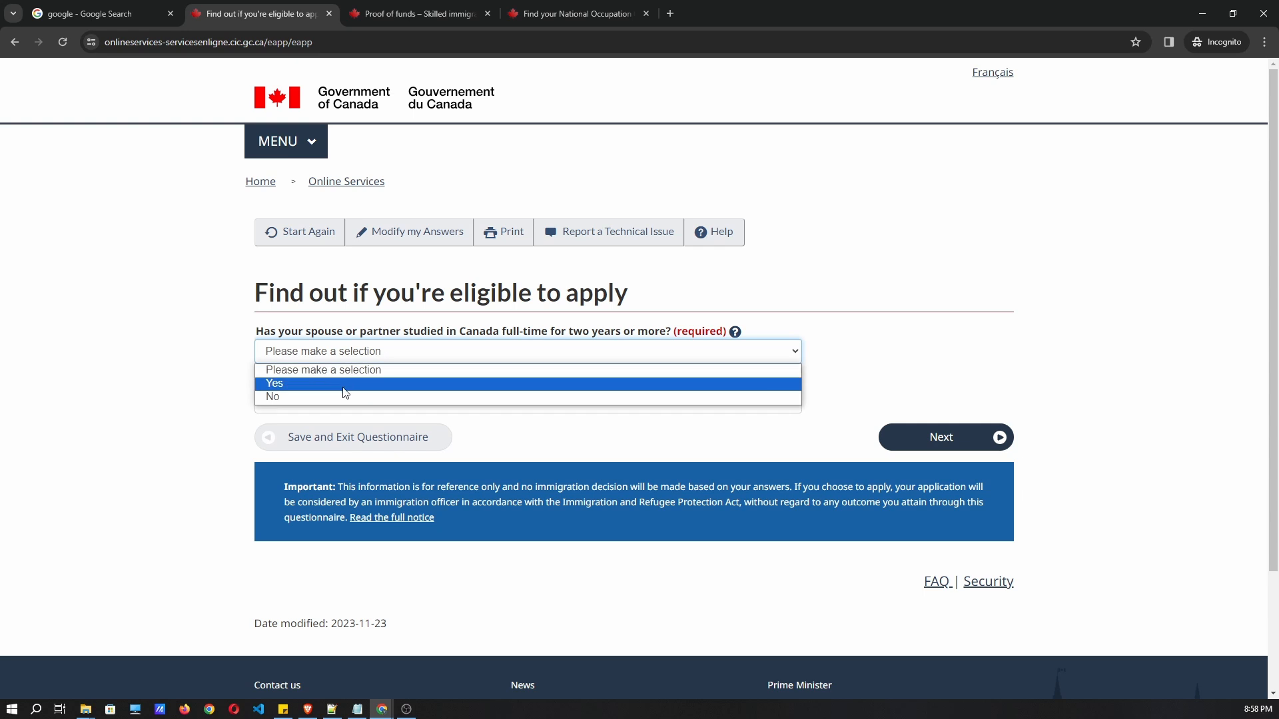
{"action": "left_click", "coordinate": [341, 396]}
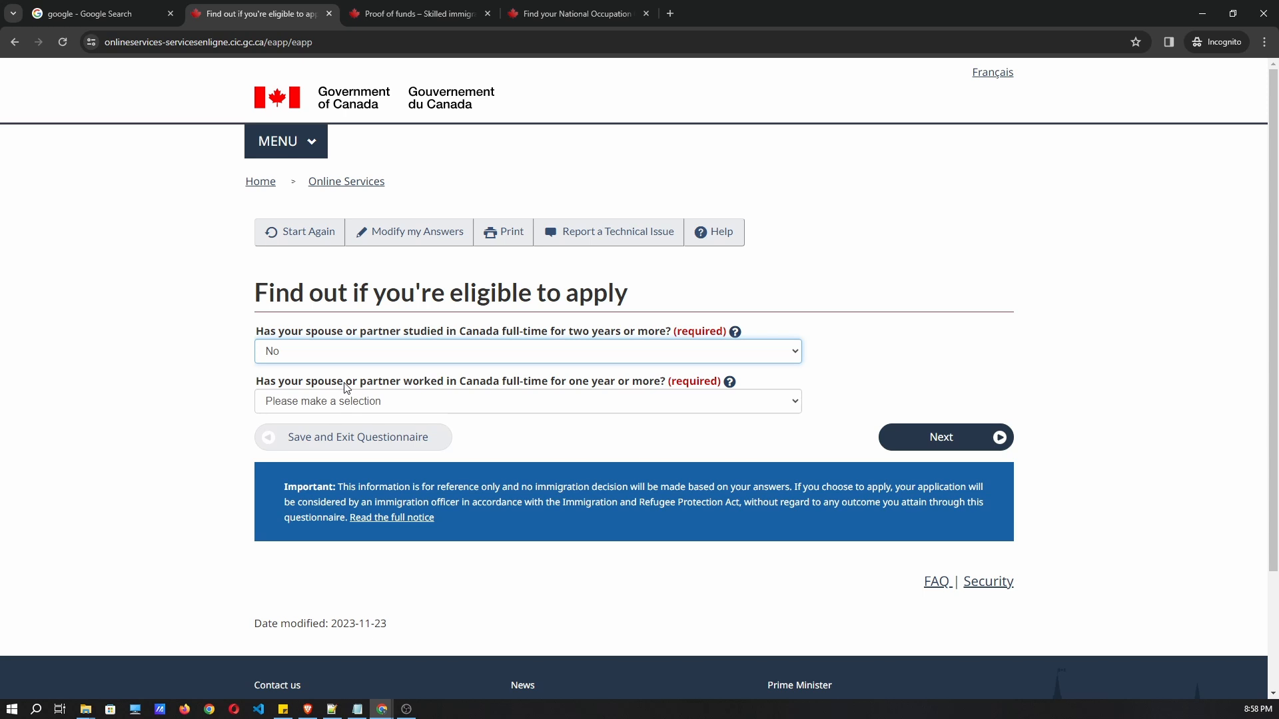
{"action": "left_click", "coordinate": [340, 400]}
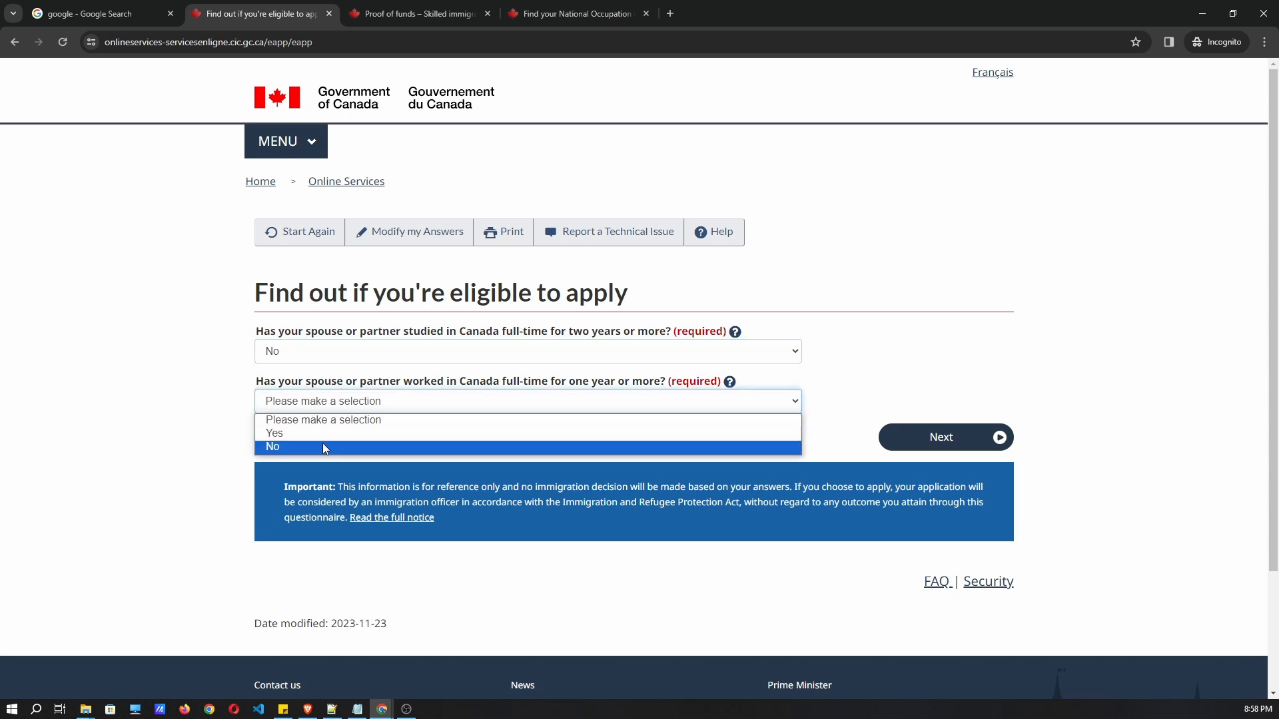
{"action": "left_click", "coordinate": [324, 447]}
{"action": "left_click", "coordinate": [941, 436]}
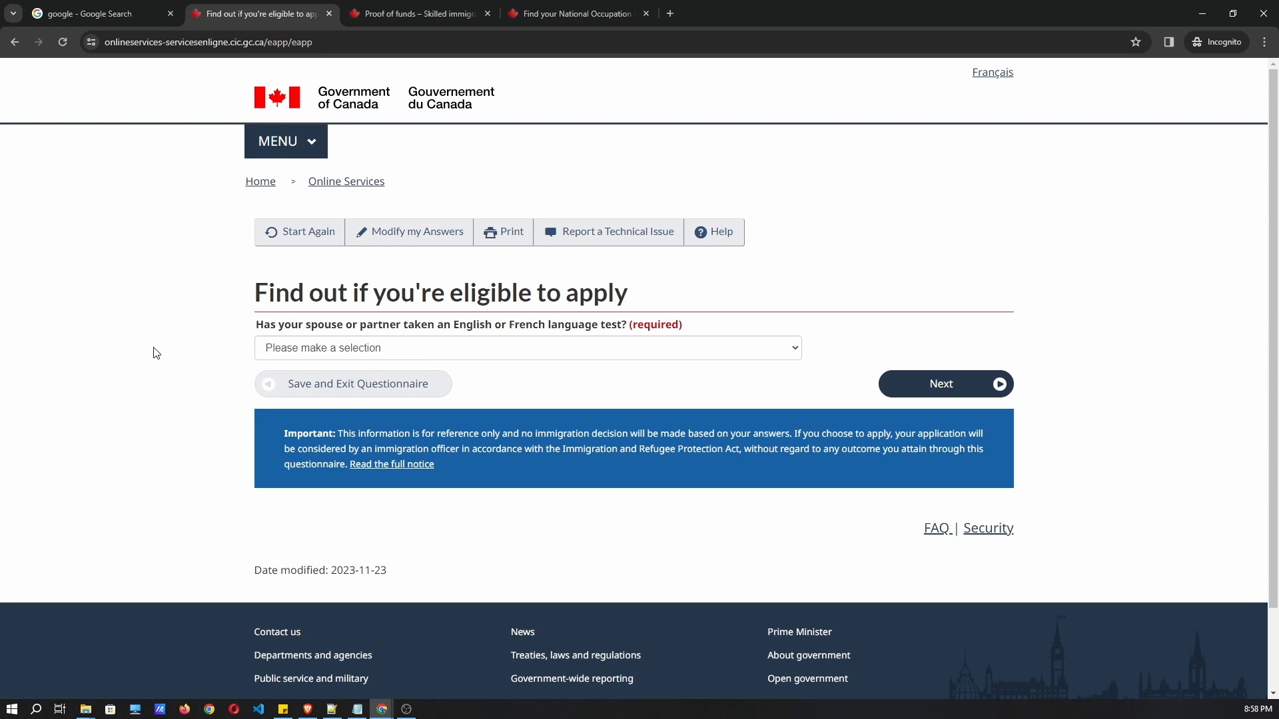
Choose IELTS as the spouse's language test.
{"action": "left_click", "coordinate": [341, 347]}
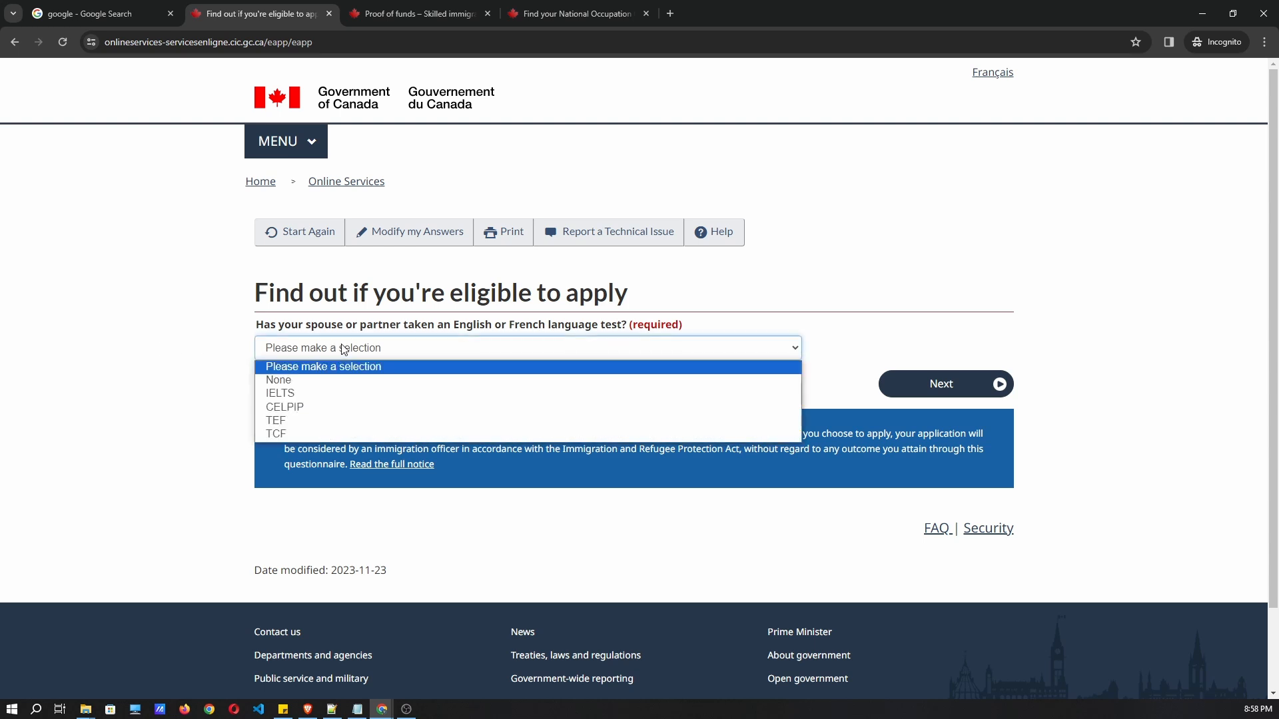
{"action": "left_click", "coordinate": [318, 395]}
{"action": "left_click", "coordinate": [941, 386]}
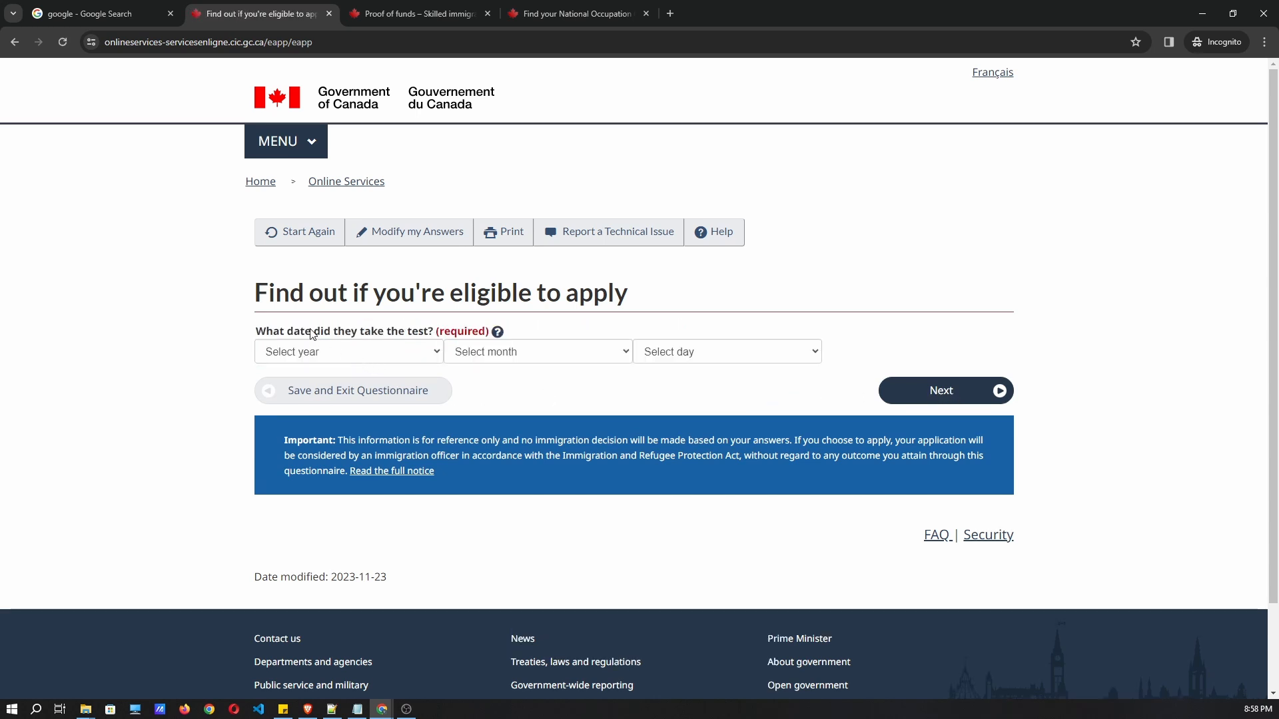
Set the spouse's test date to 2022, April, 06.
{"action": "left_click_drag", "start_coordinate": [310, 330], "coordinate": [412, 332]}
{"action": "left_click", "coordinate": [351, 357]}
{"action": "left_click", "coordinate": [300, 410]}
{"action": "left_click", "coordinate": [499, 353]}
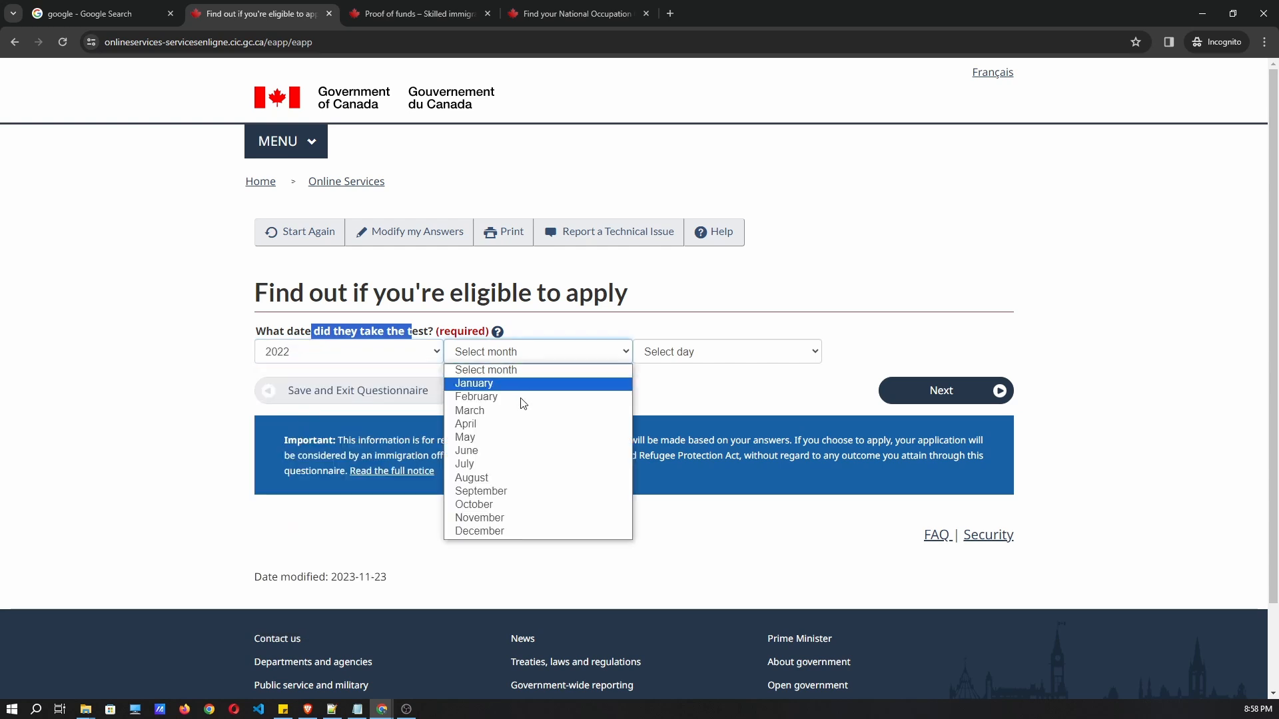
{"action": "left_click", "coordinate": [493, 421]}
{"action": "left_click", "coordinate": [681, 353]}
{"action": "left_click", "coordinate": [691, 454]}
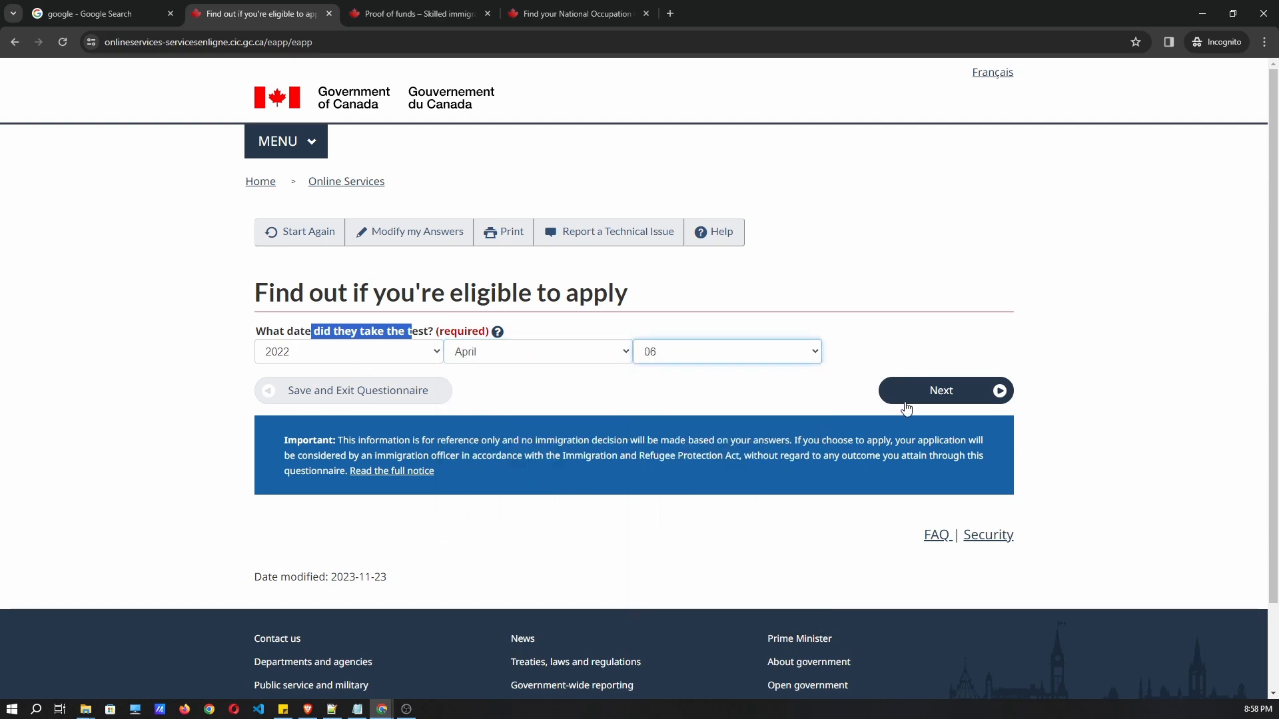
{"action": "left_click", "coordinate": [906, 399]}
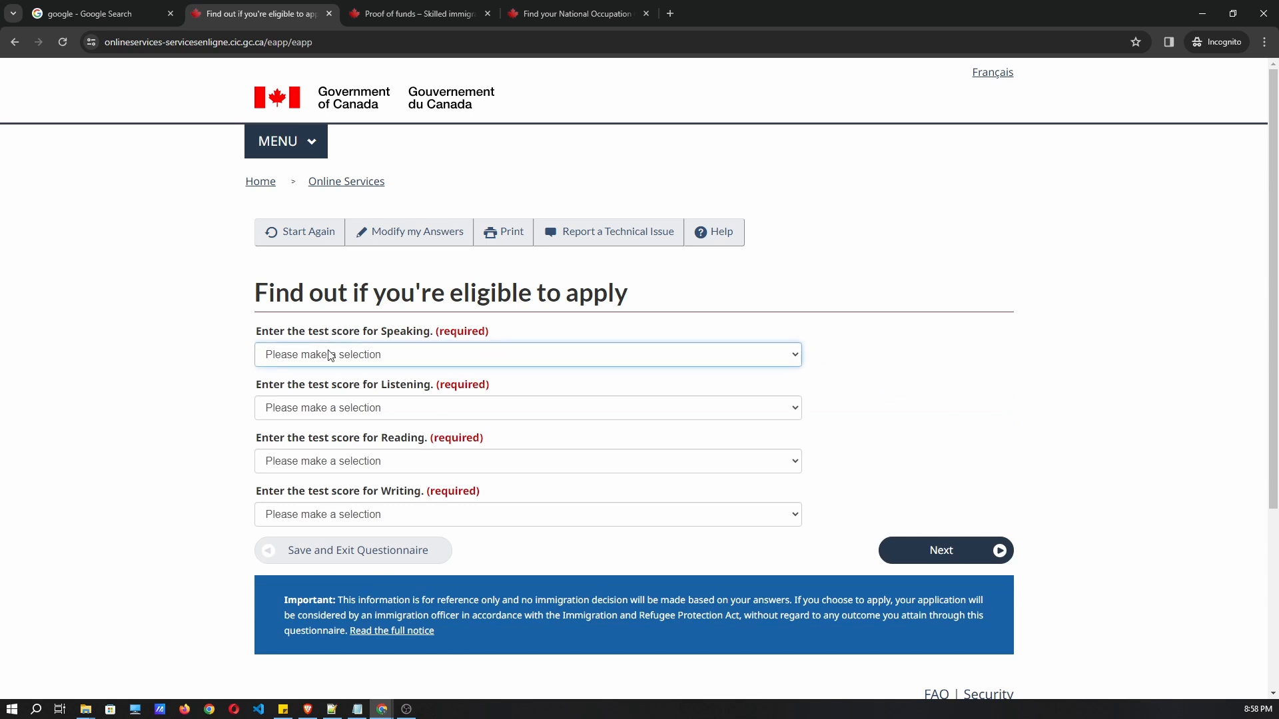
Enter IELTS scores Speaking 8.5, Listening 8.5, Reading 8, Writing 8 and submit.
{"action": "left_click", "coordinate": [334, 351]}
{"action": "left_click", "coordinate": [306, 401]}
{"action": "left_click", "coordinate": [310, 407]}
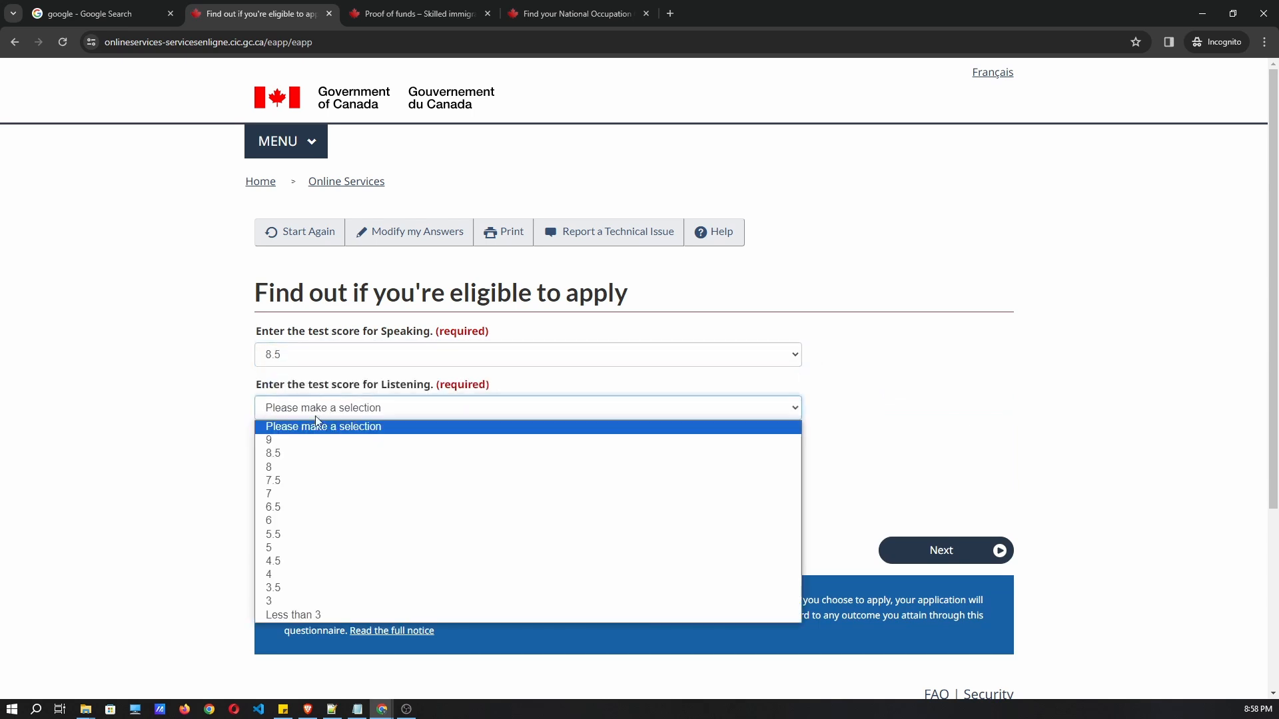
{"action": "left_click", "coordinate": [320, 454]}
{"action": "left_click", "coordinate": [313, 466]}
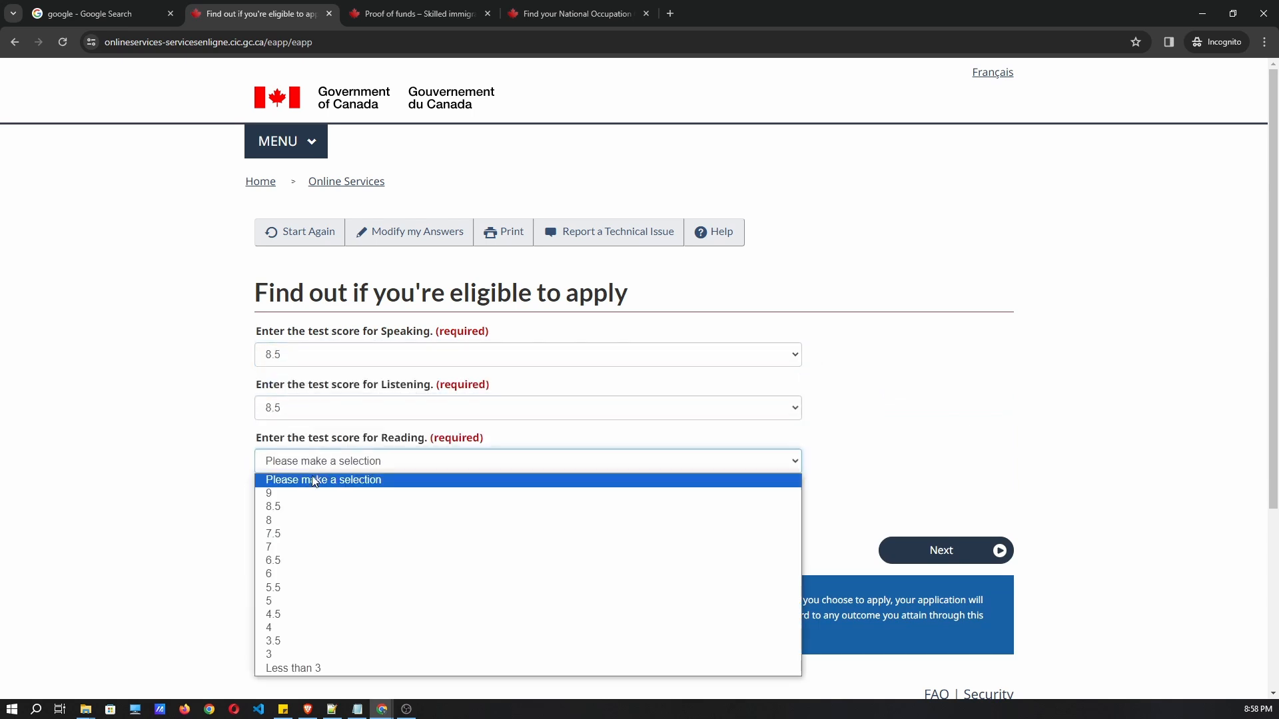
{"action": "left_click", "coordinate": [303, 517]}
{"action": "left_click", "coordinate": [307, 523]}
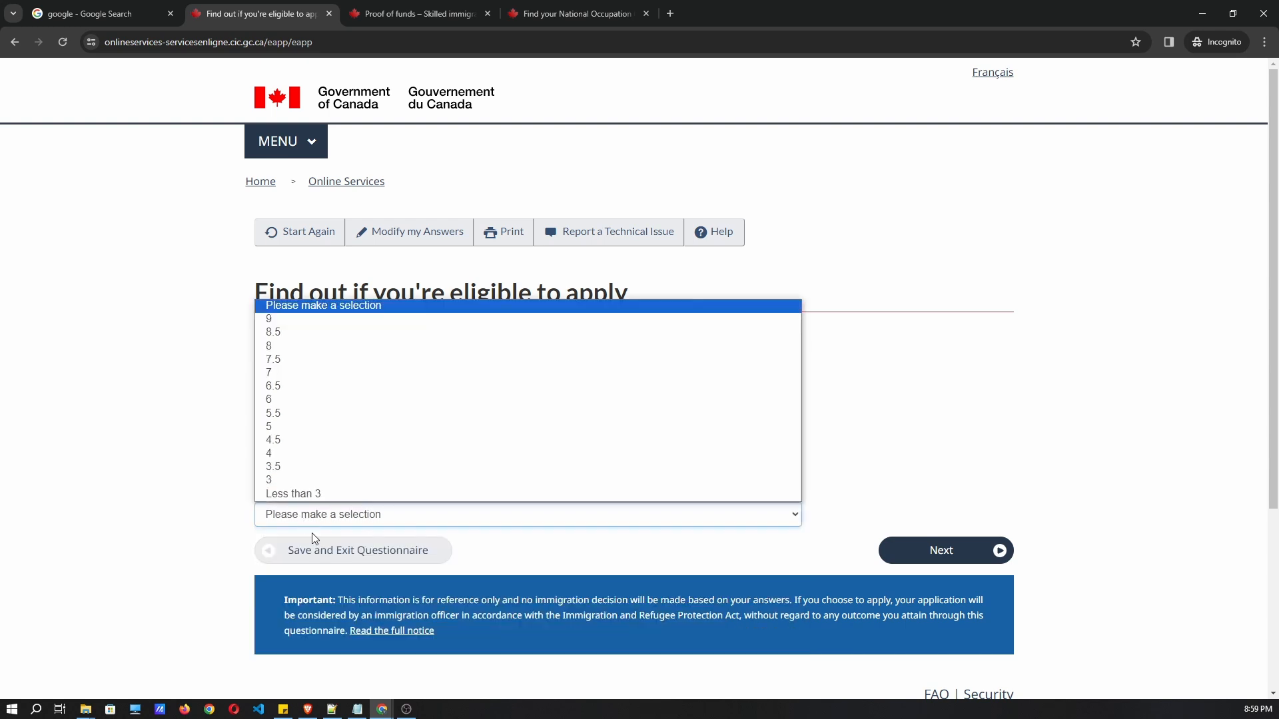
{"action": "left_click", "coordinate": [295, 346]}
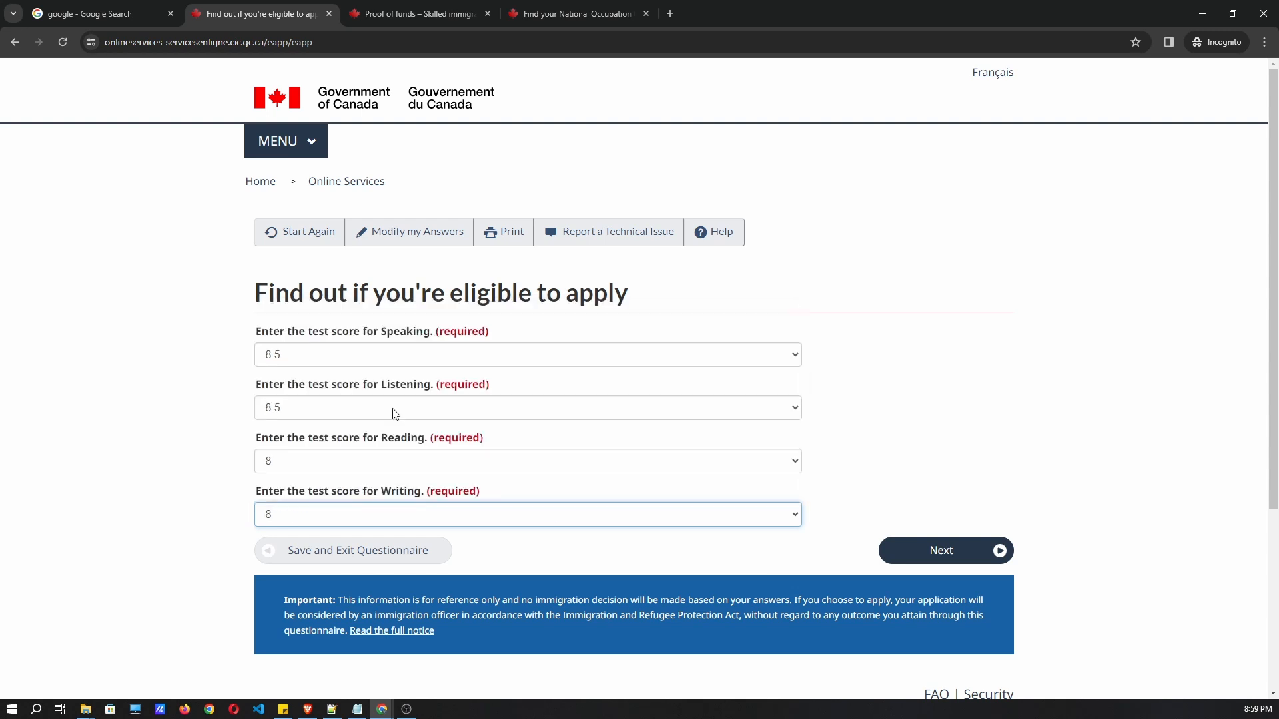
{"action": "left_click", "coordinate": [916, 554]}
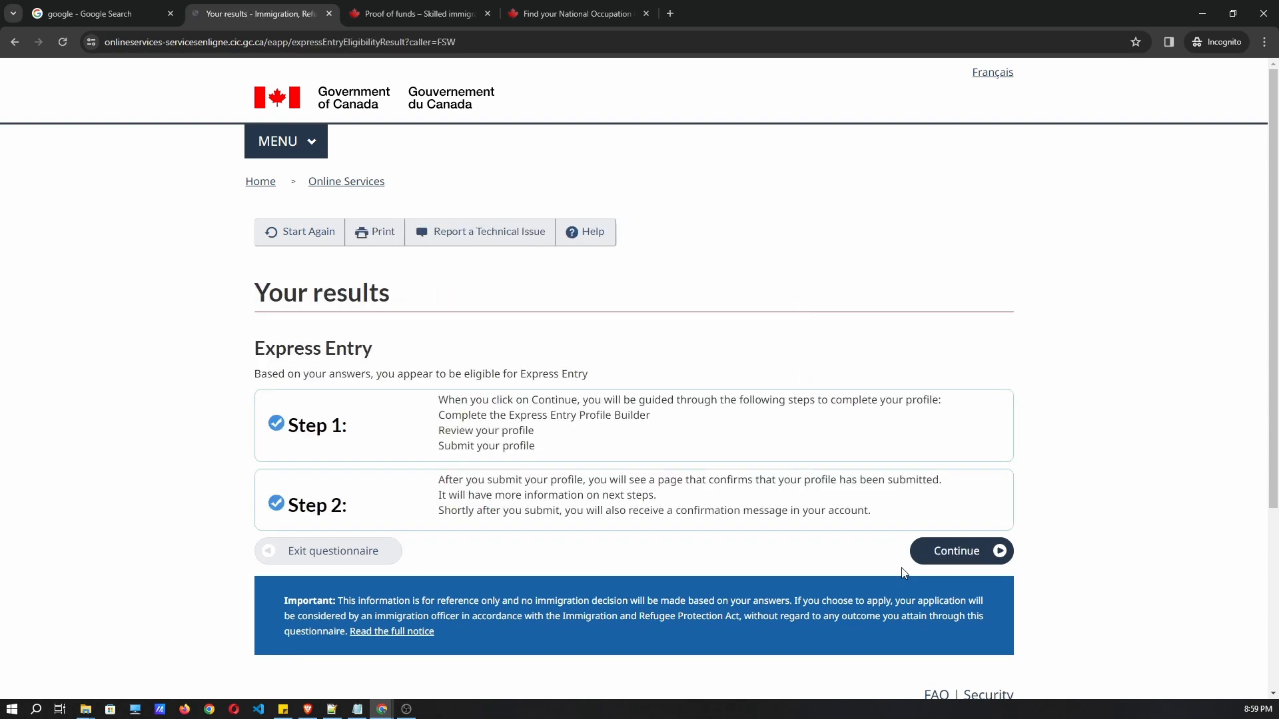
Continue from the 'appears eligible' results page to the passport names and gender form.
{"action": "left_click_drag", "start_coordinate": [259, 378], "coordinate": [603, 377]}
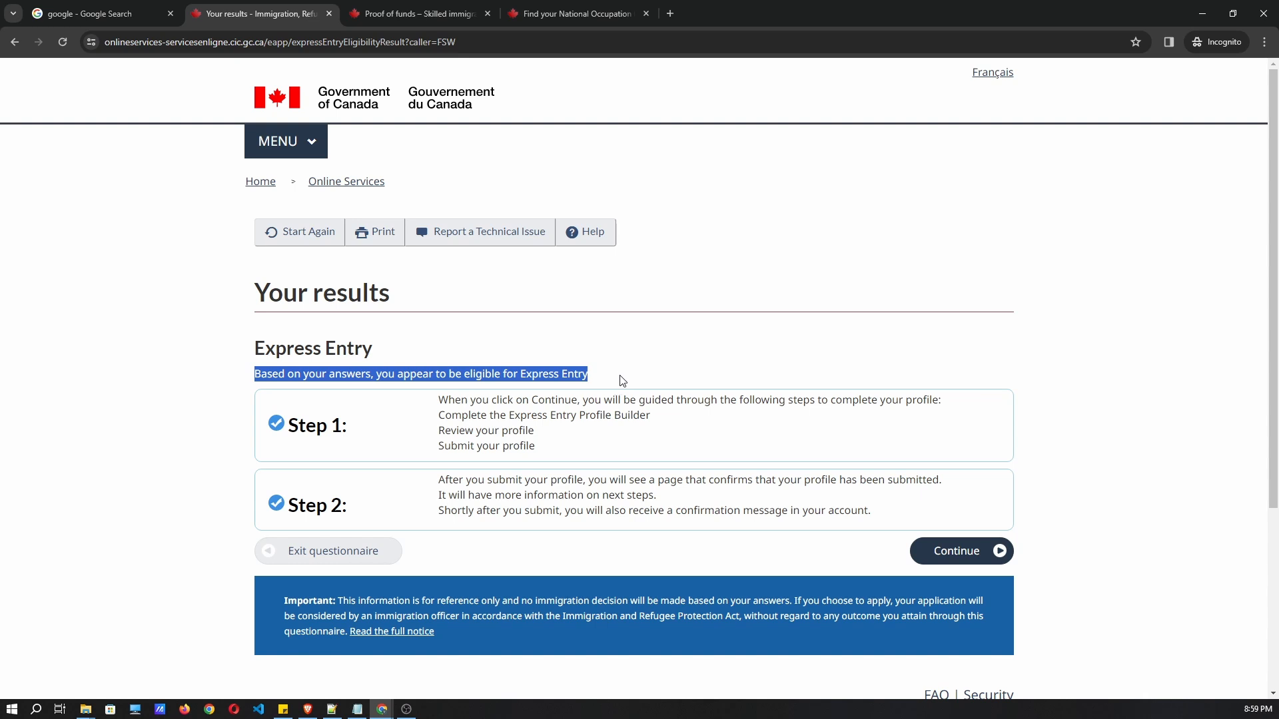
{"action": "left_click", "coordinate": [722, 381]}
{"action": "left_click", "coordinate": [969, 552]}
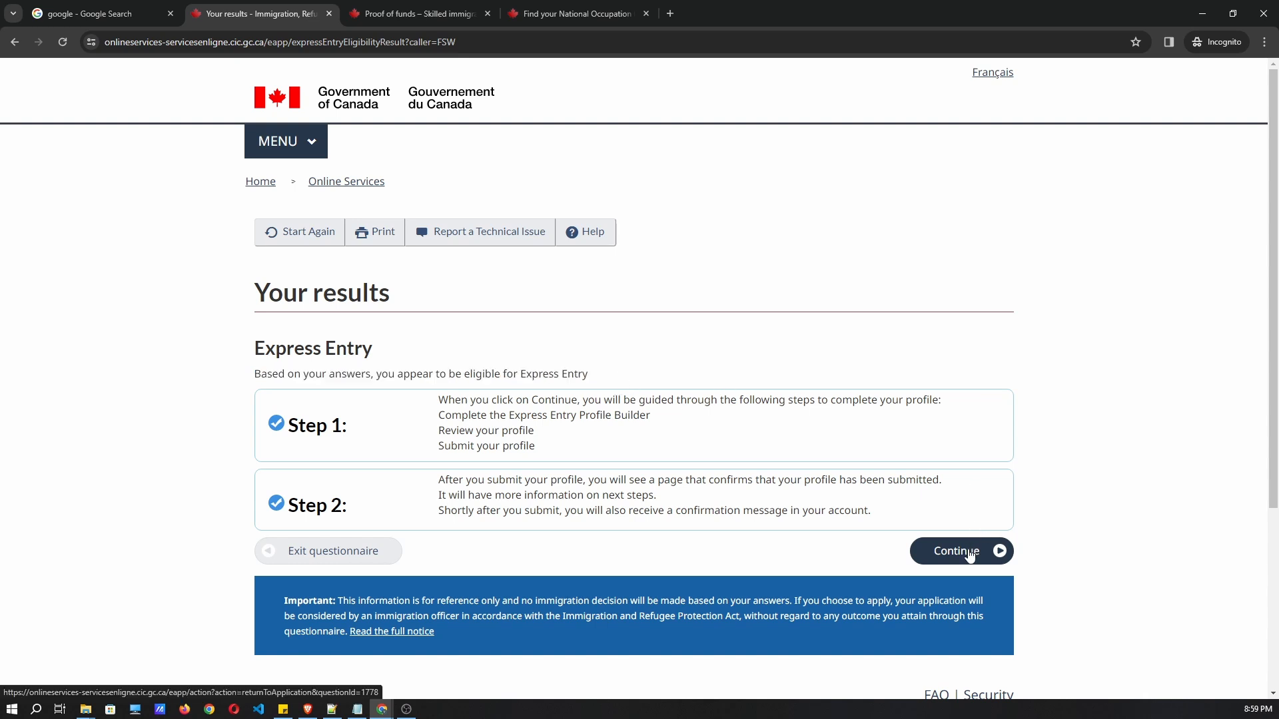
{"action": "left_click", "coordinate": [358, 377]}
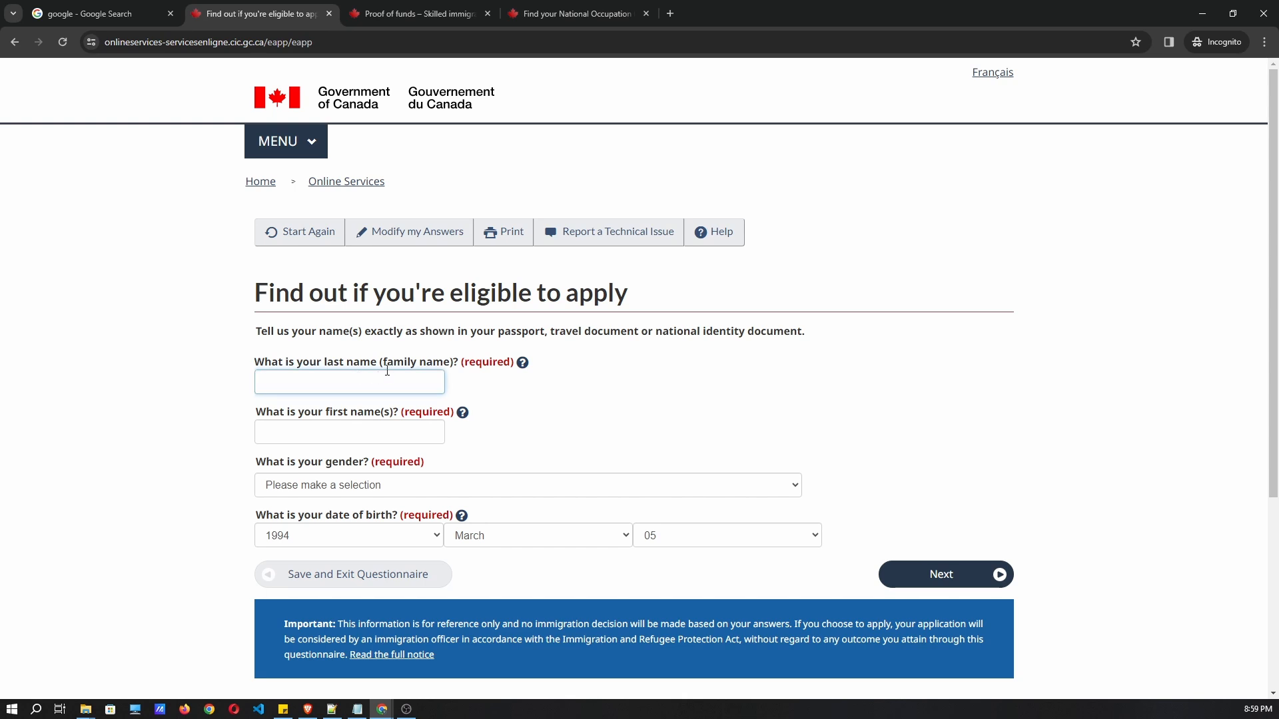
Enter the applicant's last and first names and set gender to Male.
{"action": "key", "text": "Tab"}
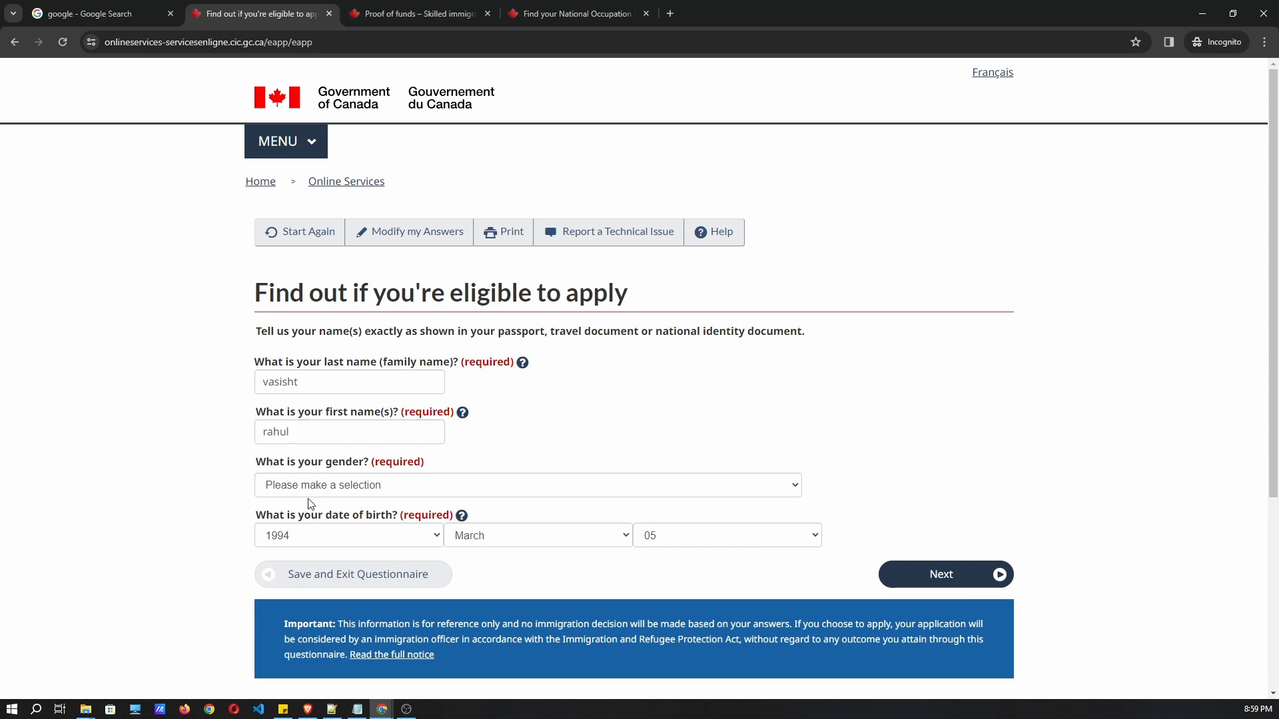
{"action": "left_click", "coordinate": [316, 487]}
{"action": "left_click", "coordinate": [318, 529]}
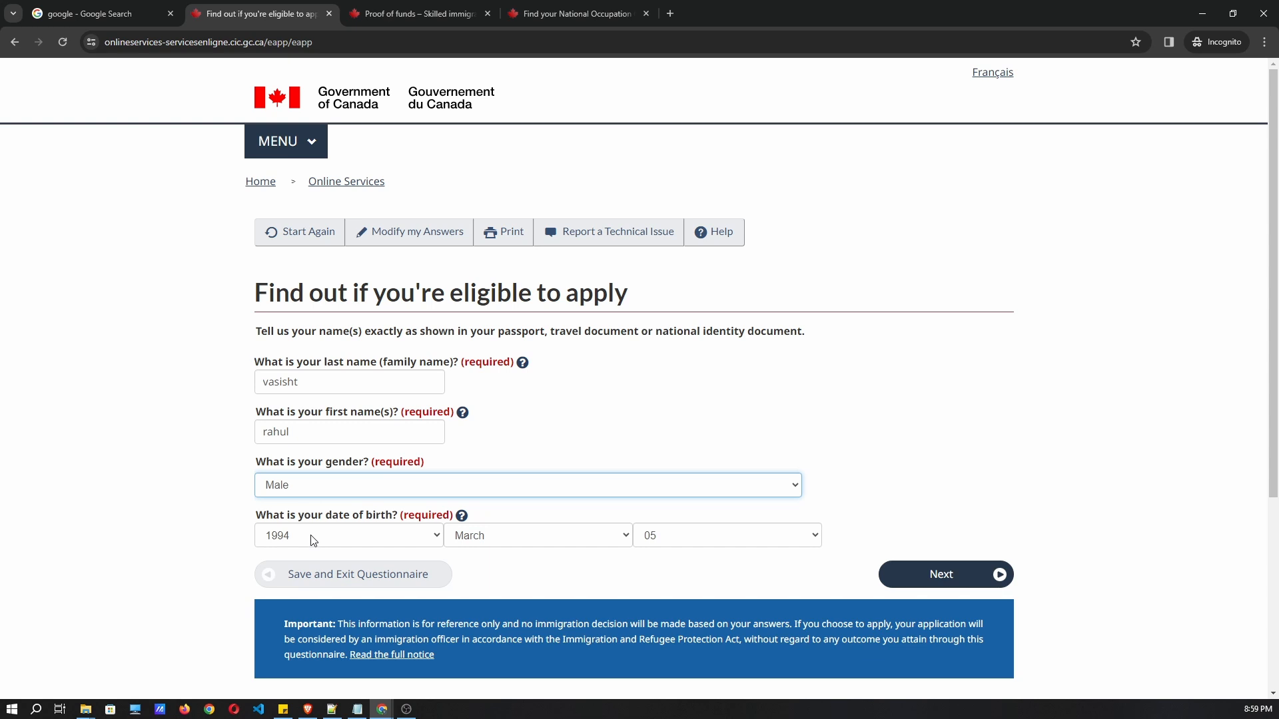
{"action": "left_click", "coordinate": [927, 579]}
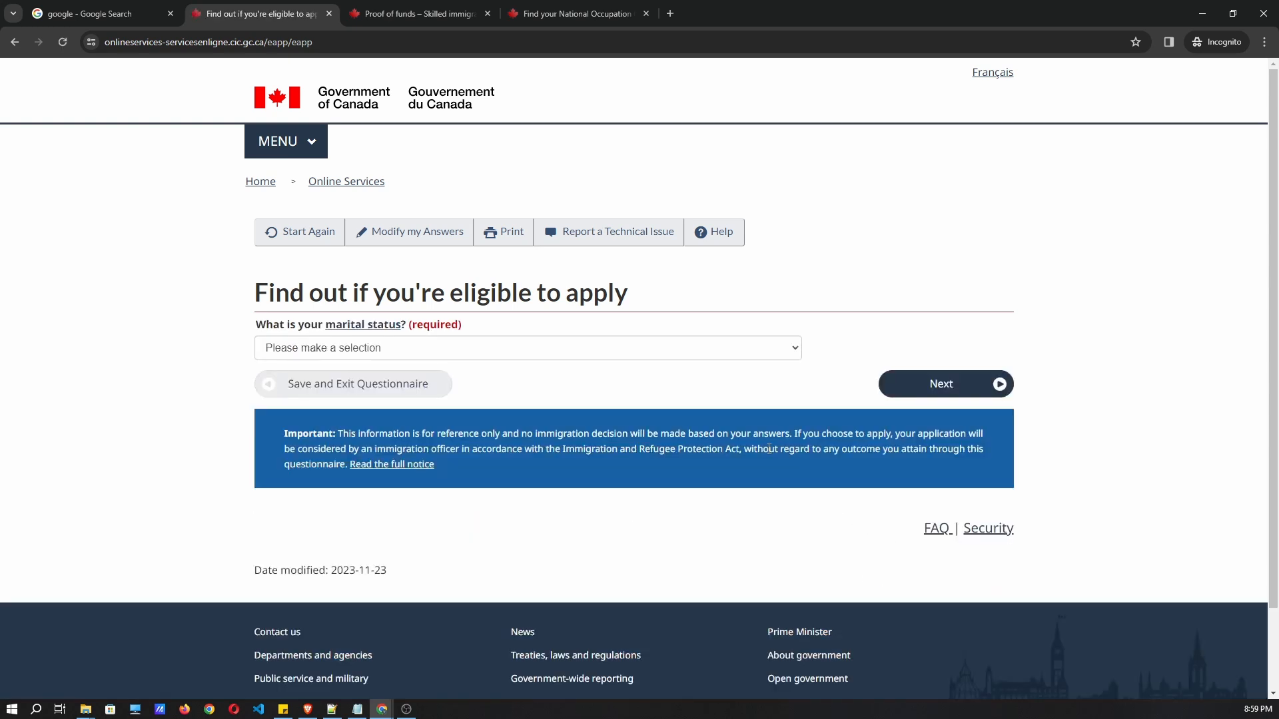
Set marital status to Married and submit it.
{"action": "left_click", "coordinate": [360, 349]}
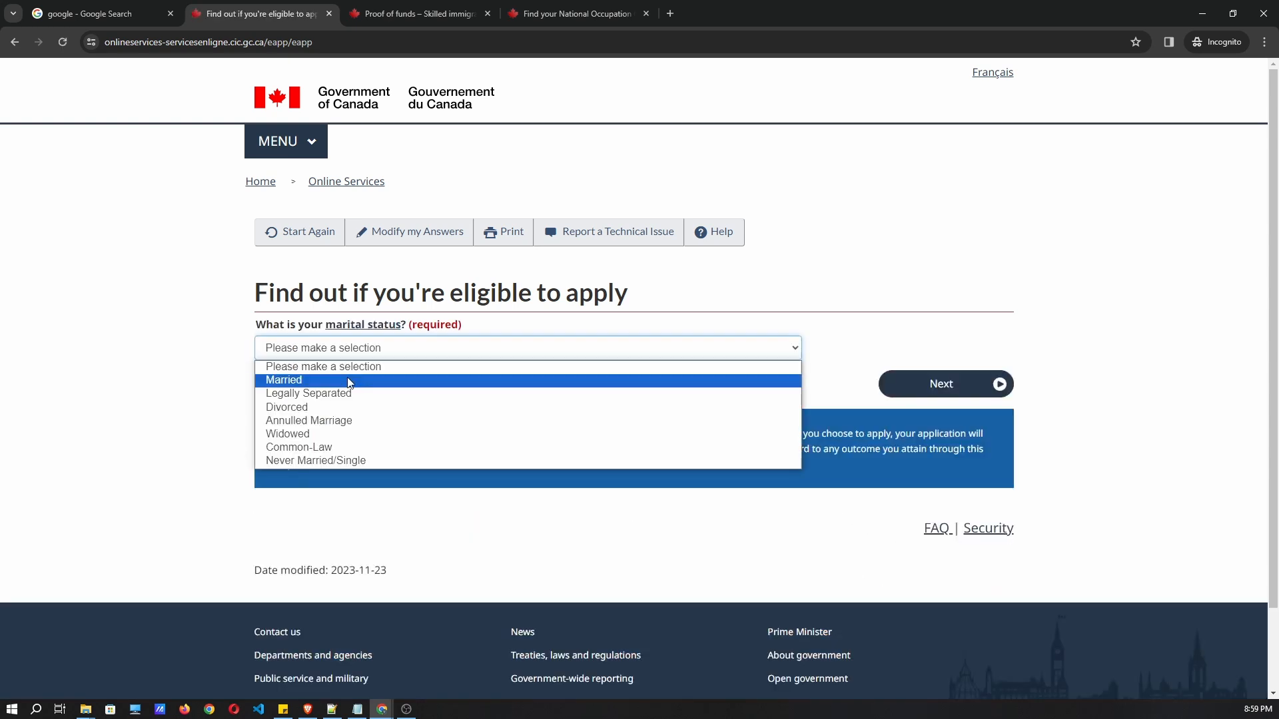
{"action": "left_click", "coordinate": [348, 380]}
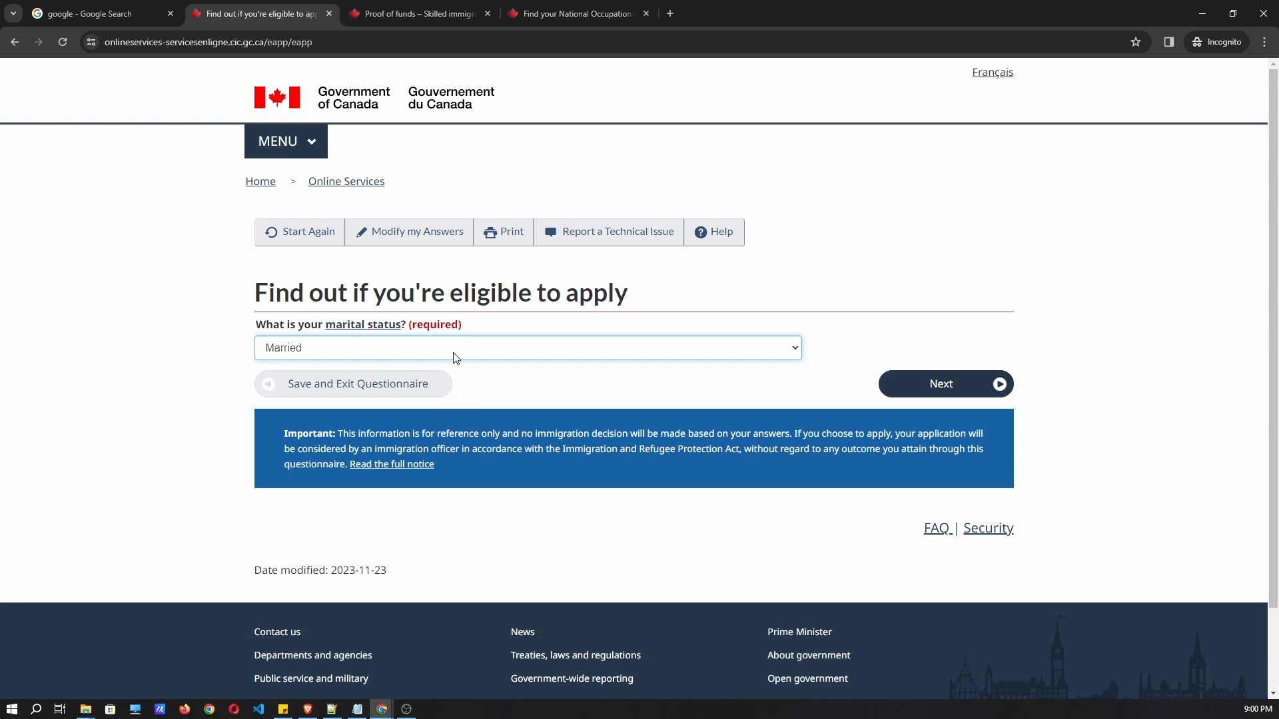
{"action": "left_click", "coordinate": [955, 395]}
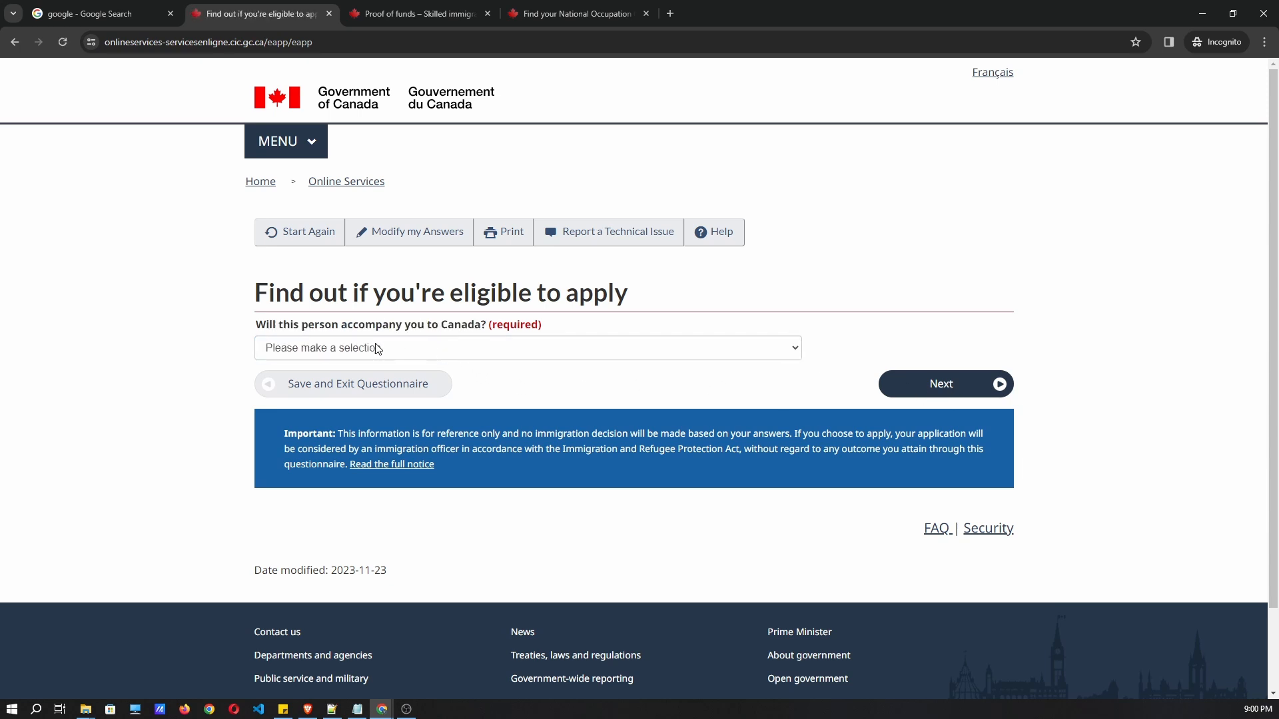
Answer Yes that the spouse will accompany the applicant to Canada.
{"action": "left_click", "coordinate": [371, 347]}
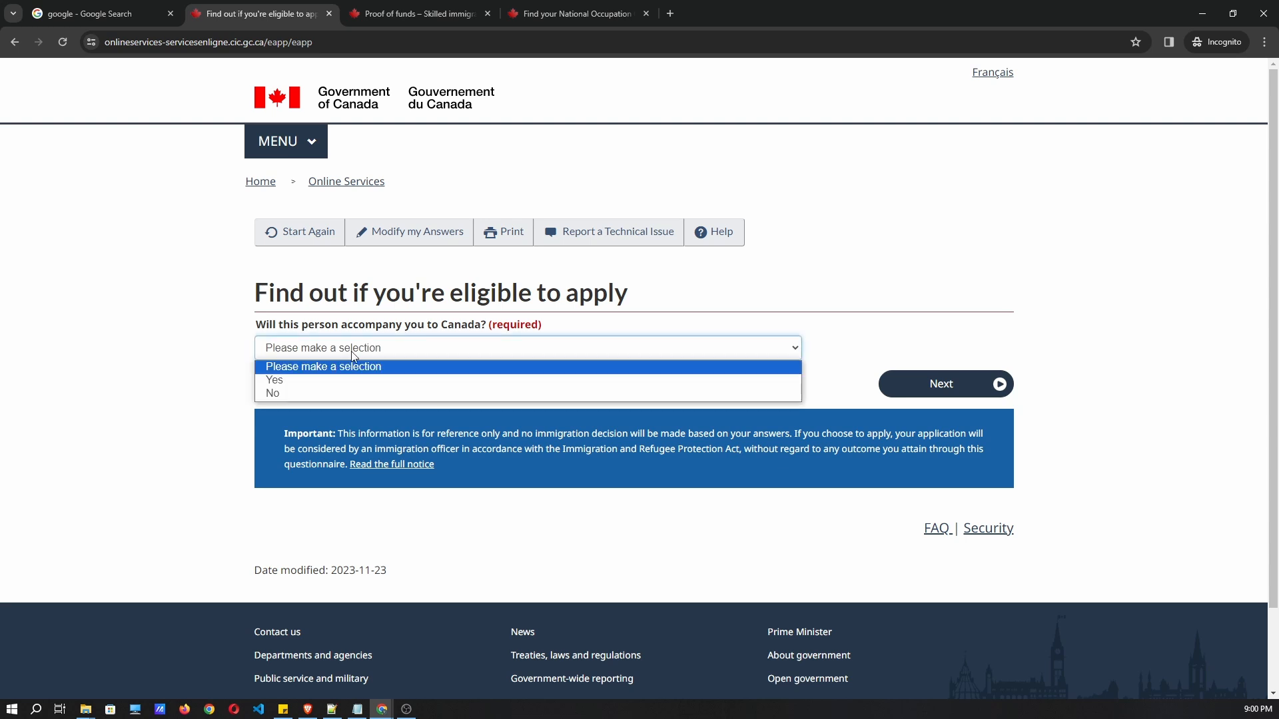
{"action": "left_click", "coordinate": [315, 381]}
{"action": "left_click", "coordinate": [967, 397]}
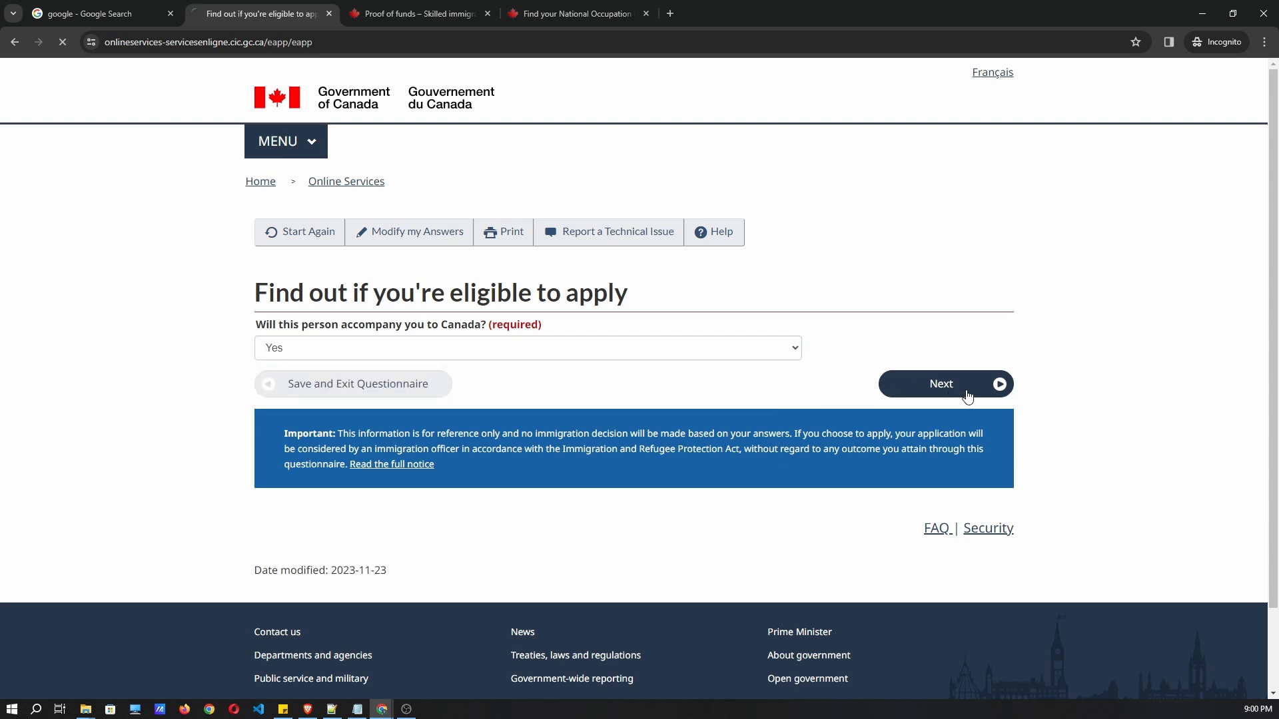
Enter the spouse's last and first names and set her gender to Female.
{"action": "left_click", "coordinate": [371, 359]}
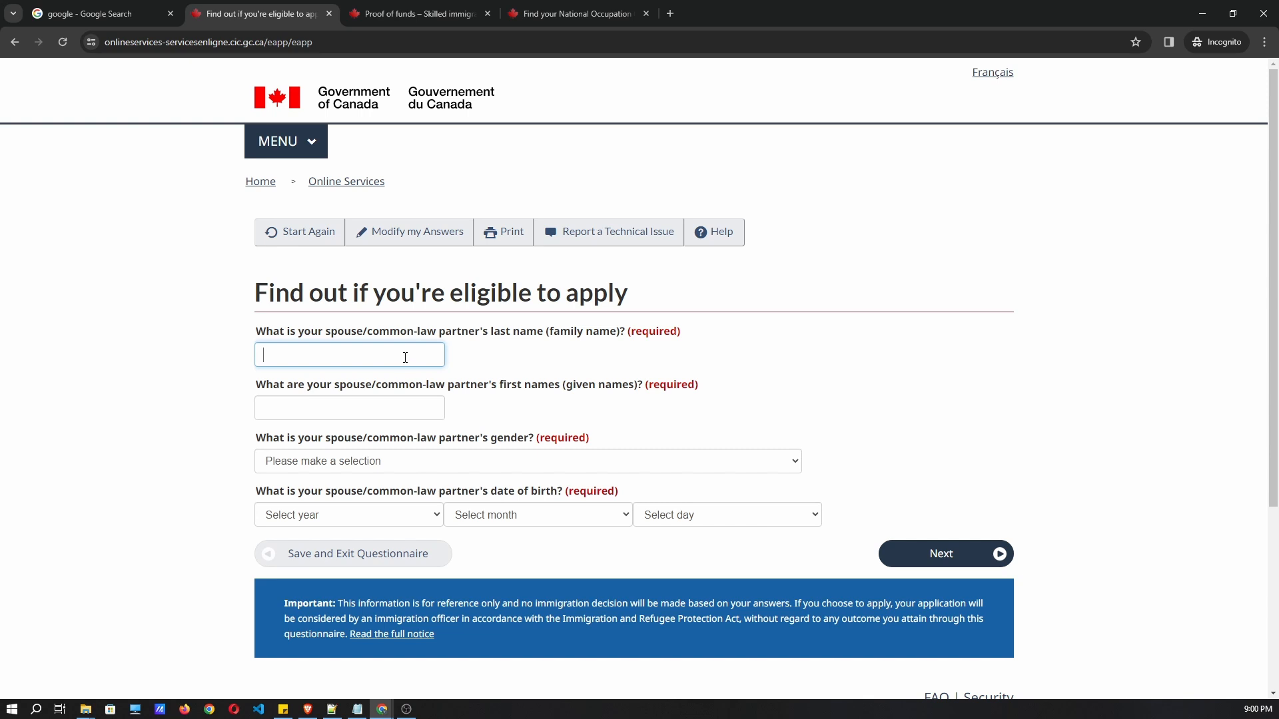
{"action": "key", "text": "BackSpace"}
{"action": "key", "text": "Tab"}
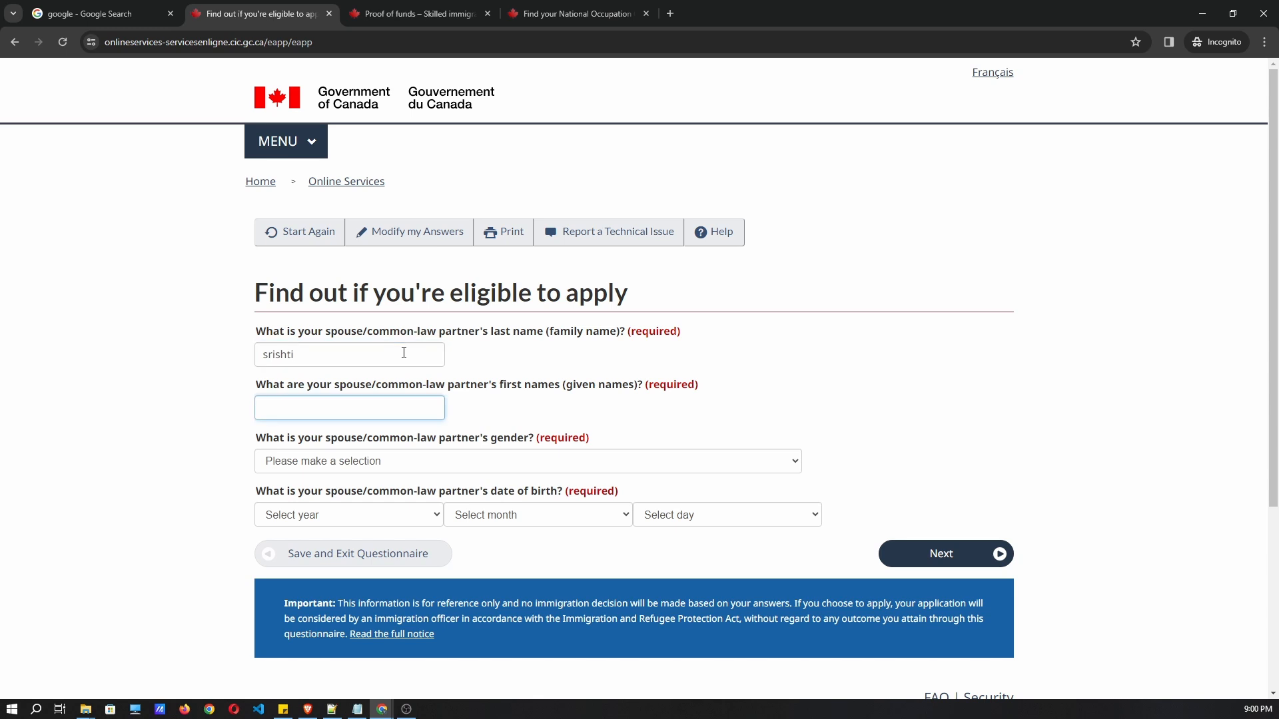
{"action": "left_click", "coordinate": [343, 460]}
{"action": "left_click", "coordinate": [310, 502]}
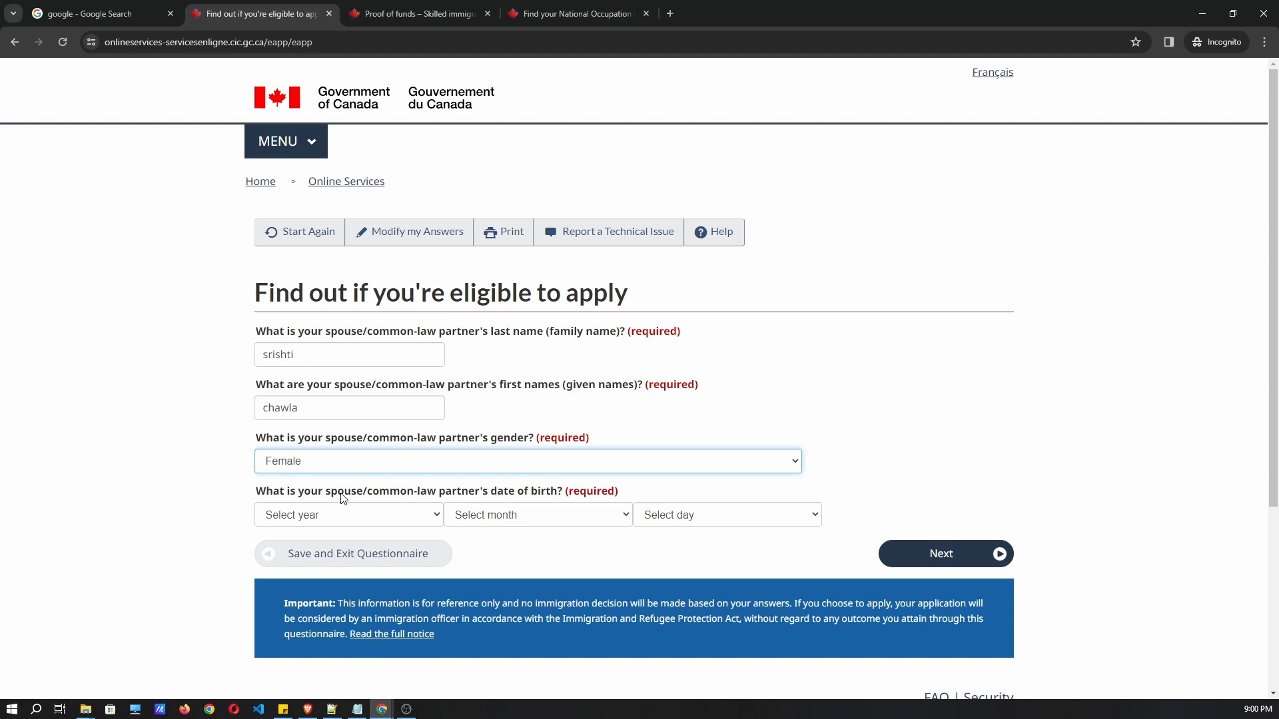
Set the spouse's birth date to 1993, March, 12 and submit her details.
{"action": "left_click", "coordinate": [326, 516]}
{"action": "scroll", "coordinate": [315, 321], "scroll_direction": "up", "scroll_amount": 1}
{"action": "scroll", "coordinate": [302, 432], "scroll_direction": "down", "scroll_amount": 5}
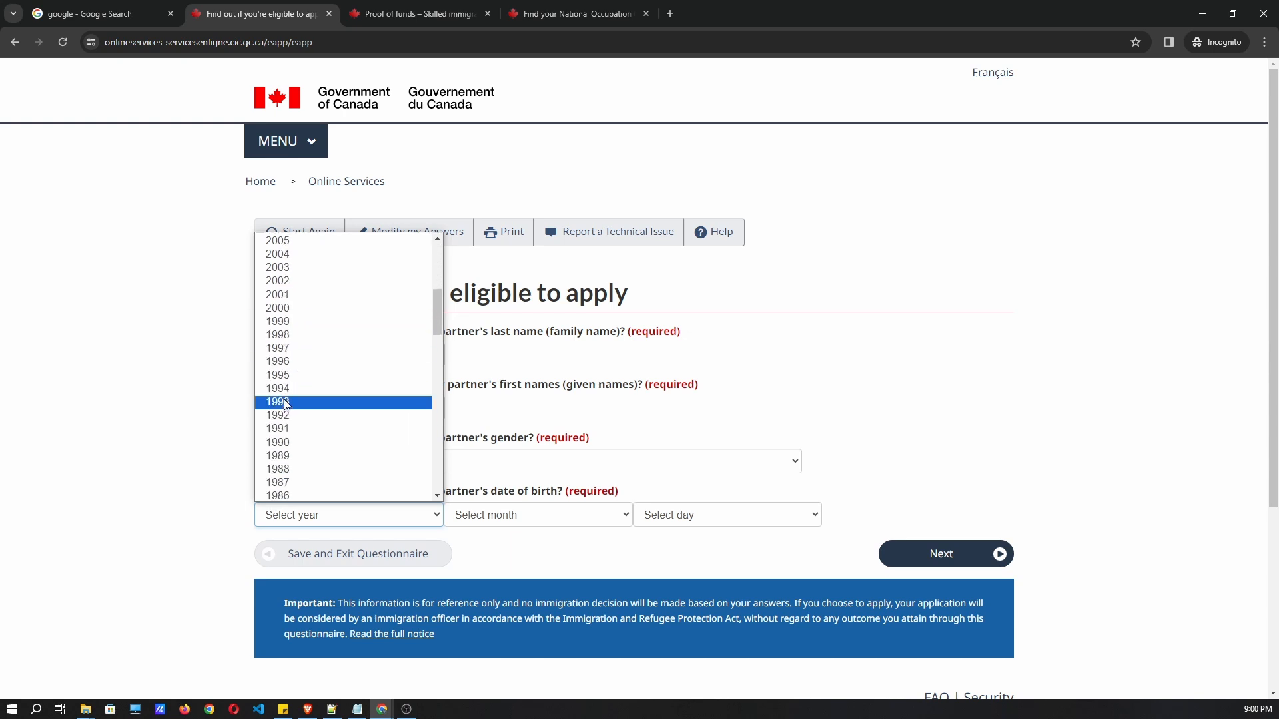
{"action": "left_click", "coordinate": [286, 403]}
{"action": "left_click", "coordinate": [538, 520]}
{"action": "left_click", "coordinate": [553, 360]}
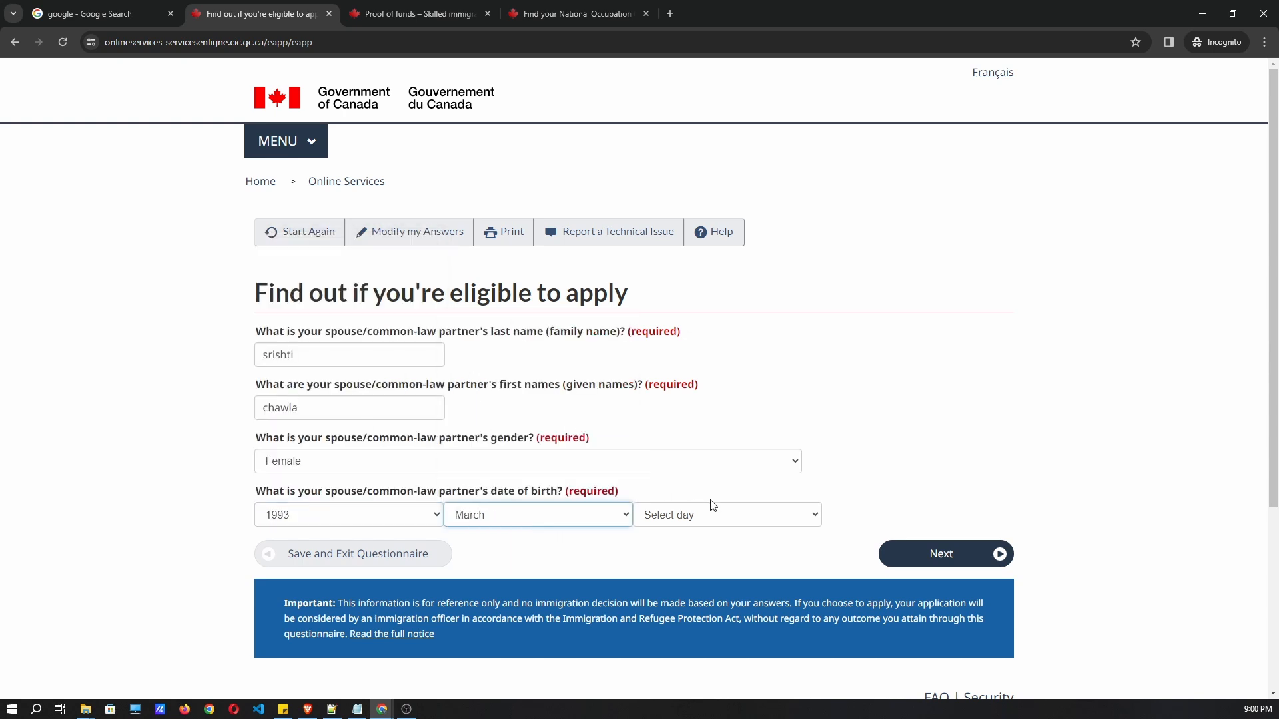
{"action": "left_click", "coordinate": [710, 510]}
{"action": "scroll", "coordinate": [725, 382], "scroll_direction": "down", "scroll_amount": 1}
{"action": "left_click", "coordinate": [725, 382]}
{"action": "left_click", "coordinate": [906, 550]}
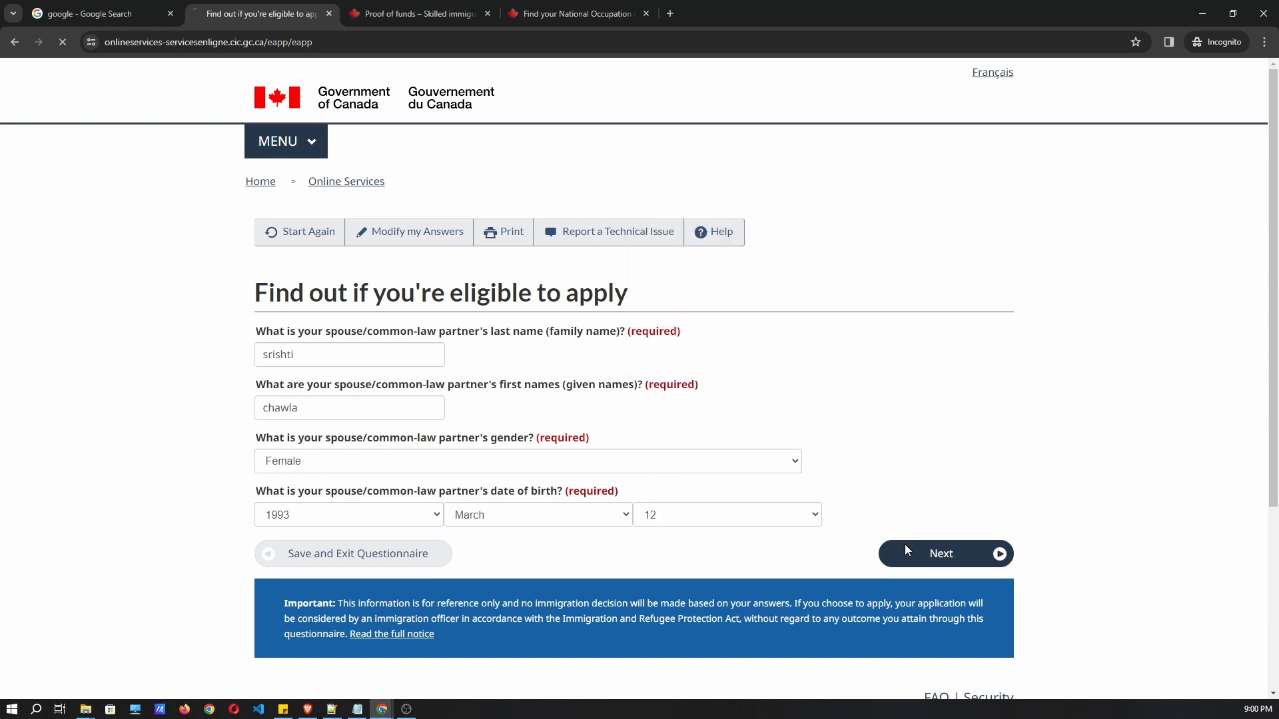
{"action": "scroll", "coordinate": [466, 347], "scroll_direction": "down", "scroll_amount": 2}
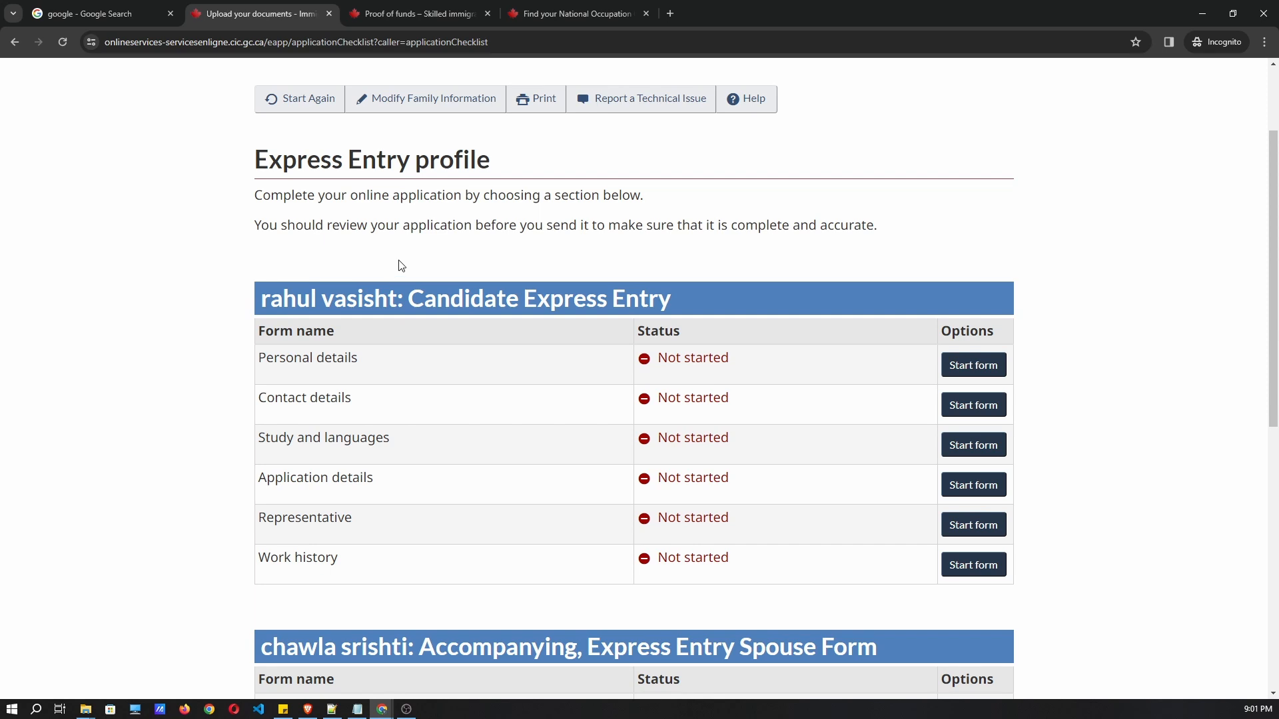
Find the main candidate's table in the checklist and start its Personal details form.
{"action": "scroll", "coordinate": [317, 259], "scroll_direction": "down", "scroll_amount": 1}
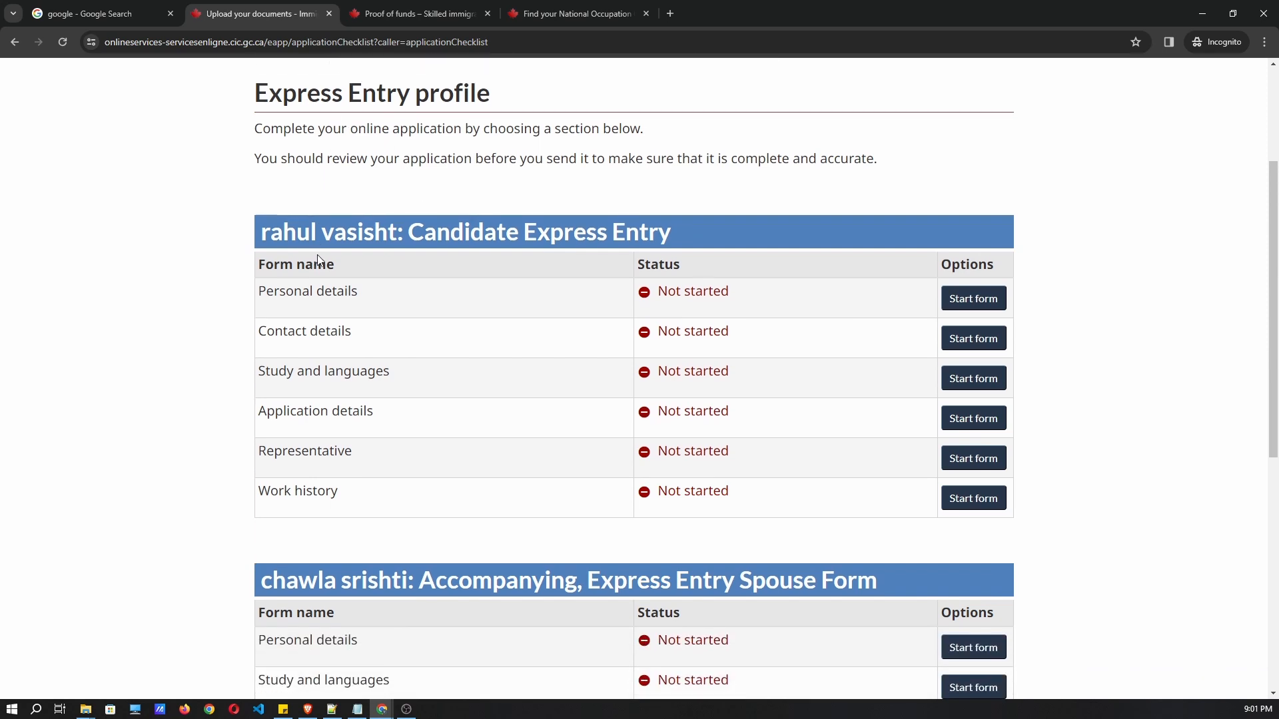
{"action": "scroll", "coordinate": [297, 259], "scroll_direction": "down", "scroll_amount": 2}
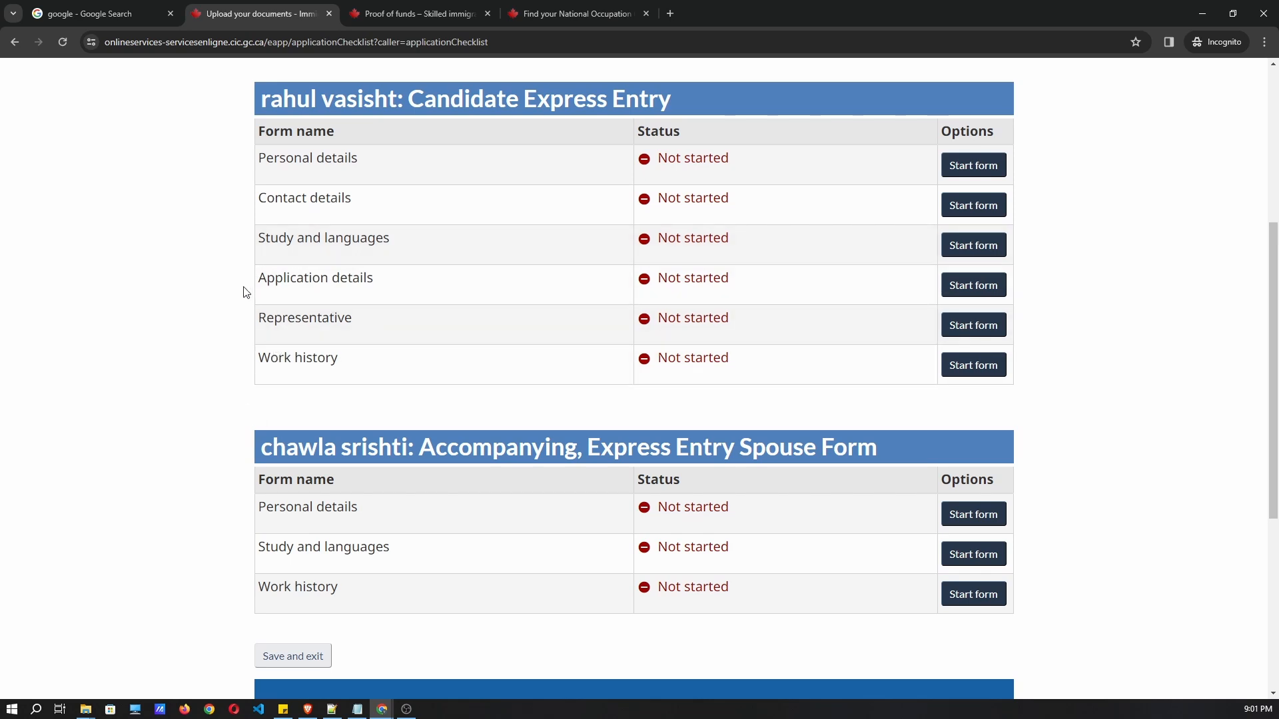
{"action": "left_click_drag", "start_coordinate": [247, 96], "coordinate": [670, 101]}
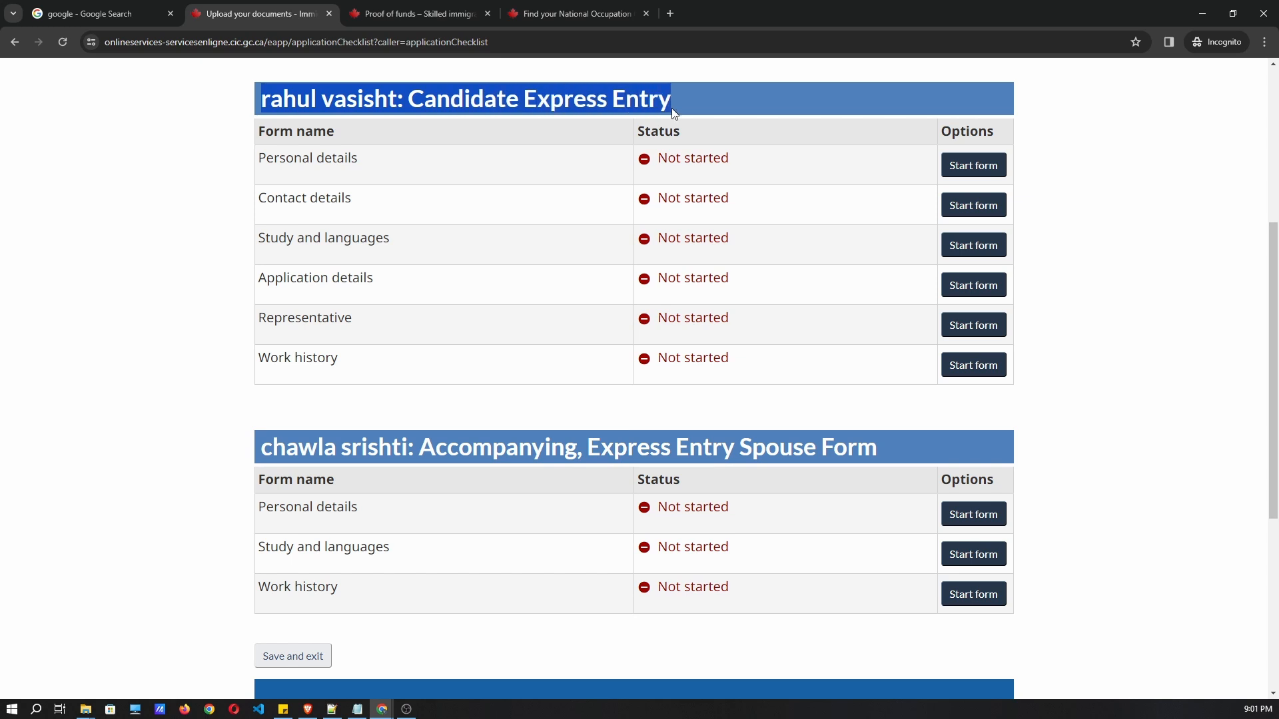
{"action": "left_click_drag", "start_coordinate": [244, 445], "coordinate": [920, 445]}
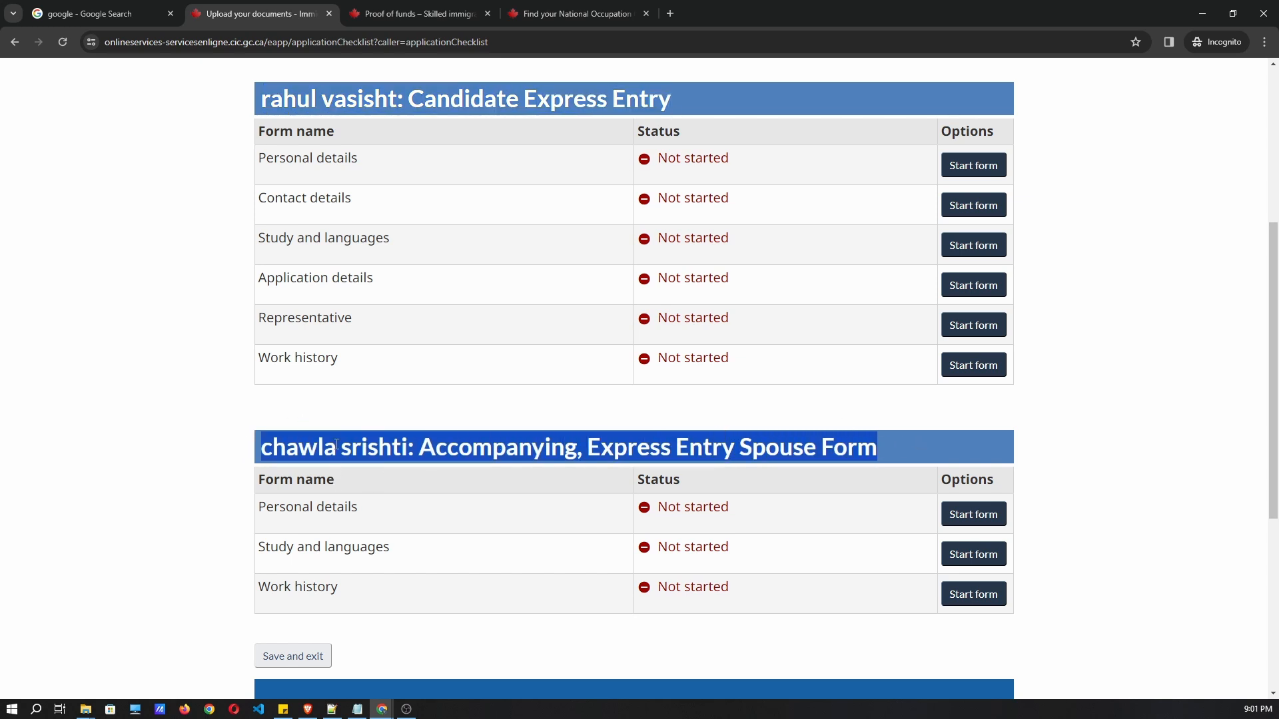
{"action": "left_click", "coordinate": [895, 466]}
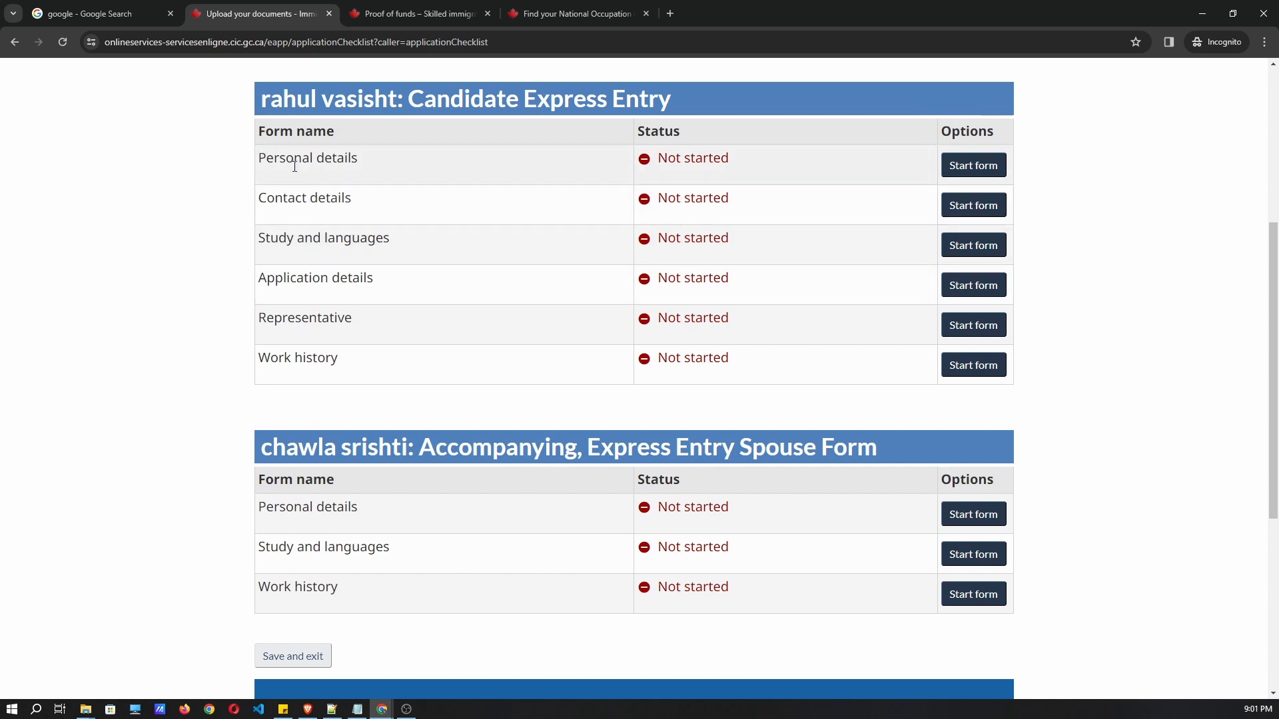
{"action": "left_click", "coordinate": [969, 167]}
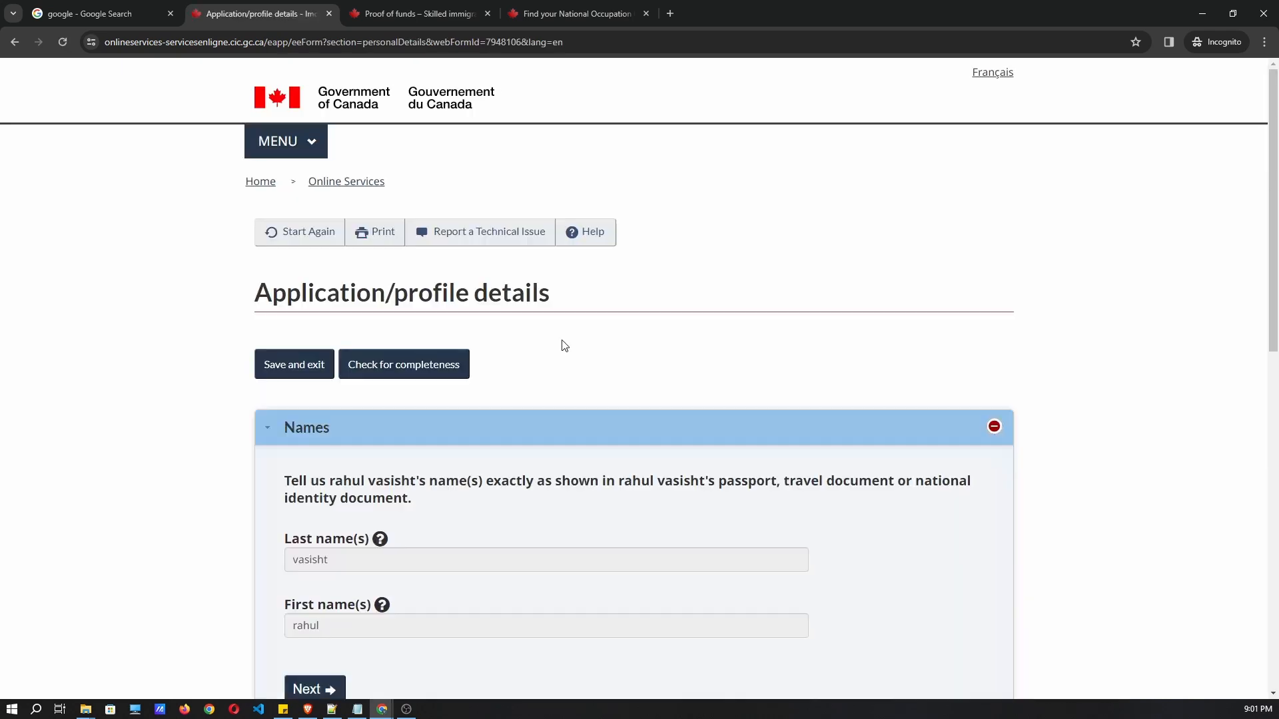
Review and confirm the prefilled Names section.
{"action": "scroll", "coordinate": [562, 345], "scroll_direction": "down", "scroll_amount": 2}
{"action": "scroll", "coordinate": [390, 432], "scroll_direction": "down", "scroll_amount": 2}
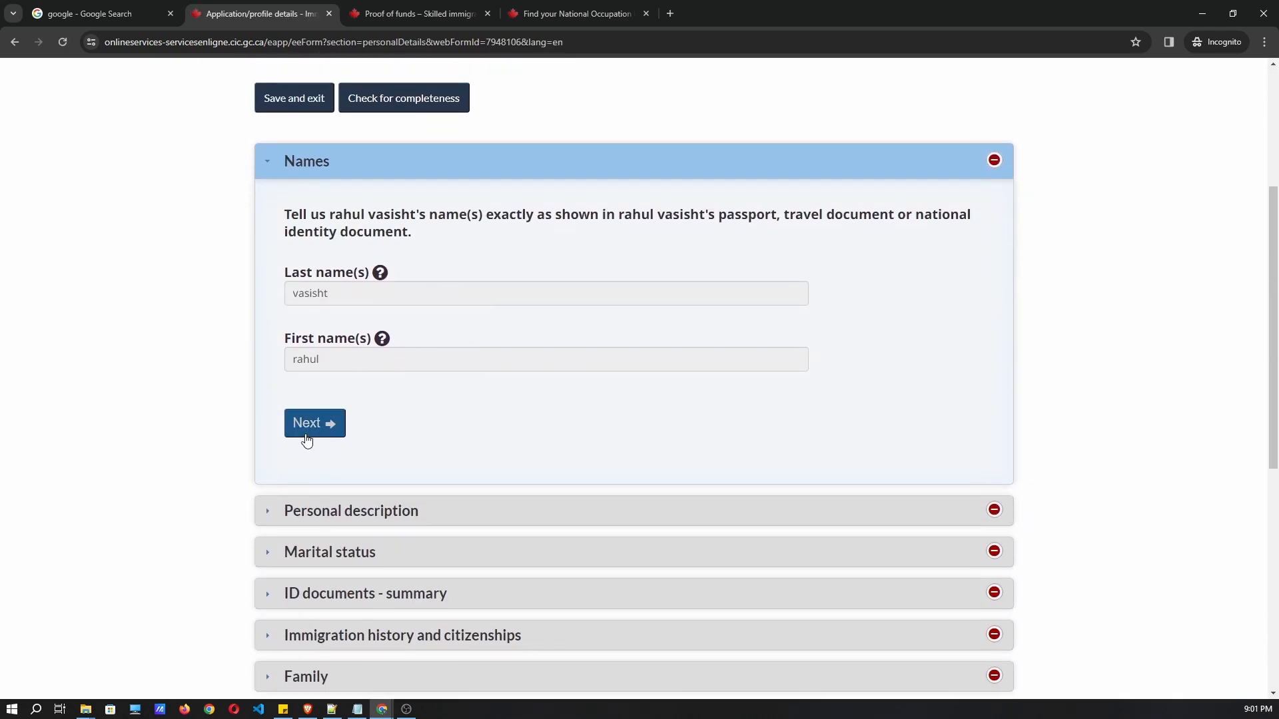
{"action": "left_click_drag", "start_coordinate": [291, 215], "coordinate": [459, 238]}
{"action": "mouse_move", "coordinate": [347, 356]}
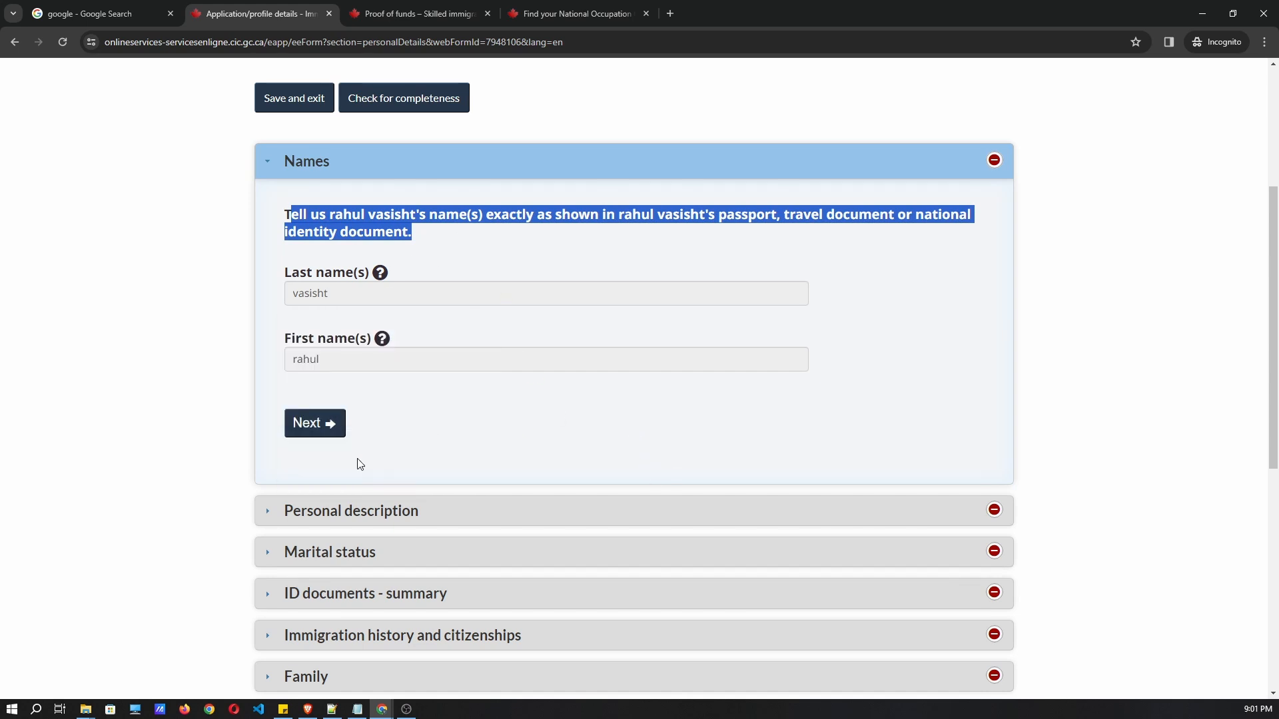
{"action": "left_click", "coordinate": [324, 439]}
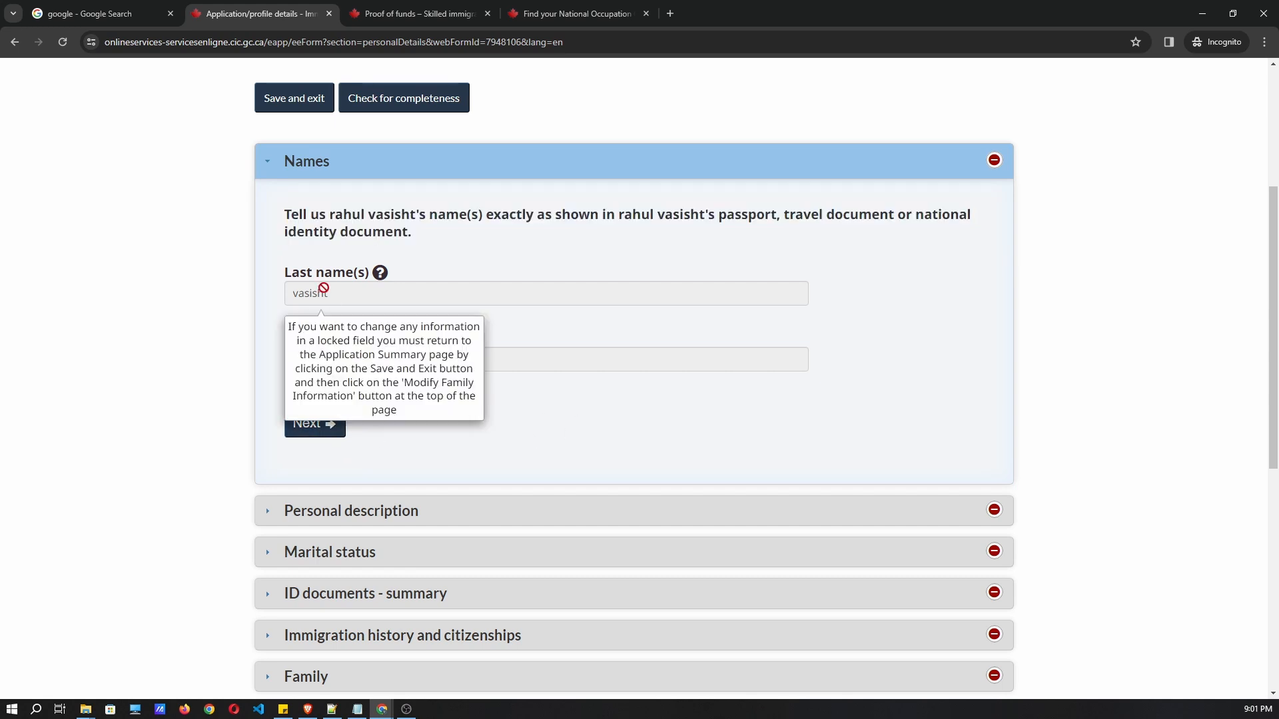
{"action": "left_click", "coordinate": [329, 426]}
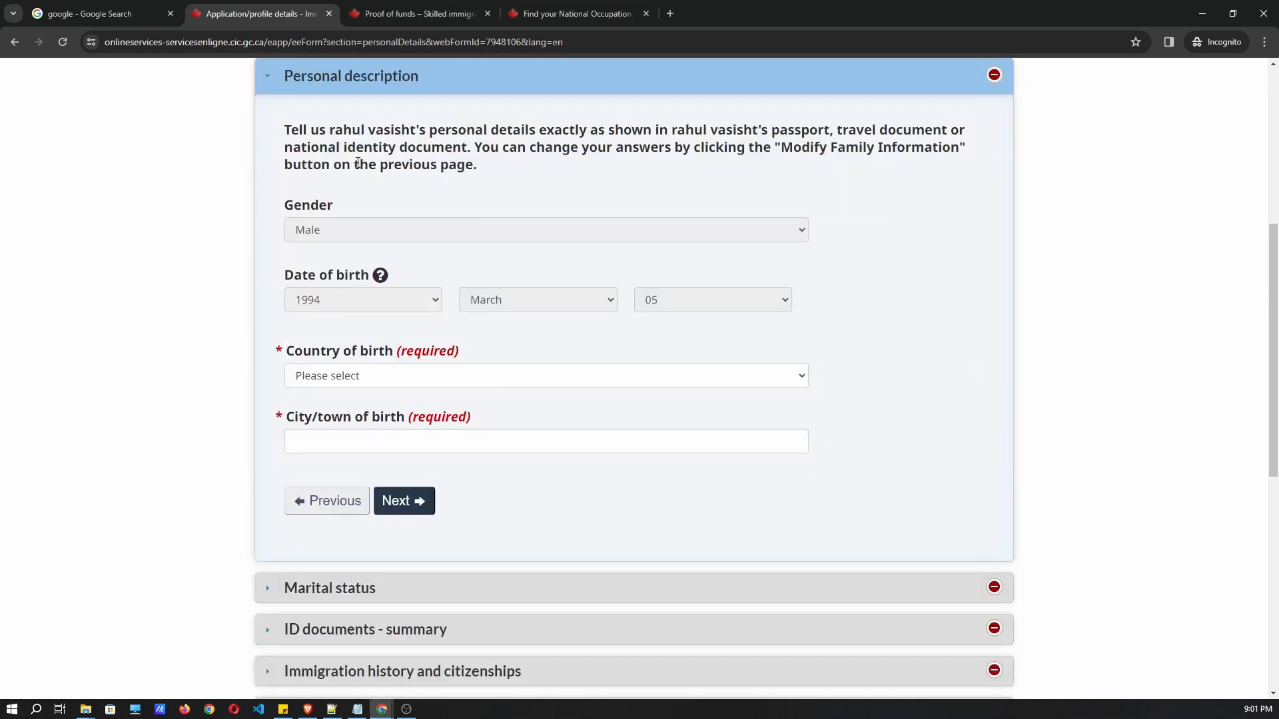
Set country of birth to India and city of birth to Gurgaon.
{"action": "scroll", "coordinate": [457, 406], "scroll_direction": "down", "scroll_amount": 1}
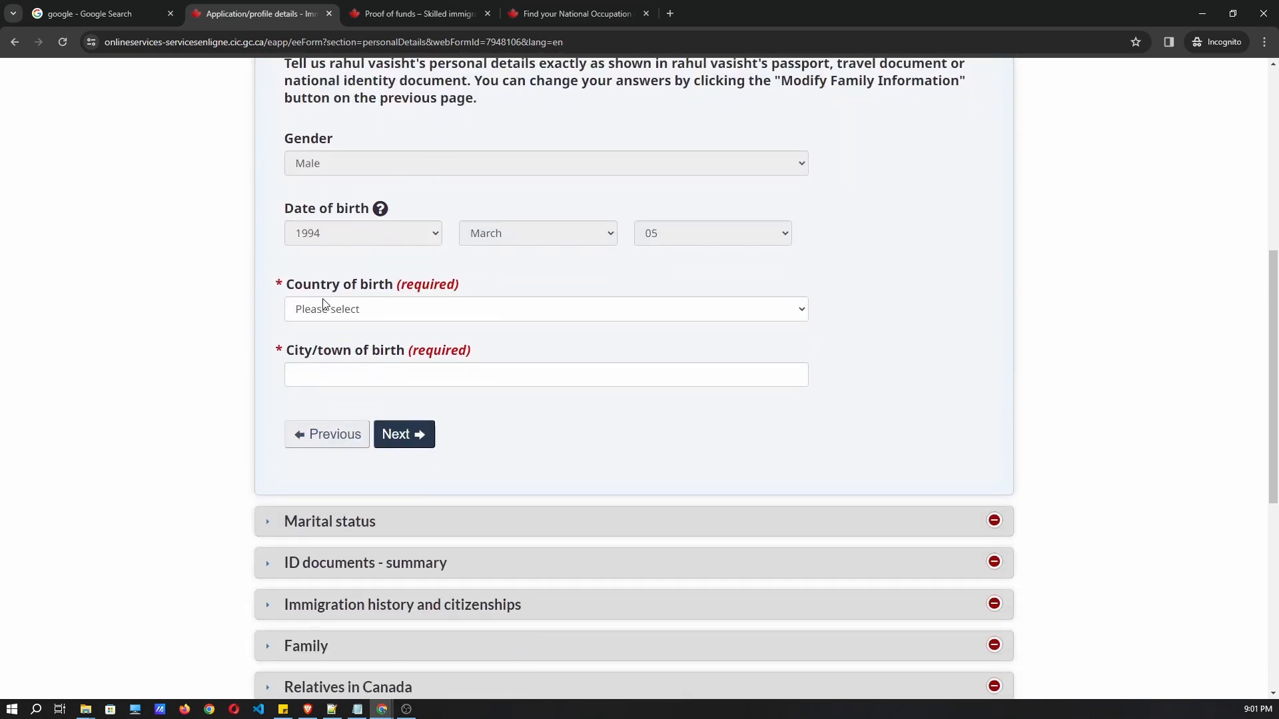
{"action": "left_click", "coordinate": [325, 307]}
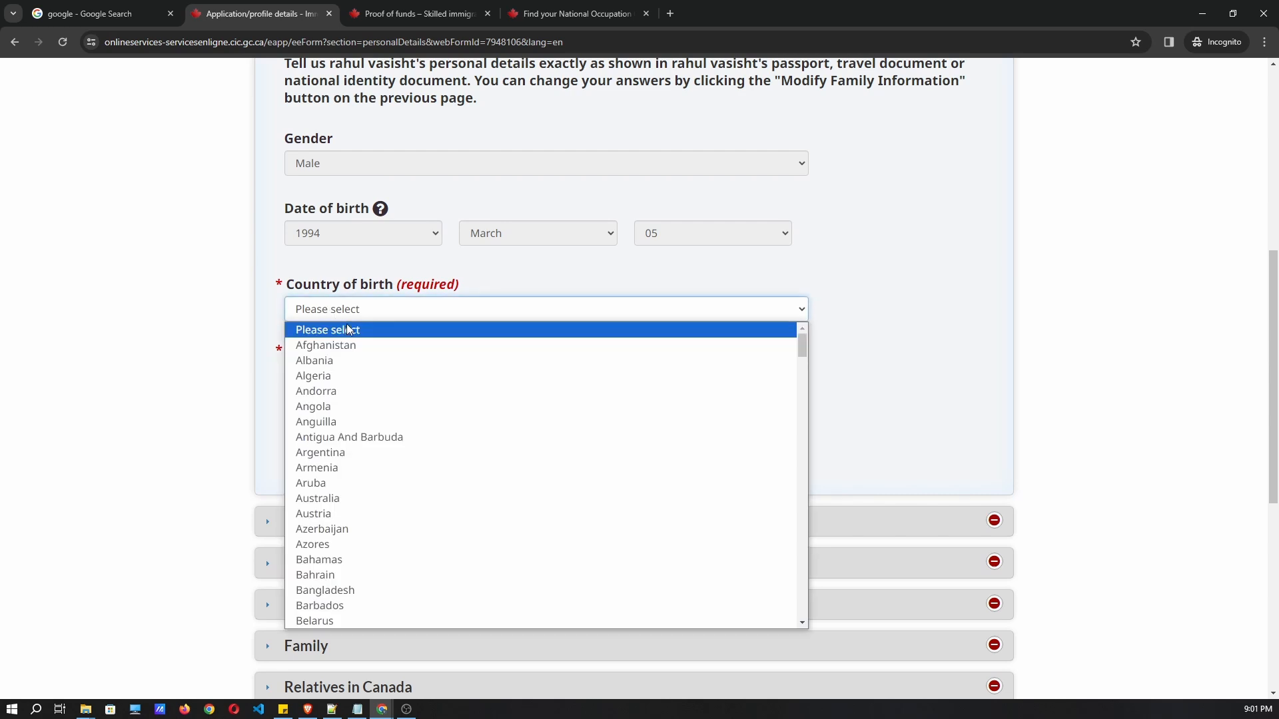
{"action": "key", "text": "i"}
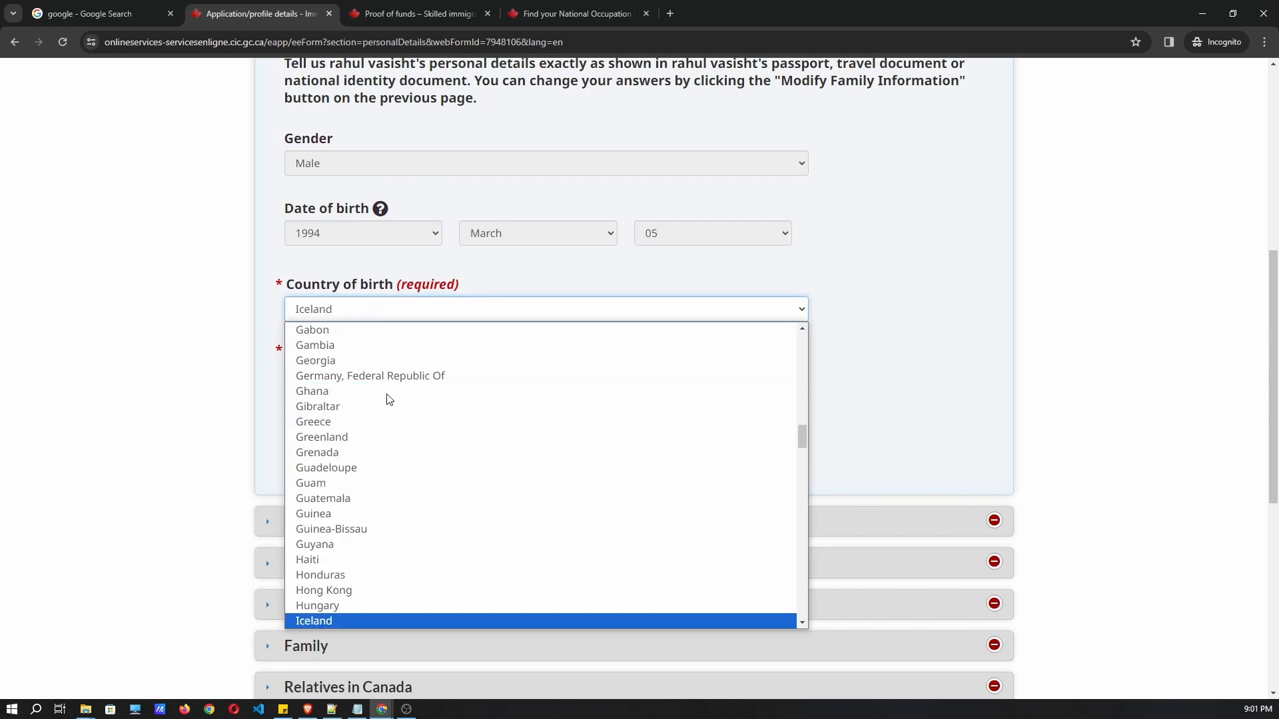
{"action": "key", "text": "n"}
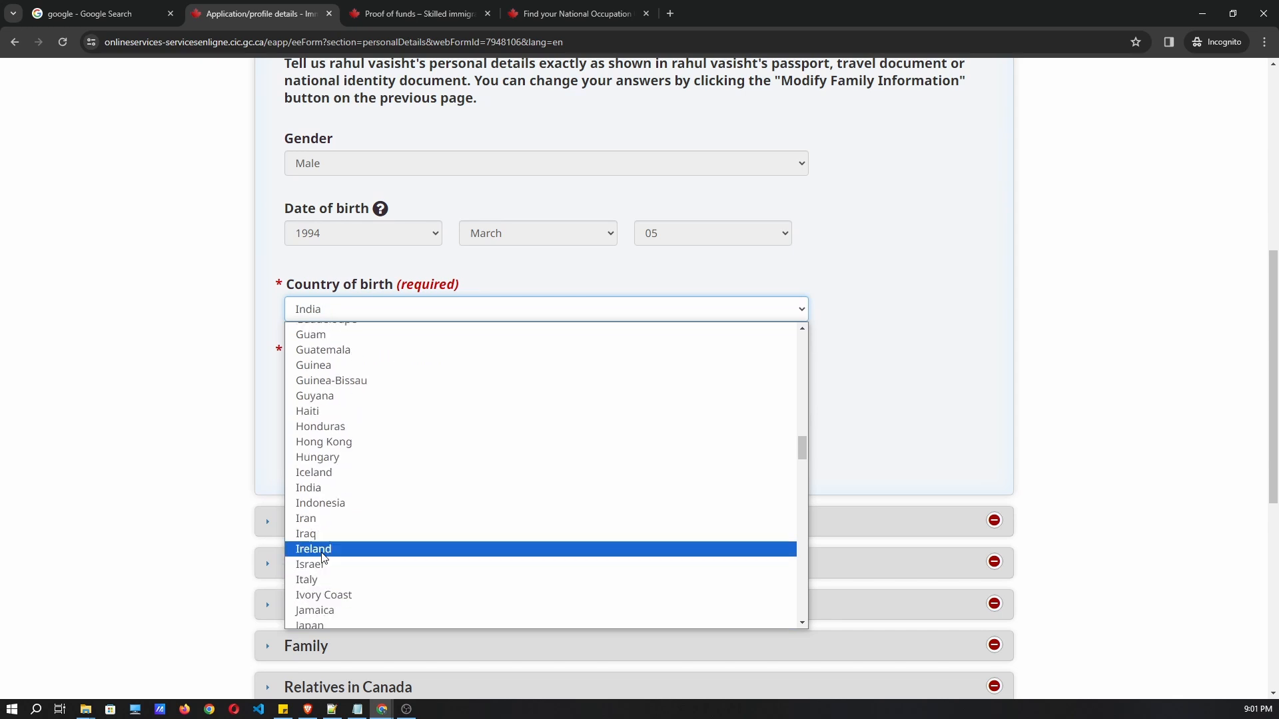
{"action": "left_click", "coordinate": [311, 492]}
{"action": "left_click", "coordinate": [388, 373]}
{"action": "type", "text": "Gurgaon"}
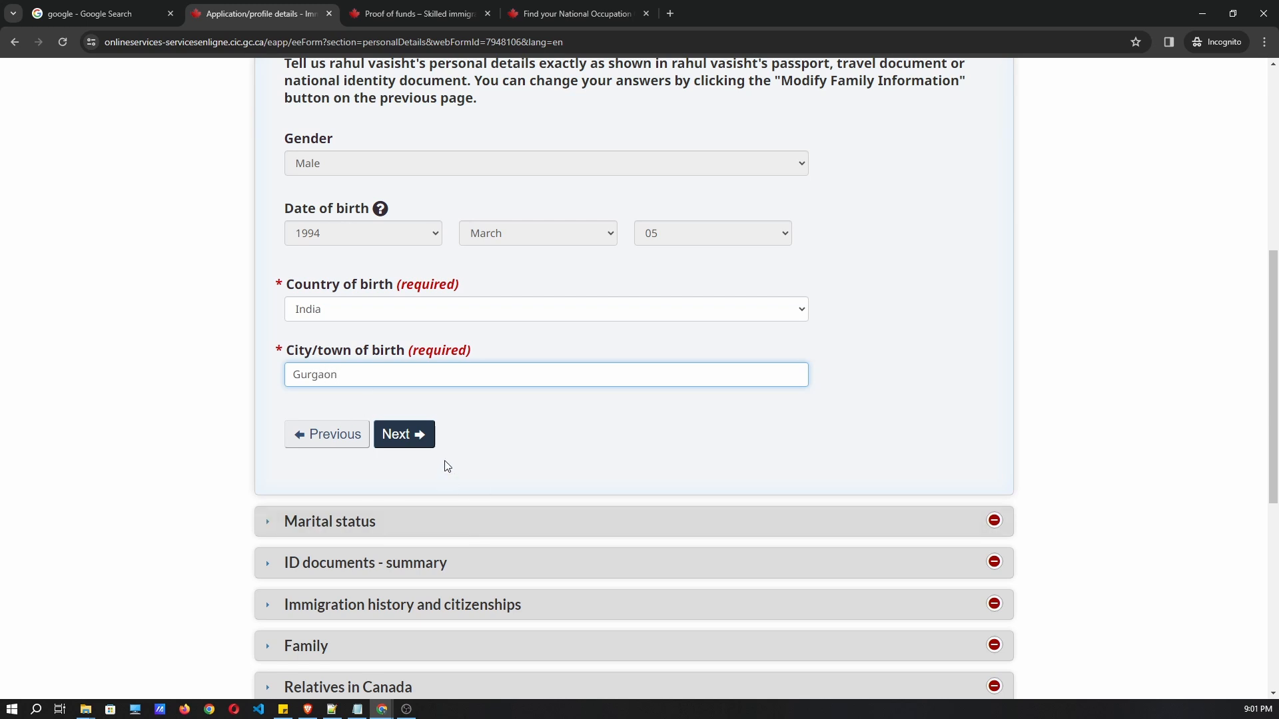
{"action": "left_click", "coordinate": [414, 434]}
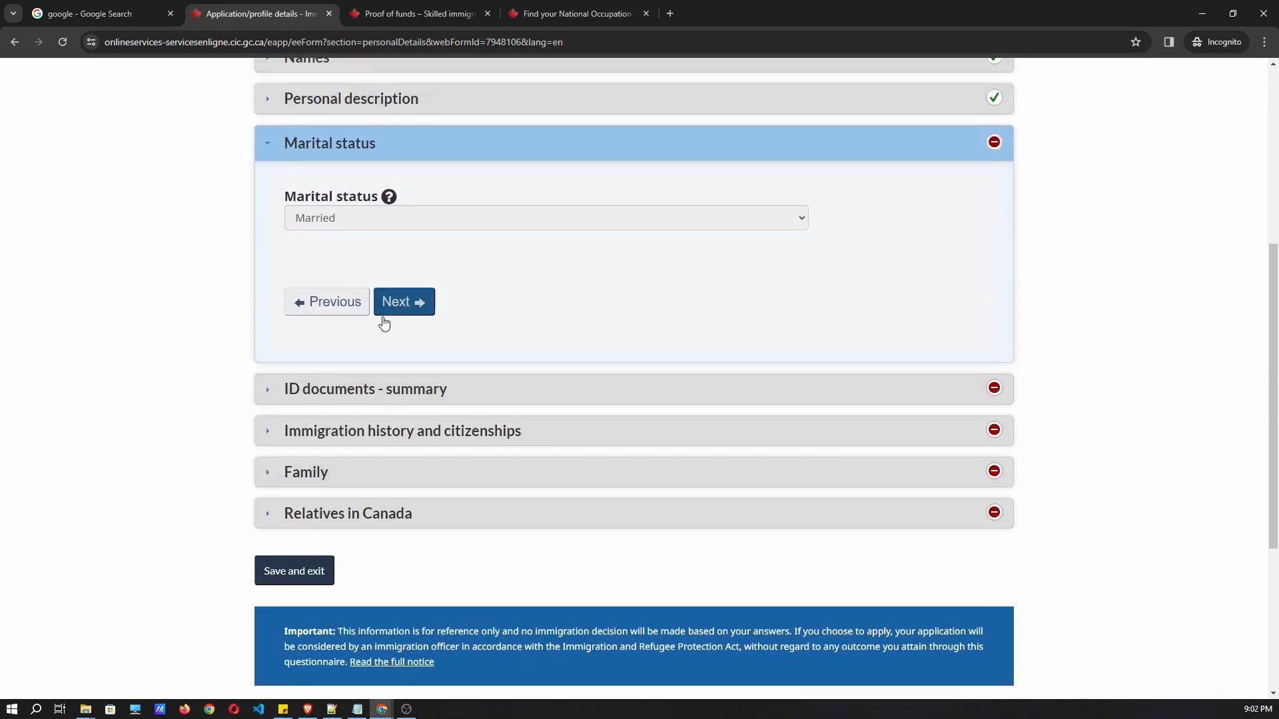
Confirm the Marital status section to reach ID documents.
{"action": "scroll", "coordinate": [396, 320], "scroll_direction": "up", "scroll_amount": 1}
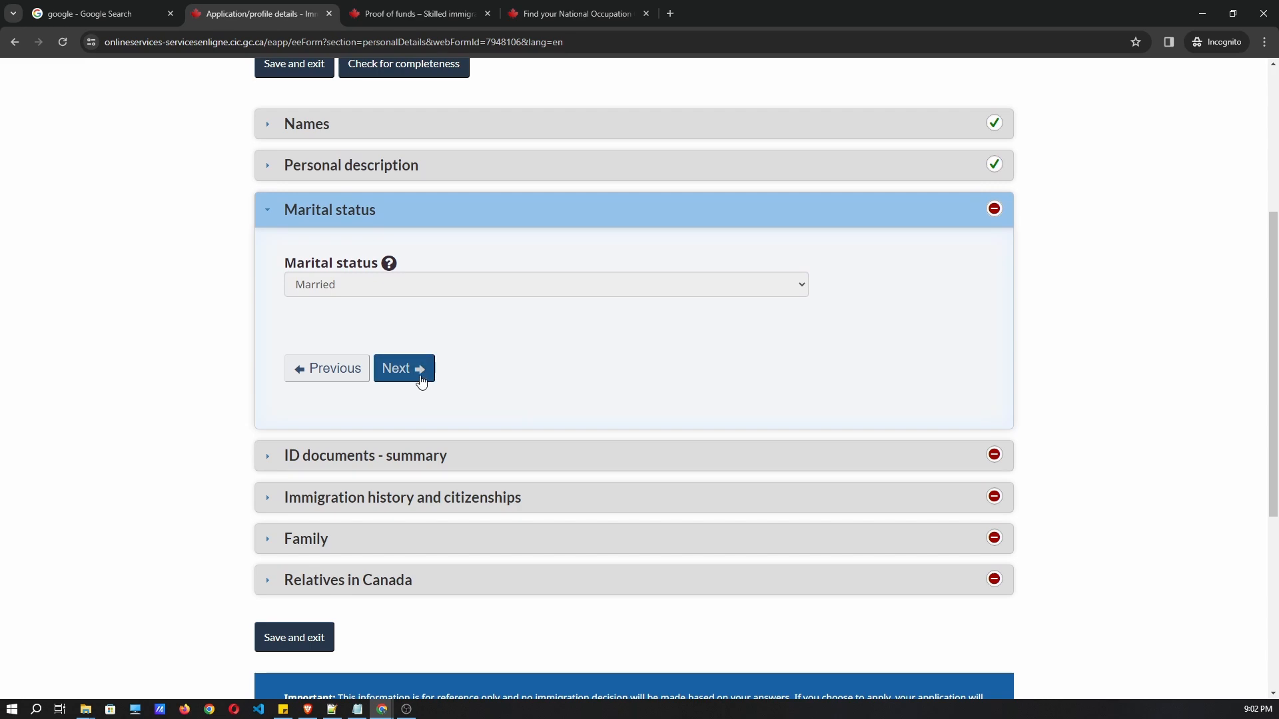
{"action": "mouse_move", "coordinate": [355, 274]}
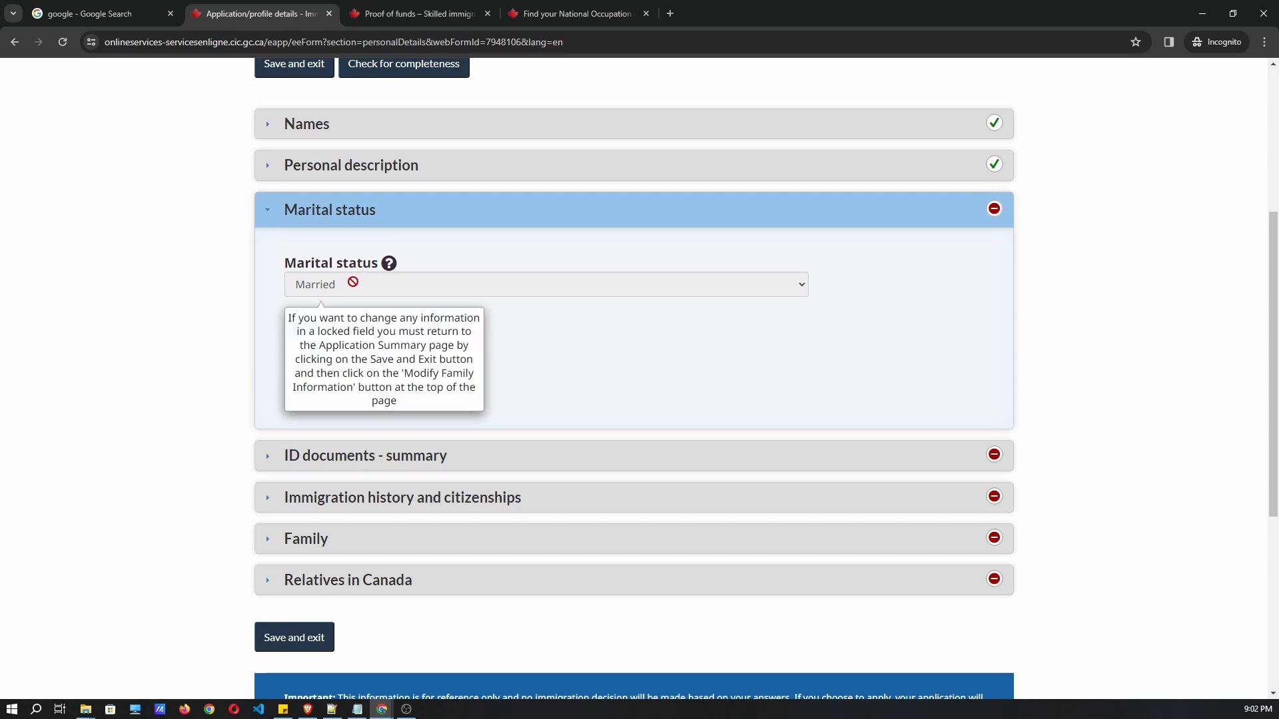
{"action": "left_click", "coordinate": [405, 371]}
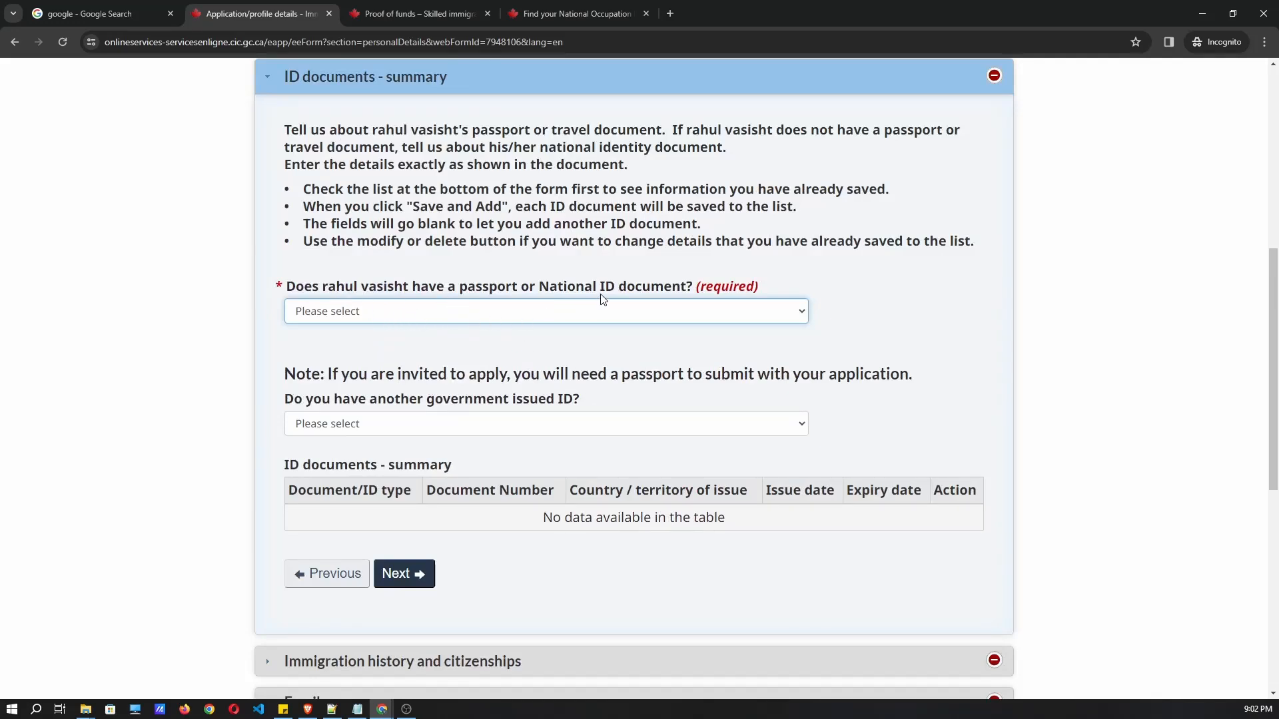
Answer Yes to having a passport, choose Passport/travel document, and enter the passport number.
{"action": "left_click", "coordinate": [463, 311]}
{"action": "left_click", "coordinate": [415, 346]}
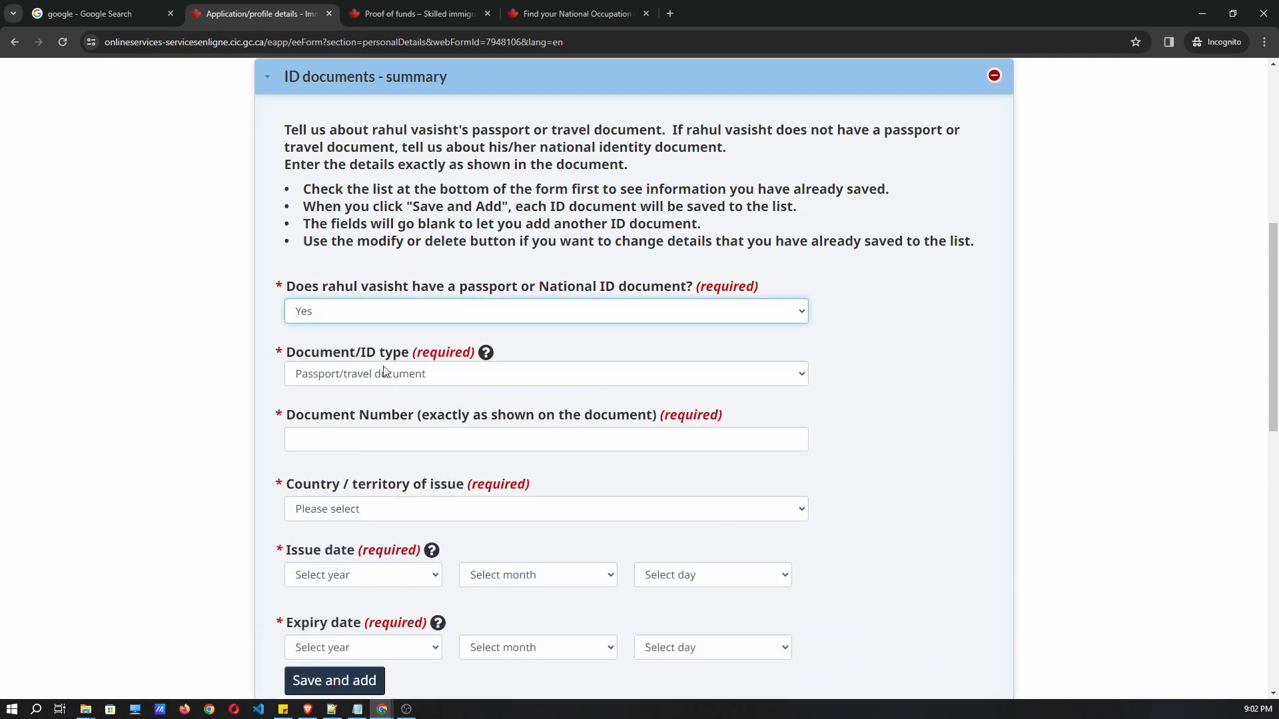
{"action": "scroll", "coordinate": [354, 325], "scroll_direction": "down", "scroll_amount": 1}
{"action": "left_click", "coordinate": [335, 310]}
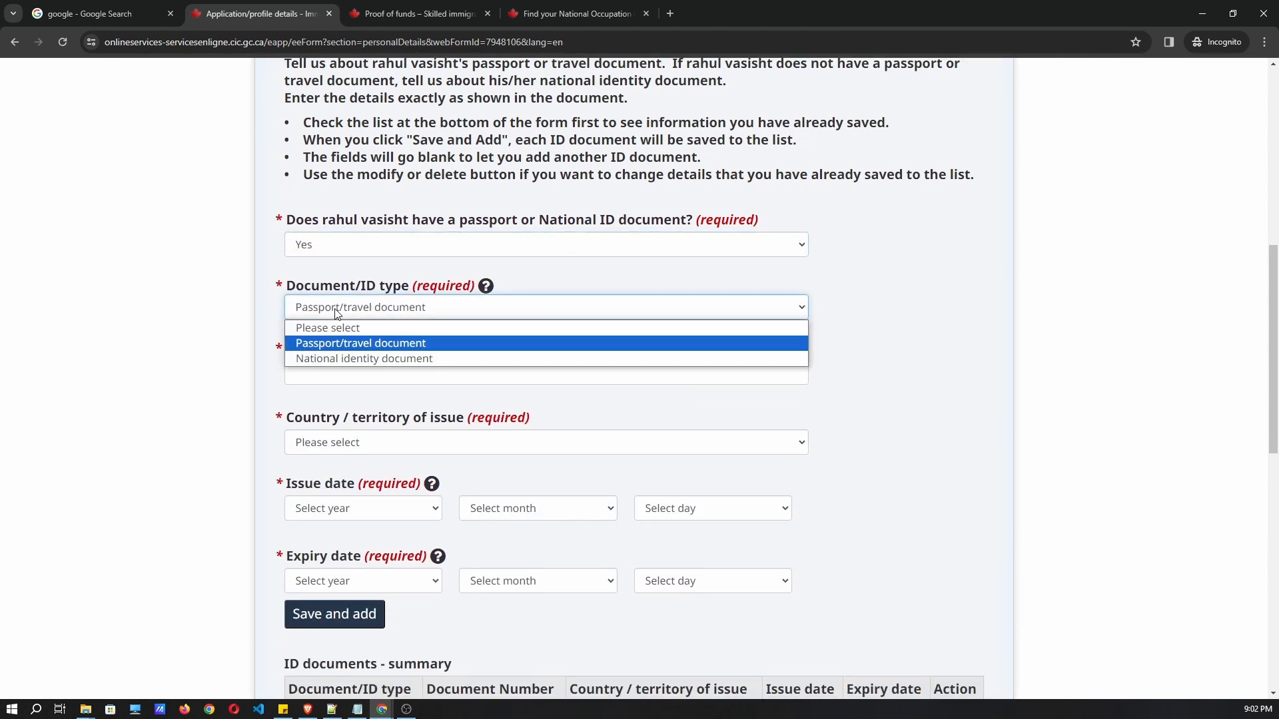
{"action": "left_click", "coordinate": [341, 343]}
{"action": "left_click", "coordinate": [347, 375]}
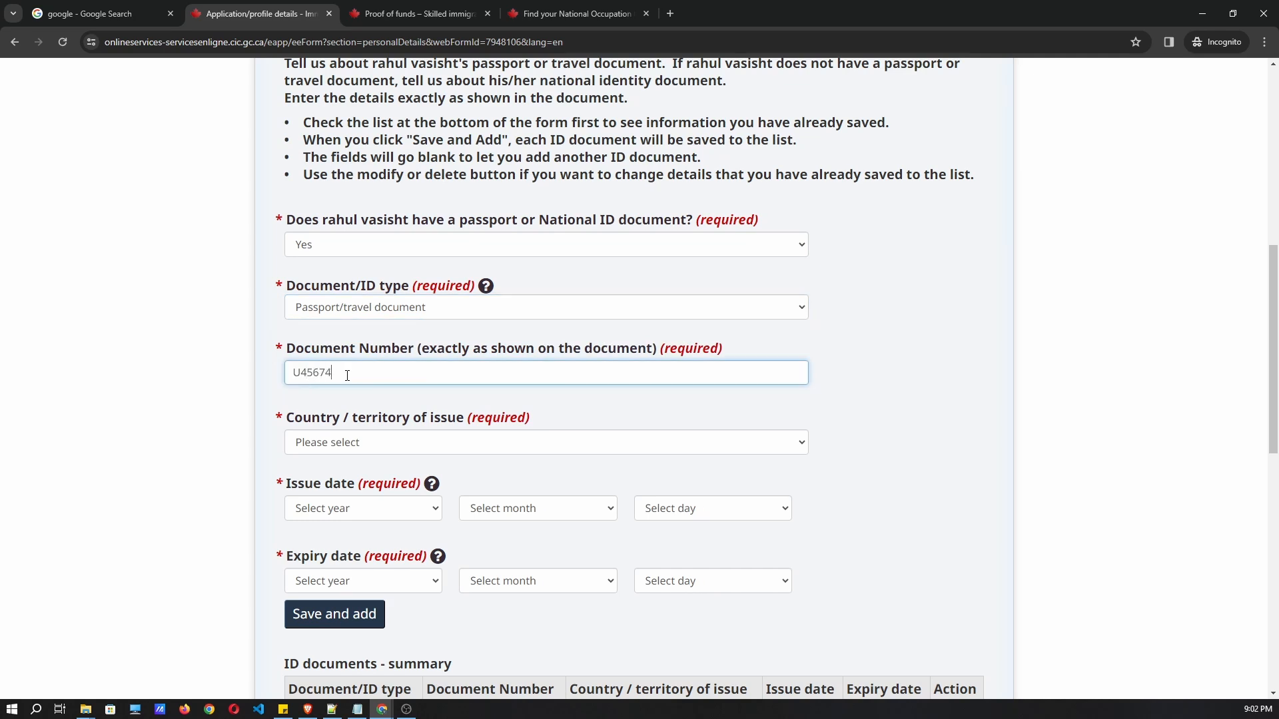
{"action": "left_click", "coordinate": [252, 404]}
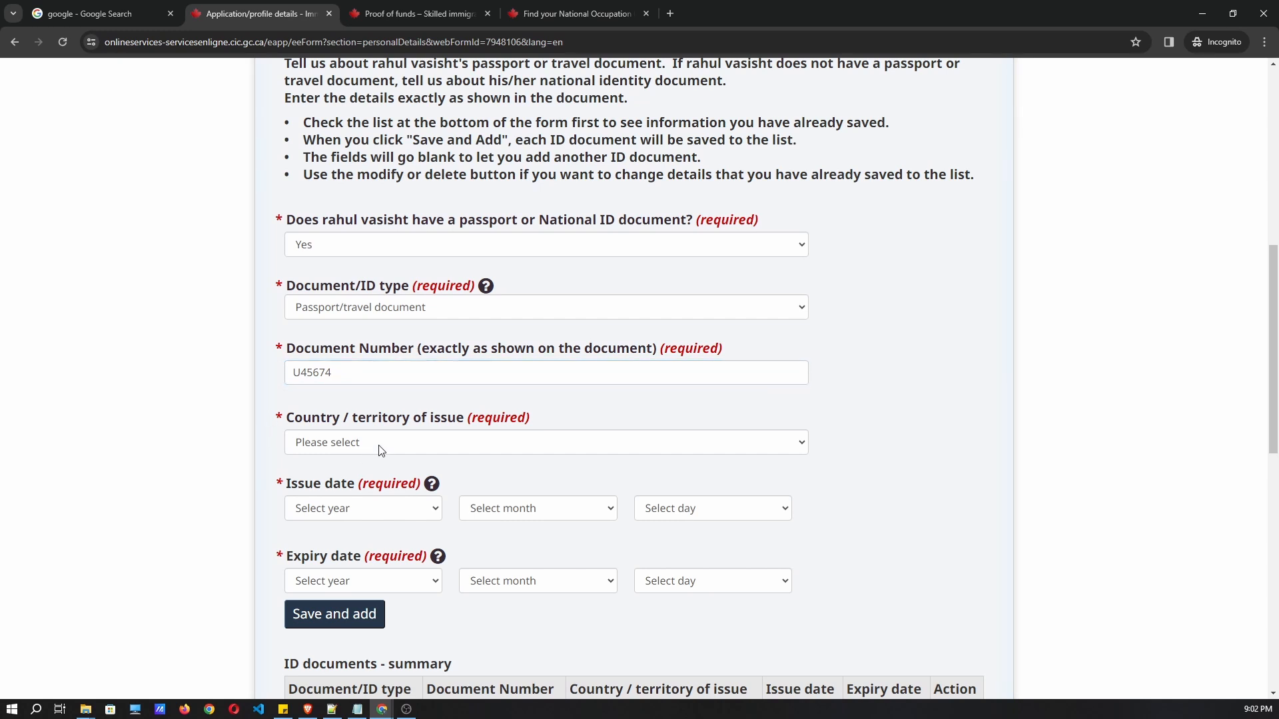
Set the passport's issuing country to India.
{"action": "left_click", "coordinate": [381, 449]}
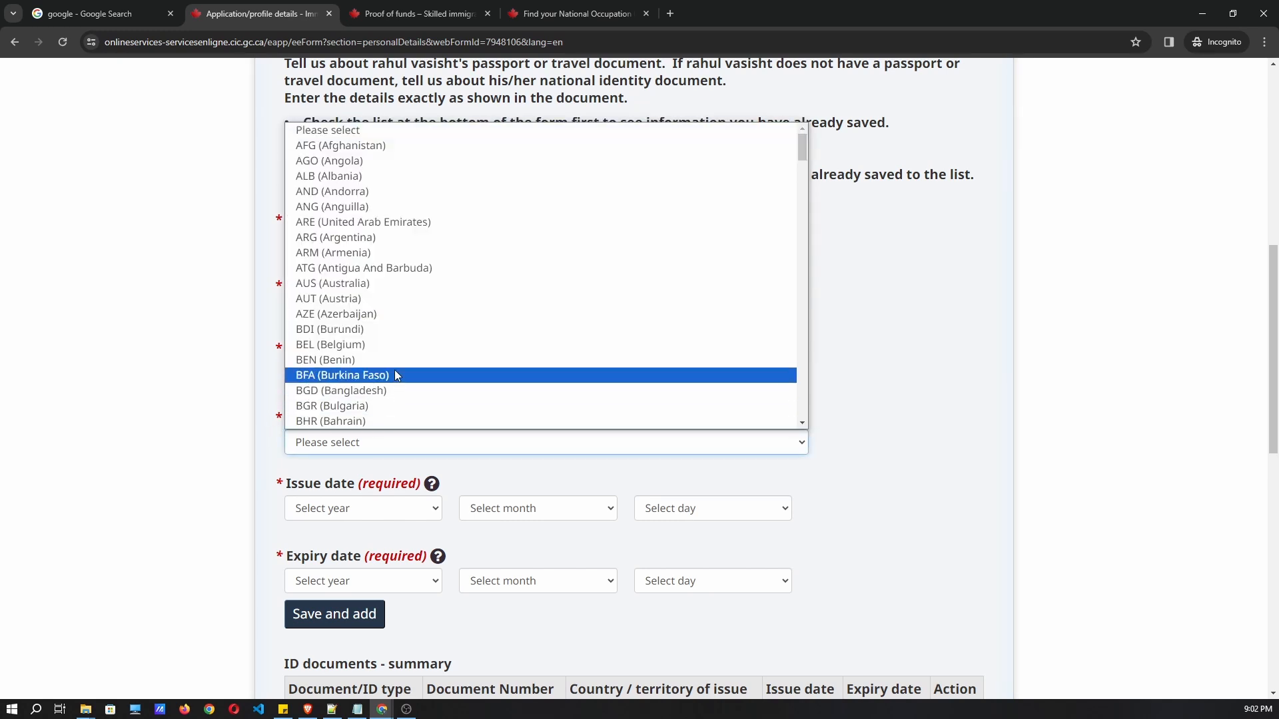
{"action": "type", "text": "in"}
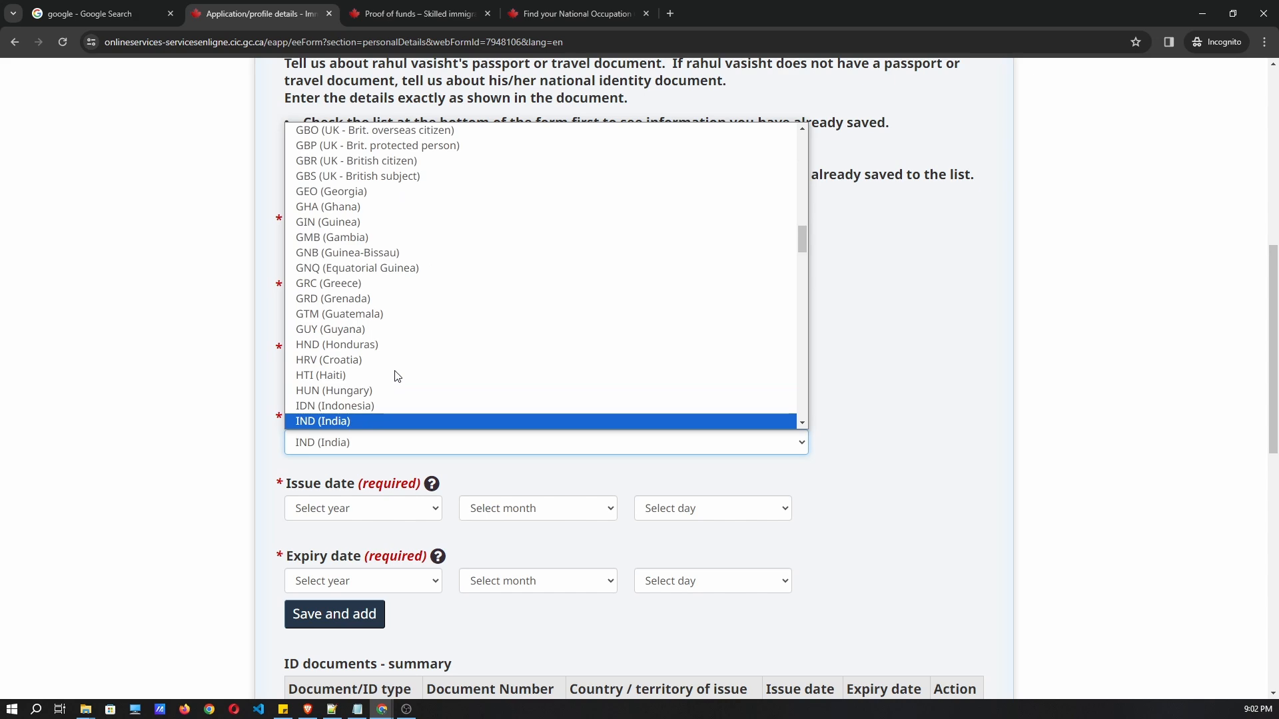
{"action": "left_click", "coordinate": [385, 391]}
{"action": "left_click", "coordinate": [368, 445]}
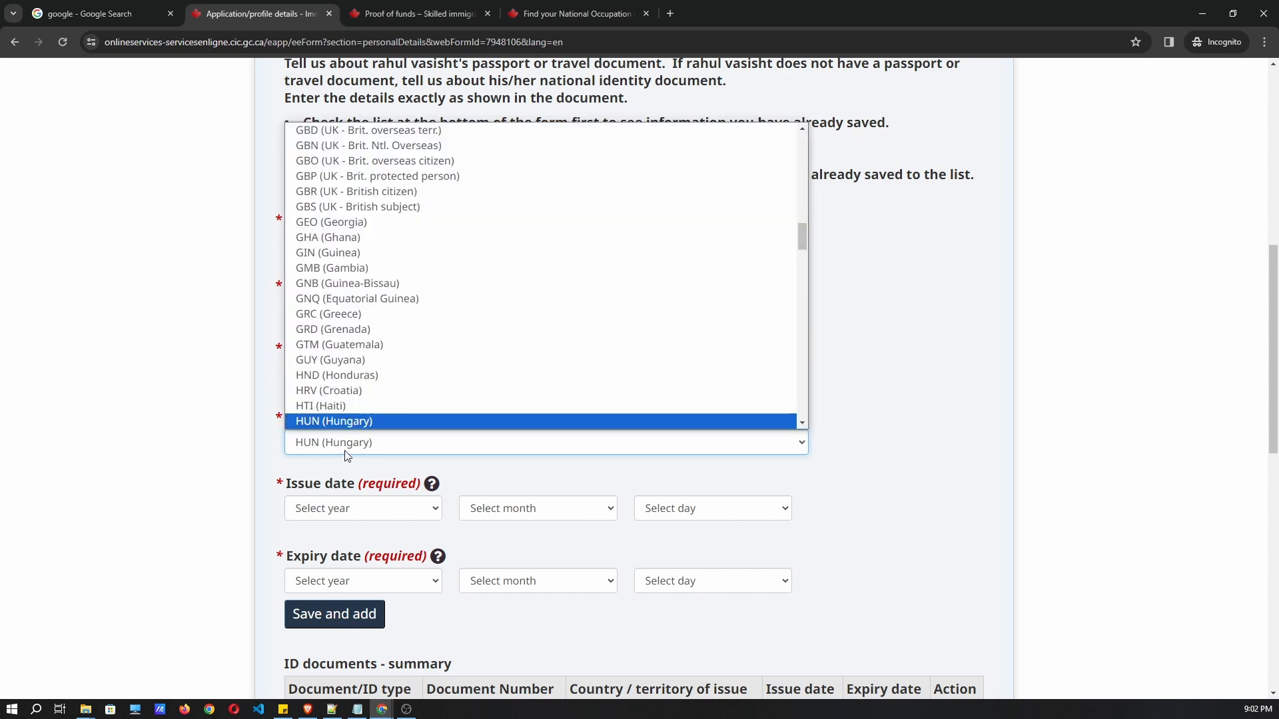
{"action": "key", "text": "Down"}
{"action": "key", "text": "Down"}
{"action": "left_click", "coordinate": [360, 421]}
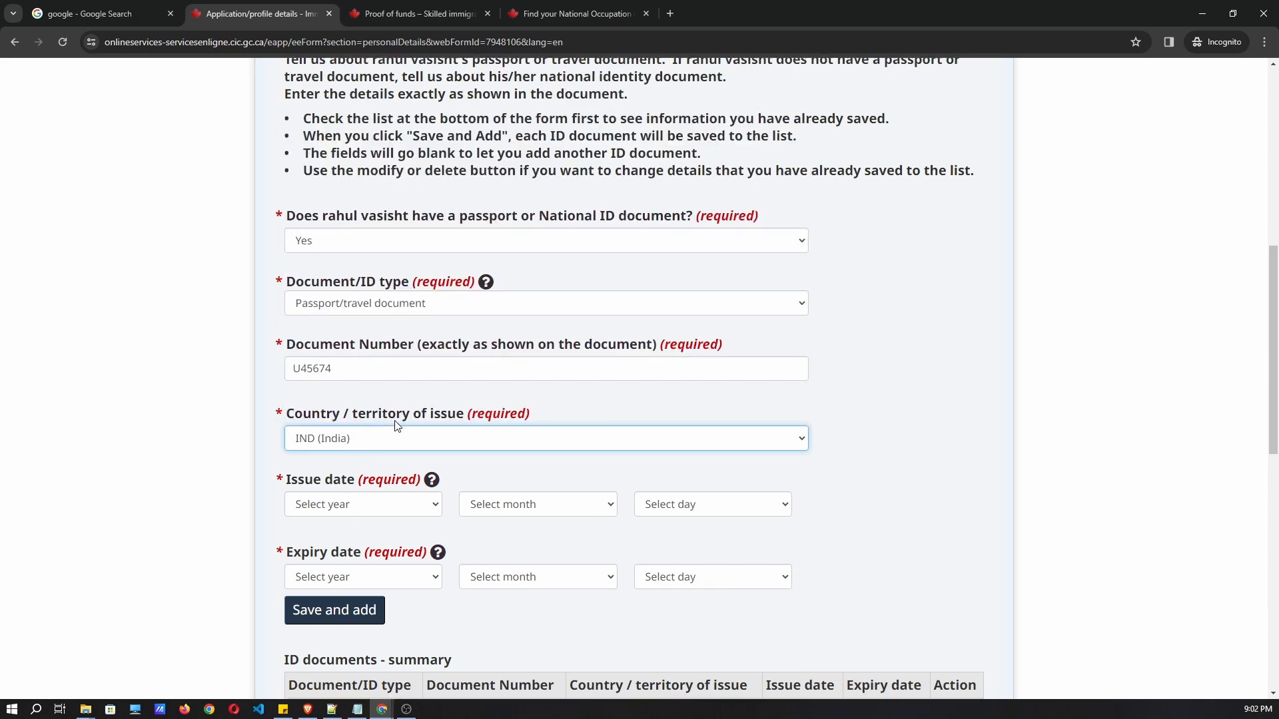
{"action": "scroll", "coordinate": [370, 393], "scroll_direction": "down", "scroll_amount": 2}
Set the passport issue date to 2020 February 04.
{"action": "left_click", "coordinate": [365, 377]}
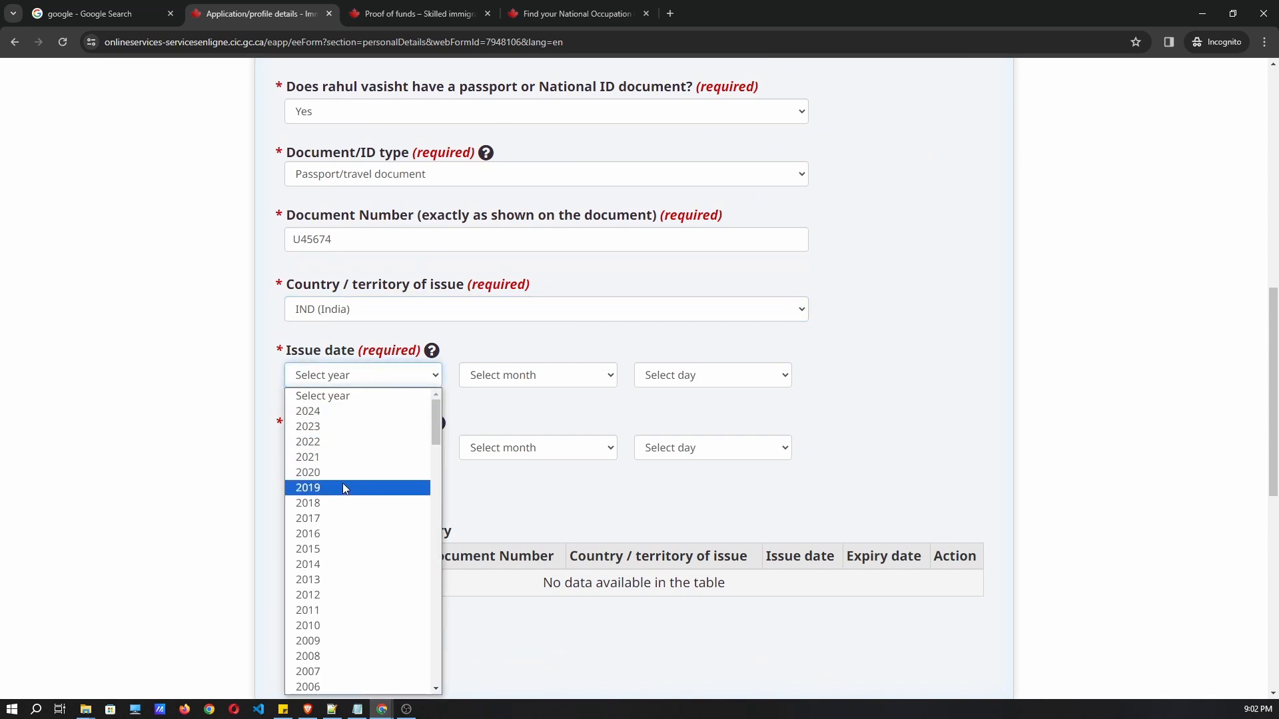
{"action": "scroll", "coordinate": [332, 497], "scroll_direction": "down", "scroll_amount": 4}
{"action": "scroll", "coordinate": [334, 488], "scroll_direction": "up", "scroll_amount": 2}
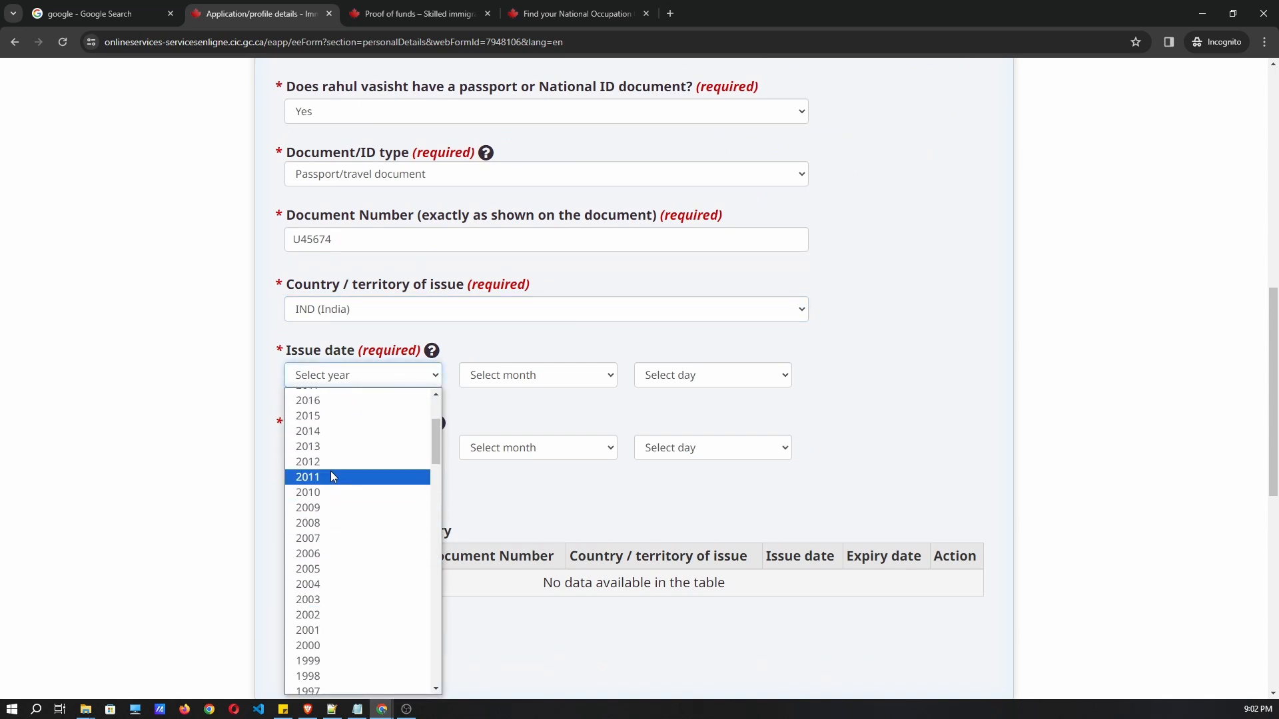
{"action": "left_click", "coordinate": [331, 470]}
{"action": "left_click", "coordinate": [506, 426]}
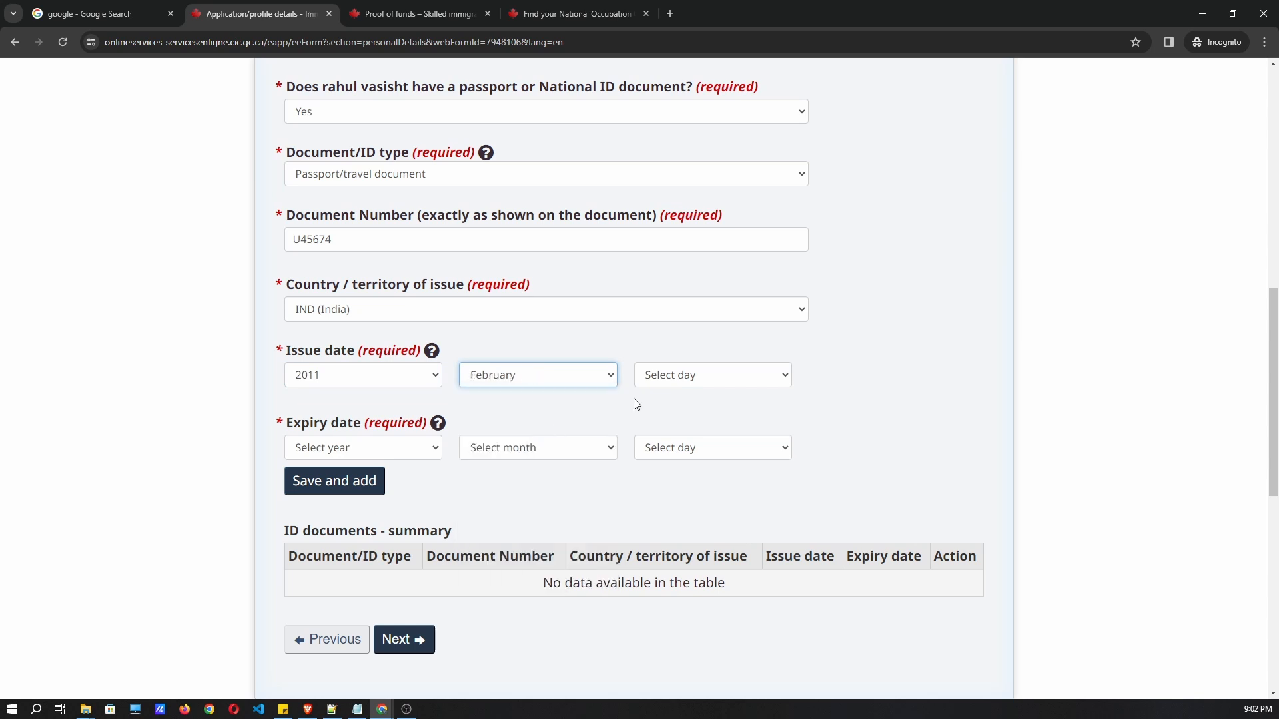
{"action": "left_click", "coordinate": [662, 380]}
{"action": "left_click", "coordinate": [679, 450]}
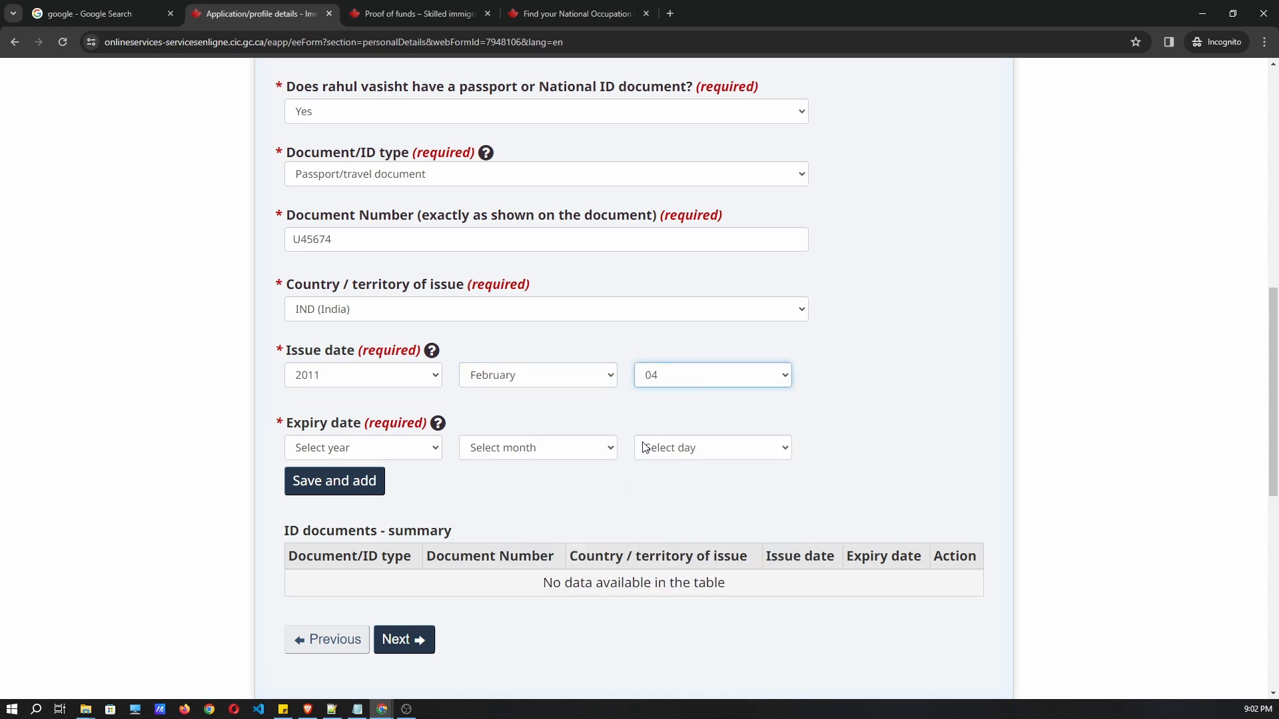
{"action": "left_click", "coordinate": [347, 451]}
{"action": "left_click", "coordinate": [234, 399]}
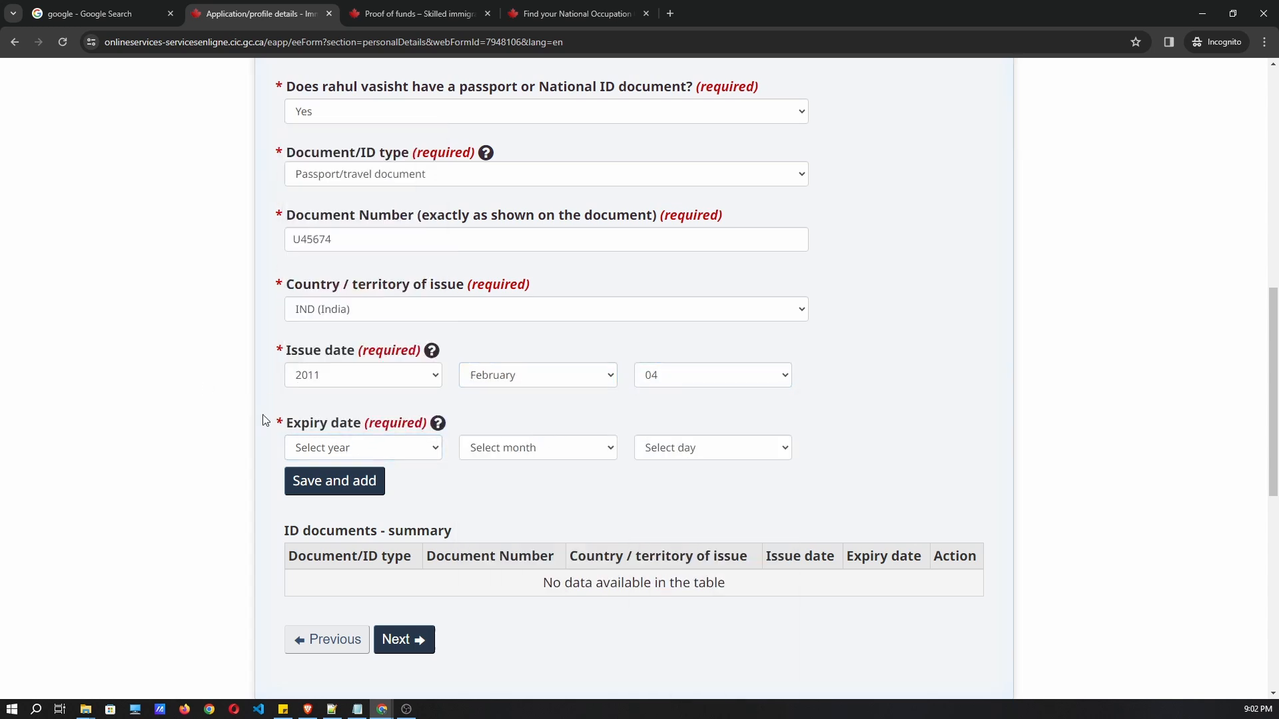
{"action": "left_click", "coordinate": [353, 454]}
{"action": "scroll", "coordinate": [343, 383], "scroll_direction": "down", "scroll_amount": 3}
{"action": "scroll", "coordinate": [336, 293], "scroll_direction": "up", "scroll_amount": 3}
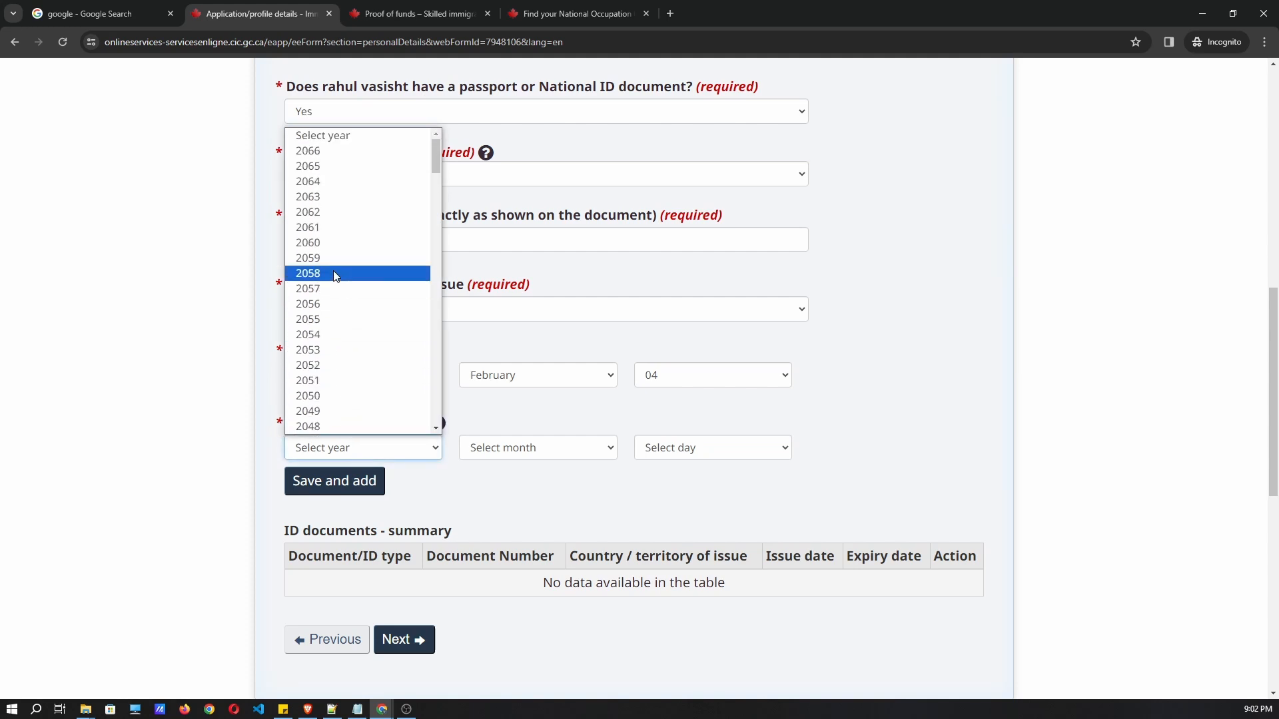
{"action": "left_click", "coordinate": [530, 434]}
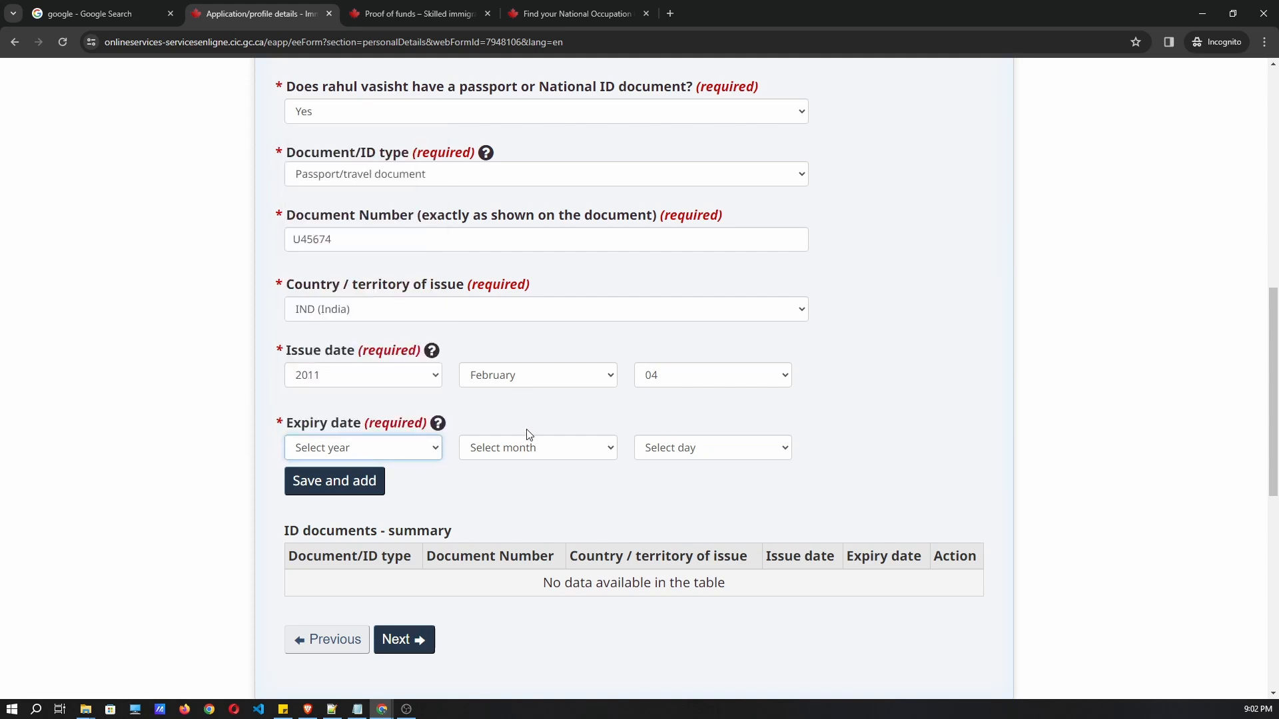
{"action": "left_click", "coordinate": [345, 377]}
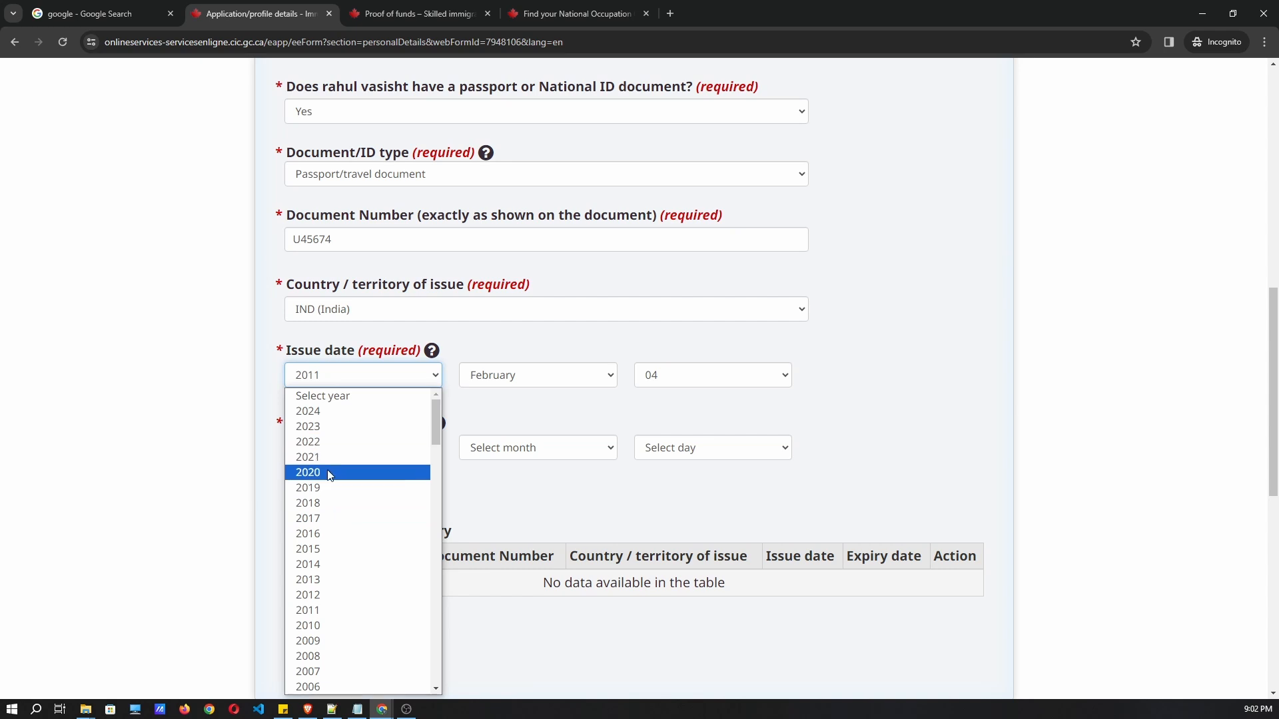
{"action": "left_click", "coordinate": [327, 472]}
Set the expiry date to 2030 February 03 and save the passport to the ID documents summary.
{"action": "left_click", "coordinate": [368, 447]}
{"action": "scroll", "coordinate": [335, 228], "scroll_direction": "down", "scroll_amount": 6}
{"action": "scroll", "coordinate": [335, 306], "scroll_direction": "down", "scroll_amount": 2}
{"action": "left_click", "coordinate": [315, 174]}
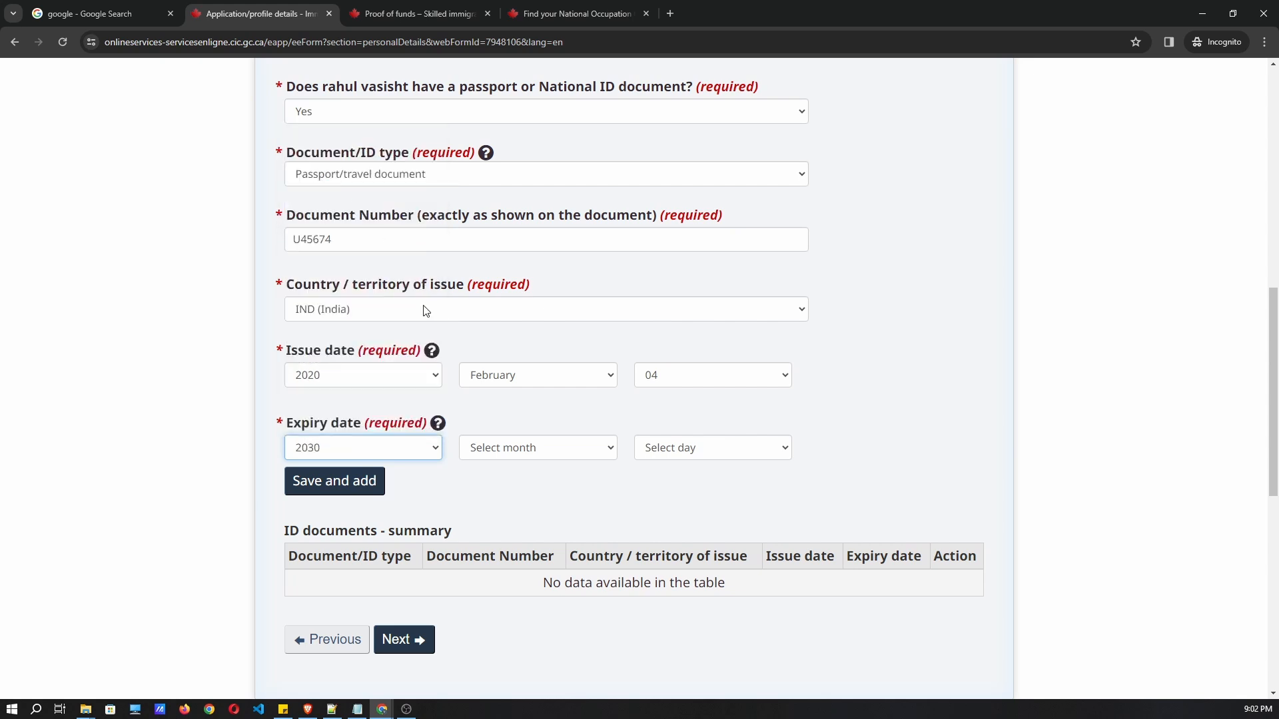
{"action": "left_click", "coordinate": [531, 444]}
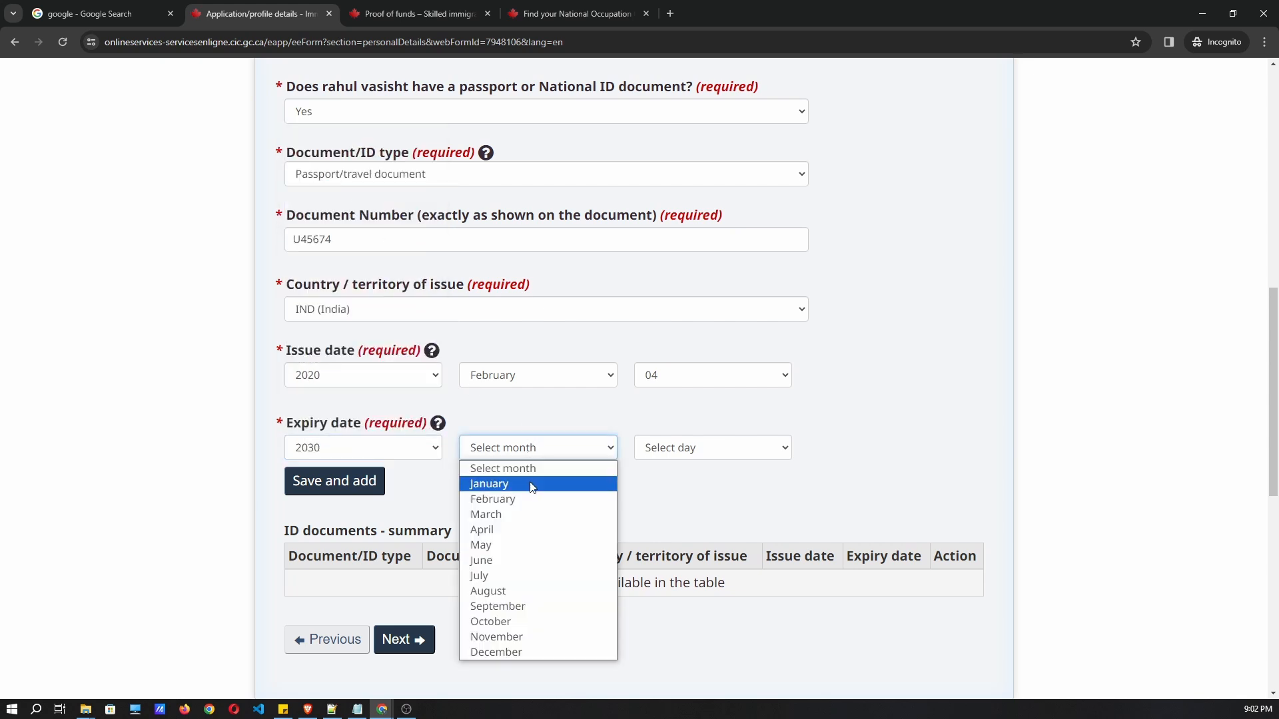
{"action": "left_click", "coordinate": [533, 499]}
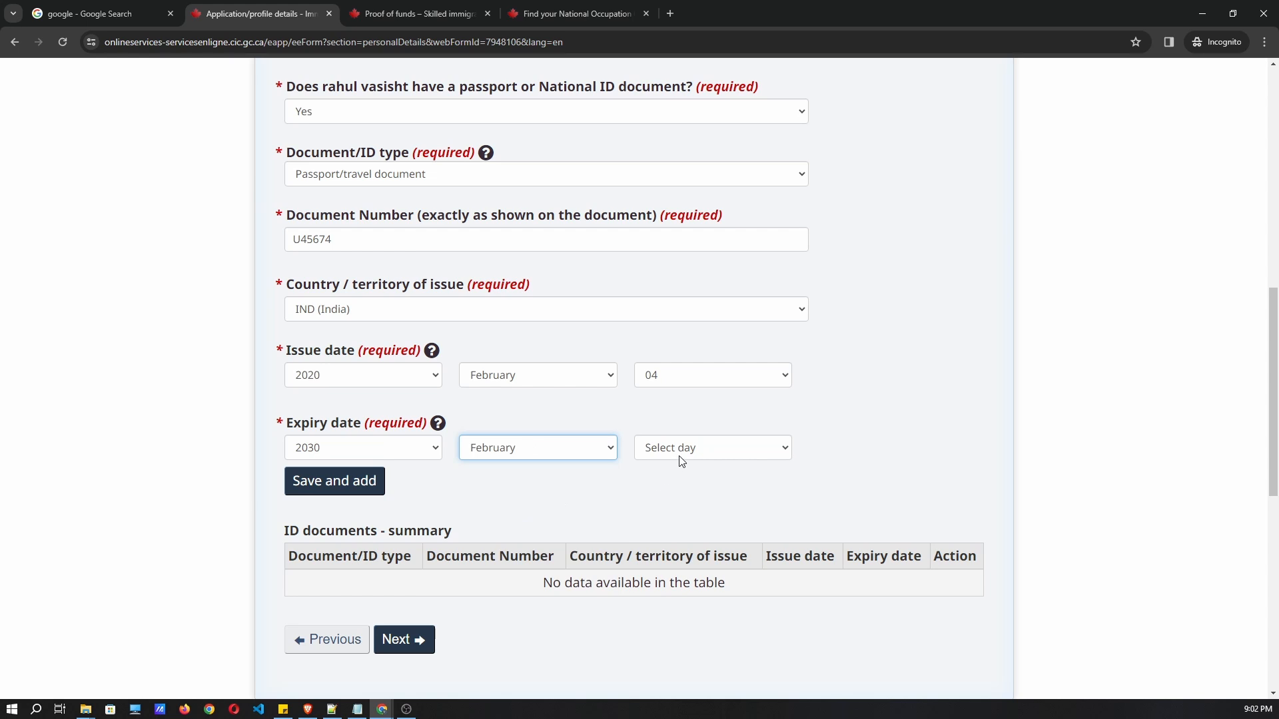
{"action": "left_click", "coordinate": [682, 460]}
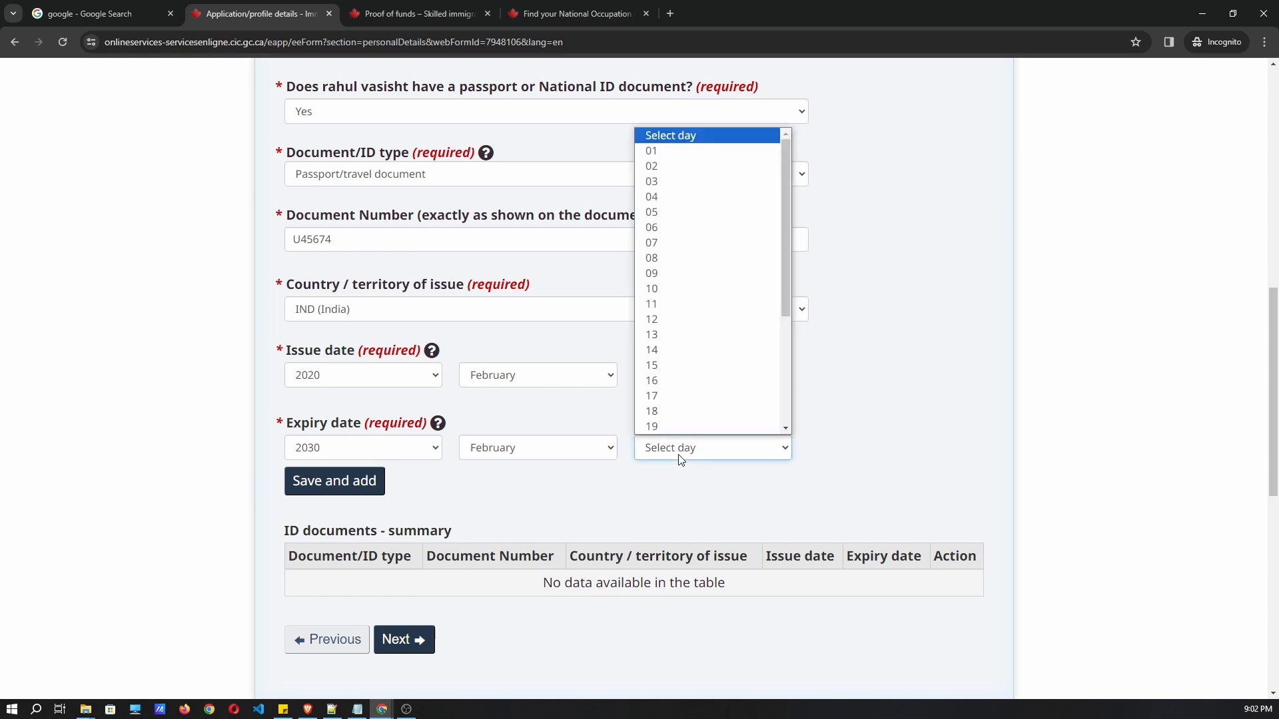
{"action": "left_click", "coordinate": [669, 188]}
{"action": "scroll", "coordinate": [365, 419], "scroll_direction": "down", "scroll_amount": 1}
{"action": "left_click", "coordinate": [345, 423]}
{"action": "scroll", "coordinate": [511, 460], "scroll_direction": "down", "scroll_amount": 1}
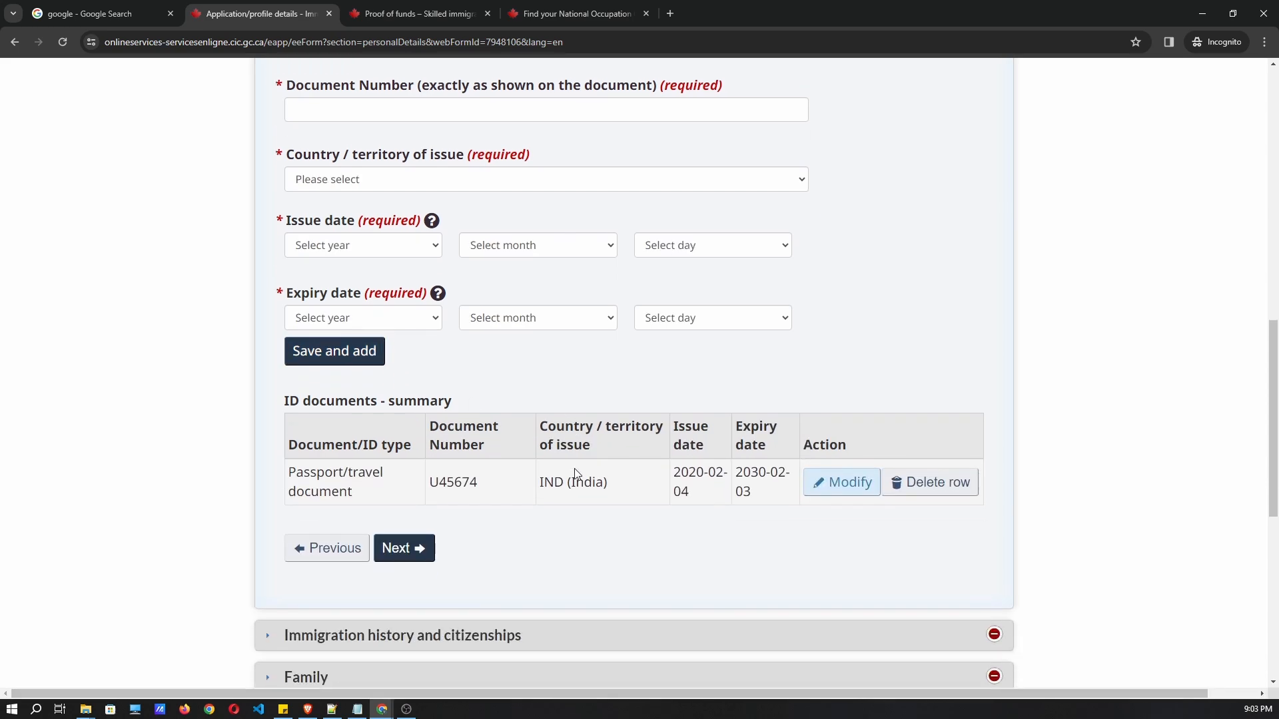
Choose India for both Country/territory of citizenship and Country of residence, then continue to Family.
{"action": "left_click", "coordinate": [392, 544]}
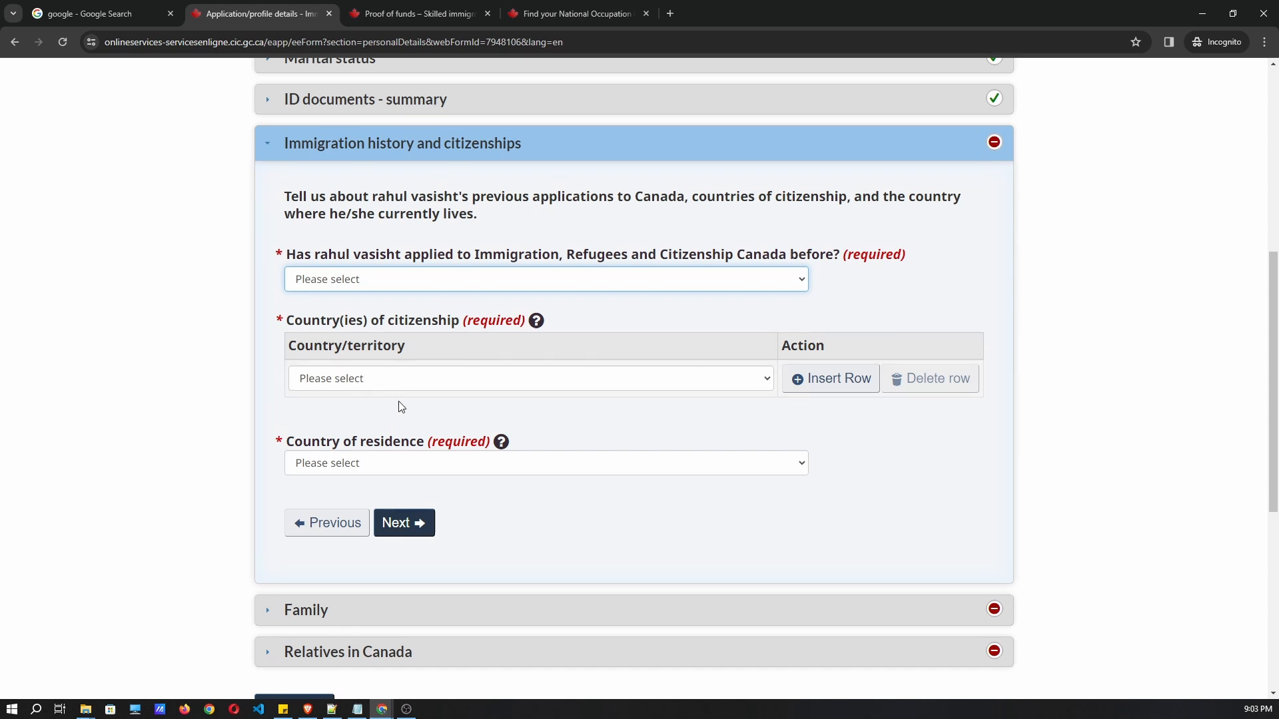
{"action": "left_click", "coordinate": [384, 384]}
{"action": "type", "text": "india"}
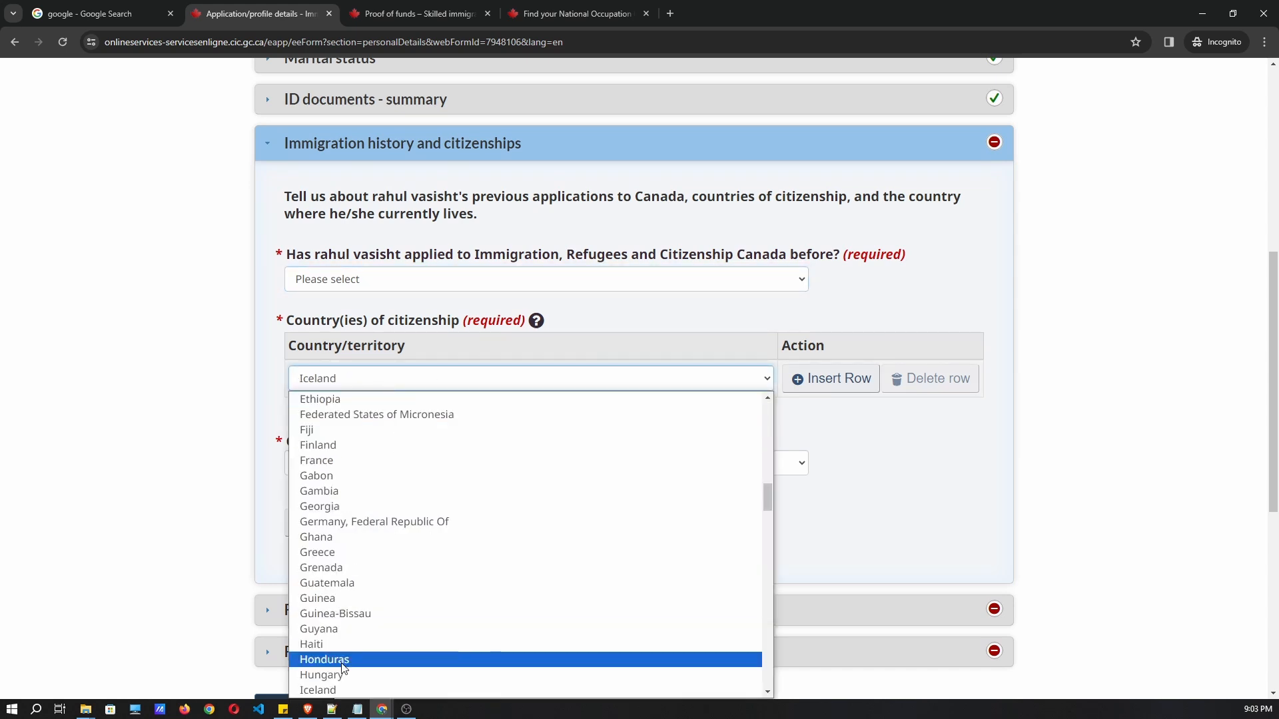
{"action": "left_click", "coordinate": [357, 673]}
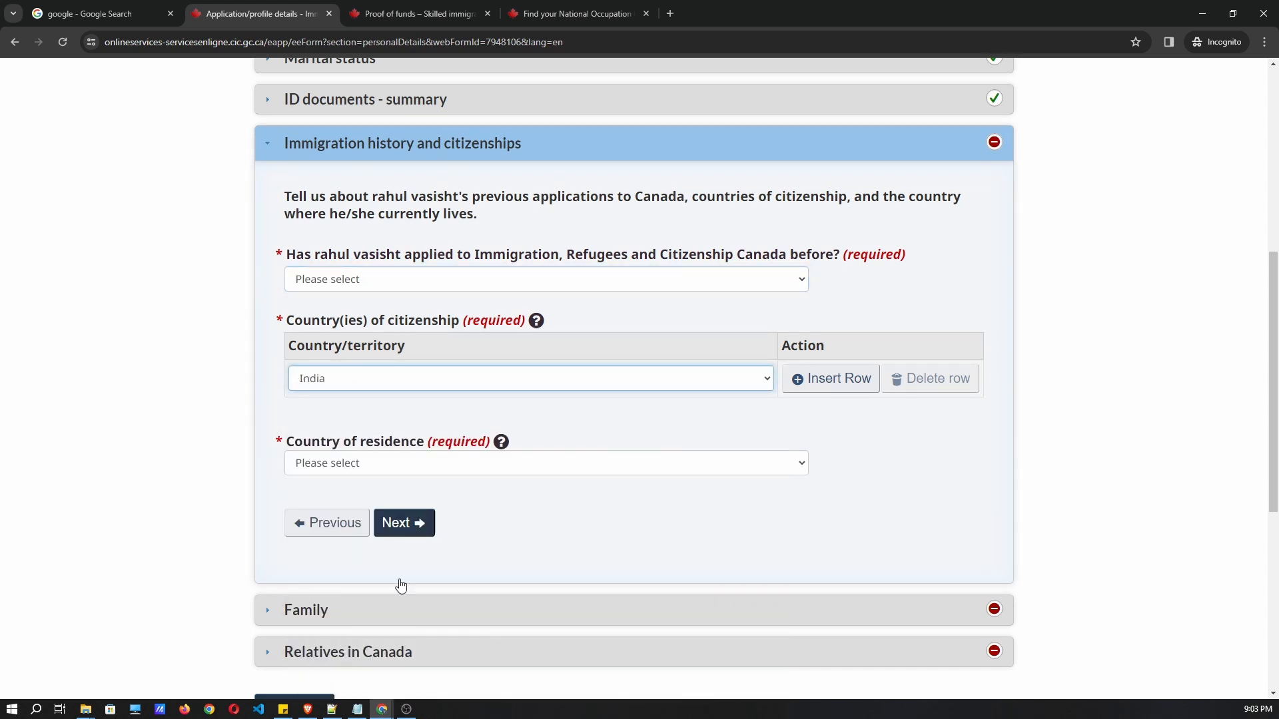
{"action": "scroll", "coordinate": [363, 622], "scroll_direction": "down", "scroll_amount": 1}
{"action": "left_click", "coordinate": [397, 404]}
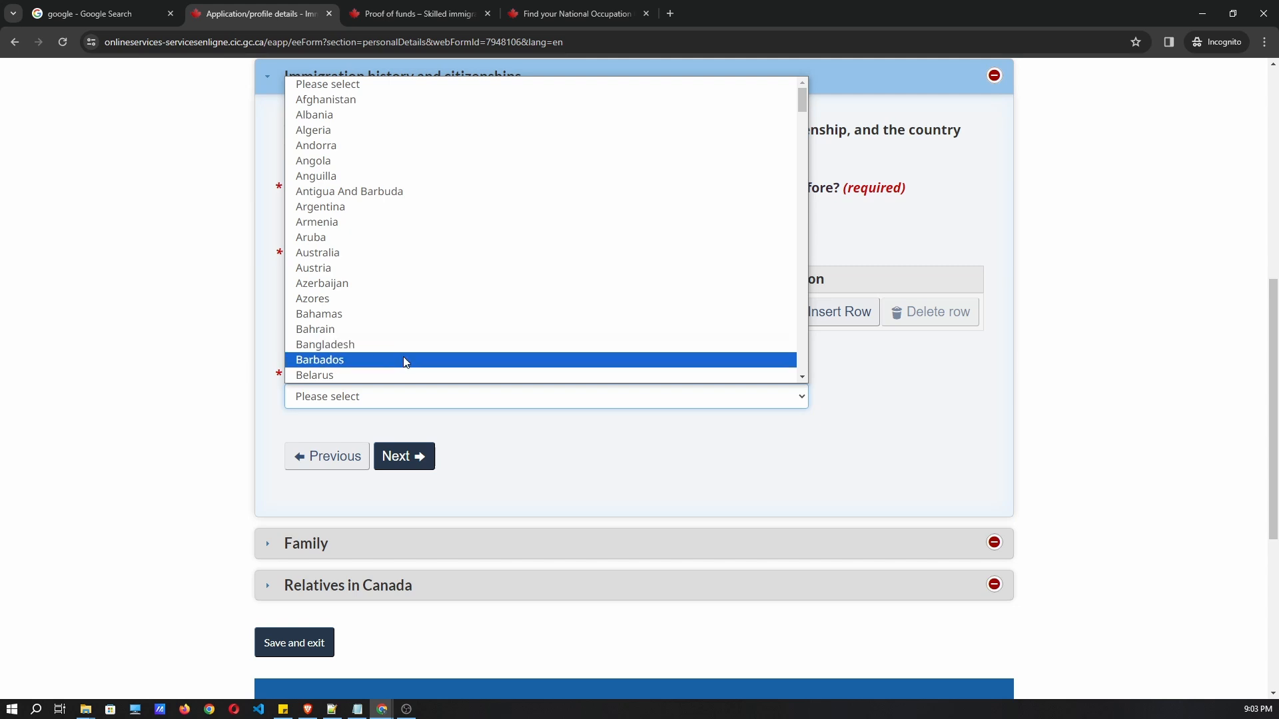
{"action": "type", "text": "i"}
{"action": "key", "text": "Down"}
{"action": "key", "text": "Down"}
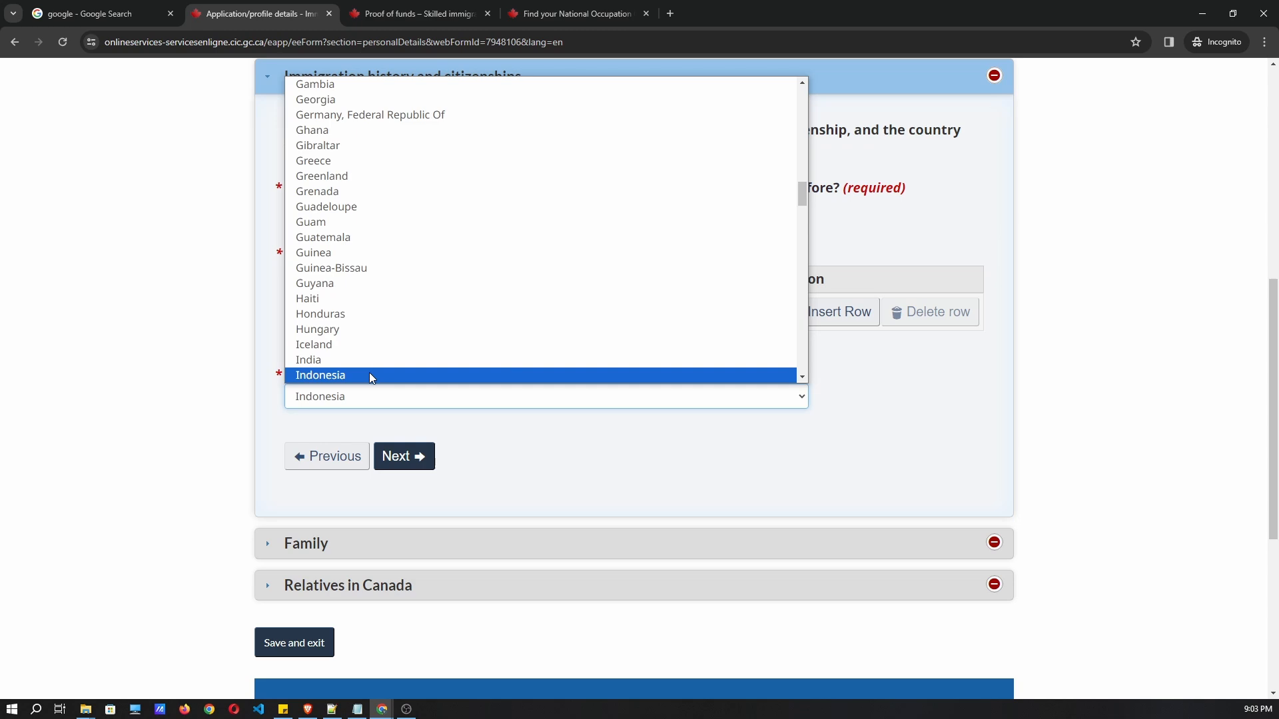
{"action": "left_click", "coordinate": [353, 362]}
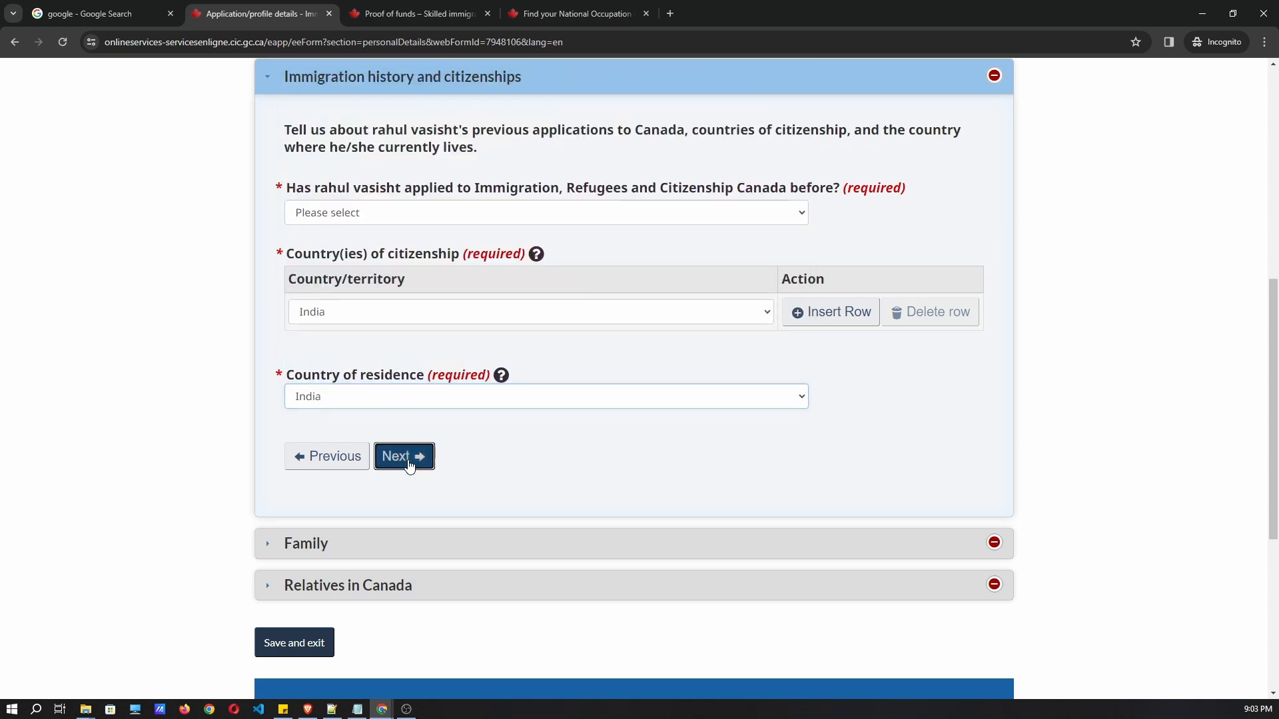
{"action": "left_click", "coordinate": [409, 457]}
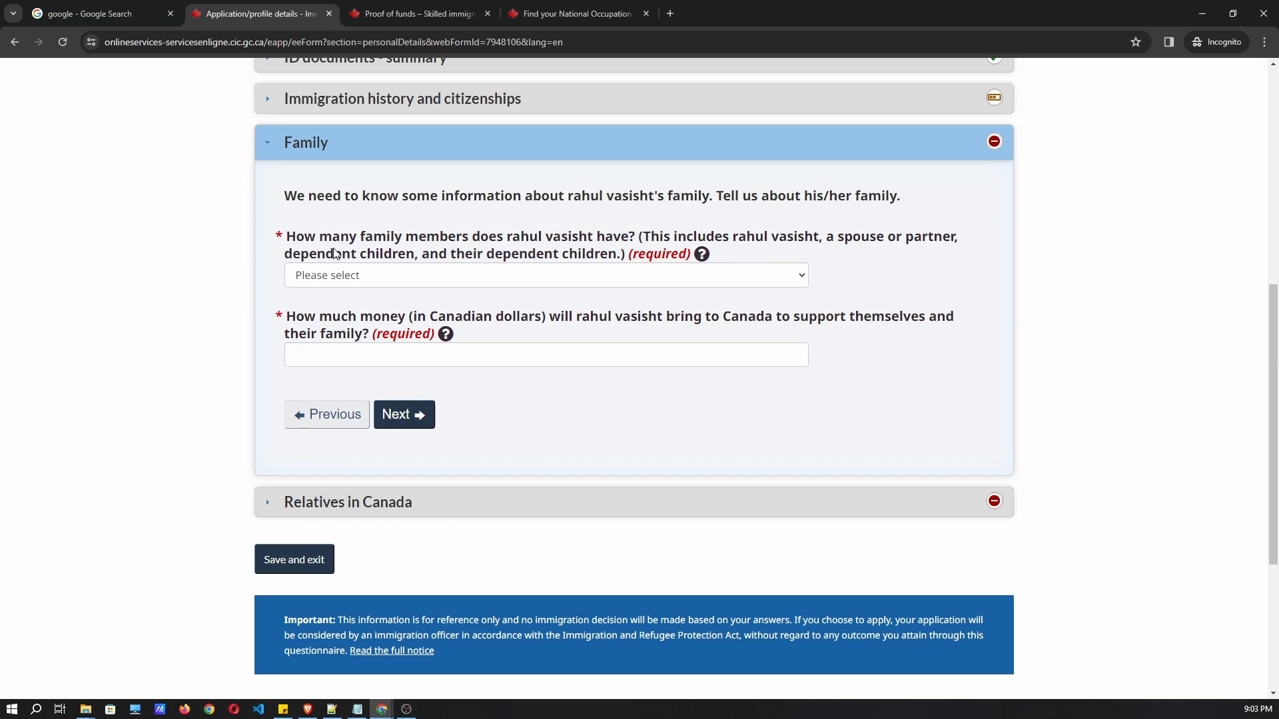
Set the number of family members to 2 and bring up the Proof of funds page.
{"action": "left_click_drag", "start_coordinate": [469, 237], "coordinate": [812, 237]}
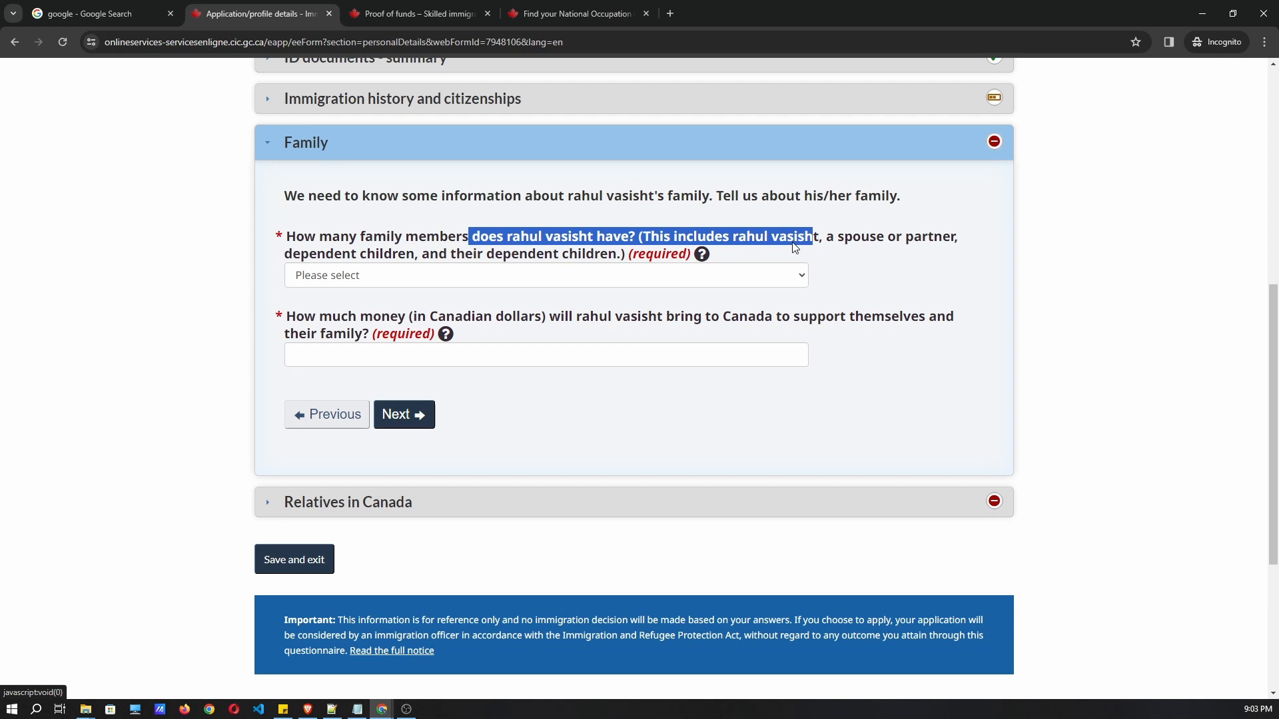
{"action": "left_click", "coordinate": [796, 248]}
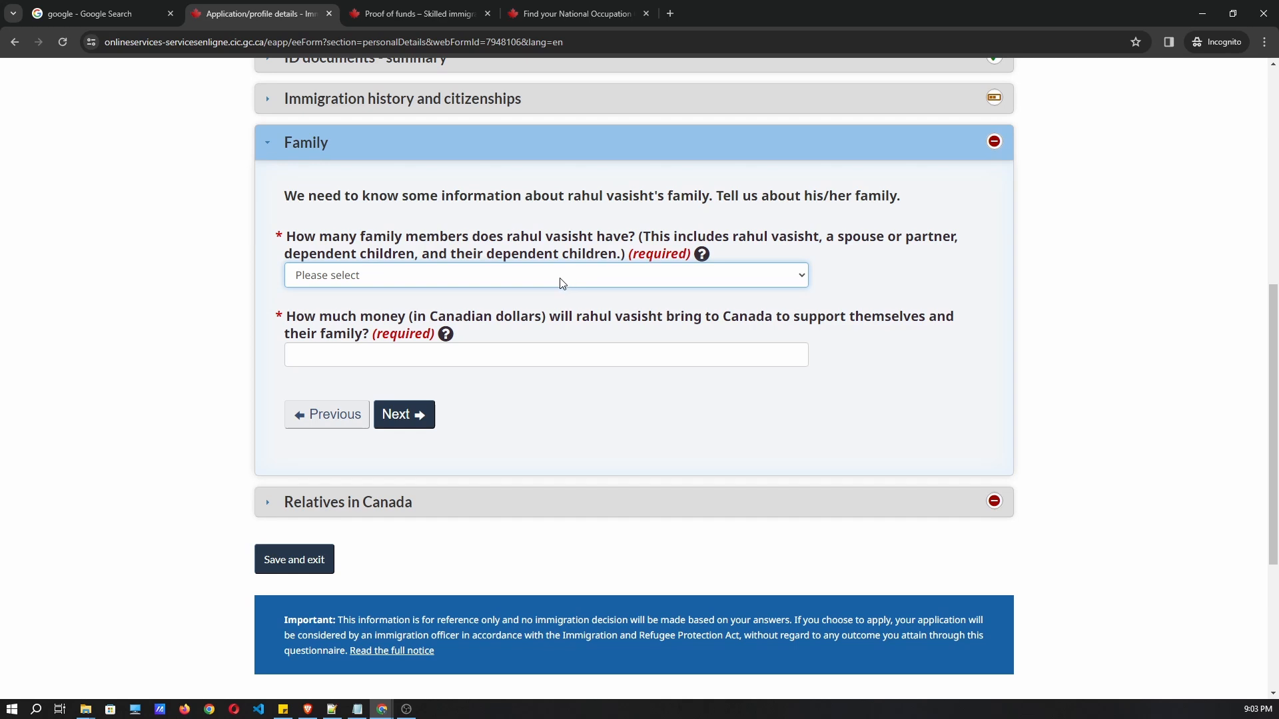
{"action": "left_click", "coordinate": [510, 279]}
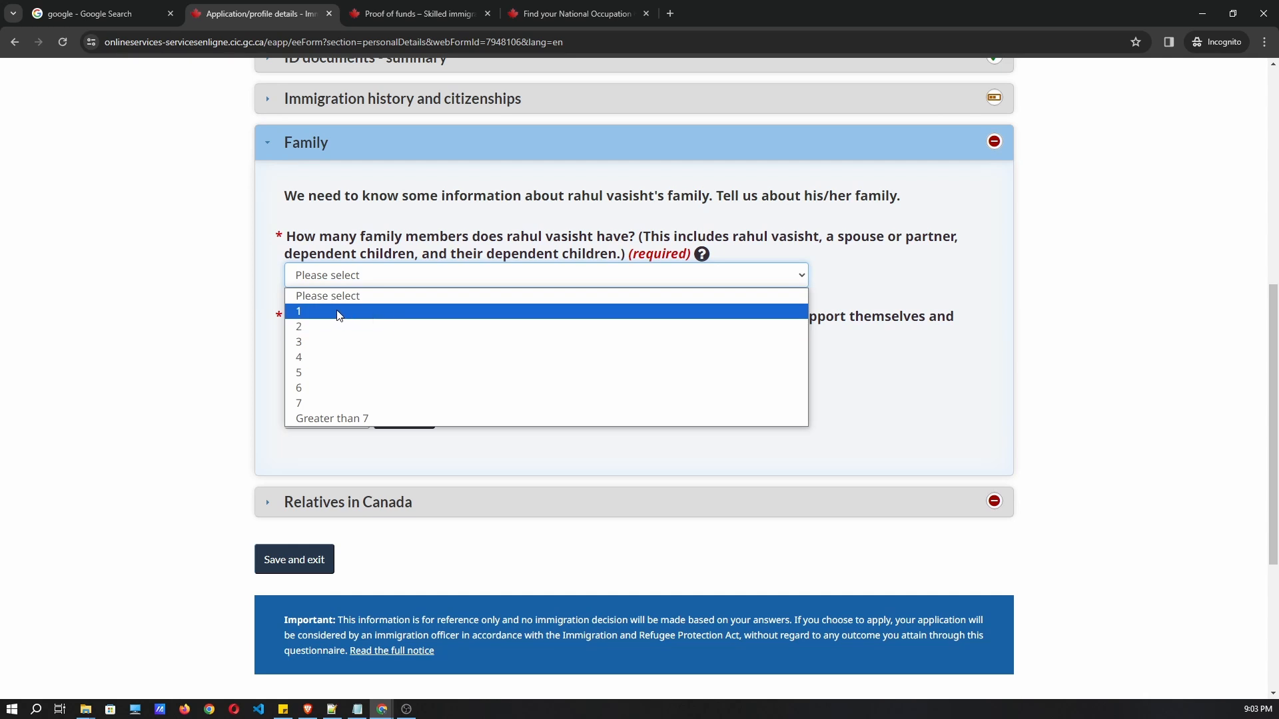
{"action": "left_click", "coordinate": [309, 330]}
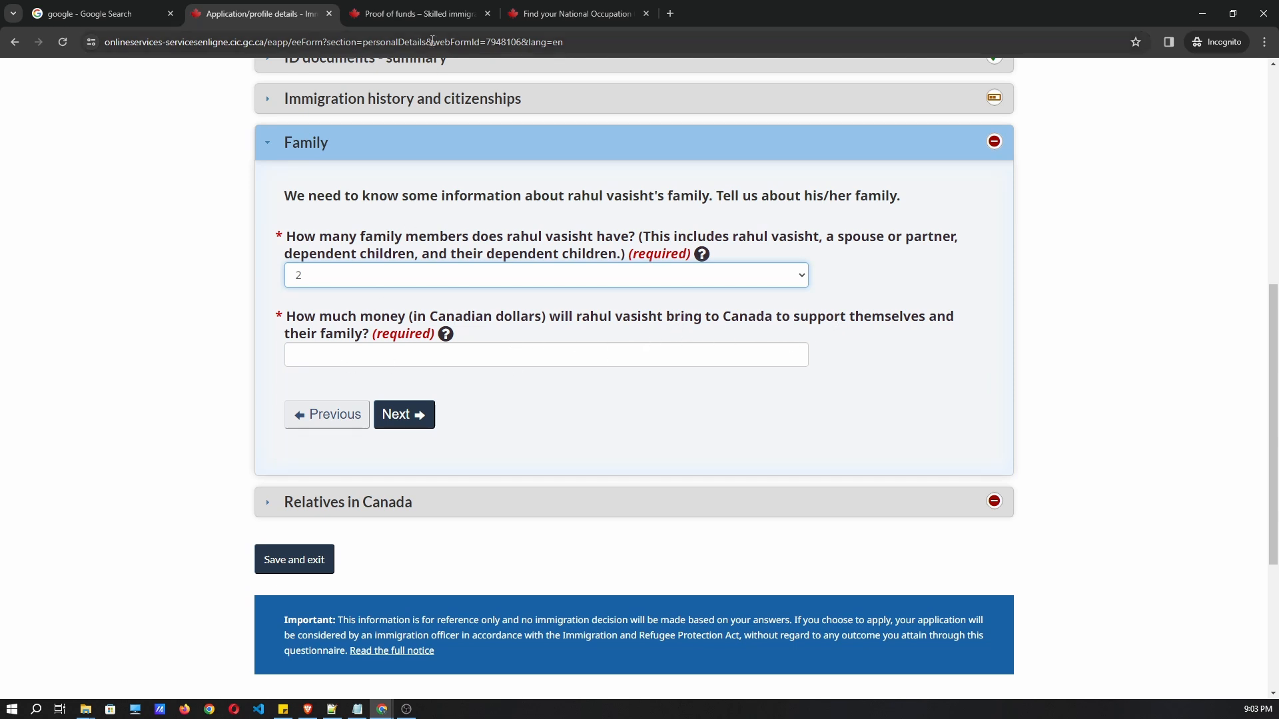
{"action": "left_click", "coordinate": [422, 19]}
{"action": "left_click", "coordinate": [529, 18]}
Highlight the $17,127 two-member minimum in the funds table and return to the money field.
{"action": "left_click", "coordinate": [422, 14]}
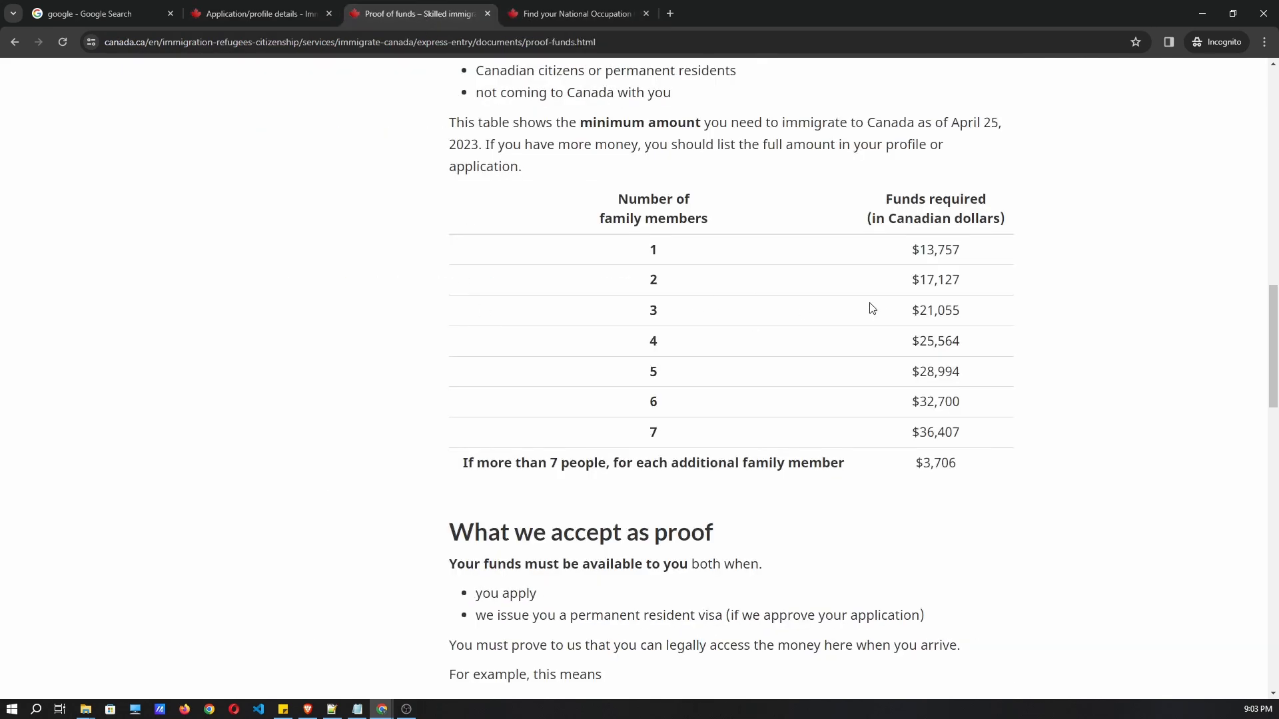
{"action": "left_click_drag", "start_coordinate": [969, 277], "coordinate": [907, 277]}
{"action": "left_click_drag", "start_coordinate": [971, 288], "coordinate": [919, 283]}
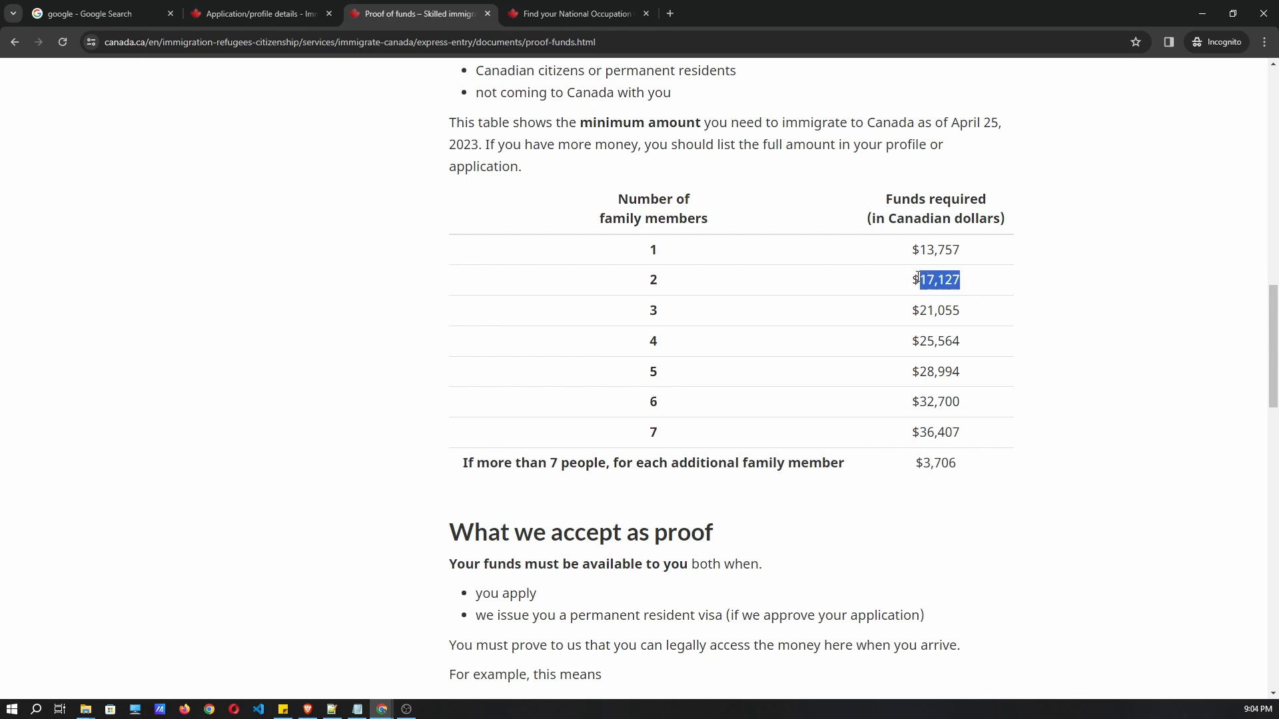
{"action": "left_click", "coordinate": [260, 11]}
{"action": "left_click", "coordinate": [490, 358]}
Enter 18000 as settlement funds and read the help about relatives in Canada.
{"action": "type", "text": "18000"}
{"action": "left_click", "coordinate": [412, 418]}
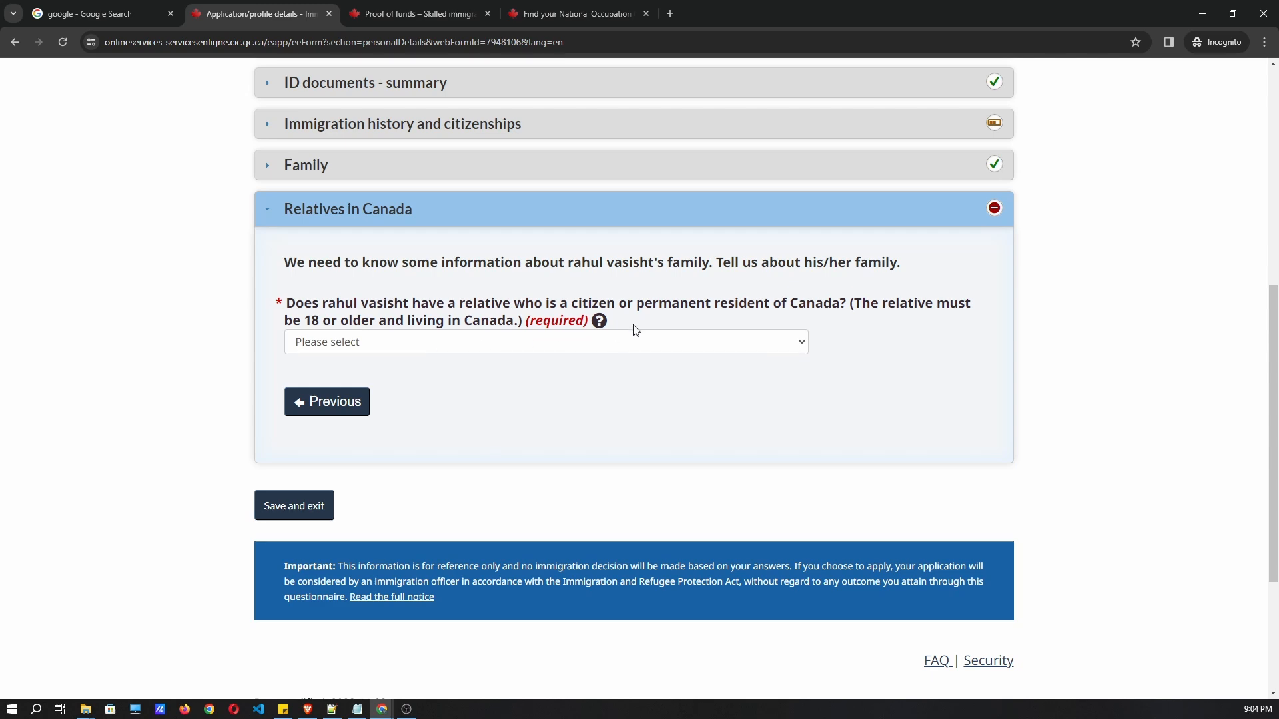
{"action": "left_click", "coordinate": [599, 321]}
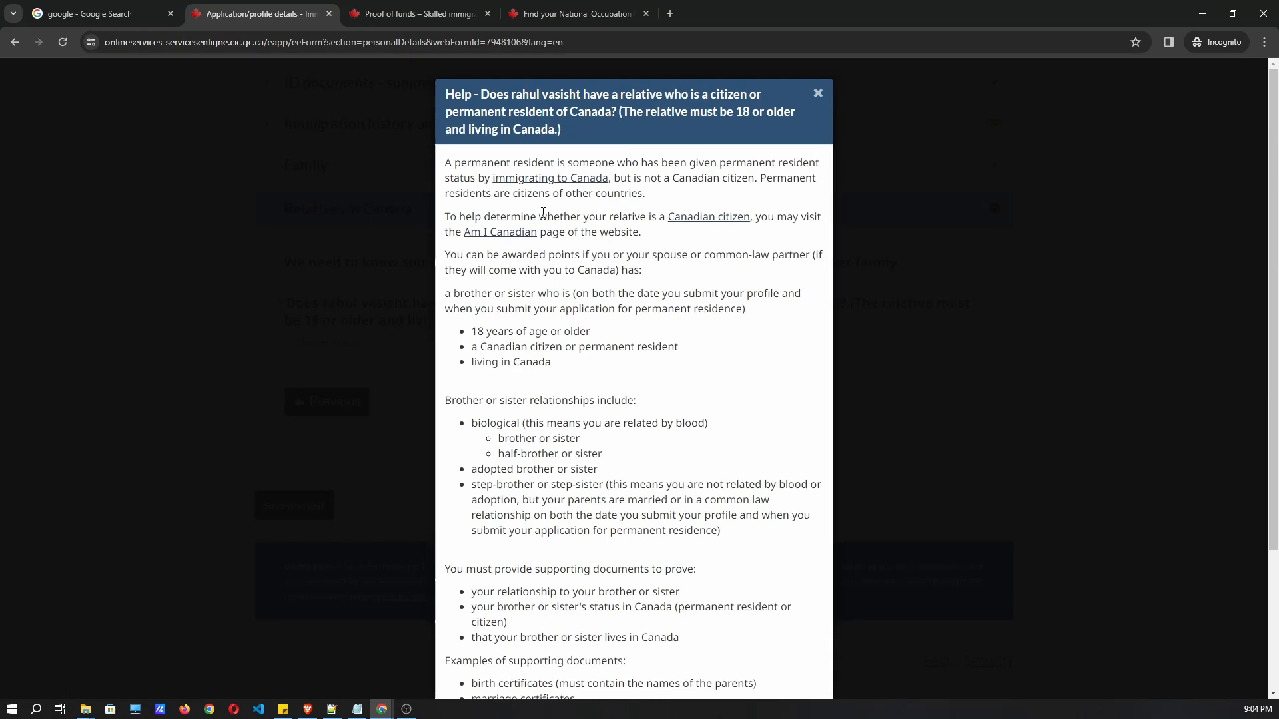
{"action": "scroll", "coordinate": [702, 404], "scroll_direction": "down", "scroll_amount": 1}
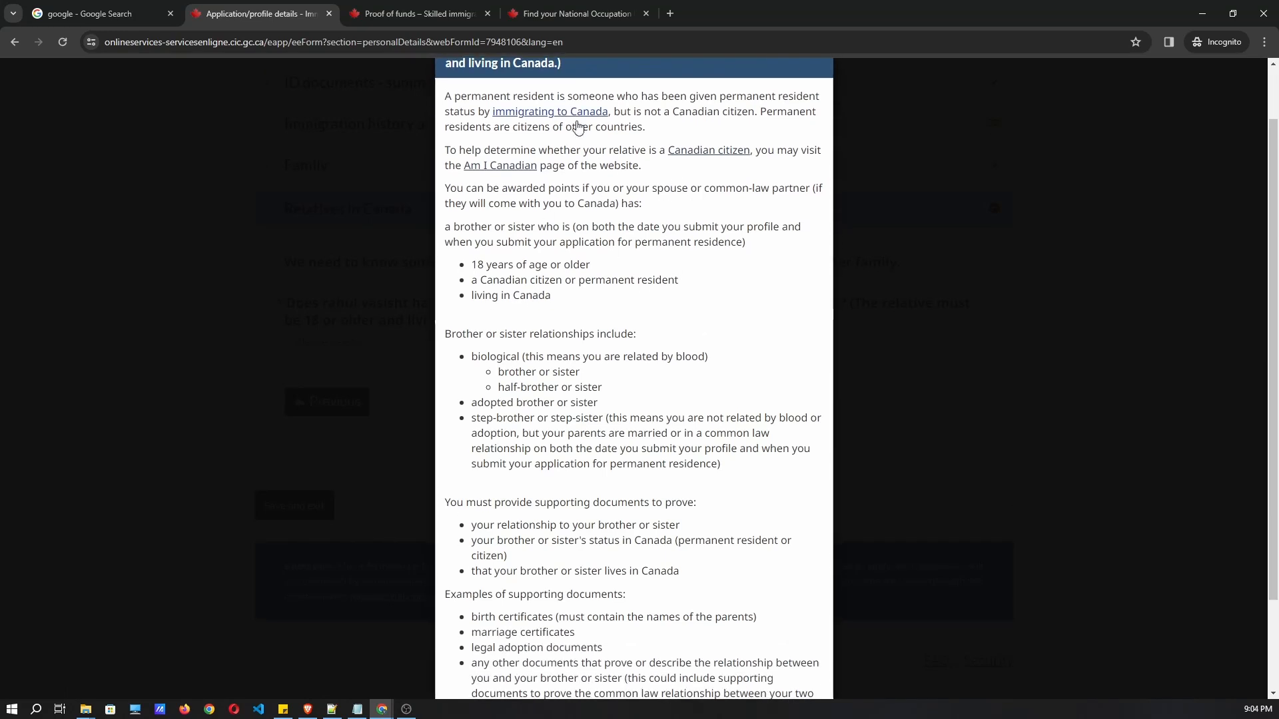
{"action": "scroll", "coordinate": [531, 169], "scroll_direction": "up", "scroll_amount": 1}
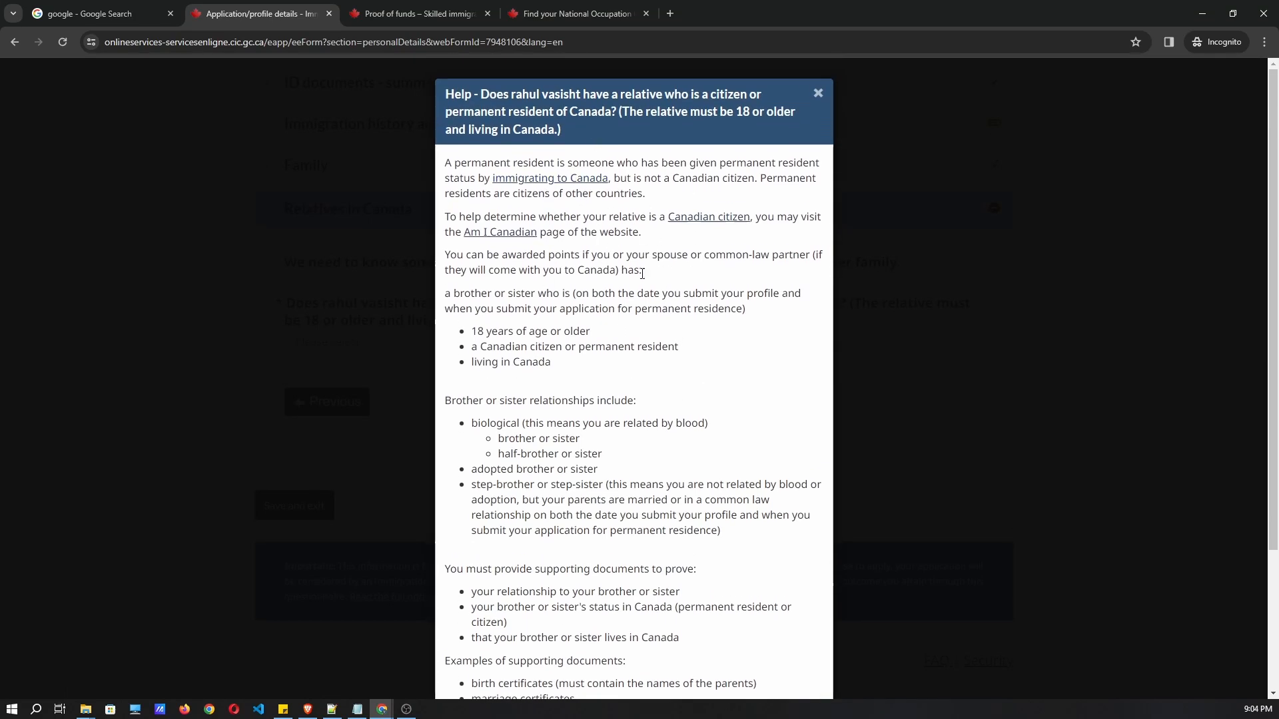
{"action": "scroll", "coordinate": [632, 264], "scroll_direction": "down", "scroll_amount": 3}
{"action": "scroll", "coordinate": [757, 253], "scroll_direction": "up", "scroll_amount": 4}
{"action": "left_click", "coordinate": [818, 97]}
Answer No to relatives in Canada and save back to the profile checklist.
{"action": "left_click", "coordinate": [370, 345]}
{"action": "left_click", "coordinate": [357, 391]}
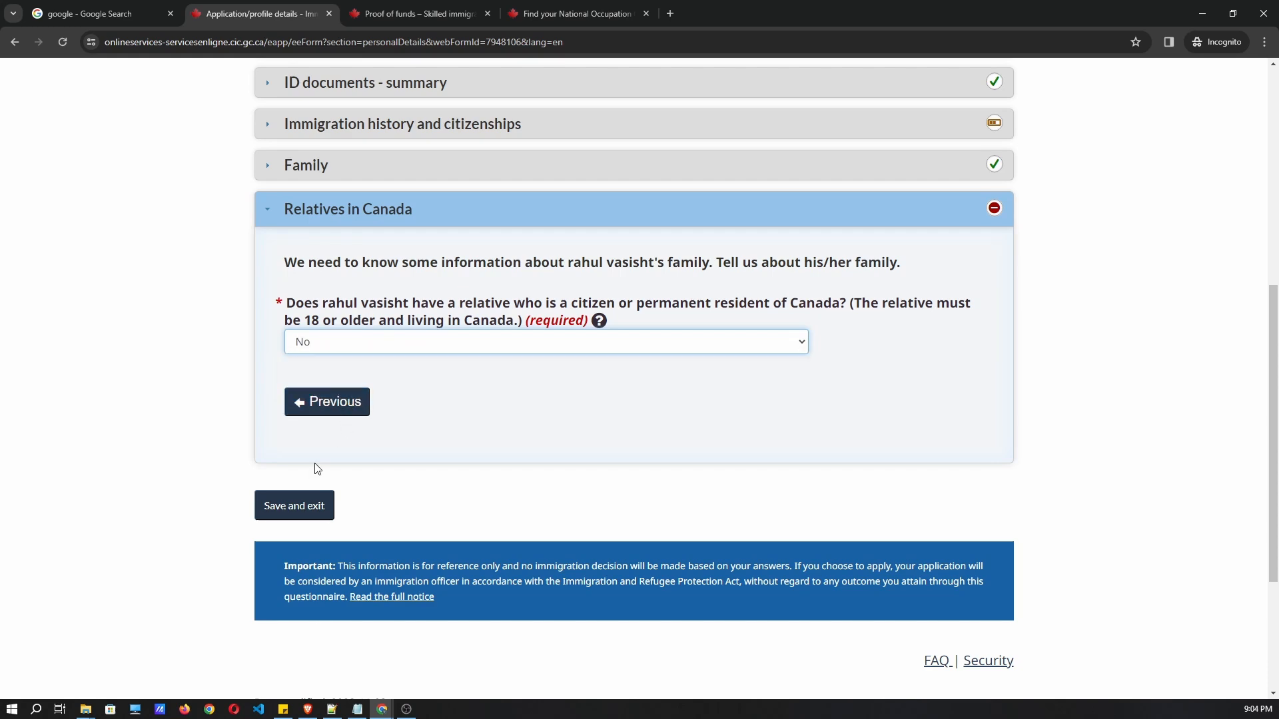
{"action": "left_click", "coordinate": [318, 501]}
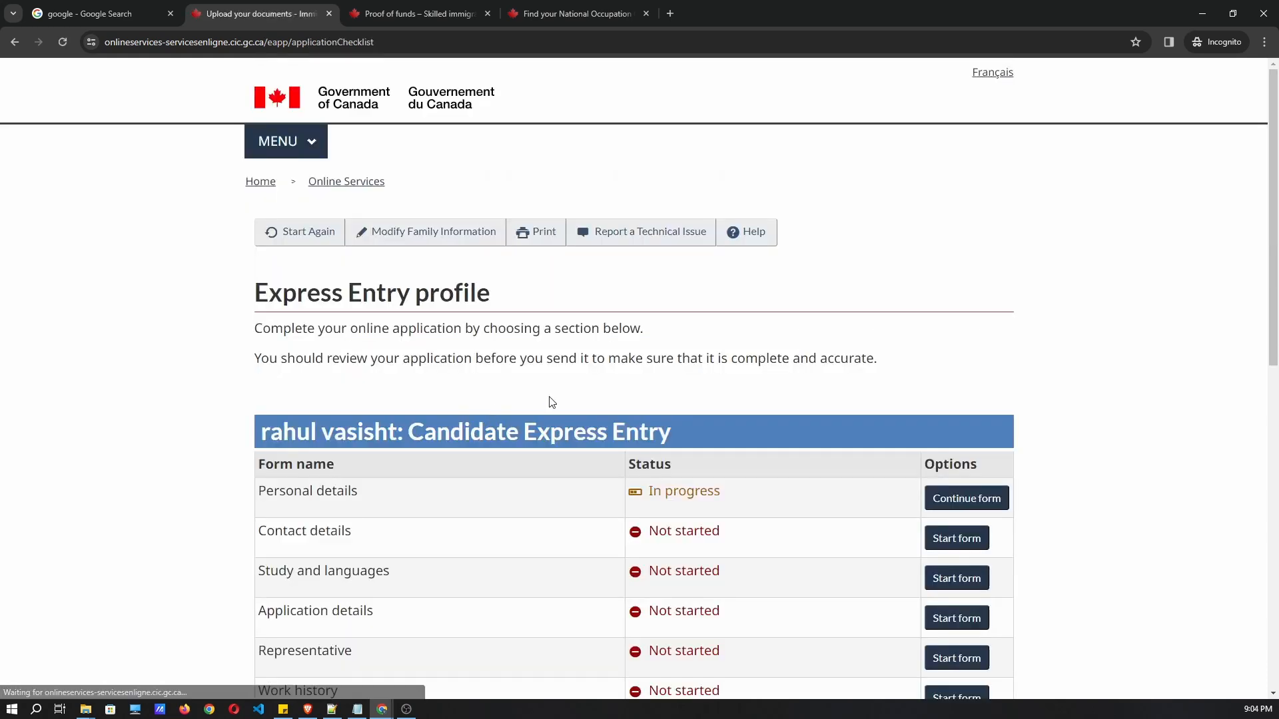
Reopen the In progress Personal details form from the checklist.
{"action": "scroll", "coordinate": [509, 407], "scroll_direction": "down", "scroll_amount": 2}
{"action": "left_click_drag", "start_coordinate": [759, 360], "coordinate": [645, 361]}
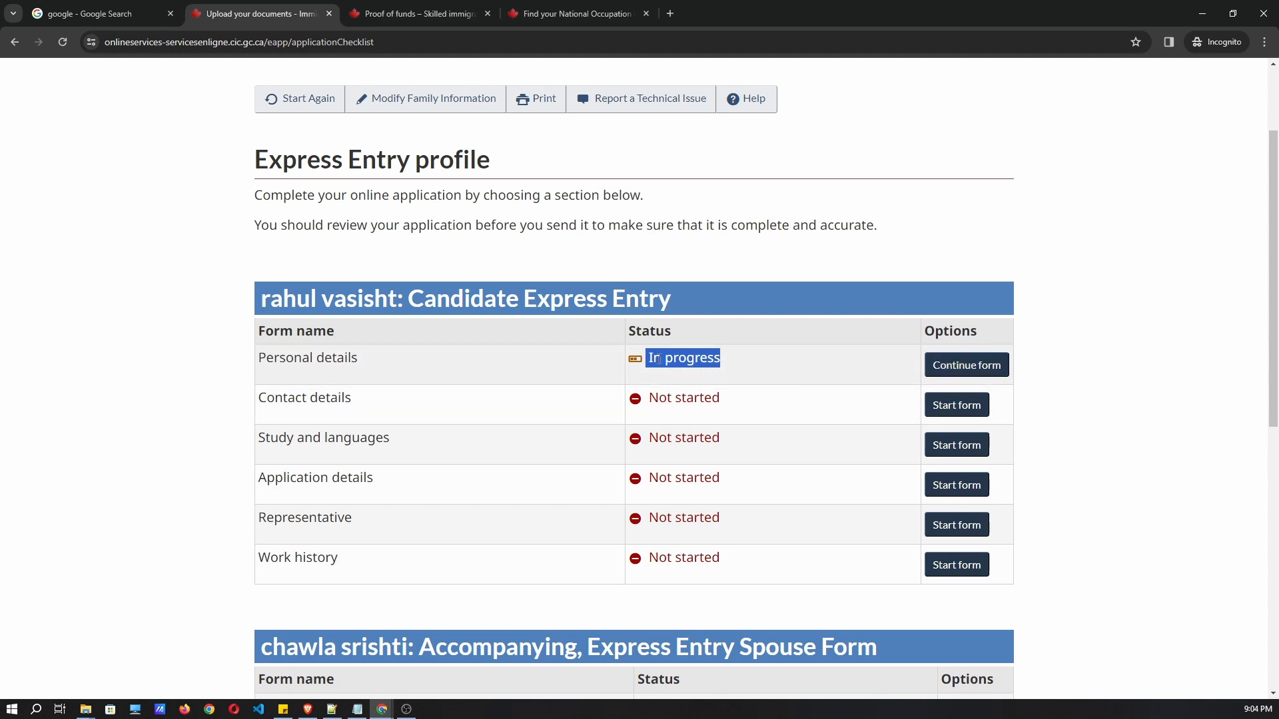
{"action": "left_click", "coordinate": [653, 360]}
{"action": "left_click_drag", "start_coordinate": [736, 369], "coordinate": [647, 362]}
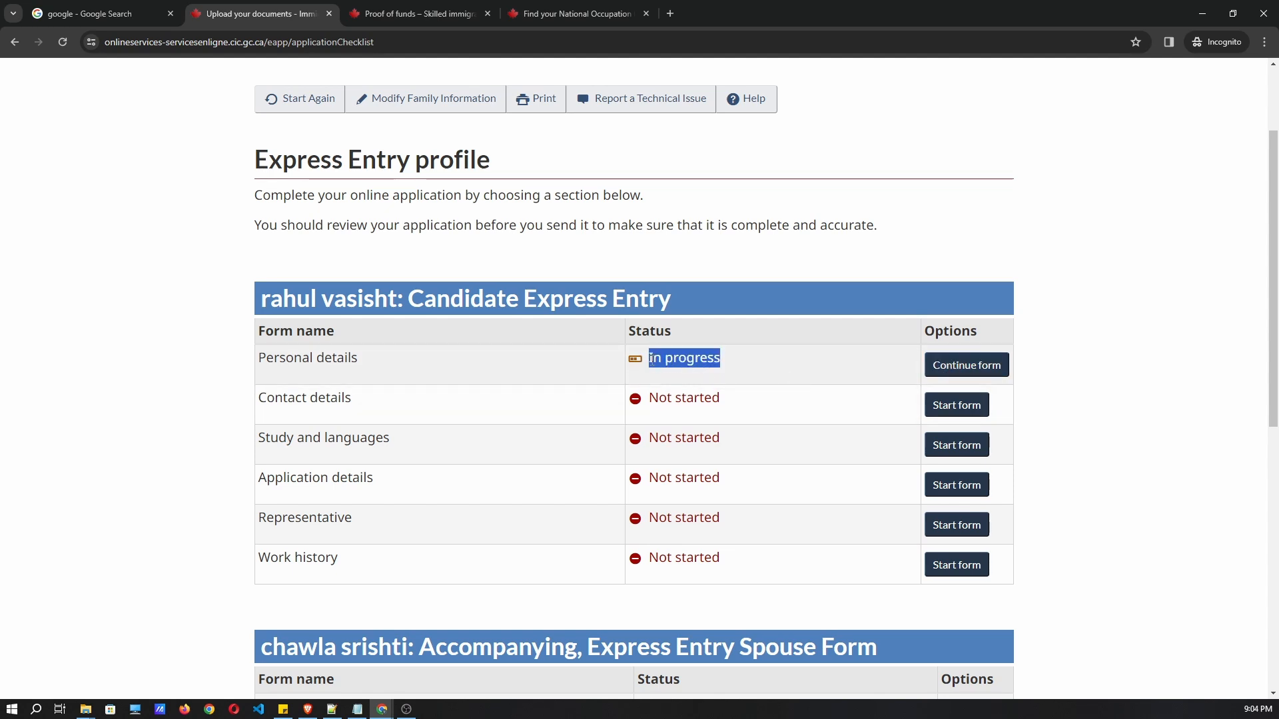
{"action": "left_click", "coordinate": [964, 369]}
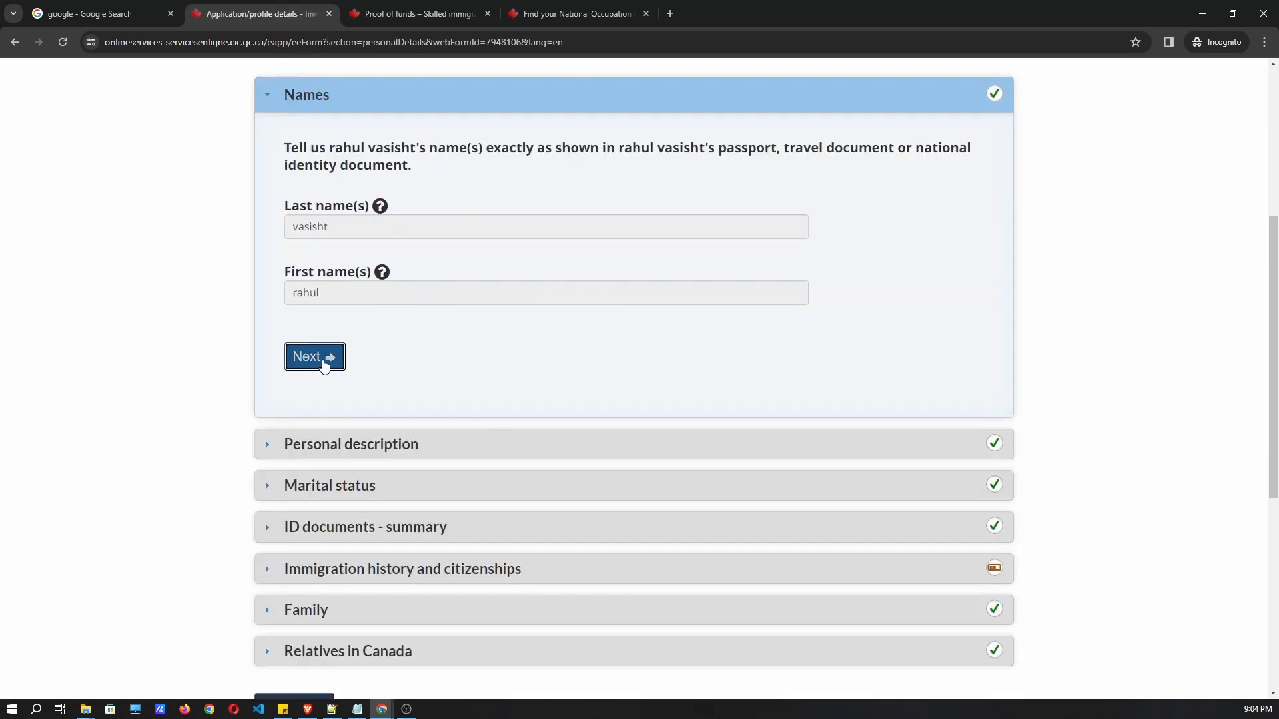
Move past the Names, Personal description and Marital status sections.
{"action": "left_click", "coordinate": [325, 363]}
{"action": "scroll", "coordinate": [460, 387], "scroll_direction": "down", "scroll_amount": 2}
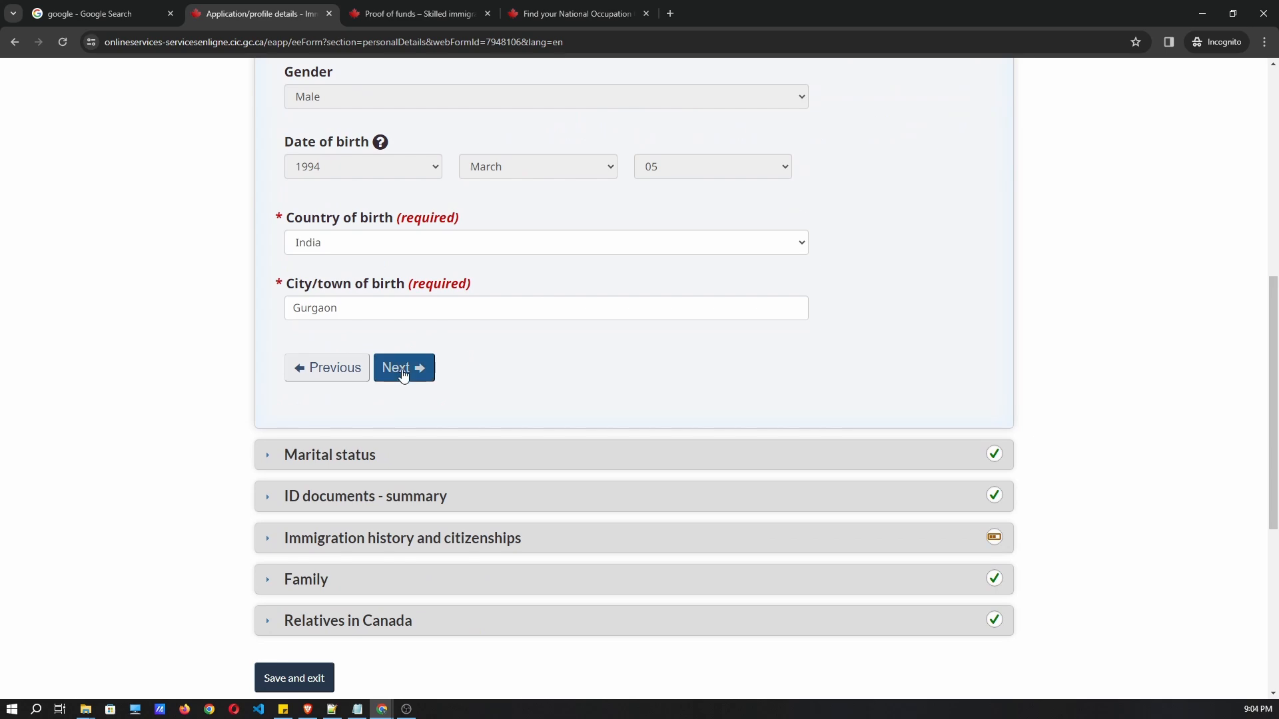
{"action": "left_click", "coordinate": [409, 370]}
{"action": "scroll", "coordinate": [491, 337], "scroll_direction": "up", "scroll_amount": 2}
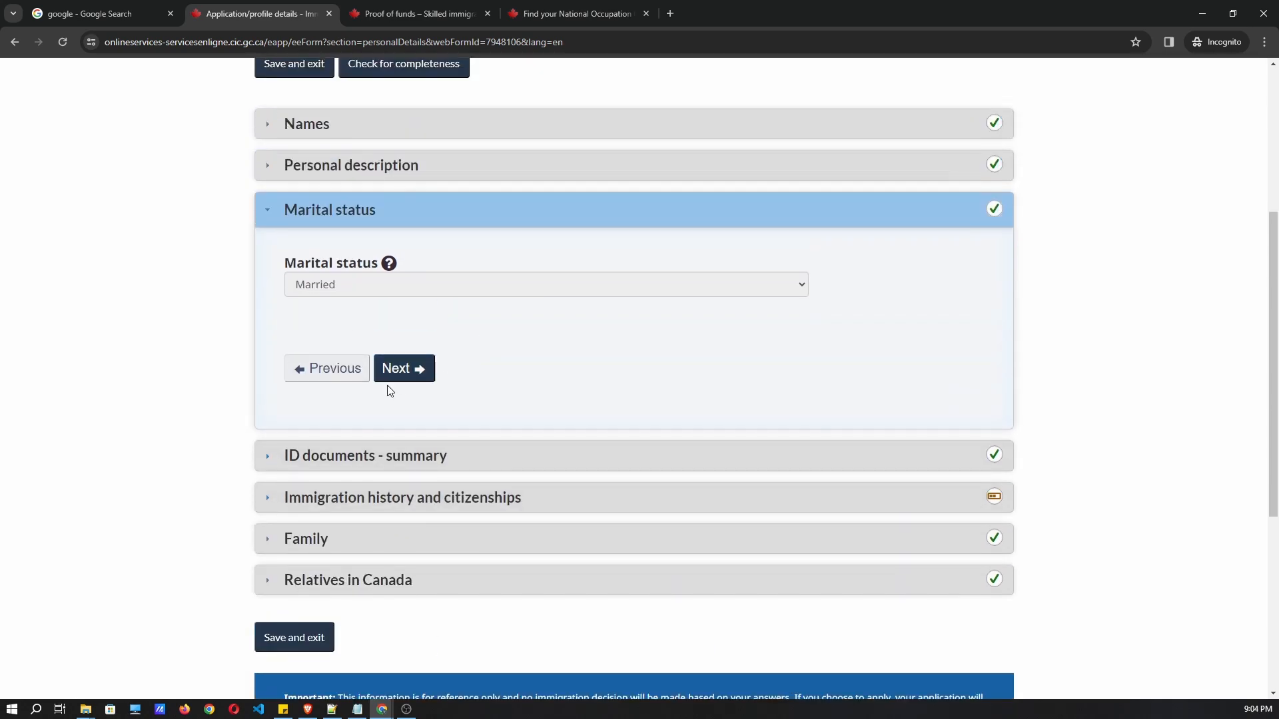
{"action": "left_click", "coordinate": [391, 380]}
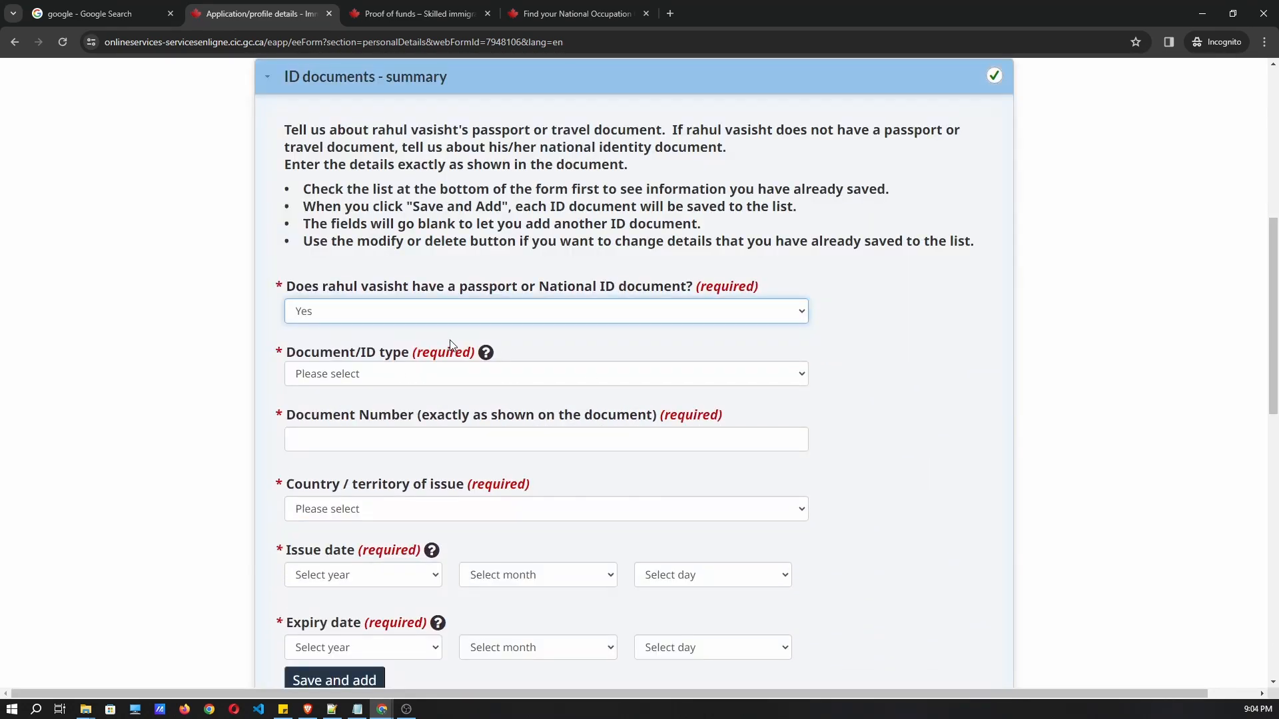
{"action": "scroll", "coordinate": [426, 333], "scroll_direction": "down", "scroll_amount": 1}
Keep Passport/travel document as the document type and delete the stray 'u4' document number.
{"action": "left_click", "coordinate": [377, 308]}
{"action": "left_click", "coordinate": [378, 343]}
{"action": "left_click", "coordinate": [754, 383]}
{"action": "left_click", "coordinate": [377, 371]}
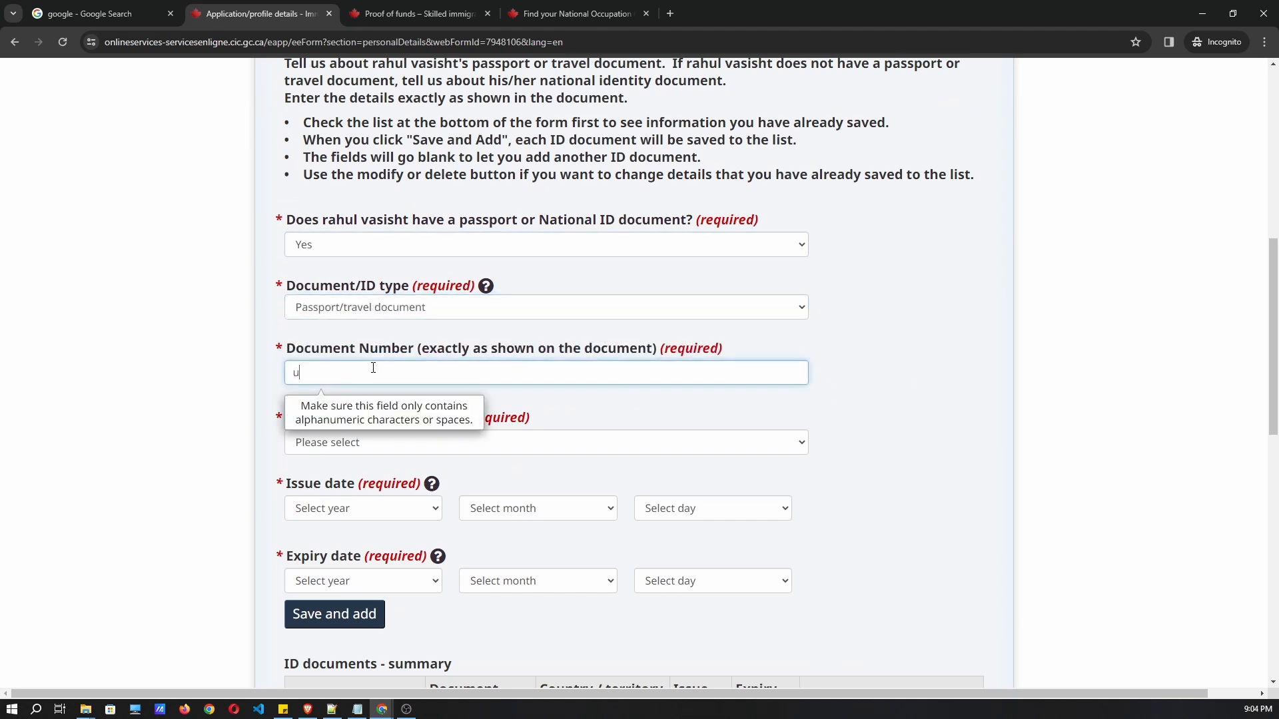
{"action": "left_click", "coordinate": [891, 414]}
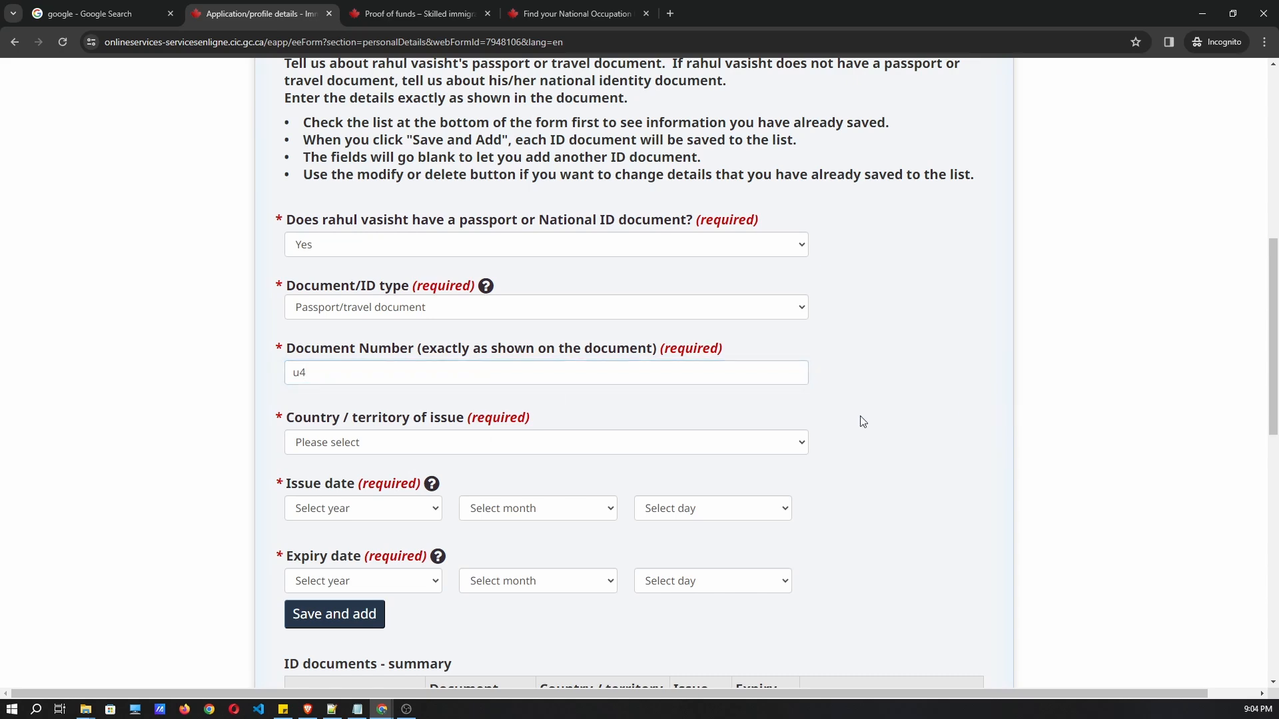
{"action": "scroll", "coordinate": [488, 414], "scroll_direction": "down", "scroll_amount": 4}
{"action": "scroll", "coordinate": [373, 466], "scroll_direction": "up", "scroll_amount": 4}
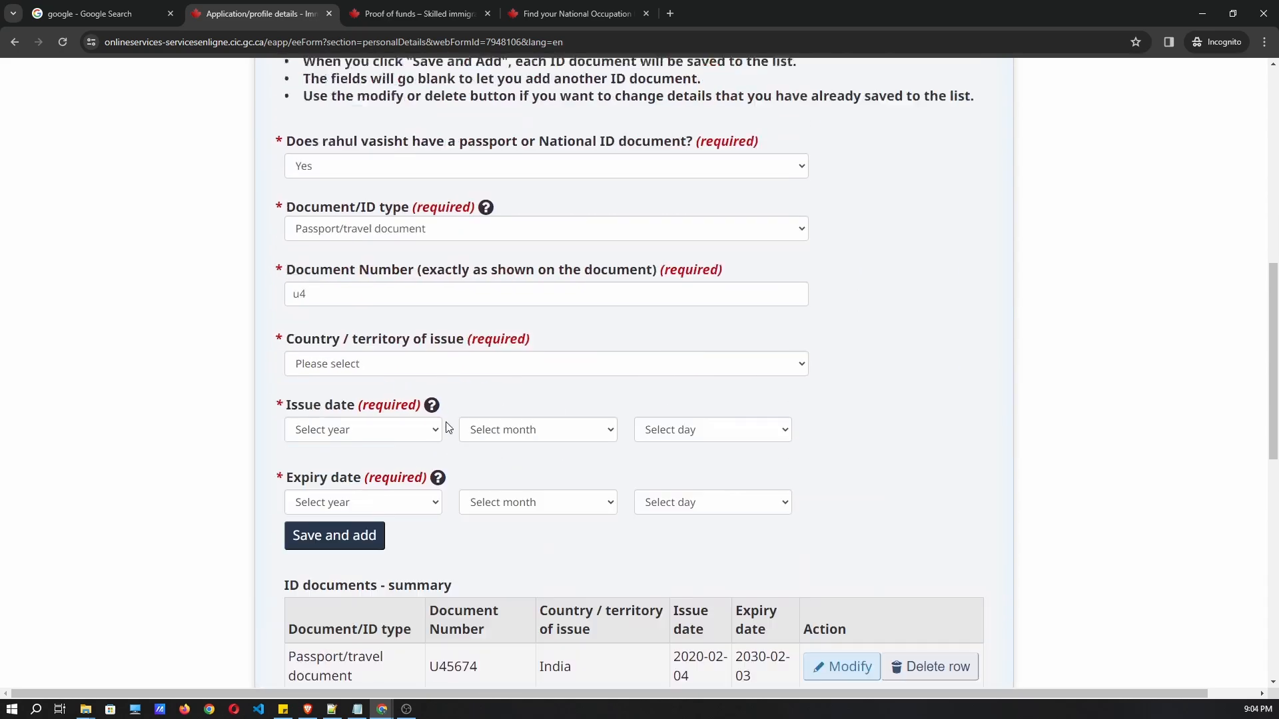
{"action": "double_click", "coordinate": [357, 371]}
{"action": "key", "text": "BackSpace"}
{"action": "left_click", "coordinate": [156, 322]}
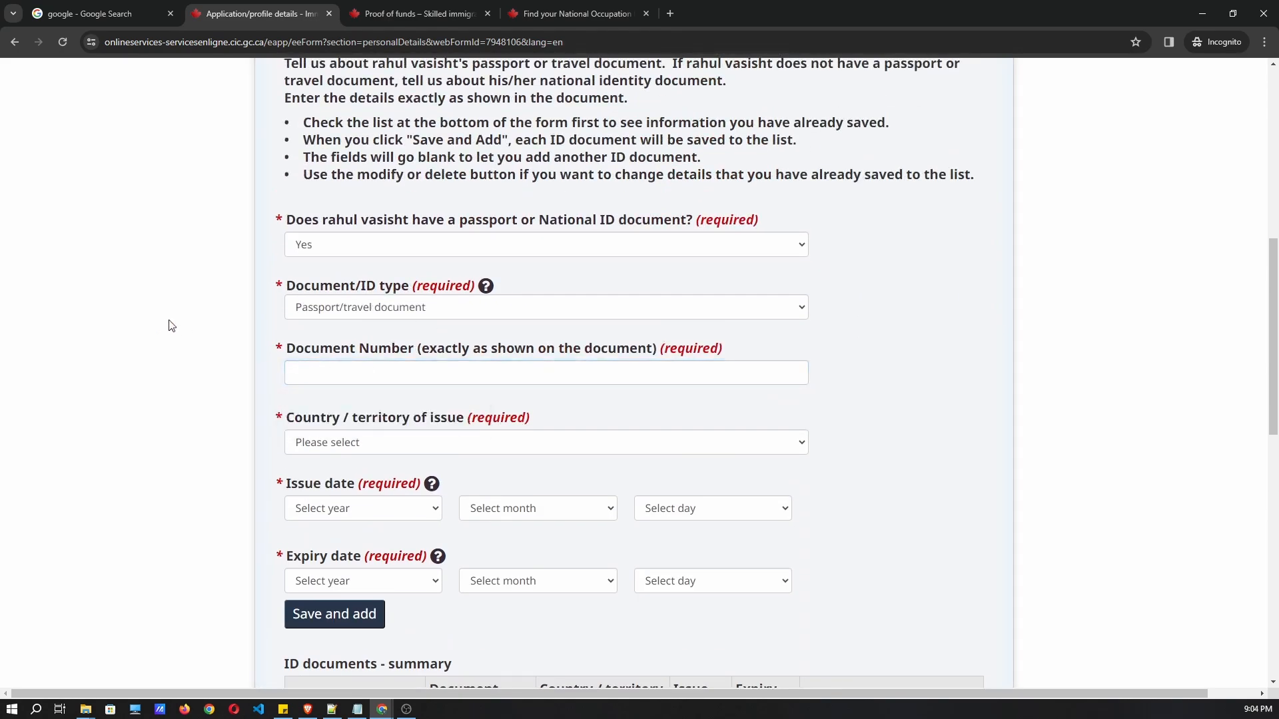
{"action": "scroll", "coordinate": [251, 362], "scroll_direction": "down", "scroll_amount": 5}
Answer No to previous applications in Immigration history and citizenships.
{"action": "left_click", "coordinate": [401, 480]}
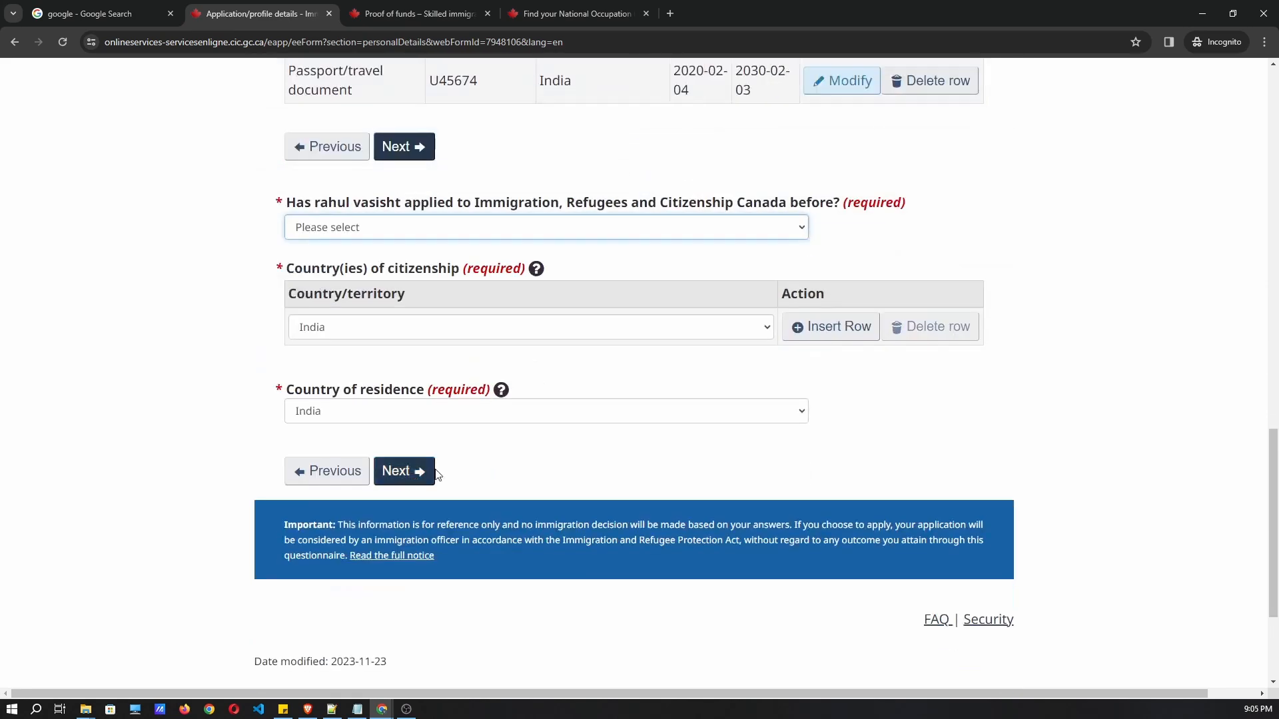
{"action": "scroll", "coordinate": [405, 371], "scroll_direction": "up", "scroll_amount": 1}
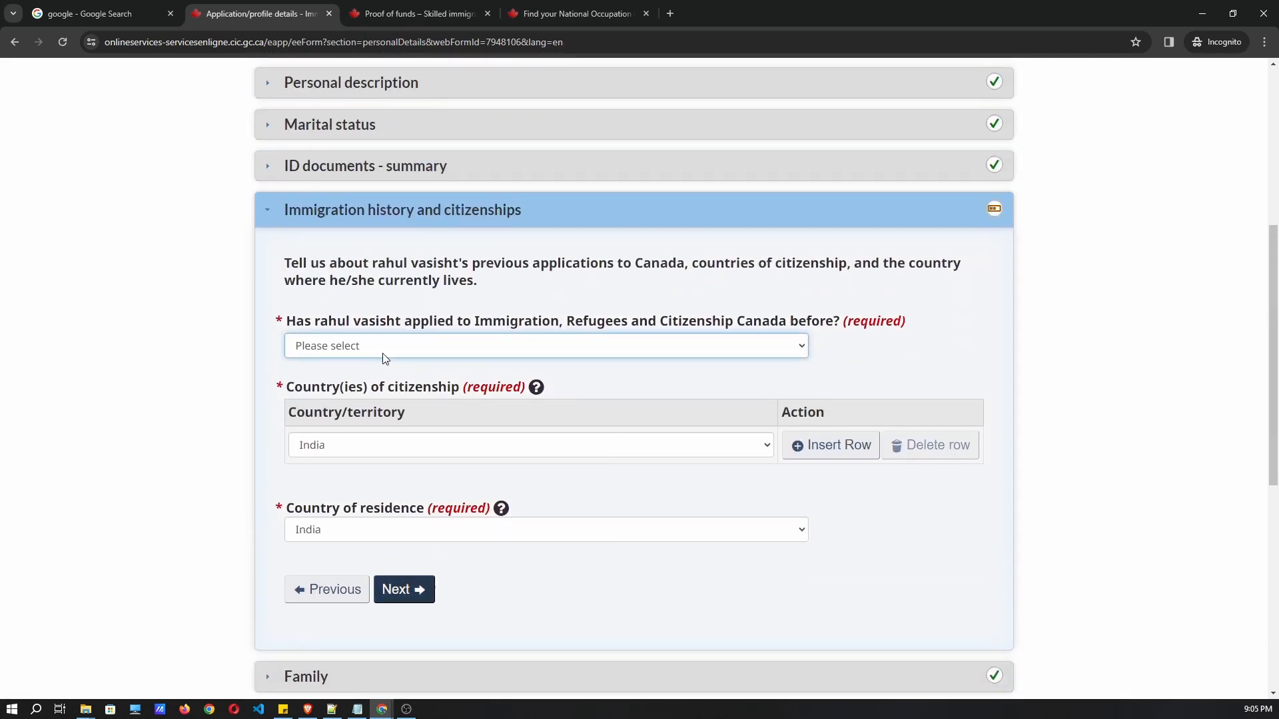
{"action": "left_click", "coordinate": [383, 353]}
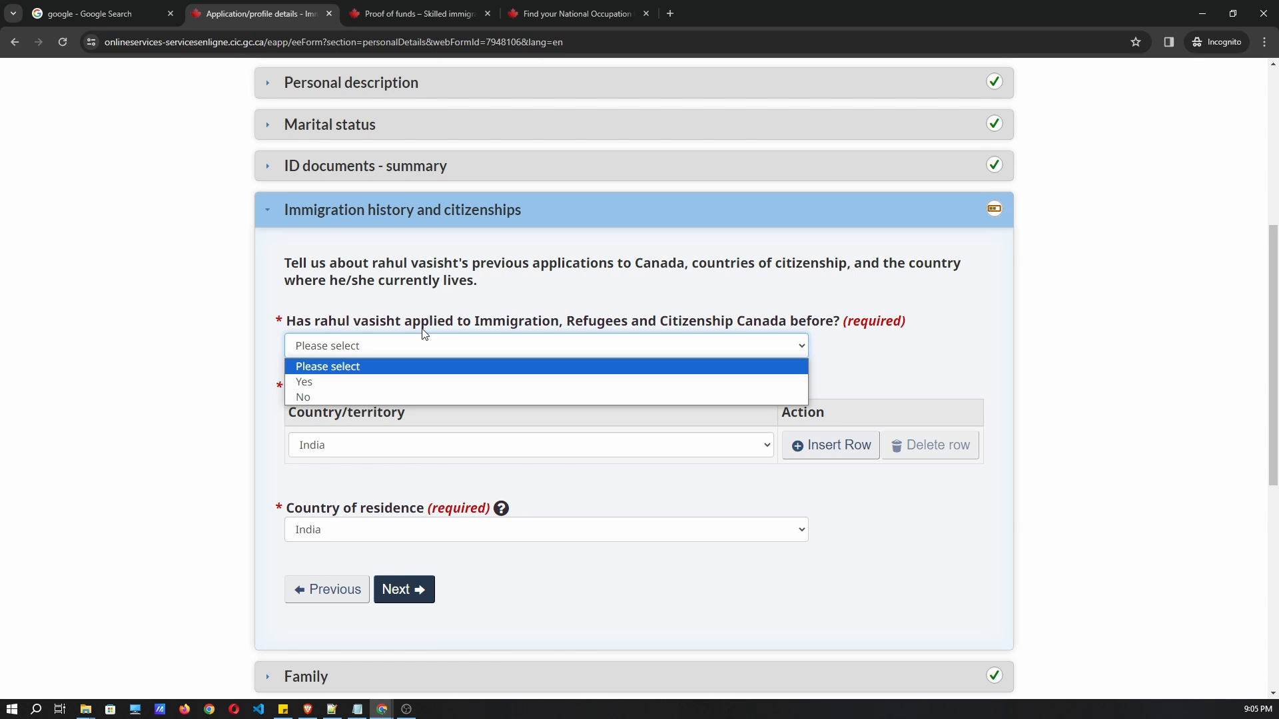
{"action": "left_click", "coordinate": [379, 329]}
{"action": "left_click", "coordinate": [371, 341]}
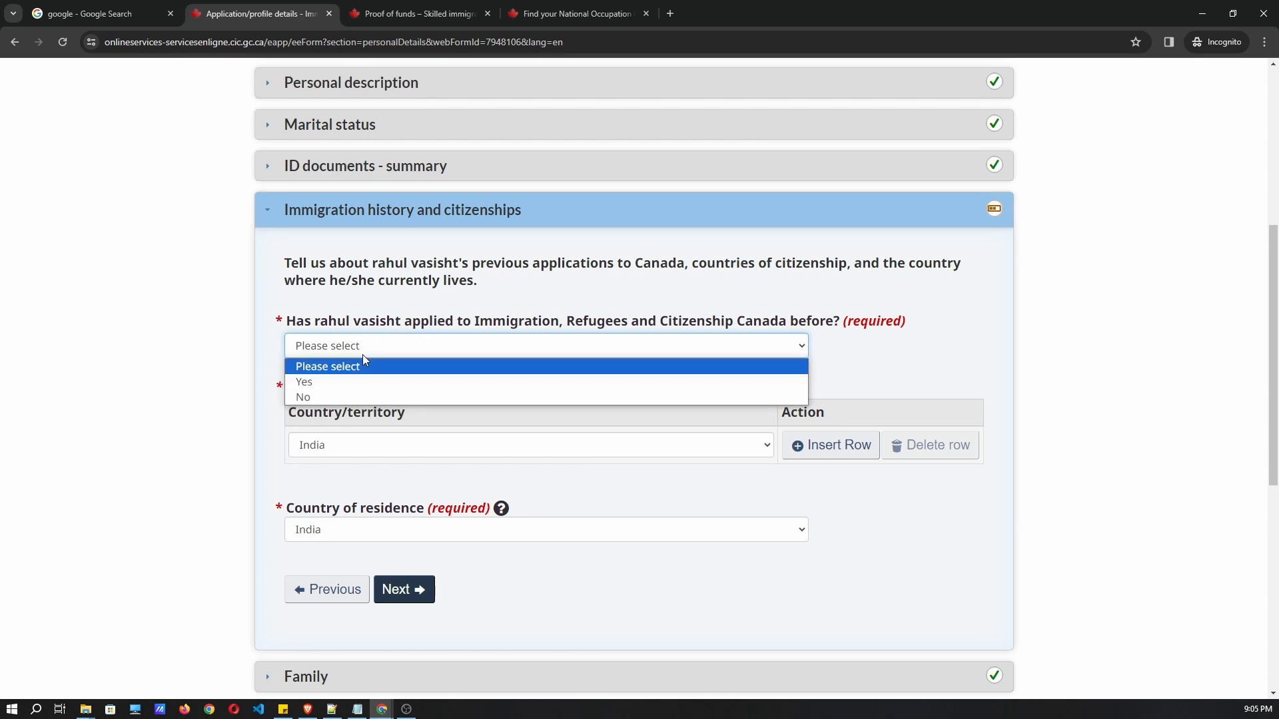
{"action": "left_click", "coordinate": [337, 397]}
Advance through Family and Relatives in Canada and save back to the checklist.
{"action": "left_click", "coordinate": [405, 590]}
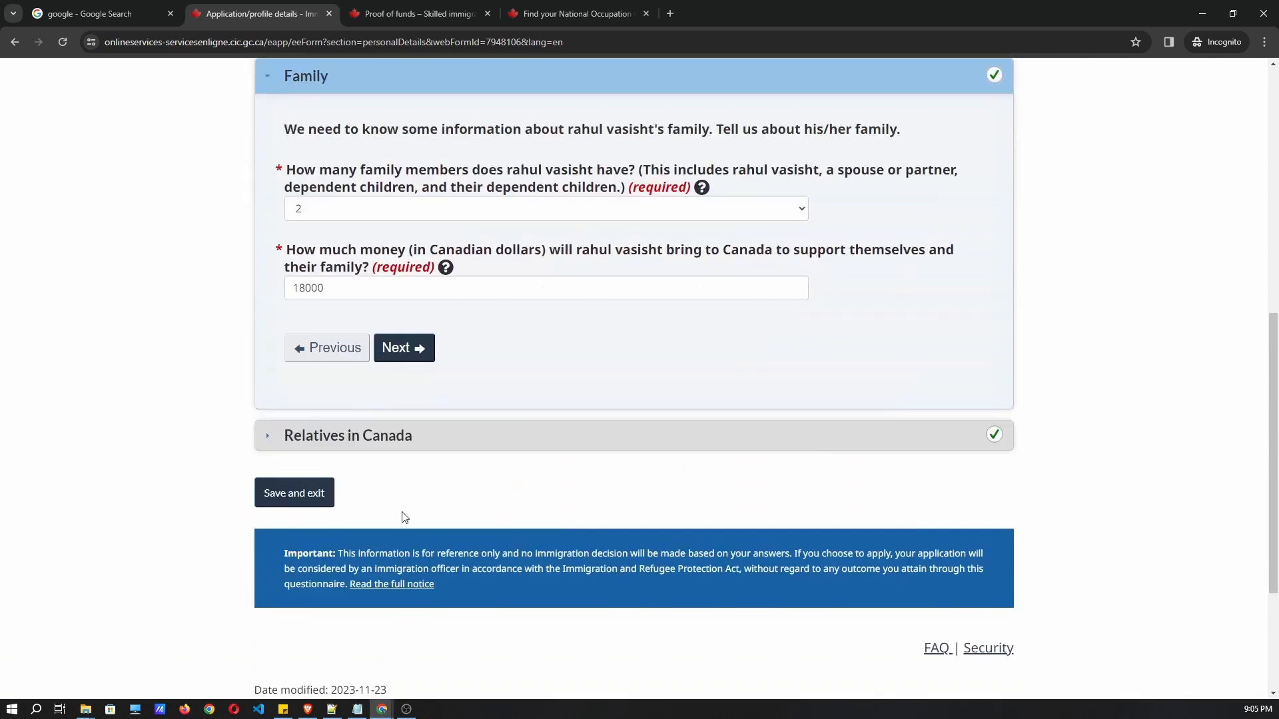
{"action": "left_click", "coordinate": [402, 352]}
{"action": "left_click", "coordinate": [329, 373]}
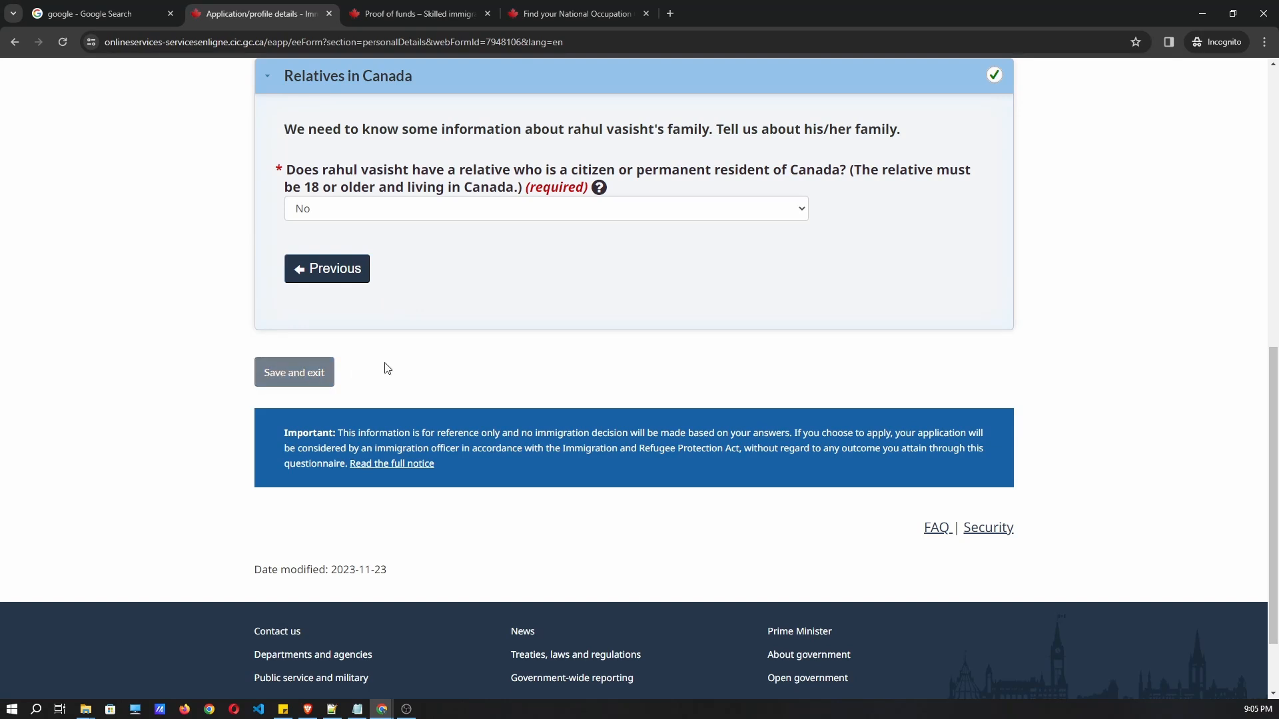
{"action": "scroll", "coordinate": [509, 346], "scroll_direction": "down", "scroll_amount": 1}
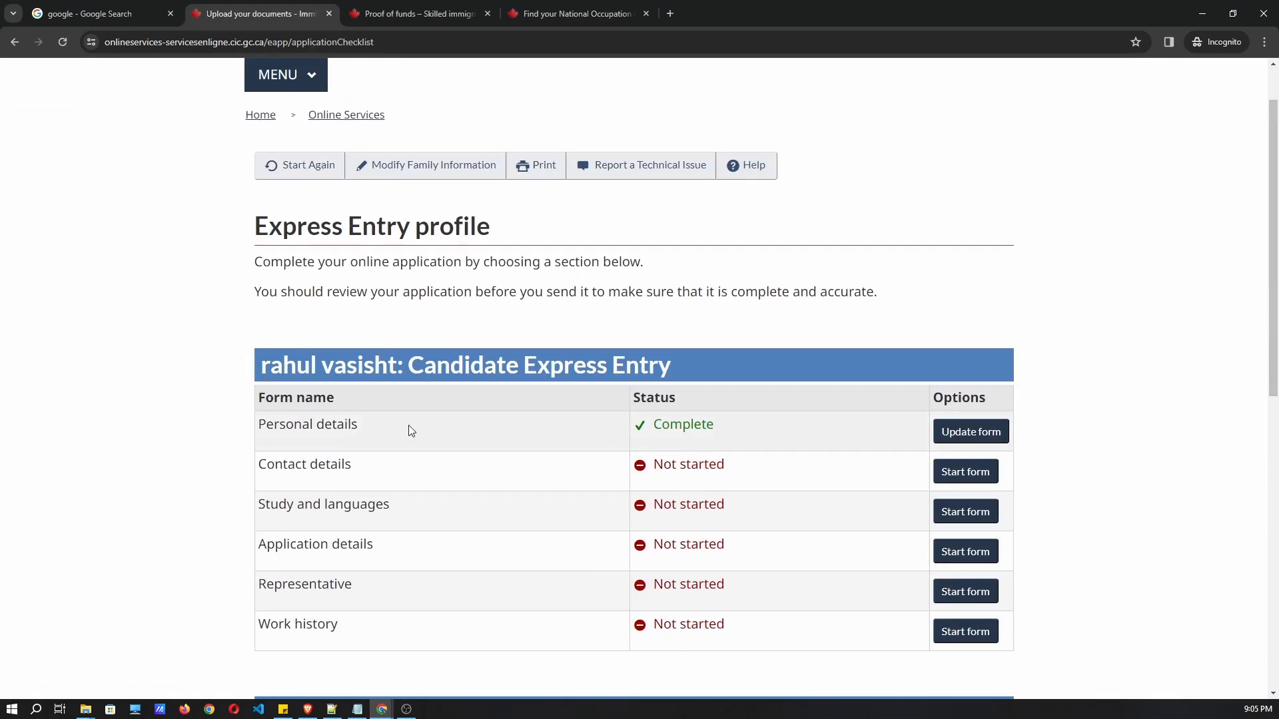
Check that Personal details reads Complete, then start the Contact details form.
{"action": "left_click_drag", "start_coordinate": [437, 416], "coordinate": [279, 419]}
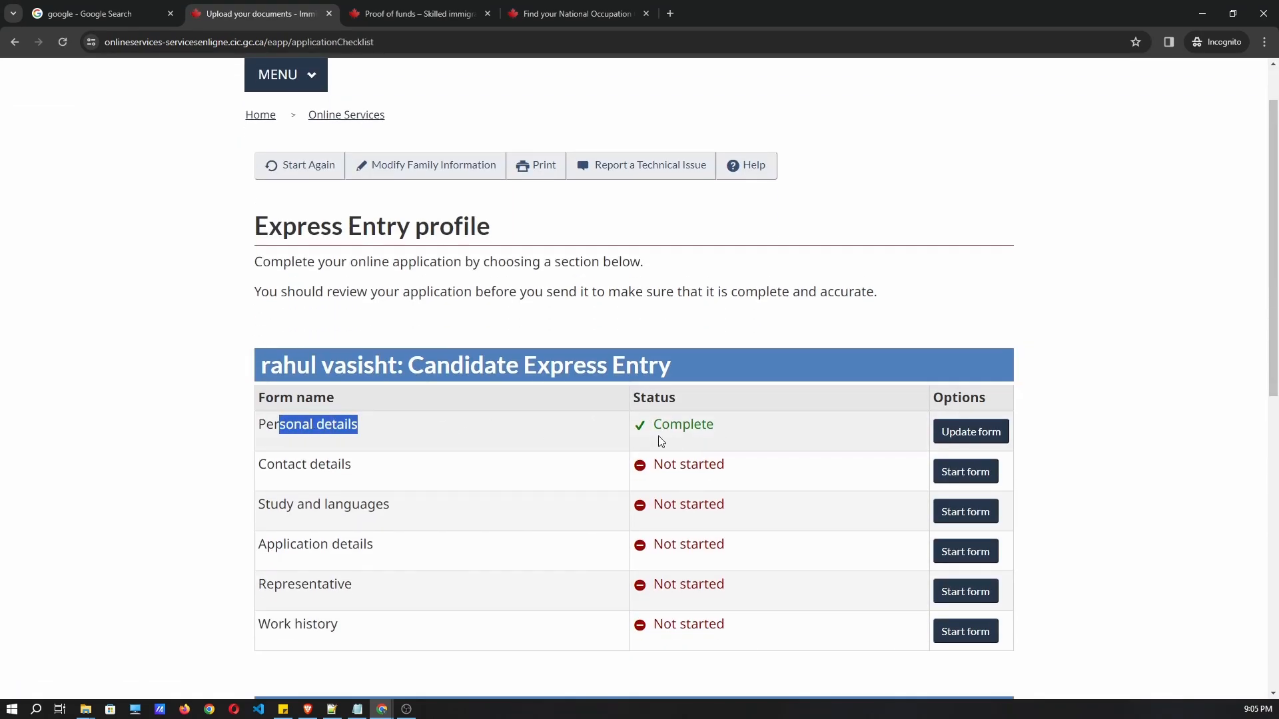
{"action": "left_click_drag", "start_coordinate": [713, 426], "coordinate": [650, 427]}
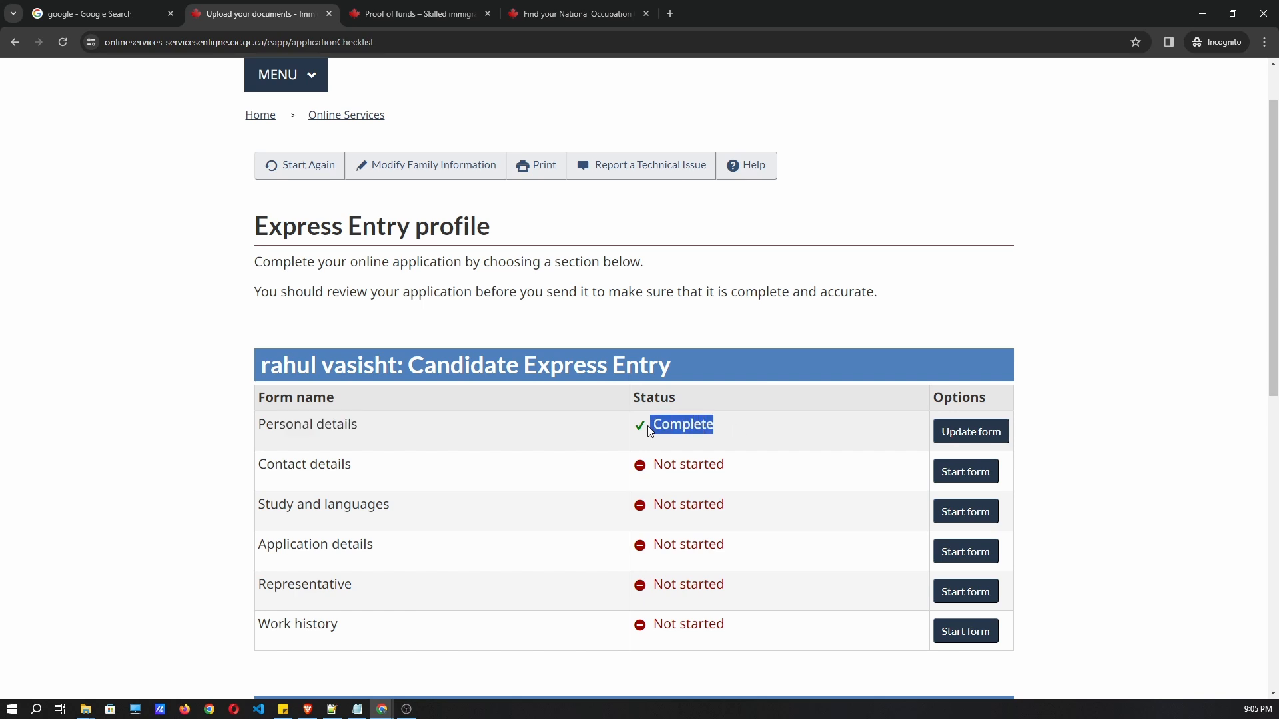
{"action": "left_click", "coordinate": [700, 431]}
{"action": "scroll", "coordinate": [676, 434], "scroll_direction": "down", "scroll_amount": 1}
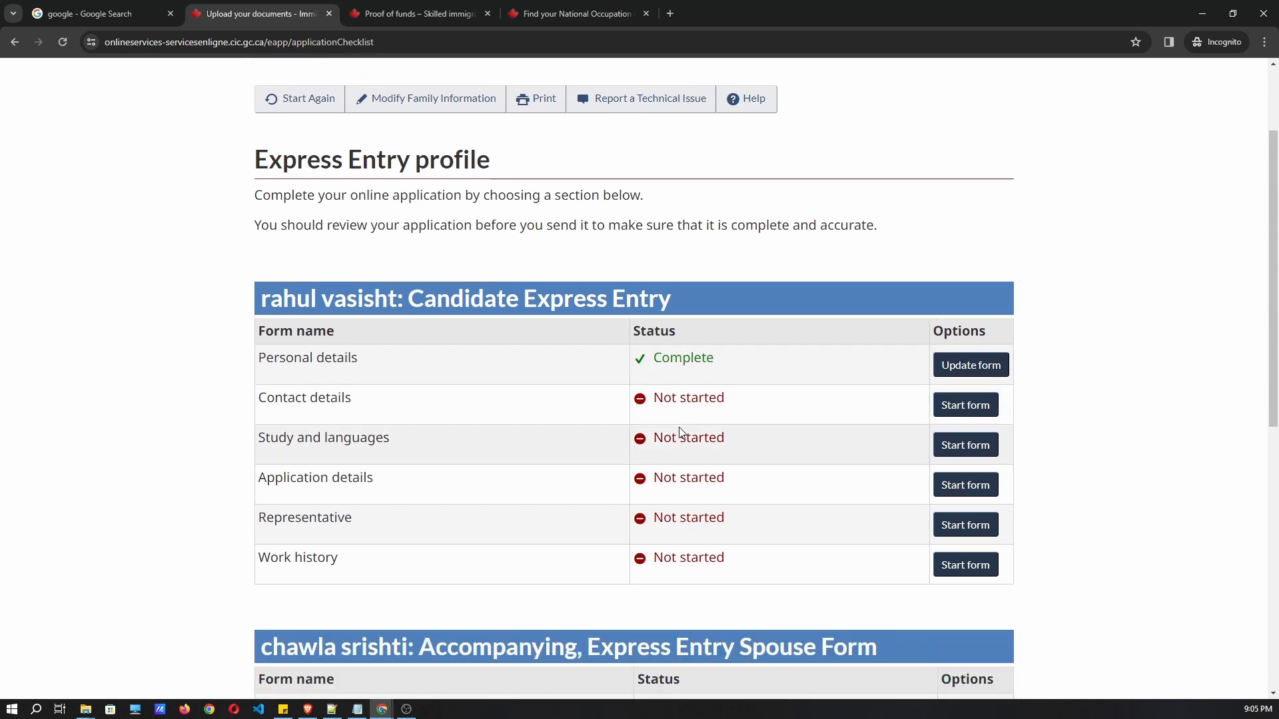
{"action": "left_click", "coordinate": [964, 406]}
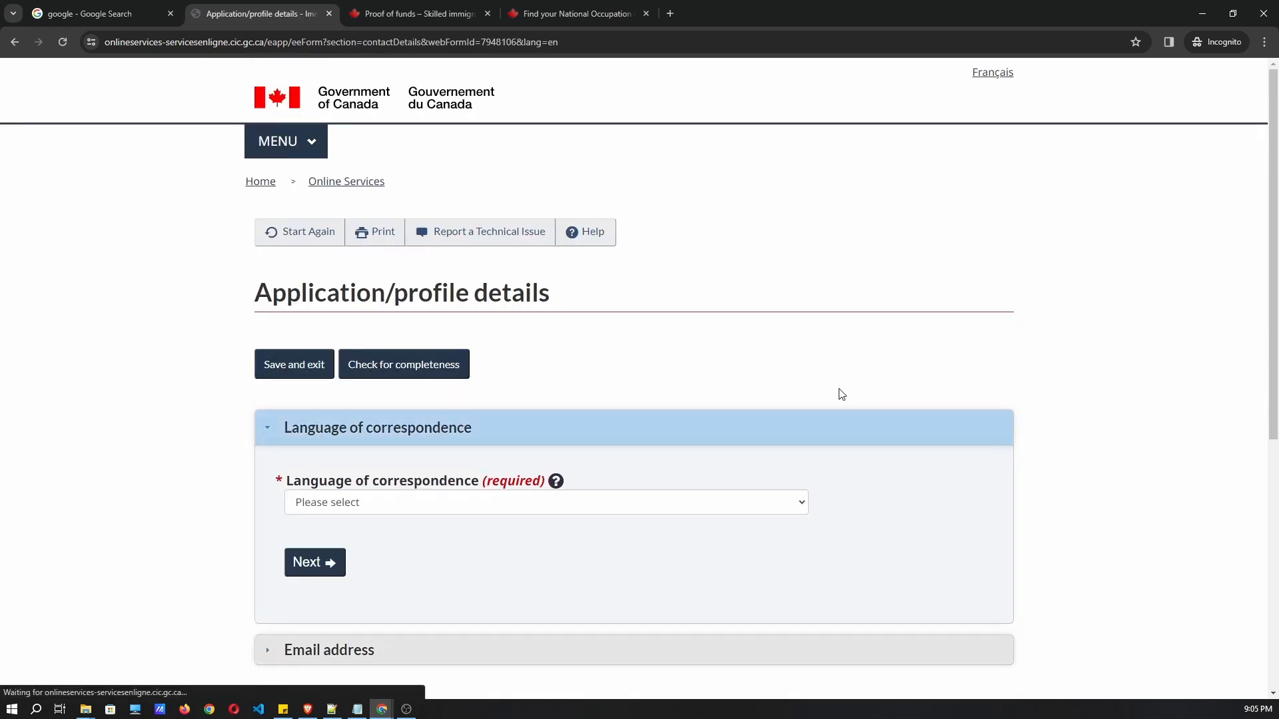
Choose English as the language of correspondence and continue to Email address.
{"action": "scroll", "coordinate": [460, 413], "scroll_direction": "down", "scroll_amount": 1}
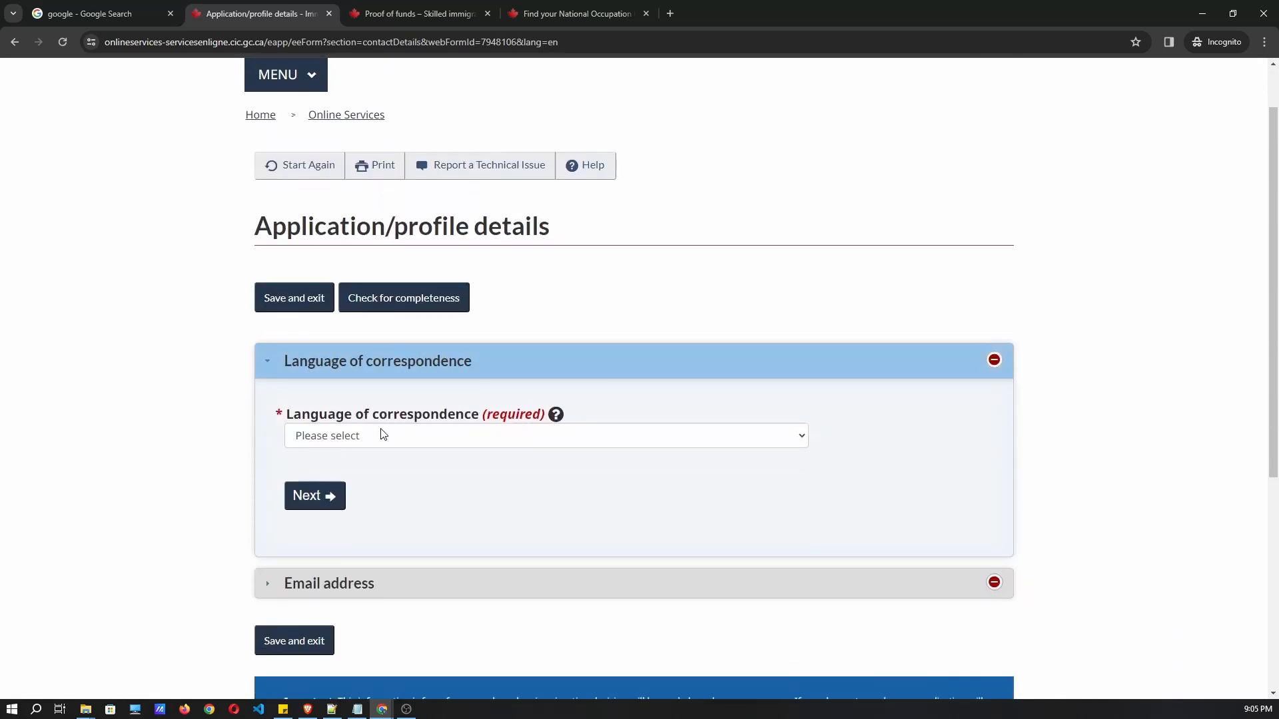
{"action": "left_click", "coordinate": [377, 436]}
{"action": "left_click", "coordinate": [313, 472]}
{"action": "left_click", "coordinate": [313, 497]}
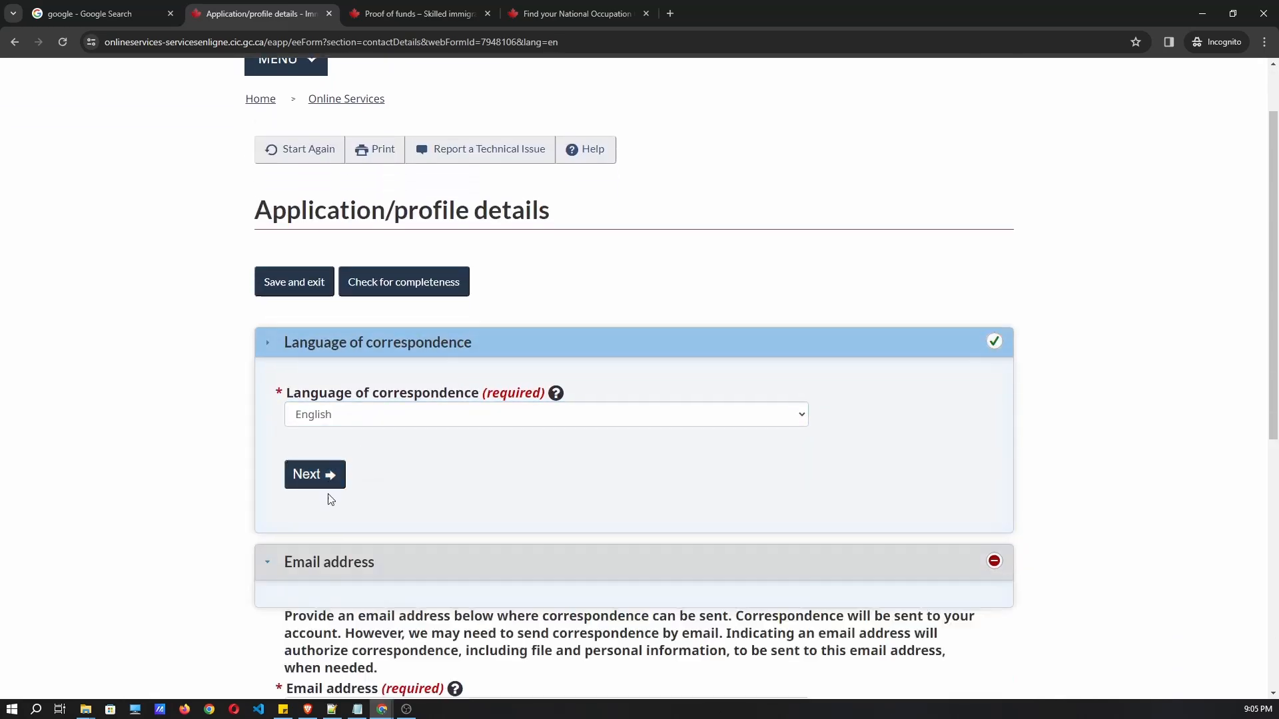
Paste the contact e-mail address from saved notes and save back to the checklist.
{"action": "scroll", "coordinate": [493, 354], "scroll_direction": "up", "scroll_amount": 1}
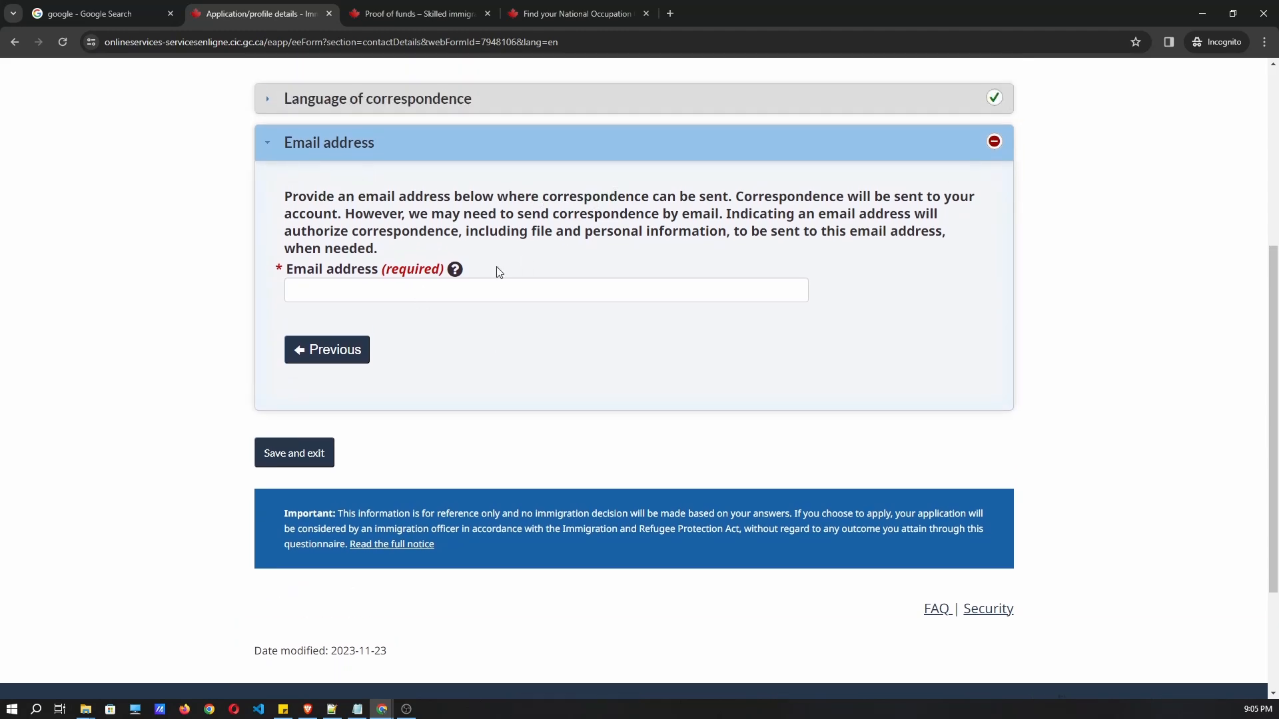
{"action": "left_click", "coordinate": [446, 287]}
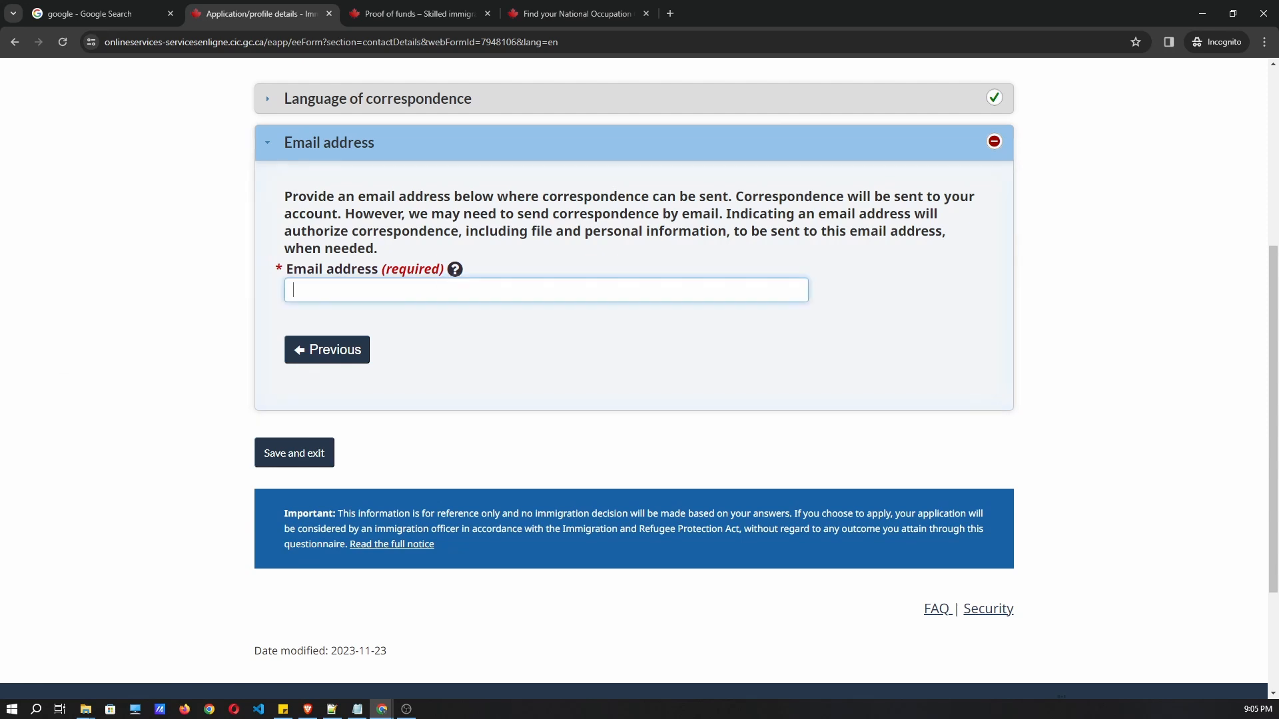
{"action": "key", "text": "alt+Tab"}
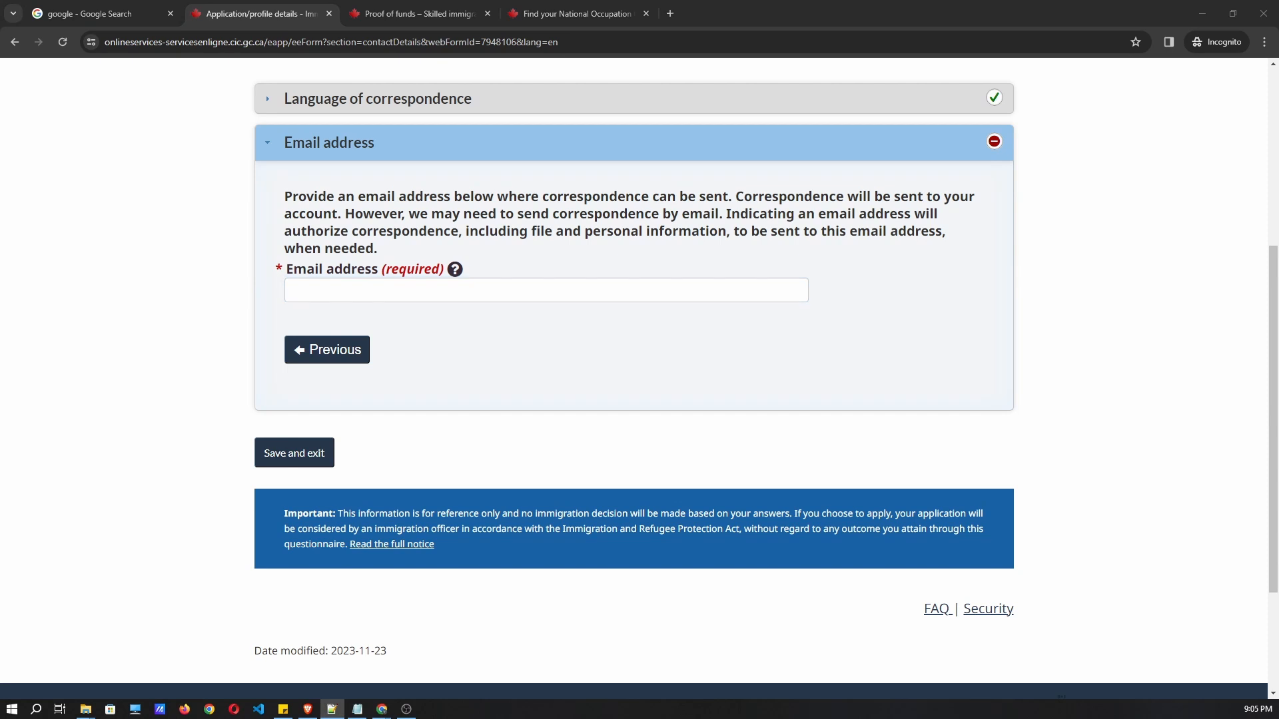
{"action": "left_click", "coordinate": [405, 300]}
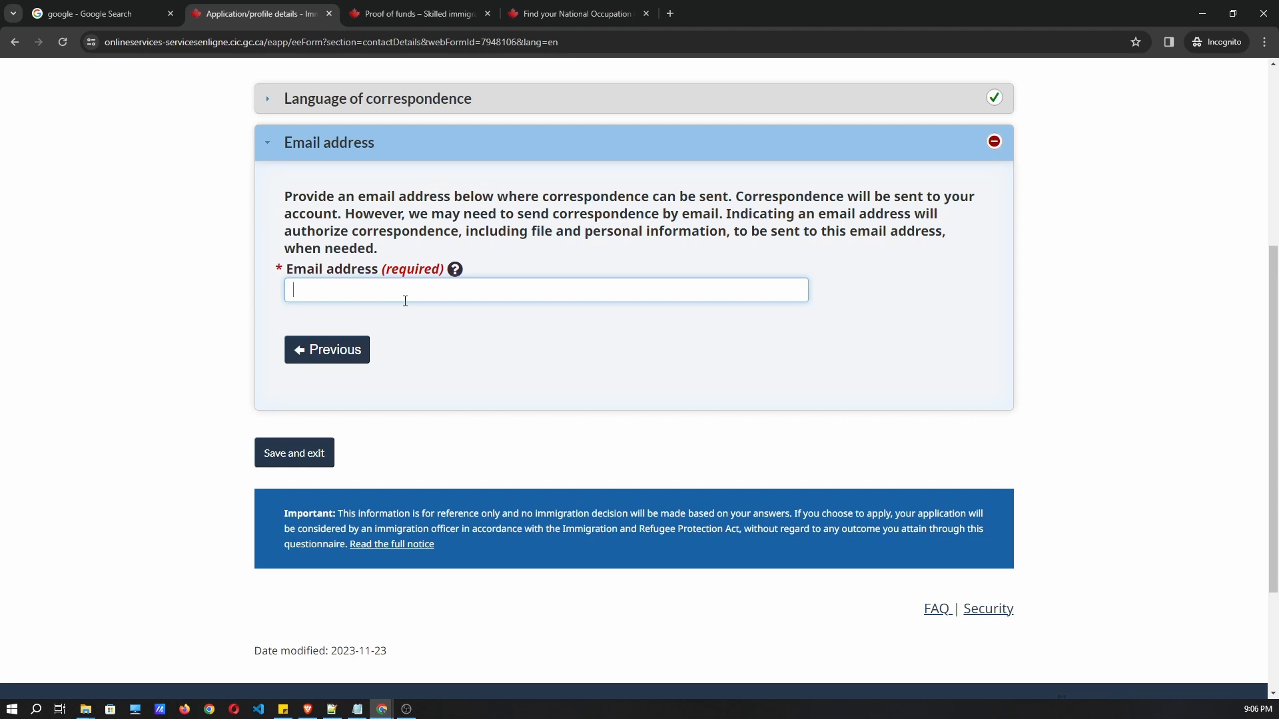
{"action": "left_click", "coordinate": [280, 460]}
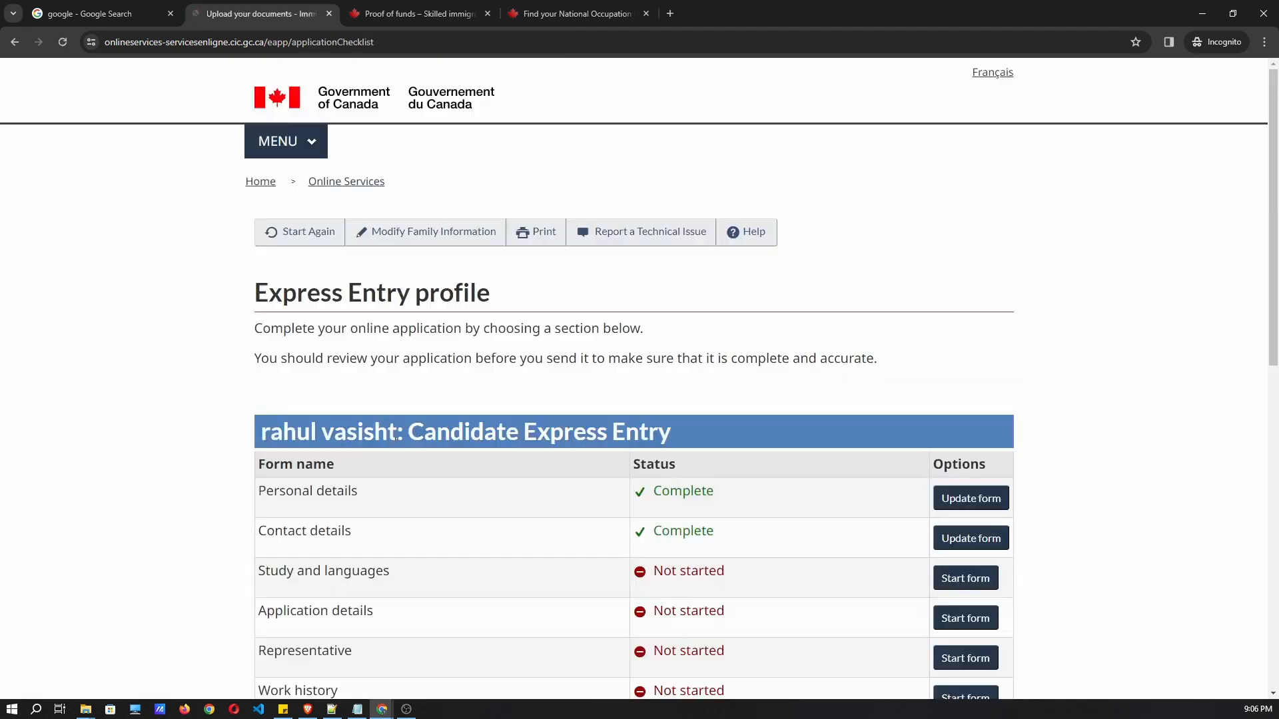
Start the Study and languages form from the checklist and scroll to Education history.
{"action": "scroll", "coordinate": [506, 416], "scroll_direction": "down", "scroll_amount": 2}
{"action": "left_click_drag", "start_coordinate": [735, 404], "coordinate": [634, 405]}
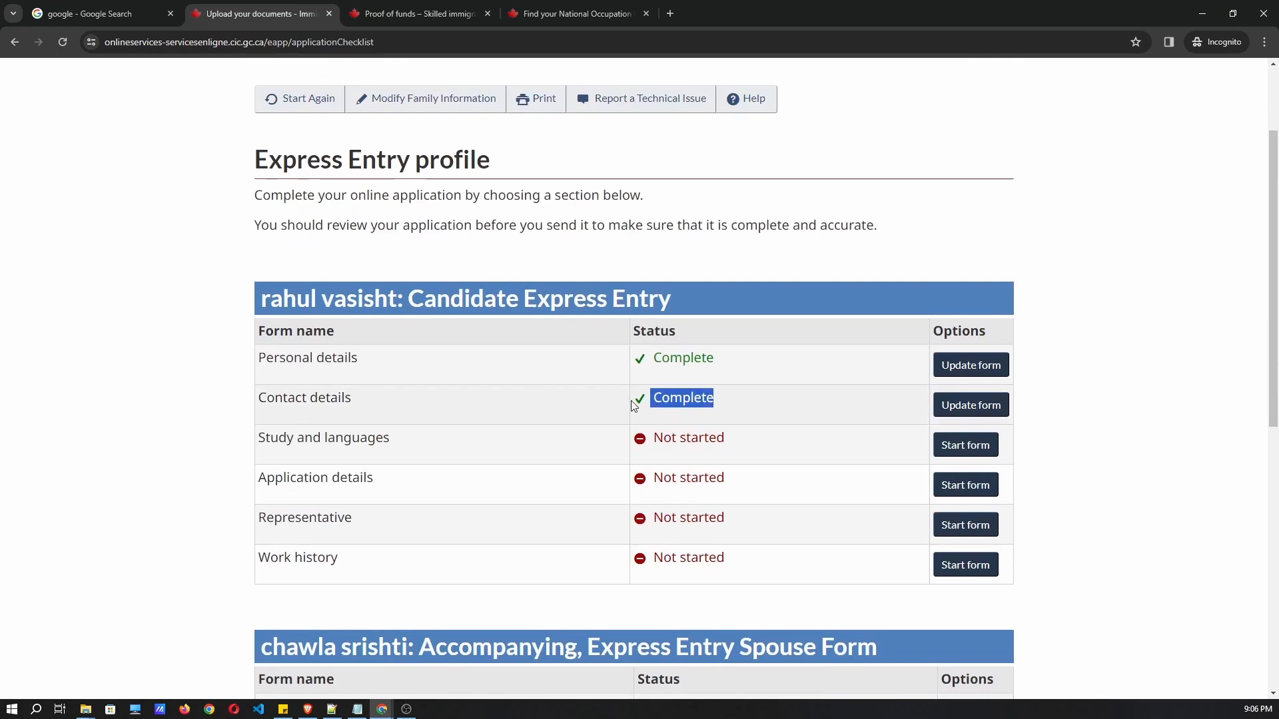
{"action": "scroll", "coordinate": [349, 219], "scroll_direction": "down", "scroll_amount": 2}
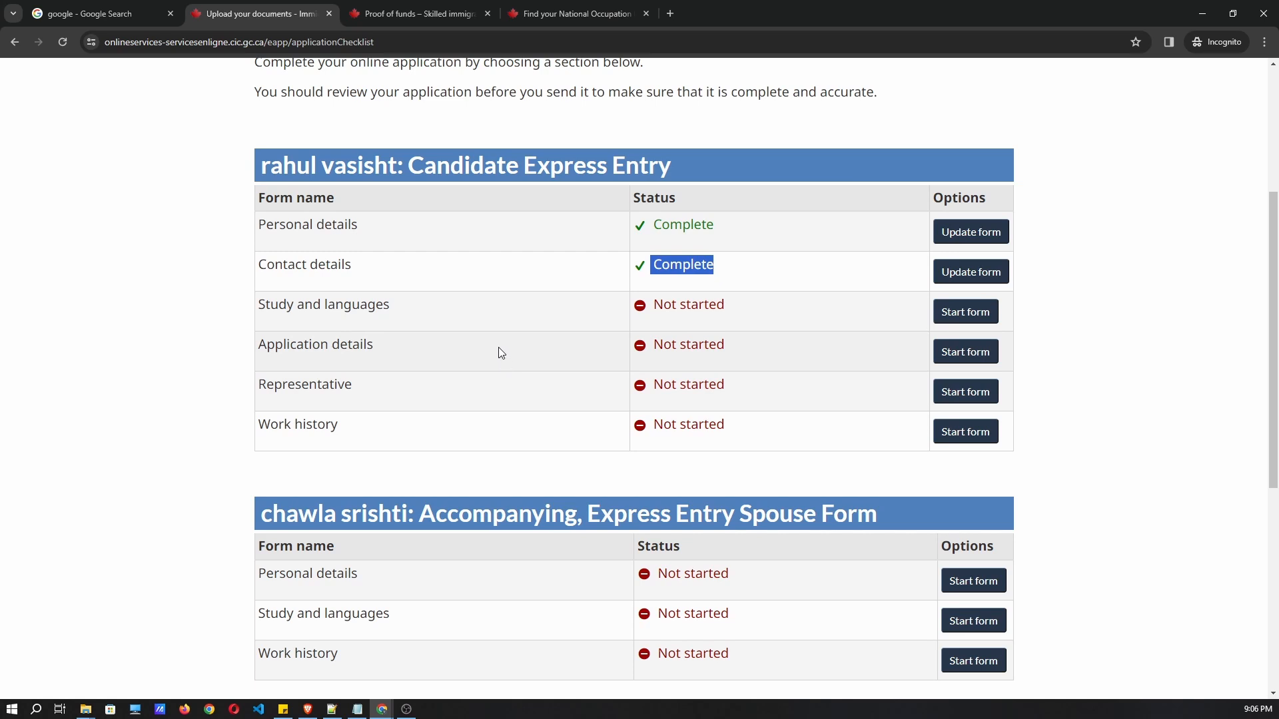
{"action": "scroll", "coordinate": [500, 351], "scroll_direction": "up", "scroll_amount": 1}
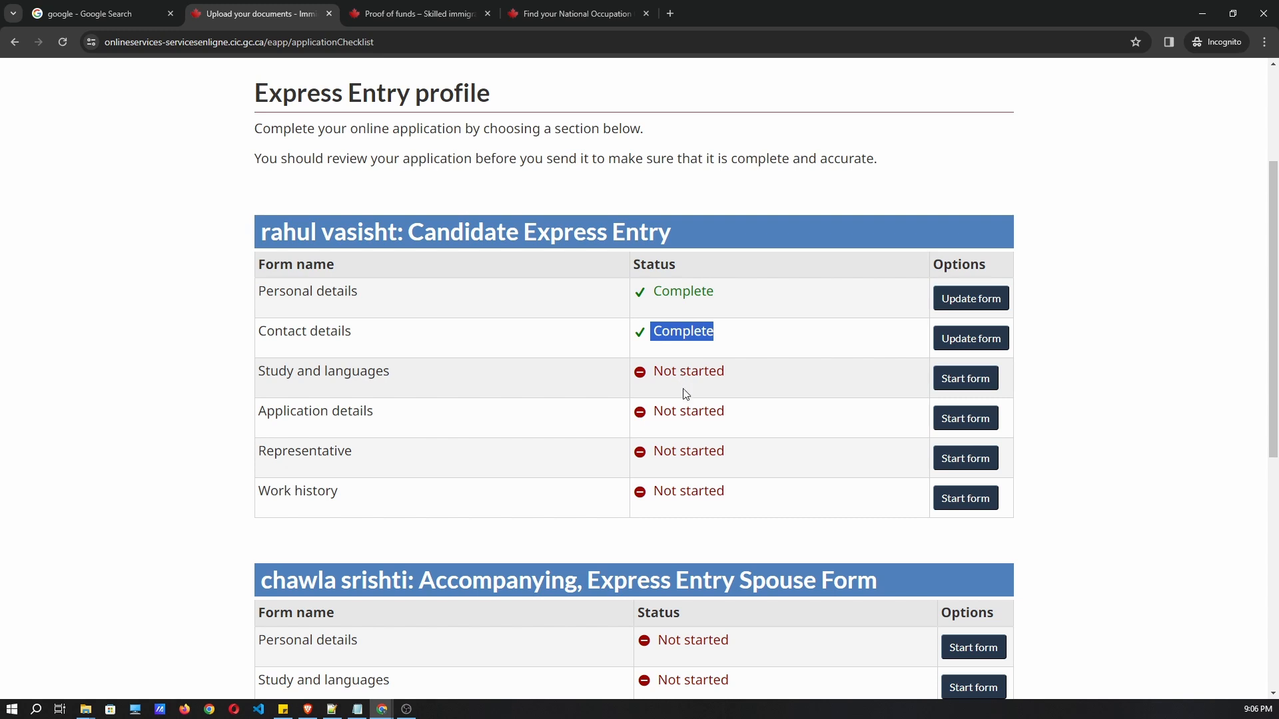
{"action": "left_click", "coordinate": [503, 390]}
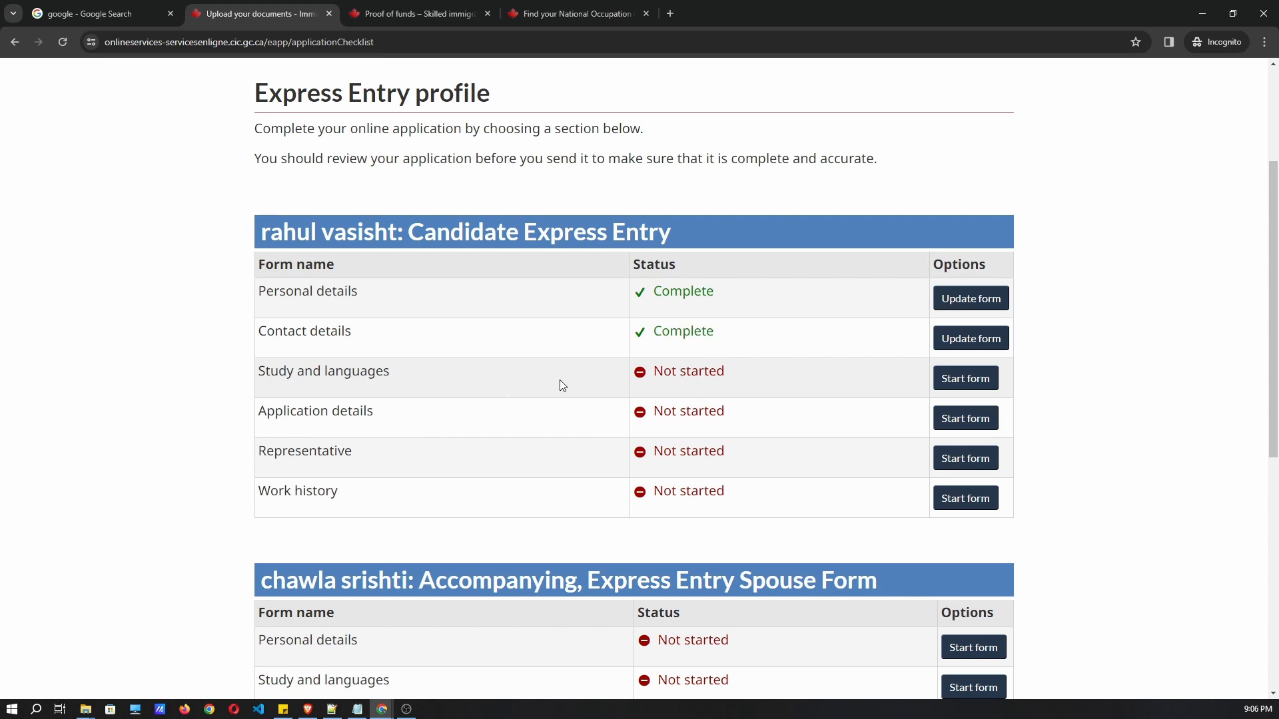
{"action": "left_click", "coordinate": [952, 378]}
{"action": "scroll", "coordinate": [559, 378], "scroll_direction": "down", "scroll_amount": 4}
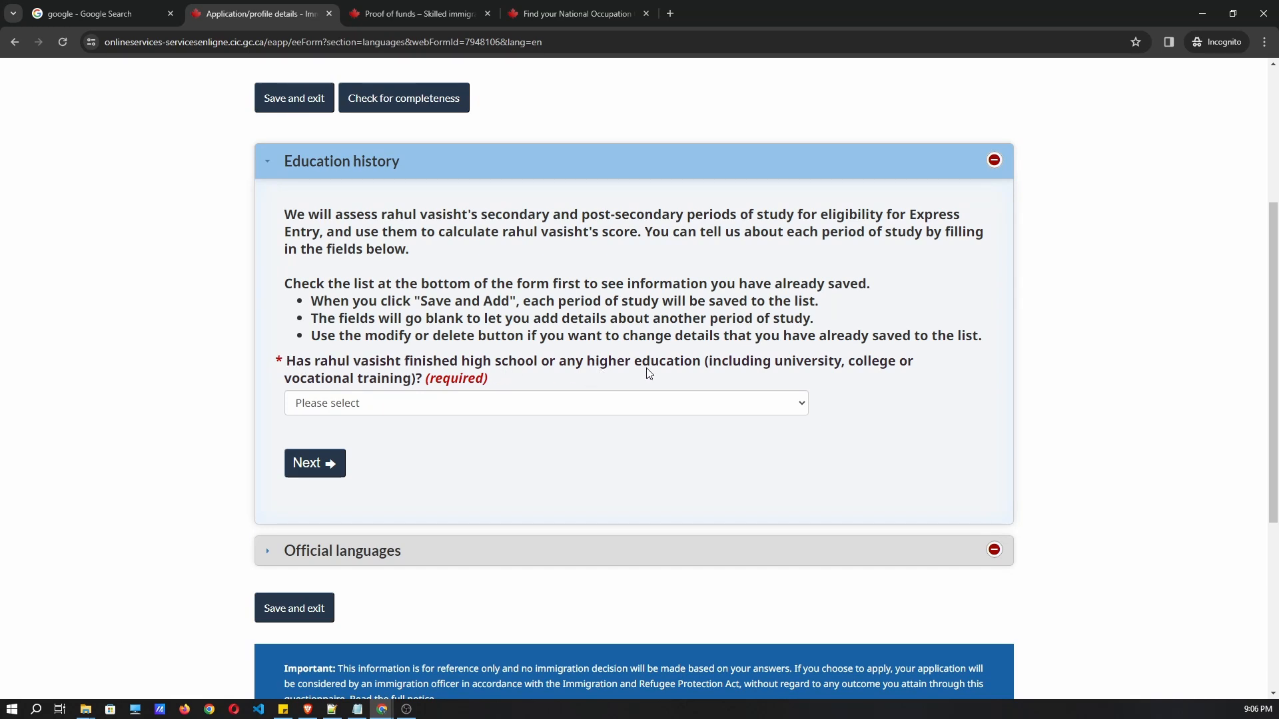
Answer Yes to finished higher education and choose Computing/Information Technology as the field of study.
{"action": "left_click", "coordinate": [324, 406]}
{"action": "left_click", "coordinate": [326, 439]}
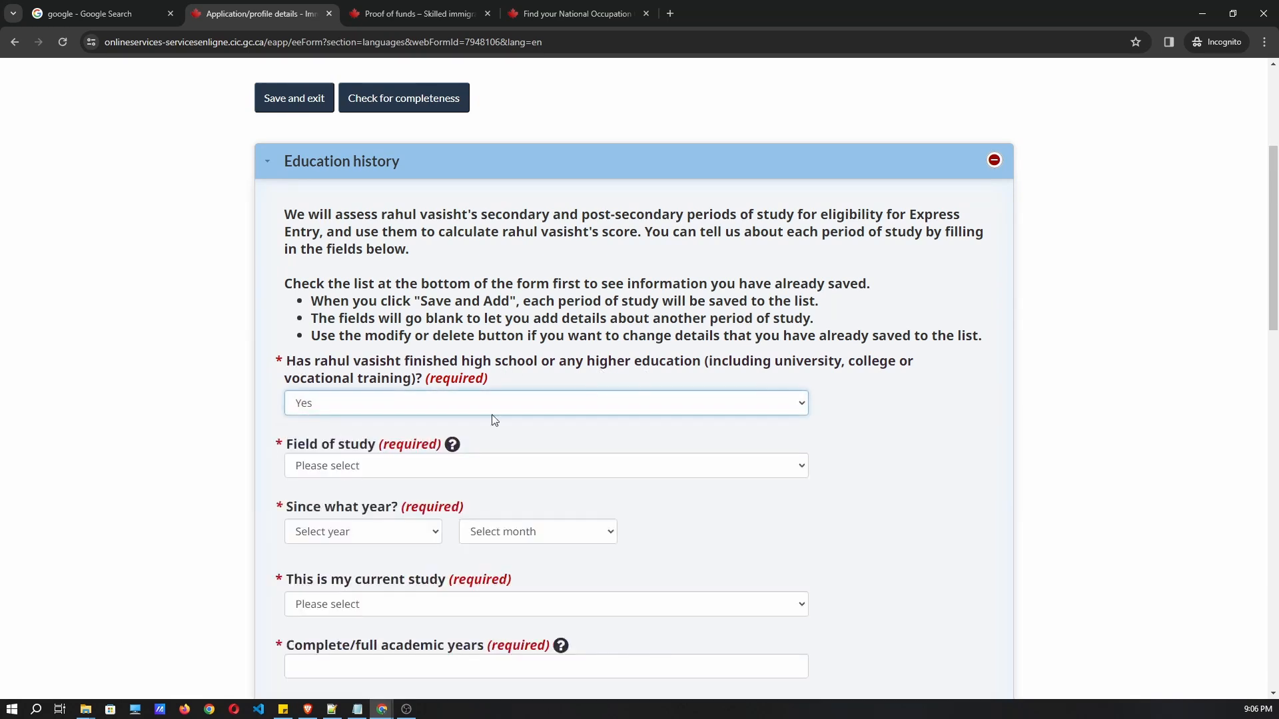
{"action": "scroll", "coordinate": [339, 479], "scroll_direction": "down", "scroll_amount": 1}
{"action": "left_click", "coordinate": [347, 402]}
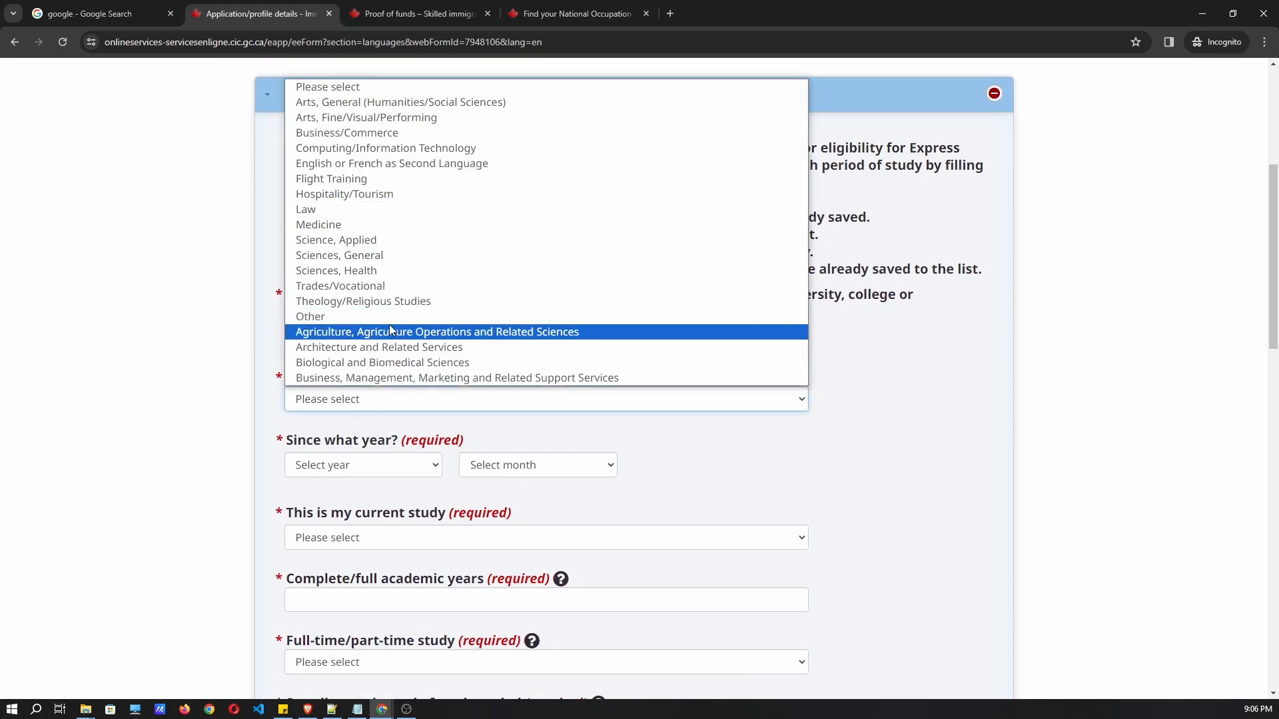
{"action": "left_click", "coordinate": [409, 149]}
Set the study start date to August 2012.
{"action": "scroll", "coordinate": [466, 409], "scroll_direction": "down", "scroll_amount": 3}
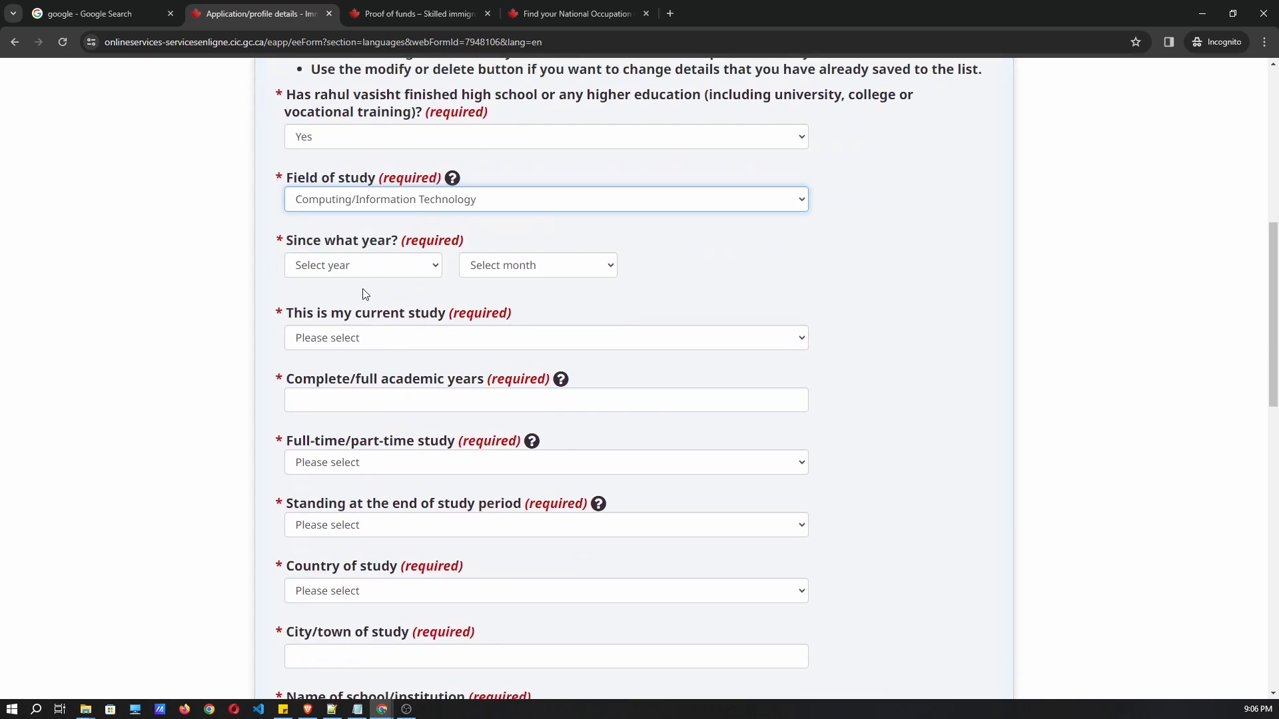
{"action": "left_click", "coordinate": [359, 265]}
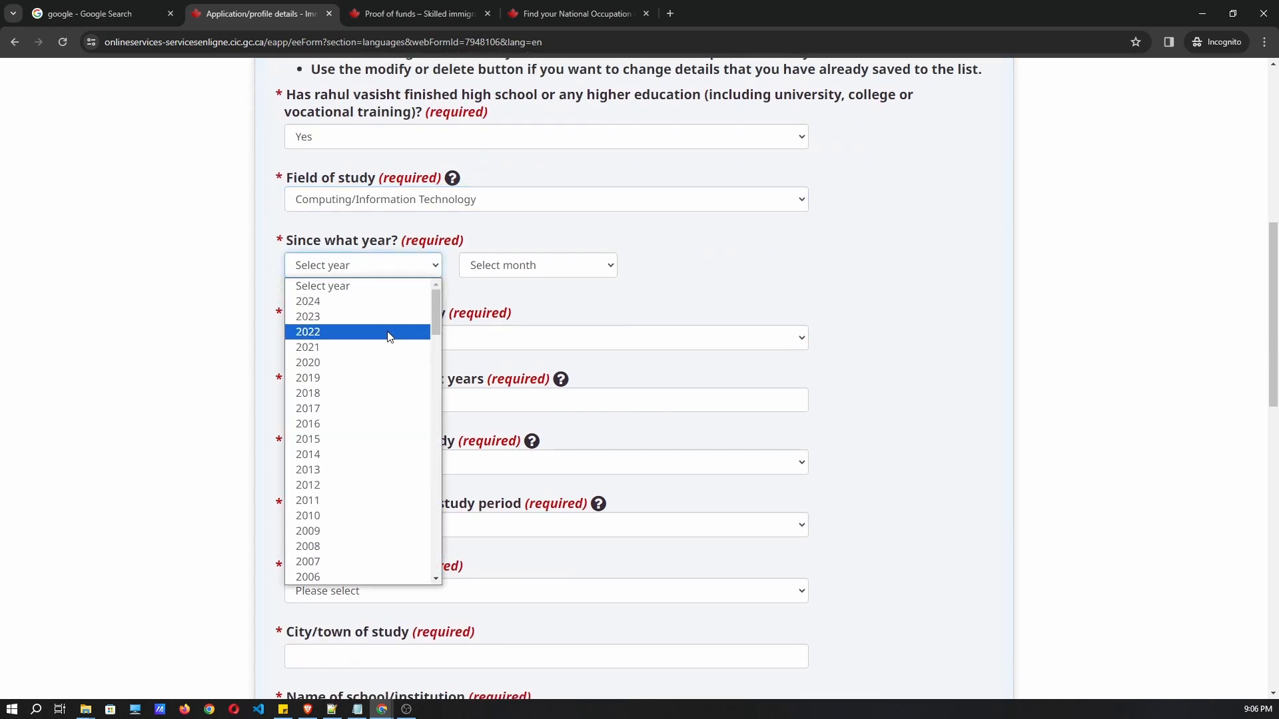
{"action": "left_click", "coordinate": [688, 271]}
{"action": "scroll", "coordinate": [491, 313], "scroll_direction": "up", "scroll_amount": 1}
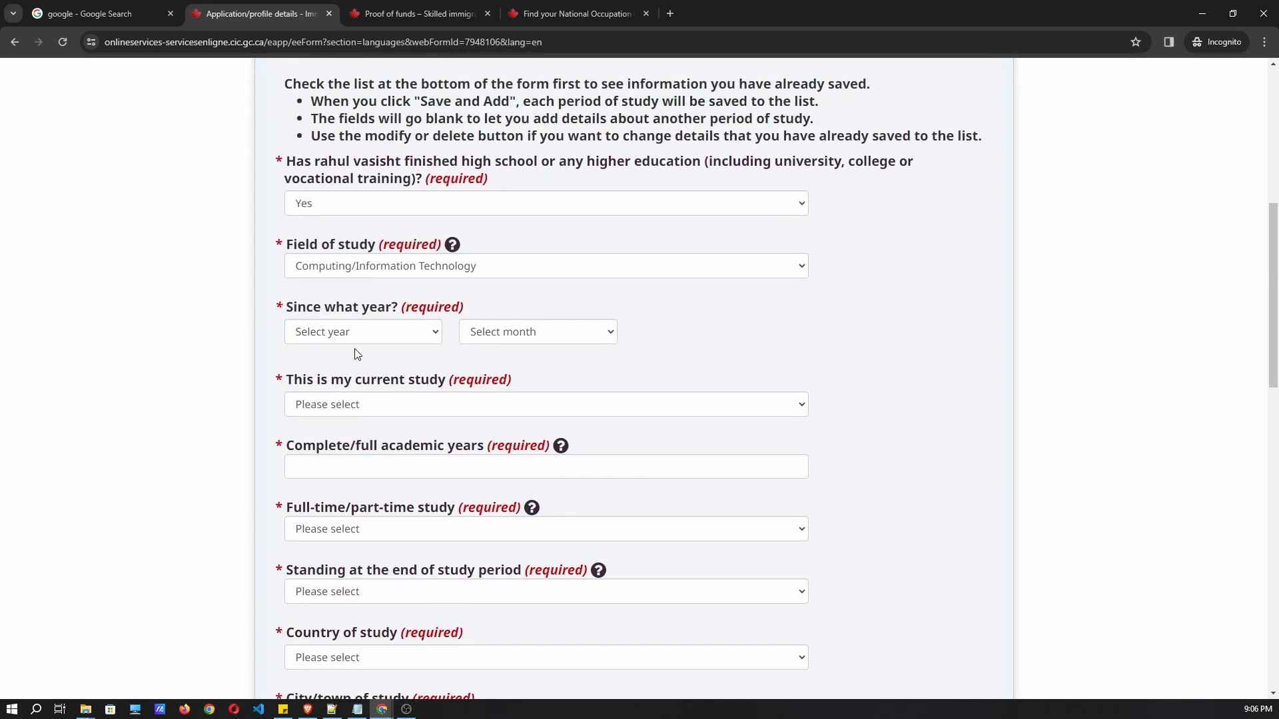
{"action": "left_click", "coordinate": [350, 337]}
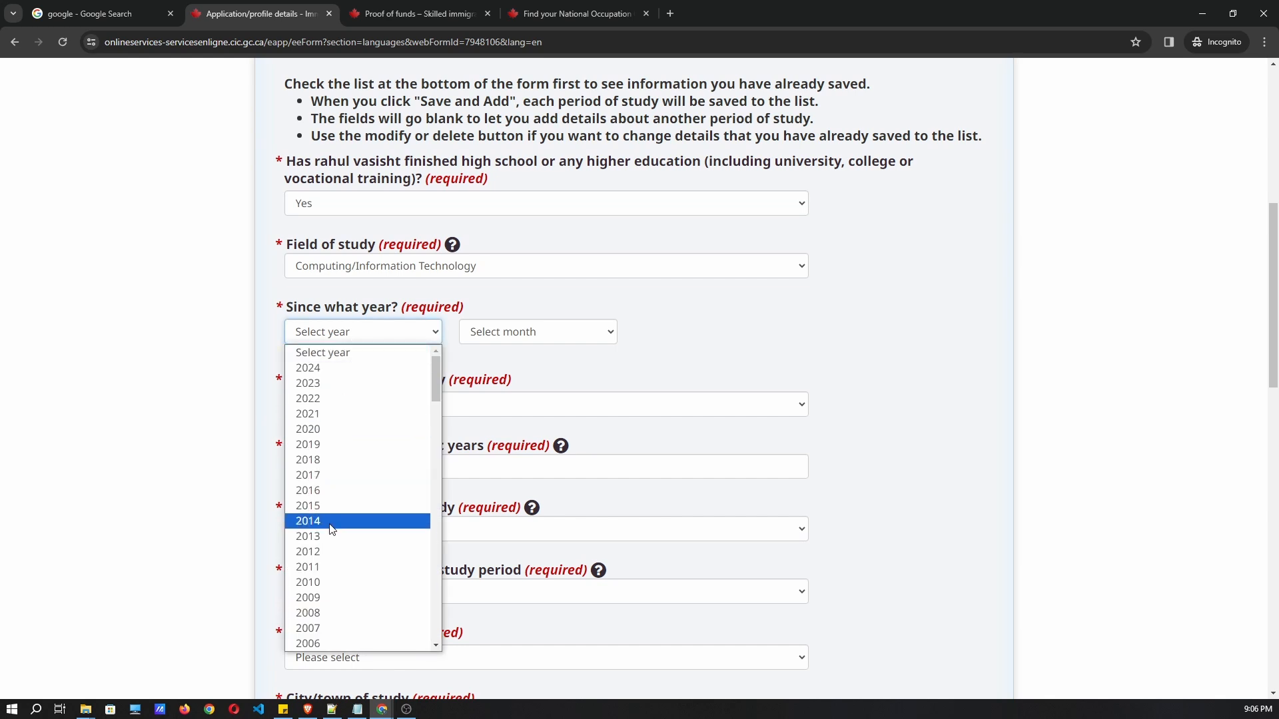
{"action": "left_click", "coordinate": [331, 551]}
{"action": "left_click", "coordinate": [498, 331]}
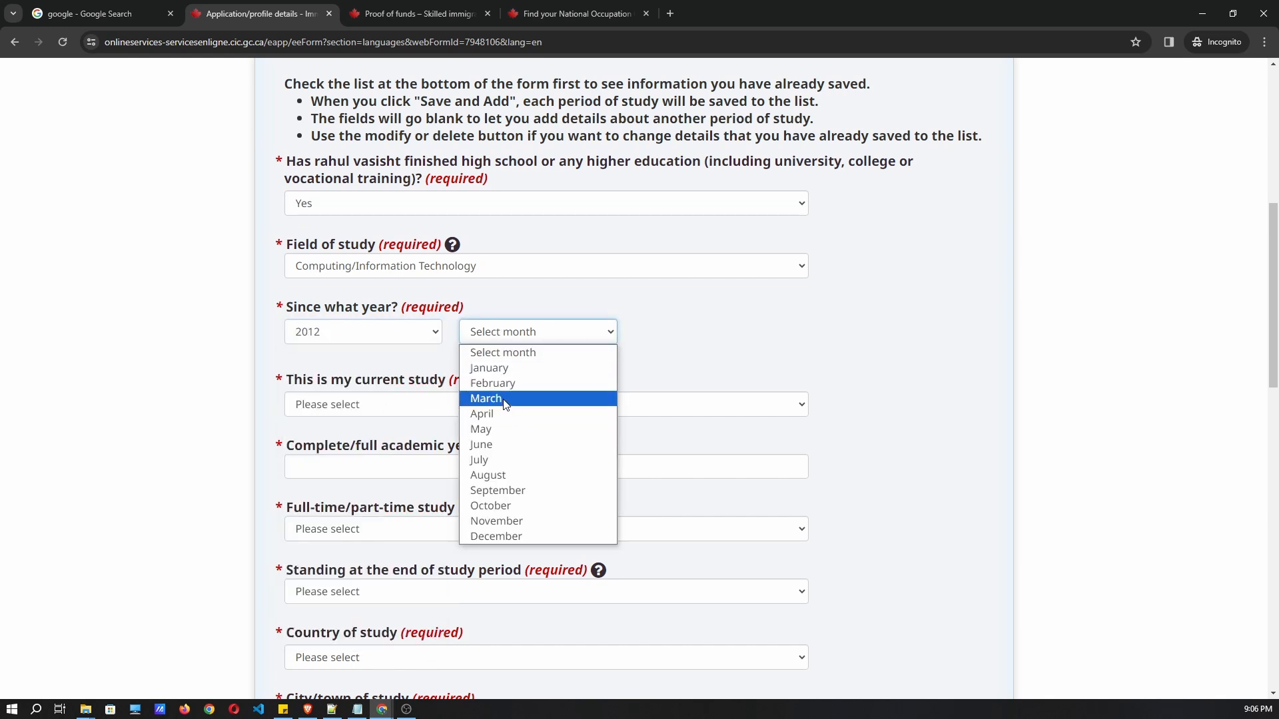
{"action": "left_click", "coordinate": [496, 474]}
Mark the study as not current, ending September 2016.
{"action": "left_click", "coordinate": [343, 404]}
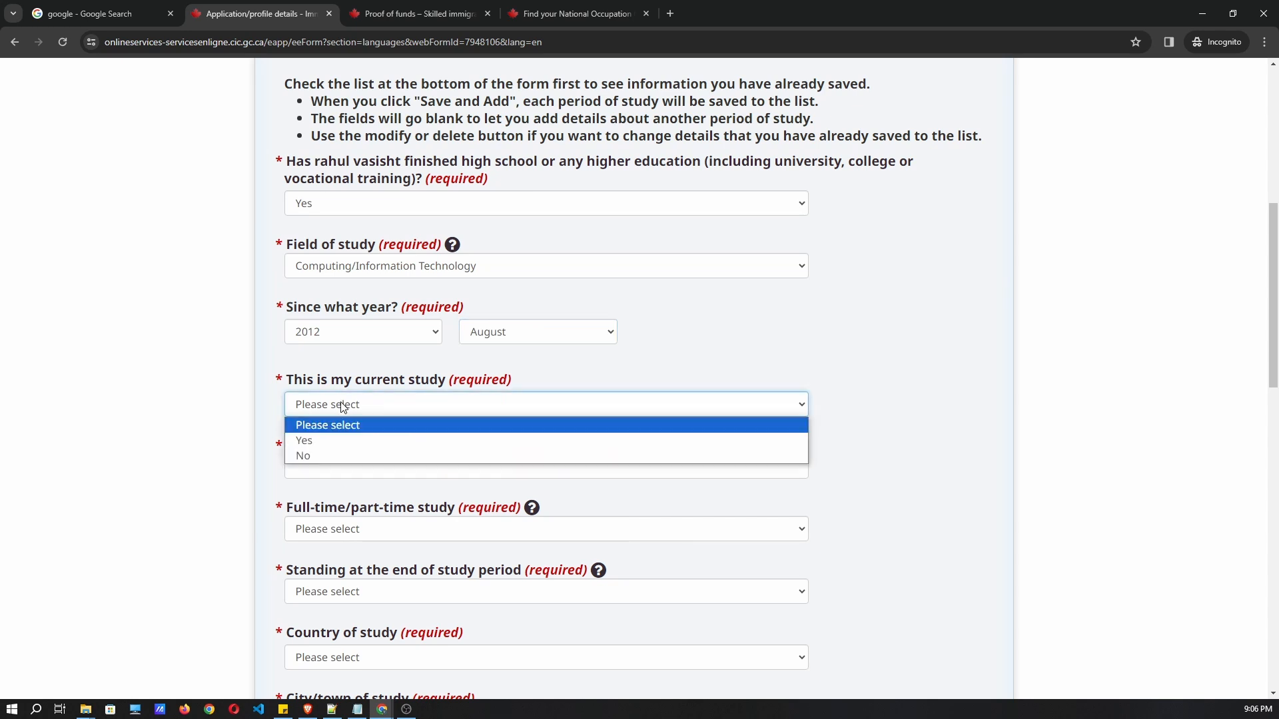
{"action": "left_click", "coordinate": [337, 456]}
{"action": "left_click", "coordinate": [337, 470]}
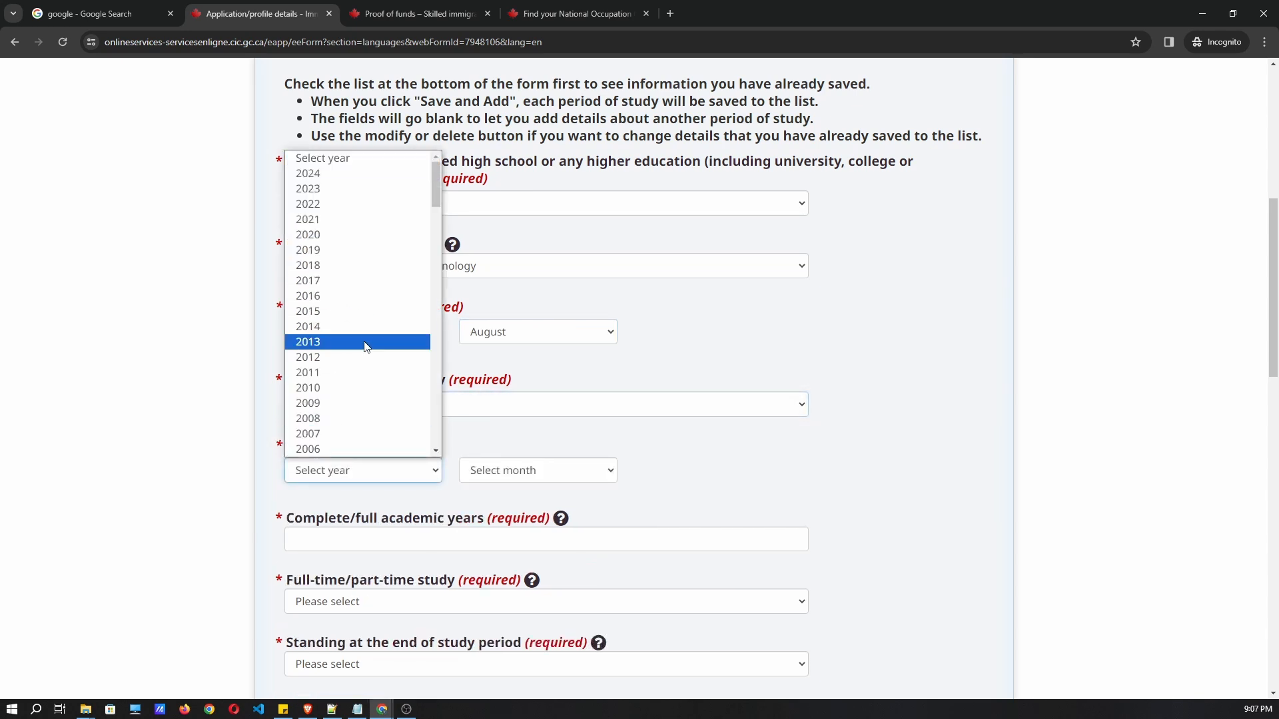
{"action": "left_click", "coordinate": [267, 414]}
{"action": "scroll", "coordinate": [253, 430], "scroll_direction": "down", "scroll_amount": 1}
{"action": "left_click", "coordinate": [345, 404]}
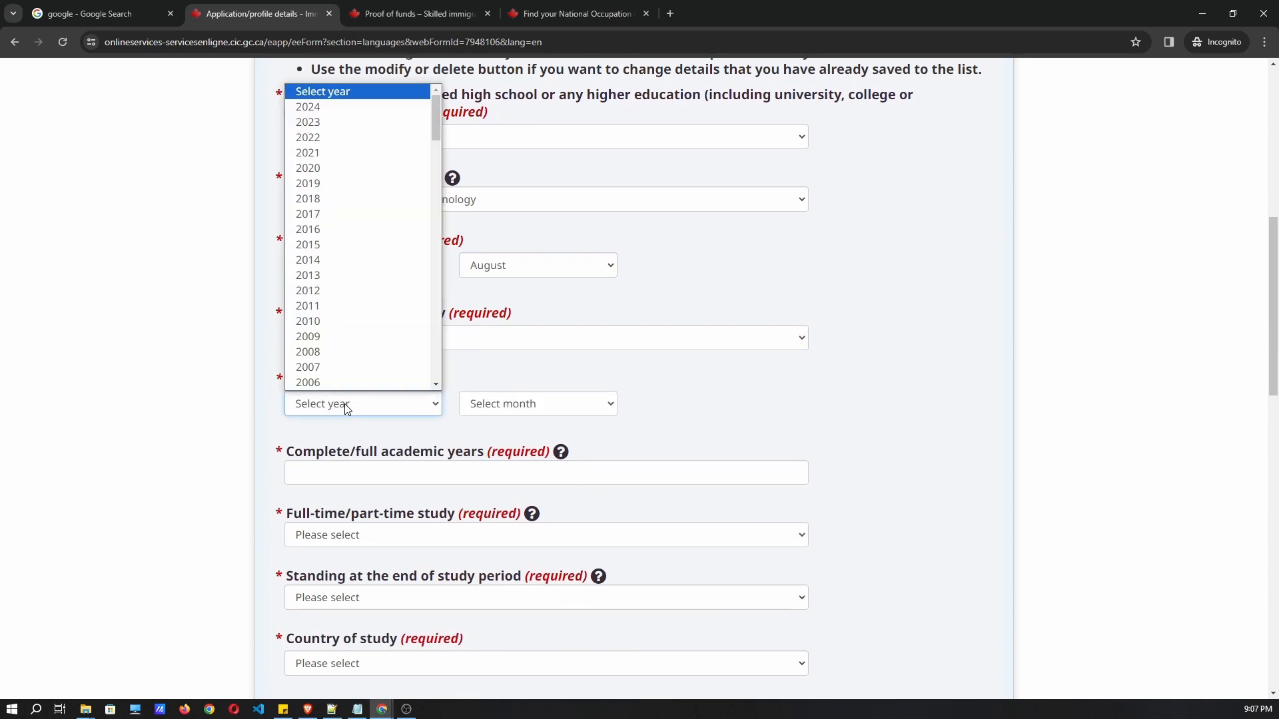
{"action": "left_click", "coordinate": [319, 229]}
{"action": "left_click", "coordinate": [506, 404]}
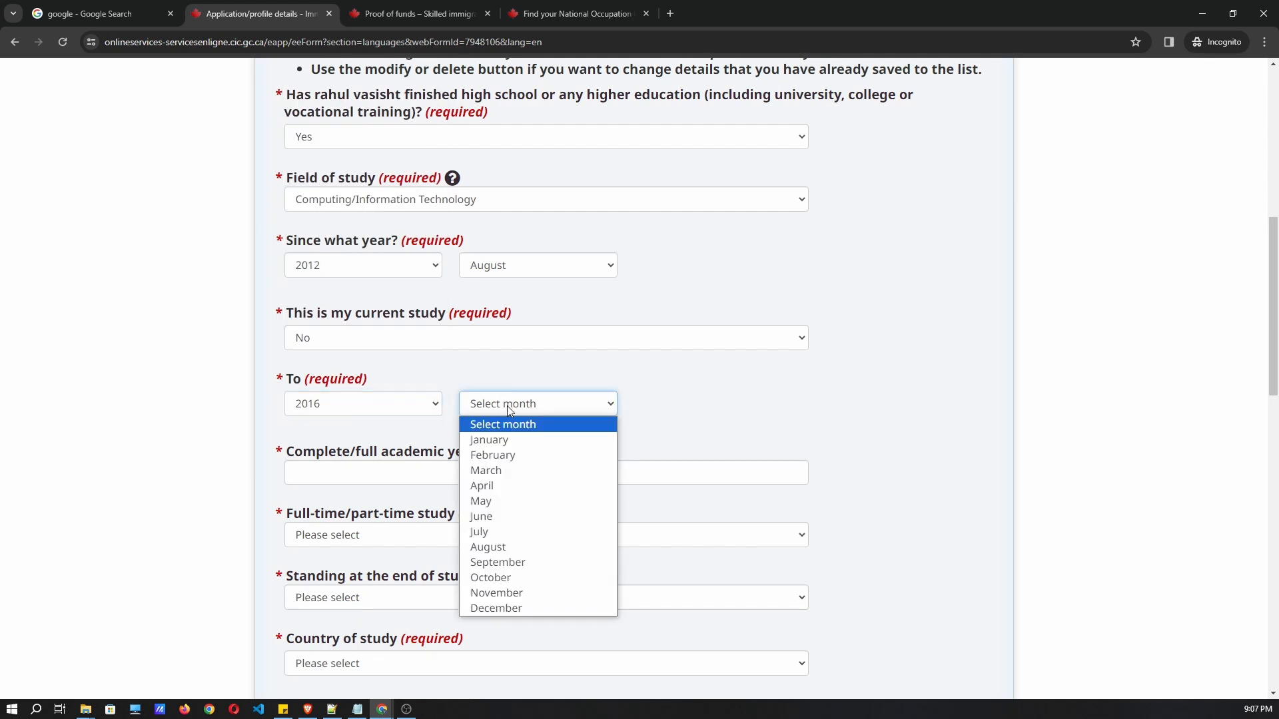
{"action": "left_click", "coordinate": [509, 562]}
Enter 4 full academic years and review that field's help explanation.
{"action": "left_click", "coordinate": [393, 472]}
{"action": "type", "text": "4"}
{"action": "scroll", "coordinate": [467, 381], "scroll_direction": "down", "scroll_amount": 1}
{"action": "left_click_drag", "start_coordinate": [337, 386], "coordinate": [676, 400]}
{"action": "left_click", "coordinate": [566, 388]}
{"action": "left_click", "coordinate": [675, 400]}
{"action": "triple_click", "coordinate": [676, 401]}
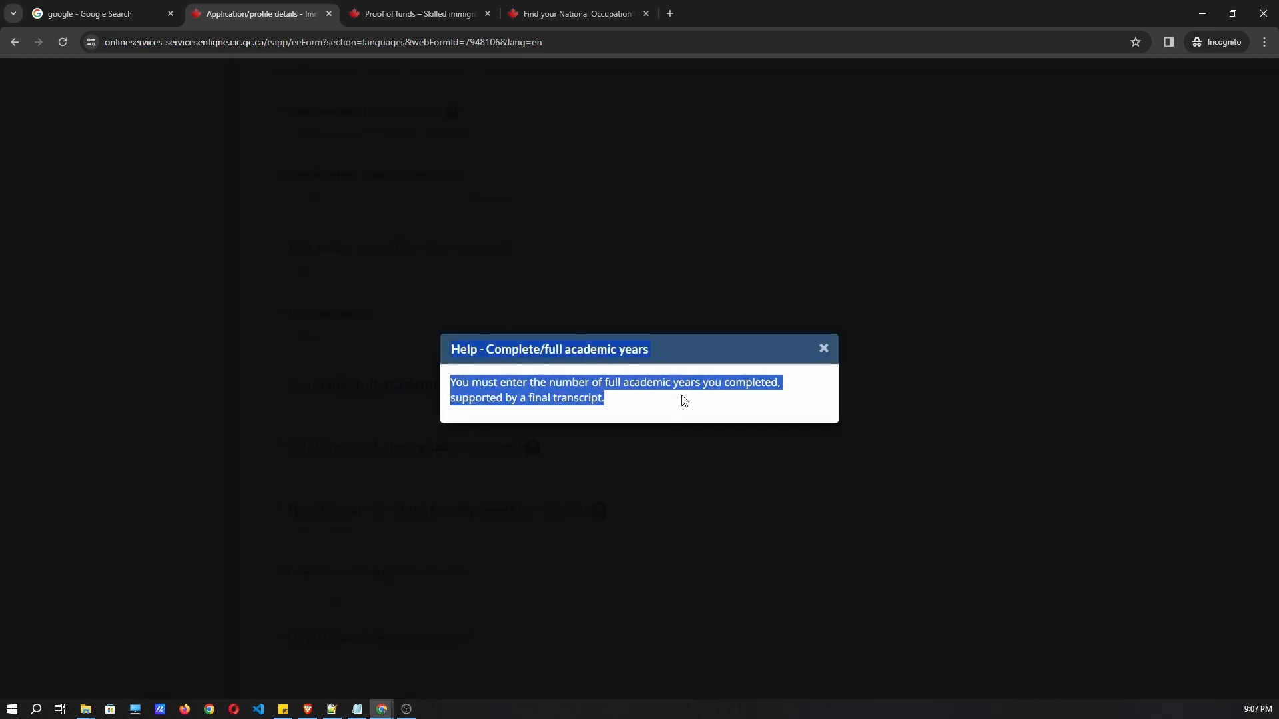
{"action": "key", "text": "Escape"}
{"action": "left_click", "coordinate": [562, 386]}
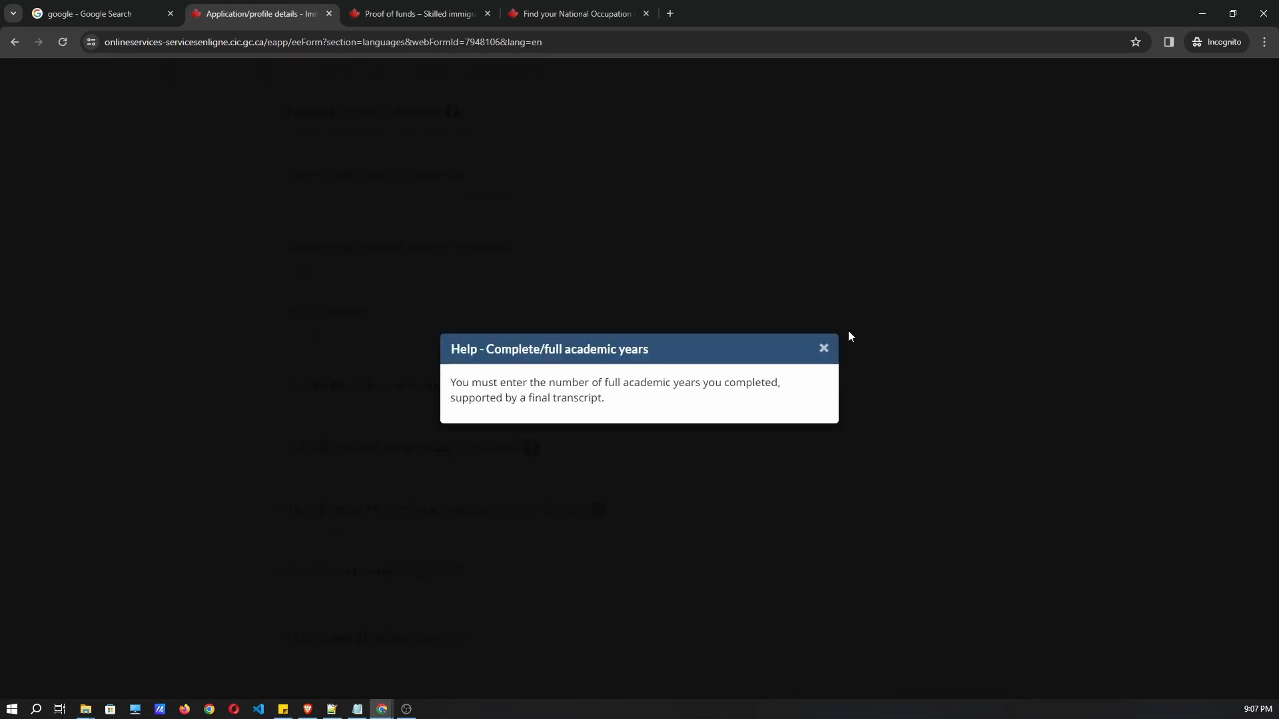
{"action": "left_click", "coordinate": [823, 349]}
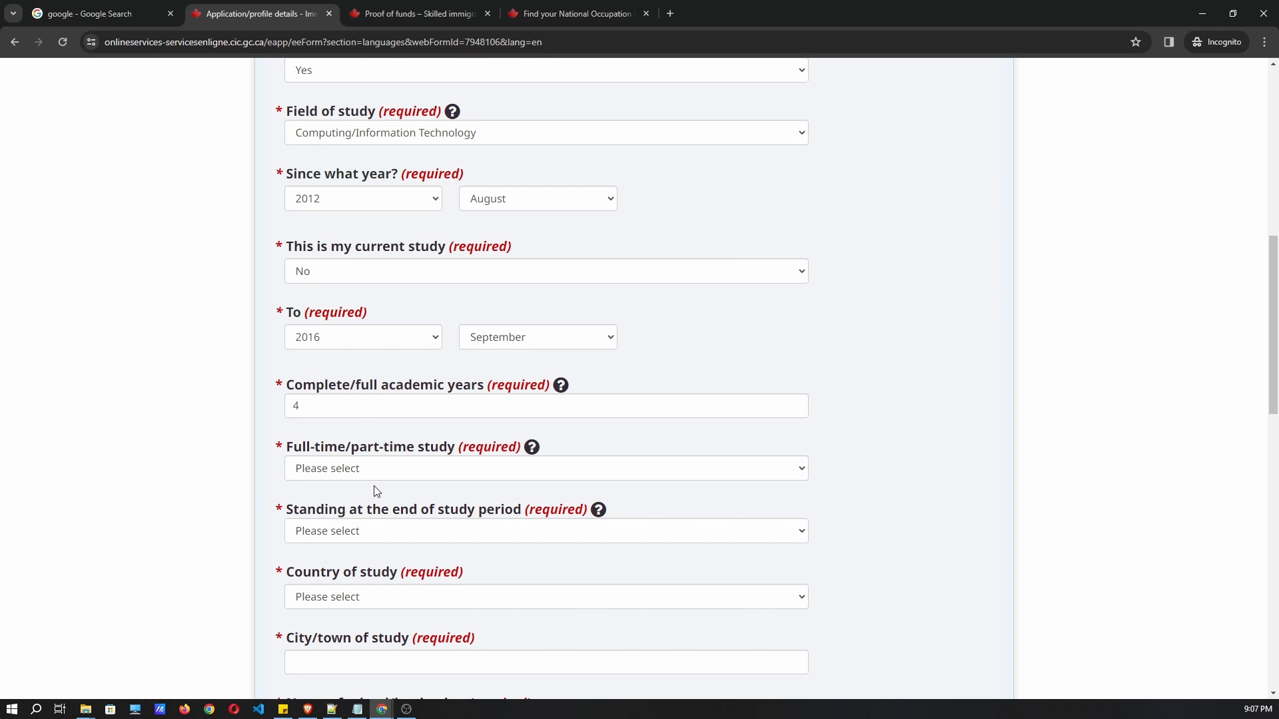
Mark the study as Full Time with a degree awarded, studied in India.
{"action": "scroll", "coordinate": [374, 490], "scroll_direction": "down", "scroll_amount": 1}
{"action": "left_click", "coordinate": [346, 403]}
{"action": "left_click", "coordinate": [347, 437]}
{"action": "scroll", "coordinate": [346, 461], "scroll_direction": "down", "scroll_amount": 1}
{"action": "scroll", "coordinate": [346, 461], "scroll_direction": "down", "scroll_amount": 1}
{"action": "left_click", "coordinate": [341, 399]}
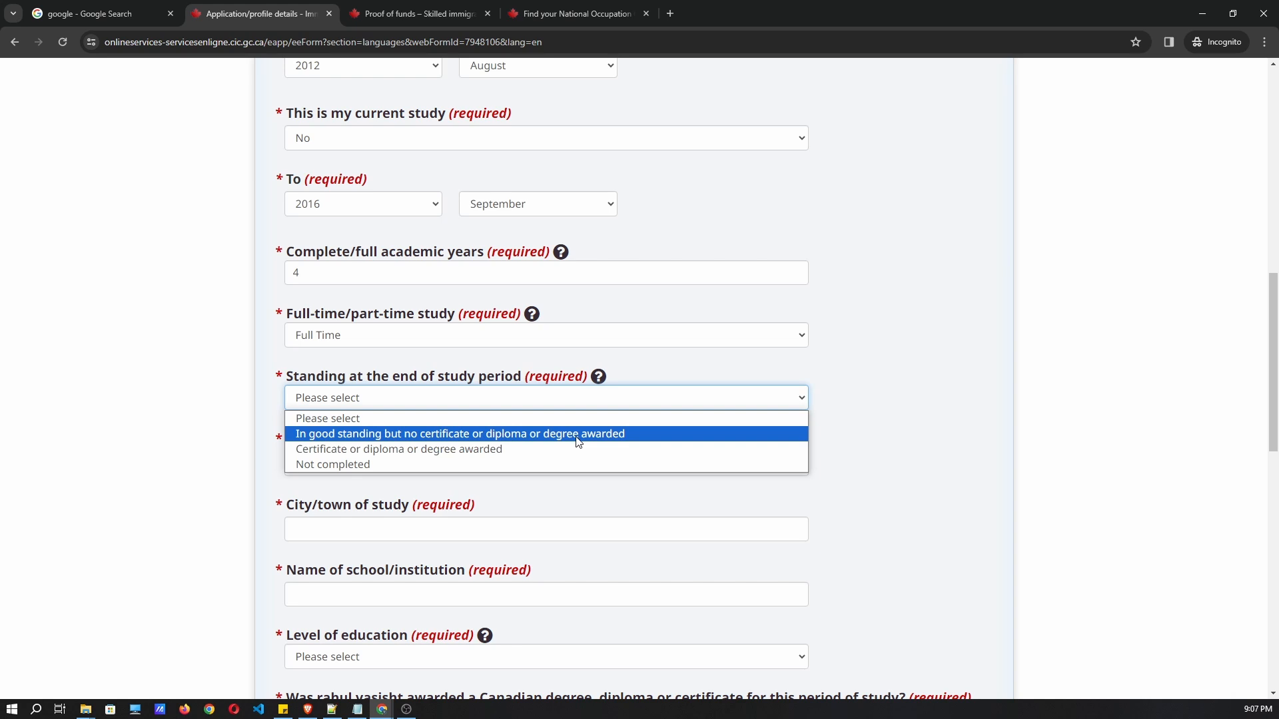
{"action": "left_click", "coordinate": [387, 450]}
{"action": "scroll", "coordinate": [338, 343], "scroll_direction": "down", "scroll_amount": 2}
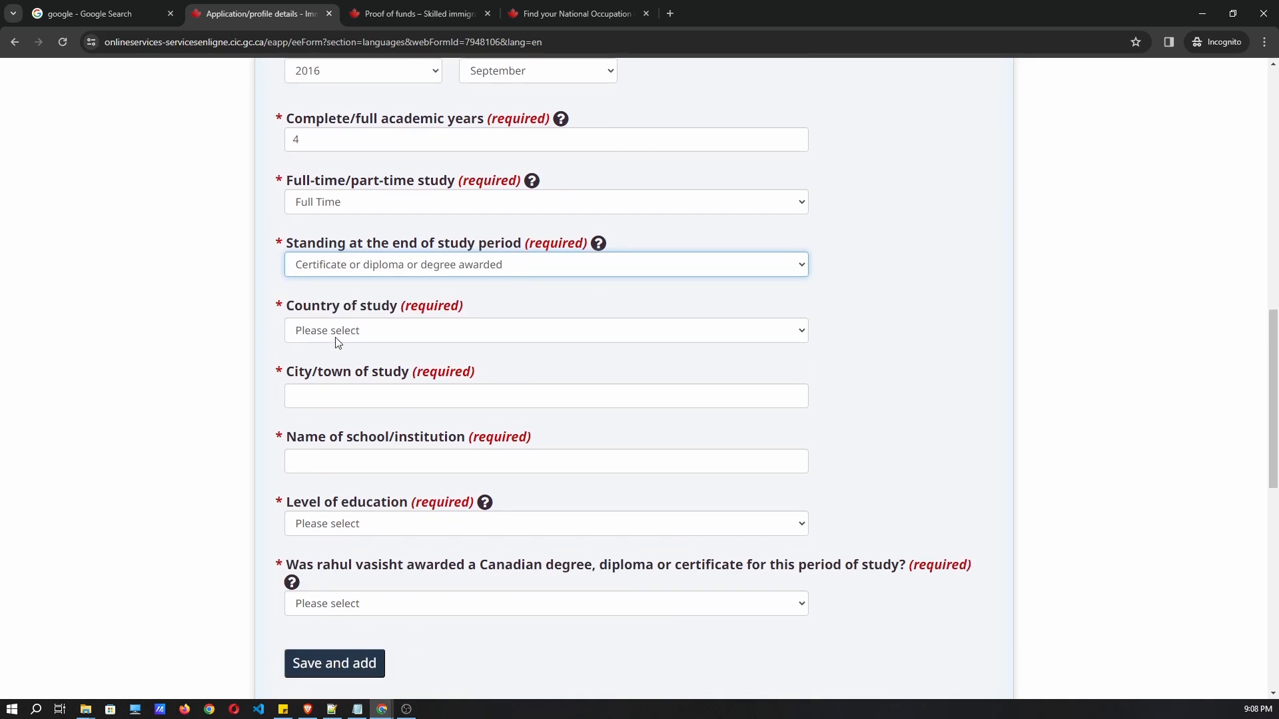
{"action": "left_click", "coordinate": [339, 333]}
{"action": "type", "text": "india"}
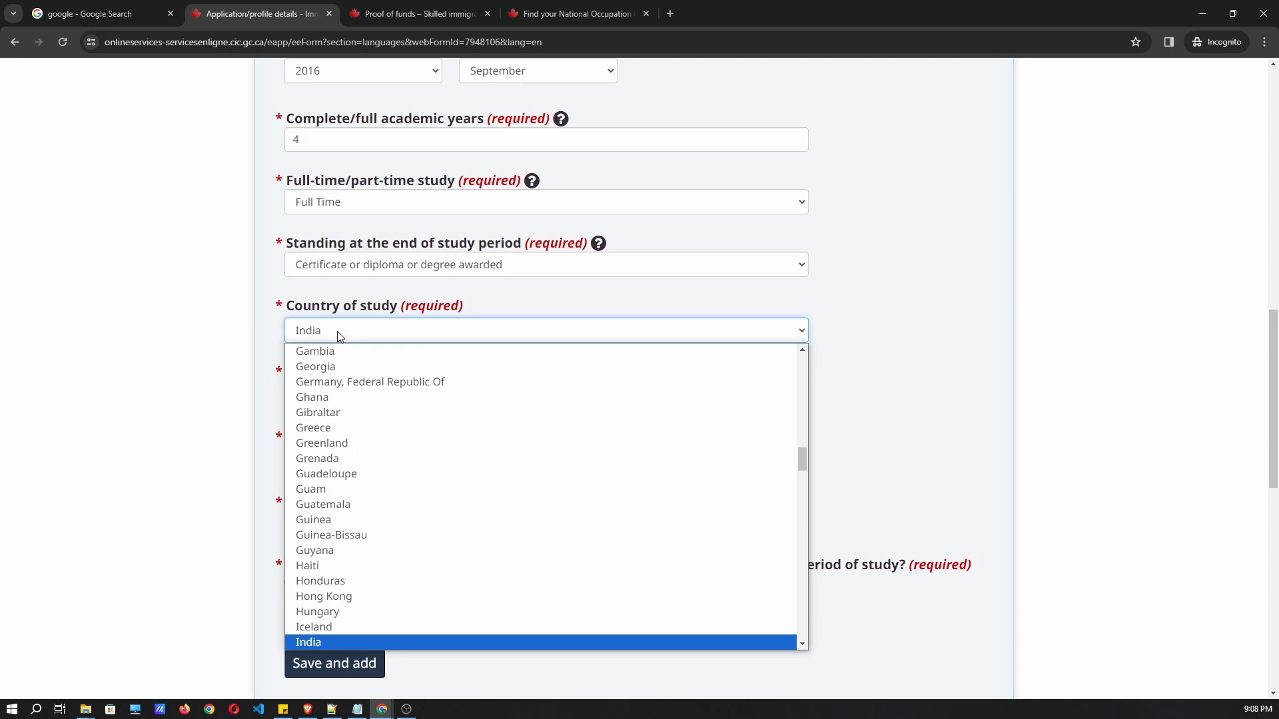
{"action": "key", "text": "Return"}
{"action": "left_click", "coordinate": [357, 340]}
{"action": "left_click", "coordinate": [359, 338]}
Enter dehradun as the city of study and uscit as the school name.
{"action": "left_click", "coordinate": [366, 395]}
{"action": "type", "text": "dehta"}
{"action": "key", "text": "BackSpace"}
{"action": "key", "text": "BackSpace"}
{"action": "type", "text": "rad"}
{"action": "key", "text": "Tab"}
{"action": "type", "text": "isci"}
{"action": "key", "text": "BackSpace"}
{"action": "key", "text": "BackSpace"}
{"action": "key", "text": "BackSpace"}
{"action": "key", "text": "BackSpace"}
{"action": "type", "text": "usci"}
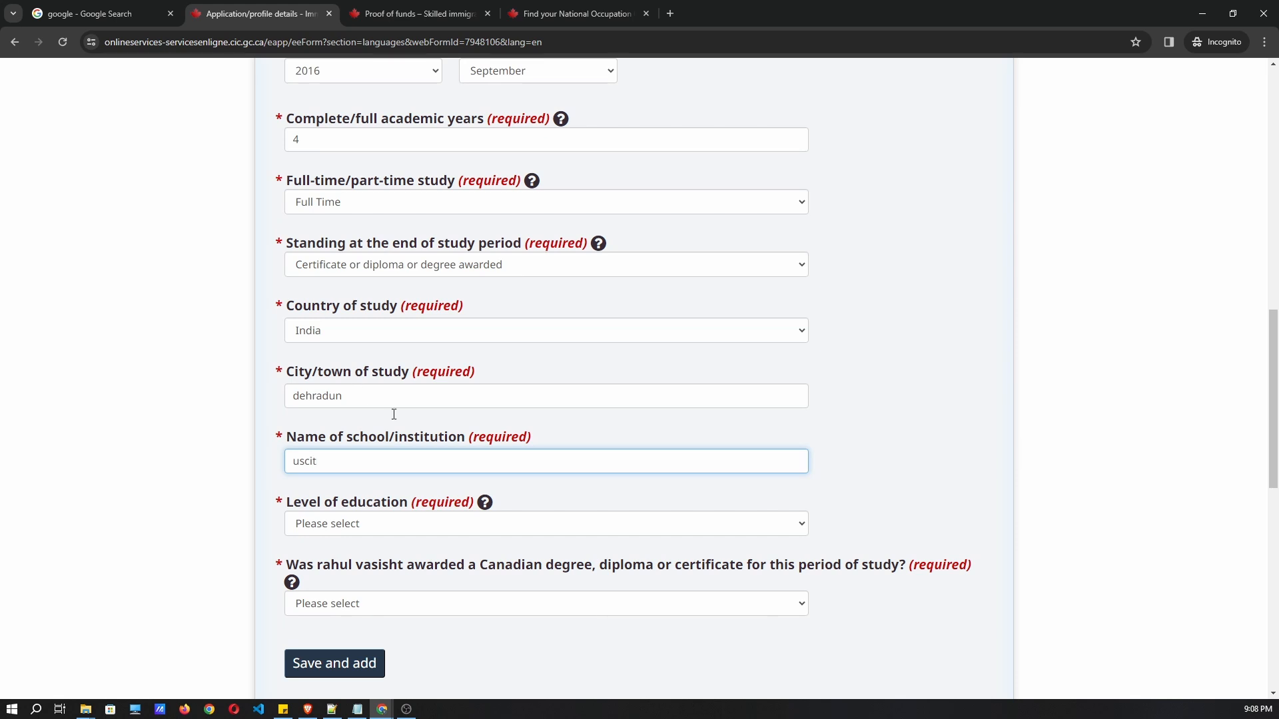
{"action": "left_click", "coordinate": [446, 445]}
Set the level of education to Bachelor's degree.
{"action": "scroll", "coordinate": [446, 447], "scroll_direction": "down", "scroll_amount": 1}
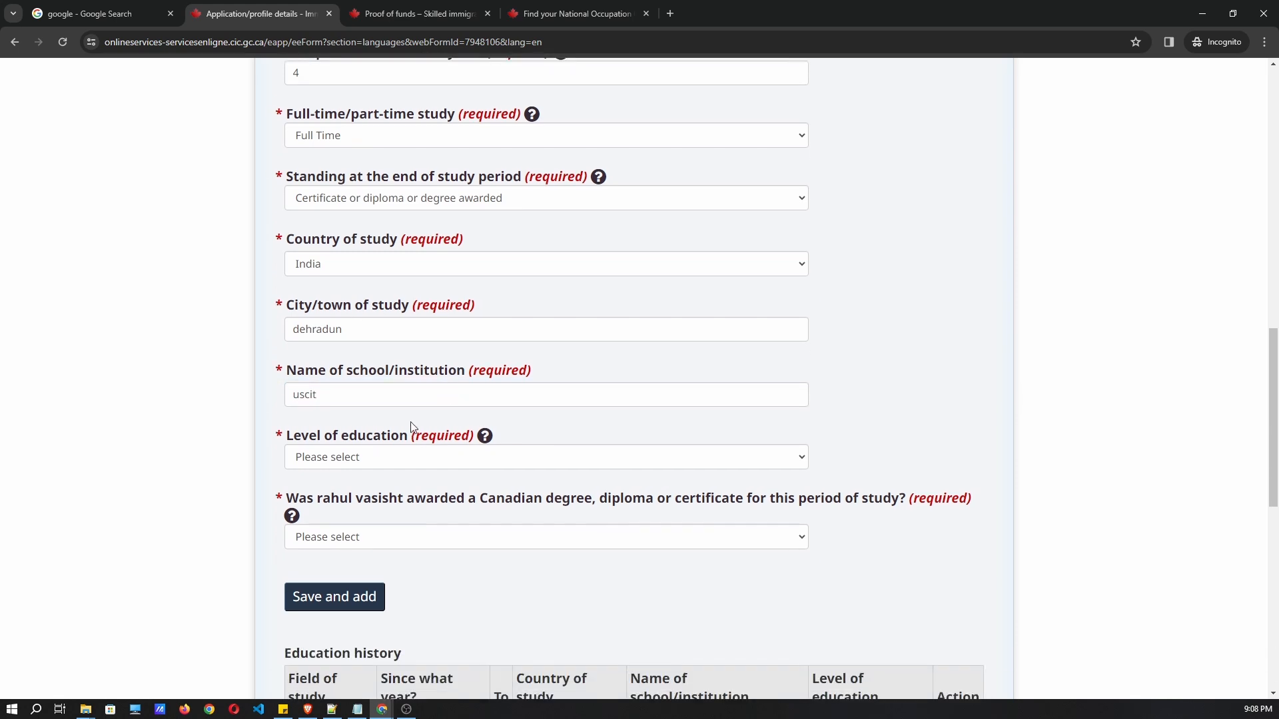
{"action": "scroll", "coordinate": [352, 435], "scroll_direction": "down", "scroll_amount": 1}
{"action": "scroll", "coordinate": [374, 402], "scroll_direction": "up", "scroll_amount": 1}
{"action": "left_click", "coordinate": [347, 457]}
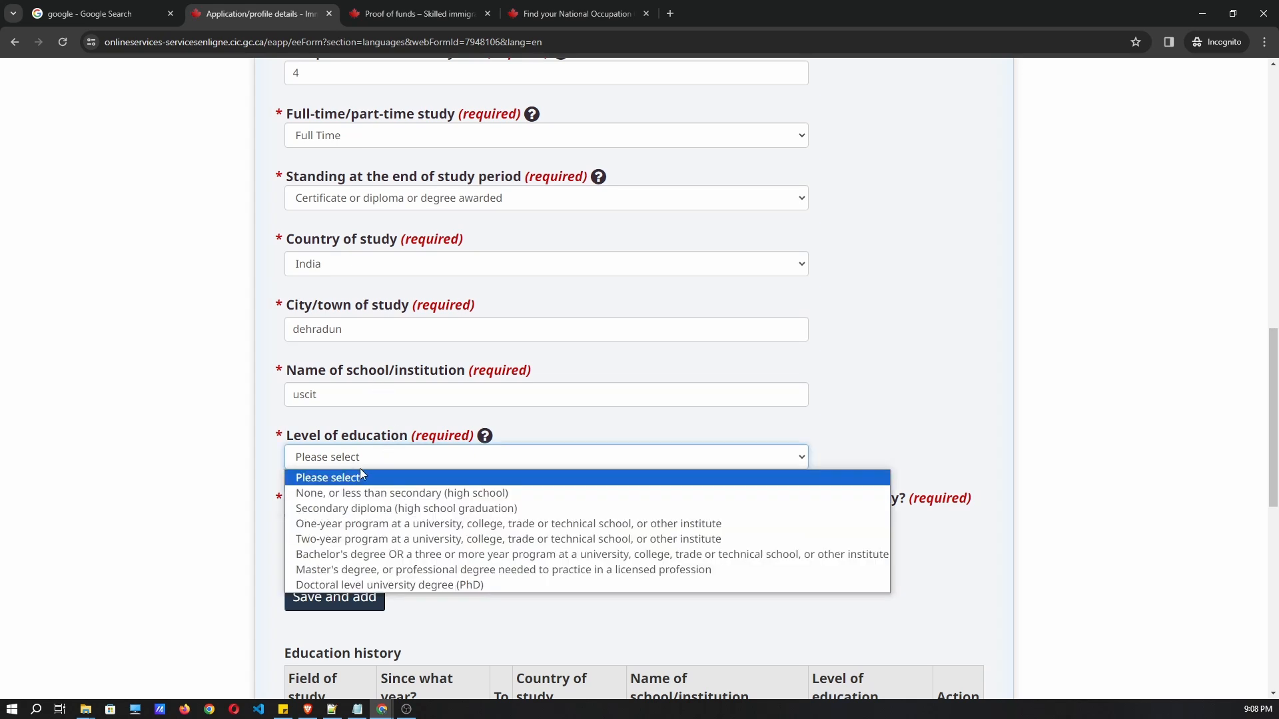
{"action": "left_click", "coordinate": [361, 555]}
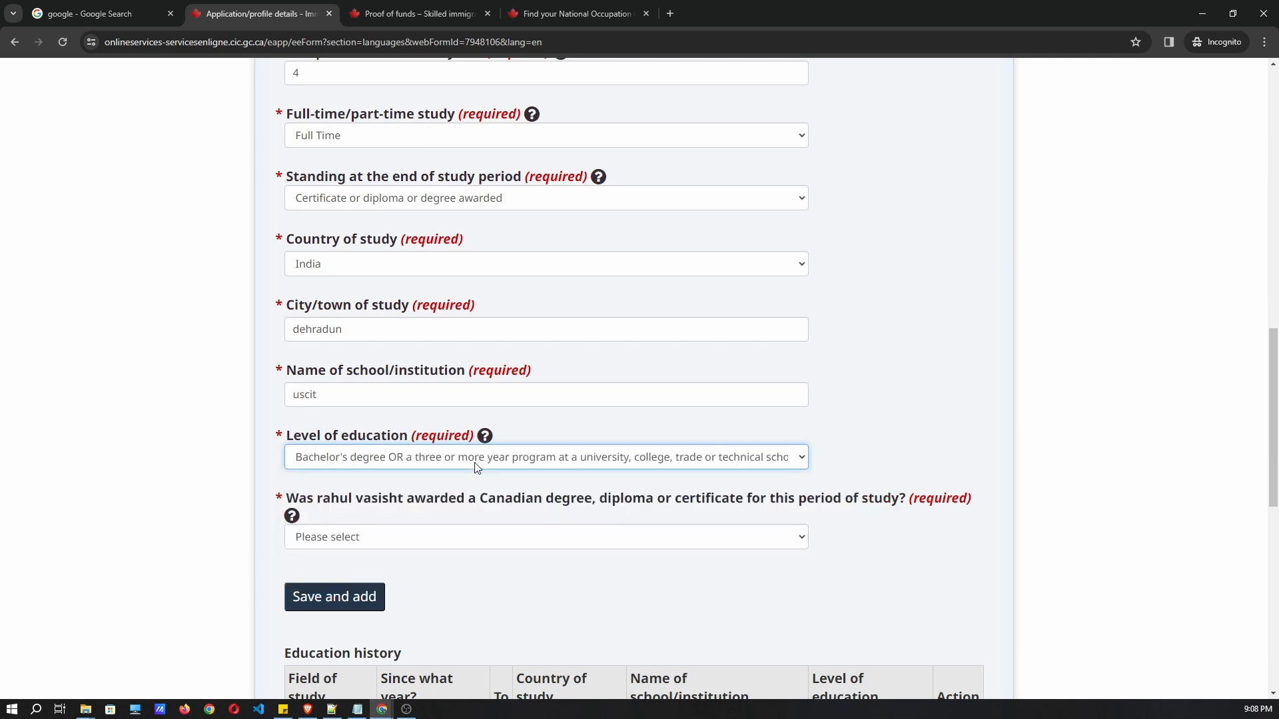
Answer No to the Canadian degree question and review the ECA question.
{"action": "scroll", "coordinate": [451, 454], "scroll_direction": "down", "scroll_amount": 2}
{"action": "scroll", "coordinate": [446, 443], "scroll_direction": "down", "scroll_amount": 1}
{"action": "left_click", "coordinate": [393, 336]}
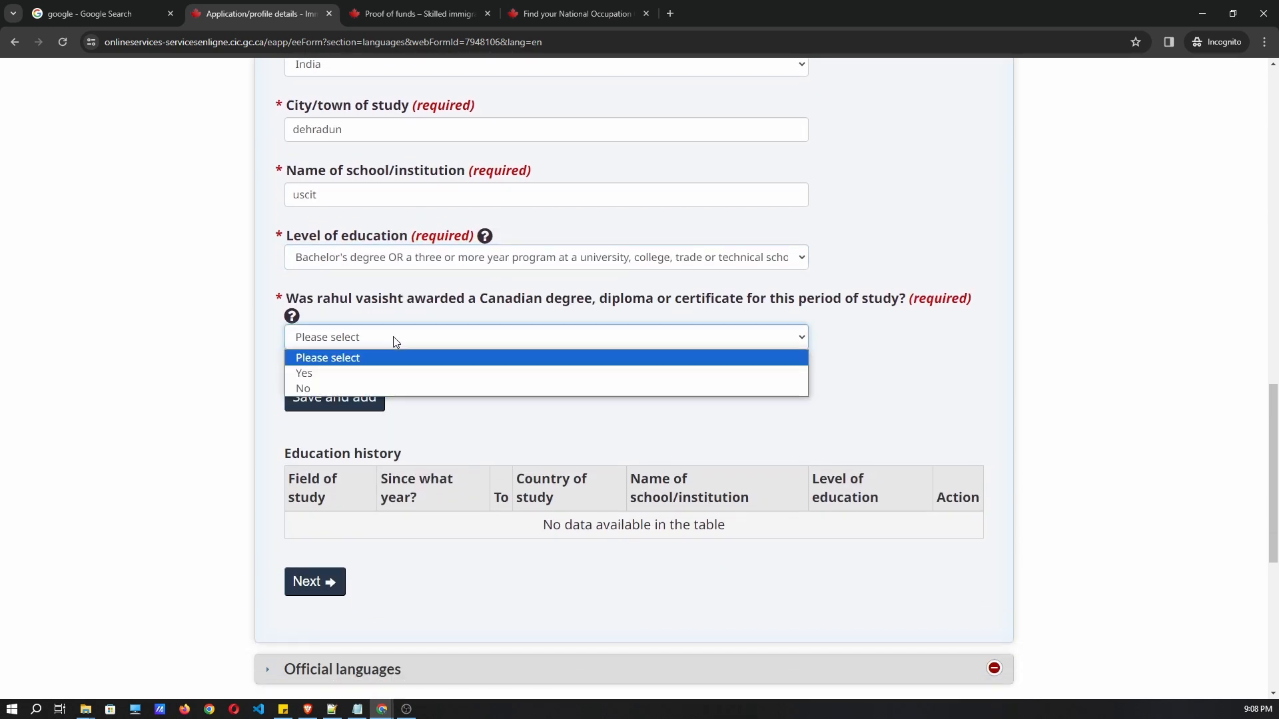
{"action": "left_click", "coordinate": [319, 298]}
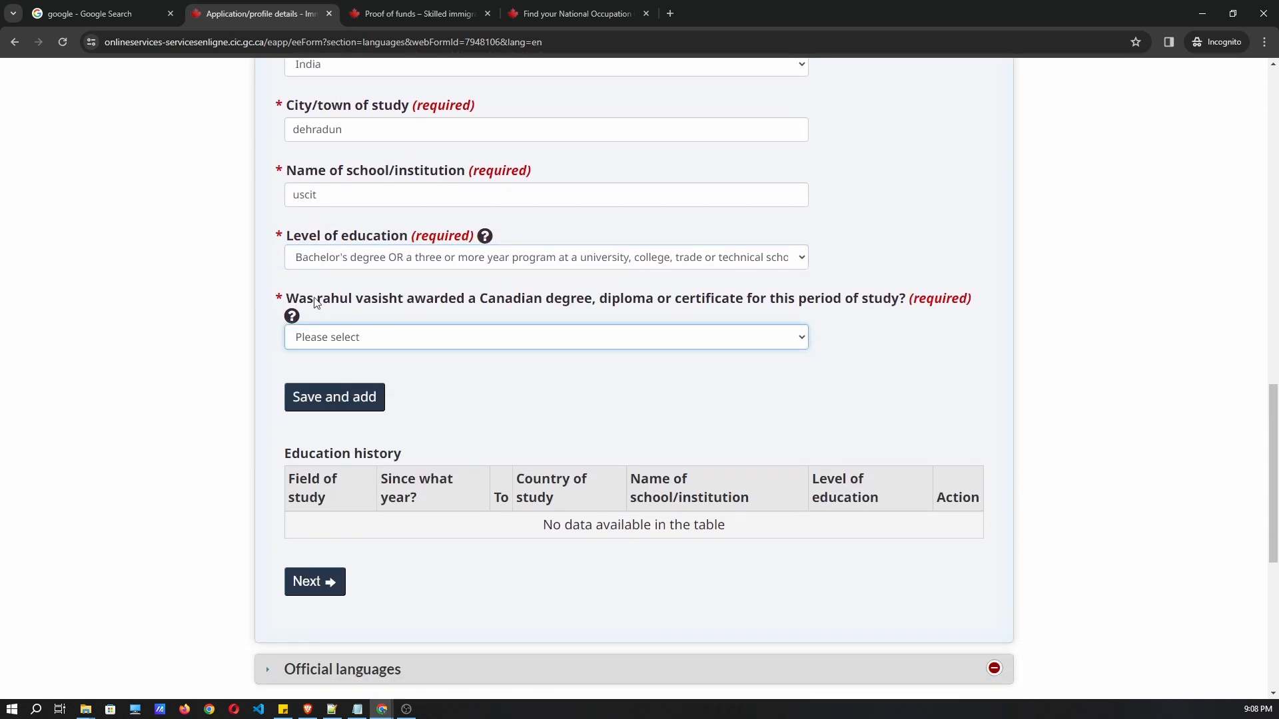
{"action": "left_click_drag", "start_coordinate": [299, 299], "coordinate": [475, 311]}
{"action": "left_click", "coordinate": [606, 311]}
{"action": "left_click", "coordinate": [519, 339]}
{"action": "left_click", "coordinate": [431, 390]}
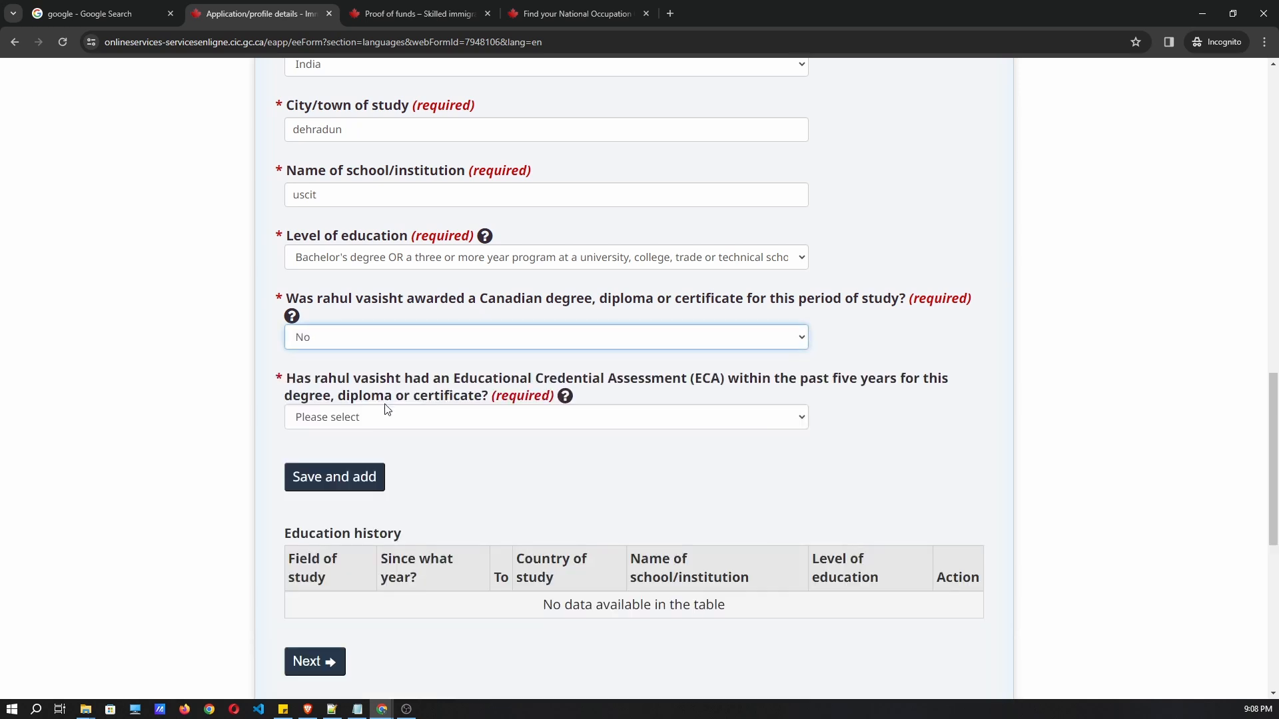
{"action": "left_click_drag", "start_coordinate": [288, 378], "coordinate": [758, 387]}
{"action": "left_click", "coordinate": [758, 388]}
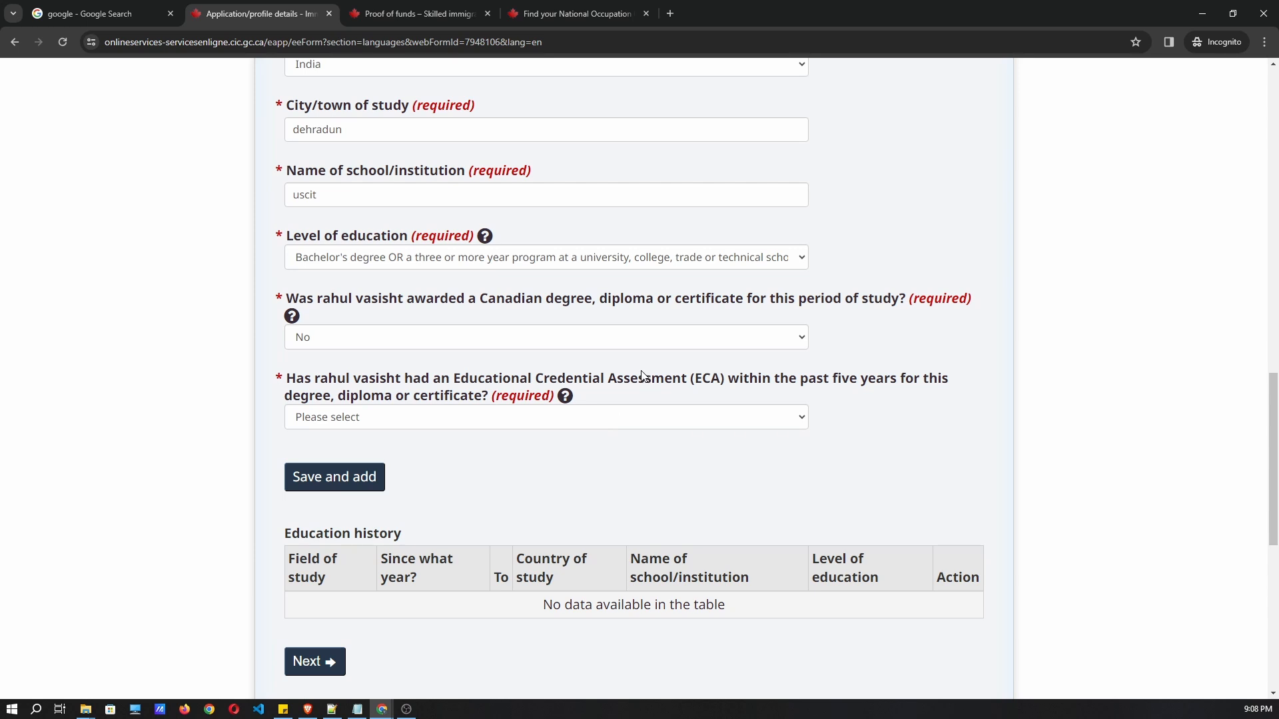
{"action": "left_click", "coordinate": [411, 414]}
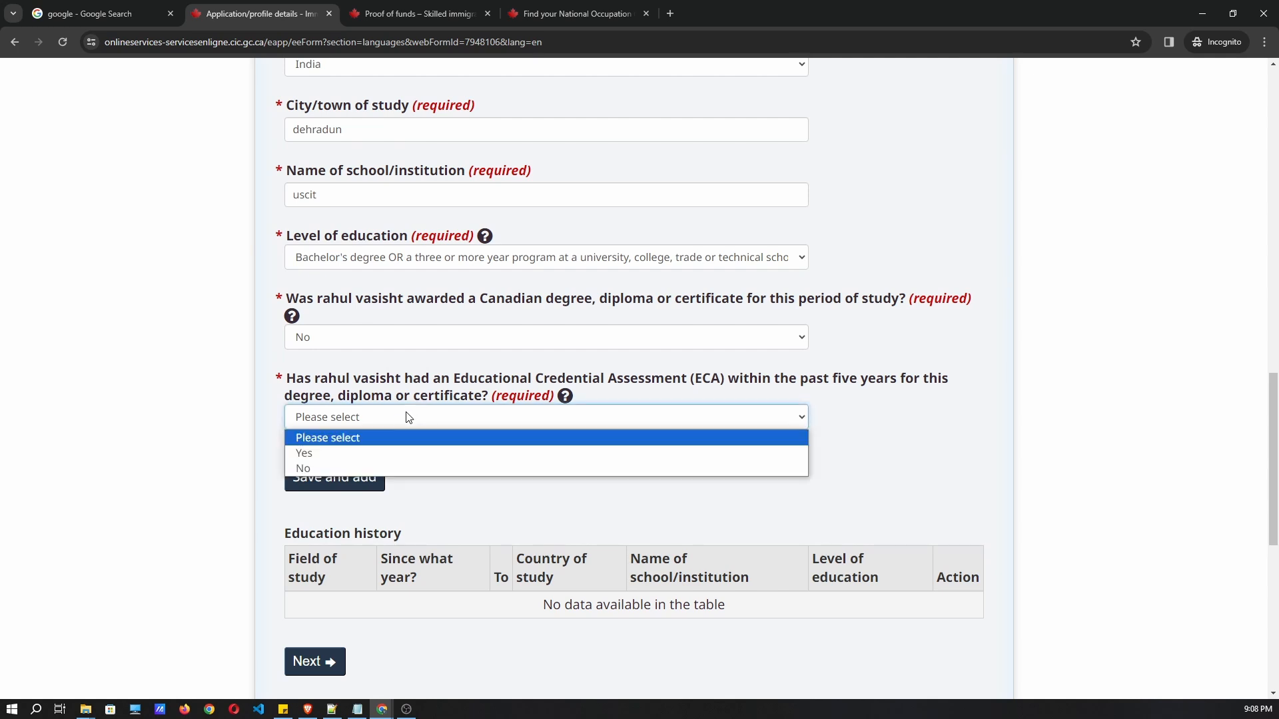
Answer Yes to having an ECA, issued by World Education Services.
{"action": "left_click", "coordinate": [377, 453]}
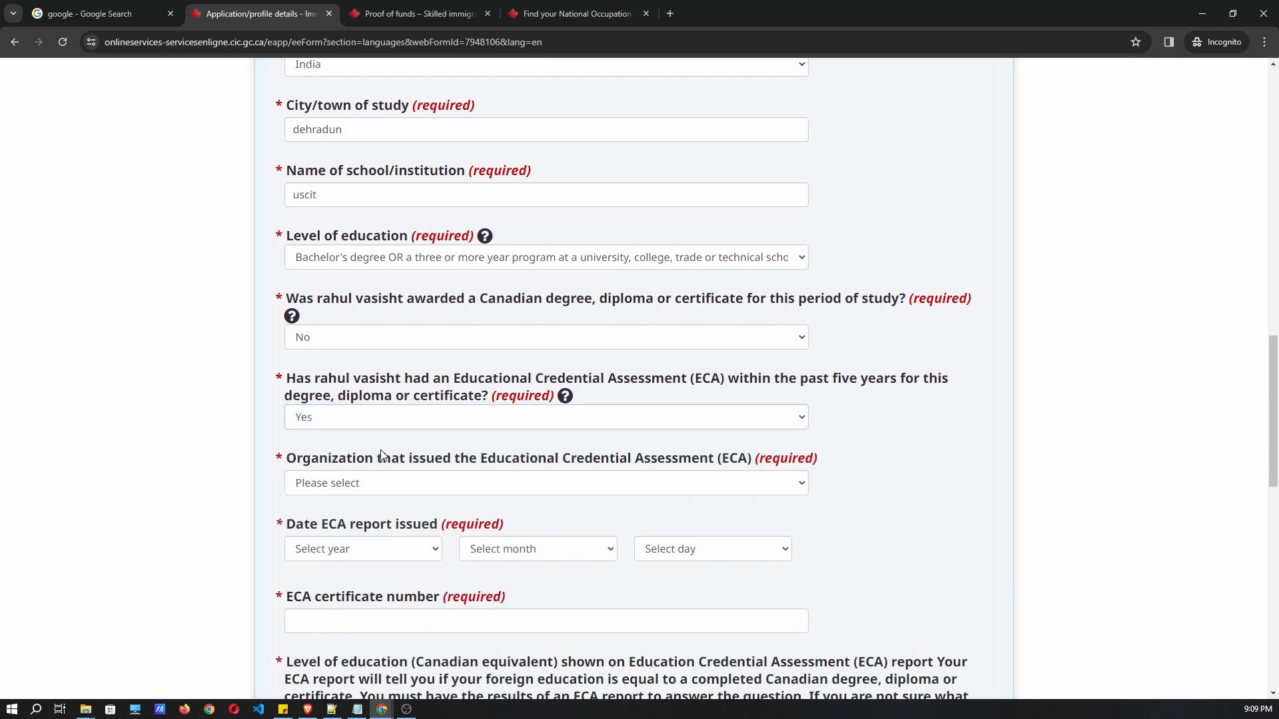
{"action": "scroll", "coordinate": [385, 400], "scroll_direction": "down", "scroll_amount": 2}
{"action": "left_click", "coordinate": [378, 350]}
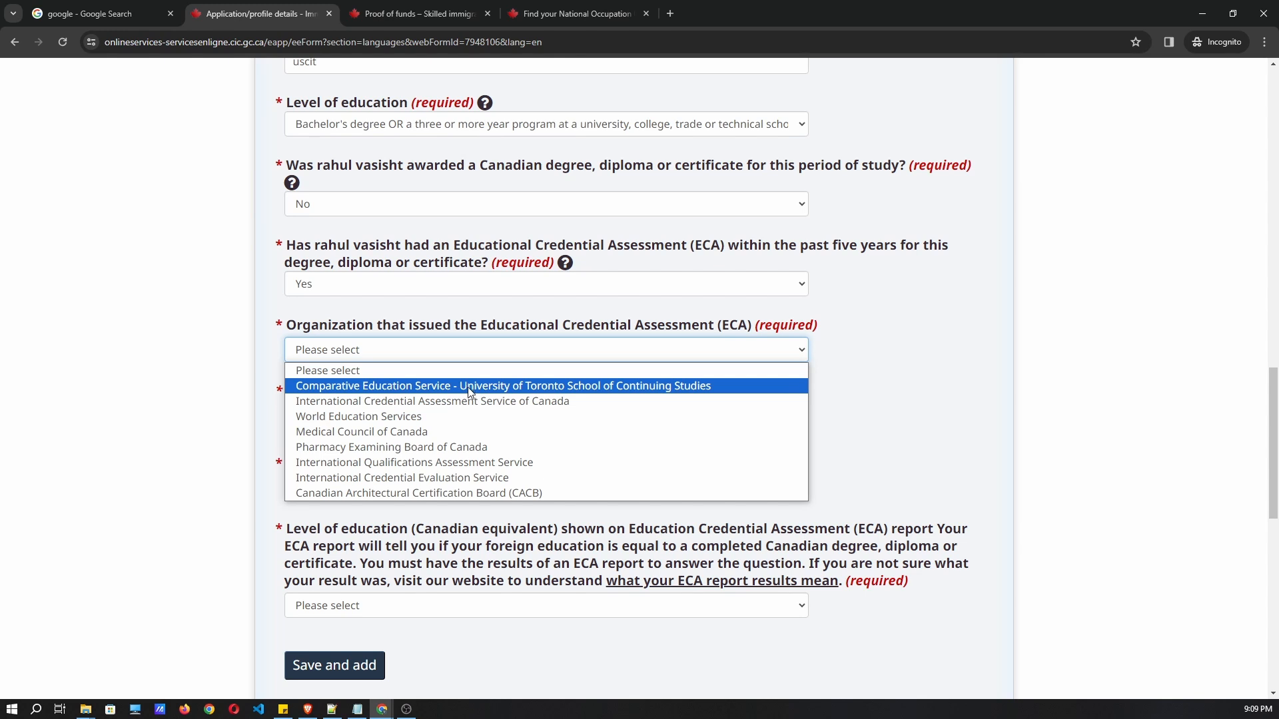
{"action": "left_click", "coordinate": [431, 417]}
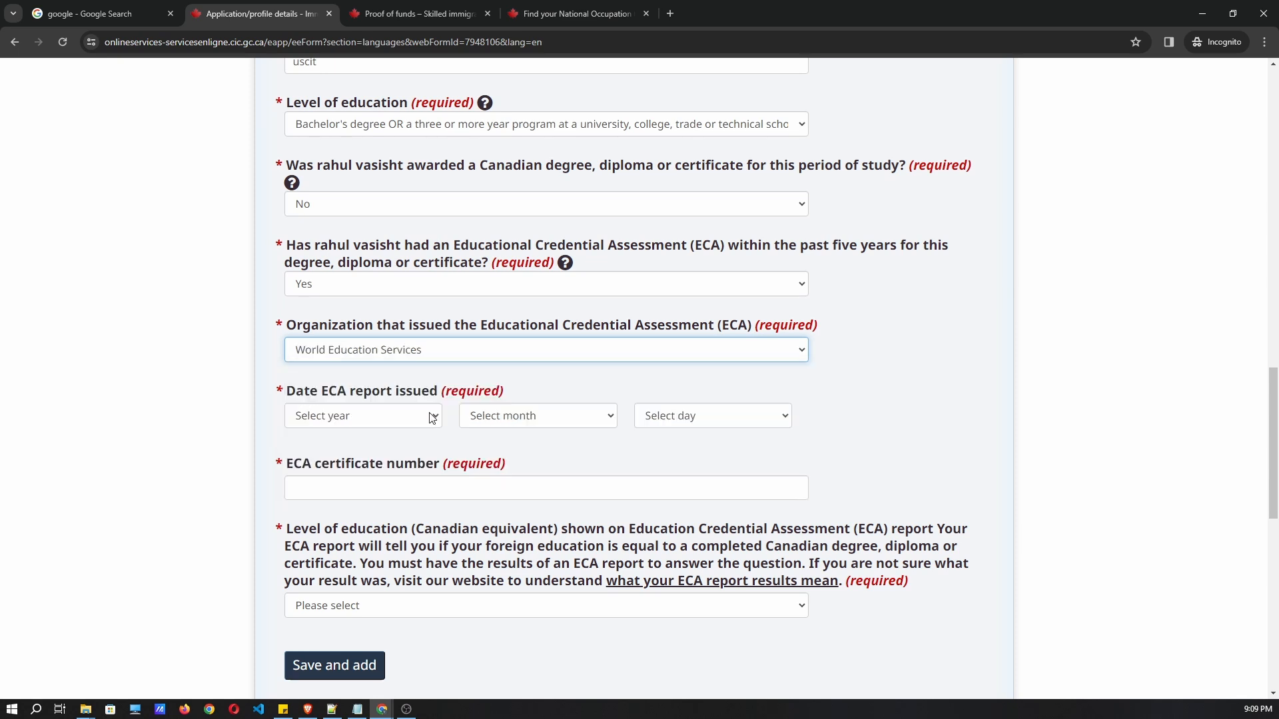
Set the ECA report date to 2020 April 06 and enter the certificate number.
{"action": "scroll", "coordinate": [400, 333], "scroll_direction": "down", "scroll_amount": 2}
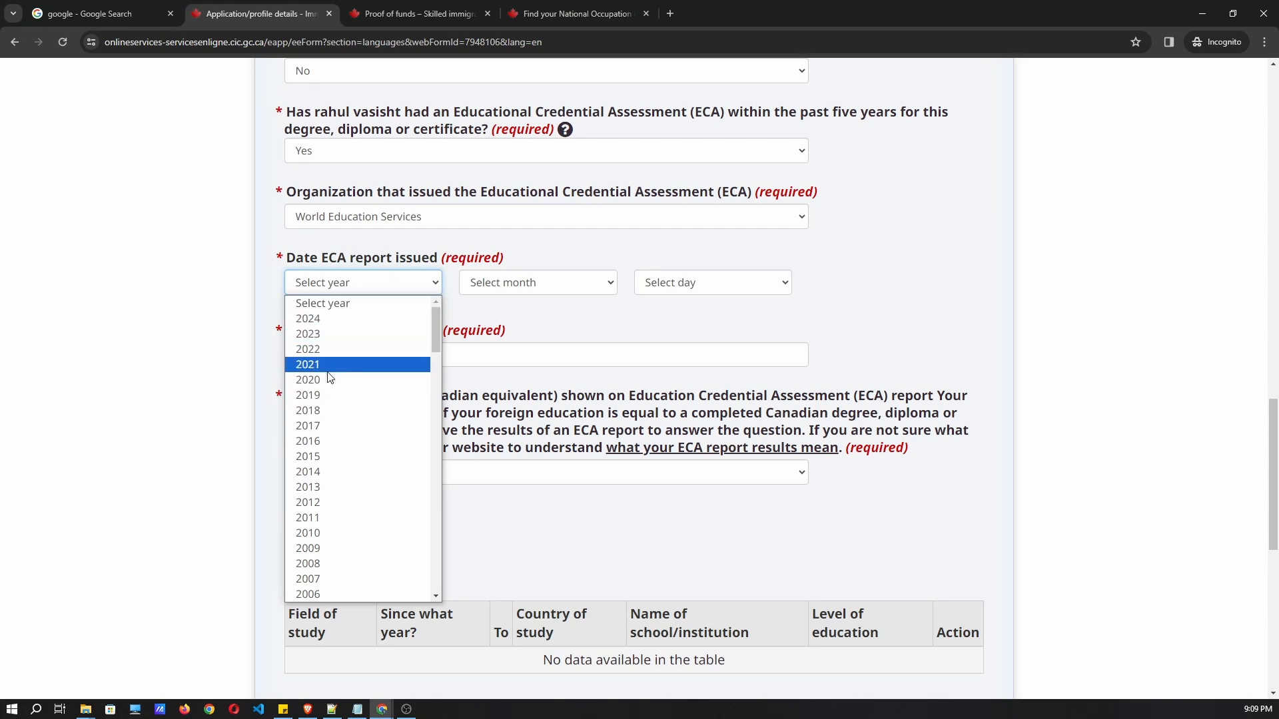
{"action": "left_click", "coordinate": [307, 380]}
{"action": "left_click", "coordinate": [532, 286]}
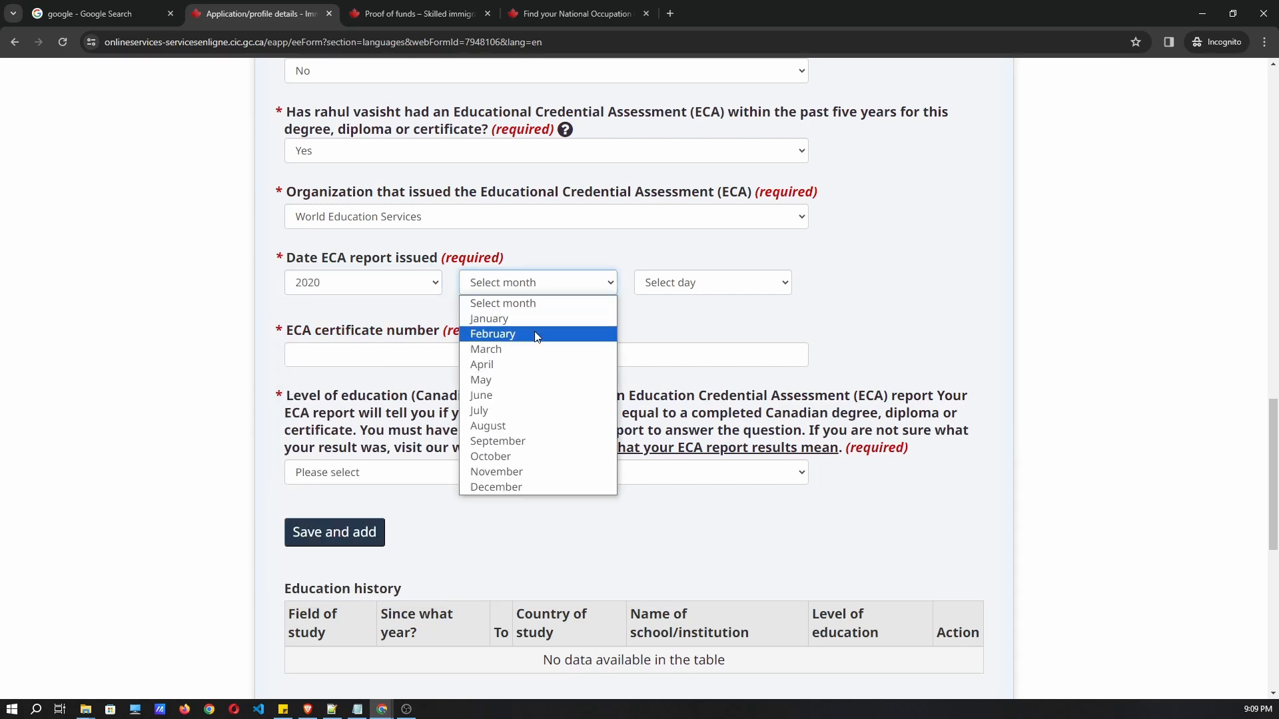
{"action": "left_click", "coordinate": [526, 368]}
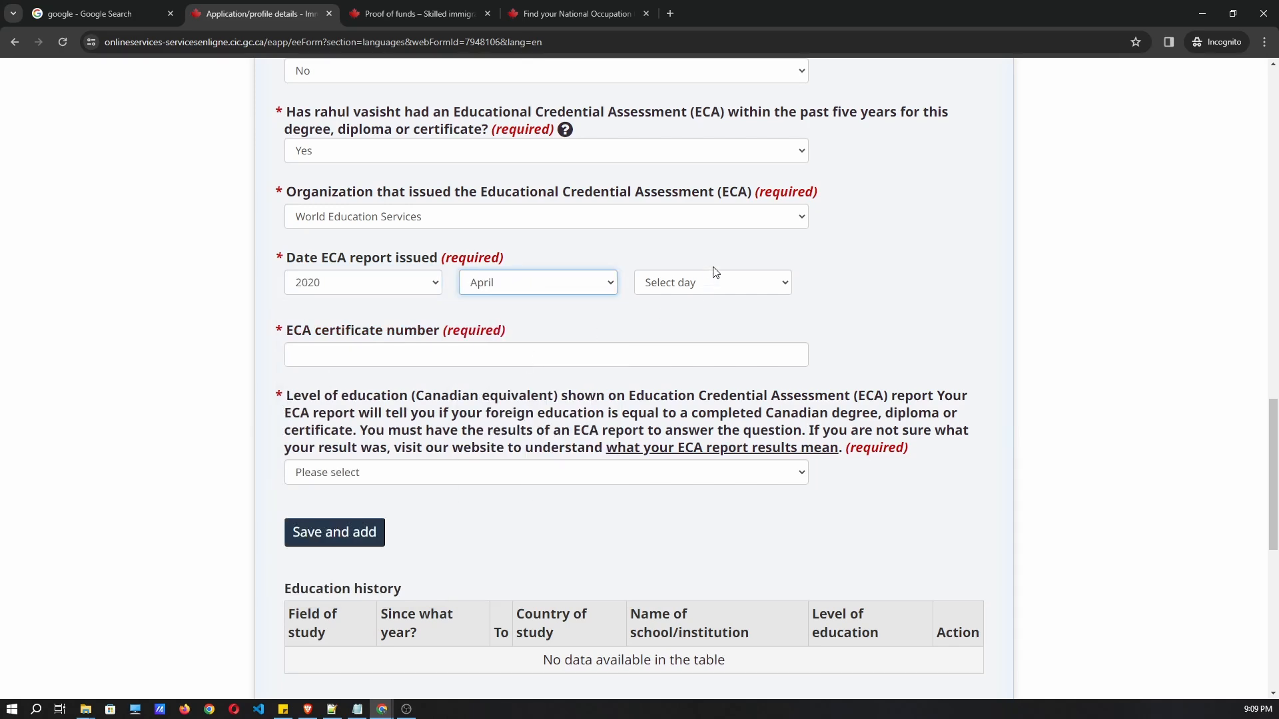
{"action": "left_click", "coordinate": [700, 282]}
{"action": "left_click", "coordinate": [676, 399]}
{"action": "left_click", "coordinate": [375, 353]}
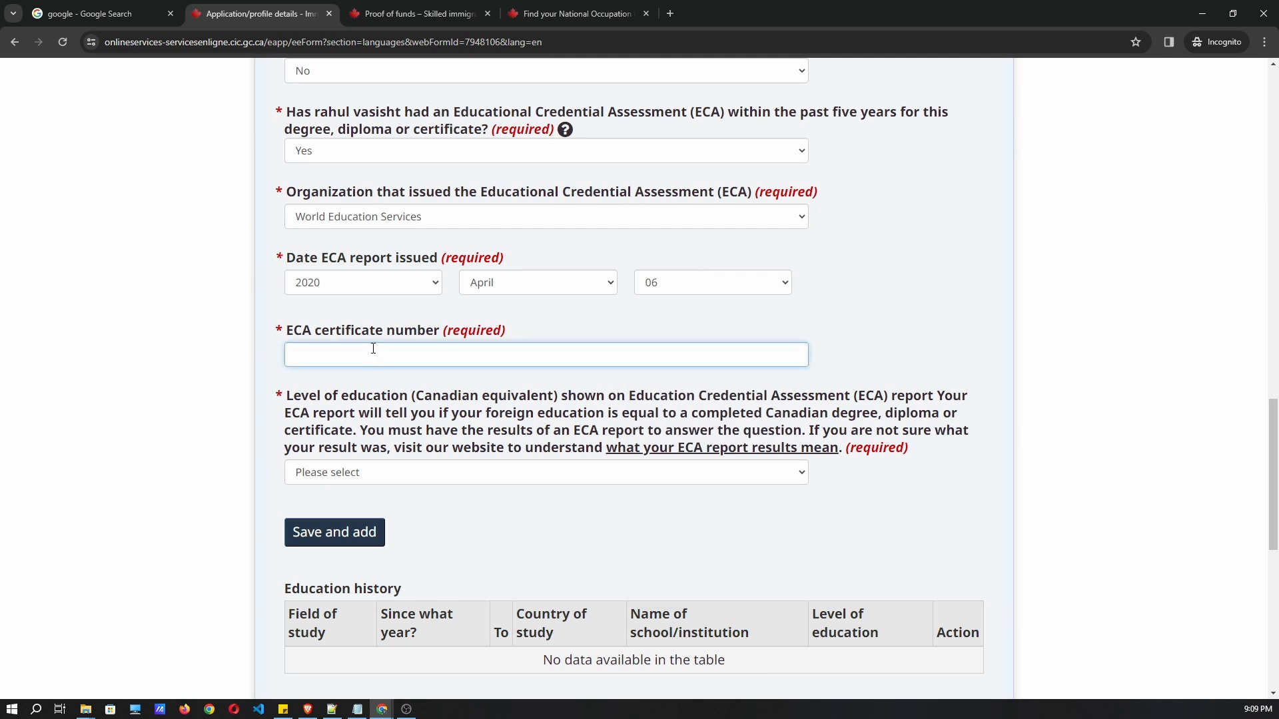
Set the Canadian equivalent to Bachelor's degree and save the entry to Education history.
{"action": "scroll", "coordinate": [459, 439], "scroll_direction": "down", "scroll_amount": 1}
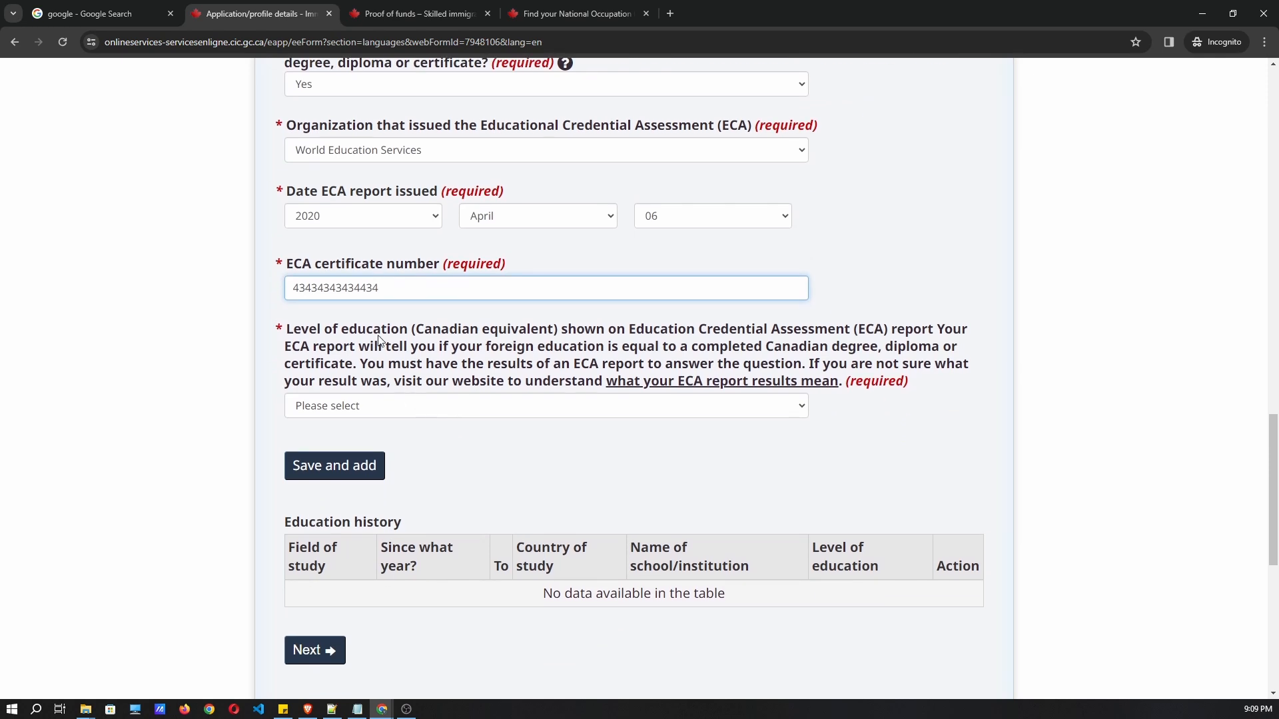
{"action": "left_click", "coordinate": [399, 406]}
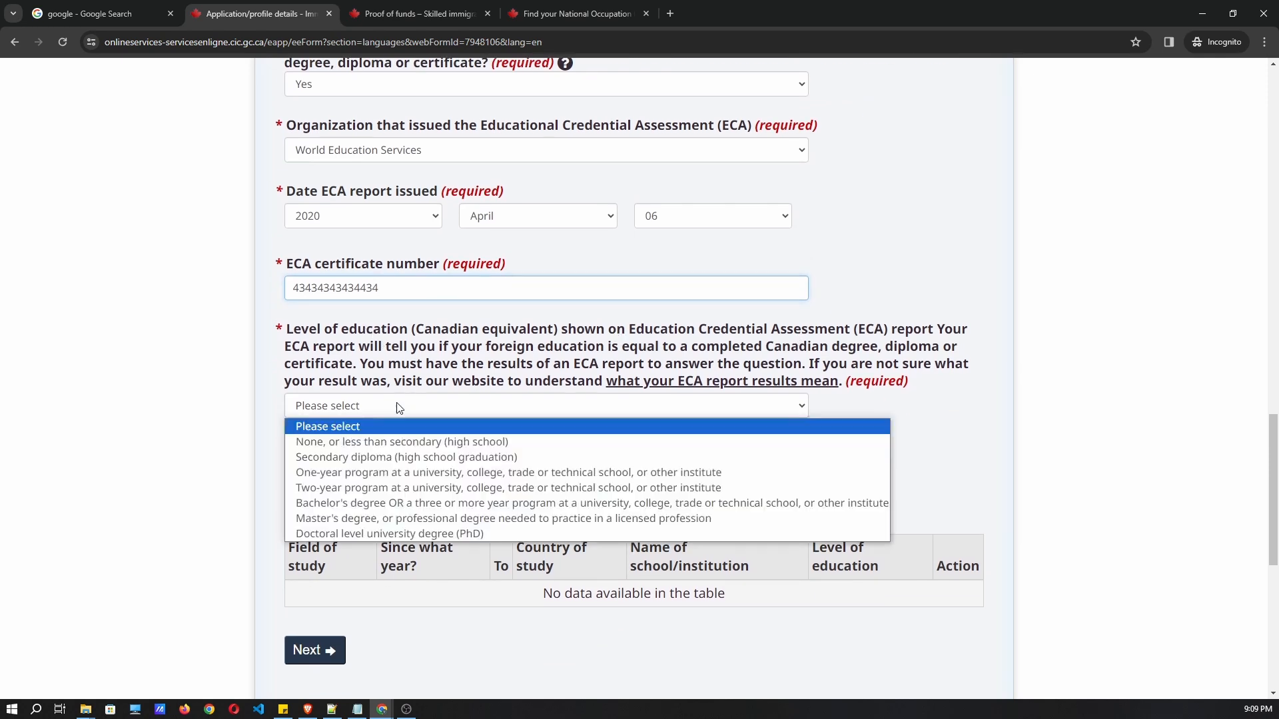
{"action": "left_click", "coordinate": [411, 510]}
{"action": "scroll", "coordinate": [426, 466], "scroll_direction": "down", "scroll_amount": 1}
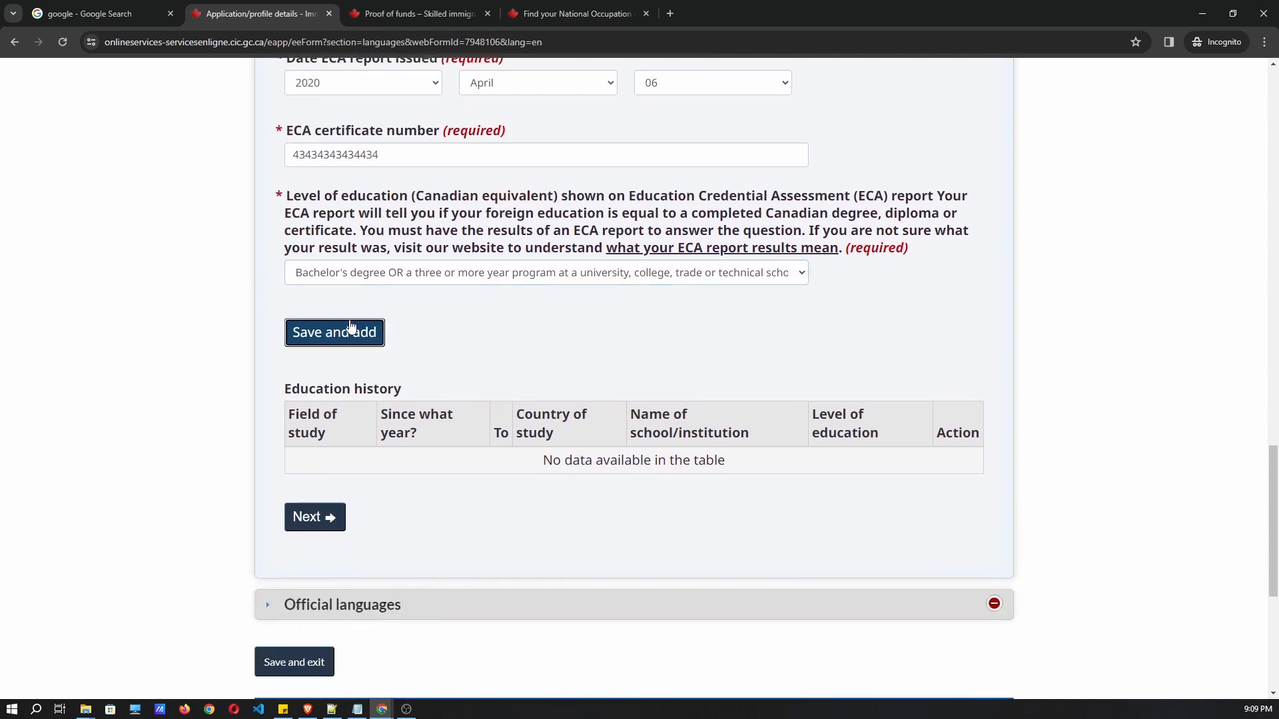
{"action": "left_click", "coordinate": [351, 331]}
{"action": "scroll", "coordinate": [552, 353], "scroll_direction": "up", "scroll_amount": 4}
{"action": "scroll", "coordinate": [527, 365], "scroll_direction": "down", "scroll_amount": 1}
{"action": "left_click", "coordinate": [314, 493]}
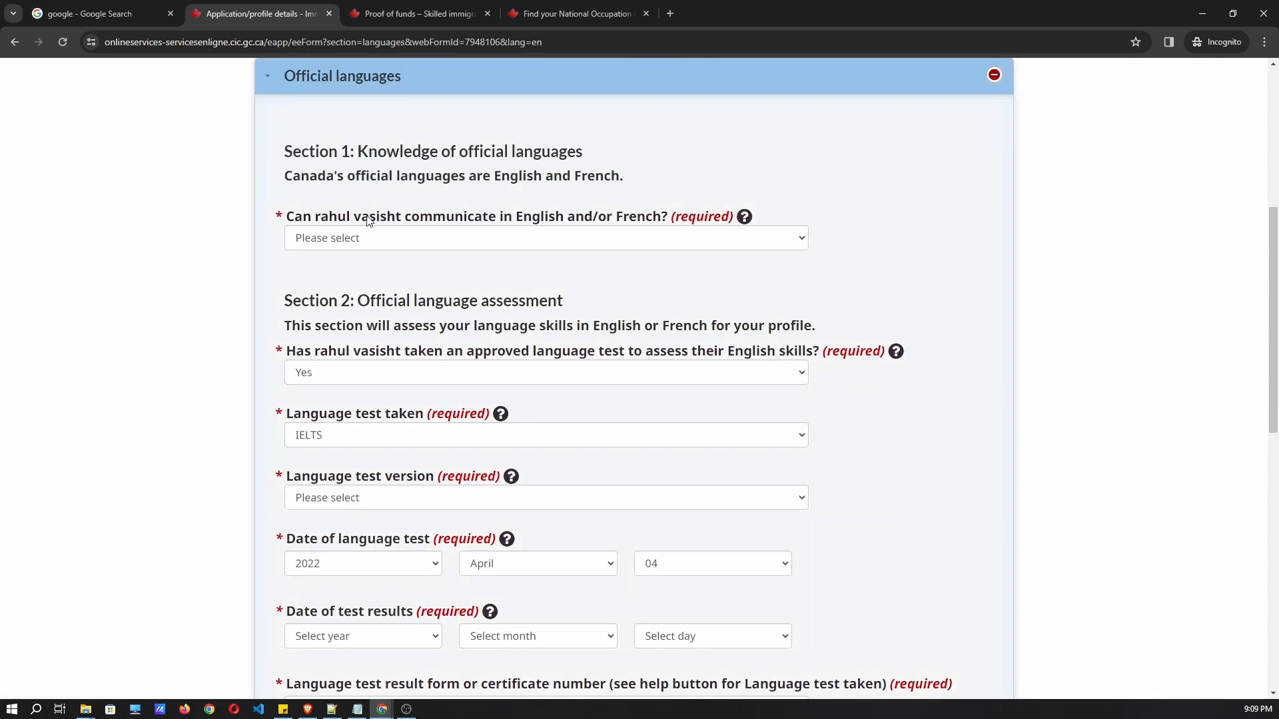
Indicate English as the official language of communication and review the test question.
{"action": "left_click_drag", "start_coordinate": [287, 218], "coordinate": [537, 248]}
{"action": "left_click", "coordinate": [537, 246]}
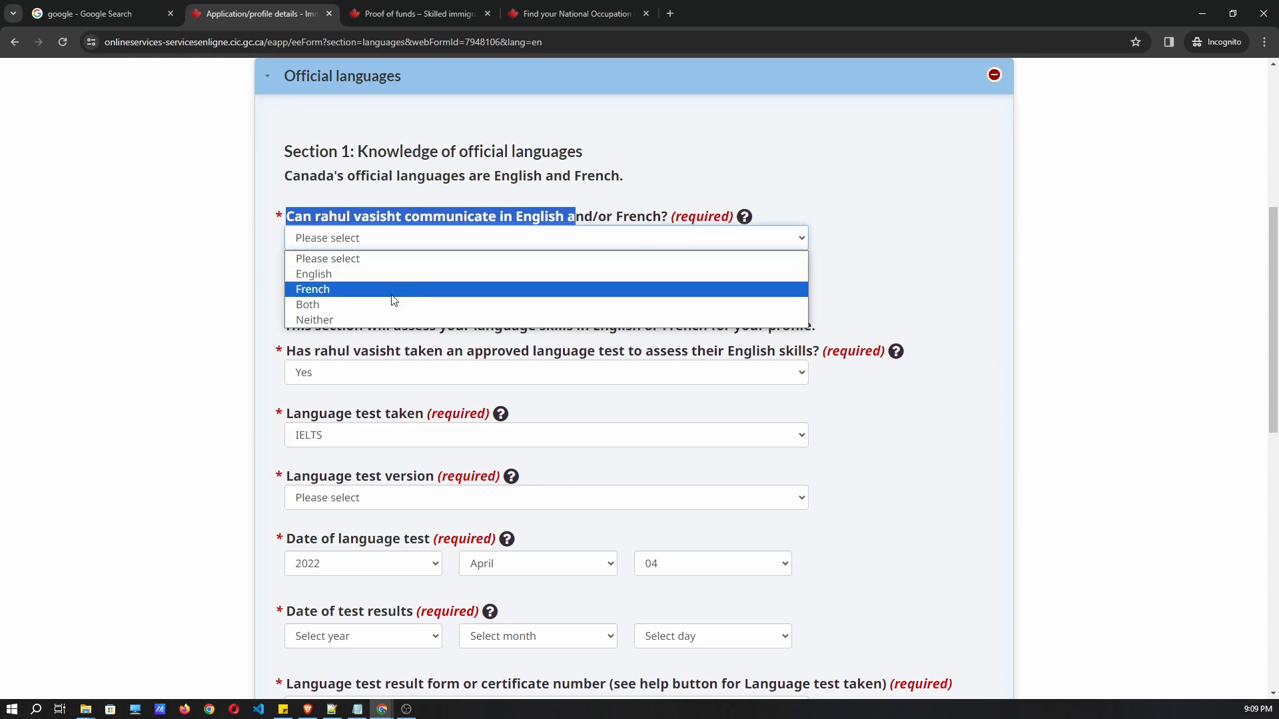
{"action": "left_click", "coordinate": [347, 276]}
{"action": "scroll", "coordinate": [393, 283], "scroll_direction": "down", "scroll_amount": 2}
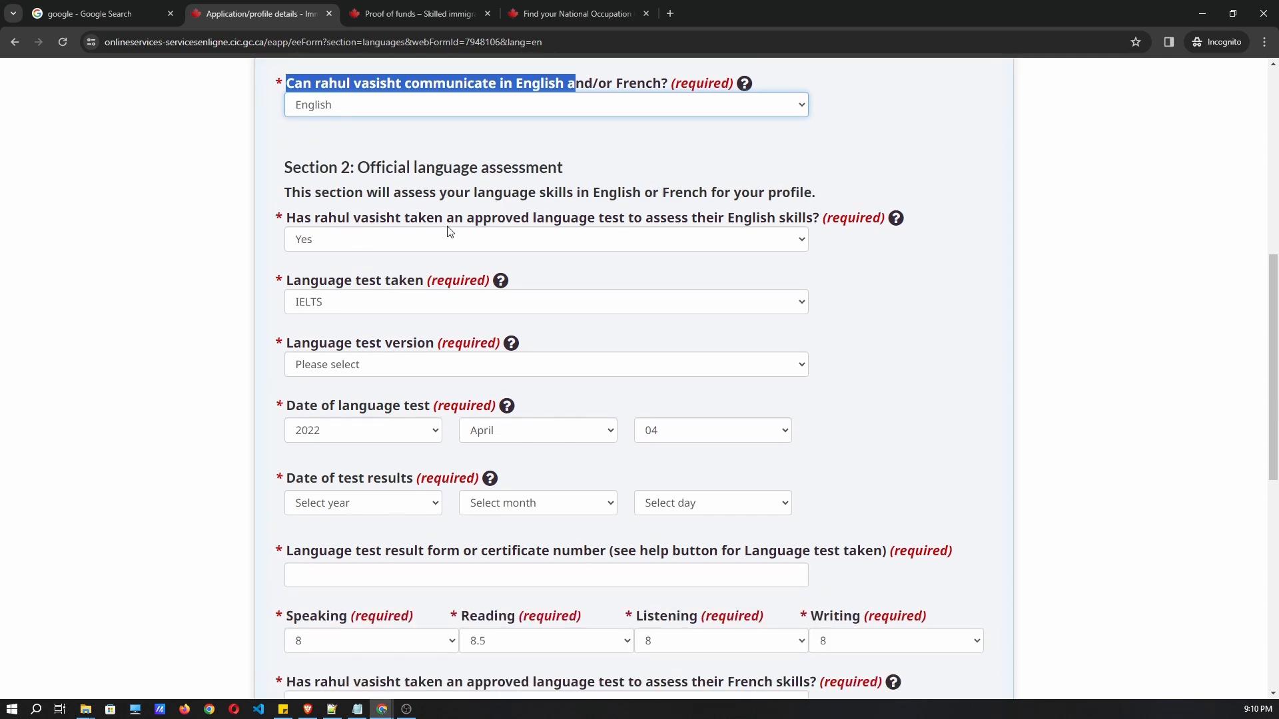
{"action": "left_click_drag", "start_coordinate": [287, 220], "coordinate": [587, 223]}
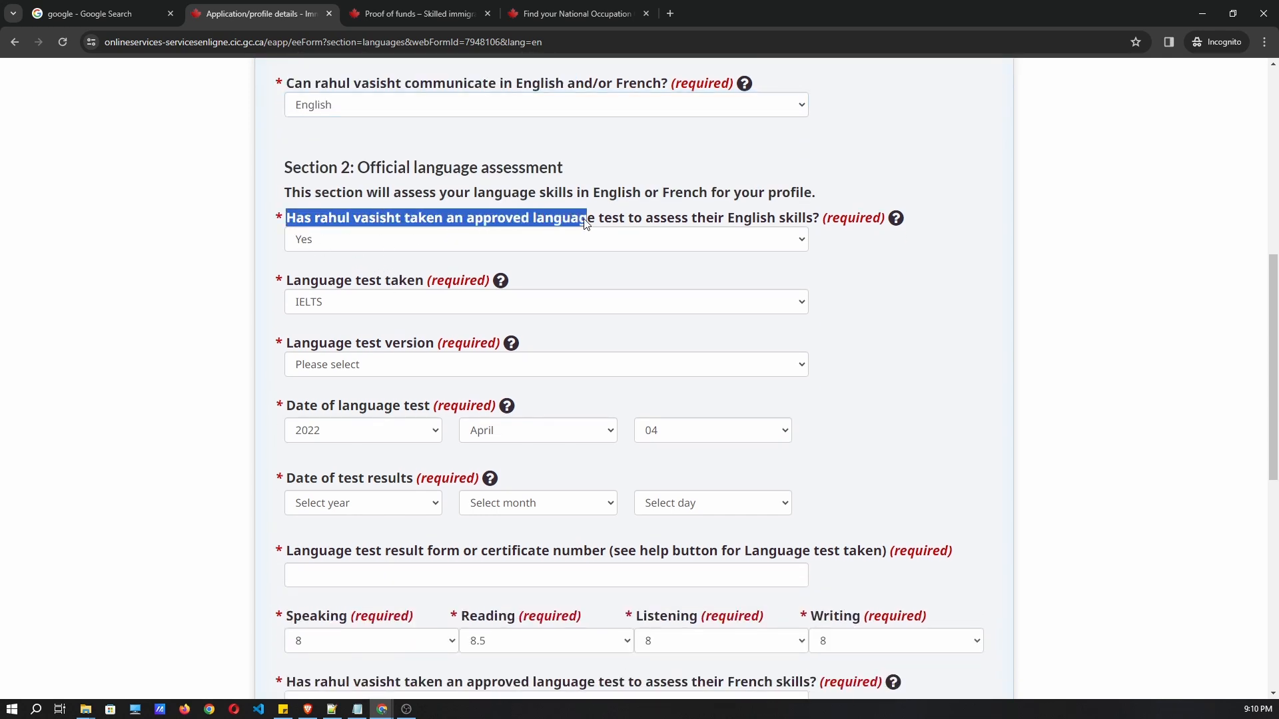
{"action": "left_click", "coordinate": [419, 227]}
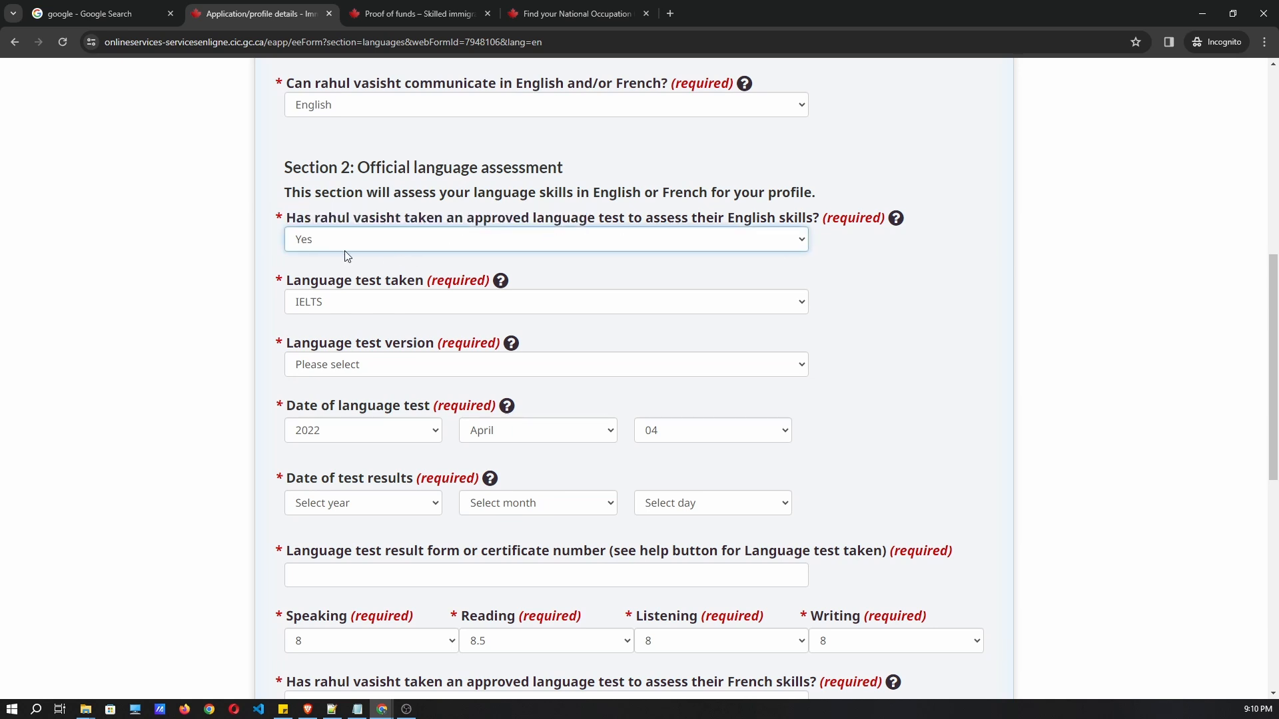
{"action": "scroll", "coordinate": [351, 265], "scroll_direction": "down", "scroll_amount": 1}
{"action": "scroll", "coordinate": [351, 259], "scroll_direction": "down", "scroll_amount": 1}
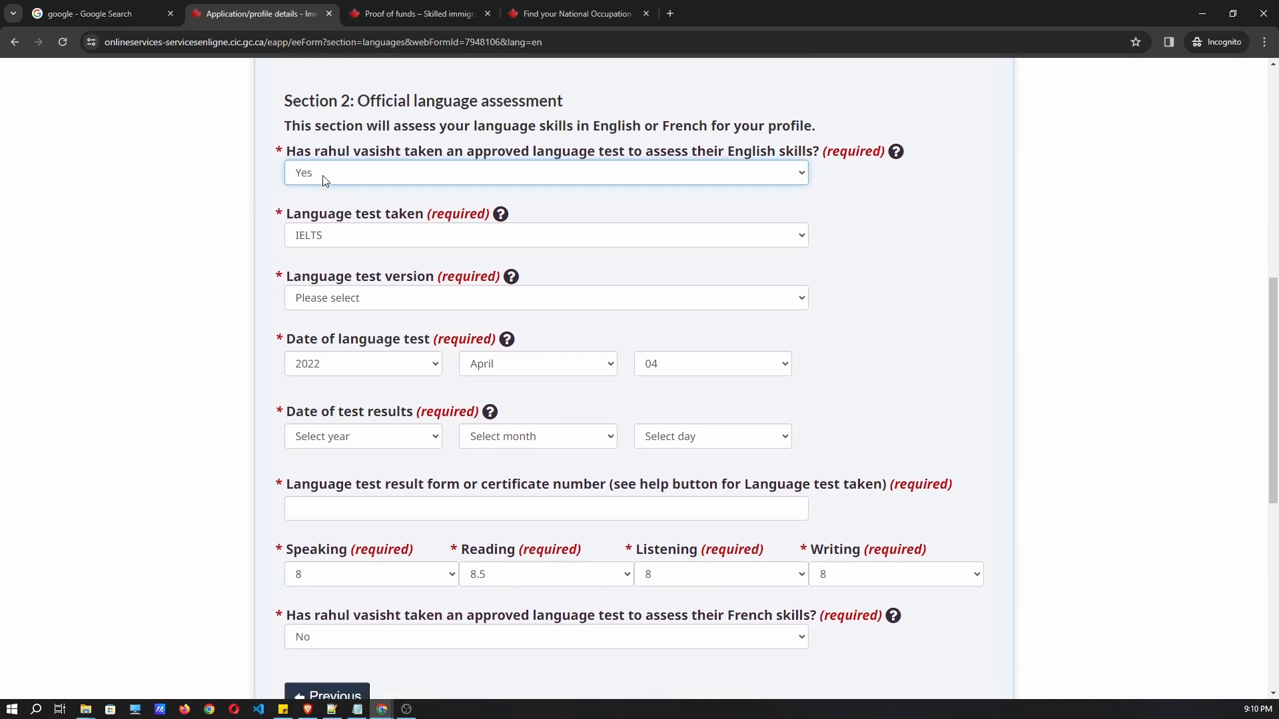
Choose IELTS General Training as the test version and enter the test result form number.
{"action": "left_click_drag", "start_coordinate": [319, 278], "coordinate": [371, 297]}
{"action": "left_click", "coordinate": [371, 298]}
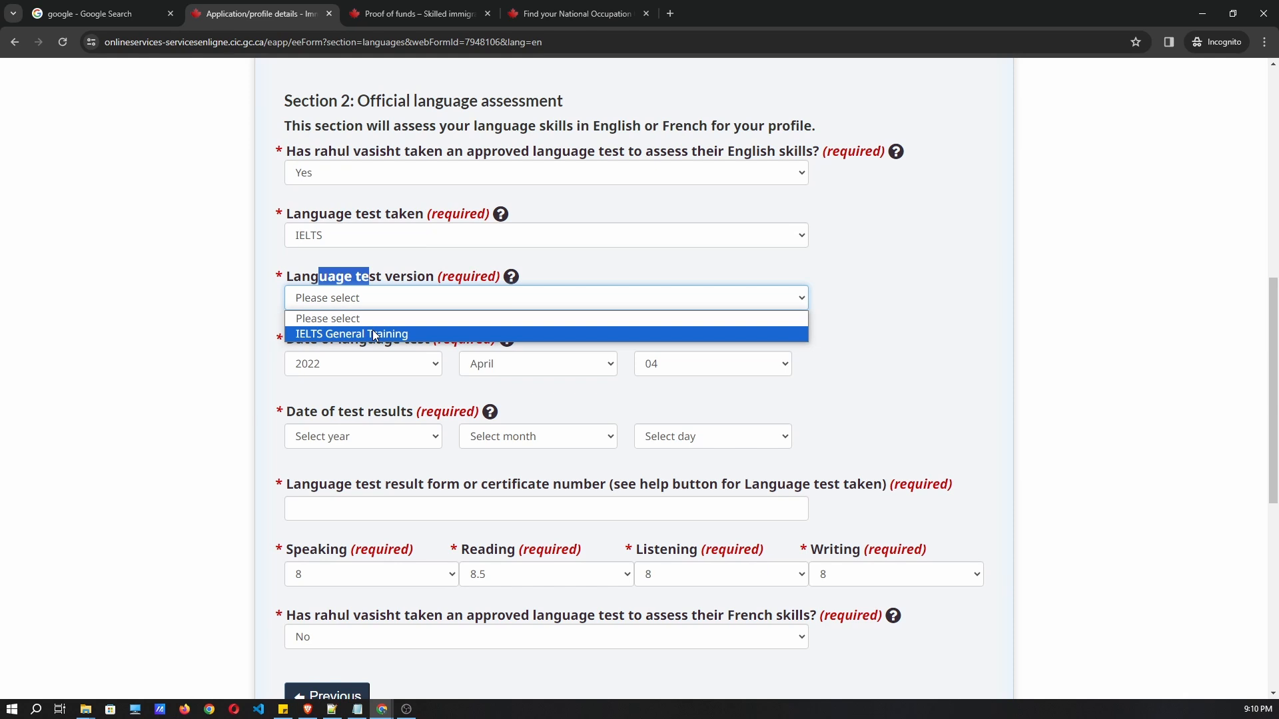
{"action": "left_click", "coordinate": [331, 340]}
{"action": "scroll", "coordinate": [379, 322], "scroll_direction": "down", "scroll_amount": 2}
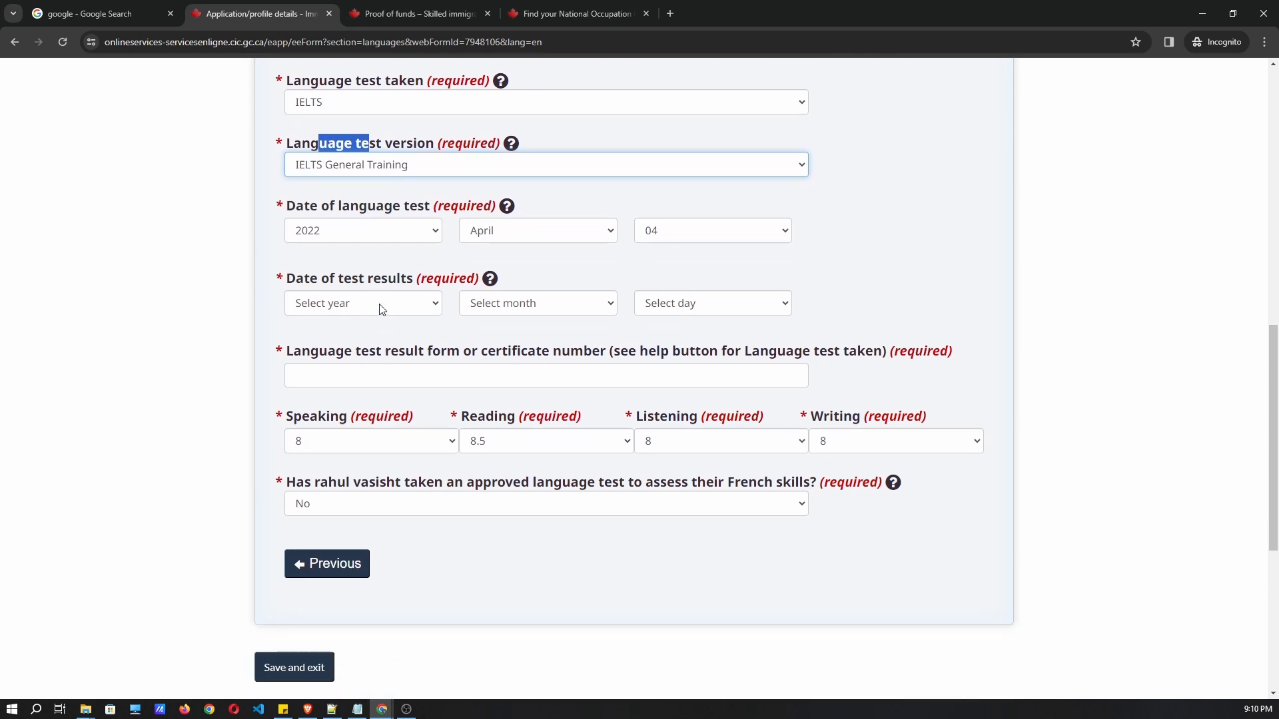
{"action": "left_click_drag", "start_coordinate": [286, 206], "coordinate": [411, 233]}
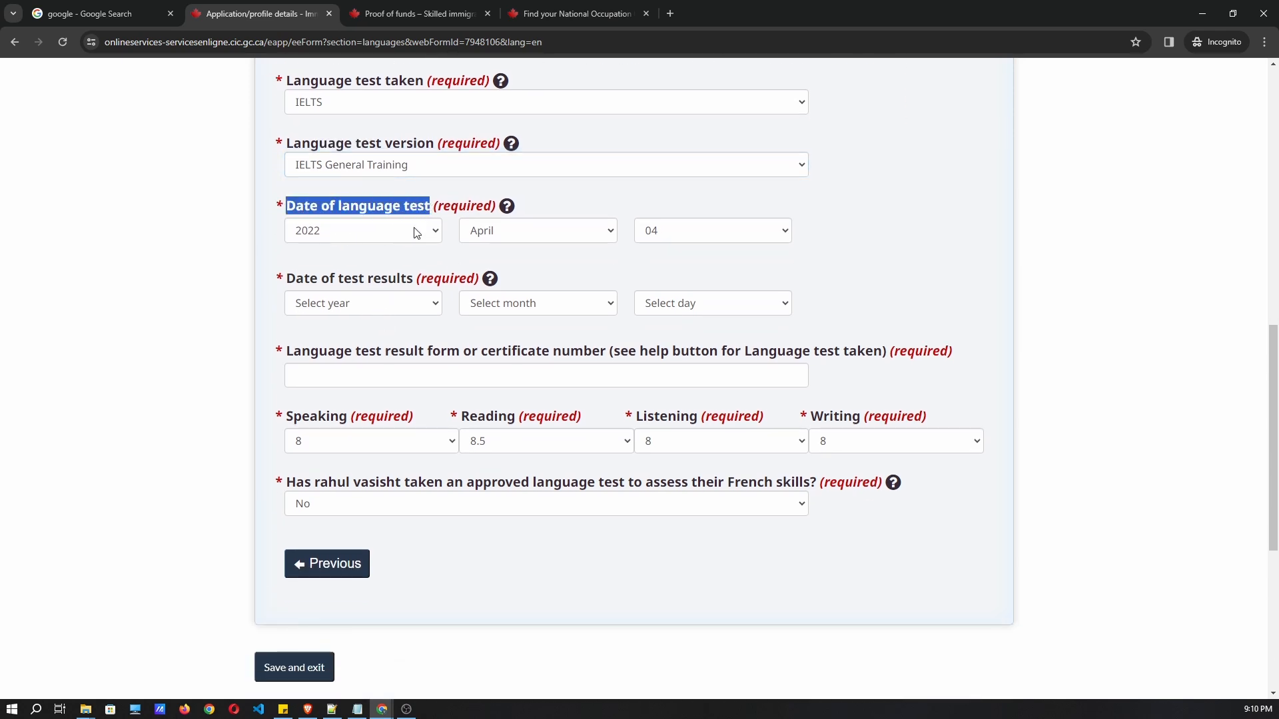
{"action": "left_click_drag", "start_coordinate": [284, 279], "coordinate": [422, 279]}
{"action": "left_click_drag", "start_coordinate": [286, 351], "coordinate": [587, 370]}
{"action": "left_click", "coordinate": [563, 378]}
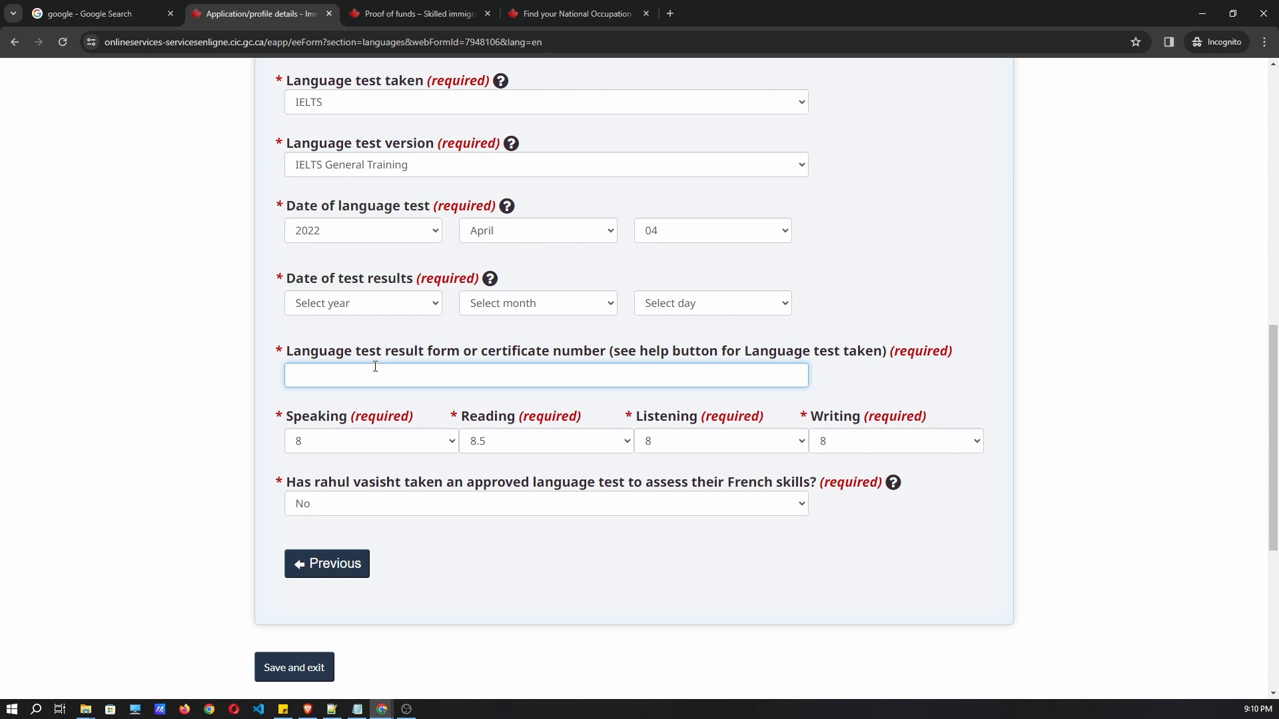
Answer No to the French-test question.
{"action": "left_click", "coordinate": [313, 489]}
{"action": "left_click_drag", "start_coordinate": [288, 490], "coordinate": [585, 492]}
{"action": "left_click", "coordinate": [624, 492]}
{"action": "left_click", "coordinate": [473, 503]}
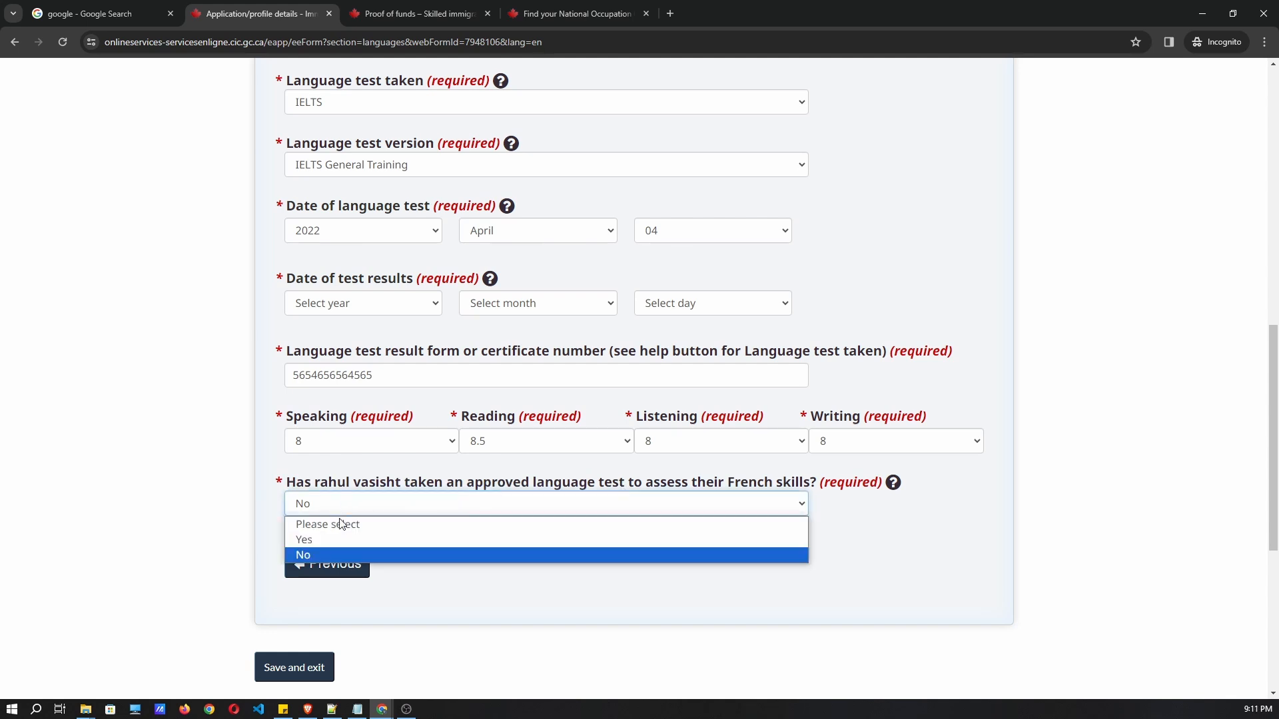
{"action": "left_click", "coordinate": [325, 555]}
{"action": "scroll", "coordinate": [440, 509], "scroll_direction": "down", "scroll_amount": 3}
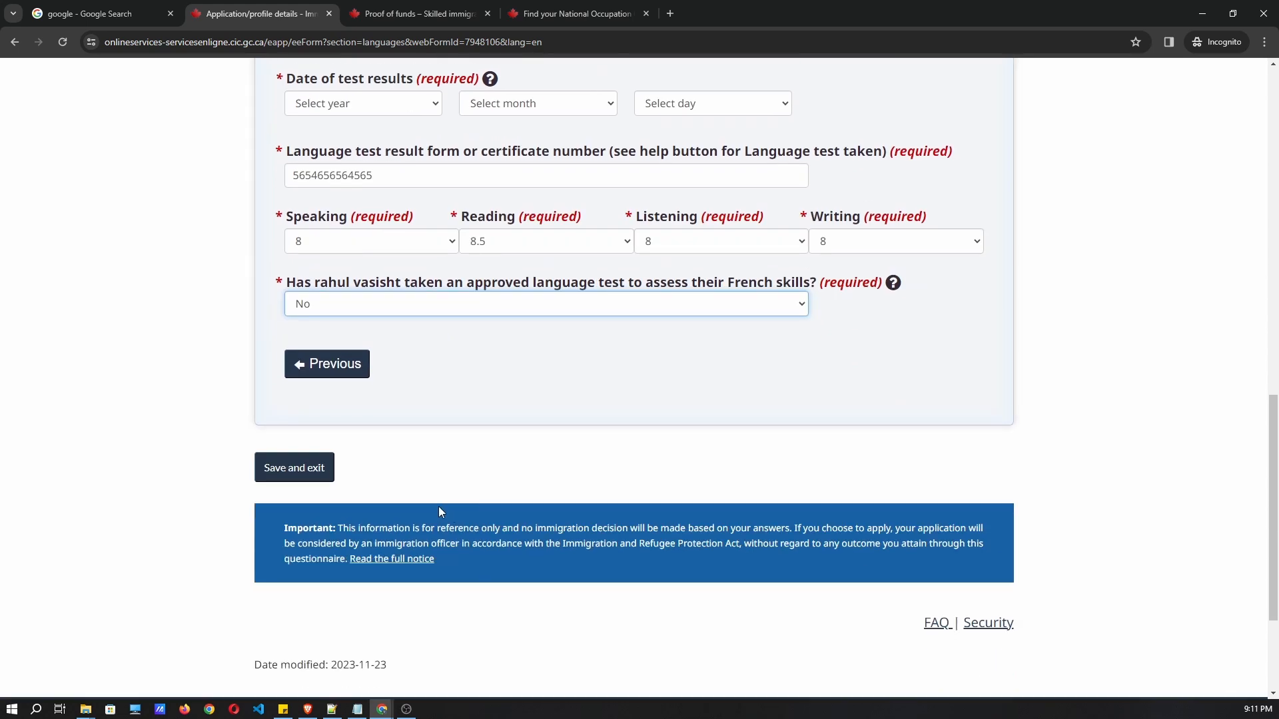
Save and exit the language answers, then reopen the in-progress Study and languages form.
{"action": "left_click", "coordinate": [296, 474]}
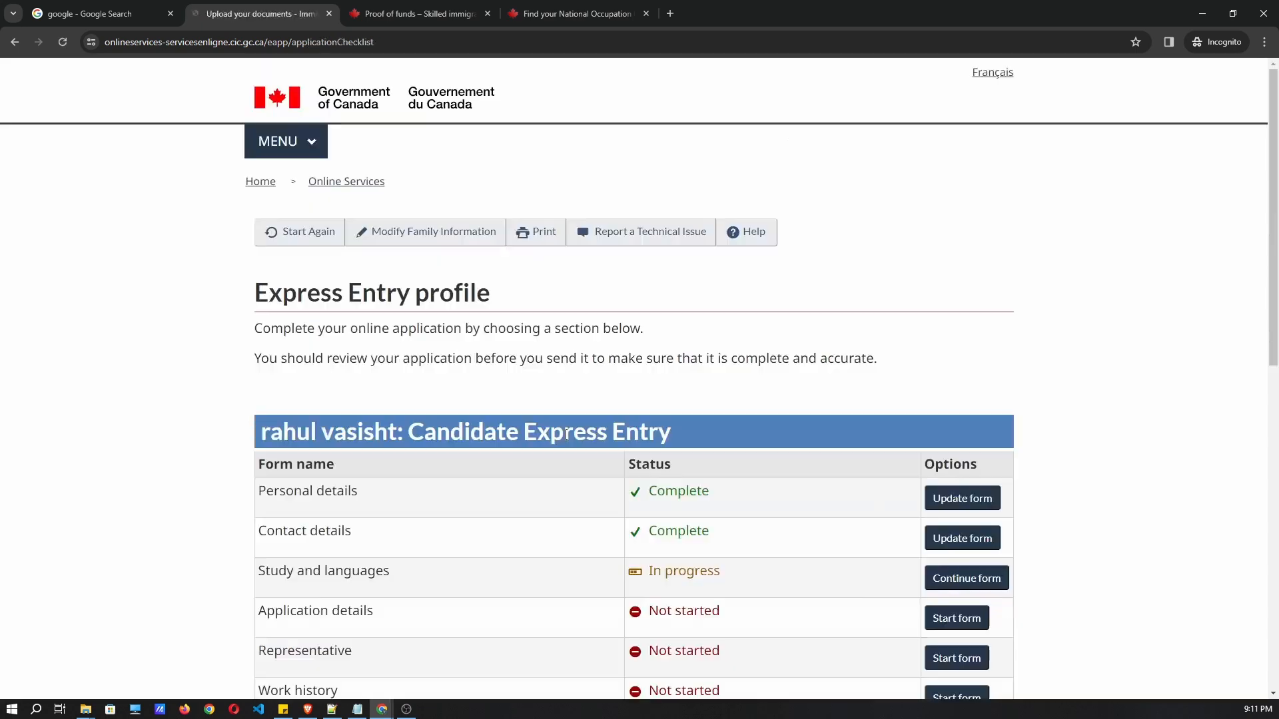
{"action": "scroll", "coordinate": [566, 416], "scroll_direction": "down", "scroll_amount": 3}
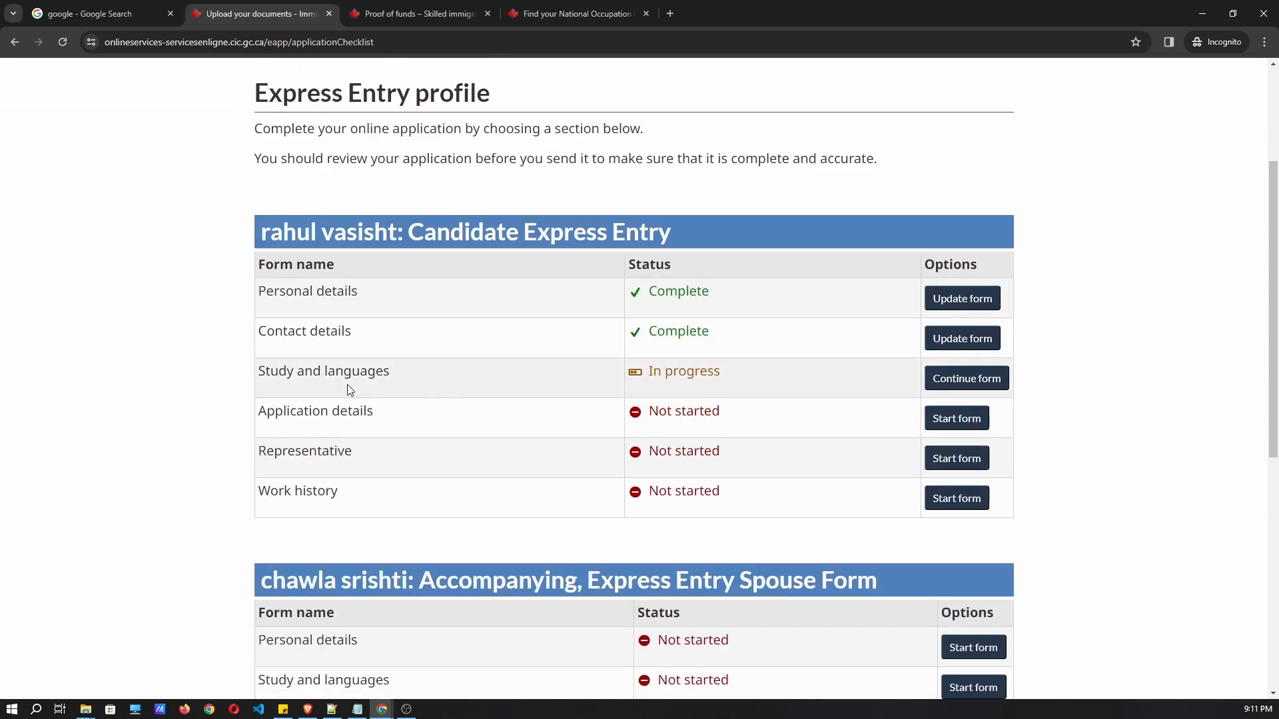
{"action": "left_click_drag", "start_coordinate": [617, 376], "coordinate": [748, 374]}
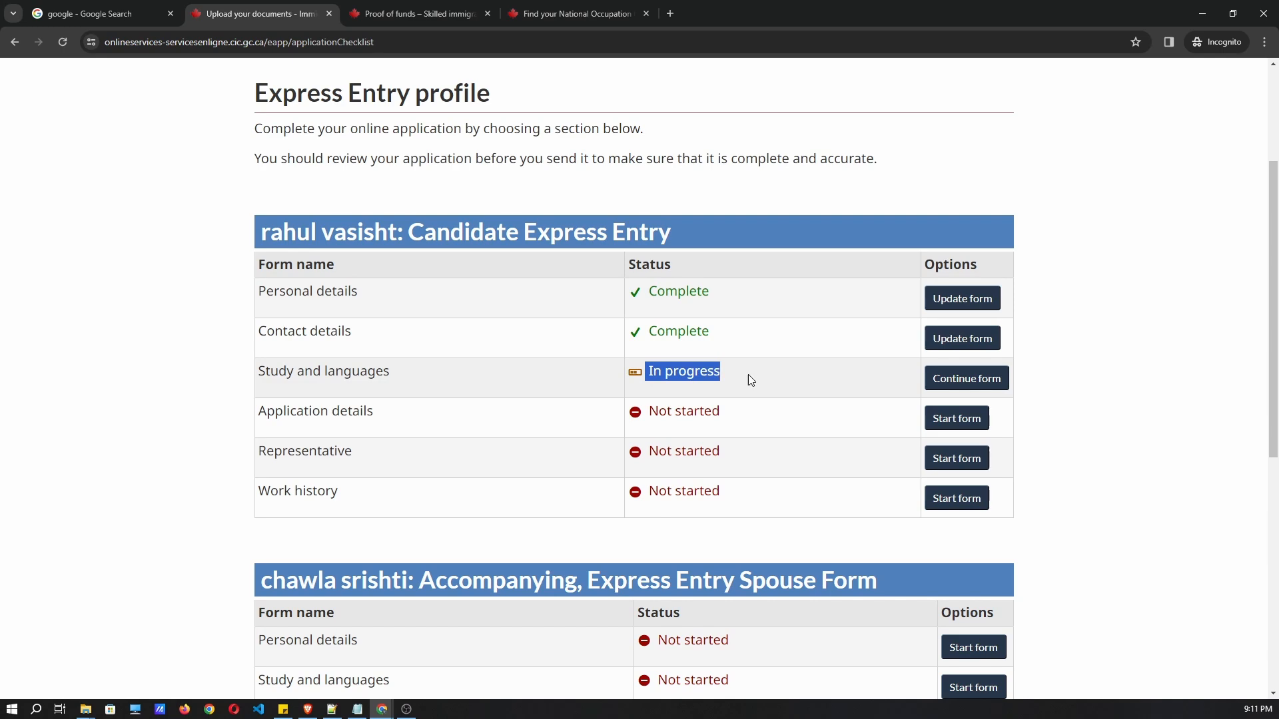
{"action": "left_click", "coordinate": [971, 381]}
Review the Education history section, leaving Field of study unchanged, and proceed to Official languages.
{"action": "scroll", "coordinate": [607, 354], "scroll_direction": "down", "scroll_amount": 2}
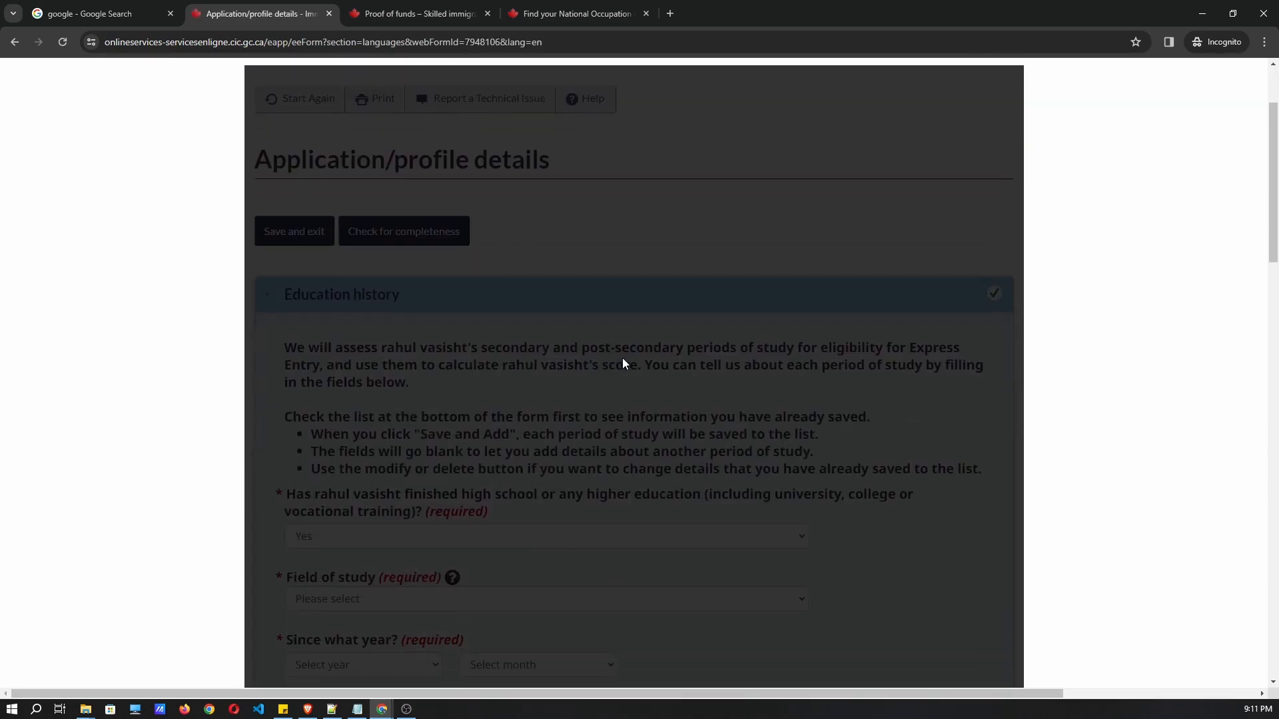
{"action": "scroll", "coordinate": [512, 396], "scroll_direction": "down", "scroll_amount": 3}
{"action": "left_click", "coordinate": [329, 398]}
{"action": "left_click", "coordinate": [908, 440]}
{"action": "scroll", "coordinate": [494, 371], "scroll_direction": "down", "scroll_amount": 10}
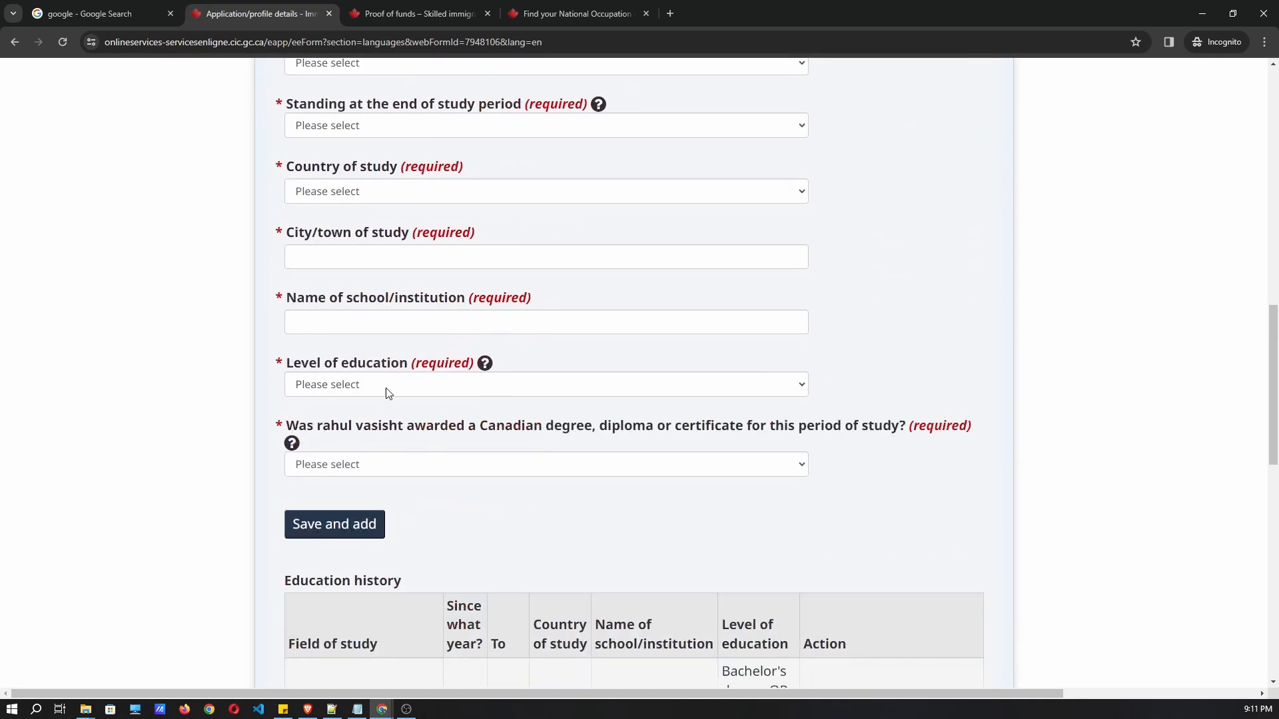
{"action": "scroll", "coordinate": [400, 446], "scroll_direction": "down", "scroll_amount": 4}
{"action": "scroll", "coordinate": [531, 466], "scroll_direction": "up", "scroll_amount": 8}
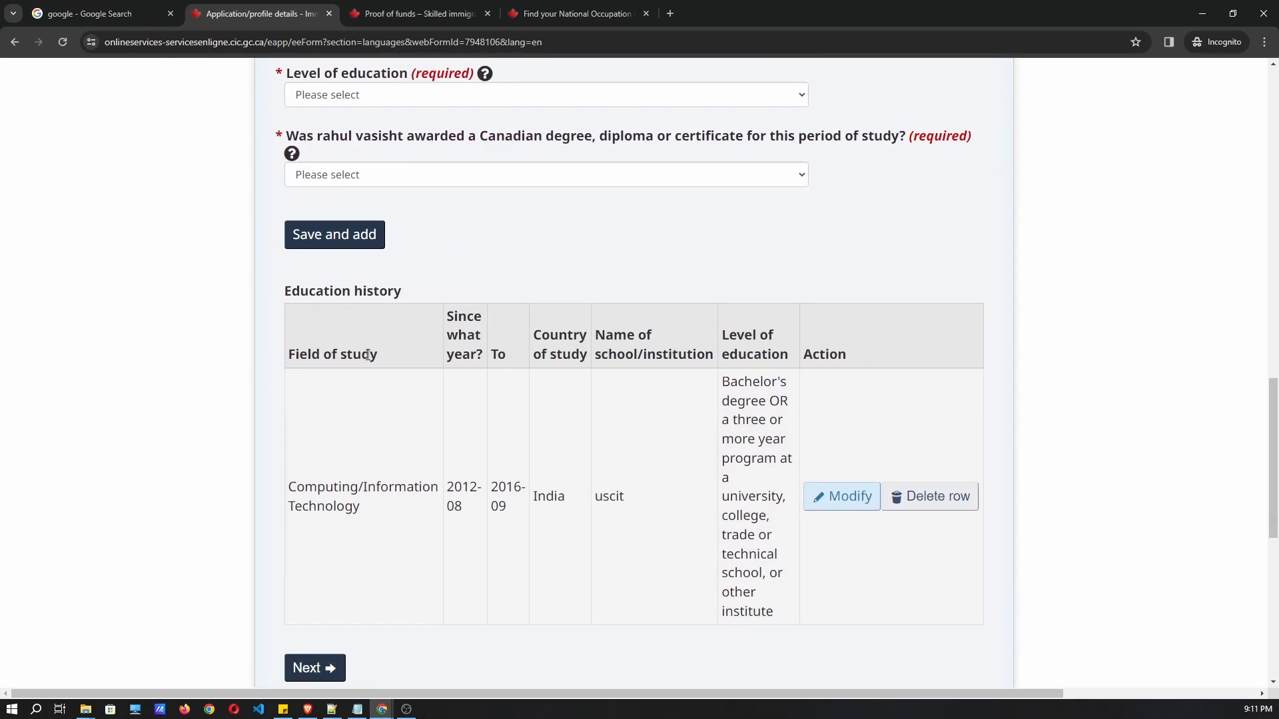
{"action": "scroll", "coordinate": [295, 235], "scroll_direction": "up", "scroll_amount": 3}
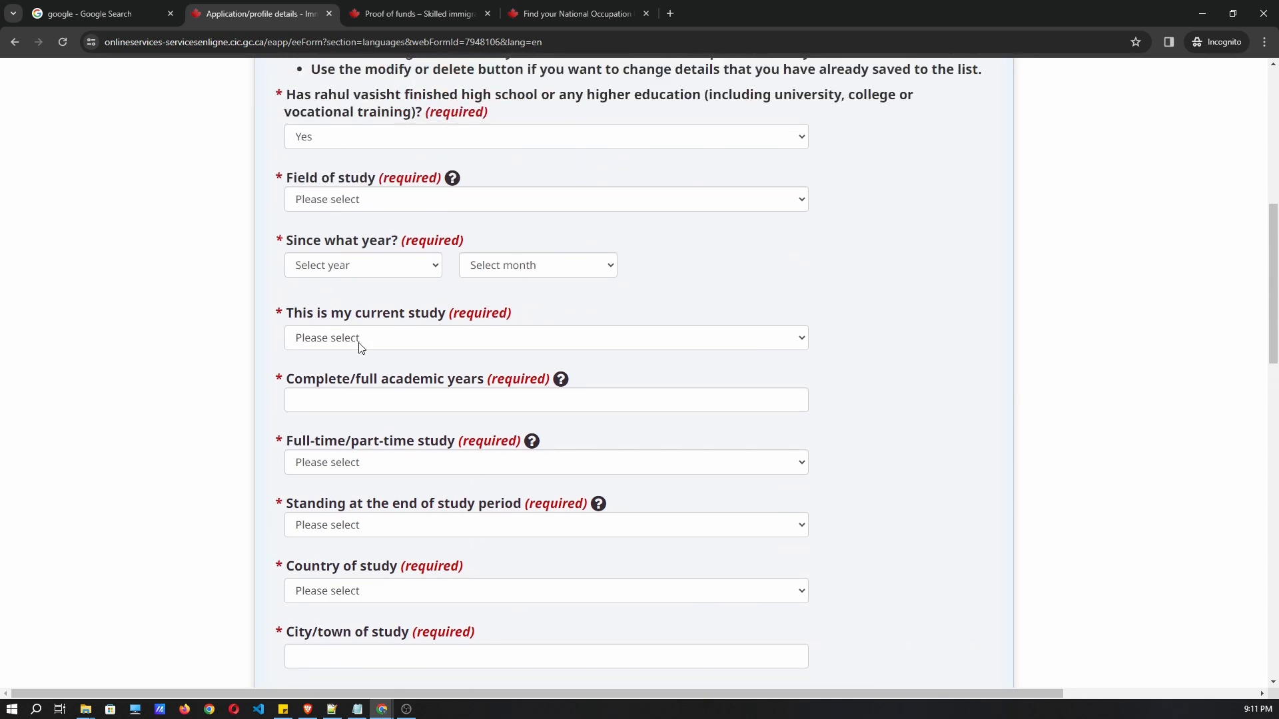
{"action": "scroll", "coordinate": [417, 459], "scroll_direction": "down", "scroll_amount": 8}
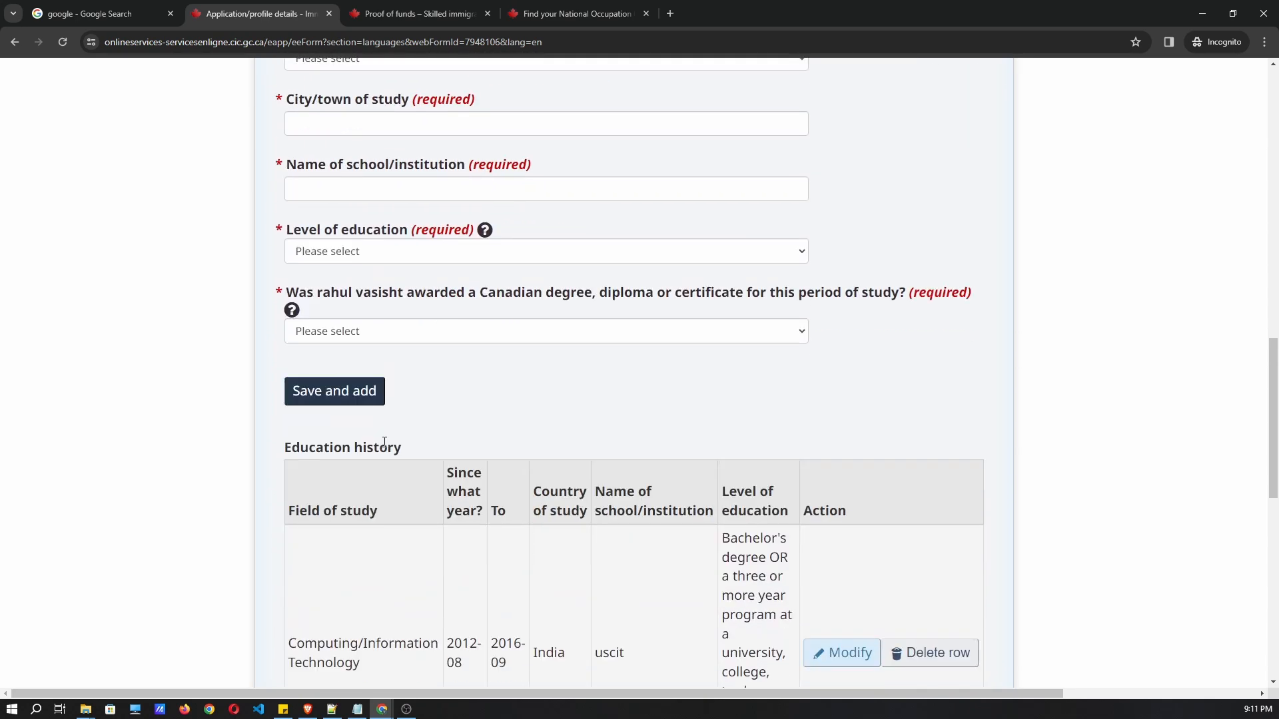
{"action": "scroll", "coordinate": [496, 586], "scroll_direction": "down", "scroll_amount": 2}
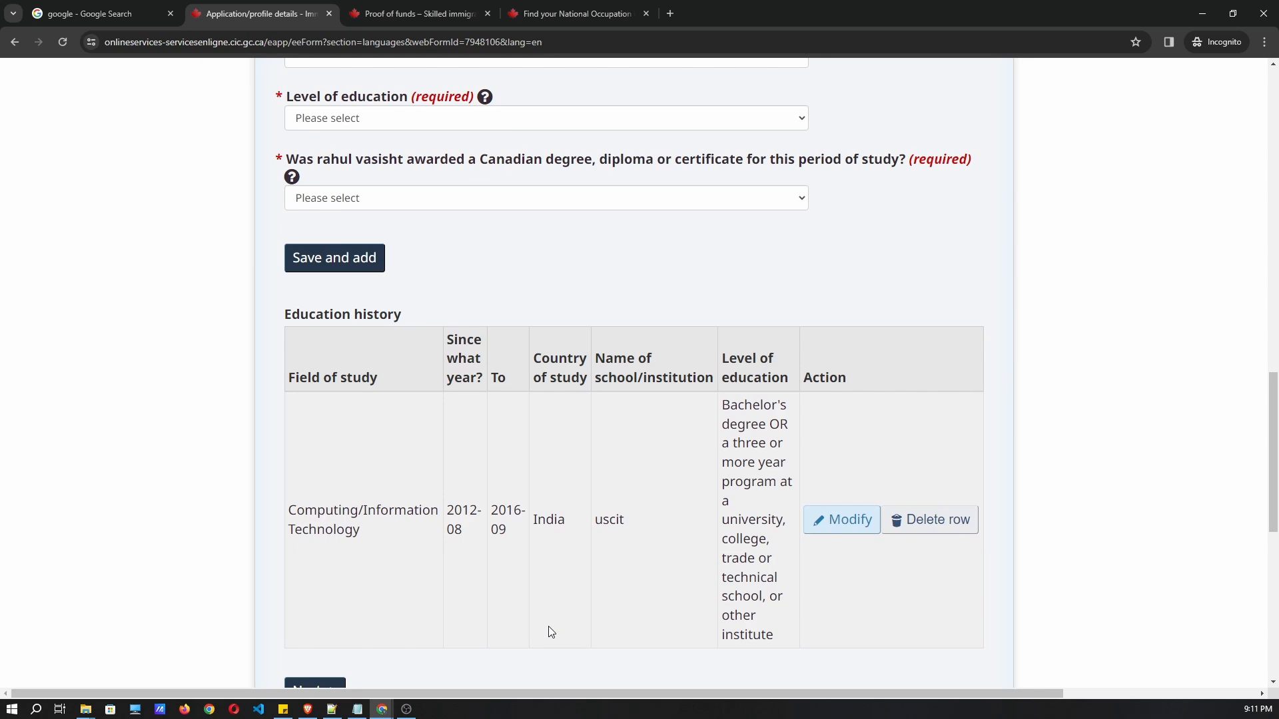
{"action": "scroll", "coordinate": [426, 280], "scroll_direction": "up", "scroll_amount": 3}
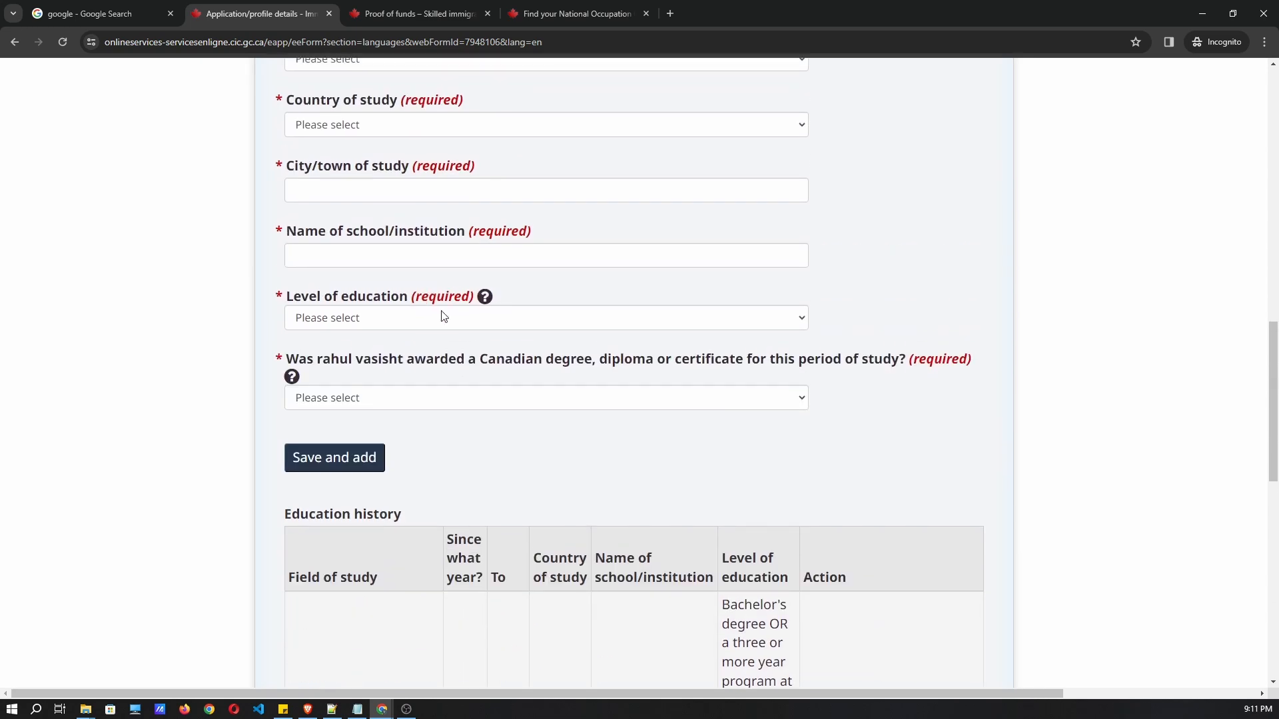
{"action": "scroll", "coordinate": [388, 408], "scroll_direction": "down", "scroll_amount": 8}
{"action": "left_click", "coordinate": [314, 426]}
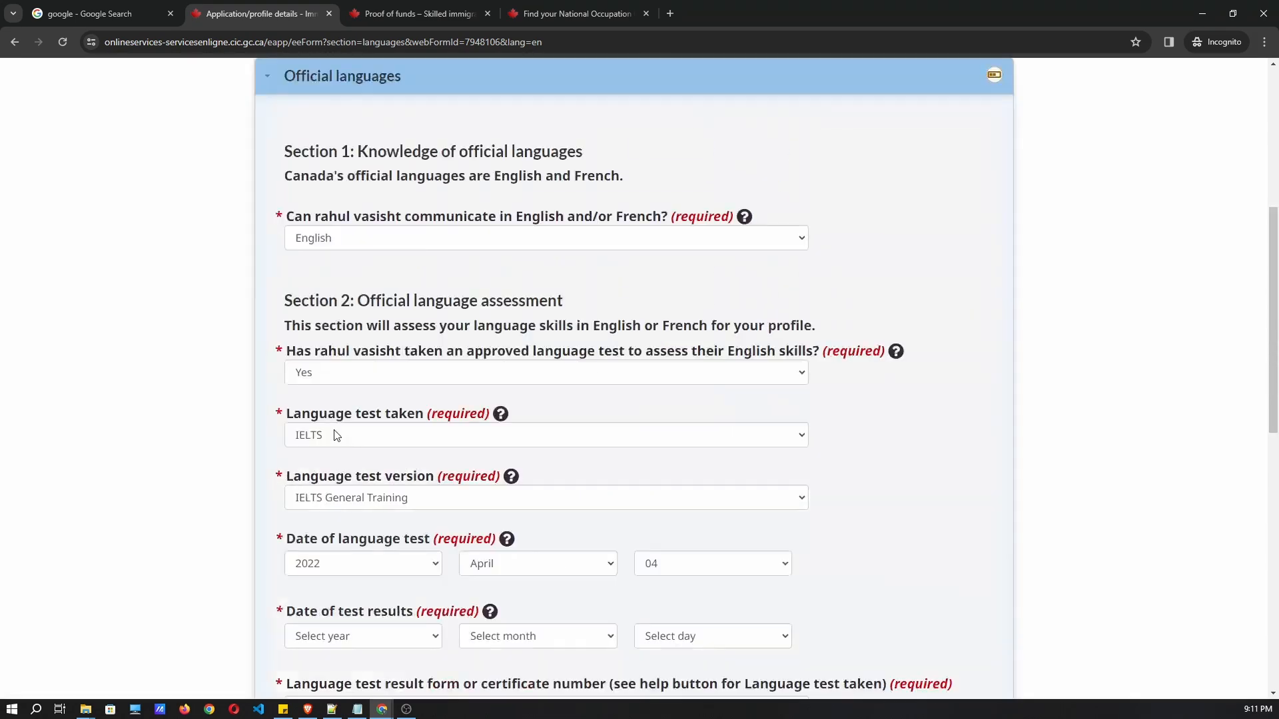
Set the Date of test results to 2022 May 04.
{"action": "scroll", "coordinate": [476, 334], "scroll_direction": "down", "scroll_amount": 5}
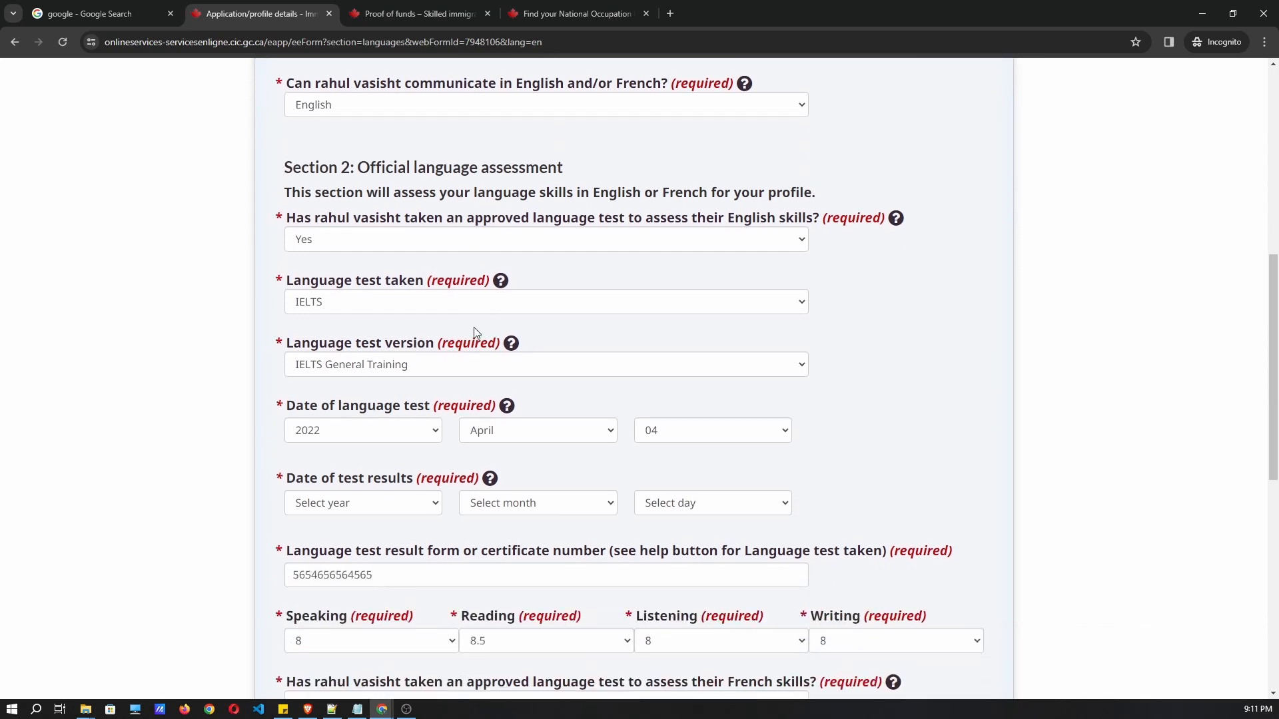
{"action": "scroll", "coordinate": [475, 331], "scroll_direction": "down", "scroll_amount": 1}
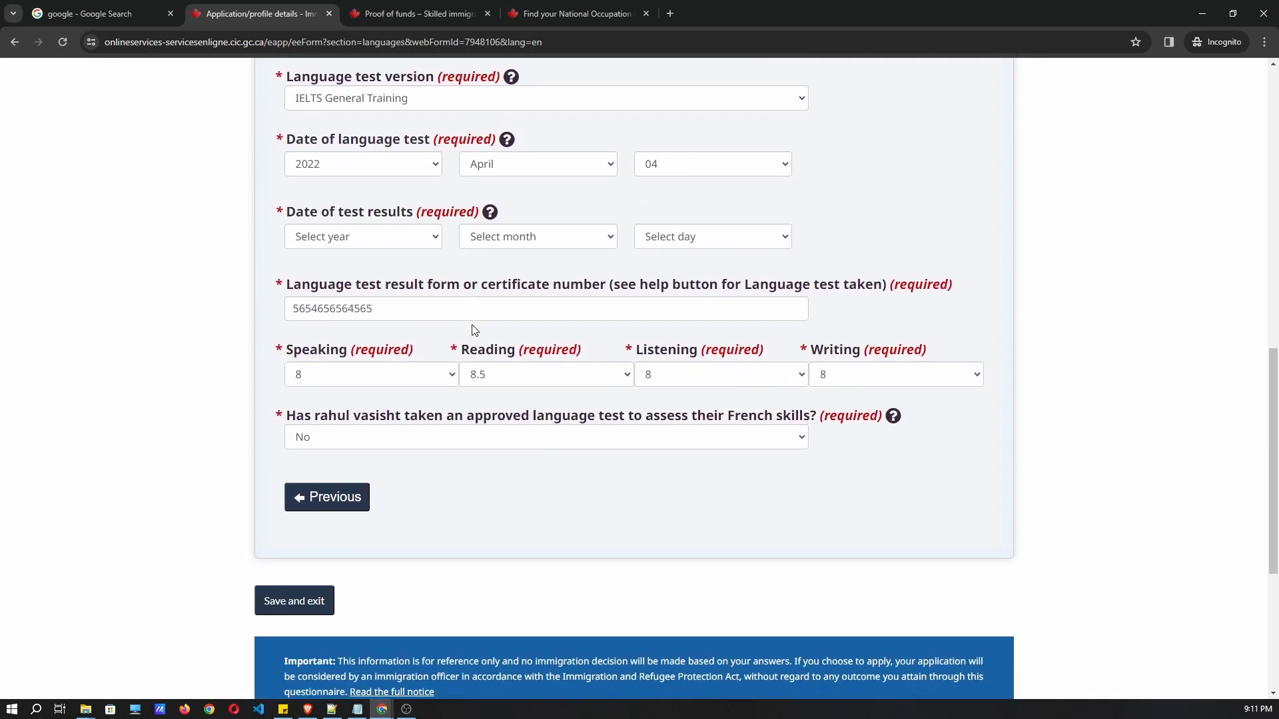
{"action": "scroll", "coordinate": [449, 286], "scroll_direction": "up", "scroll_amount": 2}
{"action": "scroll", "coordinate": [420, 385], "scroll_direction": "down", "scroll_amount": 2}
{"action": "scroll", "coordinate": [422, 360], "scroll_direction": "up", "scroll_amount": 2}
{"action": "left_click", "coordinate": [371, 371]}
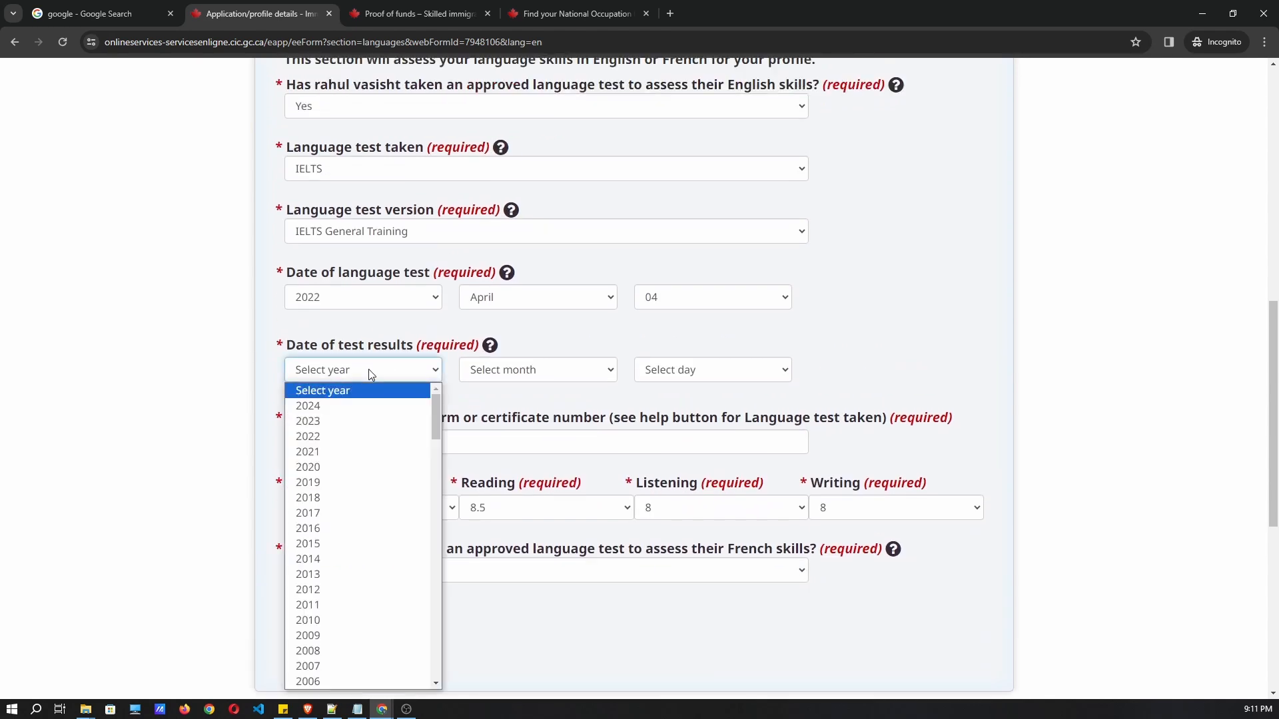
{"action": "left_click", "coordinate": [337, 437]}
{"action": "left_click", "coordinate": [529, 373]}
{"action": "left_click", "coordinate": [500, 467]}
{"action": "left_click", "coordinate": [679, 371]}
{"action": "left_click", "coordinate": [674, 453]}
Save and exit, confirming Study and languages now shows Complete on the checklist.
{"action": "scroll", "coordinate": [417, 451], "scroll_direction": "down", "scroll_amount": 3}
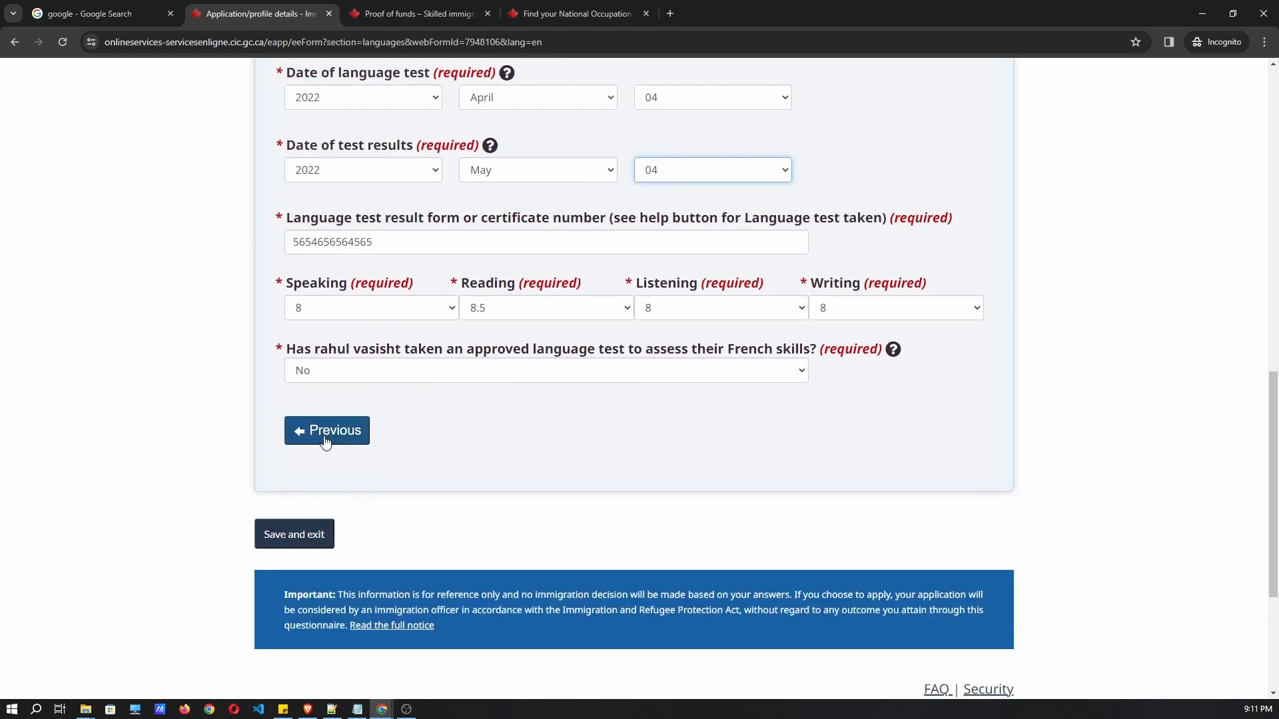
{"action": "left_click", "coordinate": [306, 535]}
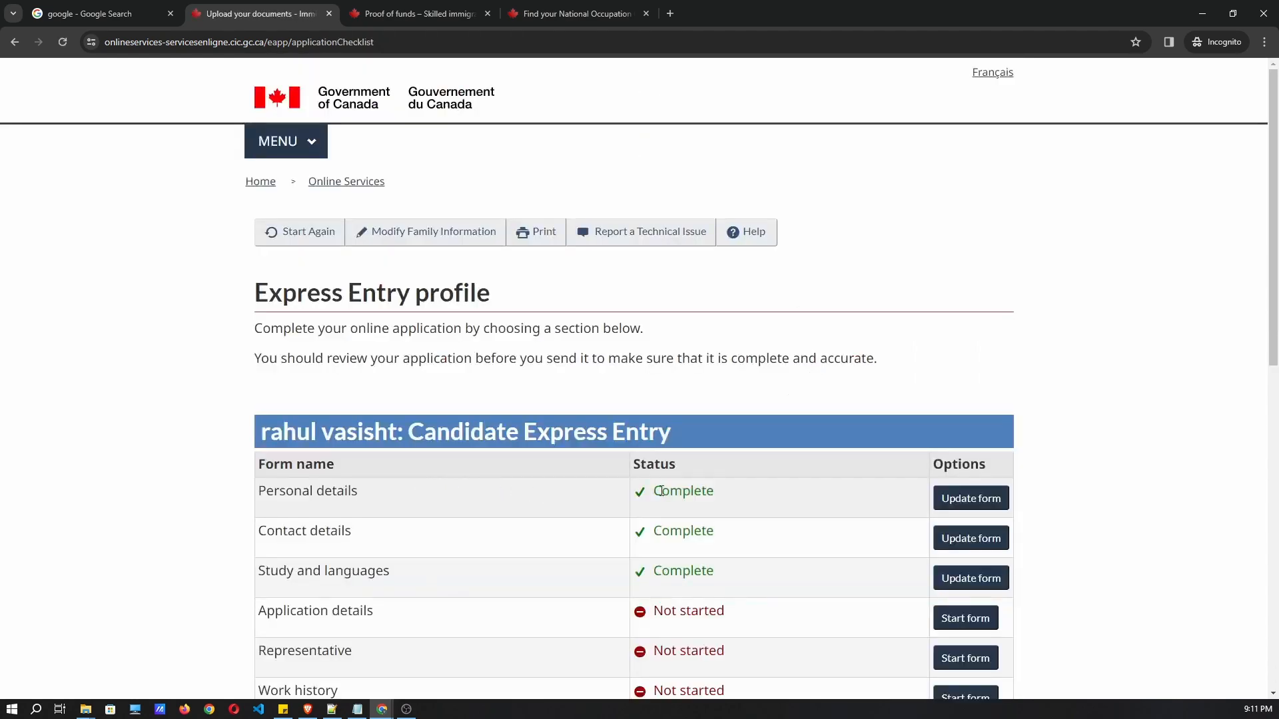
{"action": "left_click_drag", "start_coordinate": [711, 504], "coordinate": [651, 508]}
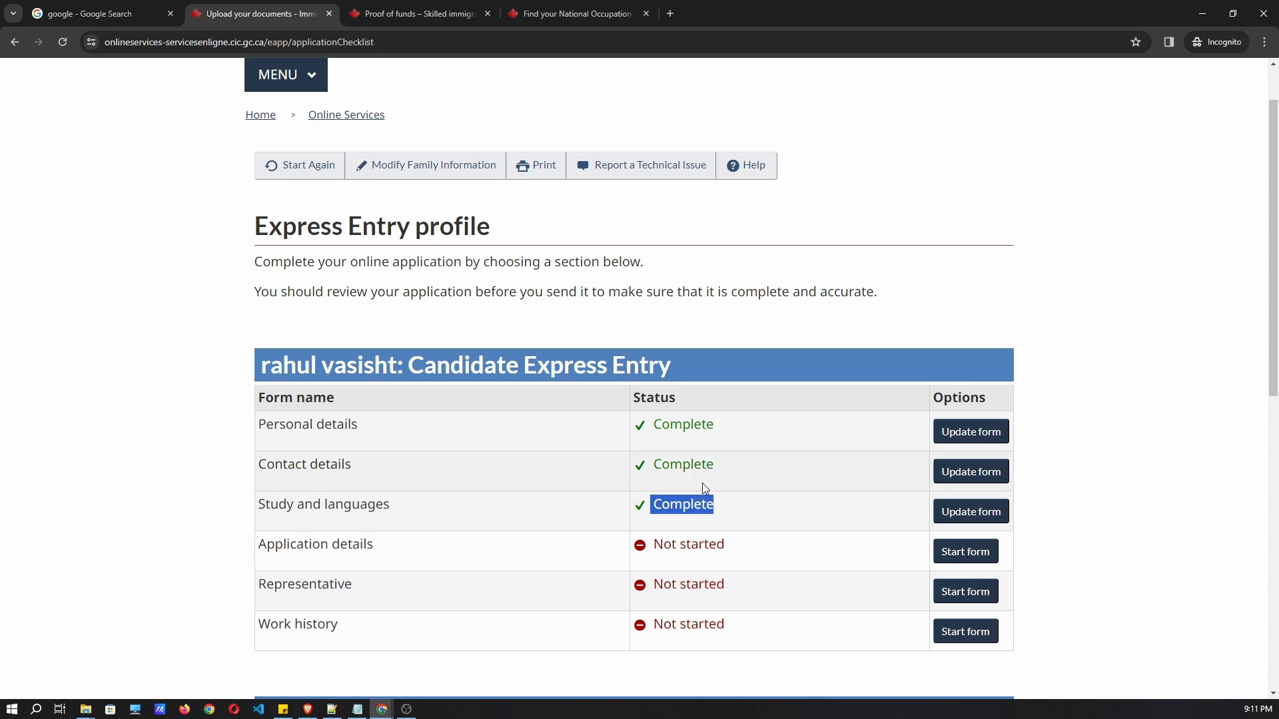
{"action": "left_click", "coordinate": [697, 466]}
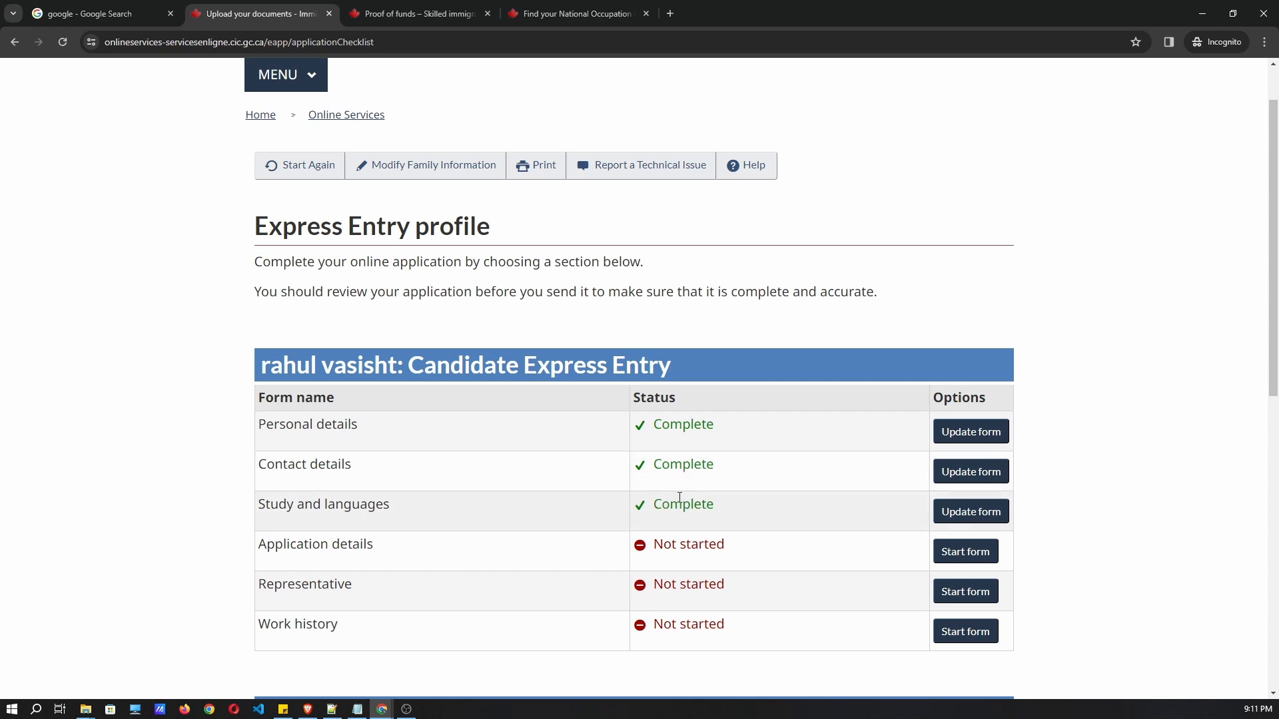
{"action": "left_click_drag", "start_coordinate": [727, 506], "coordinate": [652, 513]}
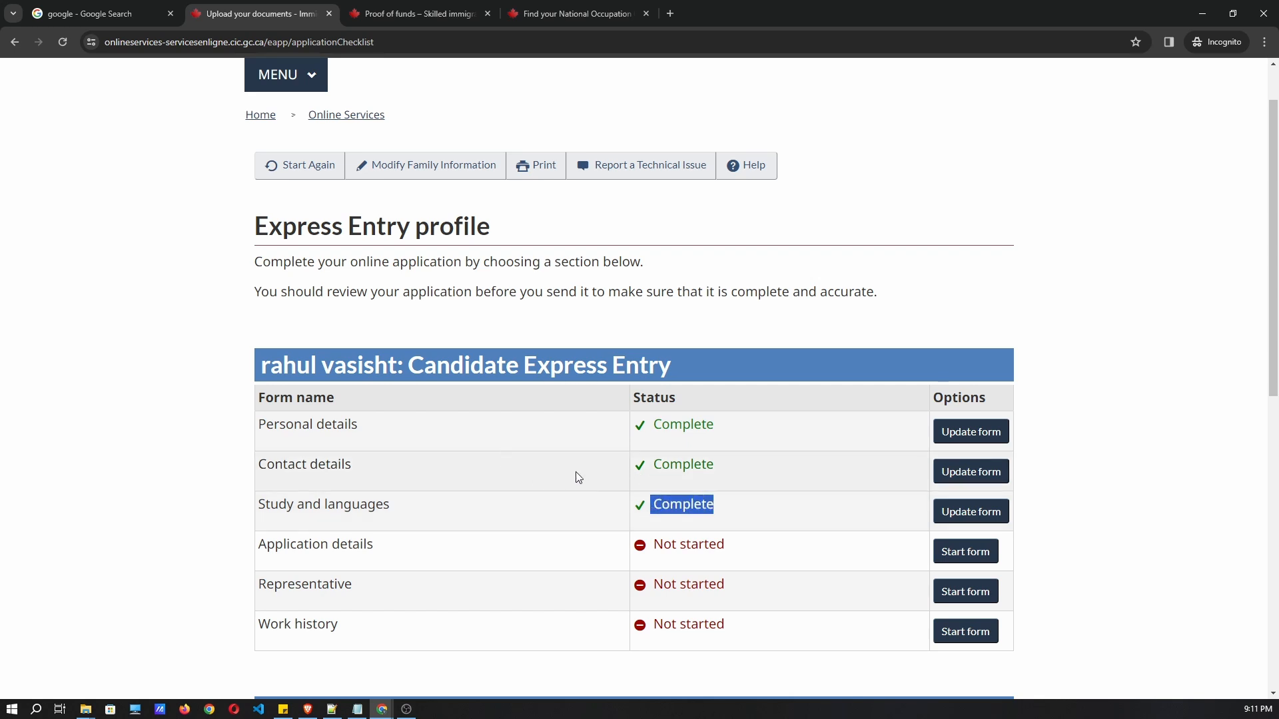
{"action": "scroll", "coordinate": [819, 516], "scroll_direction": "down", "scroll_amount": 1}
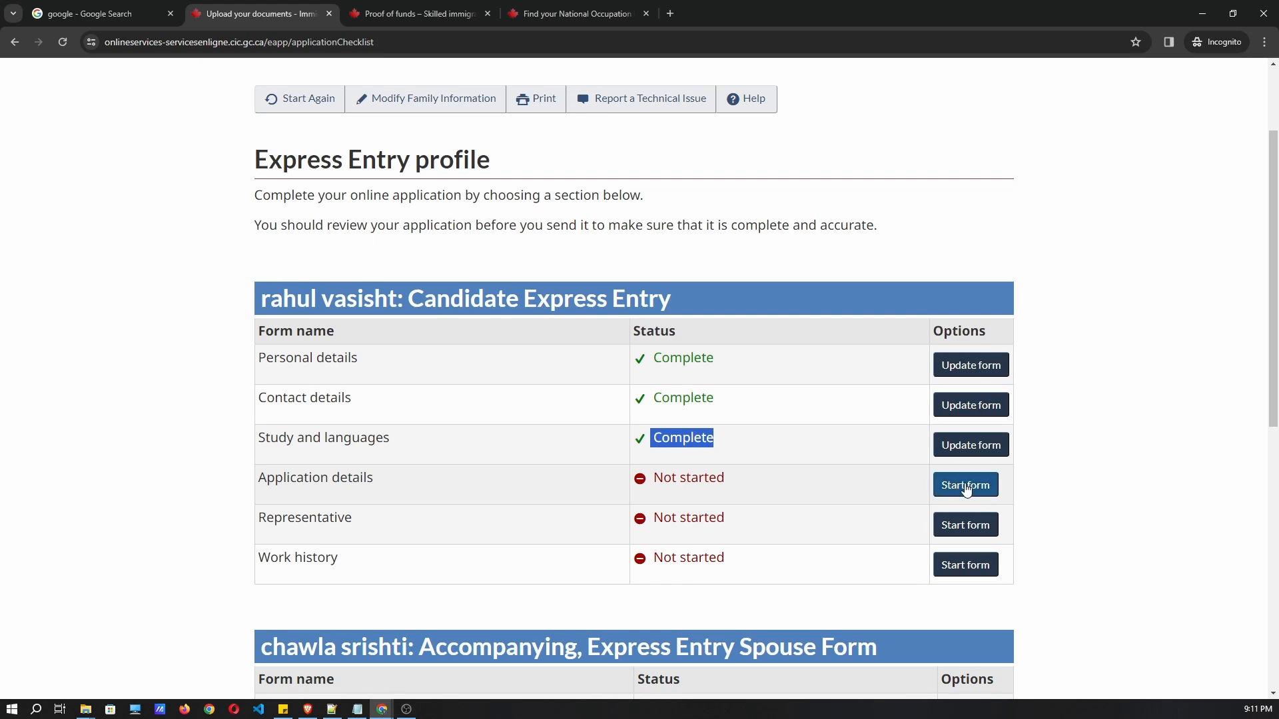
In the Application details form, mark interest in All Provinces and Territories instead of only Ontario.
{"action": "left_click", "coordinate": [981, 489]}
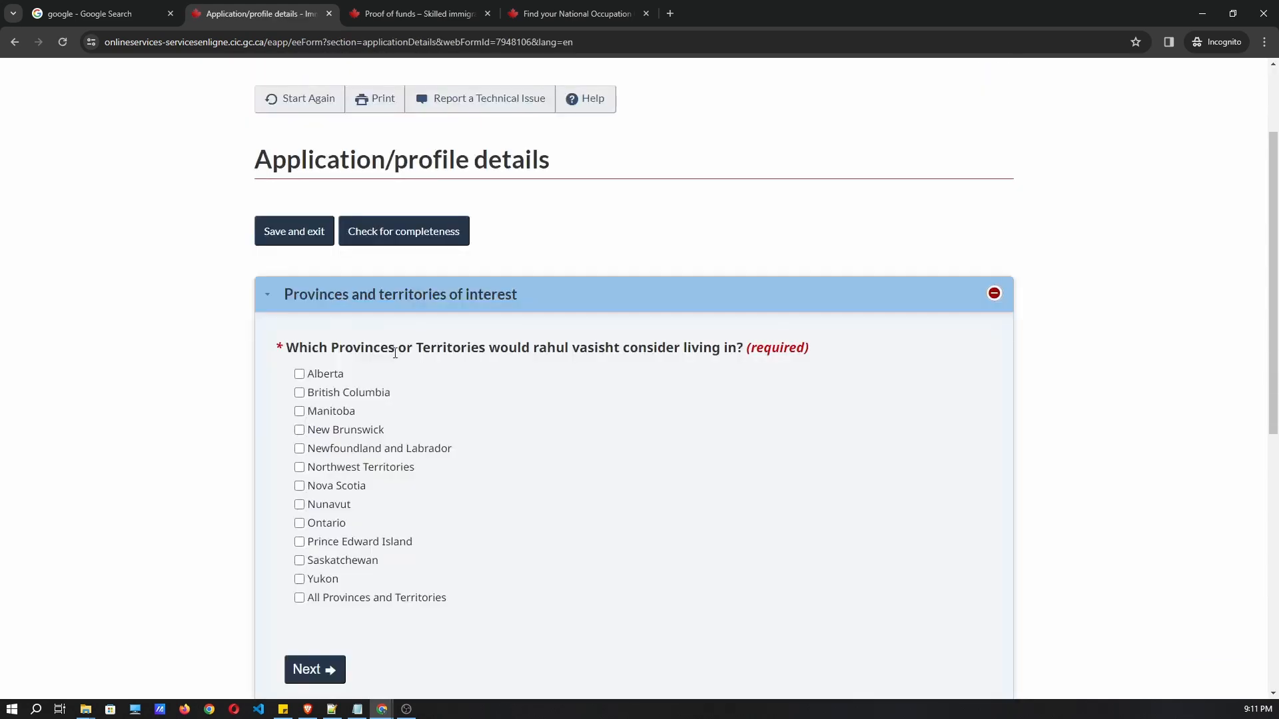
{"action": "scroll", "coordinate": [426, 339], "scroll_direction": "down", "scroll_amount": 1}
{"action": "left_click_drag", "start_coordinate": [288, 279], "coordinate": [749, 287]}
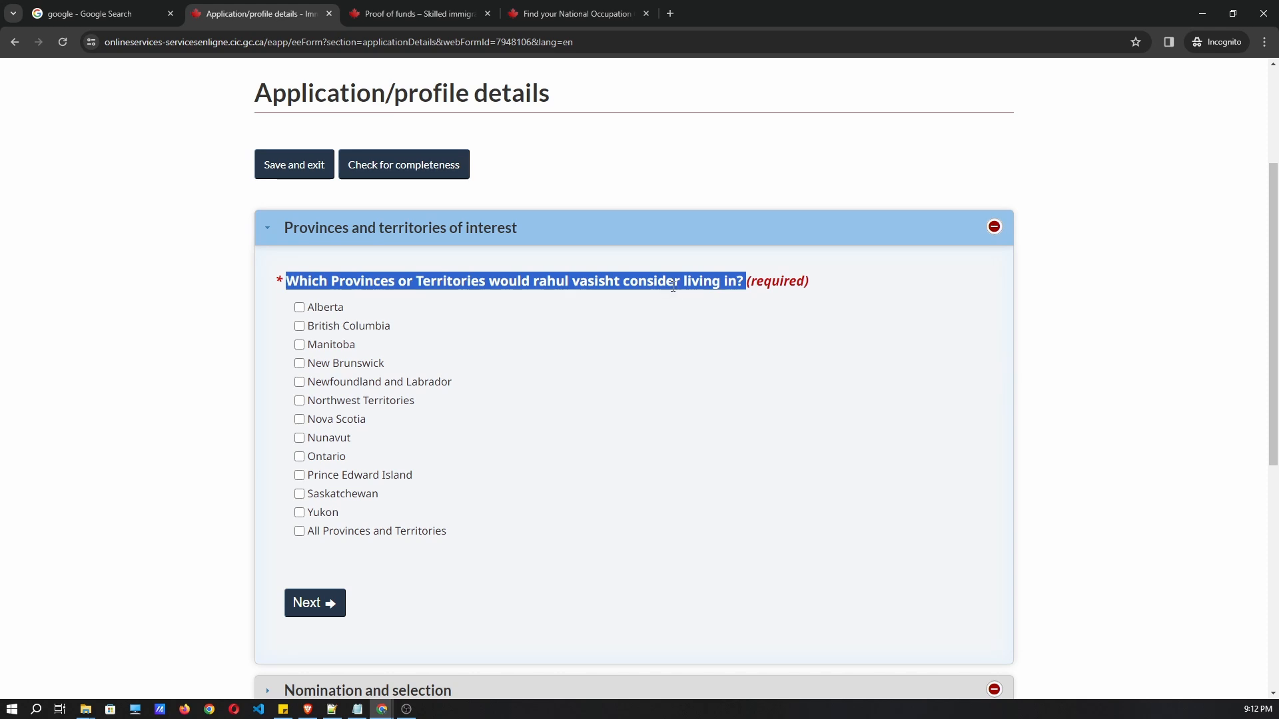
{"action": "left_click", "coordinate": [504, 353]}
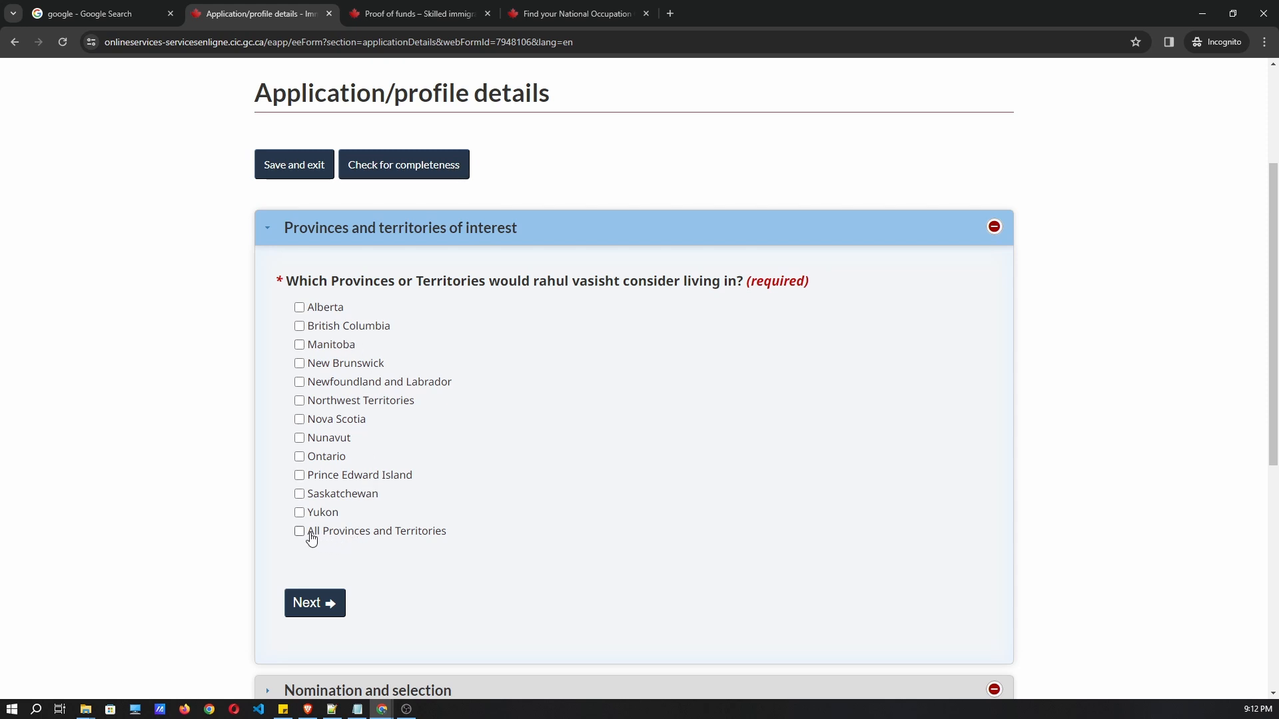
{"action": "left_click", "coordinate": [299, 458]}
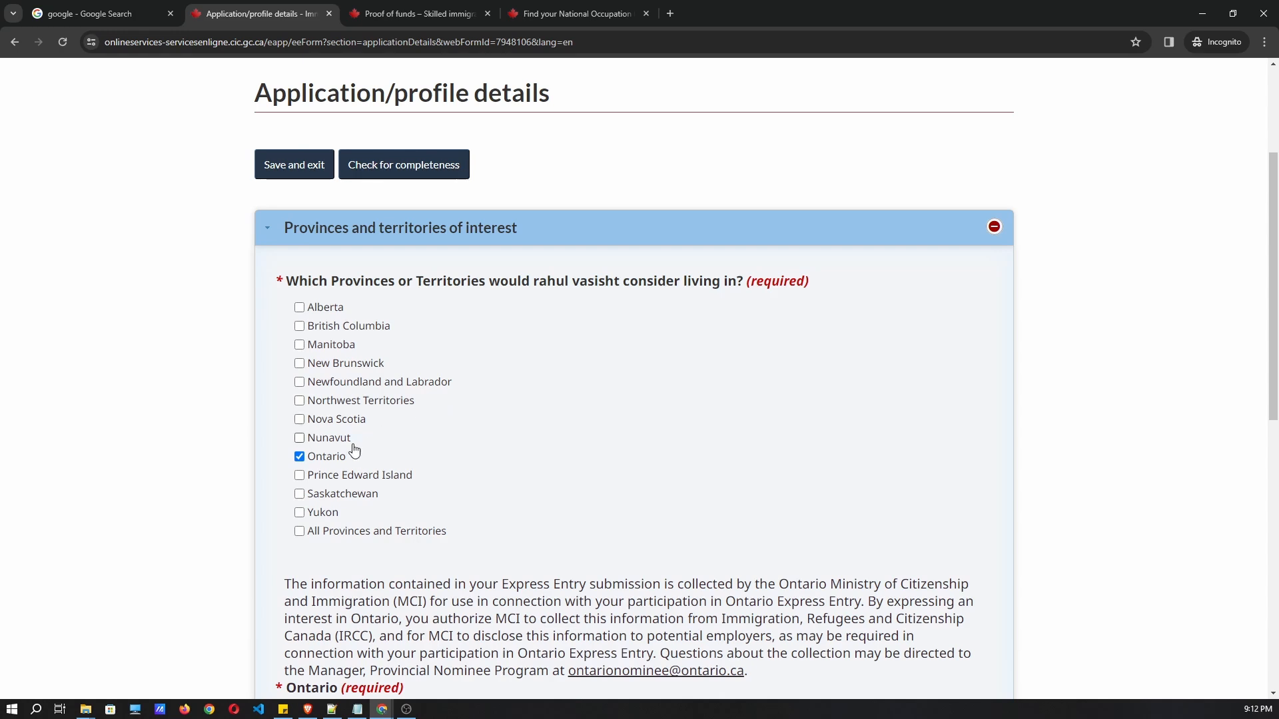
{"action": "scroll", "coordinate": [433, 440], "scroll_direction": "down", "scroll_amount": 1}
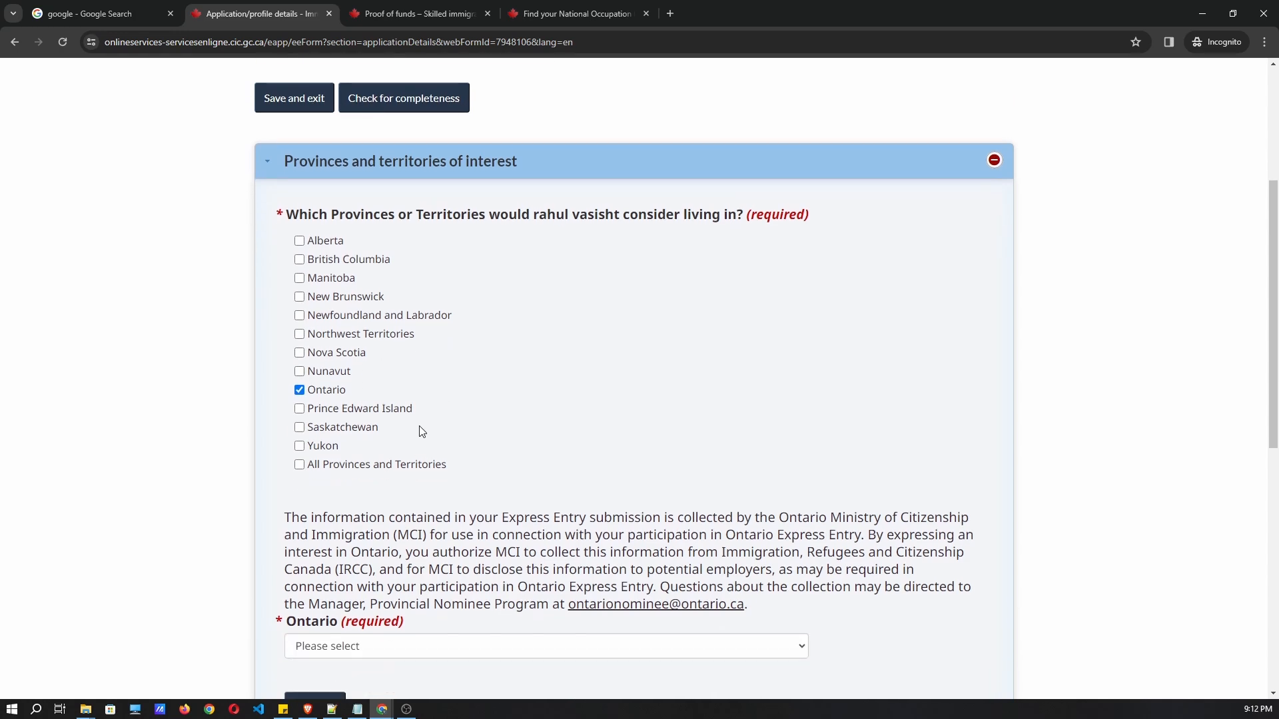
{"action": "left_click", "coordinate": [328, 393]}
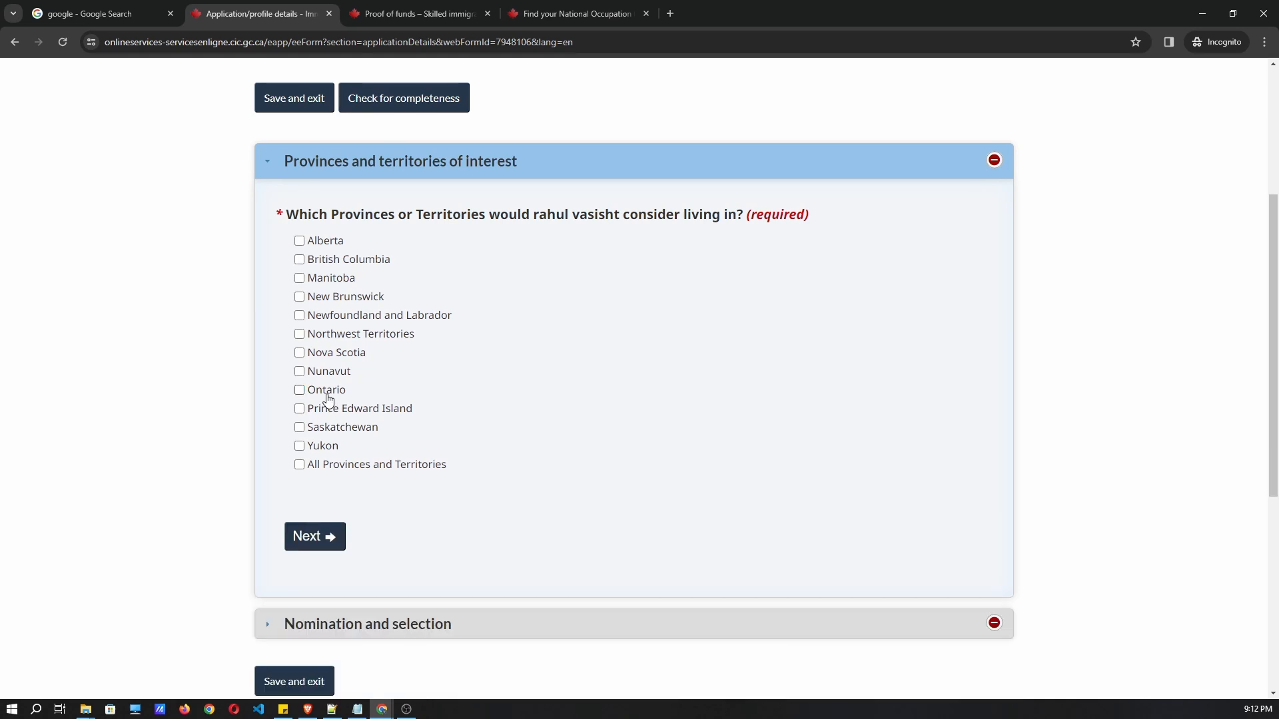
{"action": "left_click", "coordinate": [299, 465]}
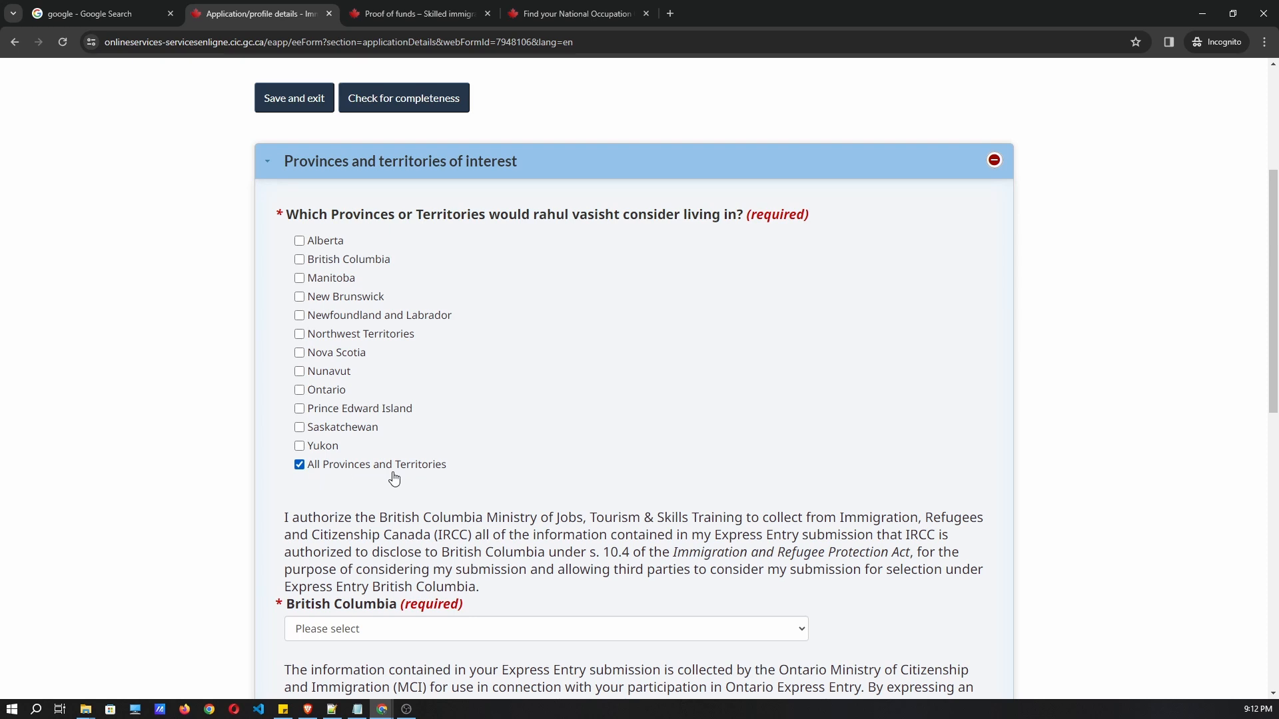
{"action": "left_click_drag", "start_coordinate": [451, 471], "coordinate": [308, 474]}
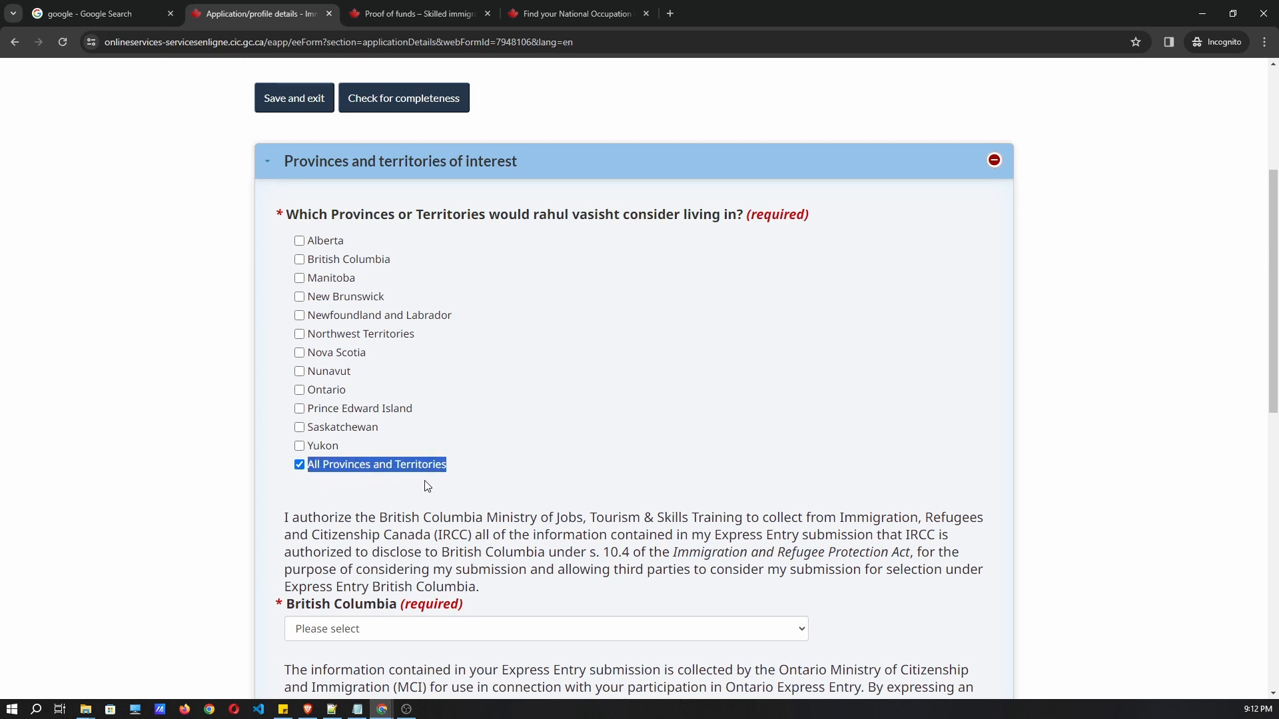
{"action": "left_click", "coordinate": [504, 479]}
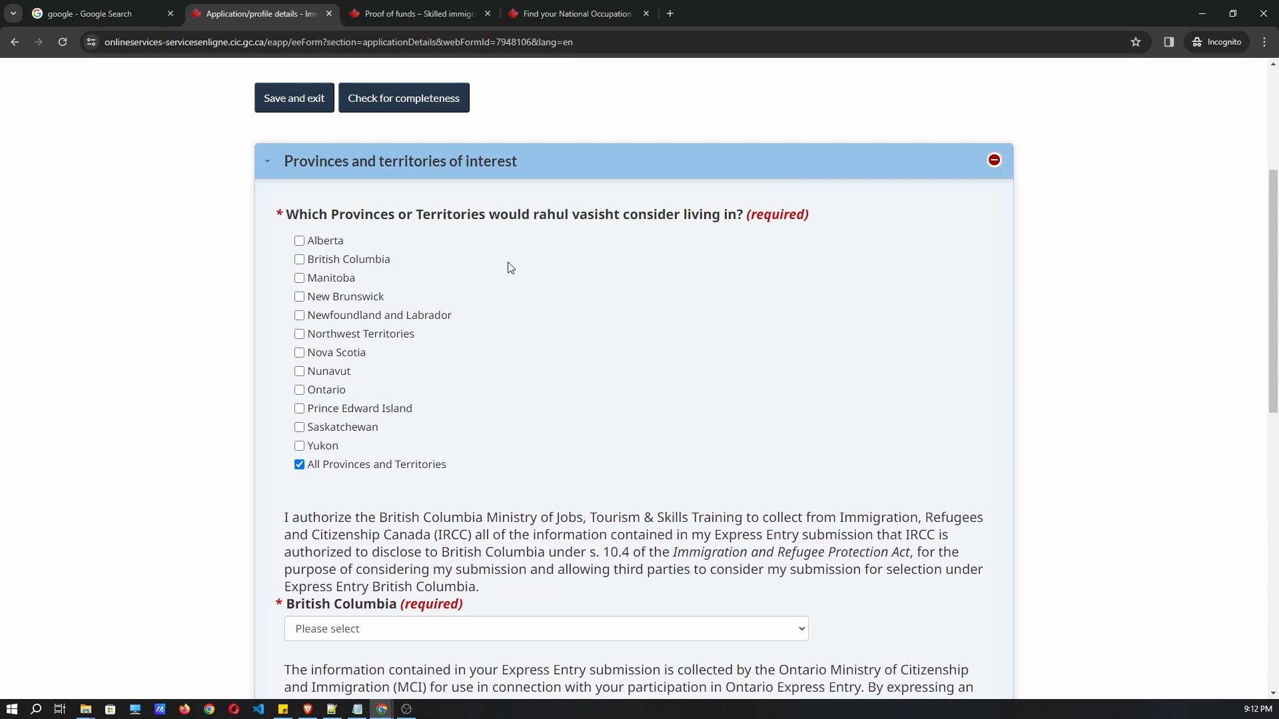
{"action": "left_click_drag", "start_coordinate": [458, 476], "coordinate": [322, 471]}
{"action": "left_click", "coordinate": [518, 475]}
{"action": "scroll", "coordinate": [503, 436], "scroll_direction": "down", "scroll_amount": 2}
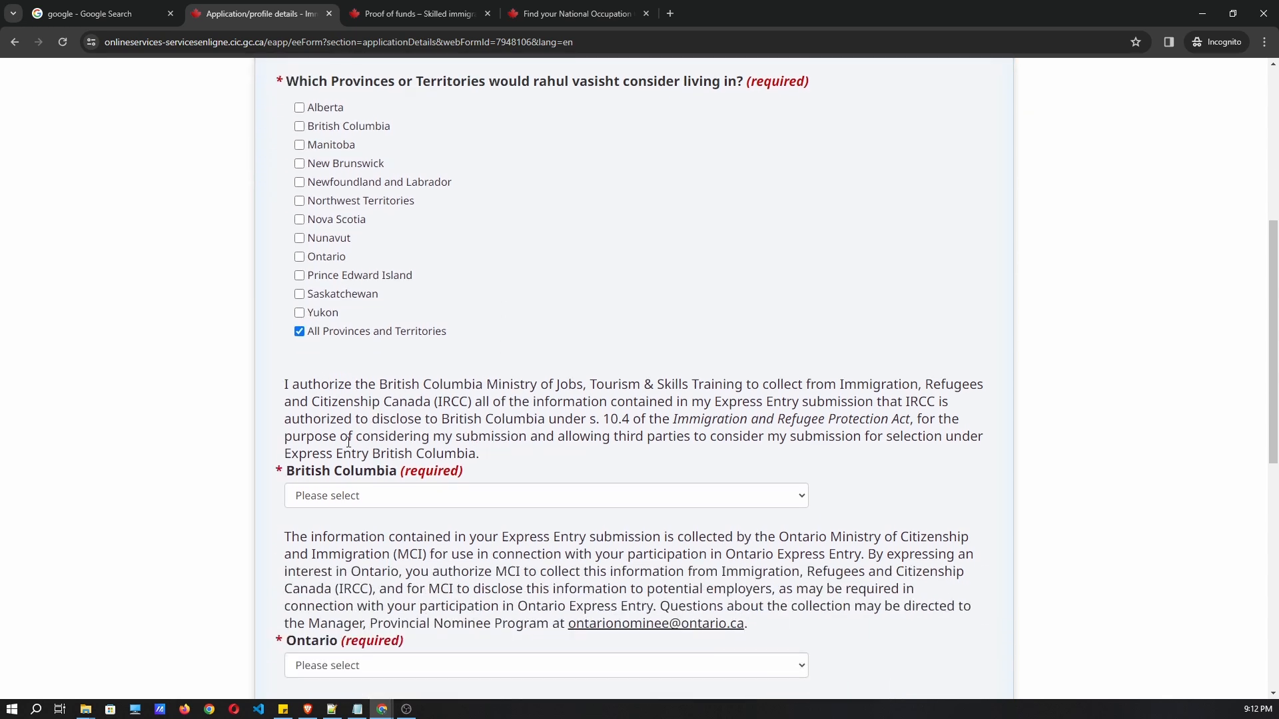
Answer Yes to the British Columbia consent question.
{"action": "left_click_drag", "start_coordinate": [303, 389], "coordinate": [970, 402]}
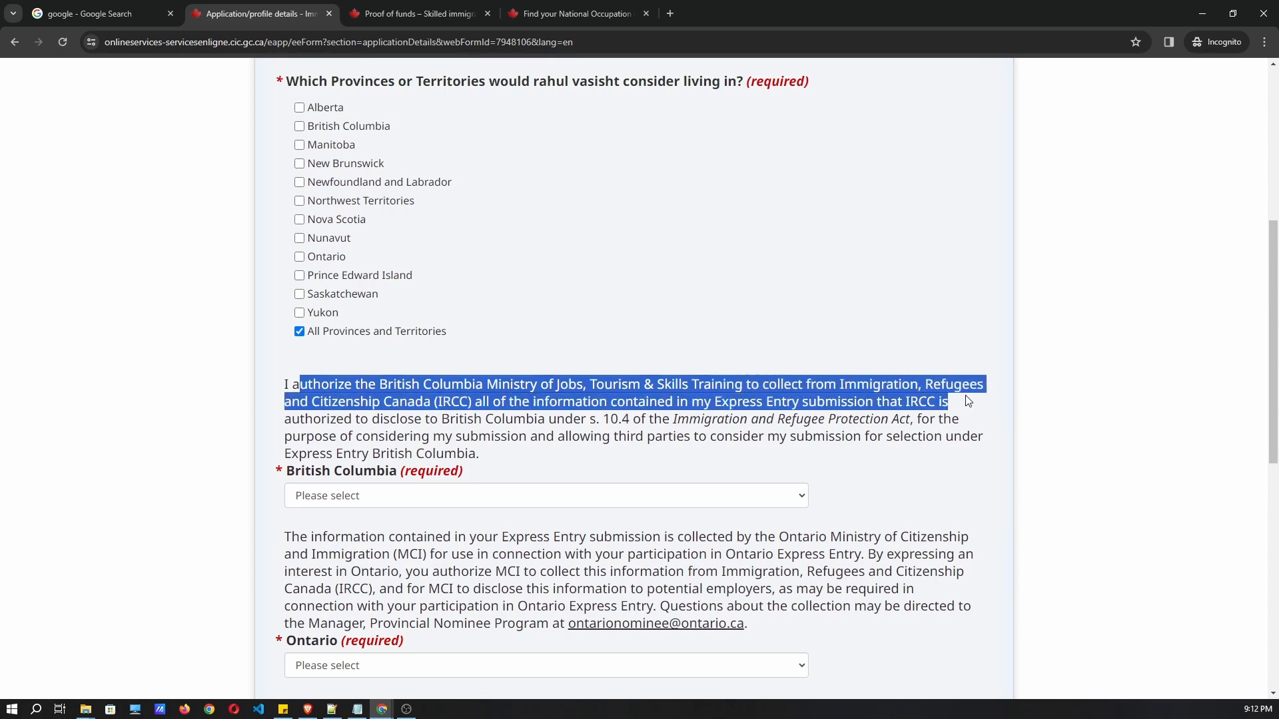
{"action": "left_click", "coordinate": [408, 455]}
{"action": "left_click", "coordinate": [381, 499]}
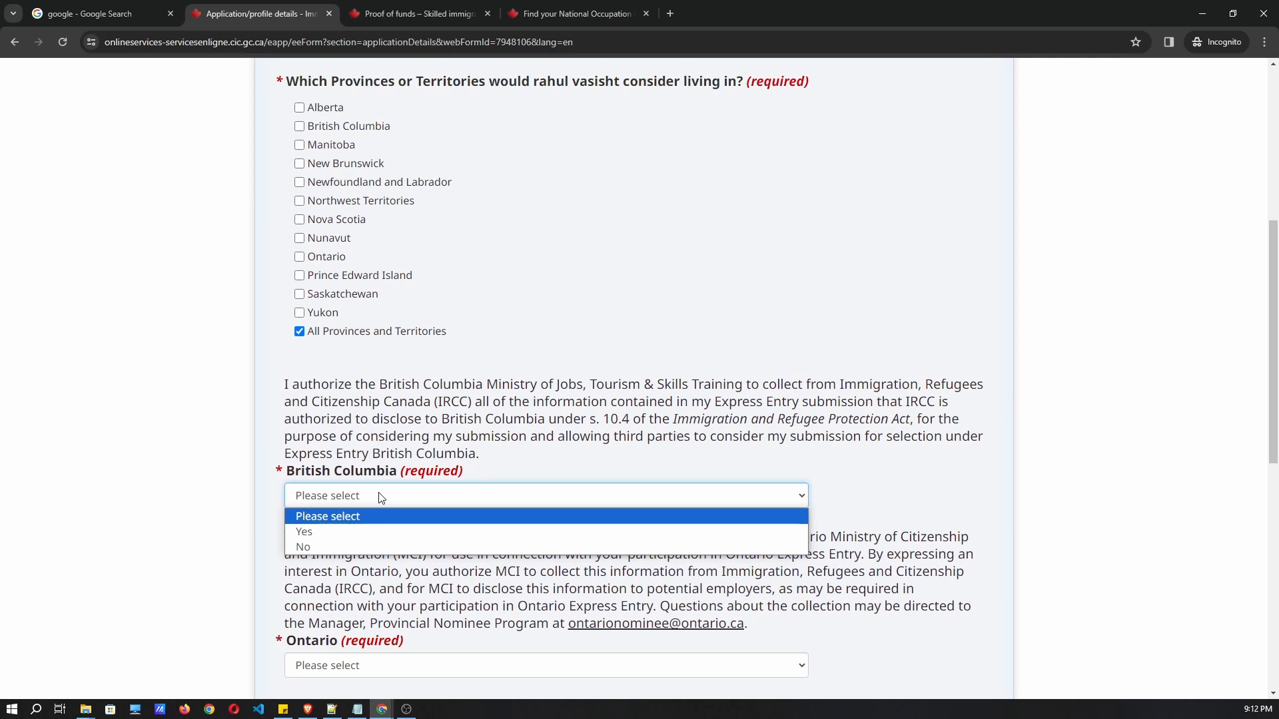
{"action": "left_click", "coordinate": [362, 532]}
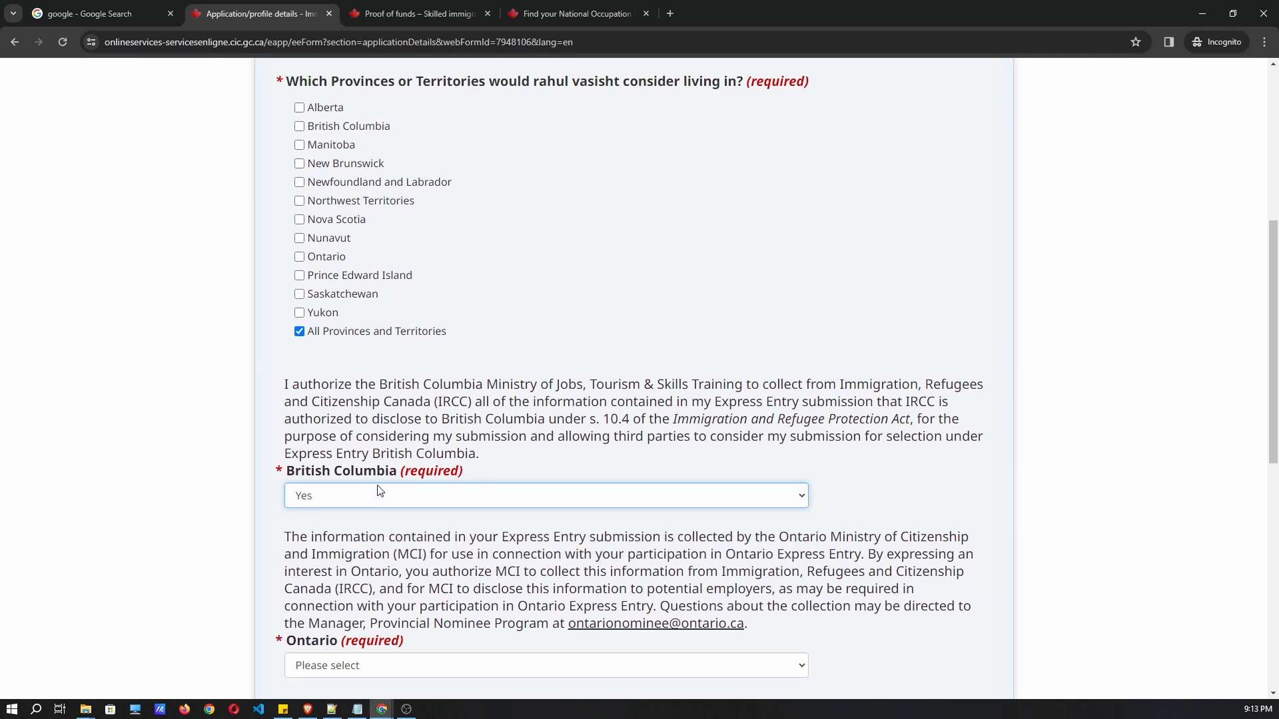
Answer Yes to the Ontario consent question and continue to the nomination question.
{"action": "scroll", "coordinate": [366, 458], "scroll_direction": "down", "scroll_amount": 1}
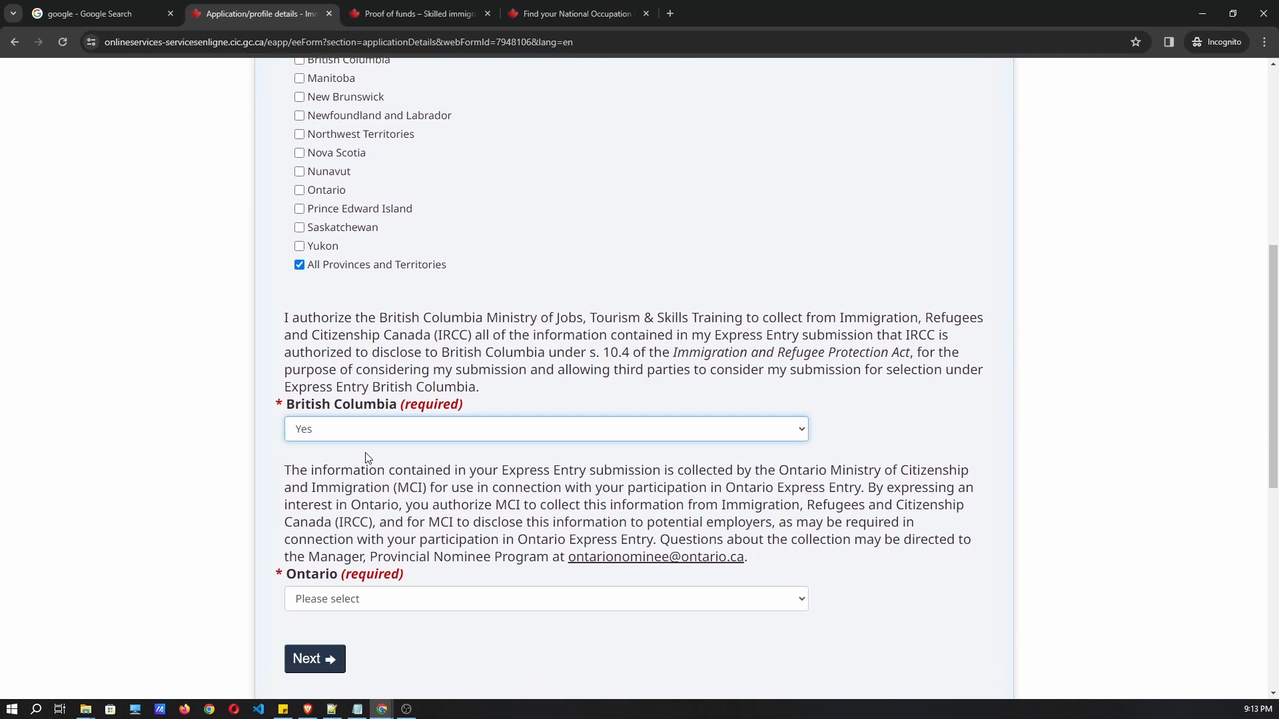
{"action": "scroll", "coordinate": [424, 377], "scroll_direction": "down", "scroll_amount": 1}
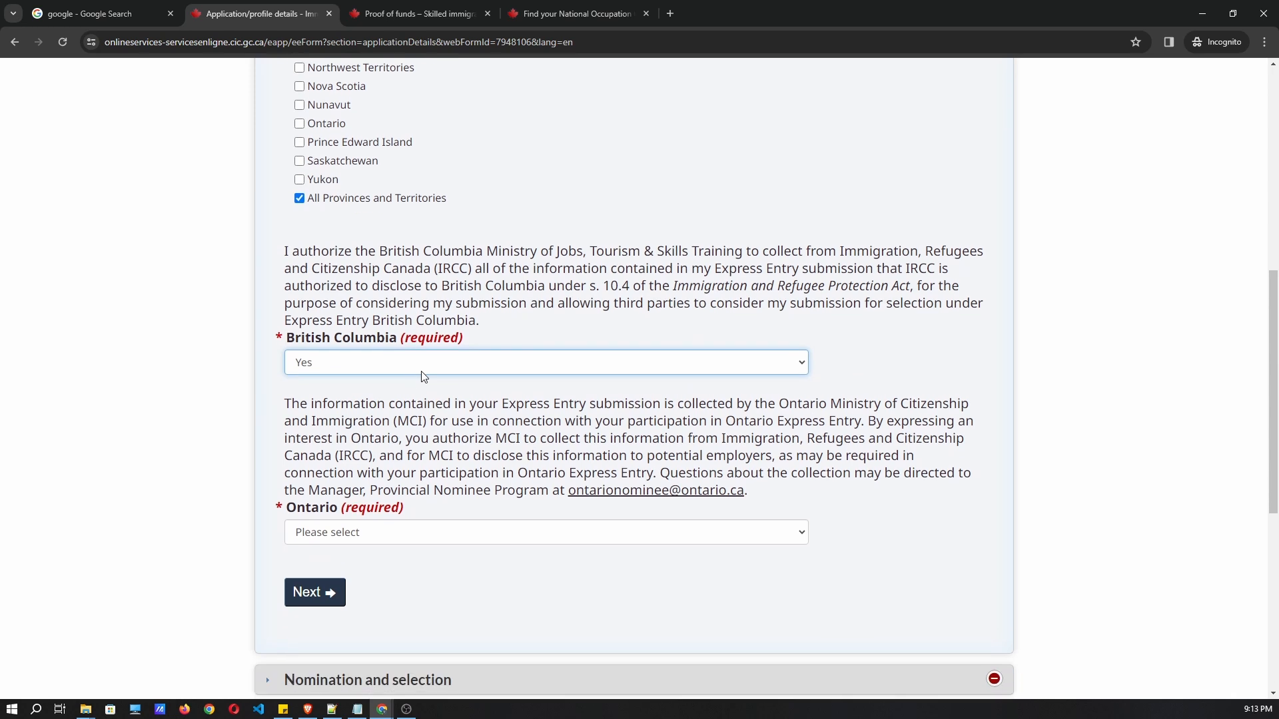
{"action": "scroll", "coordinate": [433, 400], "scroll_direction": "down", "scroll_amount": 1}
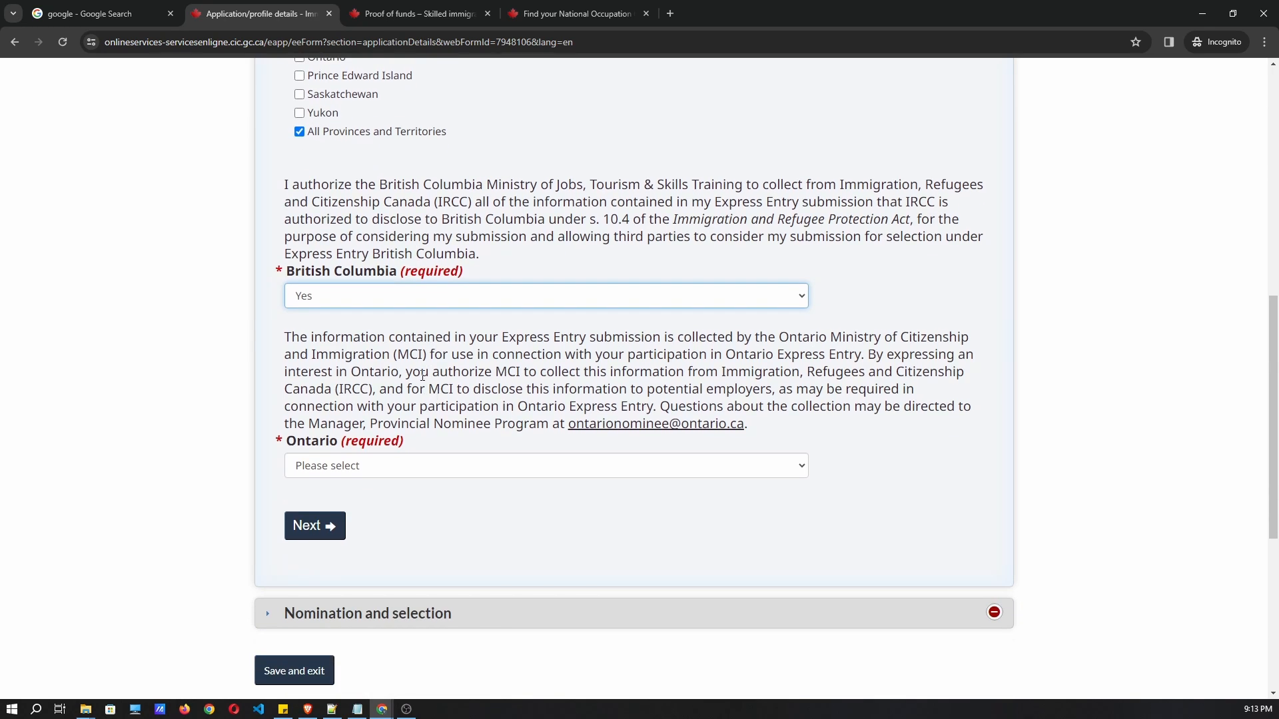
{"action": "left_click", "coordinate": [358, 472]}
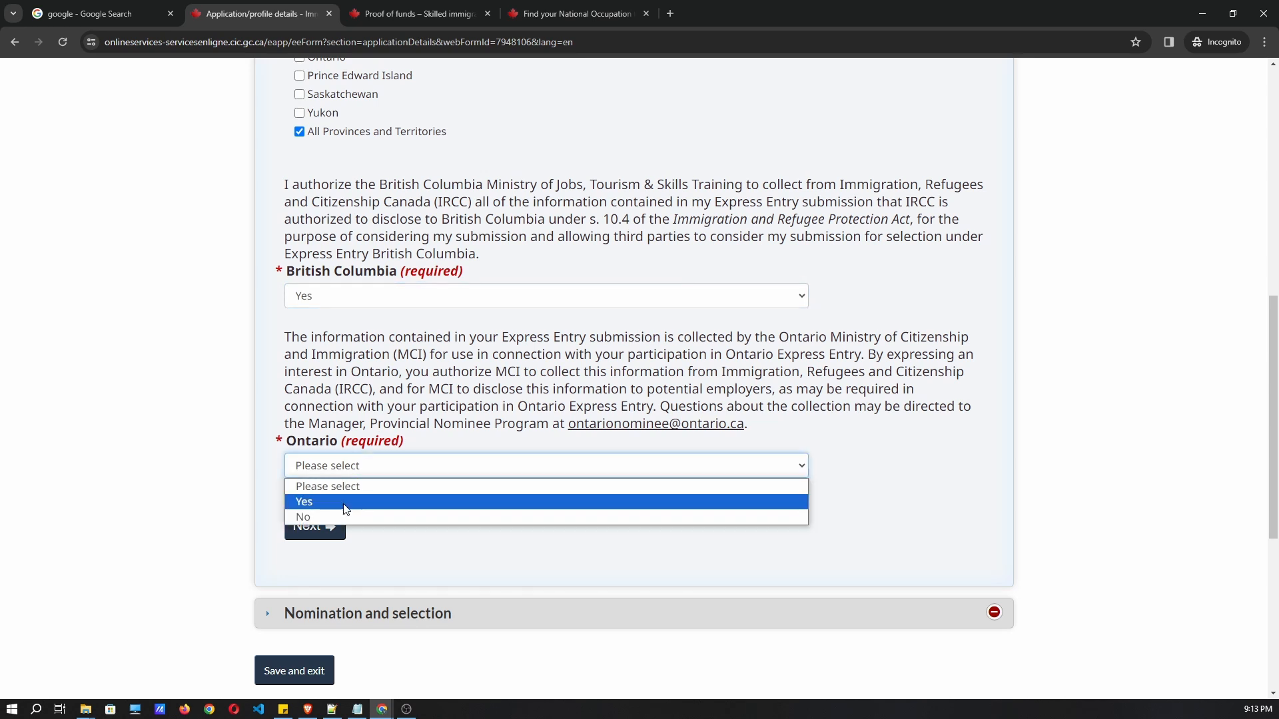
{"action": "left_click", "coordinate": [346, 506]}
{"action": "left_click_drag", "start_coordinate": [504, 336], "coordinate": [969, 339]}
{"action": "left_click_drag", "start_coordinate": [280, 355], "coordinate": [476, 354]}
{"action": "left_click", "coordinate": [311, 306]}
{"action": "scroll", "coordinate": [345, 301], "scroll_direction": "down", "scroll_amount": 1}
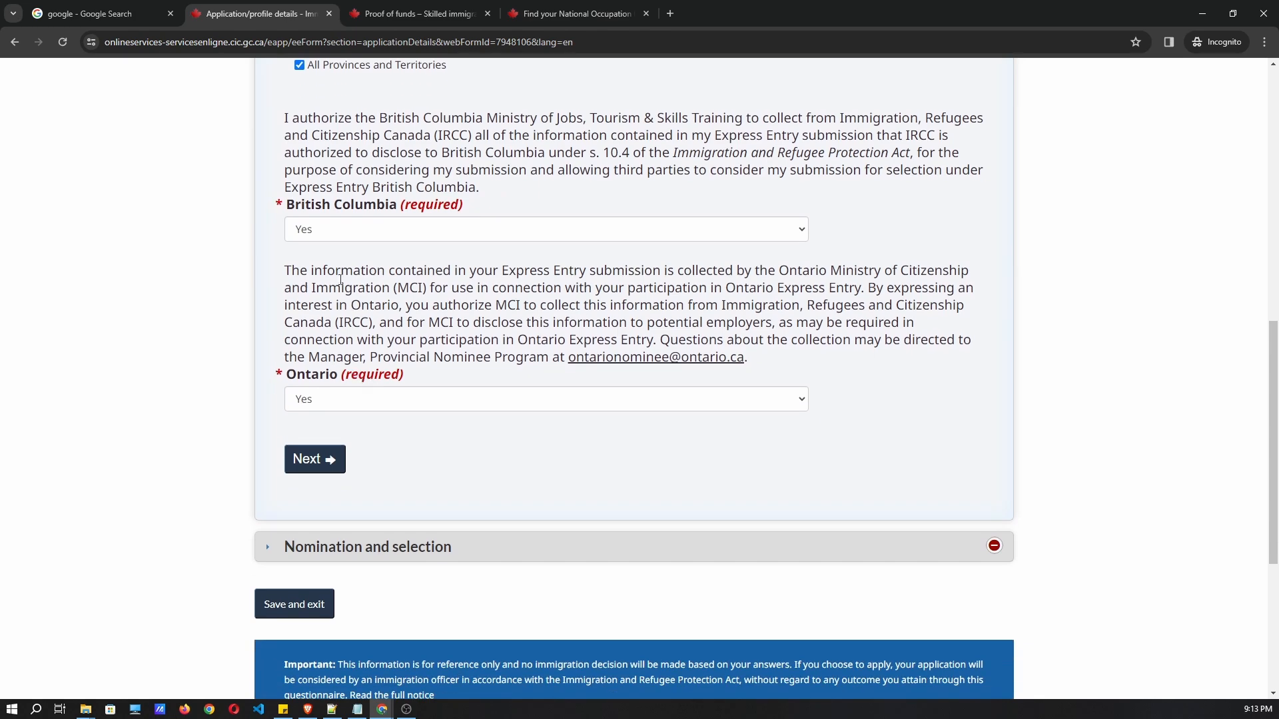
{"action": "left_click", "coordinate": [331, 462]}
{"action": "scroll", "coordinate": [447, 324], "scroll_direction": "up", "scroll_amount": 3}
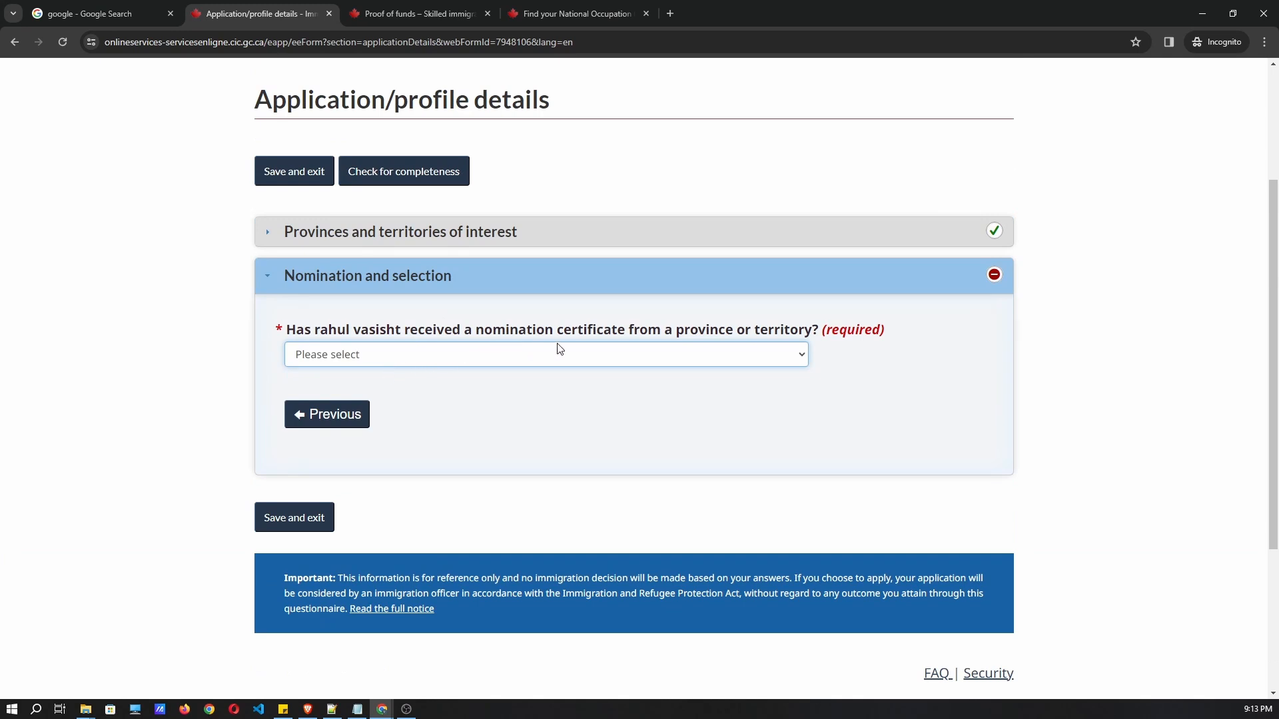
Answer No to the nomination certificate question and save the Application details.
{"action": "left_click", "coordinate": [473, 363]}
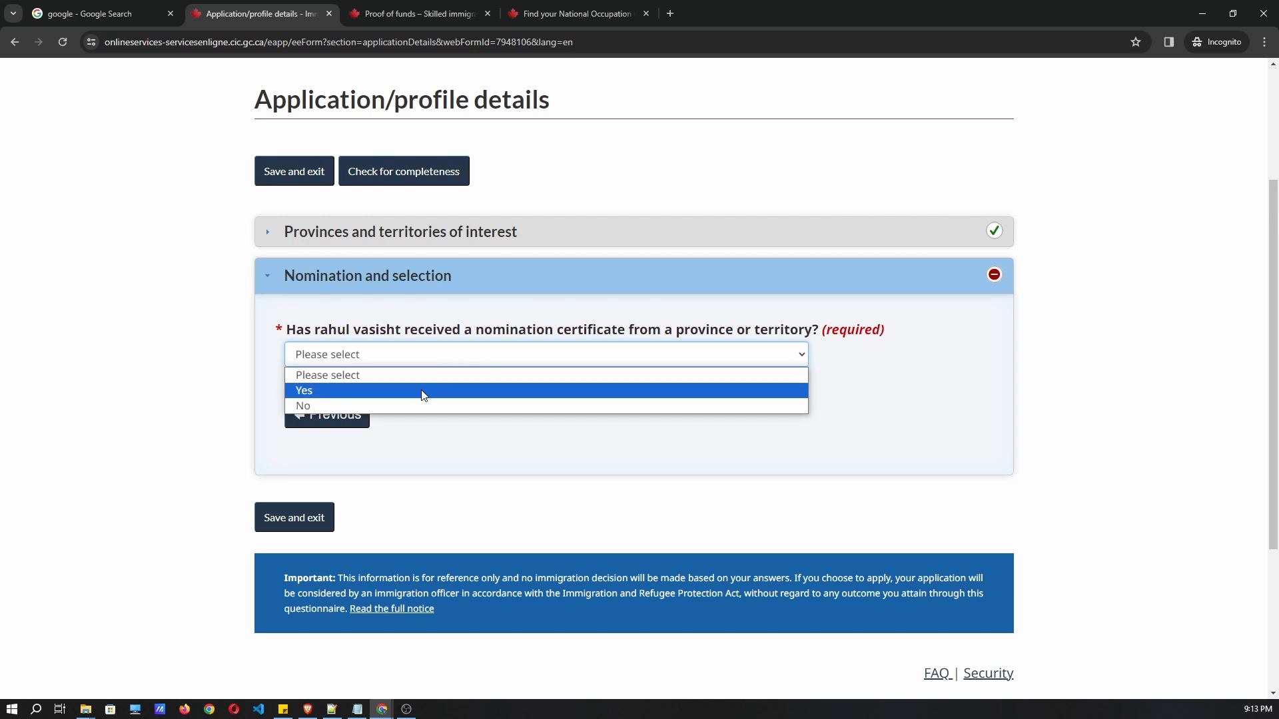
{"action": "left_click", "coordinate": [345, 405]}
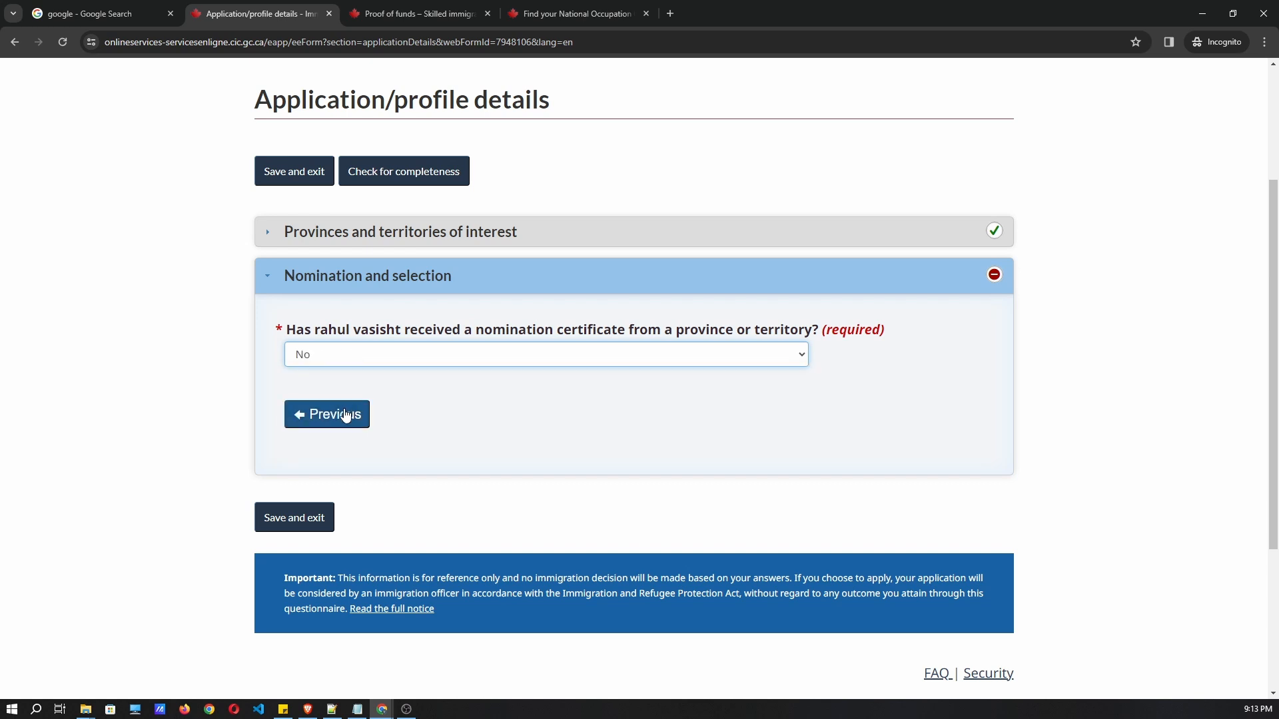
{"action": "left_click", "coordinate": [300, 523]}
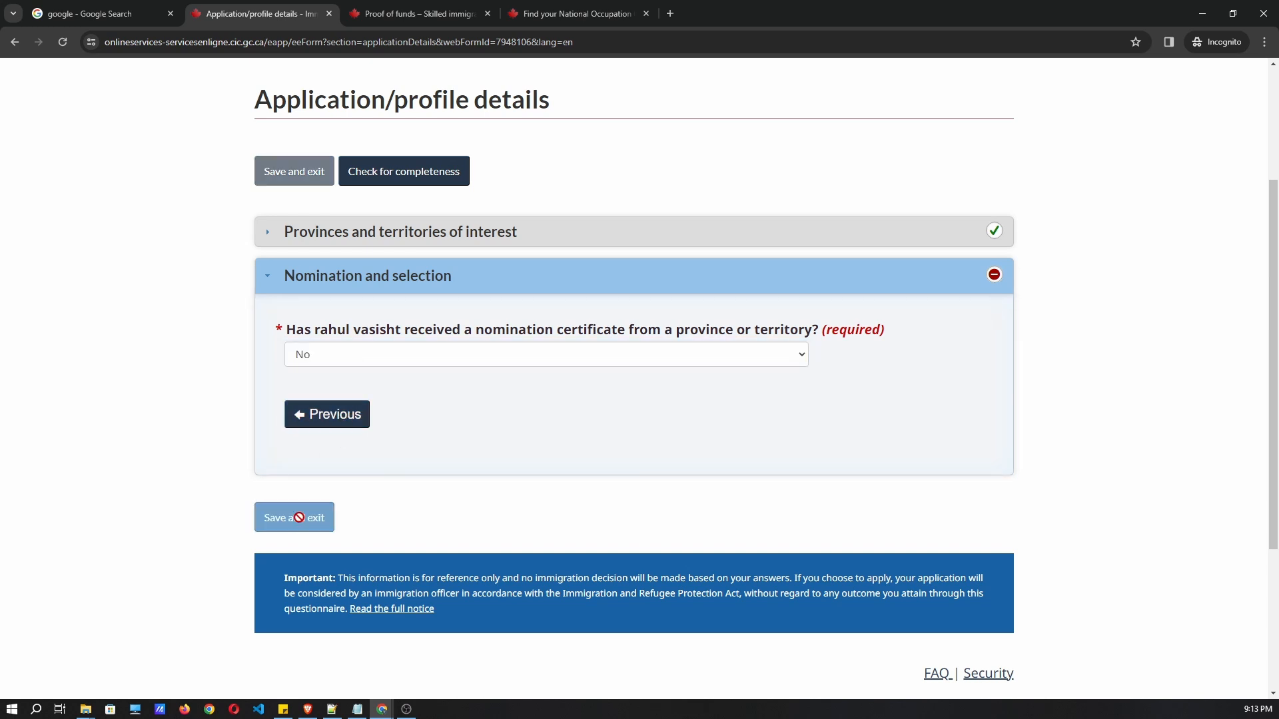
Answer No to having a representative and save the Representative form.
{"action": "scroll", "coordinate": [529, 406], "scroll_direction": "down", "scroll_amount": 3}
{"action": "scroll", "coordinate": [530, 407], "scroll_direction": "down", "scroll_amount": 1}
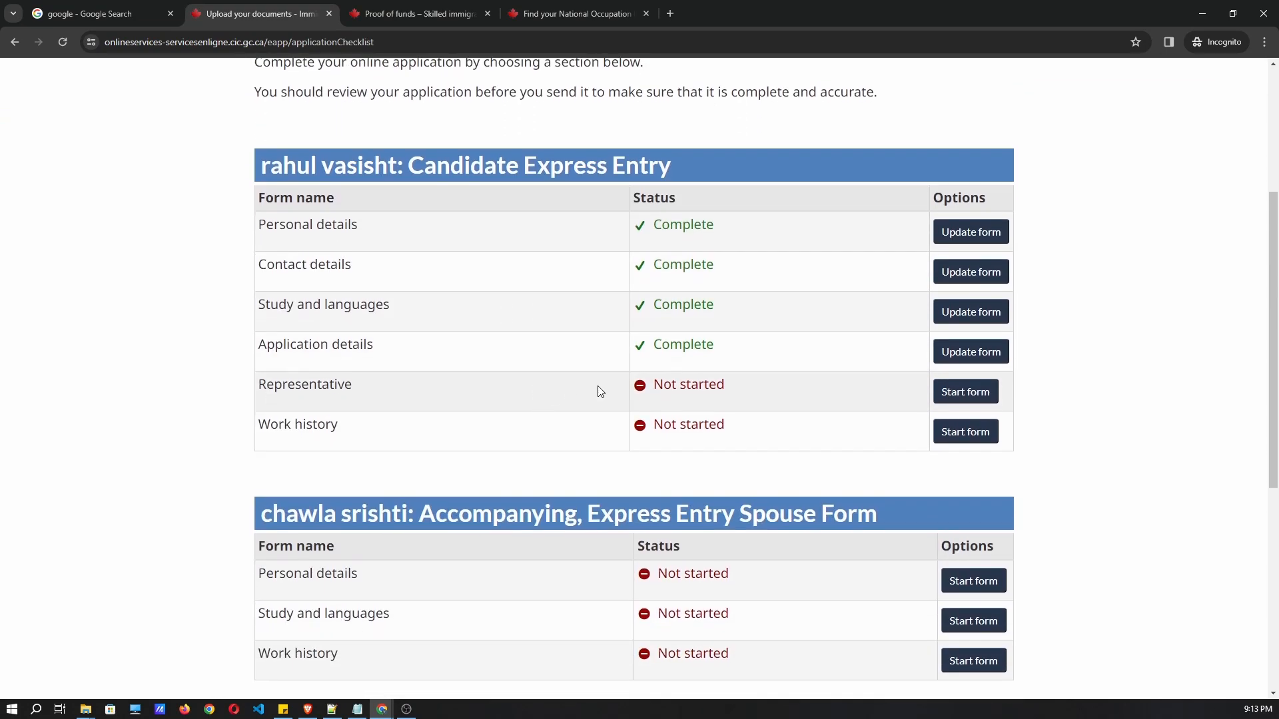
{"action": "left_click", "coordinate": [972, 393]}
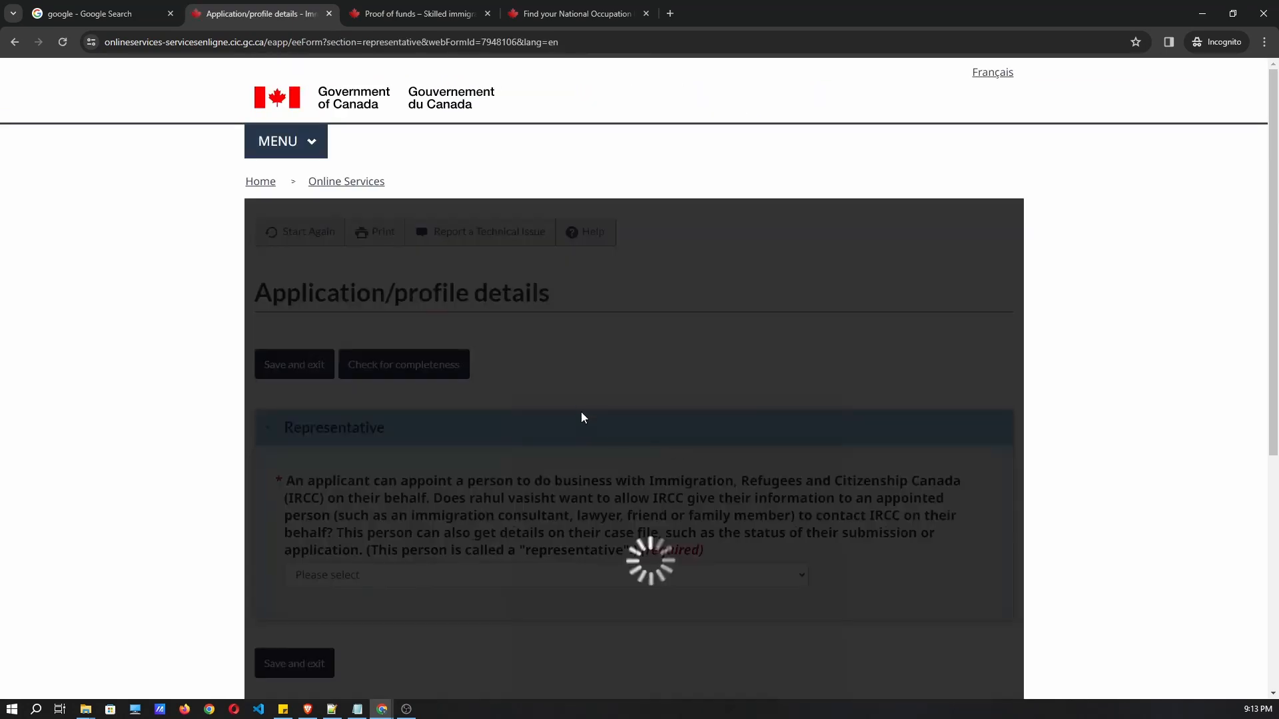
{"action": "scroll", "coordinate": [532, 434], "scroll_direction": "down", "scroll_amount": 1}
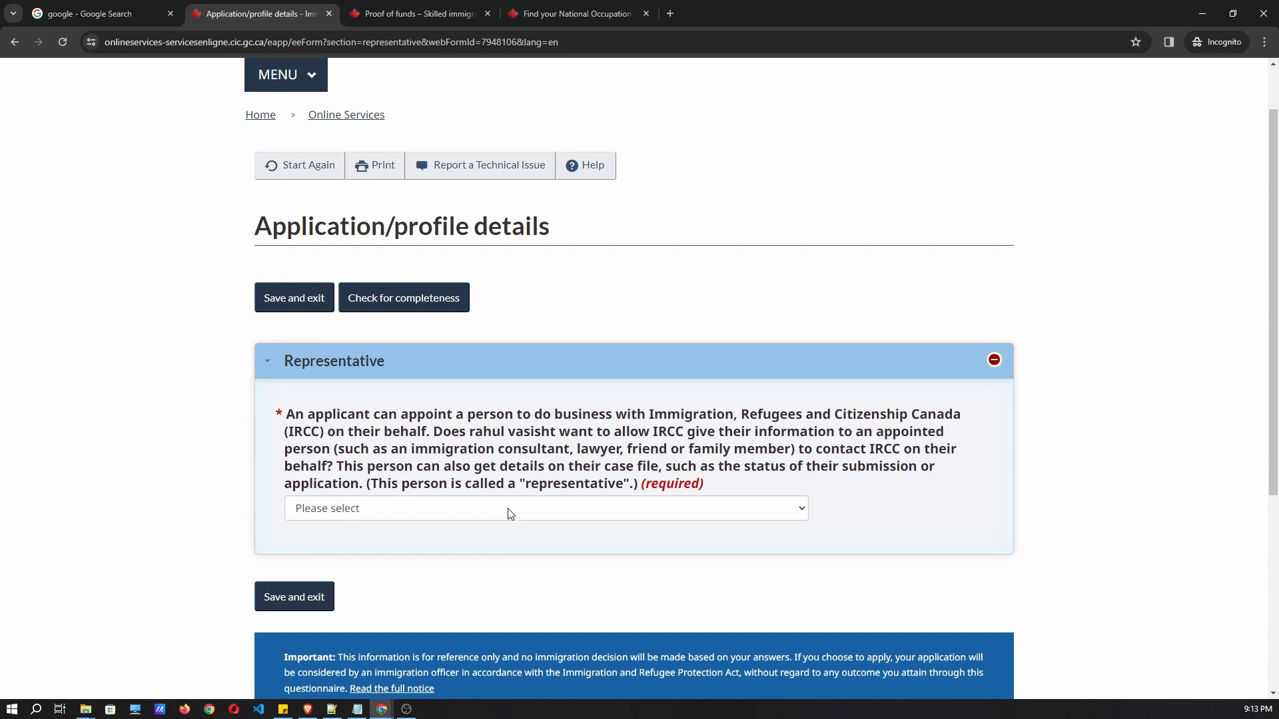
{"action": "left_click", "coordinate": [490, 514]}
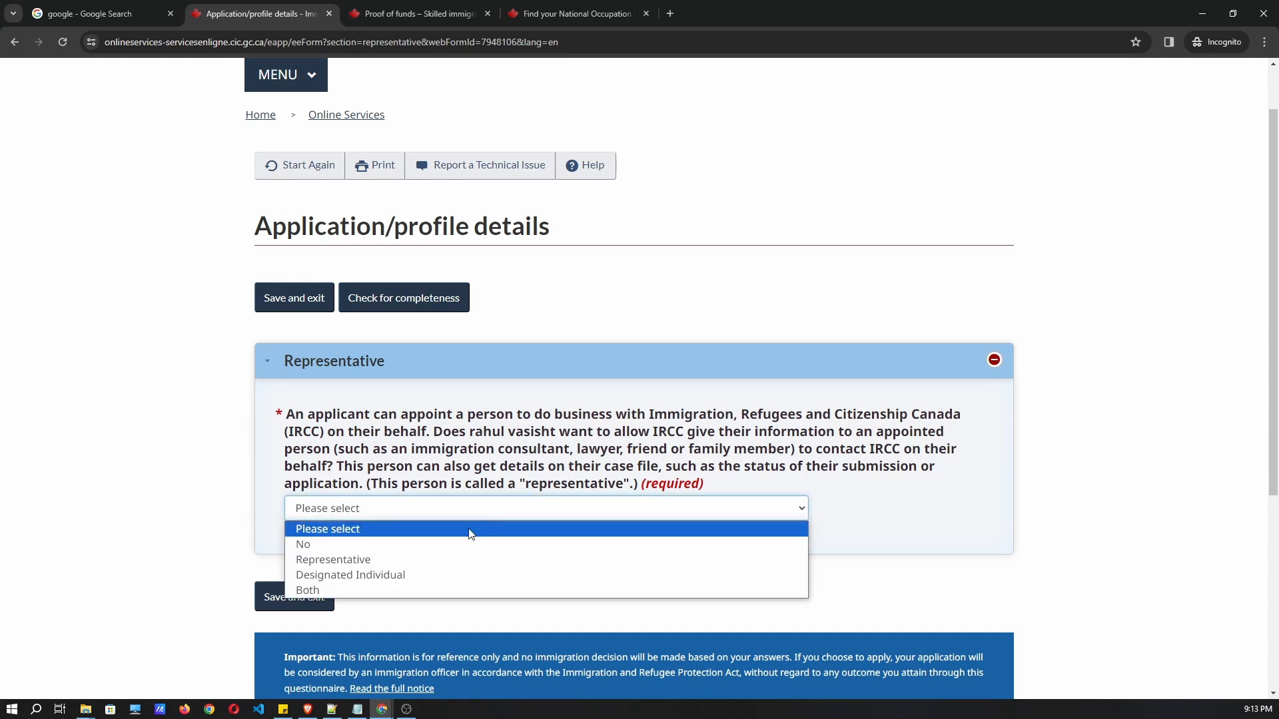
{"action": "left_click", "coordinate": [379, 547]}
{"action": "scroll", "coordinate": [333, 519], "scroll_direction": "down", "scroll_amount": 2}
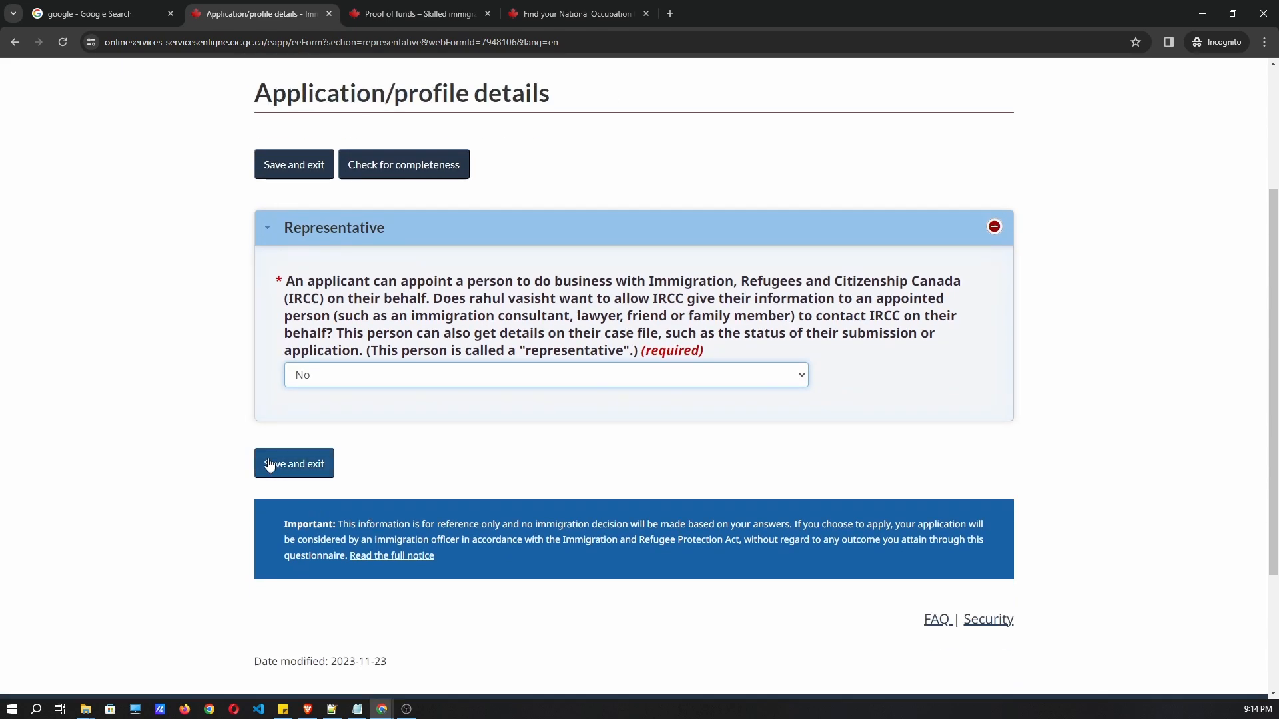
{"action": "left_click", "coordinate": [269, 464]}
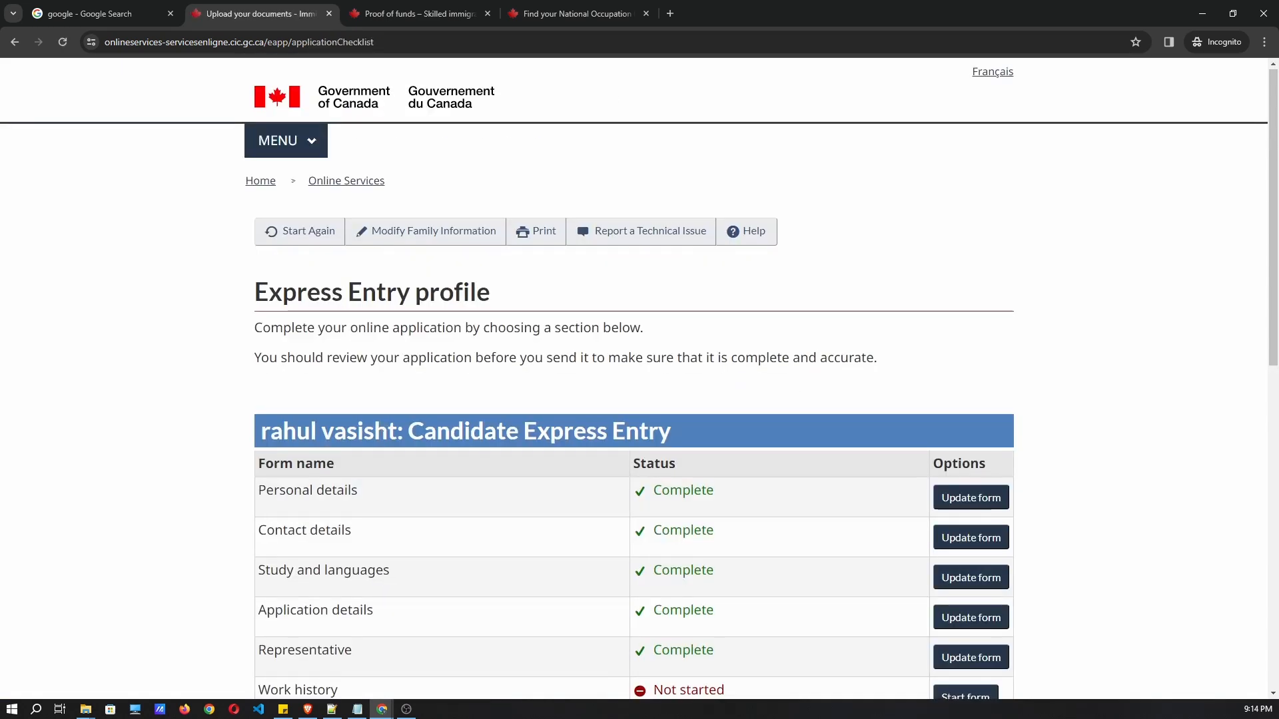
Start the Work history form from the checklist.
{"action": "scroll", "coordinate": [577, 447], "scroll_direction": "down", "scroll_amount": 3}
{"action": "scroll", "coordinate": [577, 447], "scroll_direction": "down", "scroll_amount": 1}
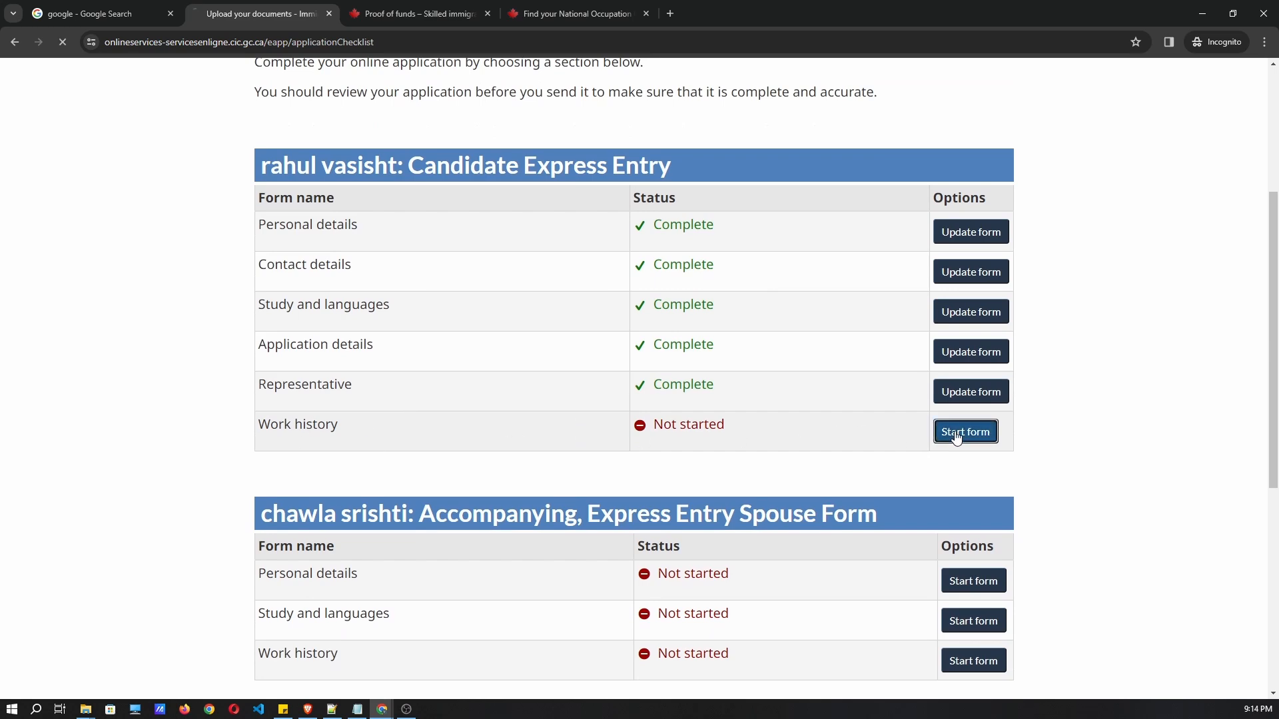
{"action": "left_click", "coordinate": [952, 432]}
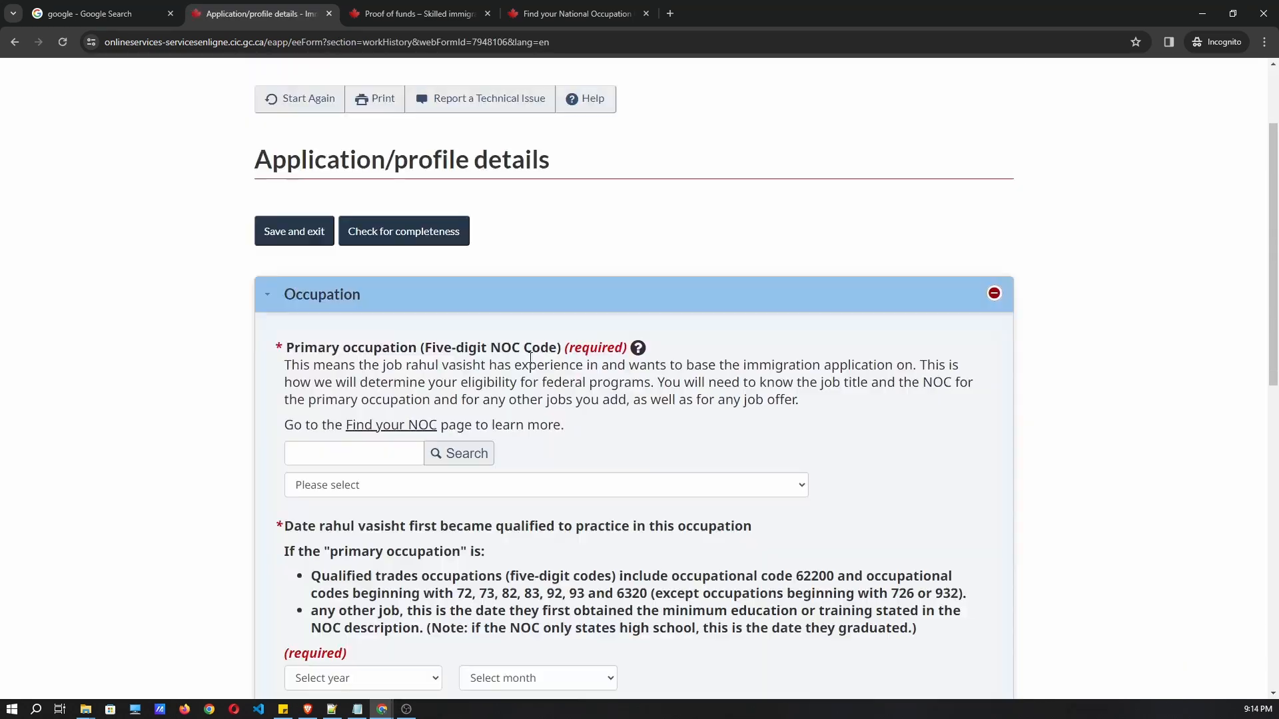
{"action": "scroll", "coordinate": [518, 365], "scroll_direction": "down", "scroll_amount": 3}
{"action": "scroll", "coordinate": [519, 364], "scroll_direction": "down", "scroll_amount": 1}
{"action": "left_click_drag", "start_coordinate": [283, 213], "coordinate": [509, 265]}
{"action": "left_click", "coordinate": [575, 283]}
{"action": "left_click_drag", "start_coordinate": [582, 290], "coordinate": [530, 267]}
{"action": "left_click", "coordinate": [531, 266]}
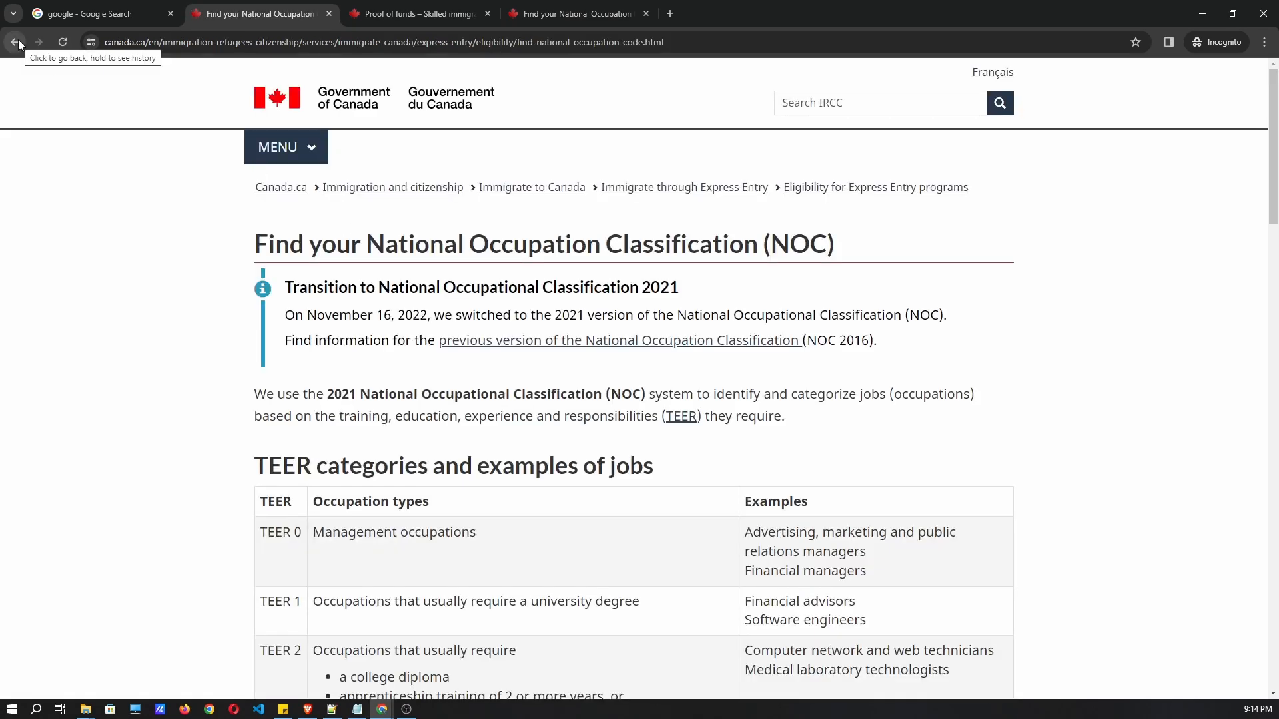
{"action": "left_click", "coordinate": [18, 41]}
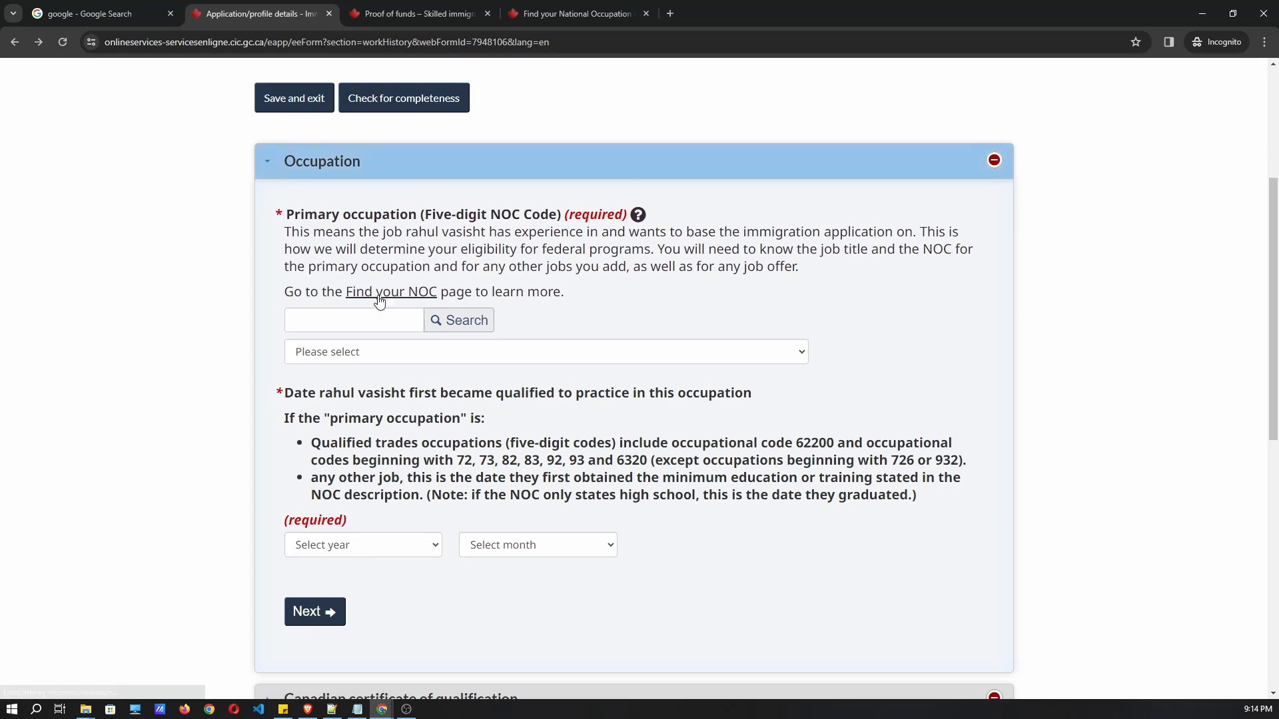
{"action": "left_click", "coordinate": [568, 10]}
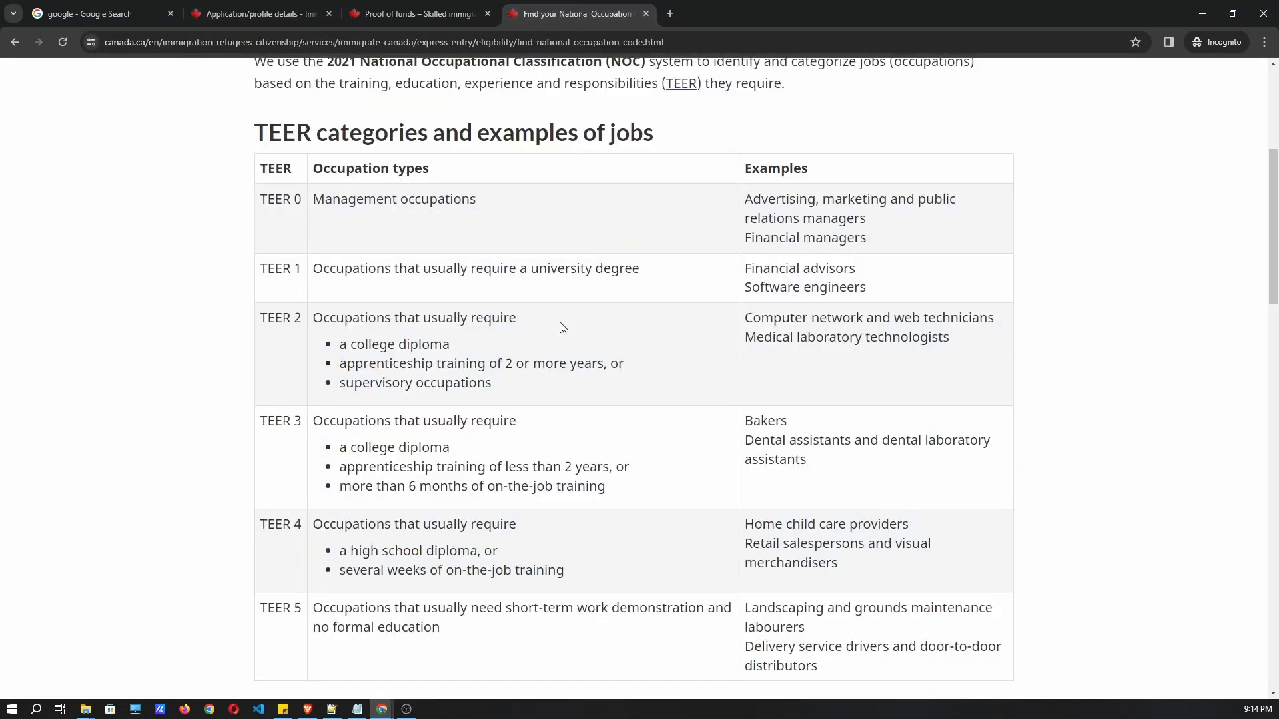
{"action": "scroll", "coordinate": [645, 338], "scroll_direction": "up", "scroll_amount": 3}
{"action": "scroll", "coordinate": [344, 219], "scroll_direction": "down", "scroll_amount": 3}
{"action": "double_click", "coordinate": [279, 199]}
{"action": "left_click_drag", "start_coordinate": [356, 198], "coordinate": [496, 211]}
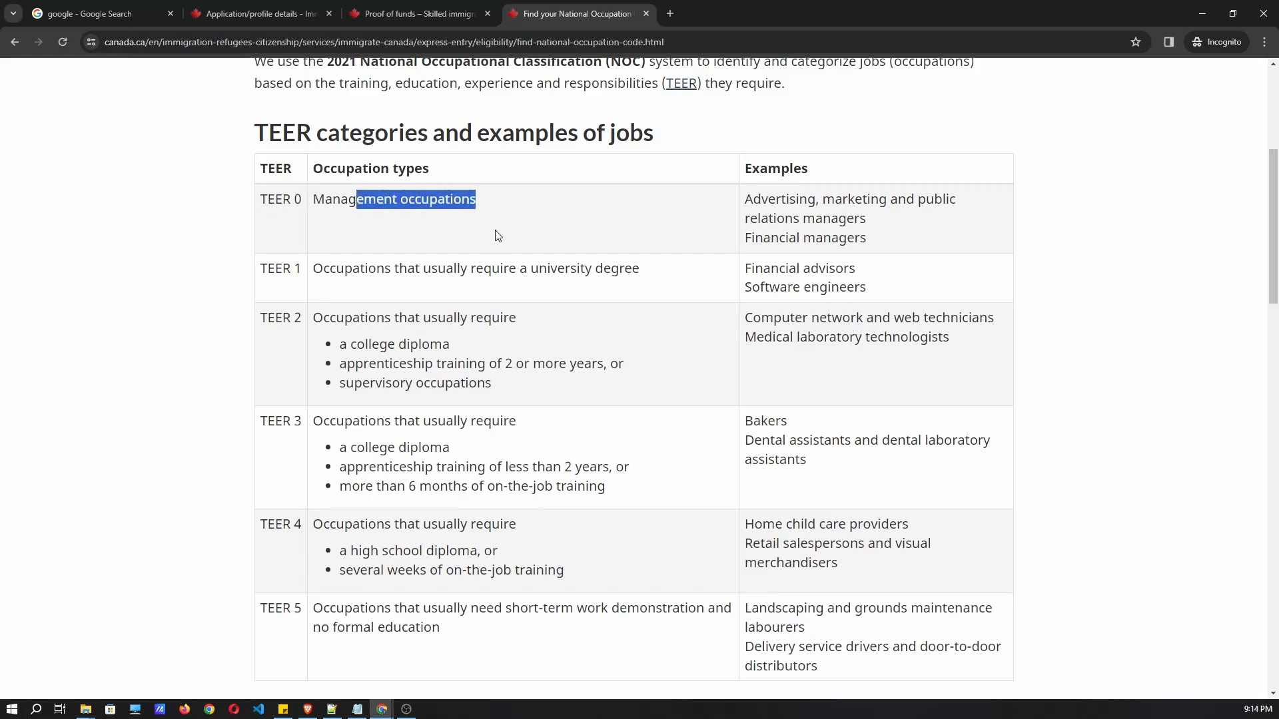
{"action": "left_click_drag", "start_coordinate": [381, 296], "coordinate": [508, 285]}
{"action": "left_click", "coordinate": [602, 285]}
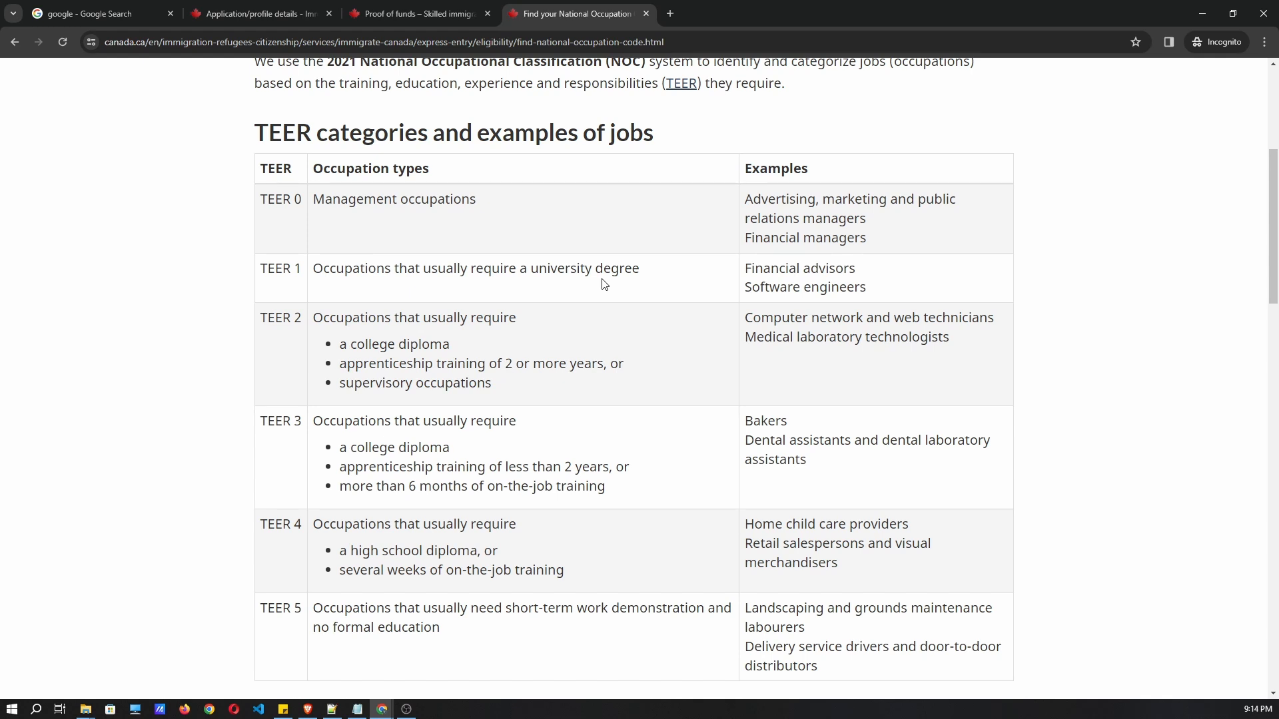
{"action": "scroll", "coordinate": [625, 313], "scroll_direction": "down", "scroll_amount": 7}
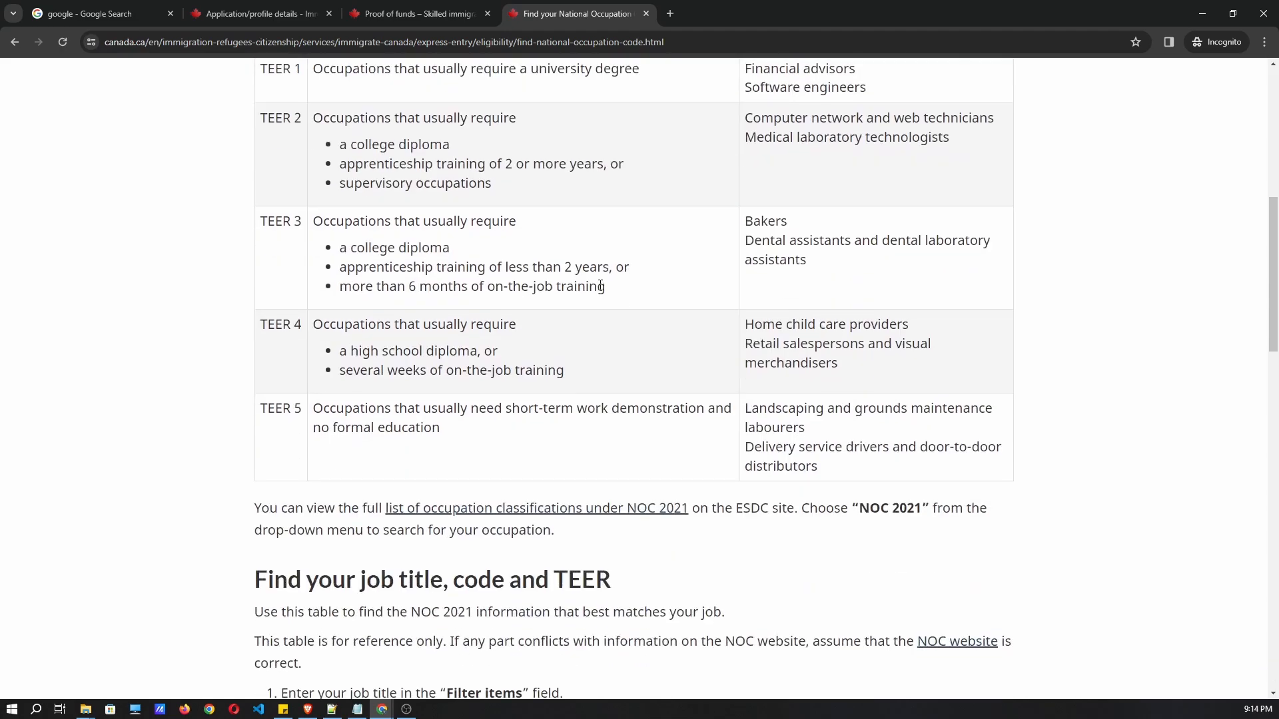
{"action": "scroll", "coordinate": [560, 358], "scroll_direction": "down", "scroll_amount": 7}
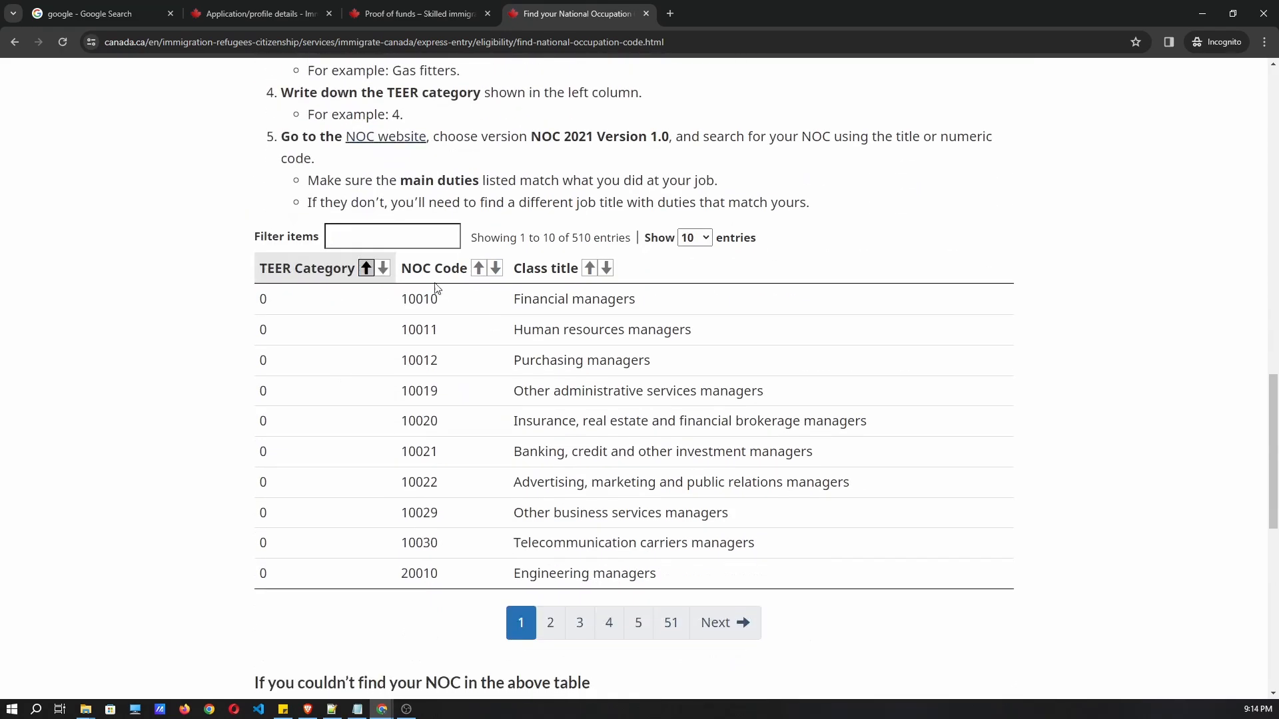
{"action": "left_click", "coordinate": [390, 231]}
{"action": "left_click_drag", "start_coordinate": [401, 300], "coordinate": [443, 301]}
{"action": "scroll", "coordinate": [566, 466], "scroll_direction": "up", "scroll_amount": 15}
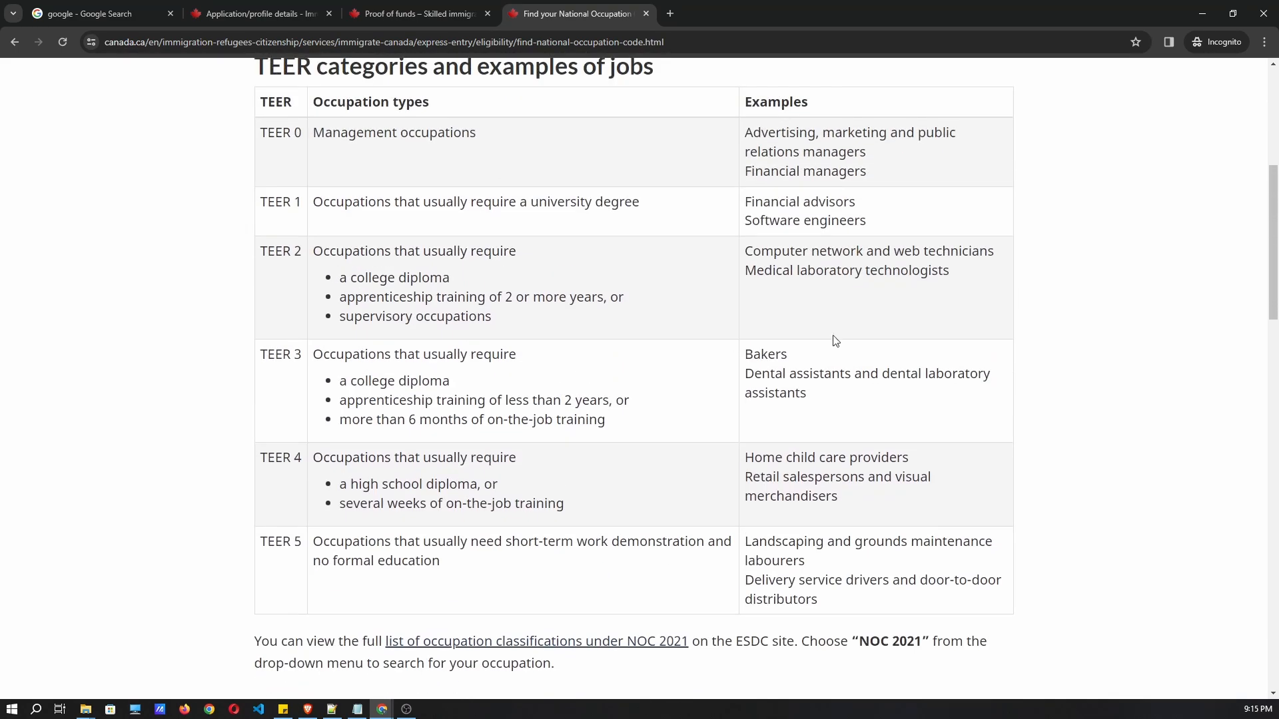
{"action": "scroll", "coordinate": [893, 297], "scroll_direction": "up", "scroll_amount": 3}
{"action": "left_click_drag", "start_coordinate": [882, 425], "coordinate": [740, 423]}
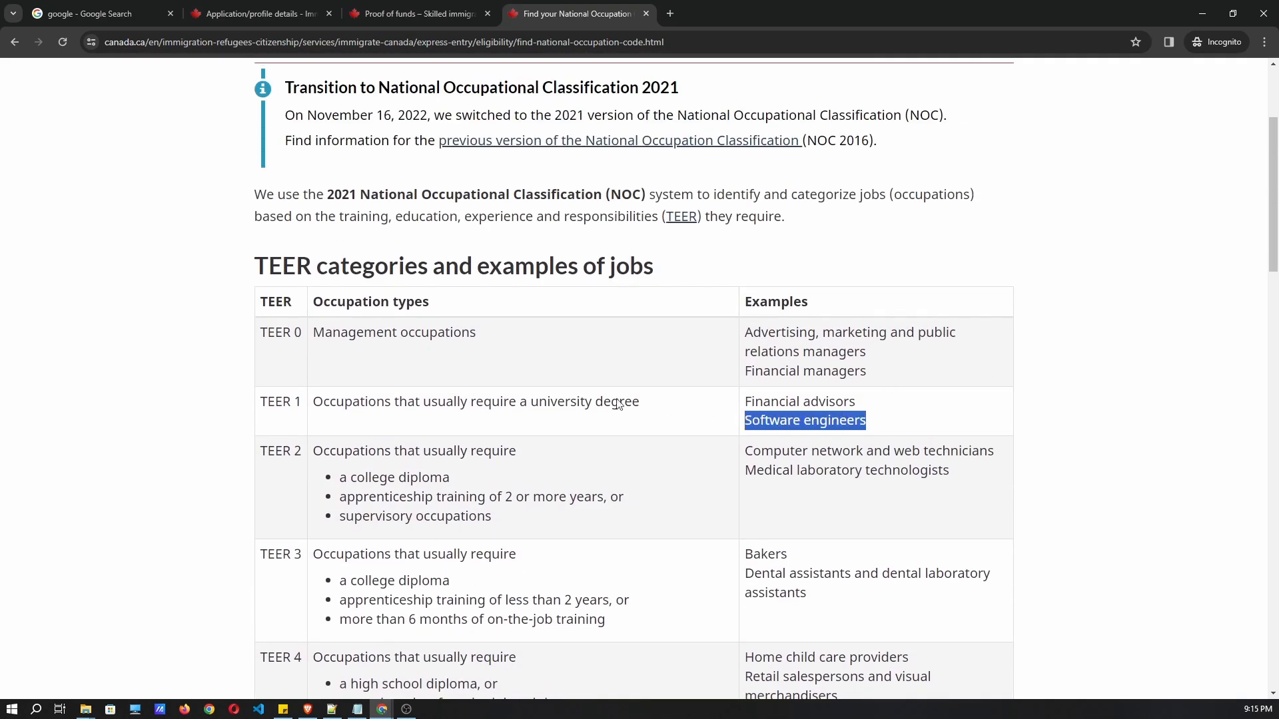
{"action": "left_click_drag", "start_coordinate": [259, 402], "coordinate": [319, 402]}
{"action": "scroll", "coordinate": [373, 282], "scroll_direction": "down", "scroll_amount": 1}
{"action": "scroll", "coordinate": [374, 281], "scroll_direction": "up", "scroll_amount": 1}
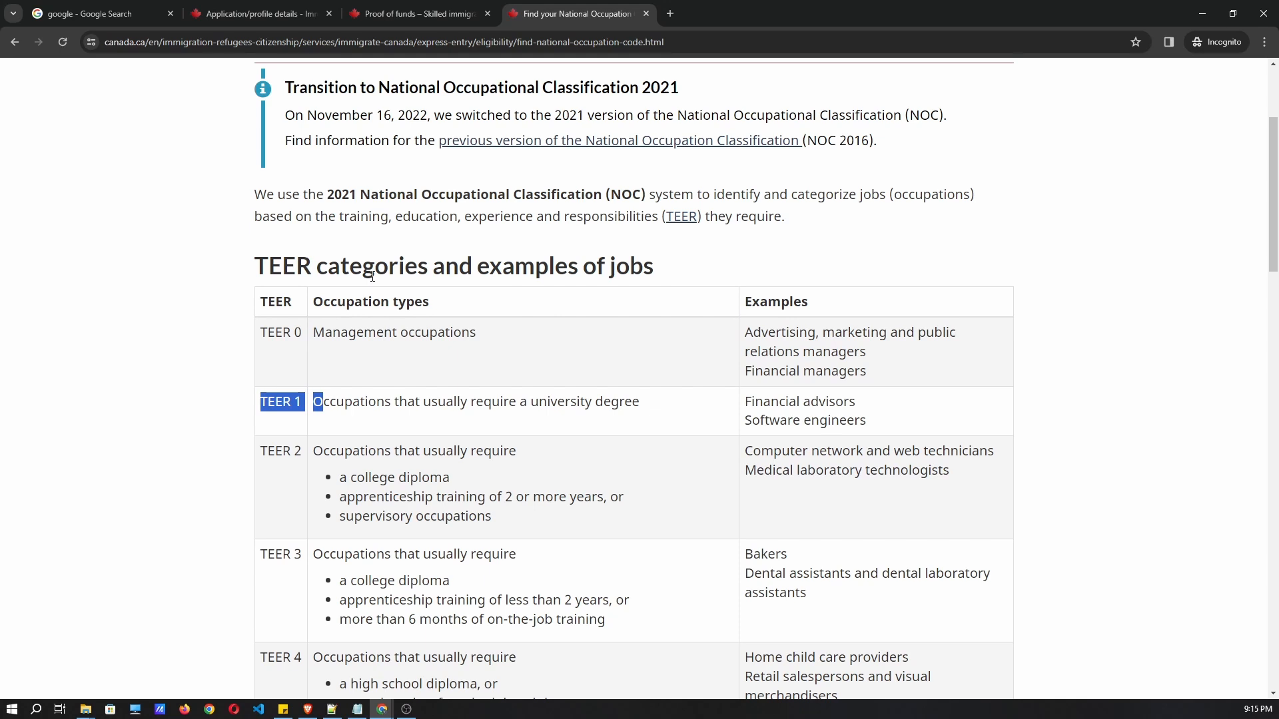
{"action": "left_click_drag", "start_coordinate": [326, 194], "coordinate": [360, 195]}
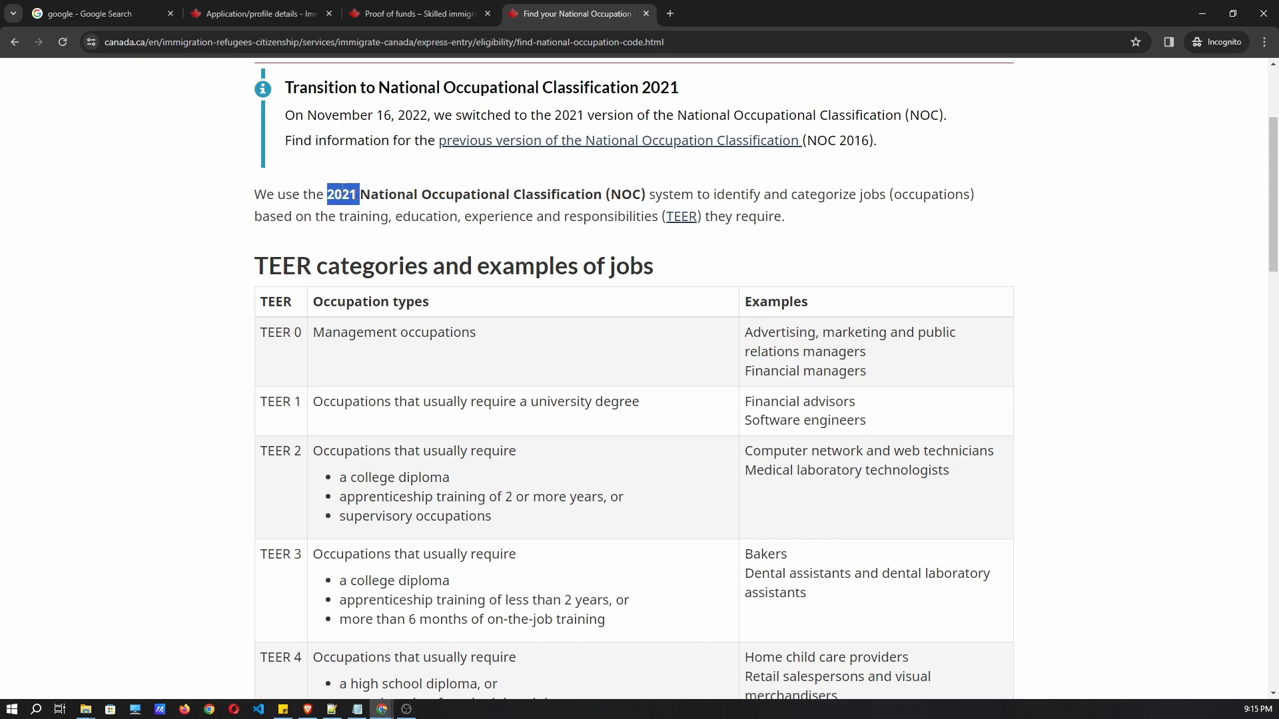
{"action": "scroll", "coordinate": [568, 457], "scroll_direction": "down", "scroll_amount": 3}
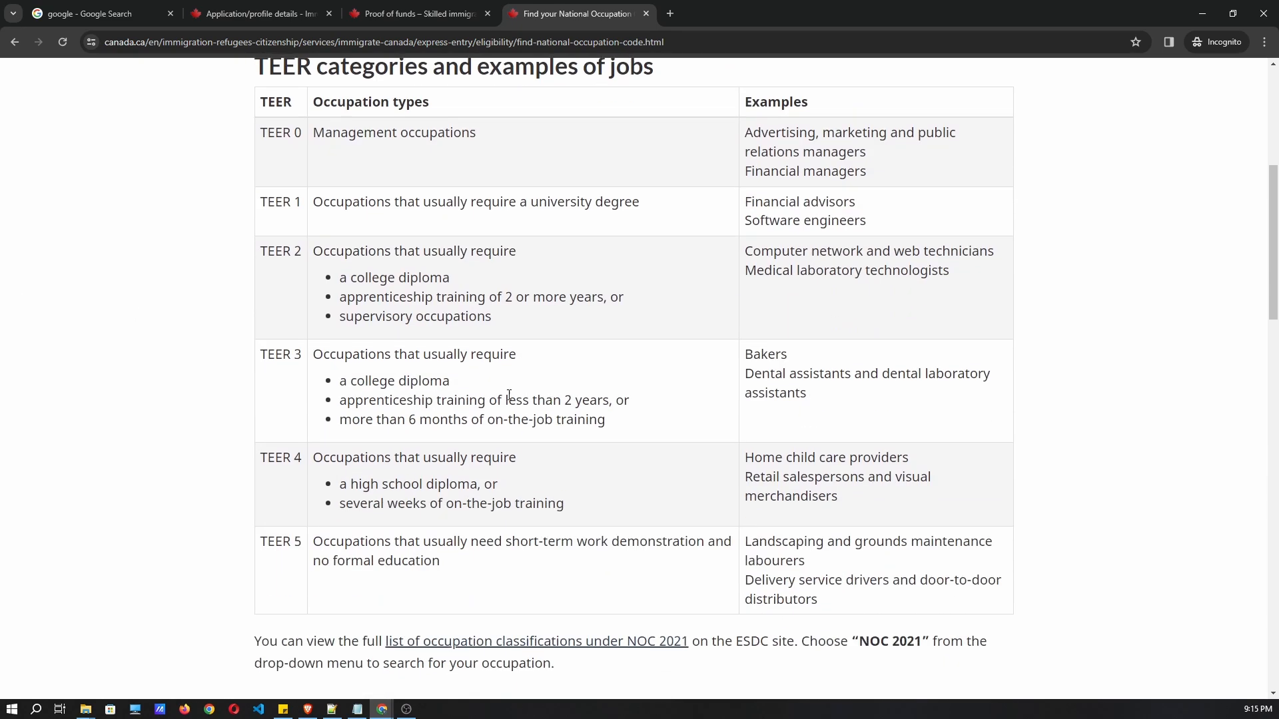
{"action": "scroll", "coordinate": [321, 458], "scroll_direction": "down", "scroll_amount": 2}
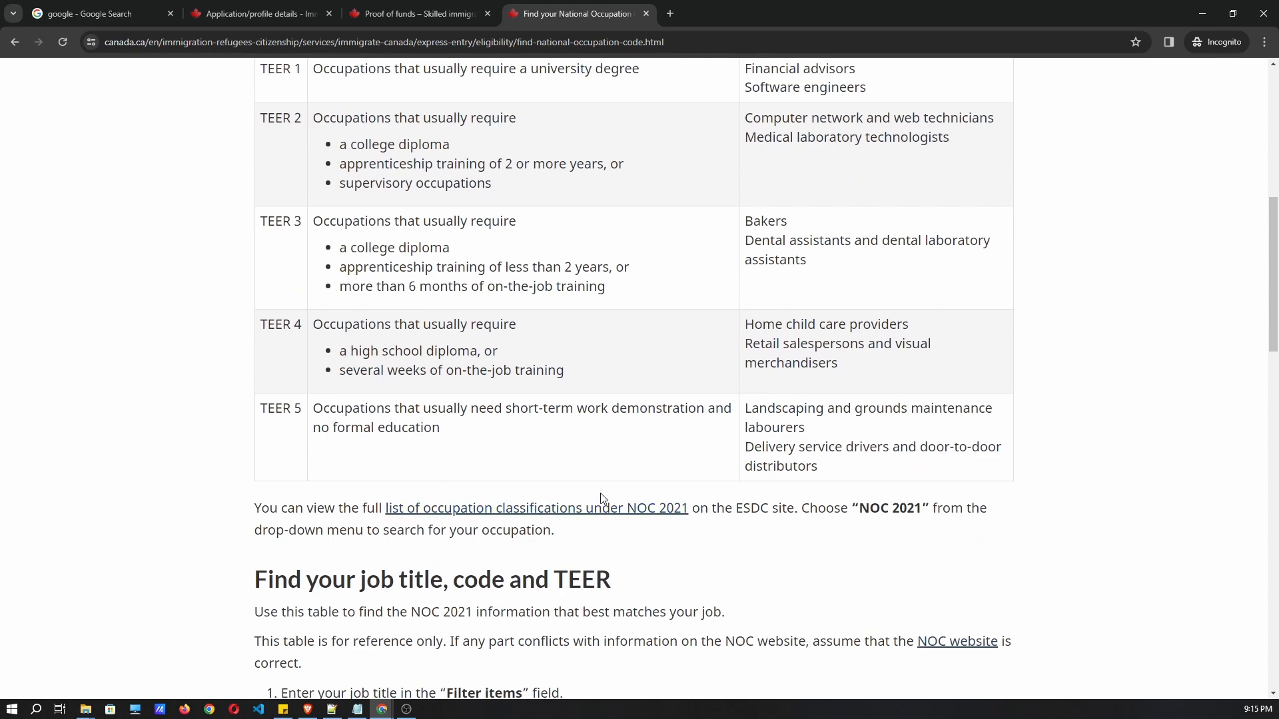
Search the NOC 2021 Version 1.0 classification for the job title 'software engineer'.
{"action": "left_click", "coordinate": [484, 514]}
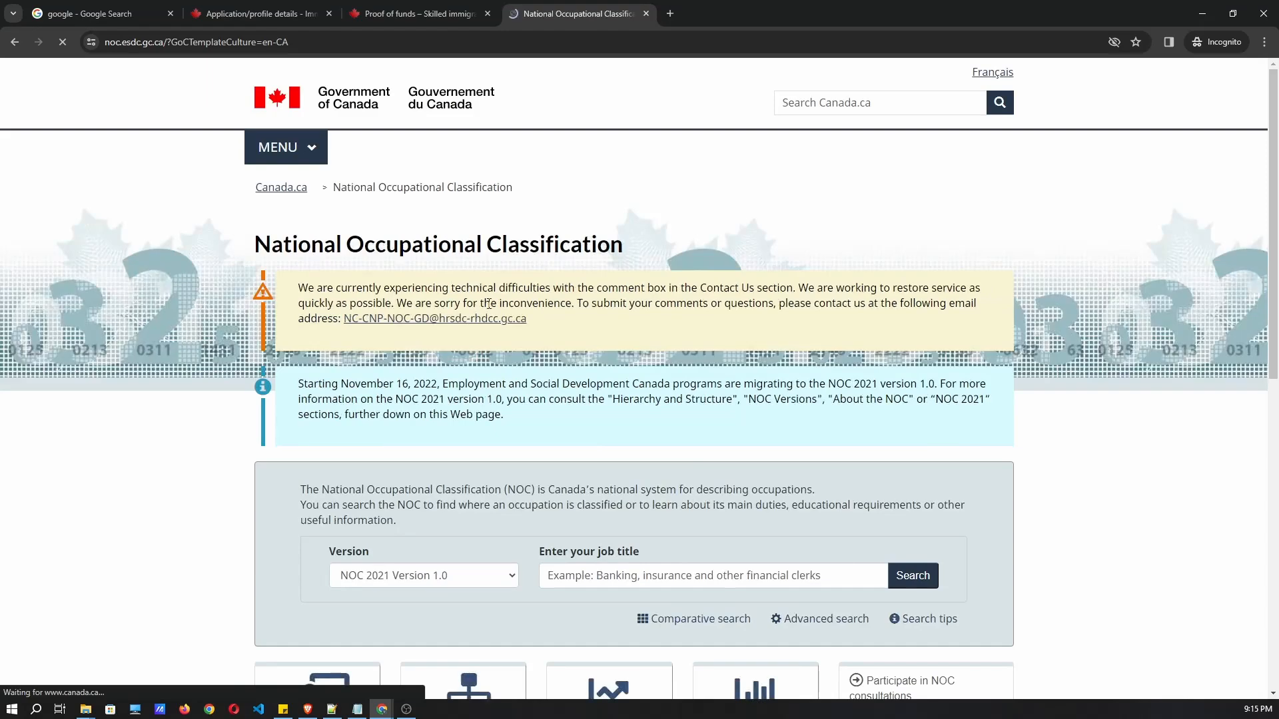
{"action": "scroll", "coordinate": [485, 308], "scroll_direction": "down", "scroll_amount": 5}
{"action": "scroll", "coordinate": [485, 308], "scroll_direction": "down", "scroll_amount": 1}
{"action": "left_click", "coordinate": [606, 206]}
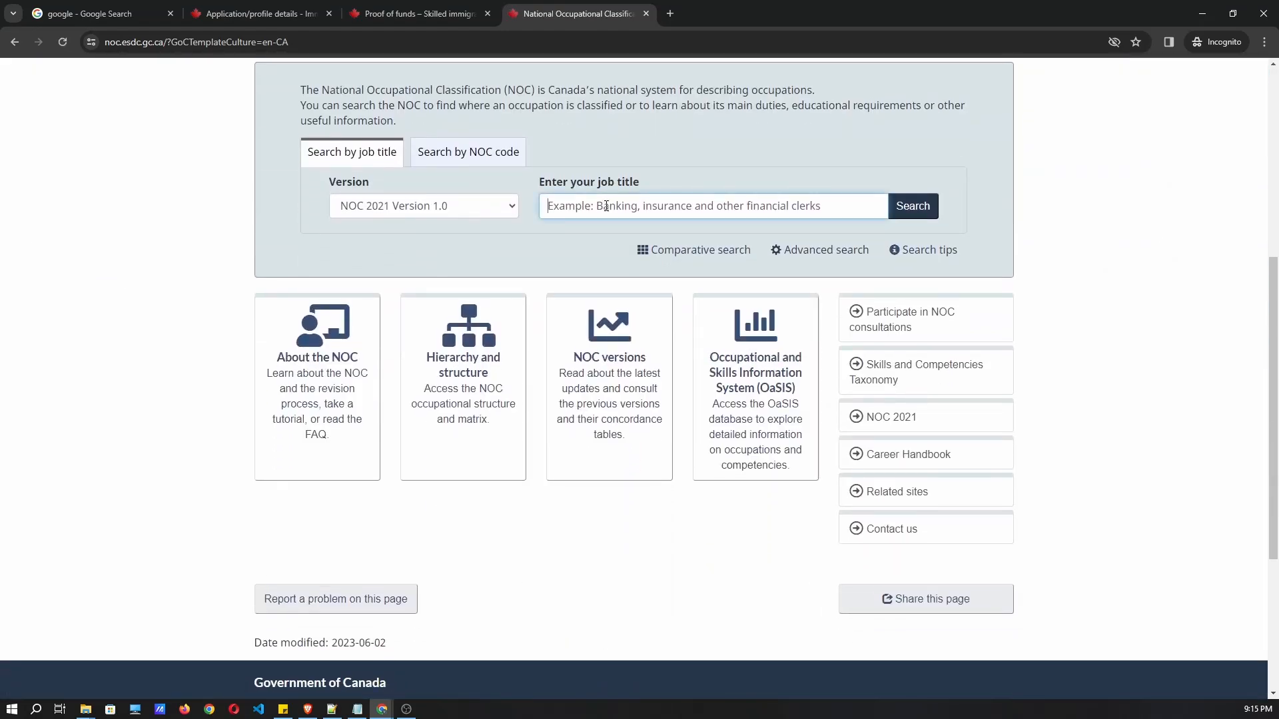
{"action": "type", "text": "sof"}
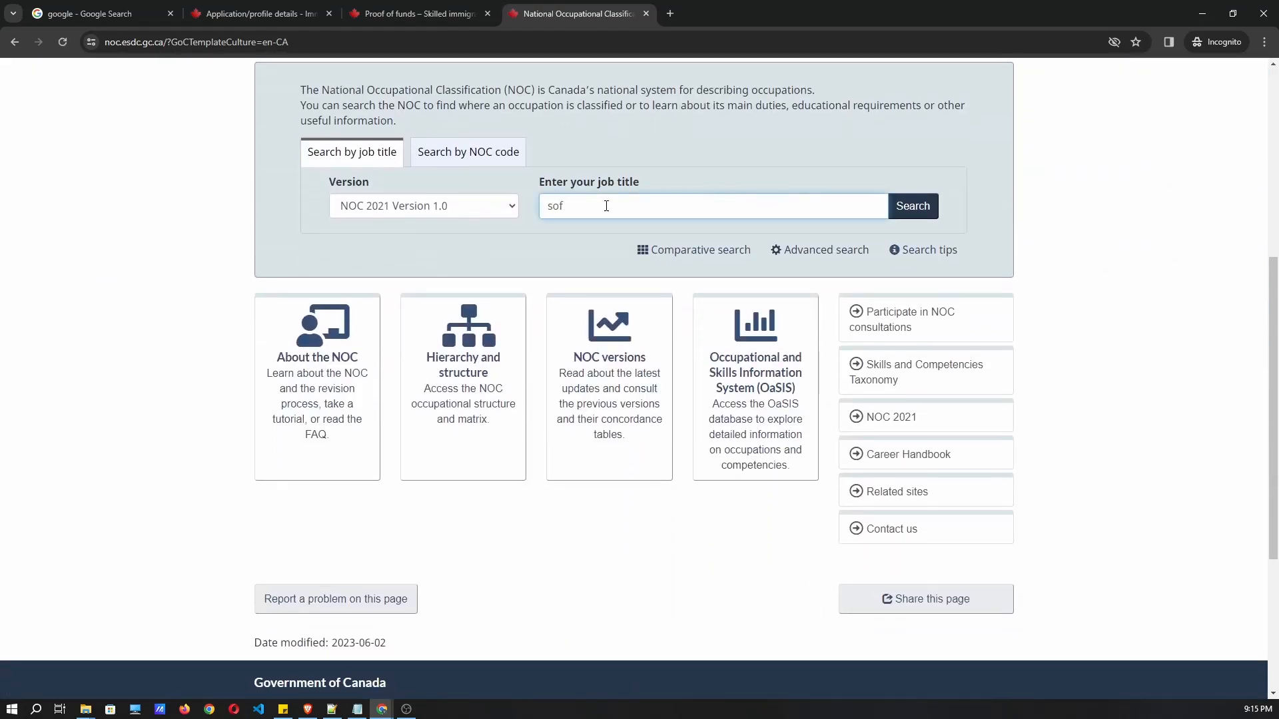
{"action": "type", "text": "tware engineer"}
{"action": "left_click", "coordinate": [902, 217]}
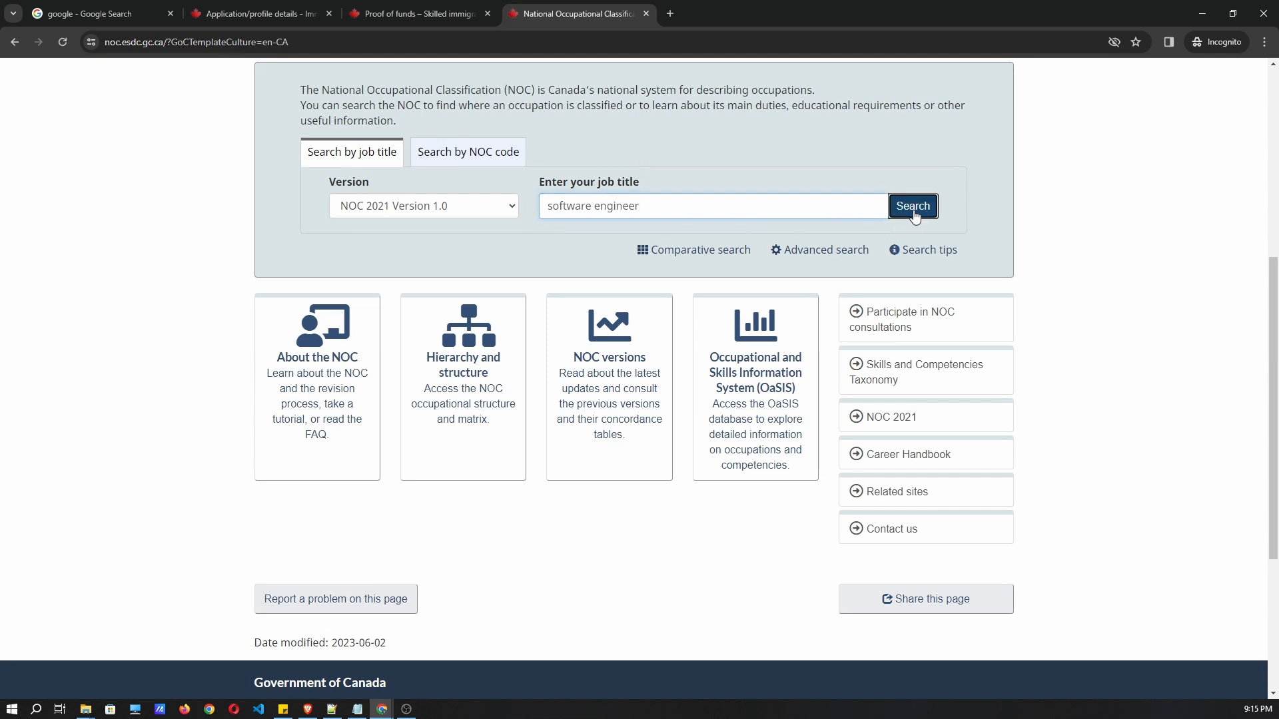
{"action": "scroll", "coordinate": [522, 363], "scroll_direction": "down", "scroll_amount": 2}
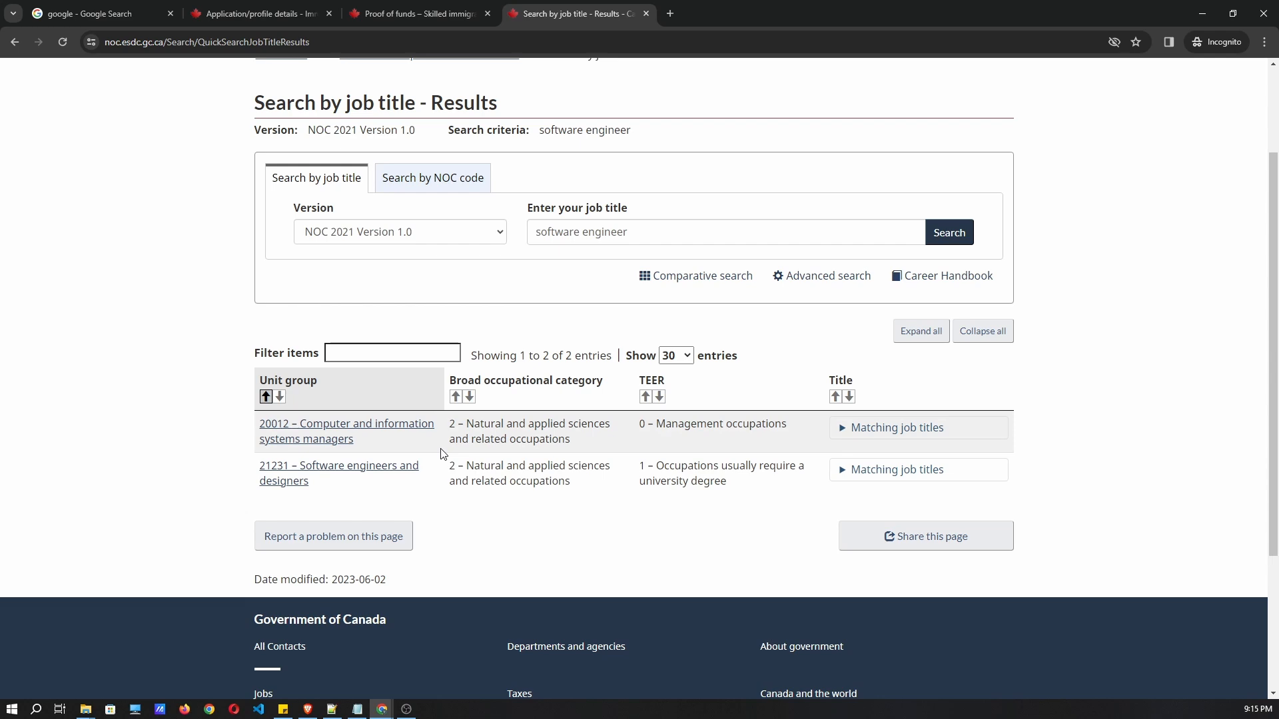
Open the 20012 Computer and information systems managers profile and read its example titles and main duties.
{"action": "left_click", "coordinate": [351, 434]}
{"action": "scroll", "coordinate": [428, 415], "scroll_direction": "down", "scroll_amount": 8}
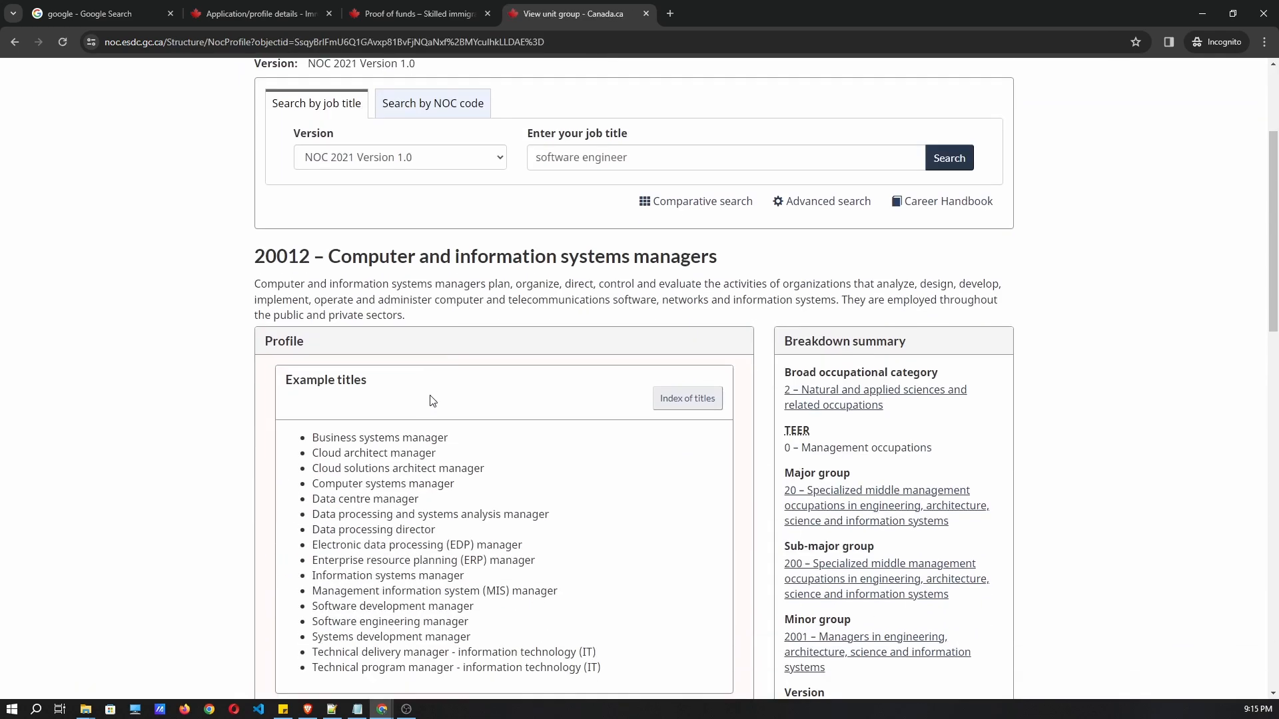
{"action": "scroll", "coordinate": [380, 426], "scroll_direction": "down", "scroll_amount": 1}
{"action": "left_click_drag", "start_coordinate": [692, 556], "coordinate": [318, 373]}
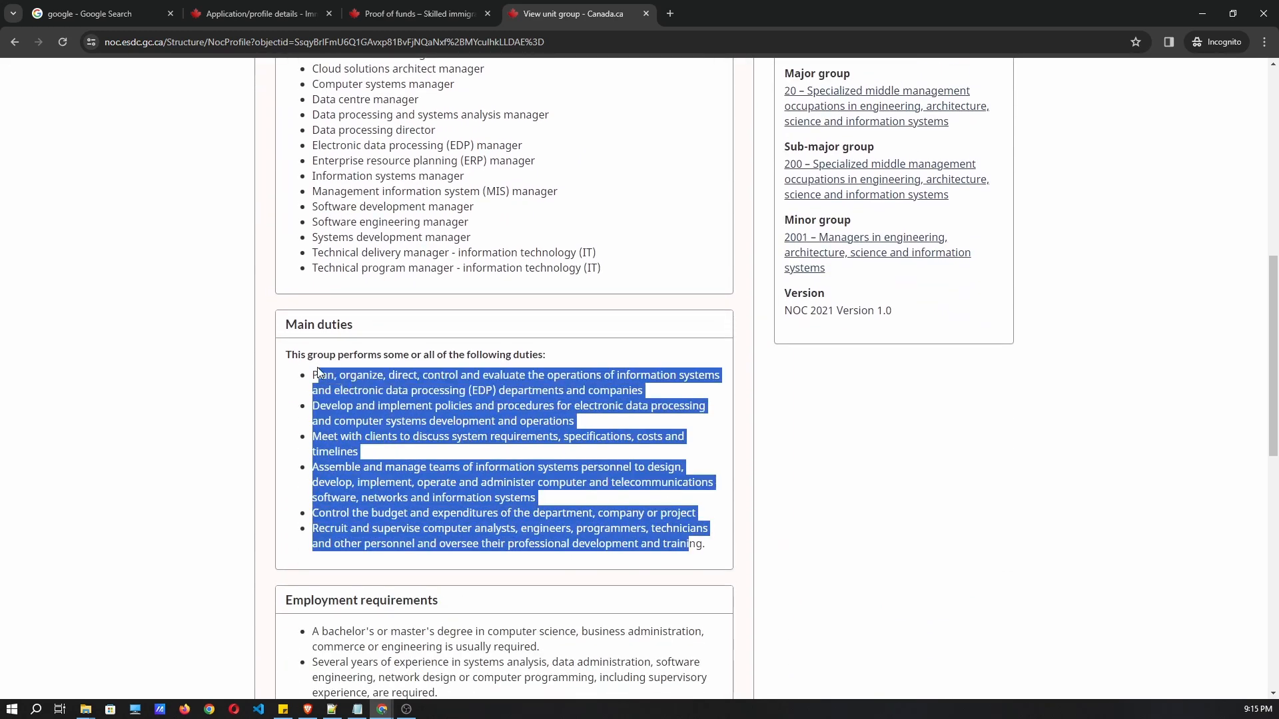
{"action": "left_click", "coordinate": [776, 368]}
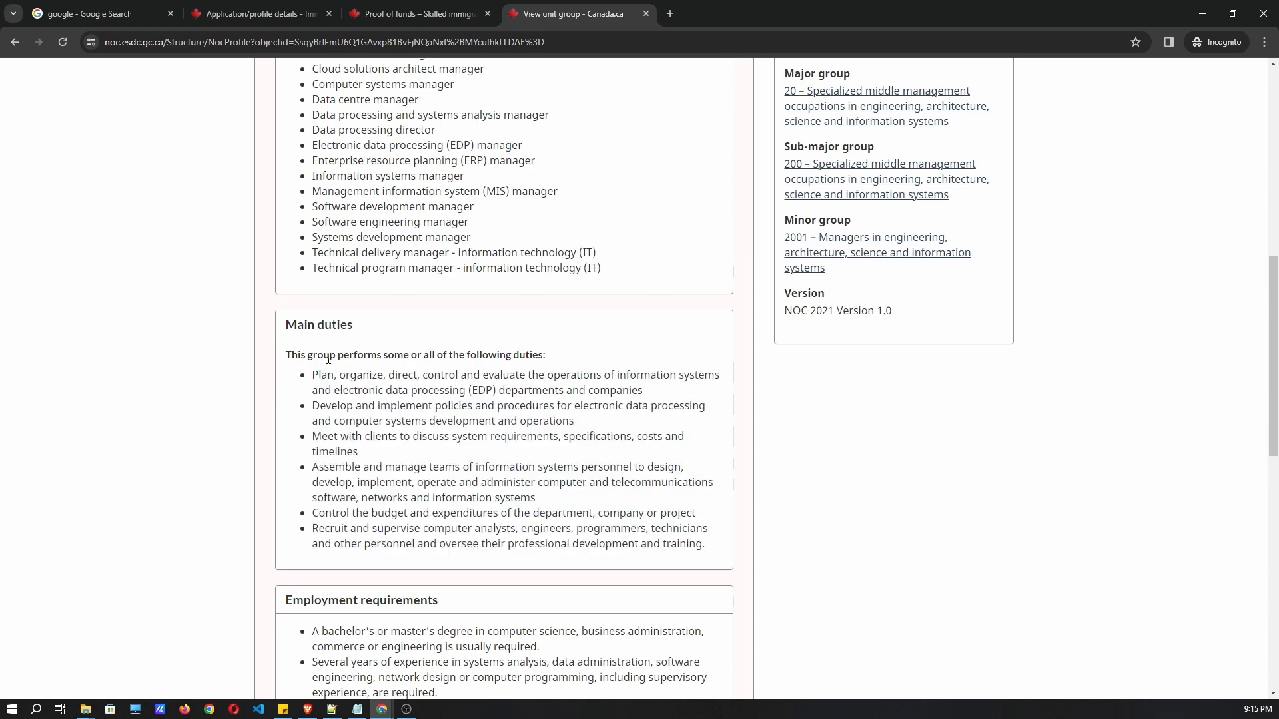
{"action": "left_click_drag", "start_coordinate": [697, 558], "coordinate": [319, 421]}
{"action": "left_click", "coordinate": [375, 413]}
{"action": "scroll", "coordinate": [465, 381], "scroll_direction": "up", "scroll_amount": 3}
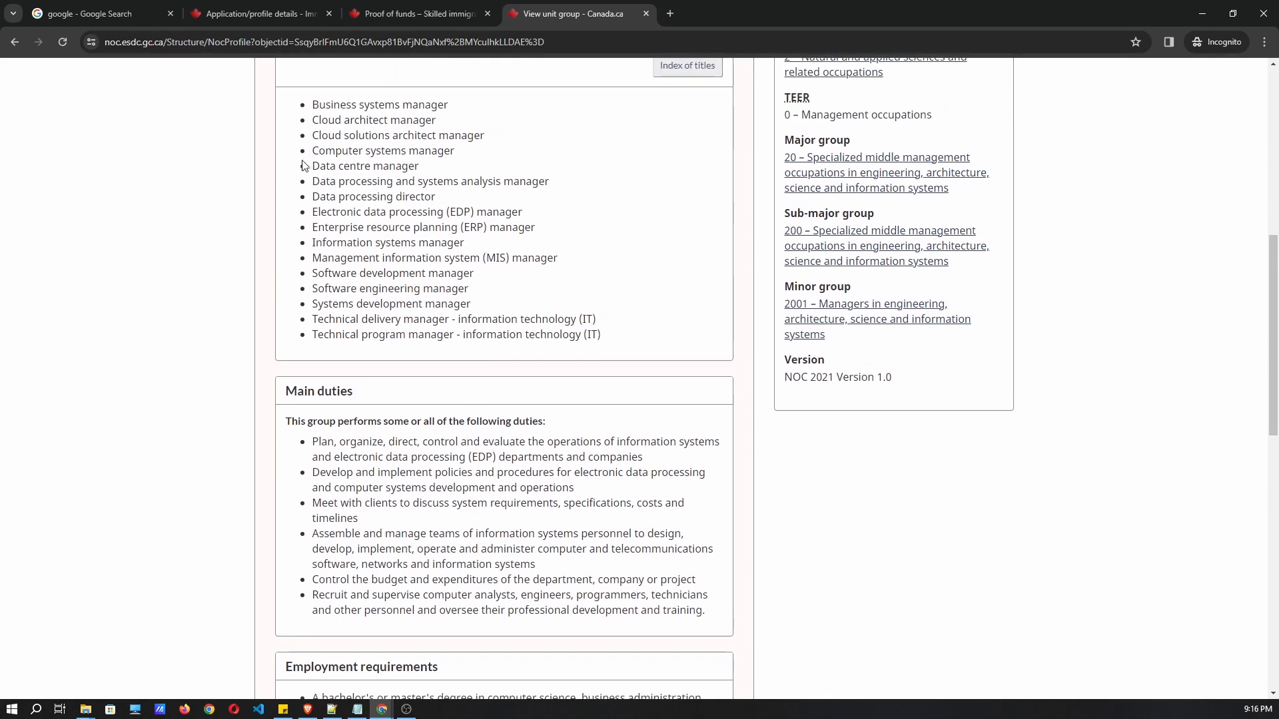
{"action": "left_click_drag", "start_coordinate": [592, 453], "coordinate": [349, 263]}
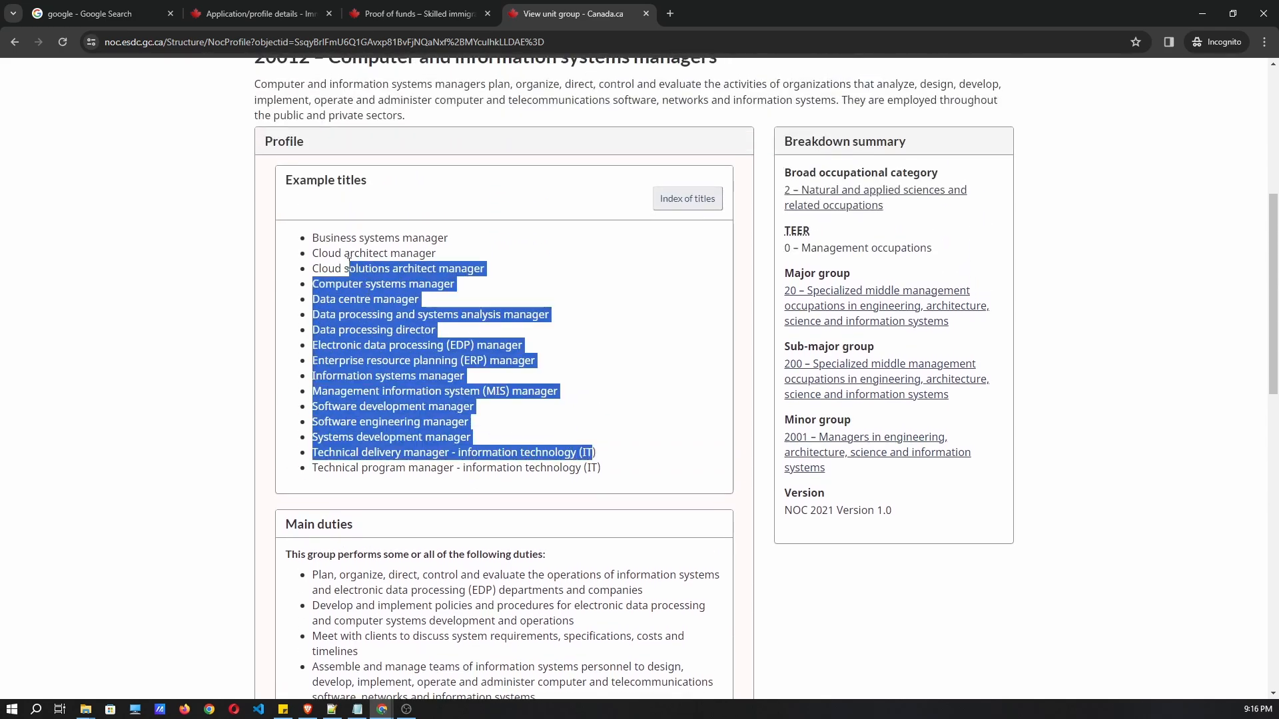
{"action": "left_click", "coordinate": [349, 263]}
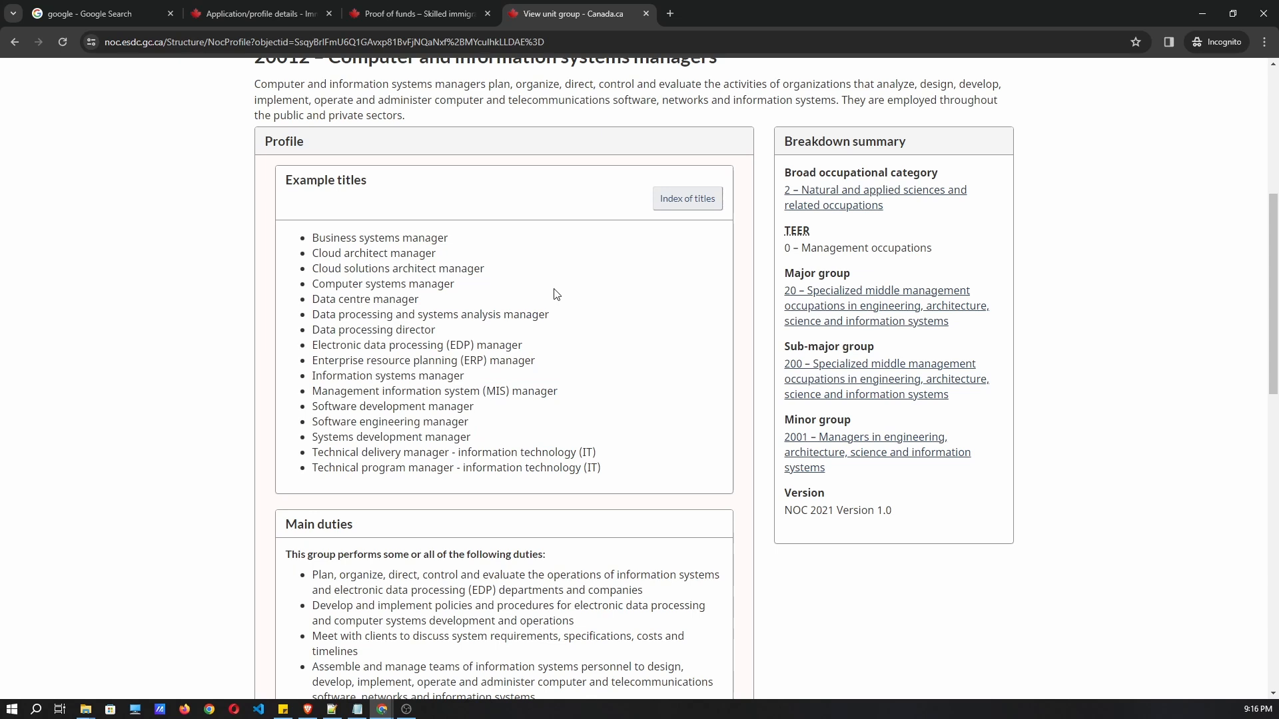
{"action": "scroll", "coordinate": [557, 285], "scroll_direction": "down", "scroll_amount": 2}
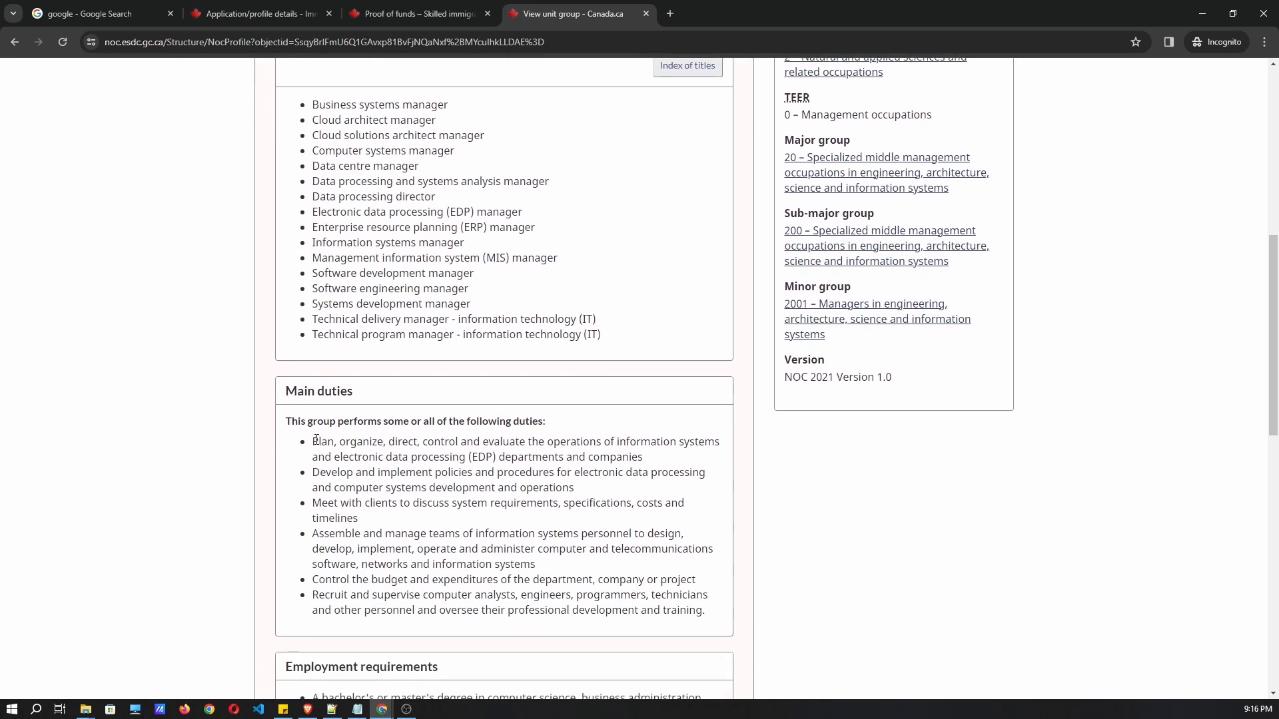
{"action": "left_click_drag", "start_coordinate": [313, 443], "coordinate": [470, 507]}
{"action": "left_click", "coordinate": [436, 394]}
{"action": "scroll", "coordinate": [430, 394], "scroll_direction": "up", "scroll_amount": 1}
{"action": "scroll", "coordinate": [449, 333], "scroll_direction": "up", "scroll_amount": 1}
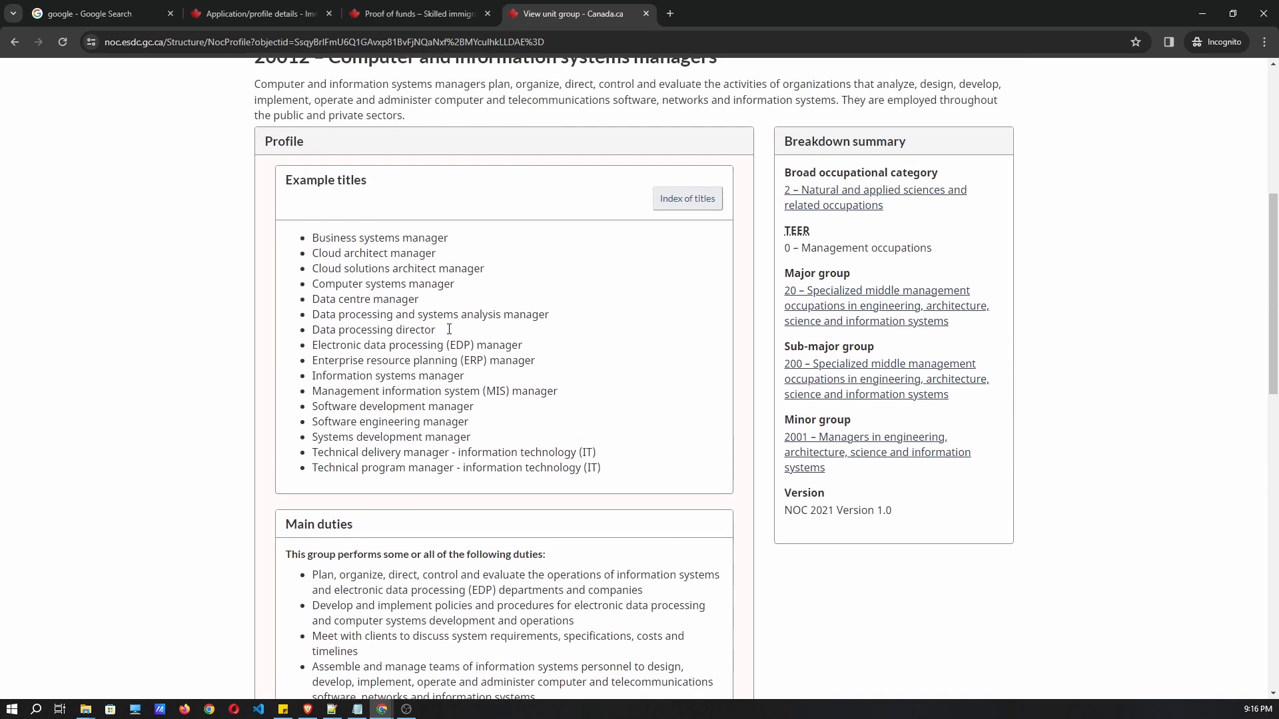
{"action": "scroll", "coordinate": [513, 289], "scroll_direction": "up", "scroll_amount": 2}
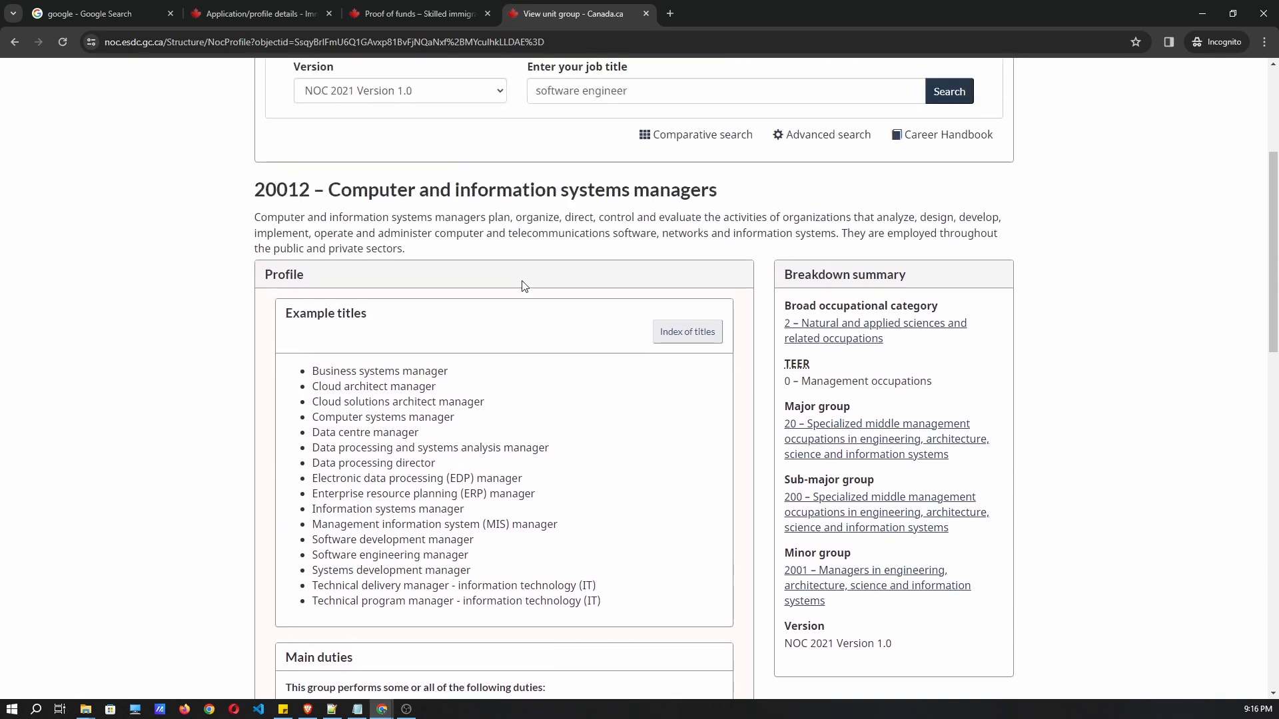
{"action": "scroll", "coordinate": [526, 245], "scroll_direction": "up", "scroll_amount": 2}
Select the code 20012 in the unit group heading.
{"action": "left_click", "coordinate": [253, 13]}
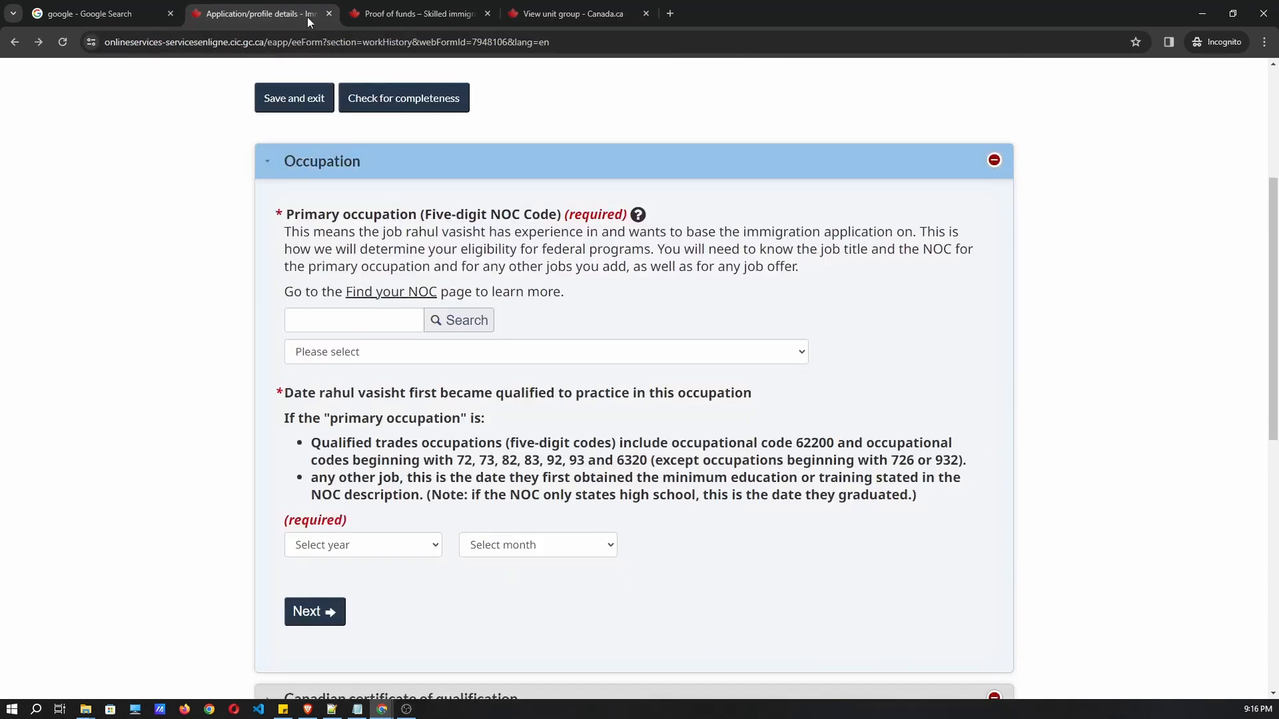
{"action": "left_click", "coordinate": [533, 14]}
{"action": "scroll", "coordinate": [556, 307], "scroll_direction": "down", "scroll_amount": 2}
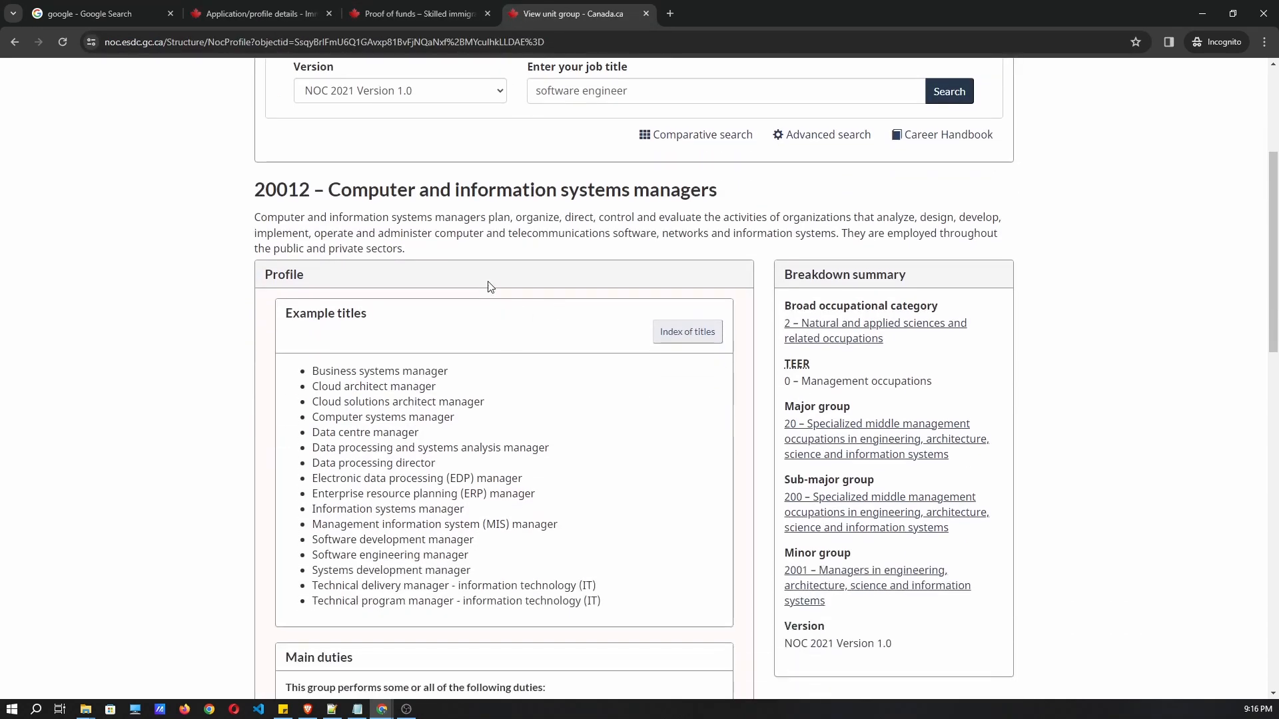
{"action": "scroll", "coordinate": [485, 282], "scroll_direction": "down", "scroll_amount": 3}
{"action": "scroll", "coordinate": [299, 199], "scroll_direction": "up", "scroll_amount": 3}
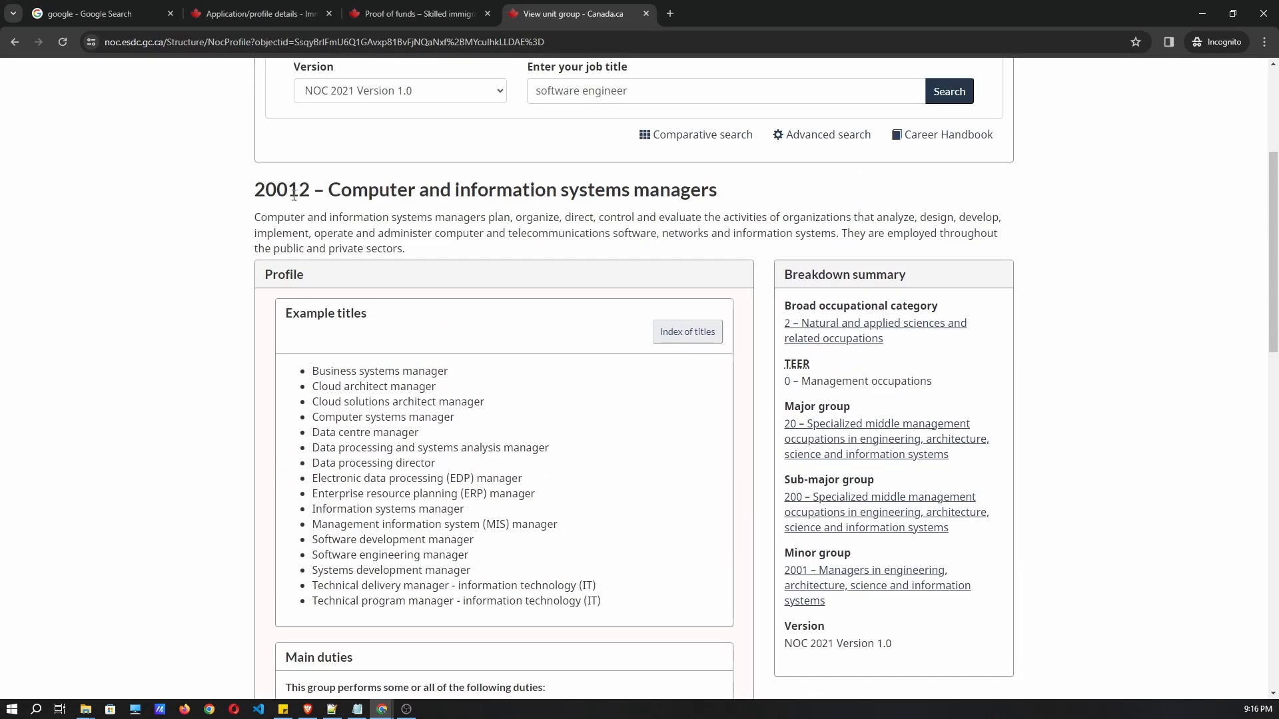
{"action": "double_click", "coordinate": [293, 194]}
Choose 21231 - Software engineers and designers in the Primary occupation dropdown.
{"action": "left_click", "coordinate": [302, 18]}
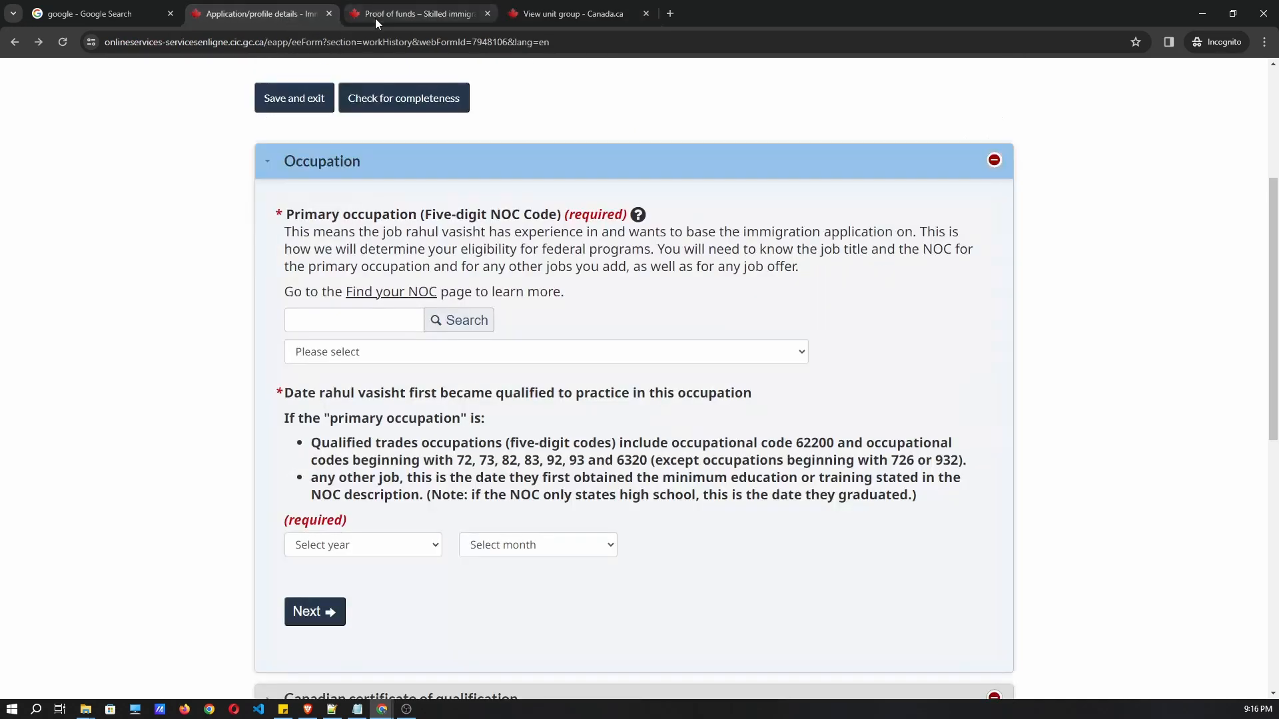
{"action": "left_click", "coordinate": [368, 327]}
{"action": "left_click", "coordinate": [365, 353]}
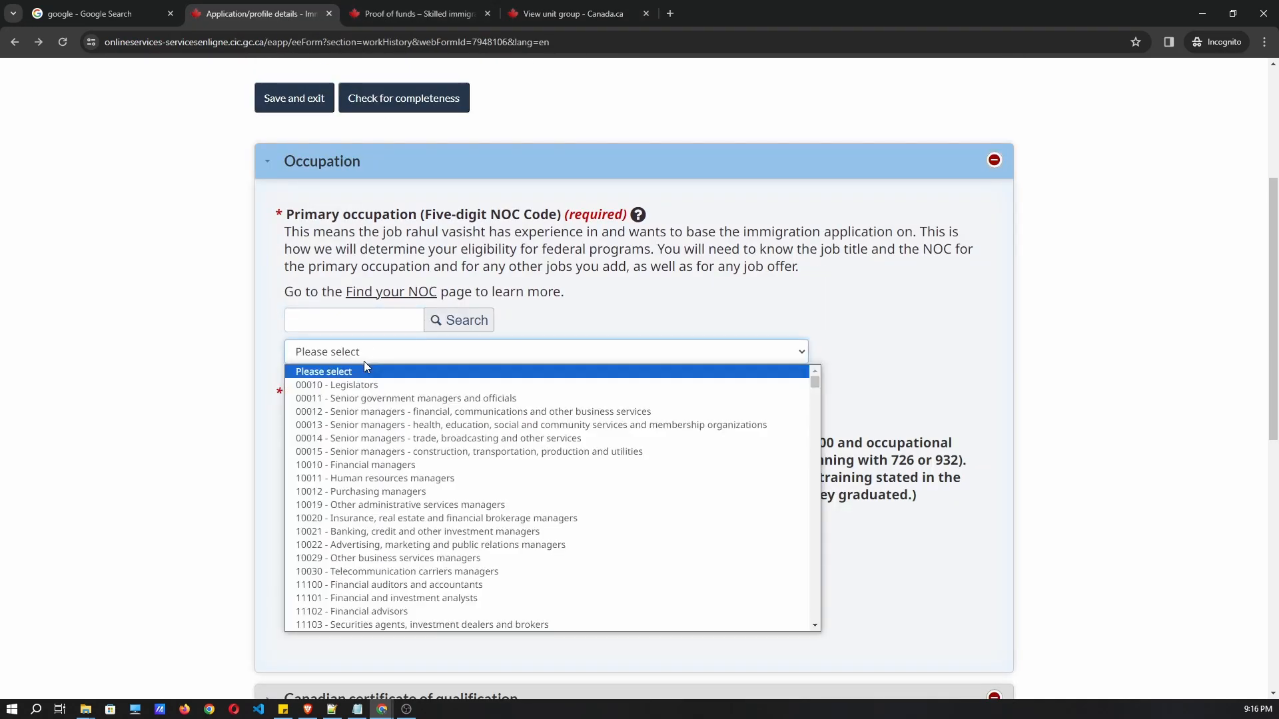
{"action": "scroll", "coordinate": [400, 426], "scroll_direction": "down", "scroll_amount": 20}
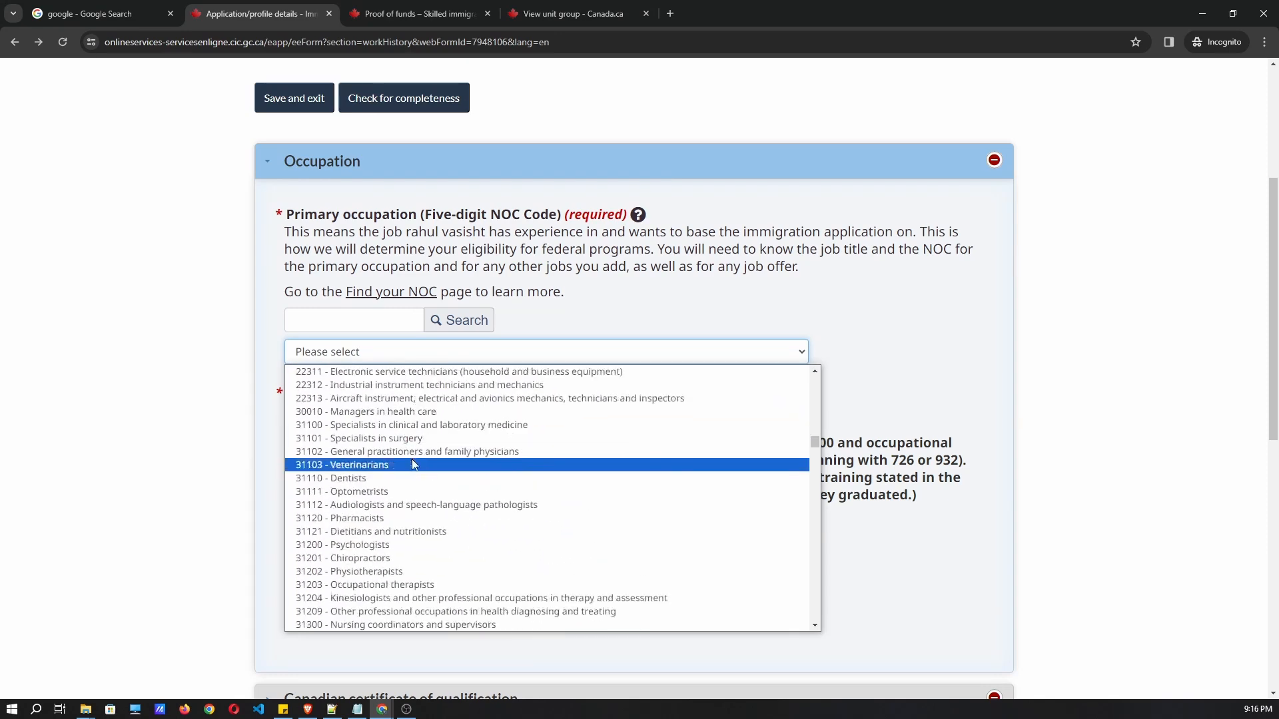
{"action": "scroll", "coordinate": [410, 431], "scroll_direction": "up", "scroll_amount": 5}
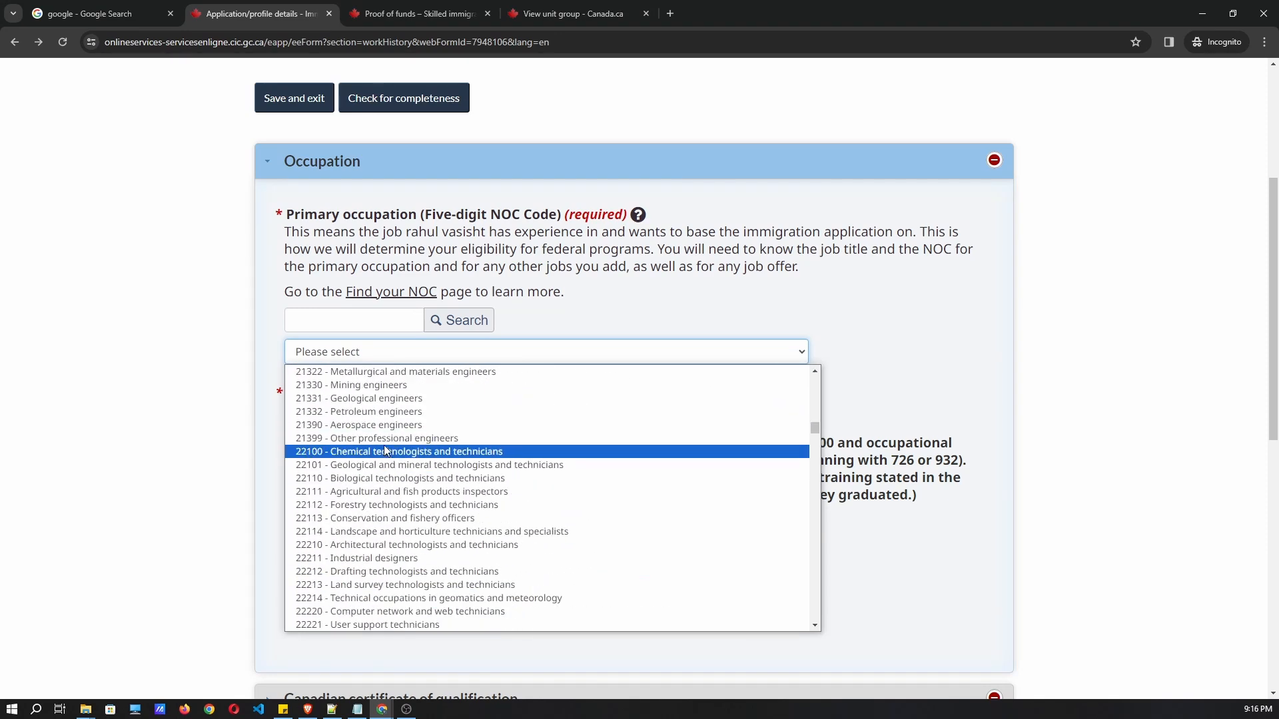
{"action": "scroll", "coordinate": [383, 450], "scroll_direction": "up", "scroll_amount": 3}
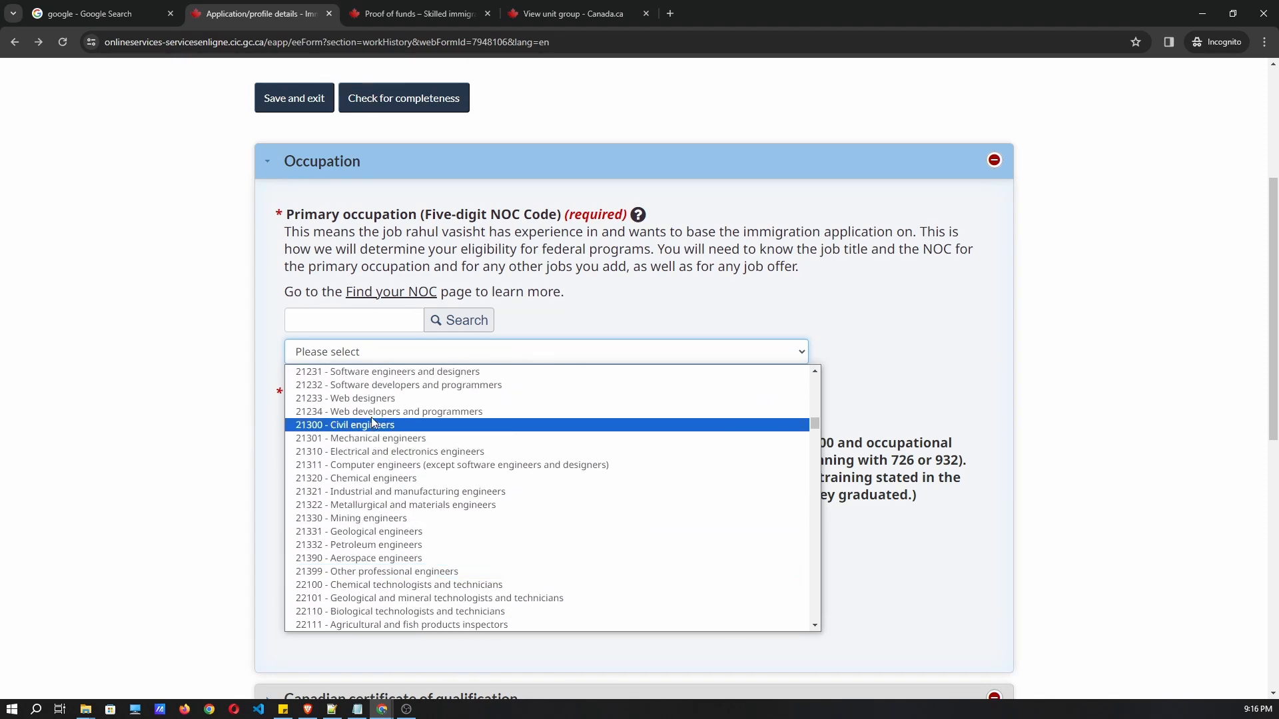
{"action": "left_click", "coordinate": [370, 371]}
{"action": "scroll", "coordinate": [451, 400], "scroll_direction": "down", "scroll_amount": 2}
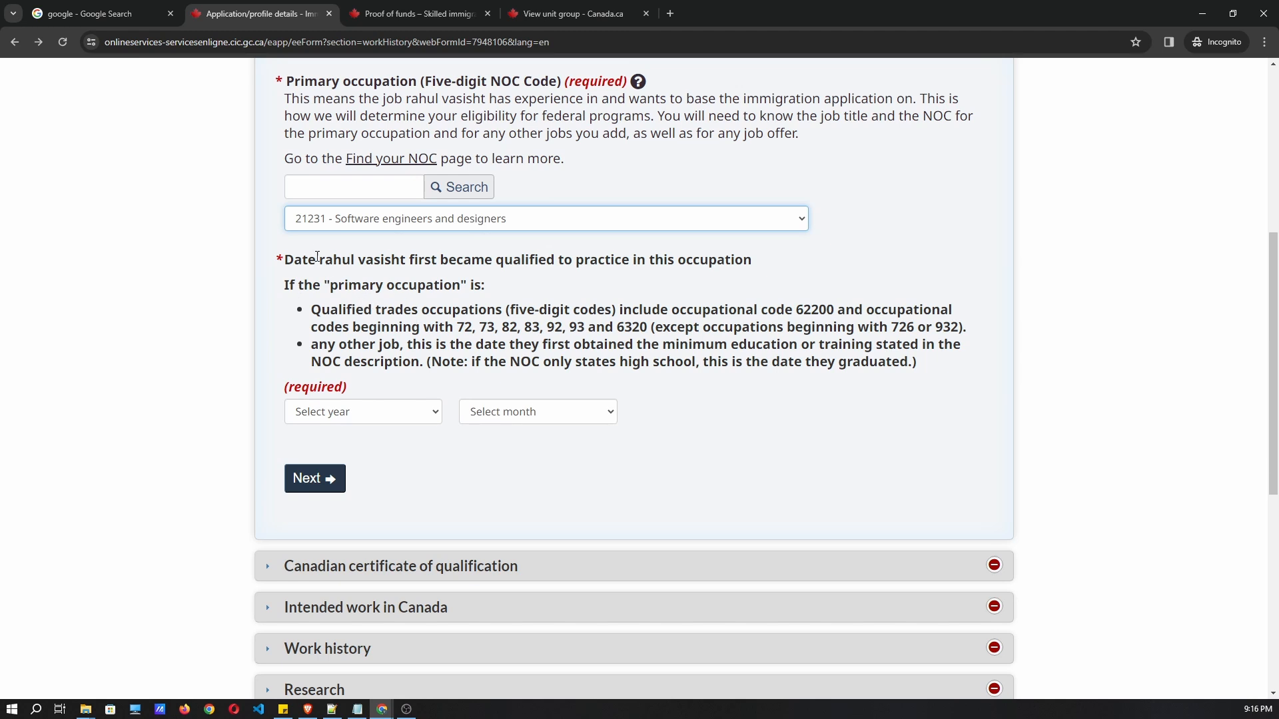
{"action": "left_click_drag", "start_coordinate": [487, 264], "coordinate": [768, 262]}
{"action": "left_click", "coordinate": [739, 280]}
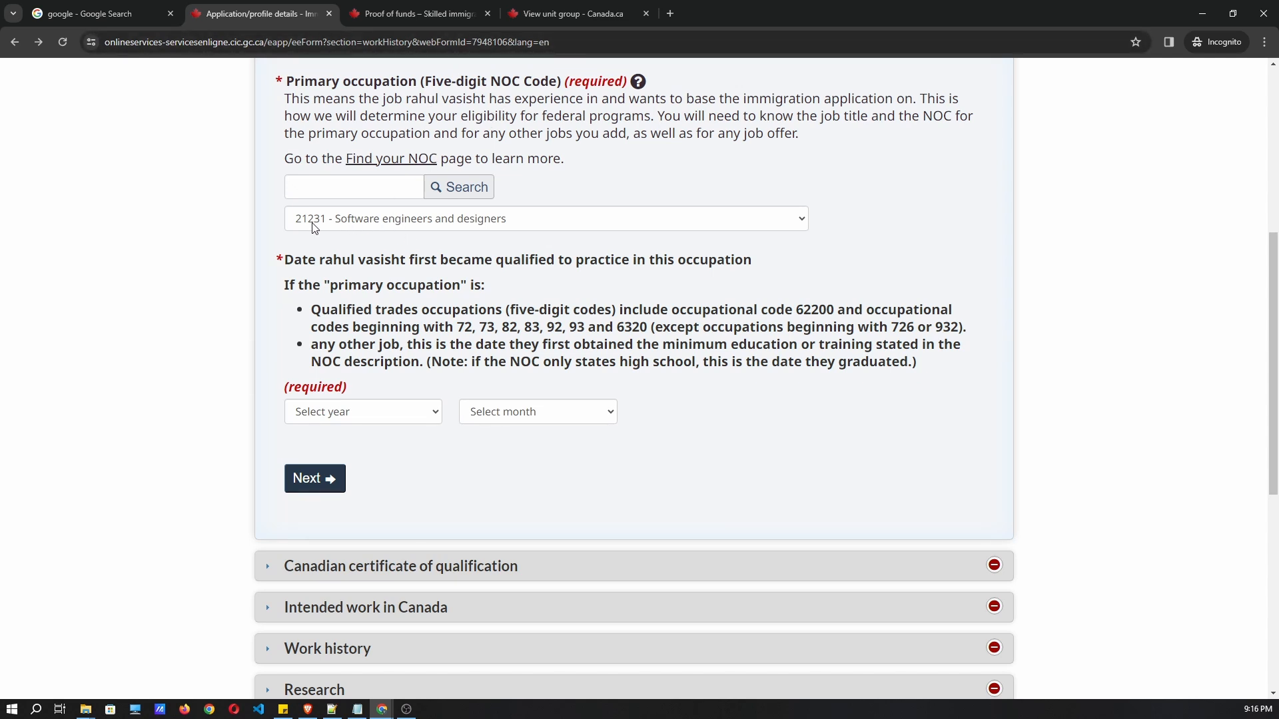
{"action": "scroll", "coordinate": [346, 200], "scroll_direction": "up", "scroll_amount": 1}
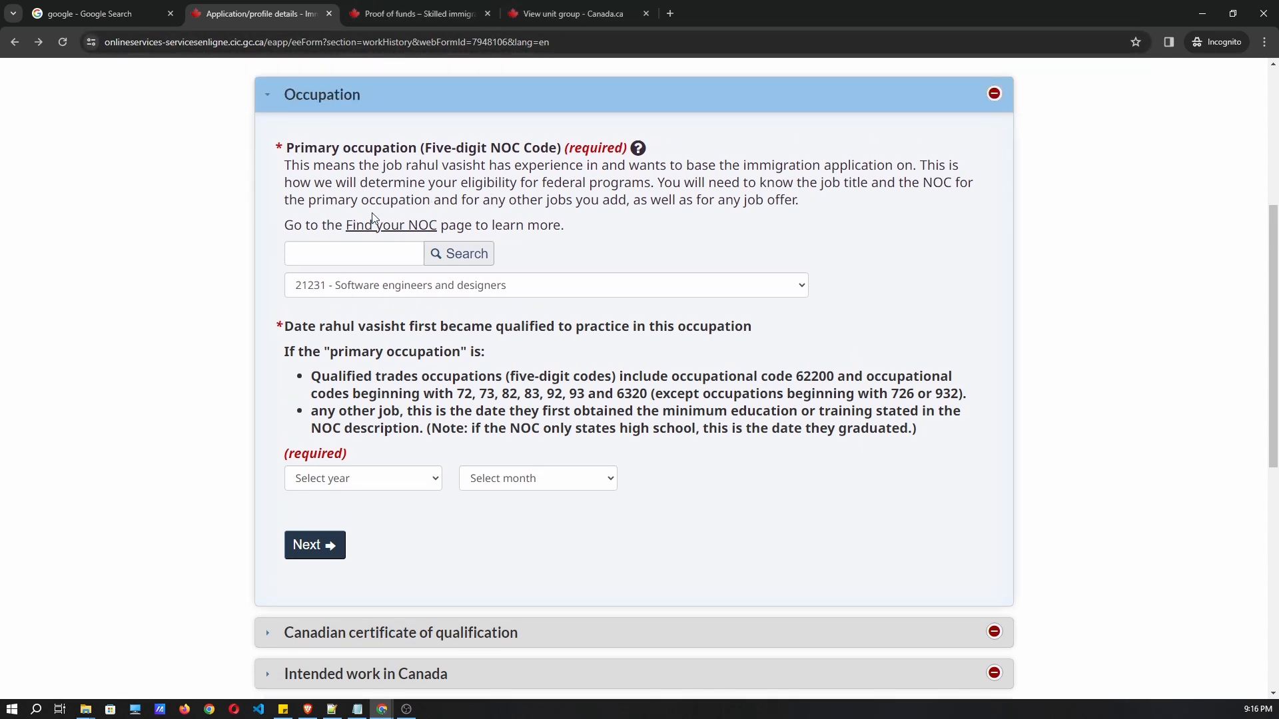
{"action": "left_click", "coordinate": [430, 16]}
{"action": "left_click", "coordinate": [530, 15]}
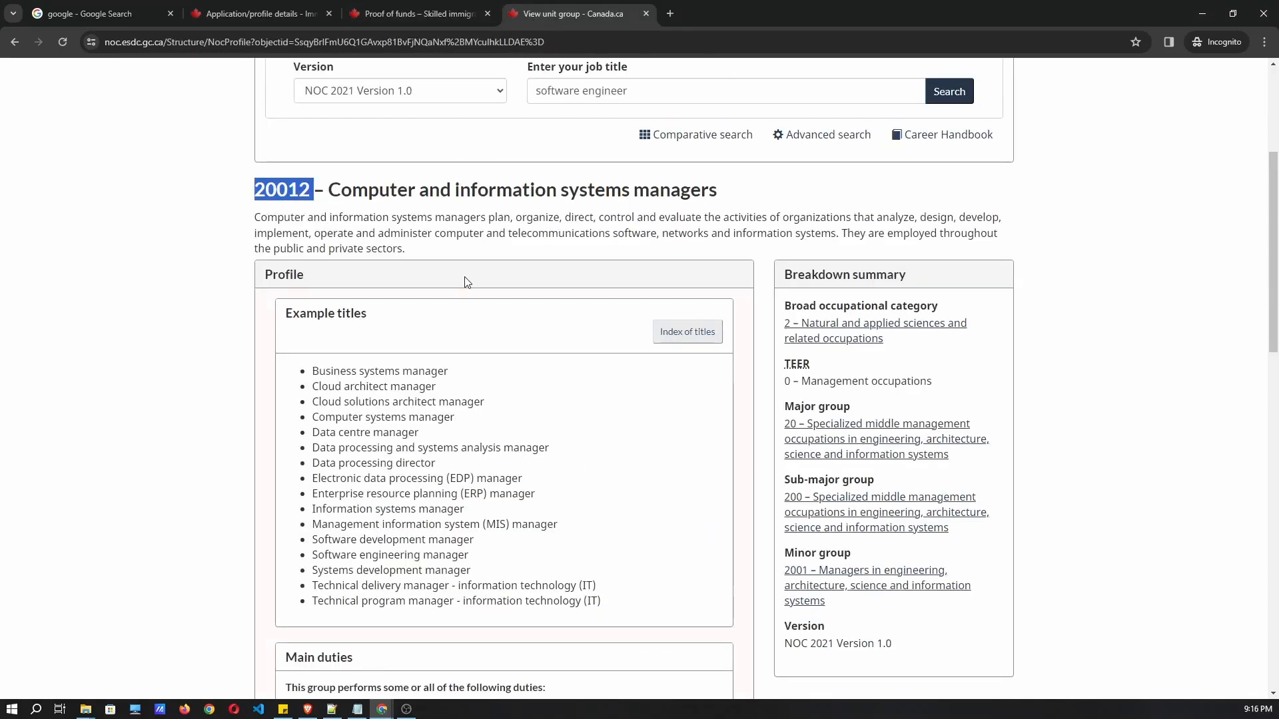
{"action": "scroll", "coordinate": [551, 261], "scroll_direction": "down", "scroll_amount": 2}
{"action": "scroll", "coordinate": [675, 340], "scroll_direction": "down", "scroll_amount": 3}
{"action": "scroll", "coordinate": [669, 336], "scroll_direction": "down", "scroll_amount": 8}
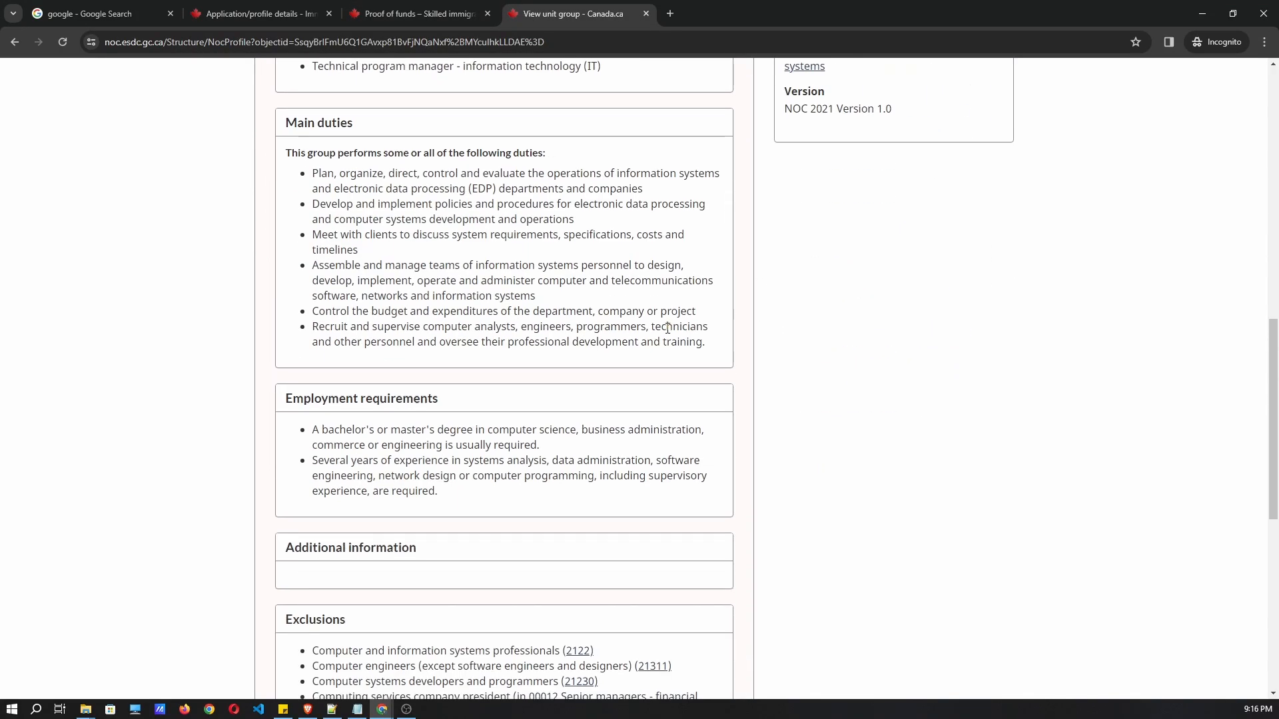
{"action": "scroll", "coordinate": [677, 323], "scroll_direction": "up", "scroll_amount": 6}
{"action": "scroll", "coordinate": [704, 325], "scroll_direction": "up", "scroll_amount": 8}
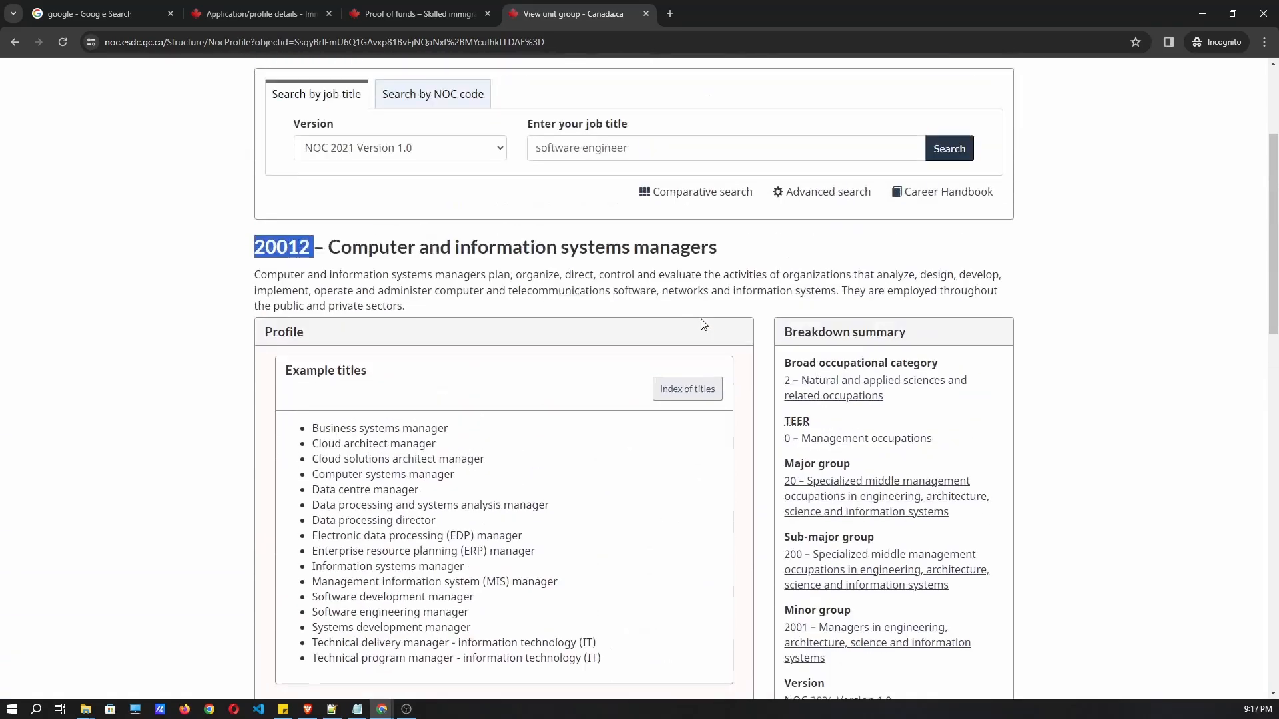
{"action": "scroll", "coordinate": [694, 320], "scroll_direction": "down", "scroll_amount": 2}
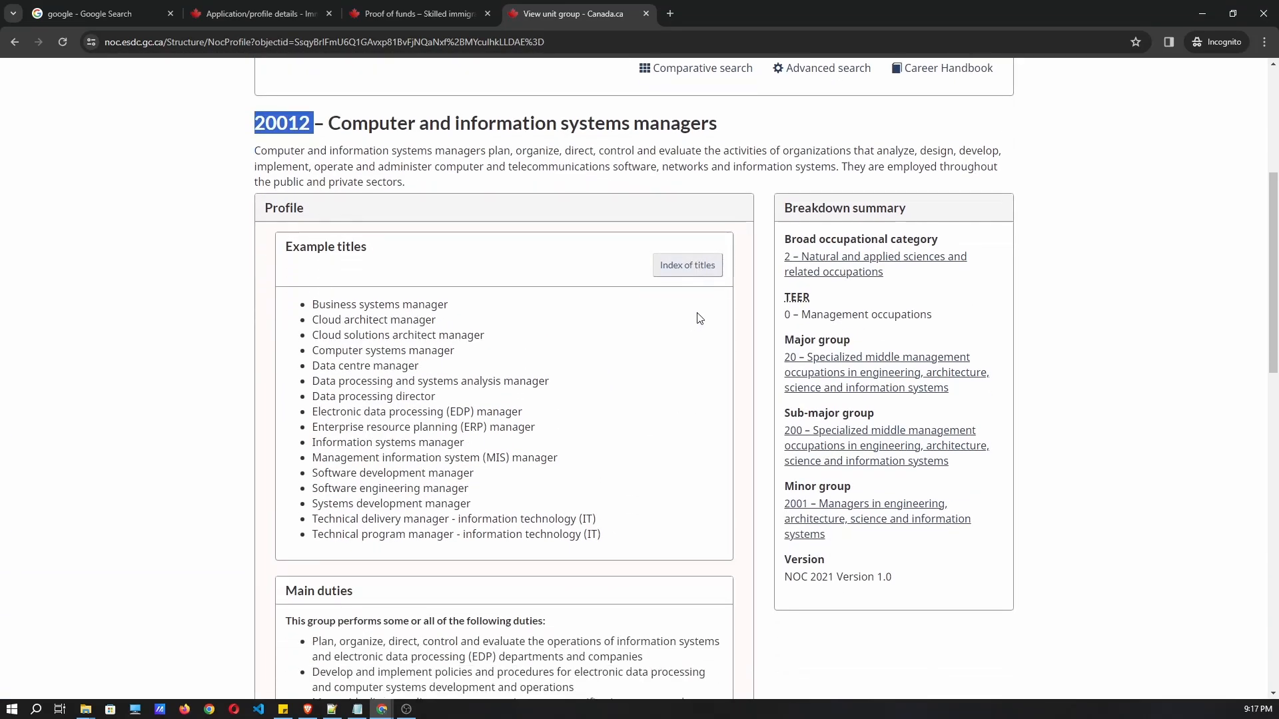
{"action": "scroll", "coordinate": [695, 320], "scroll_direction": "down", "scroll_amount": 1}
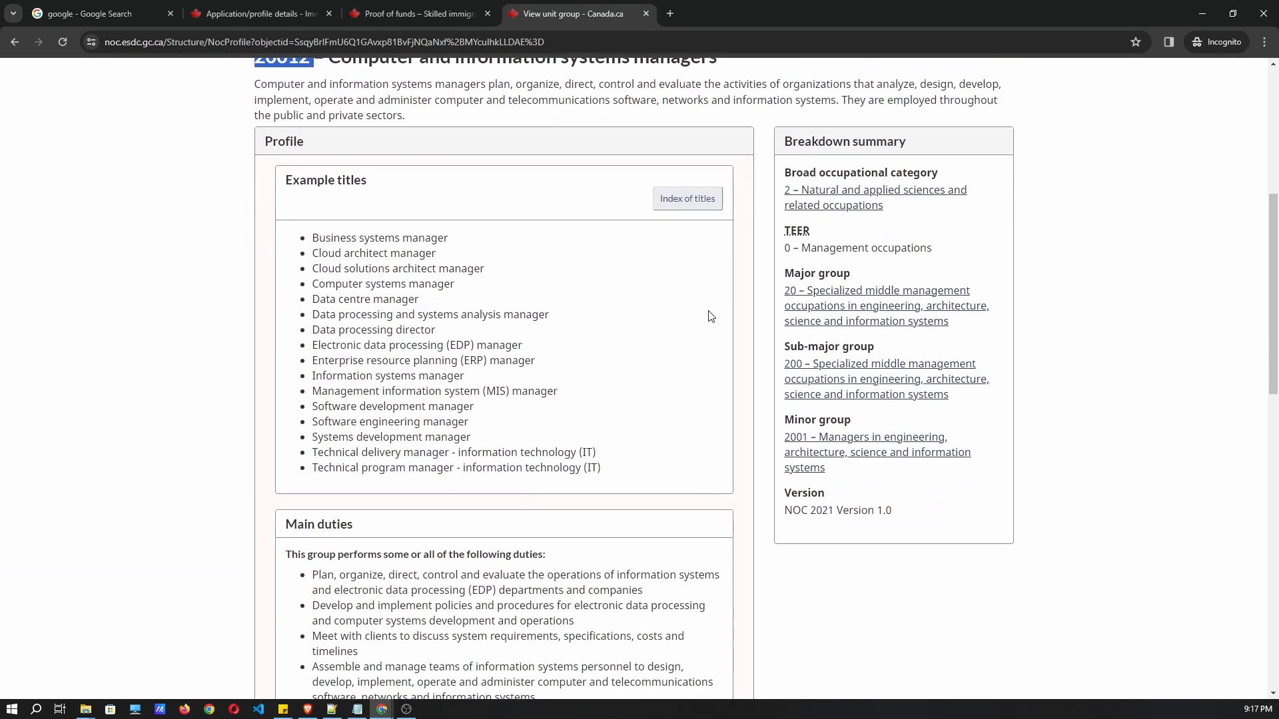
{"action": "scroll", "coordinate": [711, 317], "scroll_direction": "up", "scroll_amount": 1}
{"action": "scroll", "coordinate": [704, 317], "scroll_direction": "down", "scroll_amount": 1}
{"action": "left_click", "coordinate": [706, 319]}
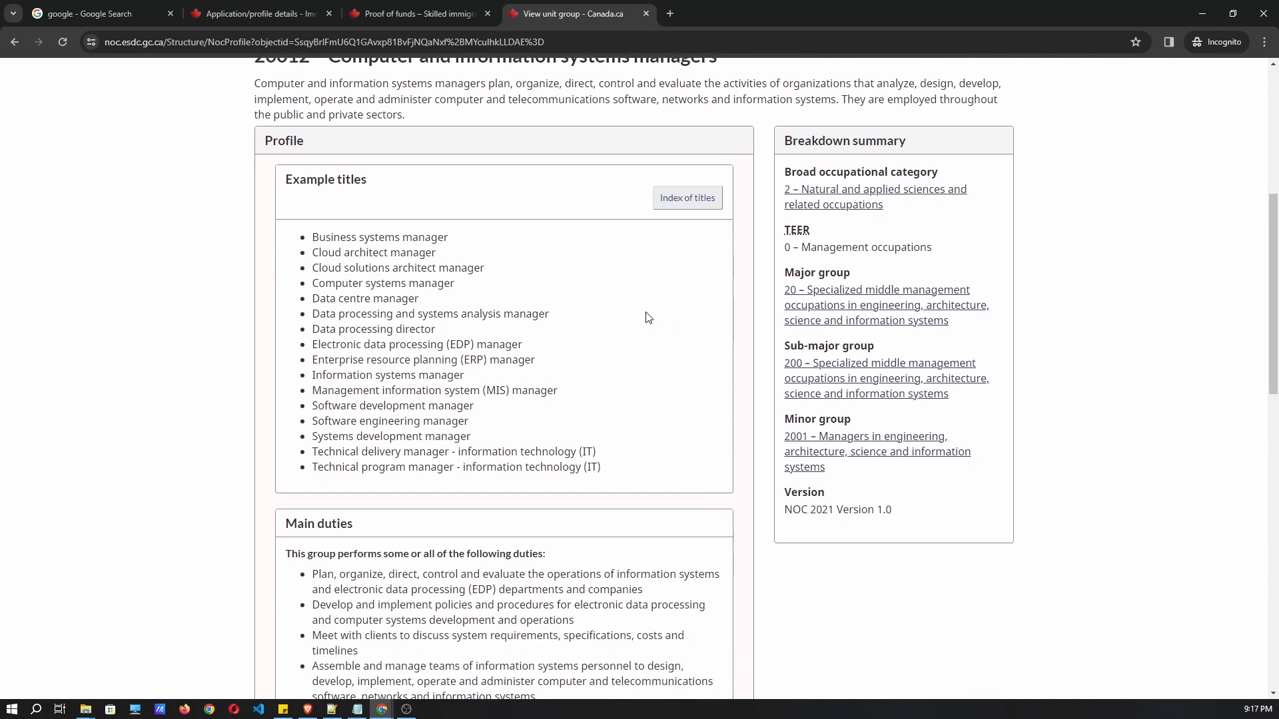
{"action": "scroll", "coordinate": [647, 317], "scroll_direction": "down", "scroll_amount": 2}
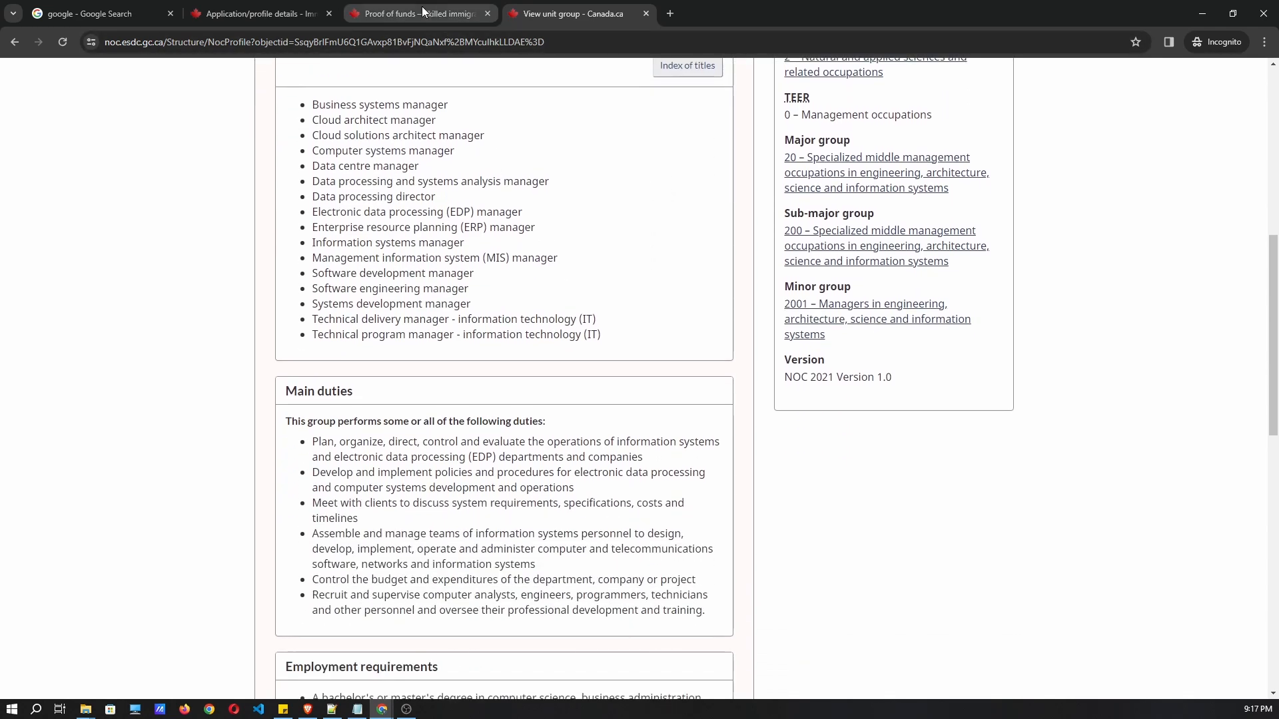
{"action": "left_click", "coordinate": [422, 11]}
{"action": "left_click", "coordinate": [286, 20]}
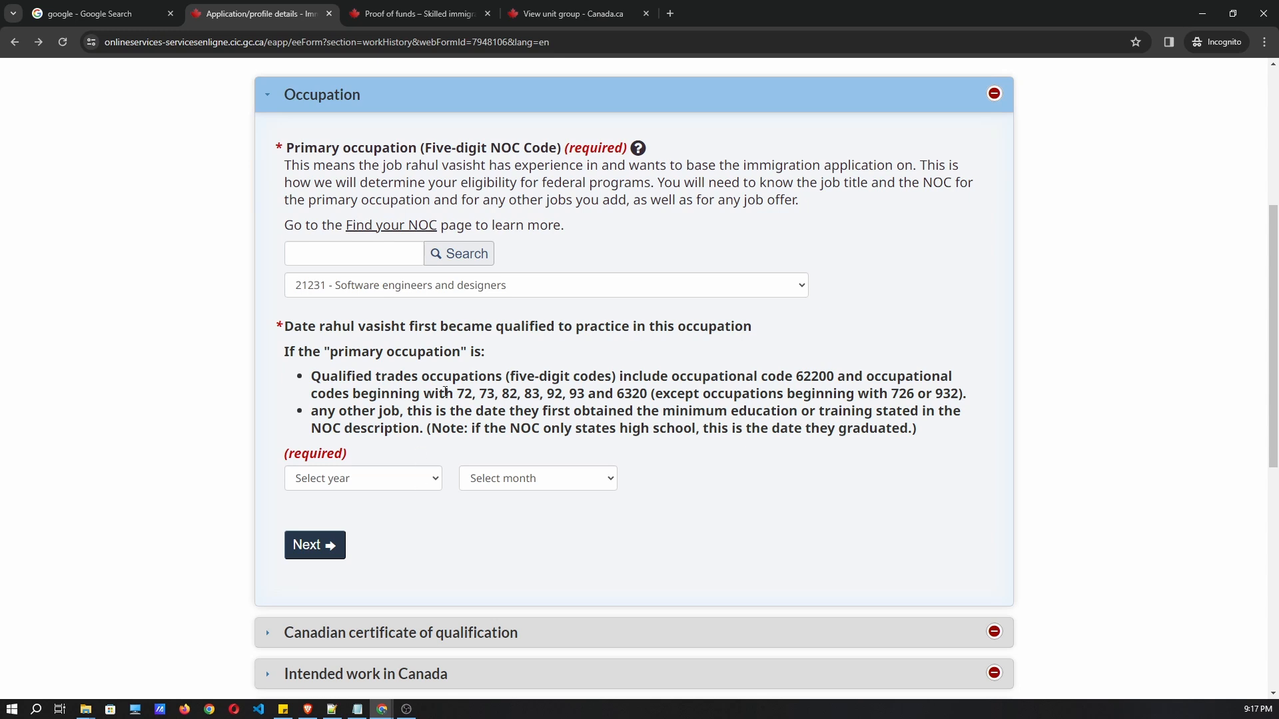
Set the primary occupation's qualification date to August 2016 and continue.
{"action": "left_click_drag", "start_coordinate": [318, 342], "coordinate": [464, 353]}
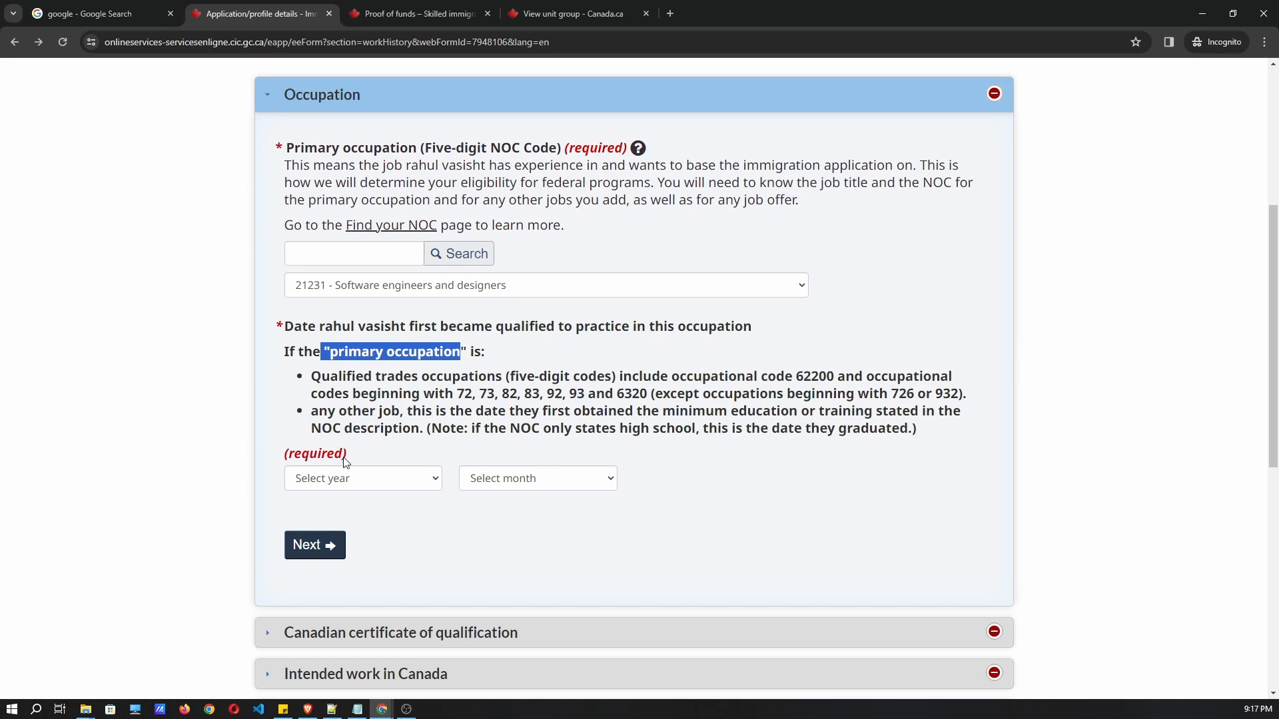
{"action": "left_click", "coordinate": [321, 475]}
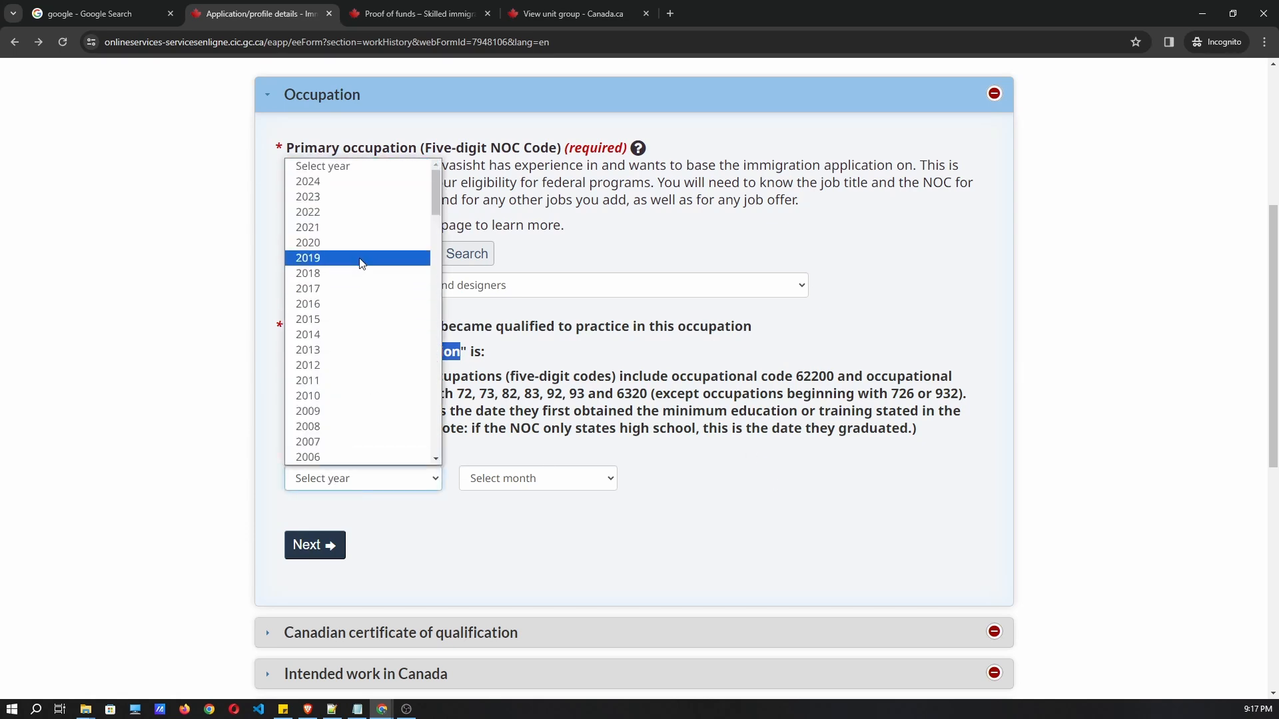
{"action": "left_click", "coordinate": [334, 303]}
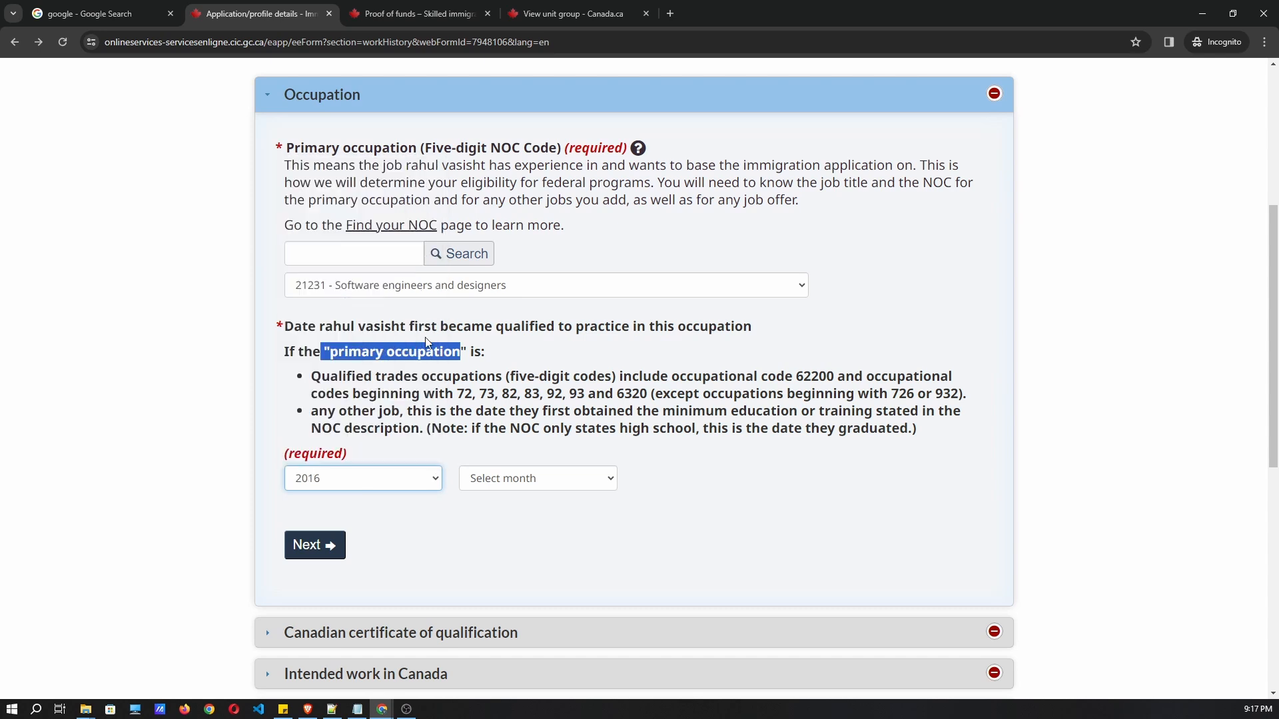
{"action": "left_click", "coordinate": [530, 473]}
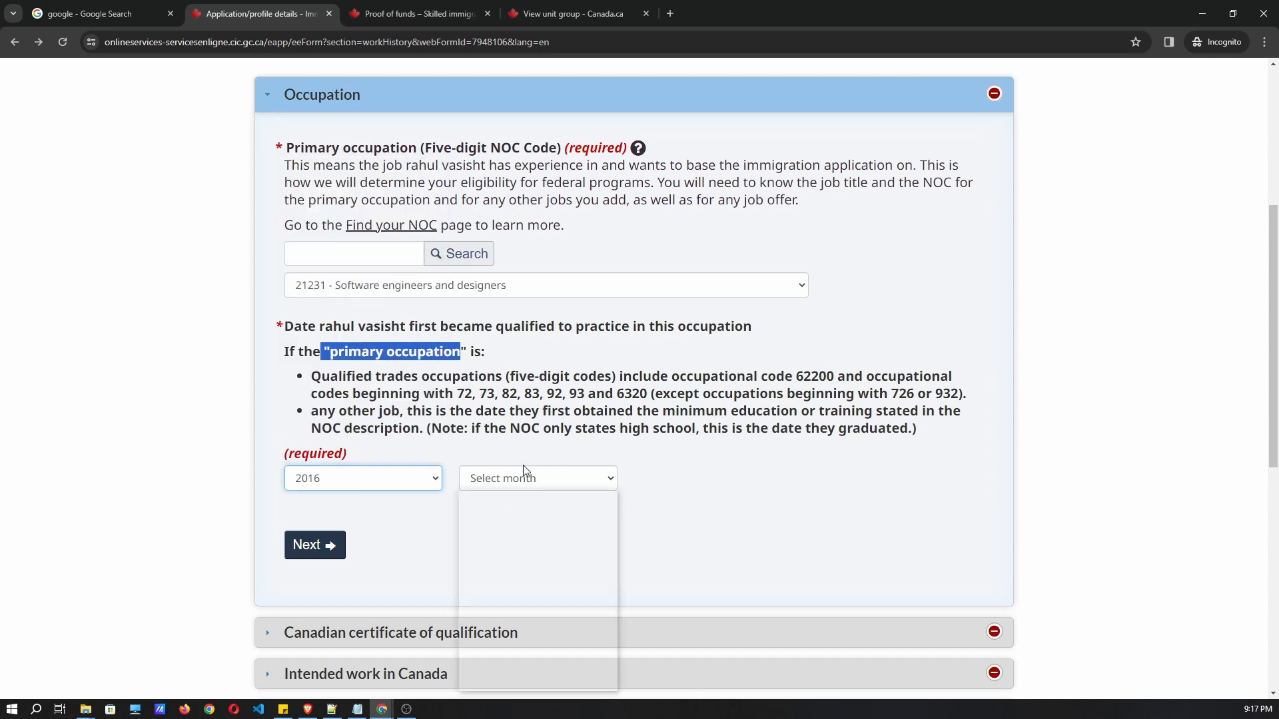
{"action": "left_click", "coordinate": [538, 621]}
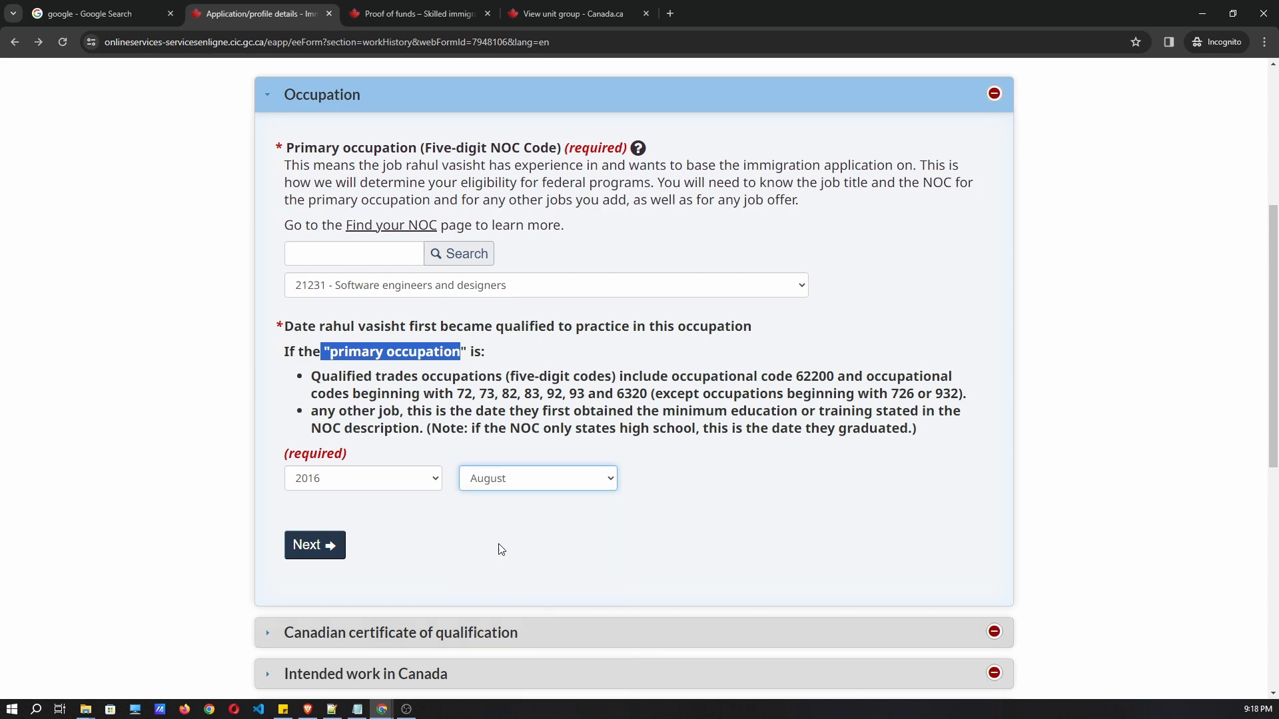
{"action": "scroll", "coordinate": [497, 548], "scroll_direction": "down", "scroll_amount": 2}
{"action": "left_click", "coordinate": [303, 411]}
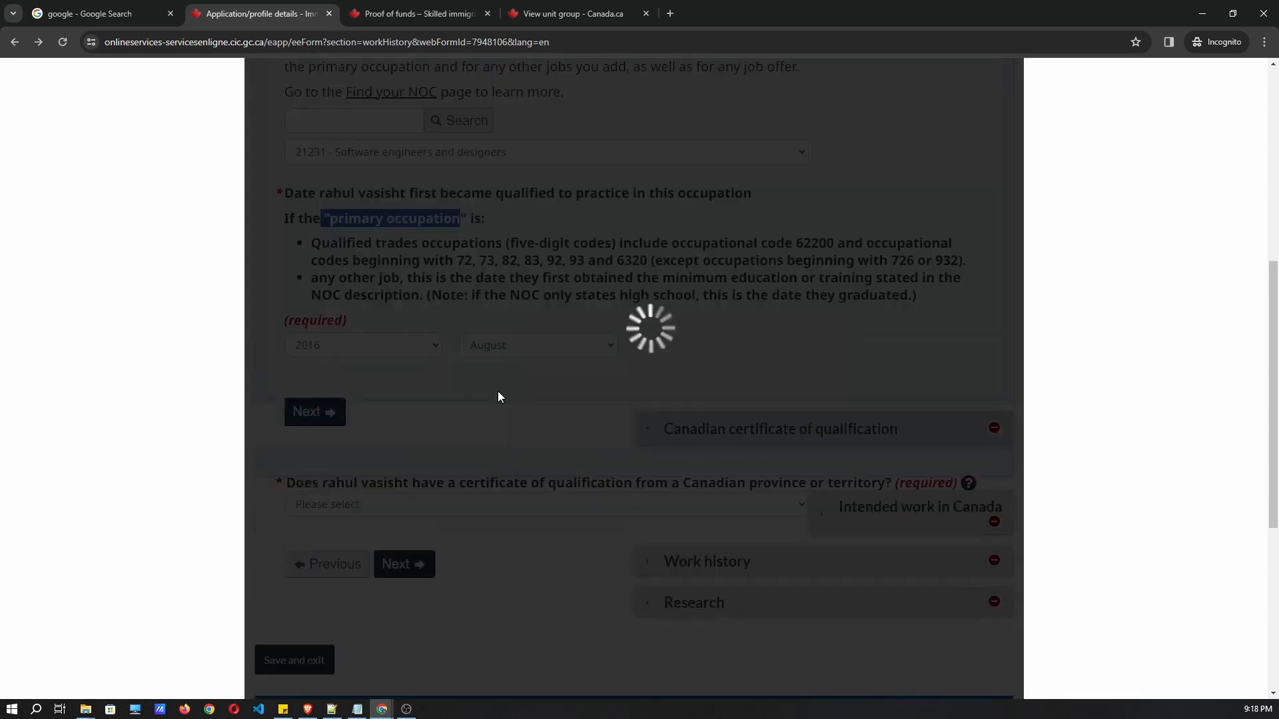
Answer No to the Canadian certificate of qualification question and continue.
{"action": "scroll", "coordinate": [493, 326], "scroll_direction": "up", "scroll_amount": 2}
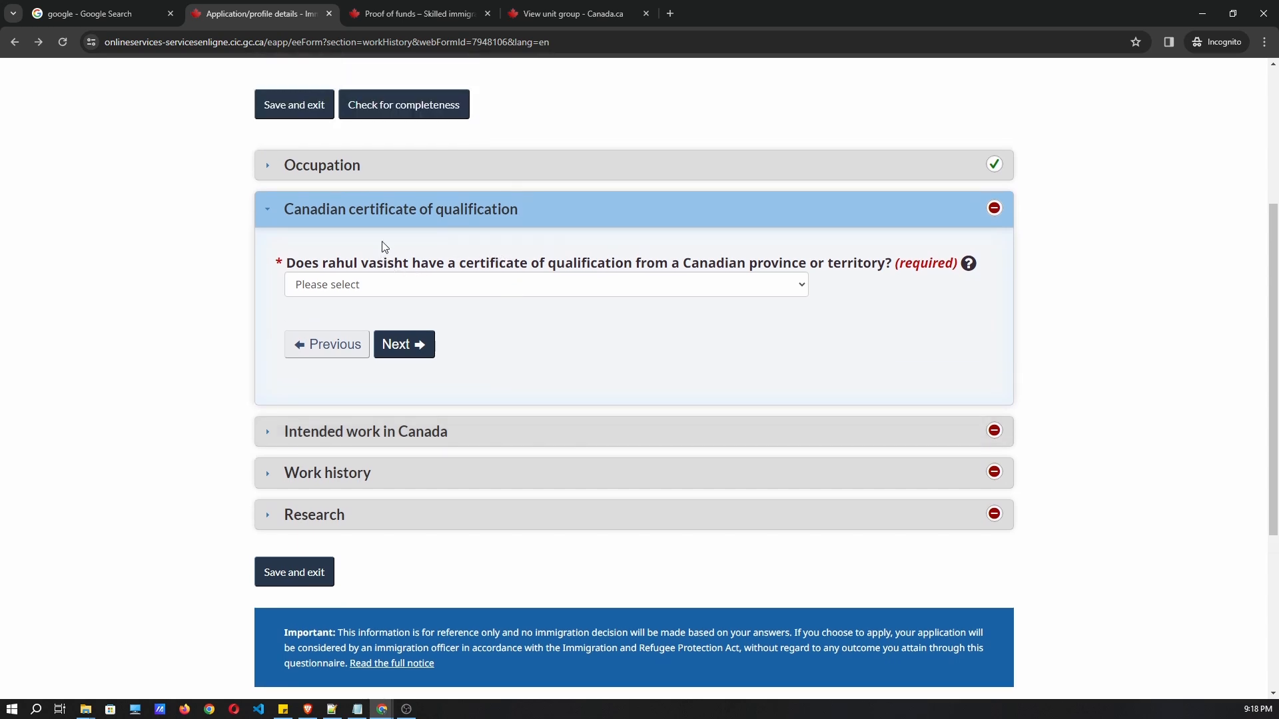
{"action": "left_click_drag", "start_coordinate": [368, 263], "coordinate": [451, 279]}
{"action": "left_click", "coordinate": [394, 287]}
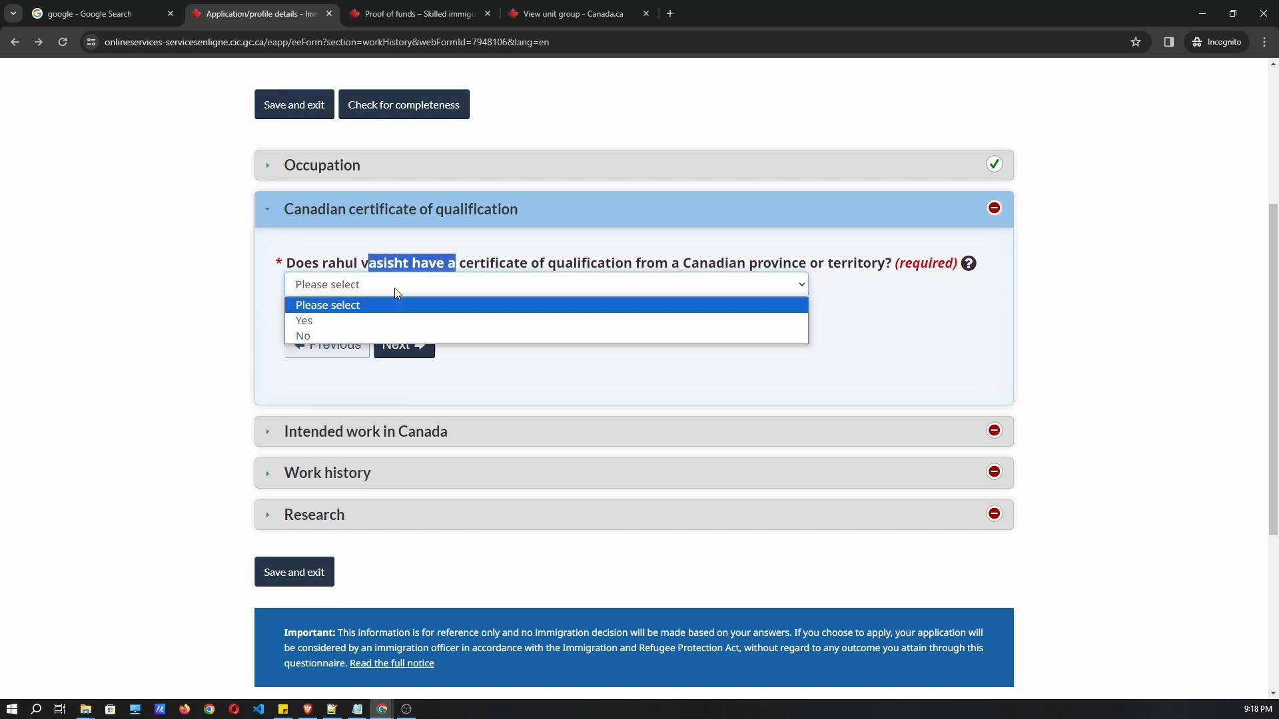
{"action": "left_click", "coordinate": [378, 336]}
{"action": "left_click", "coordinate": [393, 346]}
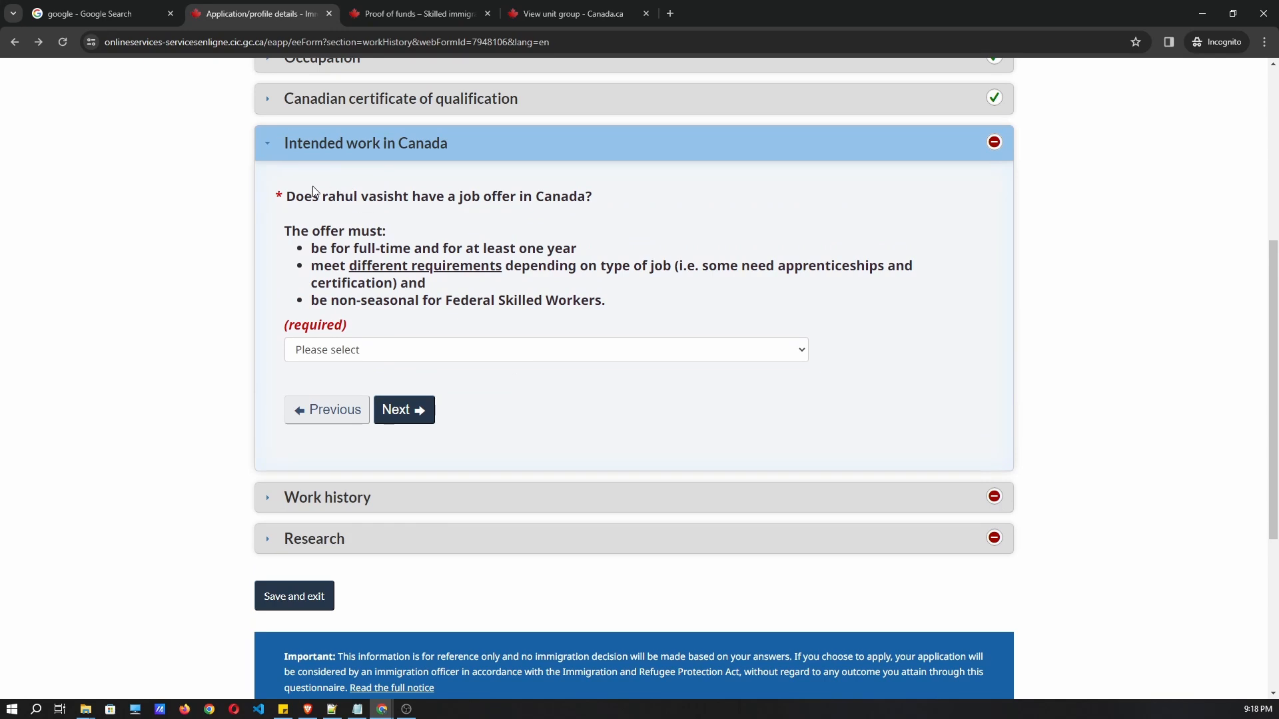
Answer No to the Intended work in Canada job offer question and continue to Work history.
{"action": "left_click_drag", "start_coordinate": [288, 196], "coordinate": [629, 208]}
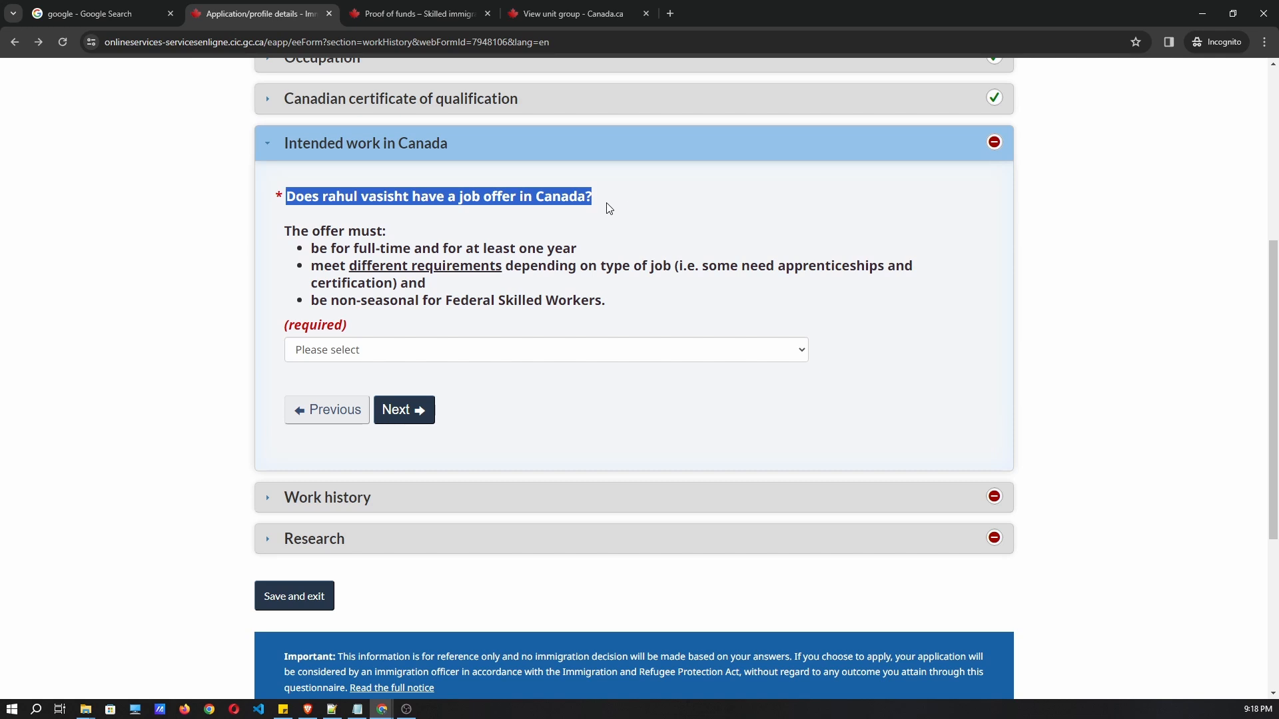
{"action": "left_click", "coordinate": [484, 335]}
{"action": "left_click", "coordinate": [484, 341]}
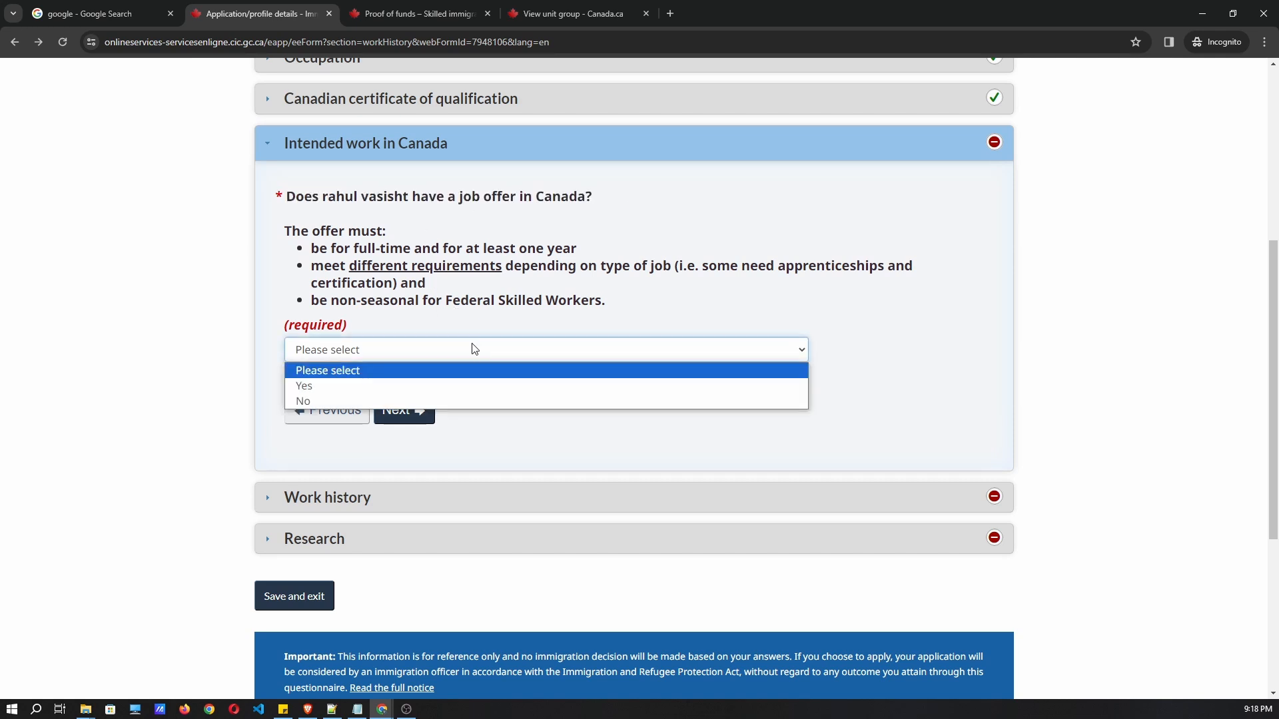
{"action": "left_click", "coordinate": [265, 313]}
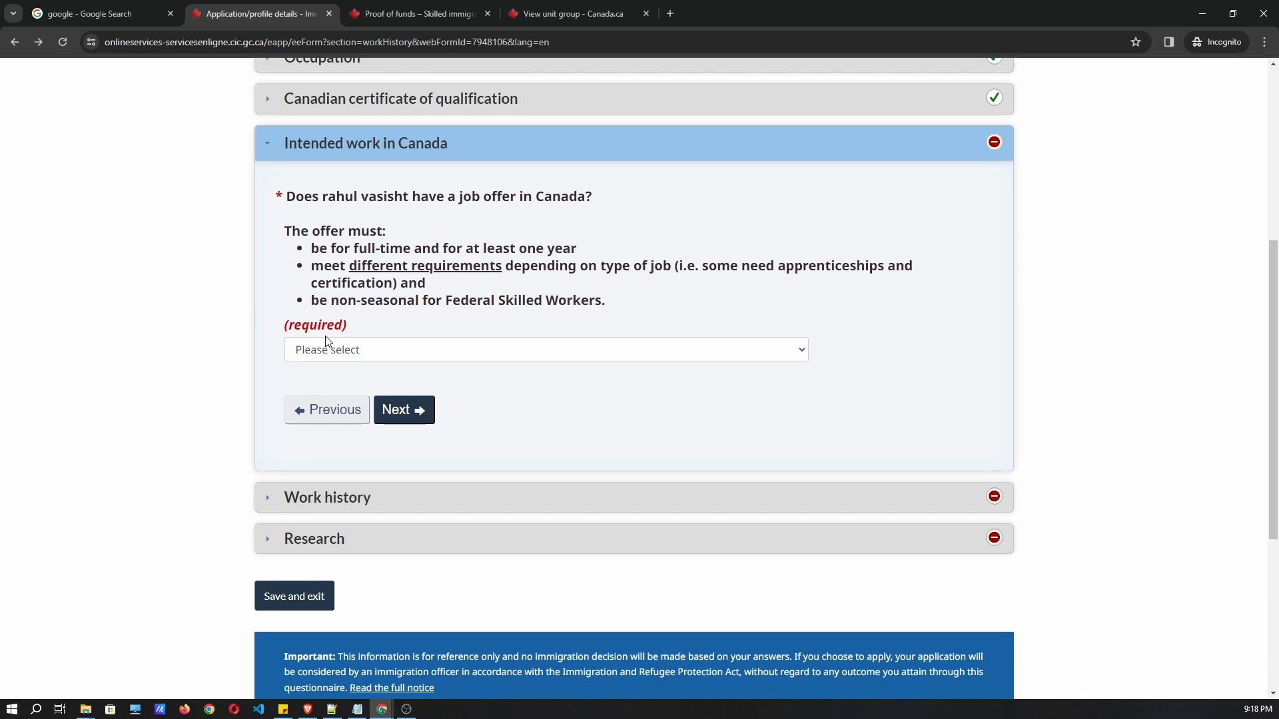
{"action": "left_click", "coordinate": [328, 355]}
{"action": "left_click", "coordinate": [331, 400]}
{"action": "left_click", "coordinate": [404, 413]}
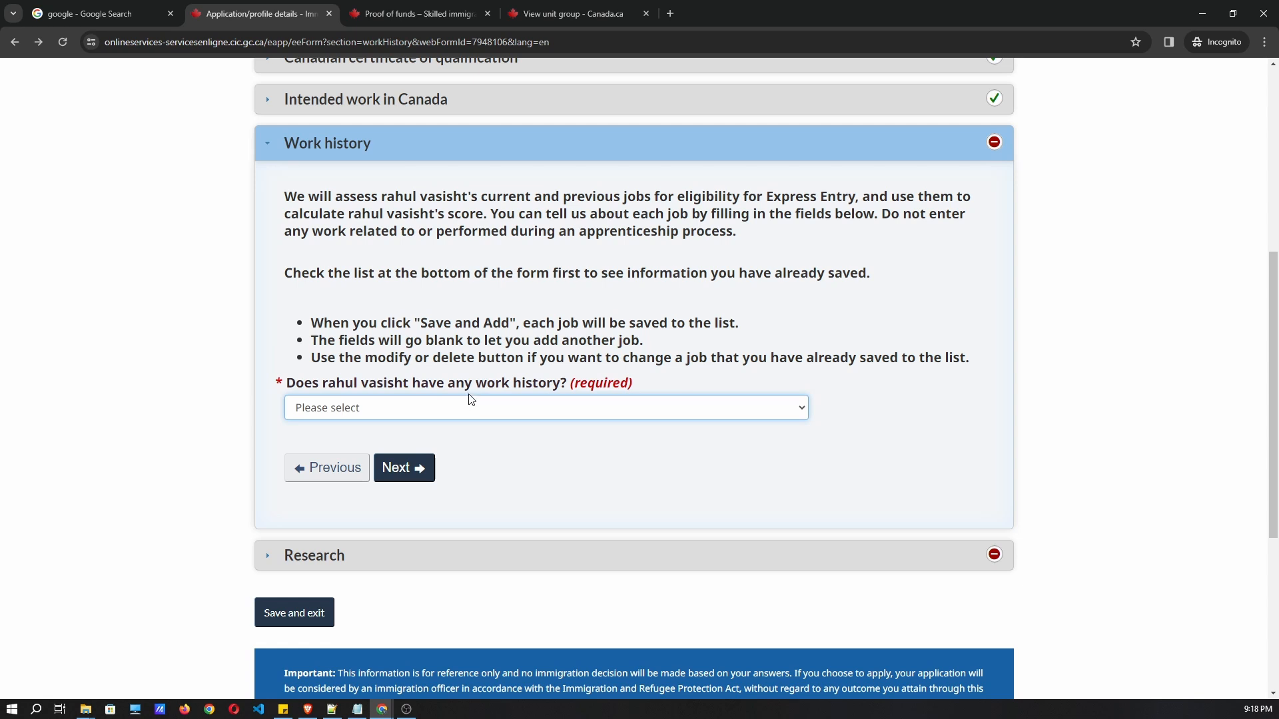
Answer Yes to having work history and set the job start date to July 2017.
{"action": "left_click", "coordinate": [453, 408]}
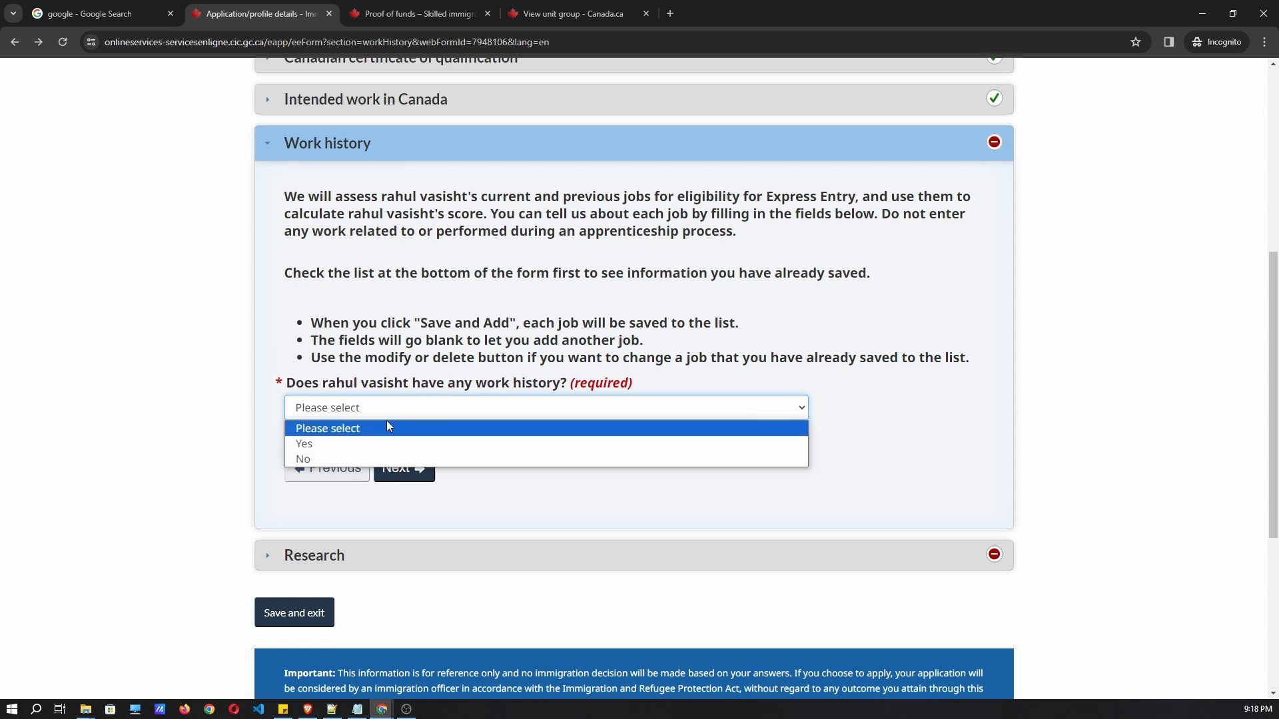
{"action": "left_click", "coordinate": [336, 443]}
{"action": "scroll", "coordinate": [393, 432], "scroll_direction": "down", "scroll_amount": 1}
{"action": "scroll", "coordinate": [398, 421], "scroll_direction": "down", "scroll_amount": 1}
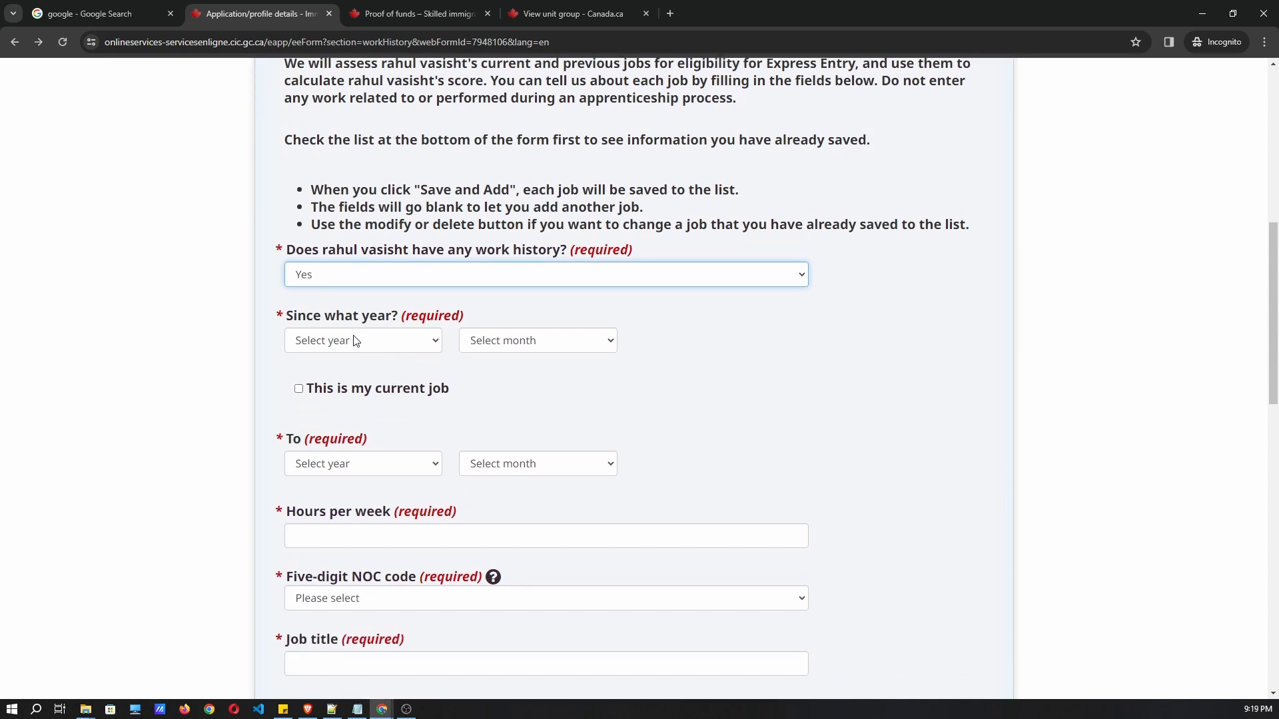
{"action": "left_click", "coordinate": [355, 340]}
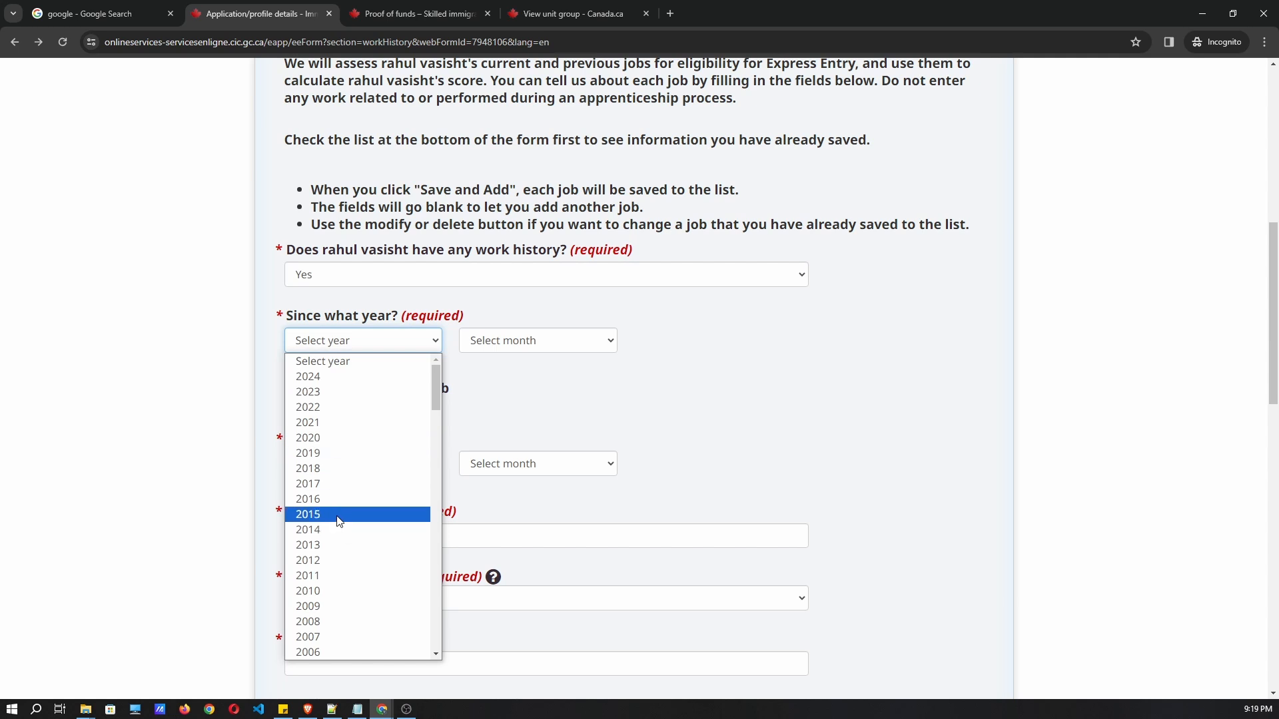
{"action": "left_click", "coordinate": [338, 484]}
{"action": "left_click", "coordinate": [524, 347]}
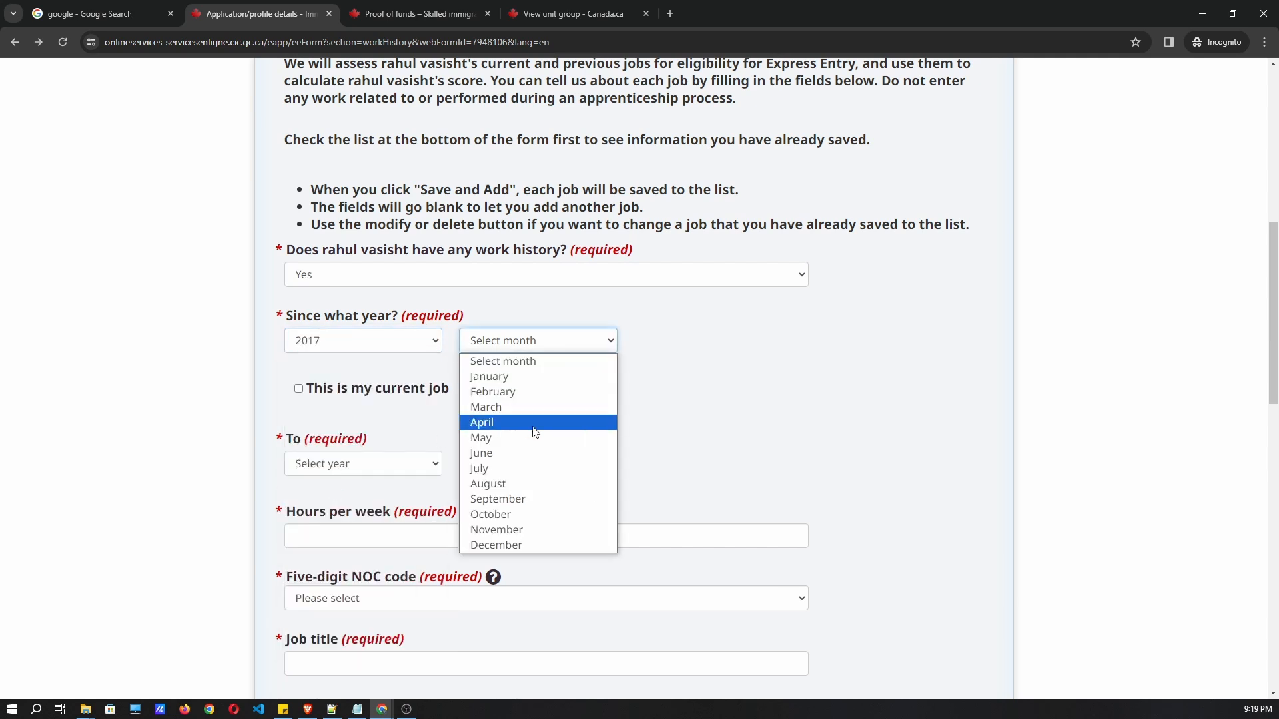
{"action": "left_click", "coordinate": [533, 474]}
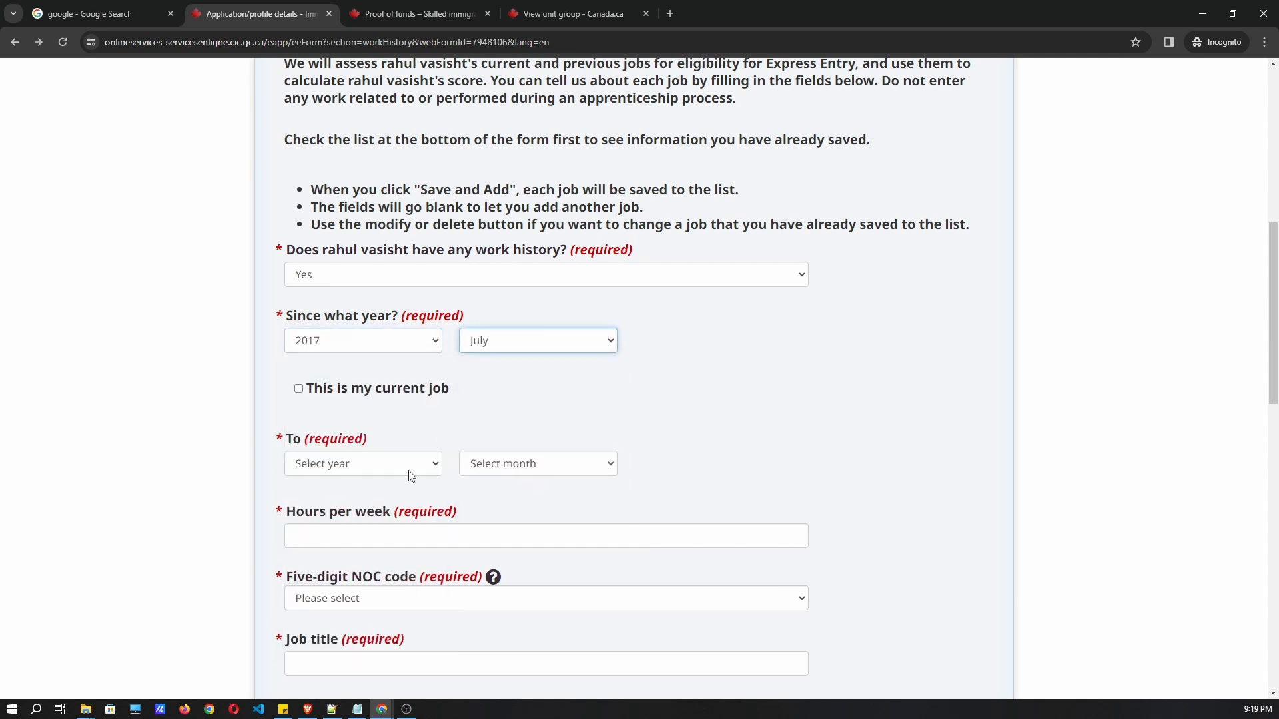
Tick 'This is my current job', leaving the end date blank.
{"action": "scroll", "coordinate": [337, 453], "scroll_direction": "down", "scroll_amount": 2}
{"action": "left_click", "coordinate": [356, 330]}
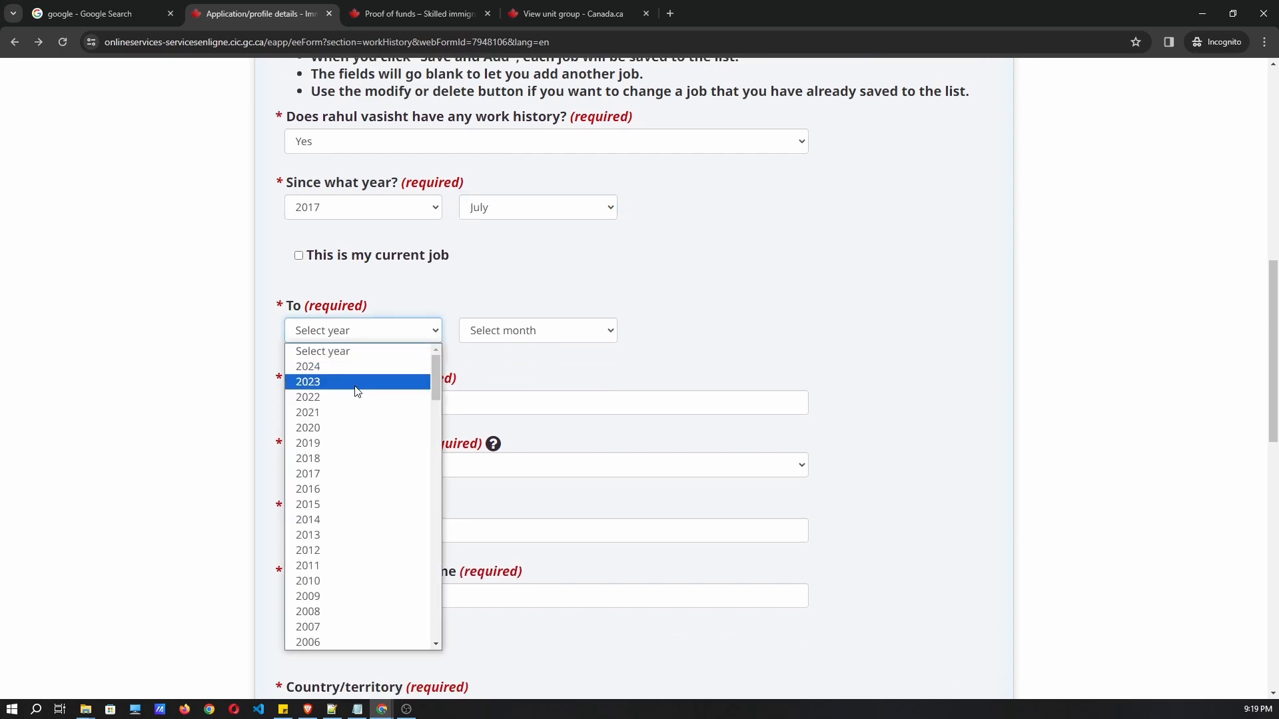
{"action": "left_click", "coordinate": [360, 286]}
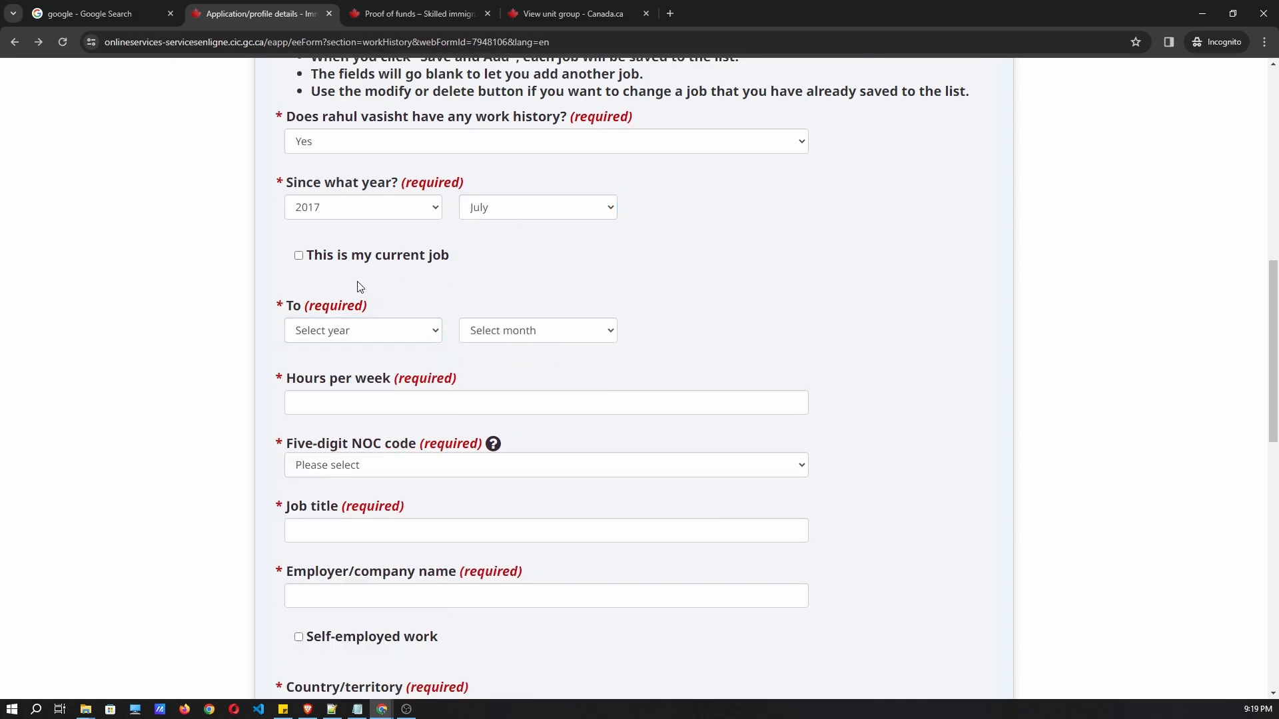
{"action": "scroll", "coordinate": [380, 287], "scroll_direction": "up", "scroll_amount": 2}
{"action": "scroll", "coordinate": [381, 290], "scroll_direction": "down", "scroll_amount": 2}
{"action": "scroll", "coordinate": [345, 199], "scroll_direction": "up", "scroll_amount": 3}
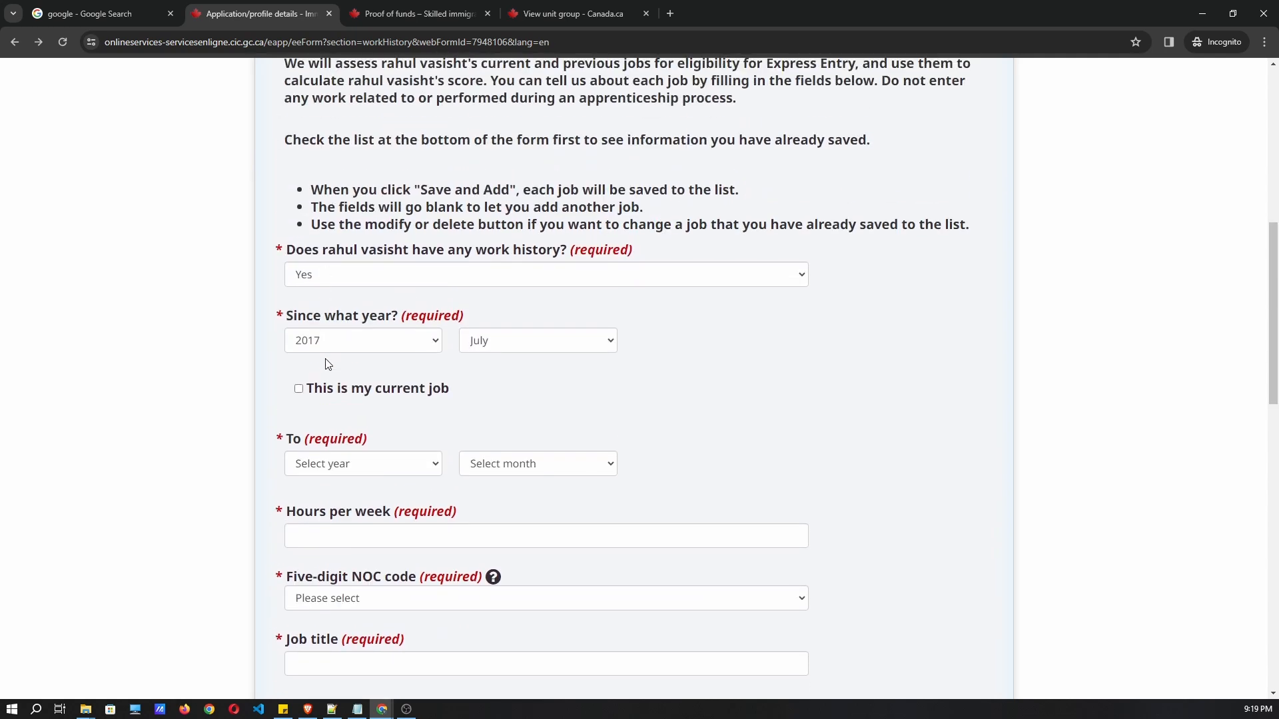
{"action": "scroll", "coordinate": [339, 344], "scroll_direction": "down", "scroll_amount": 1}
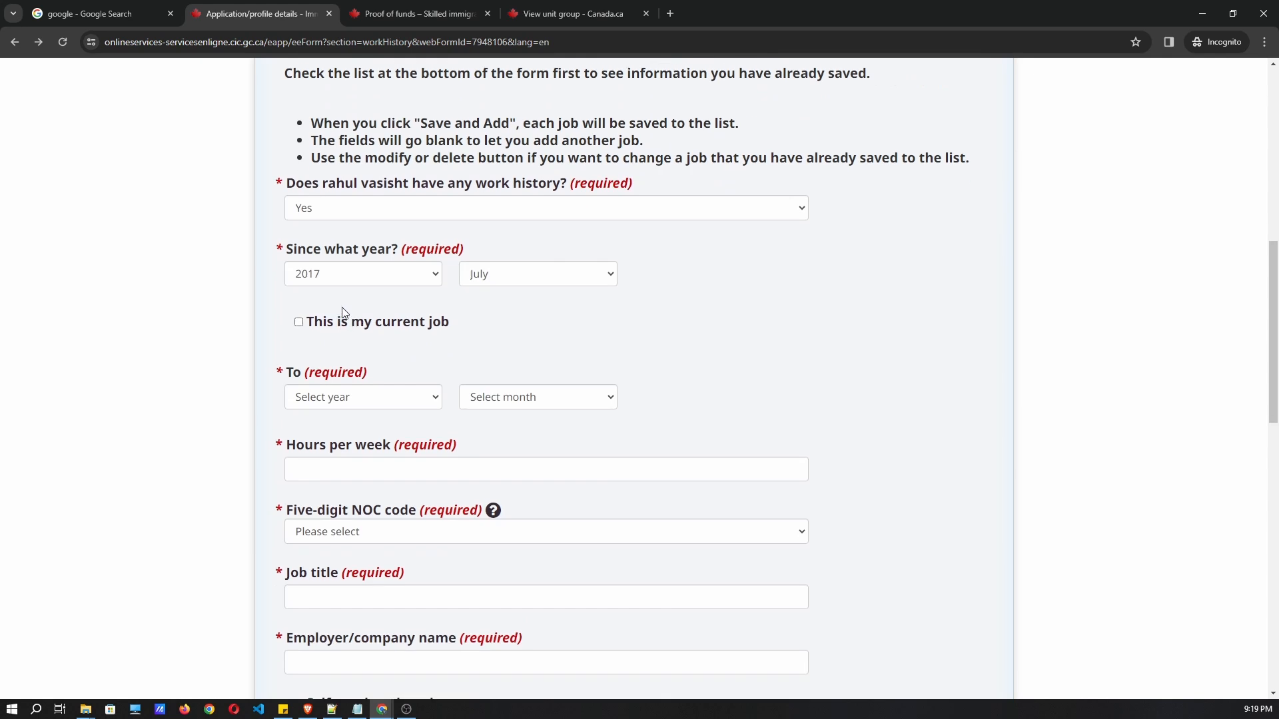
{"action": "left_click", "coordinate": [341, 330]}
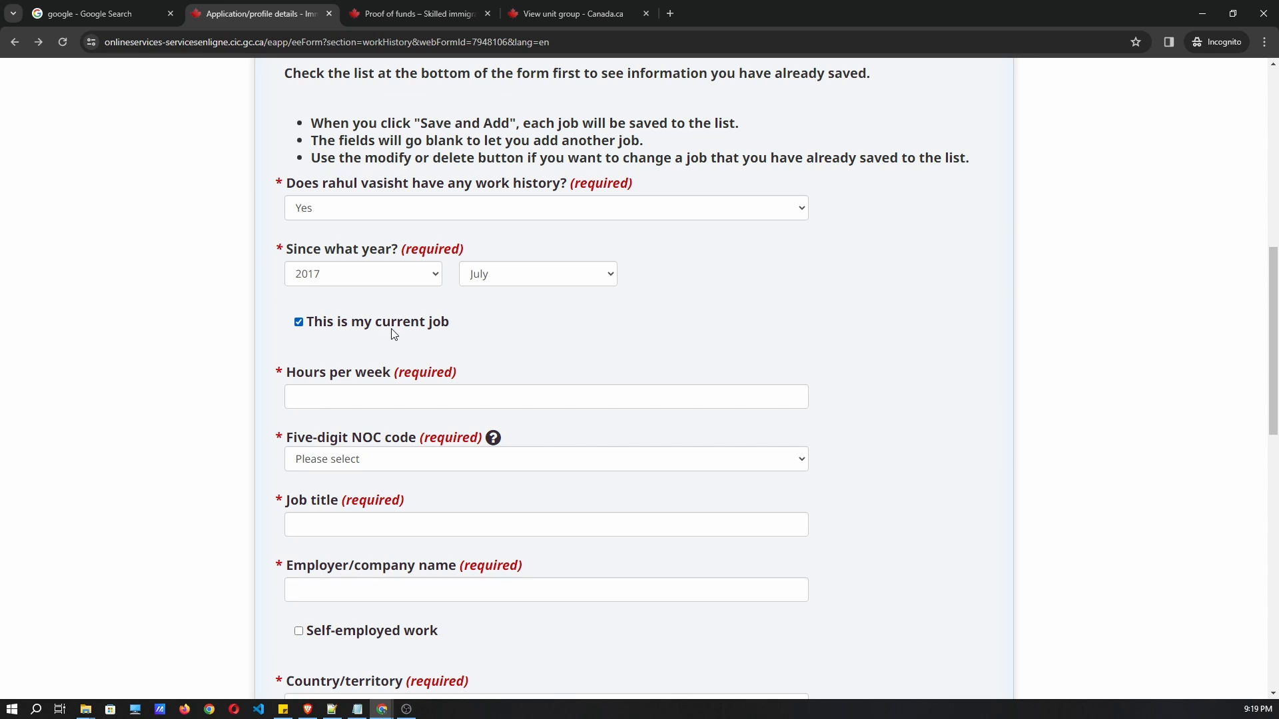
{"action": "scroll", "coordinate": [413, 338], "scroll_direction": "down", "scroll_amount": 1}
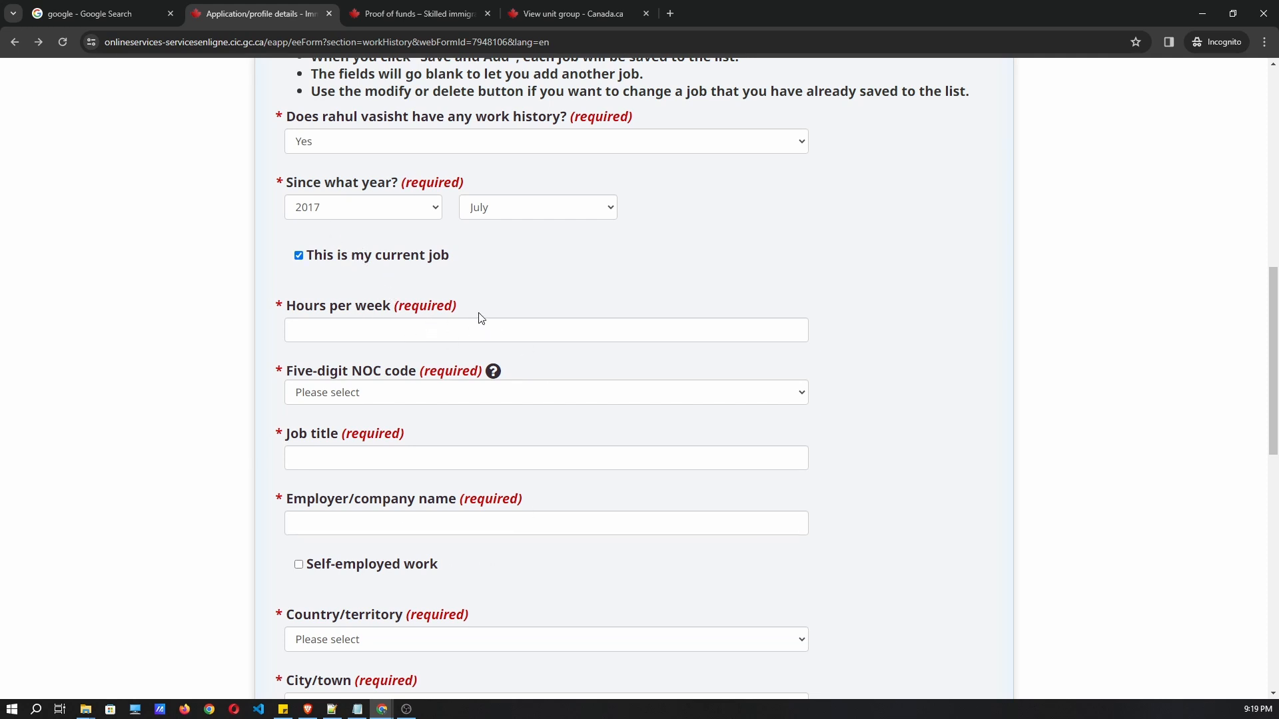
Enter 40 hours per week and choose NOC 21232 Software developers and programmers.
{"action": "left_click", "coordinate": [419, 333]}
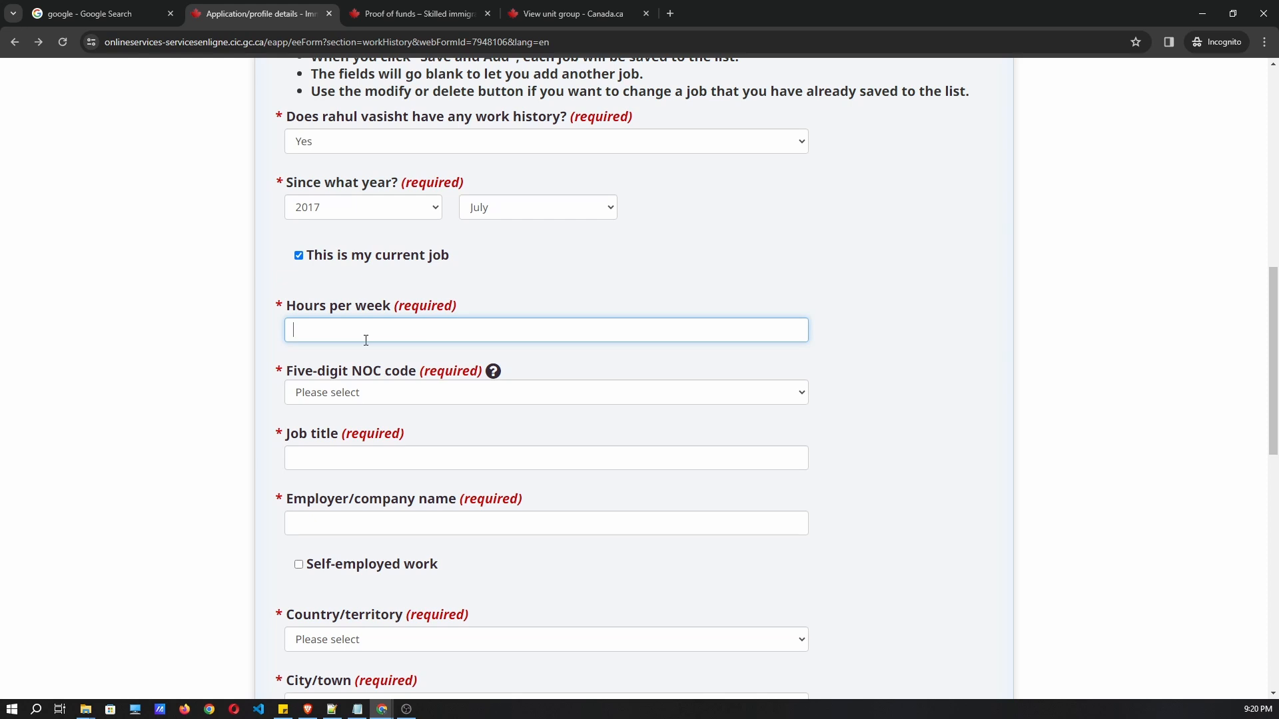
{"action": "type", "text": "40"}
{"action": "left_click", "coordinate": [380, 393]}
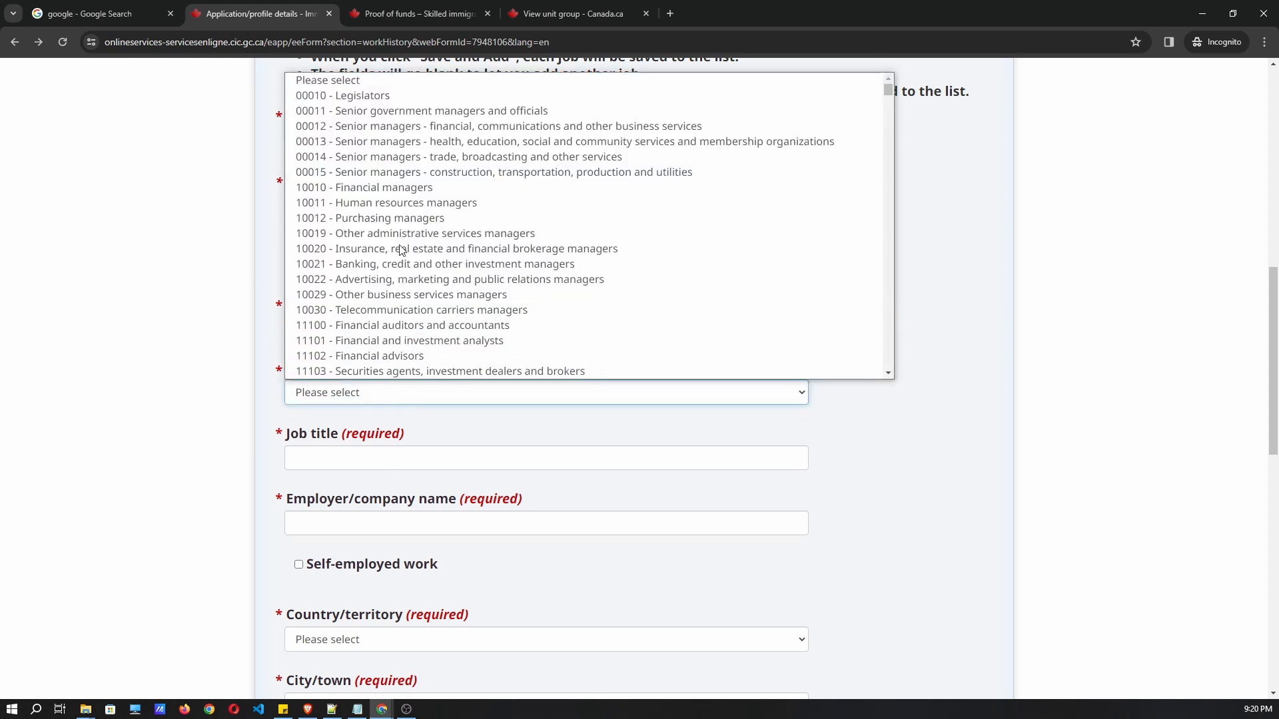
{"action": "scroll", "coordinate": [419, 279], "scroll_direction": "down", "scroll_amount": 20}
{"action": "scroll", "coordinate": [436, 303], "scroll_direction": "up", "scroll_amount": 2}
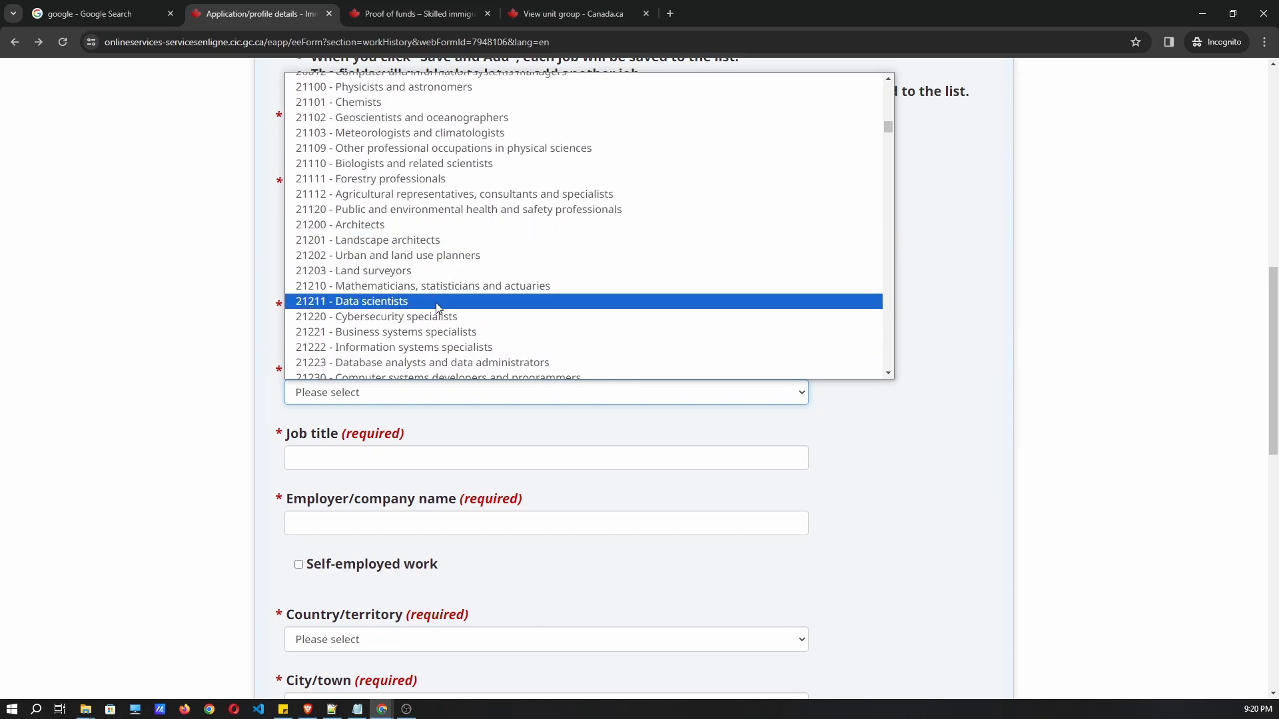
{"action": "scroll", "coordinate": [437, 307], "scroll_direction": "down", "scroll_amount": 2}
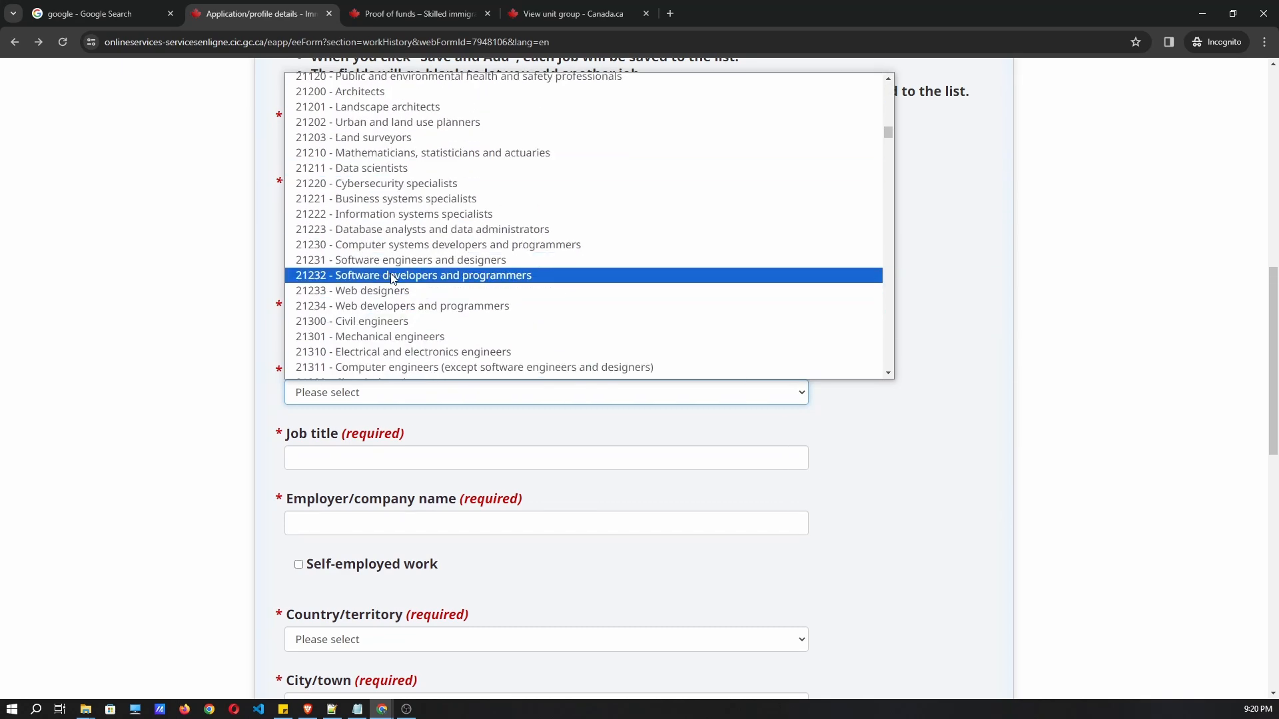
{"action": "left_click", "coordinate": [391, 279]}
{"action": "scroll", "coordinate": [932, 287], "scroll_direction": "up", "scroll_amount": 5}
{"action": "scroll", "coordinate": [944, 290], "scroll_direction": "down", "scroll_amount": 3}
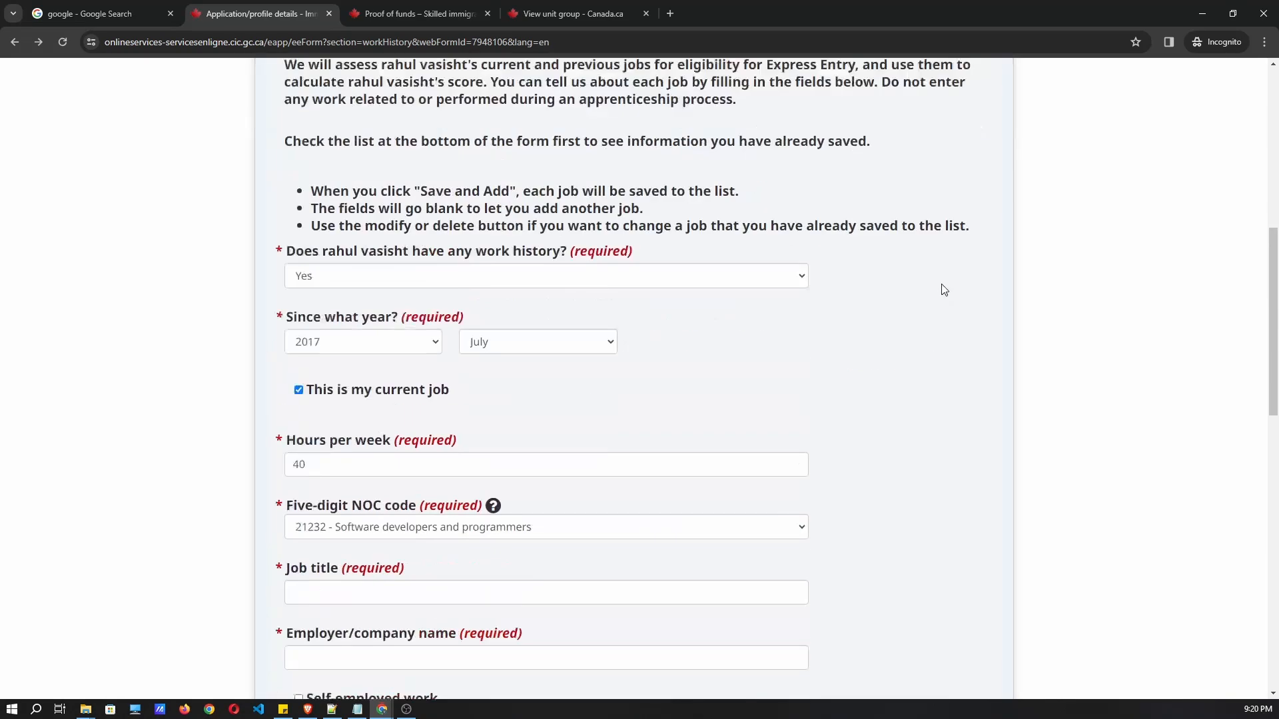
{"action": "scroll", "coordinate": [944, 290], "scroll_direction": "down", "scroll_amount": 4}
Enter the job title 'software engineer' and employer 'facebook'.
{"action": "left_click", "coordinate": [372, 333]}
{"action": "type", "text": "software "}
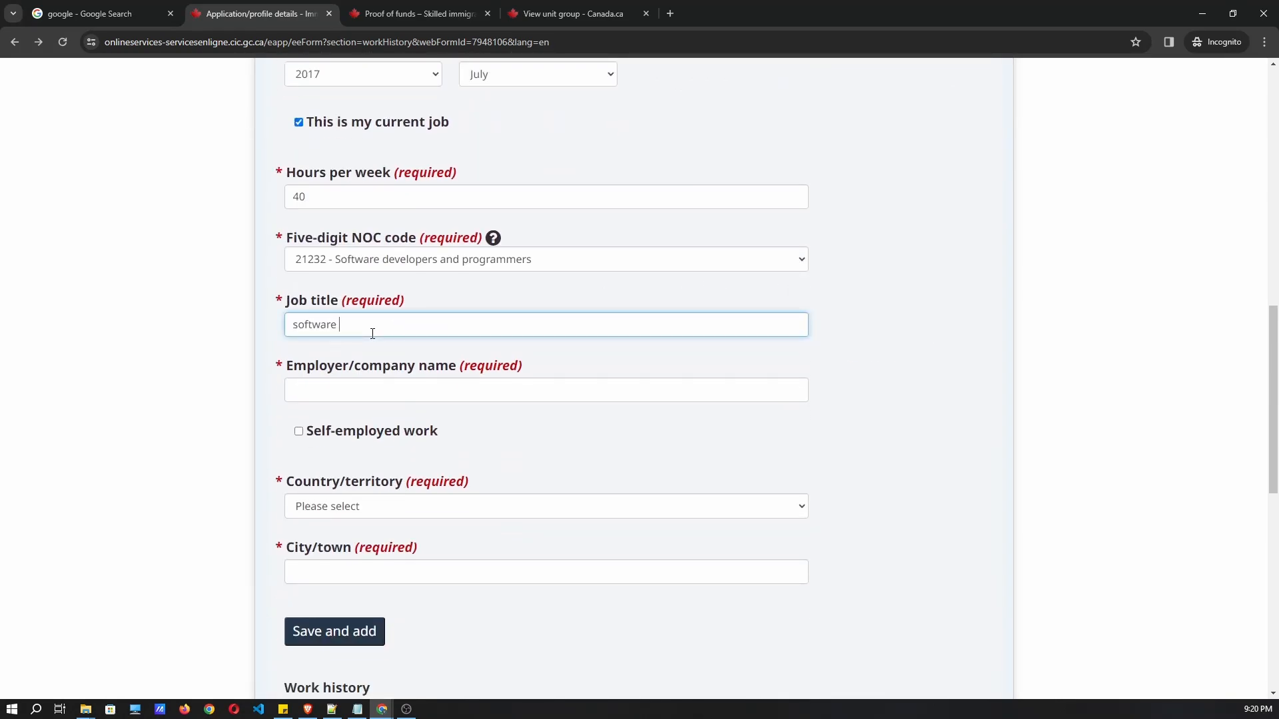
{"action": "type", "text": "engineer"}
{"action": "left_click", "coordinate": [365, 385]}
{"action": "type", "text": "facebook"}
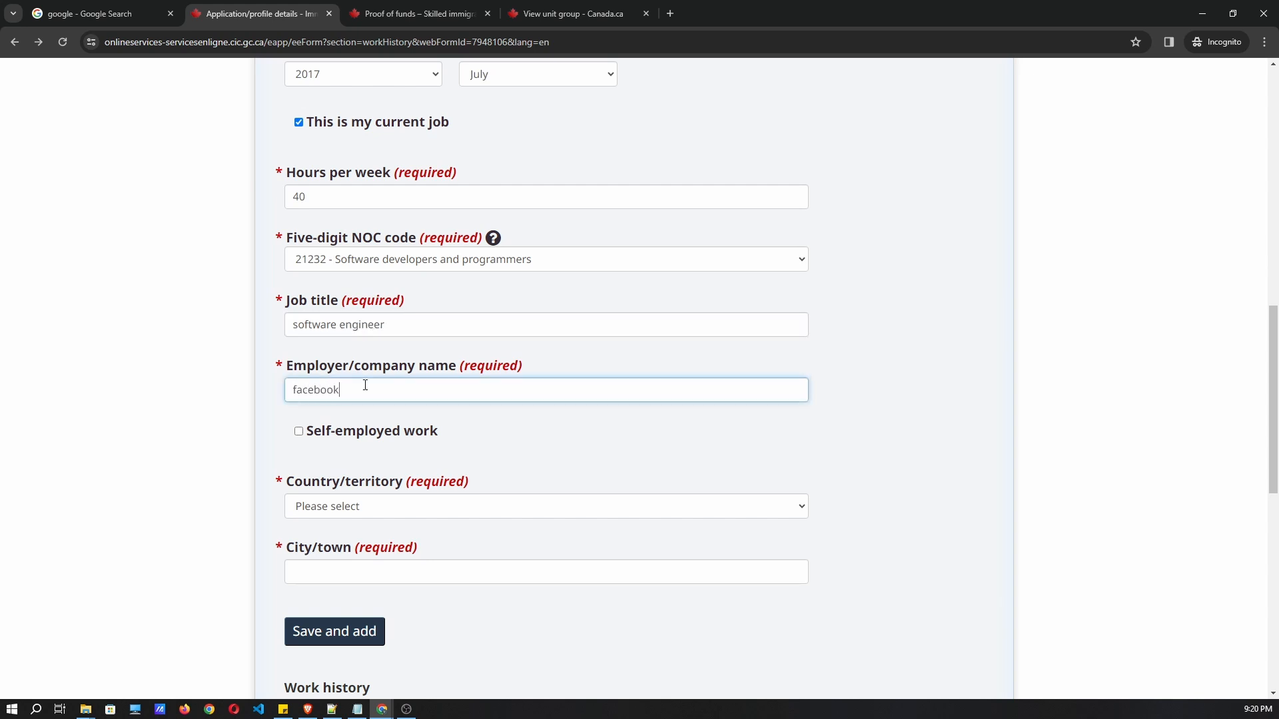
Set the job's country to India and type the city 'gurgaon'.
{"action": "scroll", "coordinate": [304, 423], "scroll_direction": "down", "scroll_amount": 3}
{"action": "left_click", "coordinate": [382, 316]}
{"action": "type", "text": "indo"}
{"action": "left_click", "coordinate": [400, 587]}
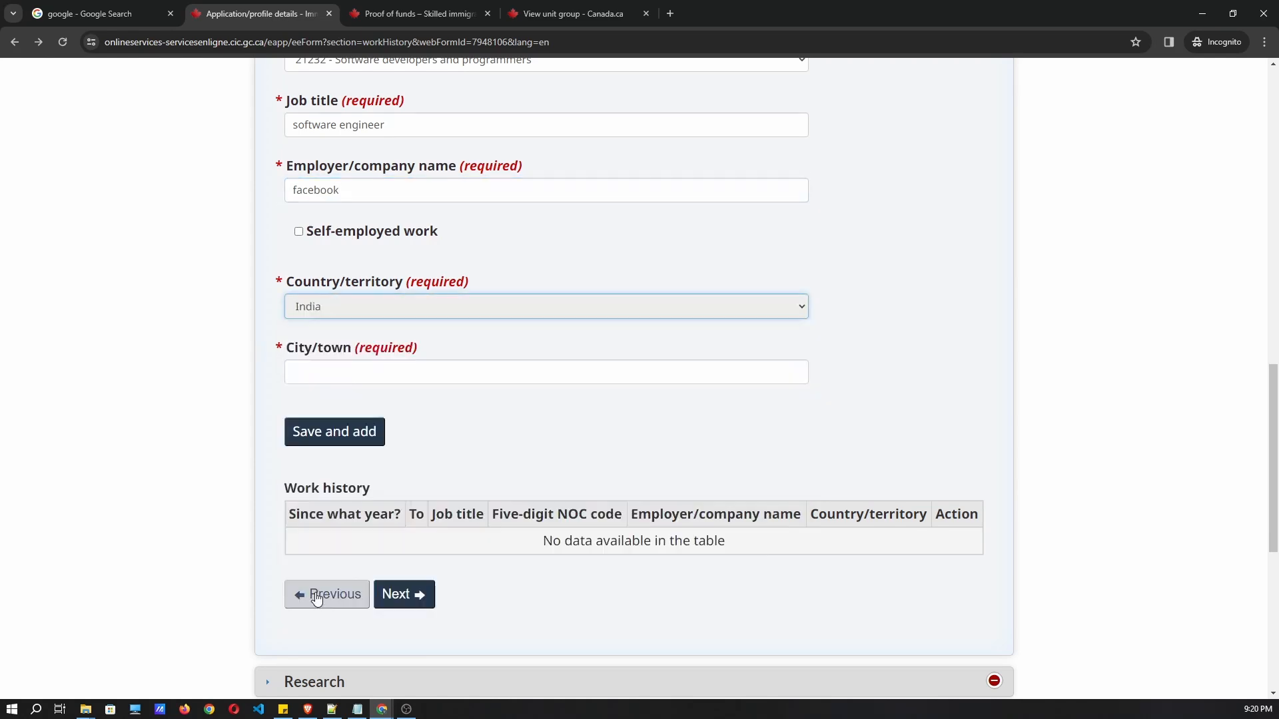
{"action": "scroll", "coordinate": [442, 372], "scroll_direction": "down", "scroll_amount": 1}
{"action": "left_click", "coordinate": [389, 307]}
{"action": "type", "text": "gurgaon"}
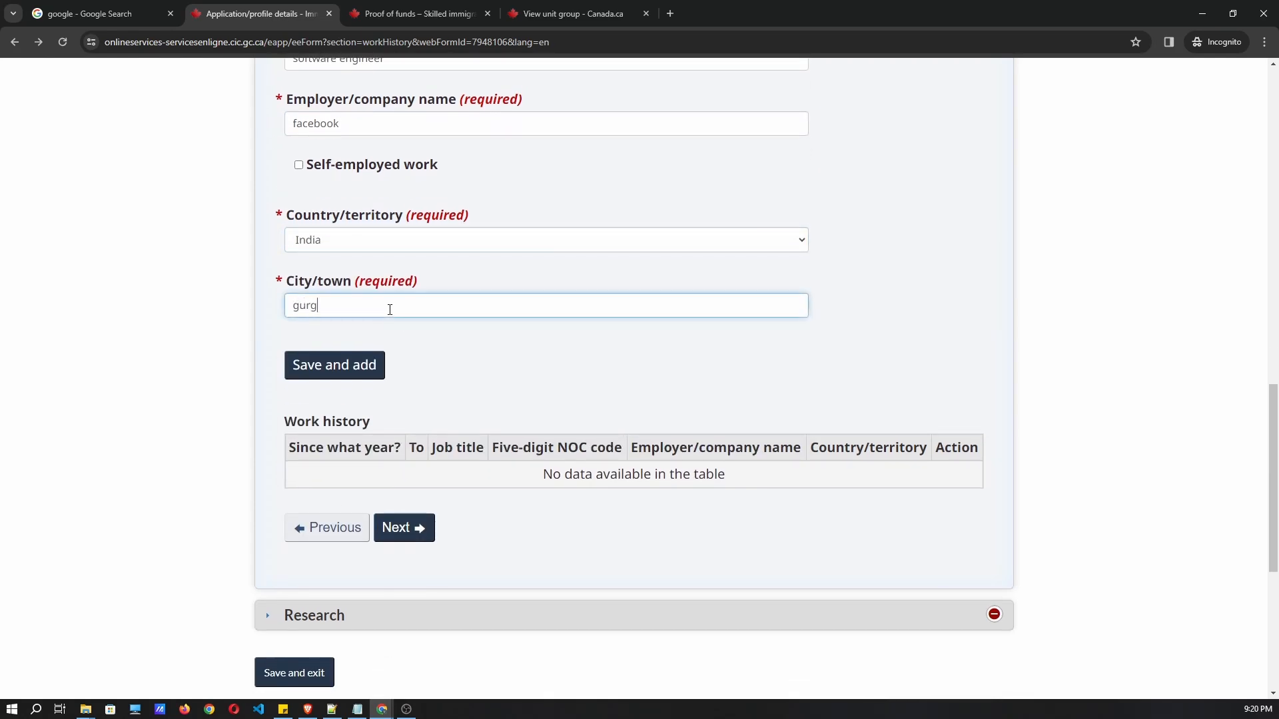
Add the software engineer job at facebook to the Work history table.
{"action": "left_click", "coordinate": [333, 366]}
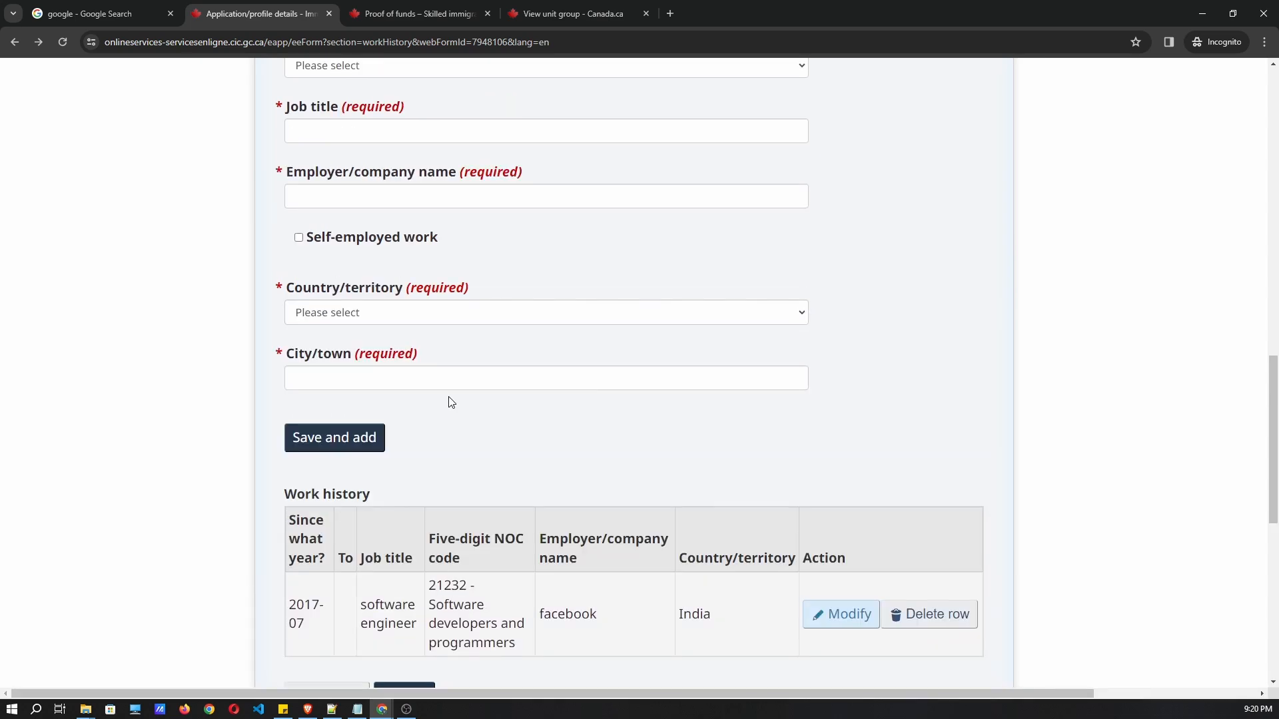
{"action": "scroll", "coordinate": [448, 402], "scroll_direction": "down", "scroll_amount": 3}
{"action": "scroll", "coordinate": [458, 317], "scroll_direction": "up", "scroll_amount": 6}
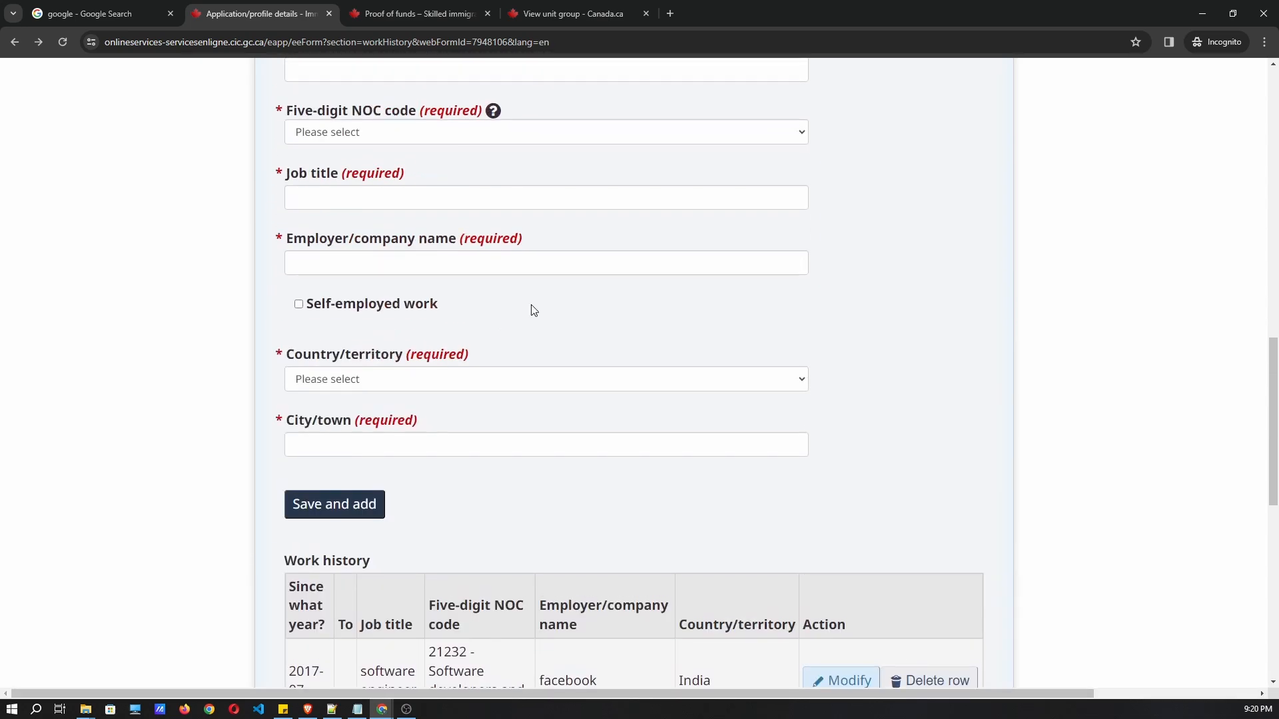
{"action": "scroll", "coordinate": [938, 335], "scroll_direction": "up", "scroll_amount": 1}
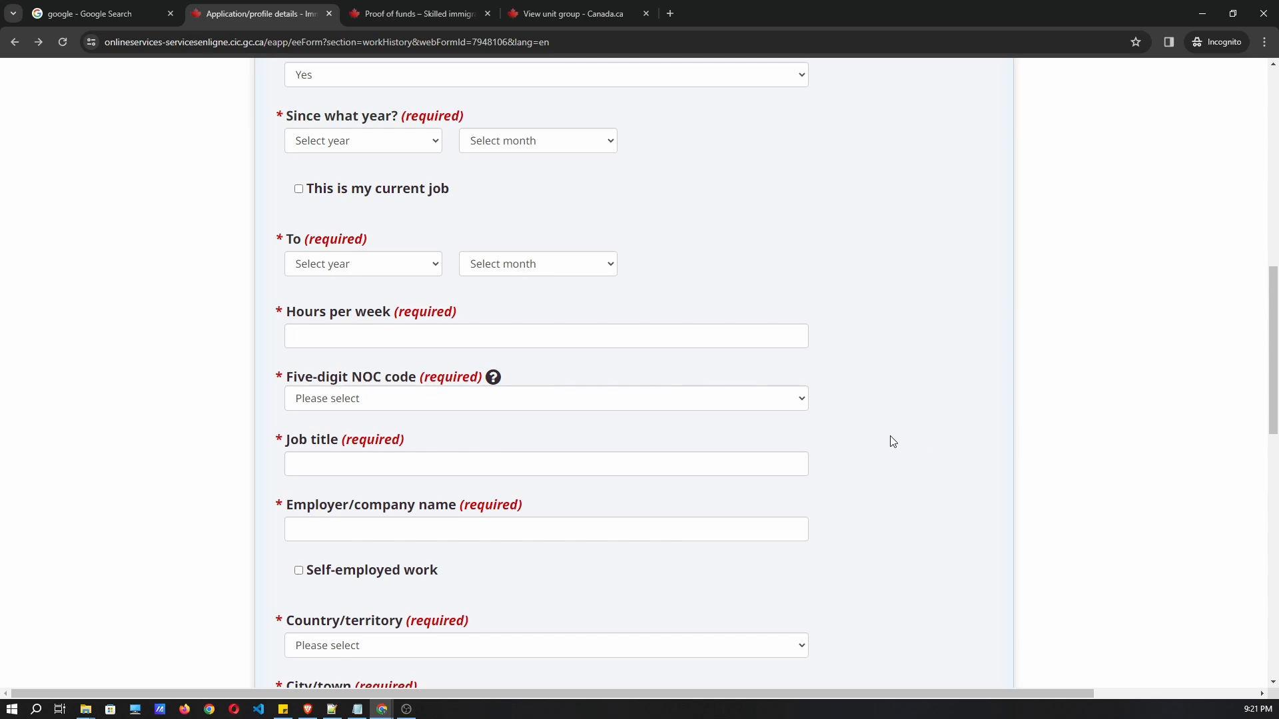
Continue past Work history to the Research section of the profile.
{"action": "scroll", "coordinate": [879, 443], "scroll_direction": "down", "scroll_amount": 9}
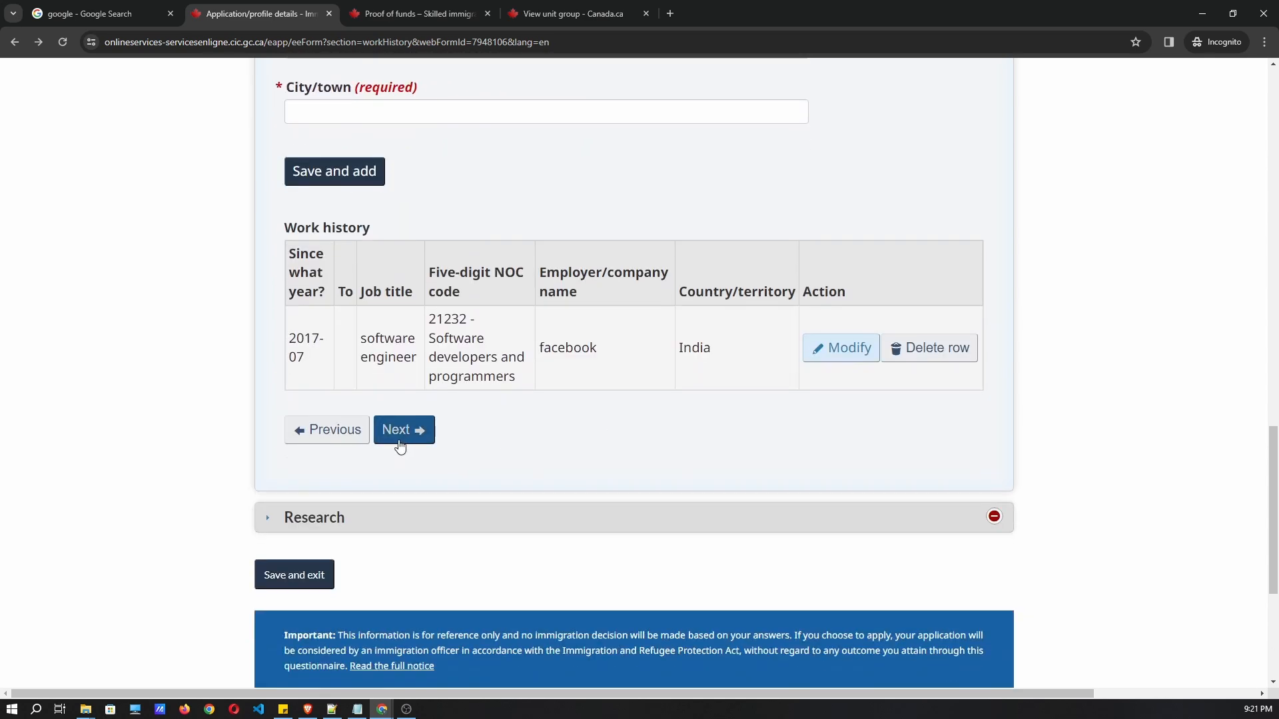
{"action": "left_click", "coordinate": [400, 433]}
{"action": "scroll", "coordinate": [471, 363], "scroll_direction": "up", "scroll_amount": 1}
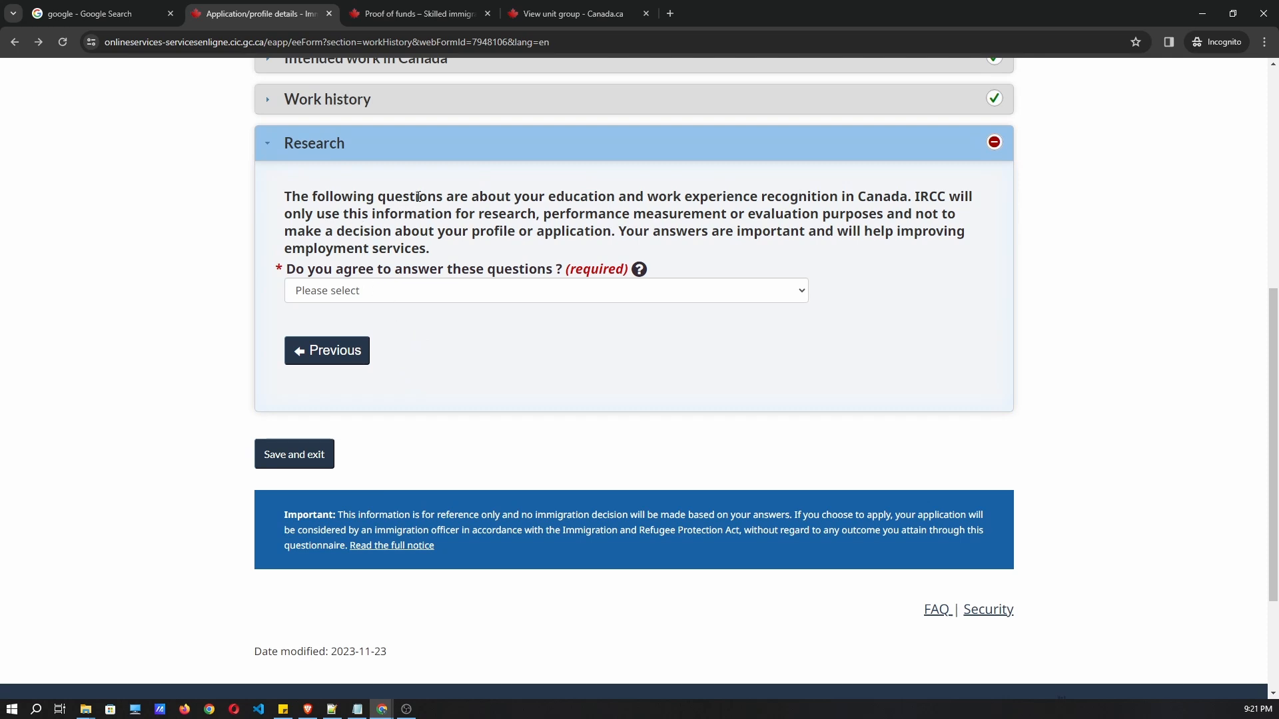
Answer No to 'Do you agree to answer these questions?', then save and exit.
{"action": "left_click_drag", "start_coordinate": [316, 195], "coordinate": [522, 231]}
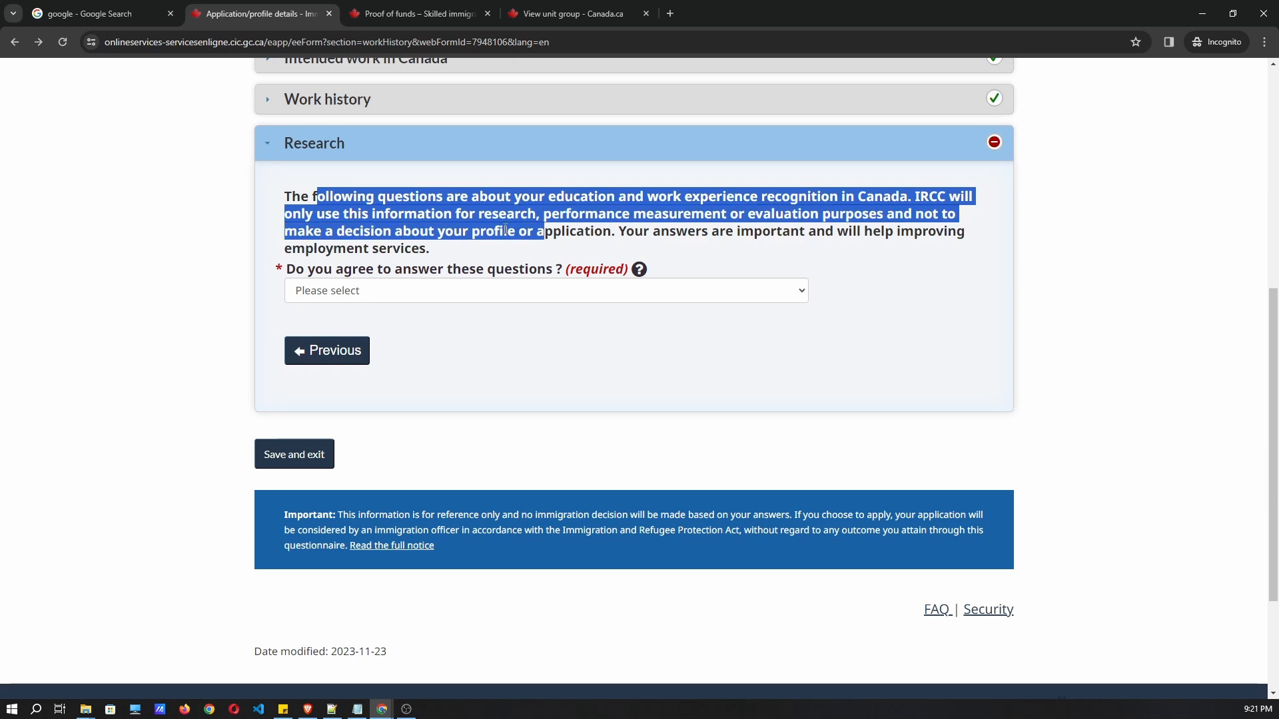
{"action": "left_click", "coordinate": [440, 231]}
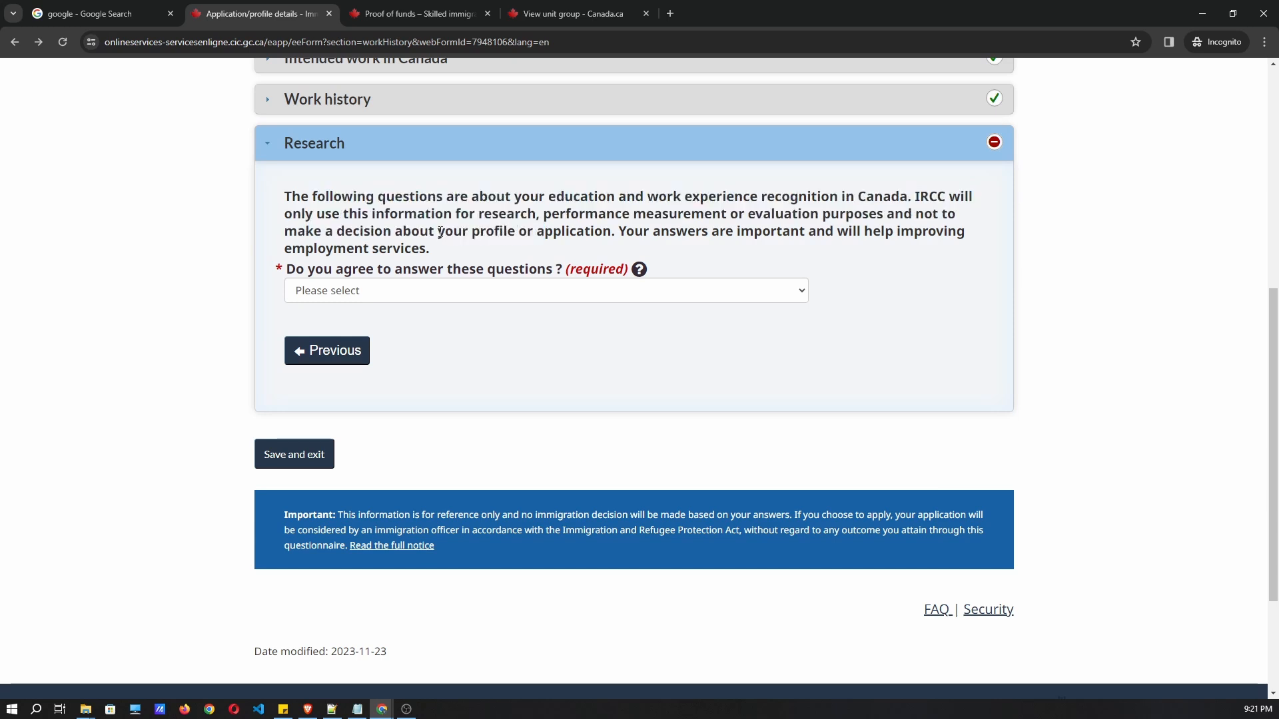
{"action": "left_click", "coordinate": [385, 290]}
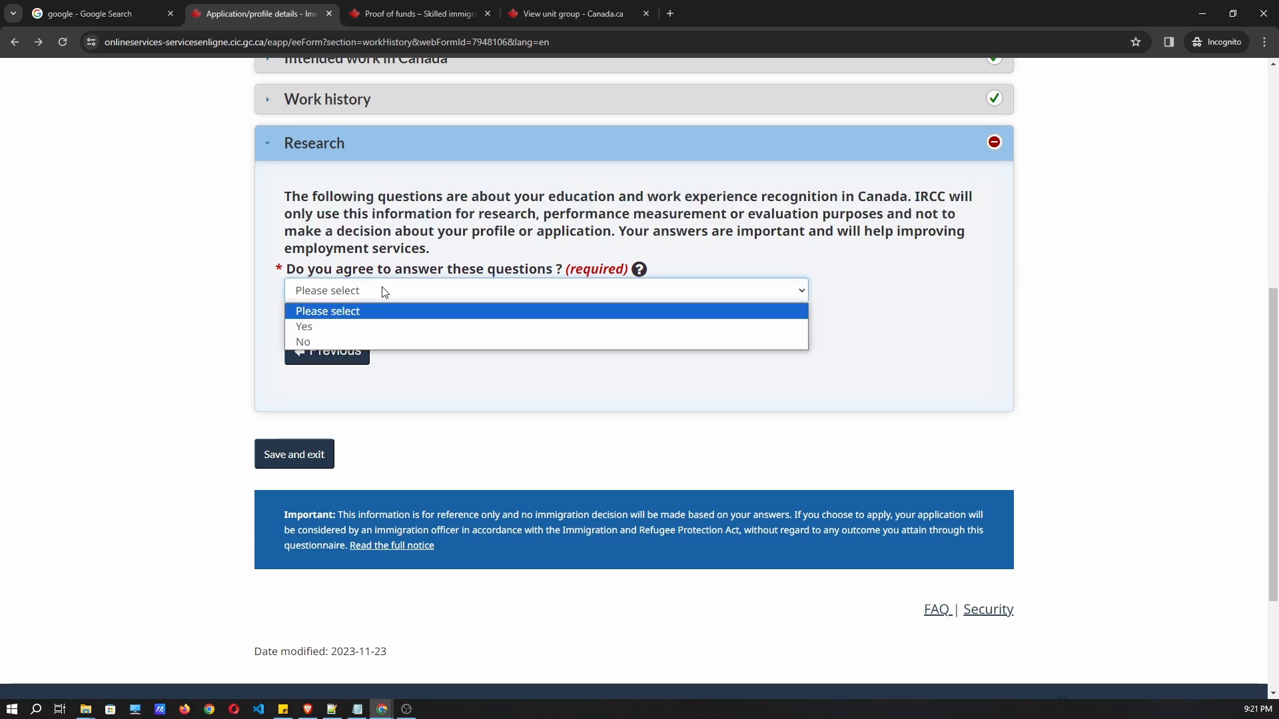
{"action": "left_click", "coordinate": [351, 341]}
{"action": "left_click", "coordinate": [293, 459]}
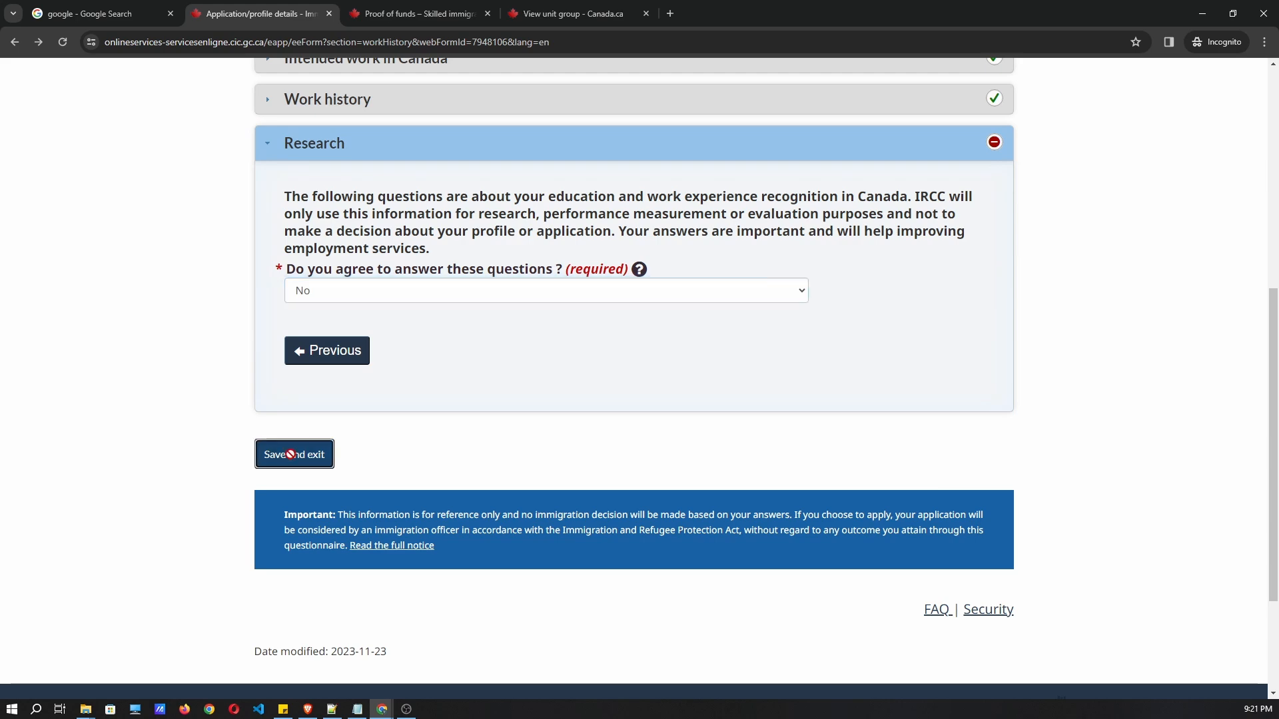
{"action": "scroll", "coordinate": [617, 304], "scroll_direction": "down", "scroll_amount": 3}
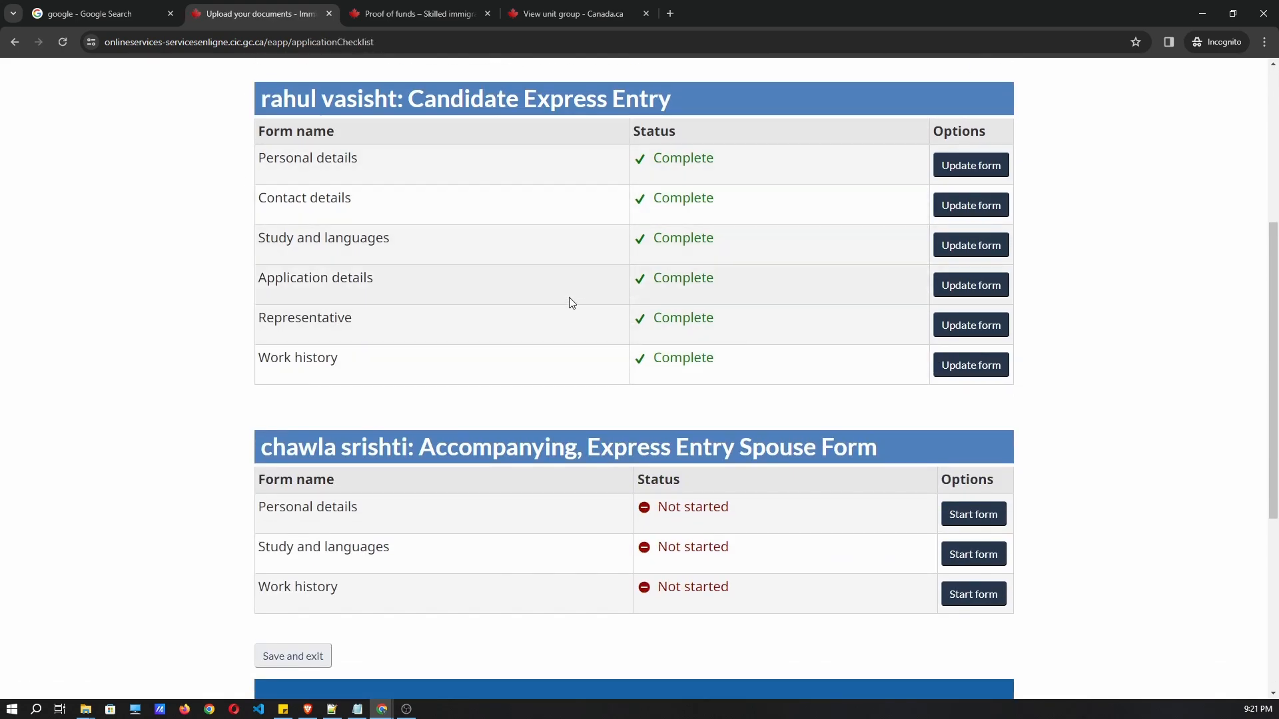
{"action": "scroll", "coordinate": [571, 297], "scroll_direction": "down", "scroll_amount": 1}
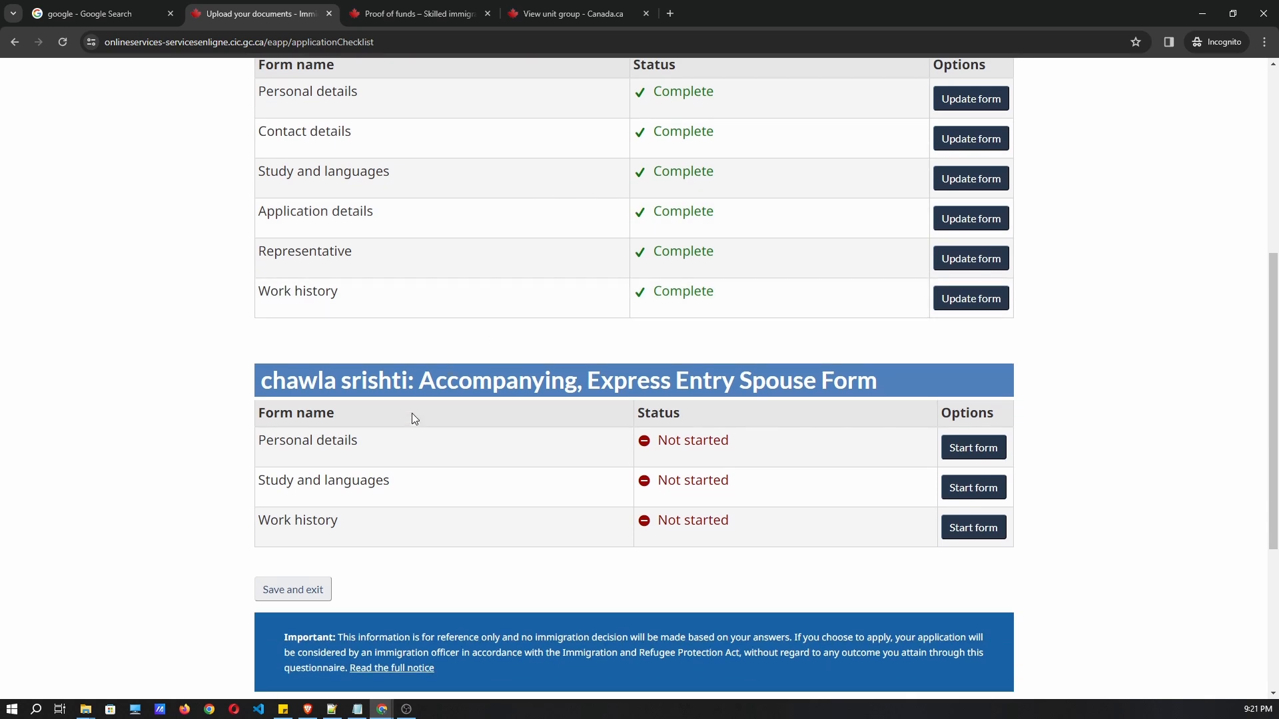
{"action": "left_click_drag", "start_coordinate": [268, 379], "coordinate": [357, 404]}
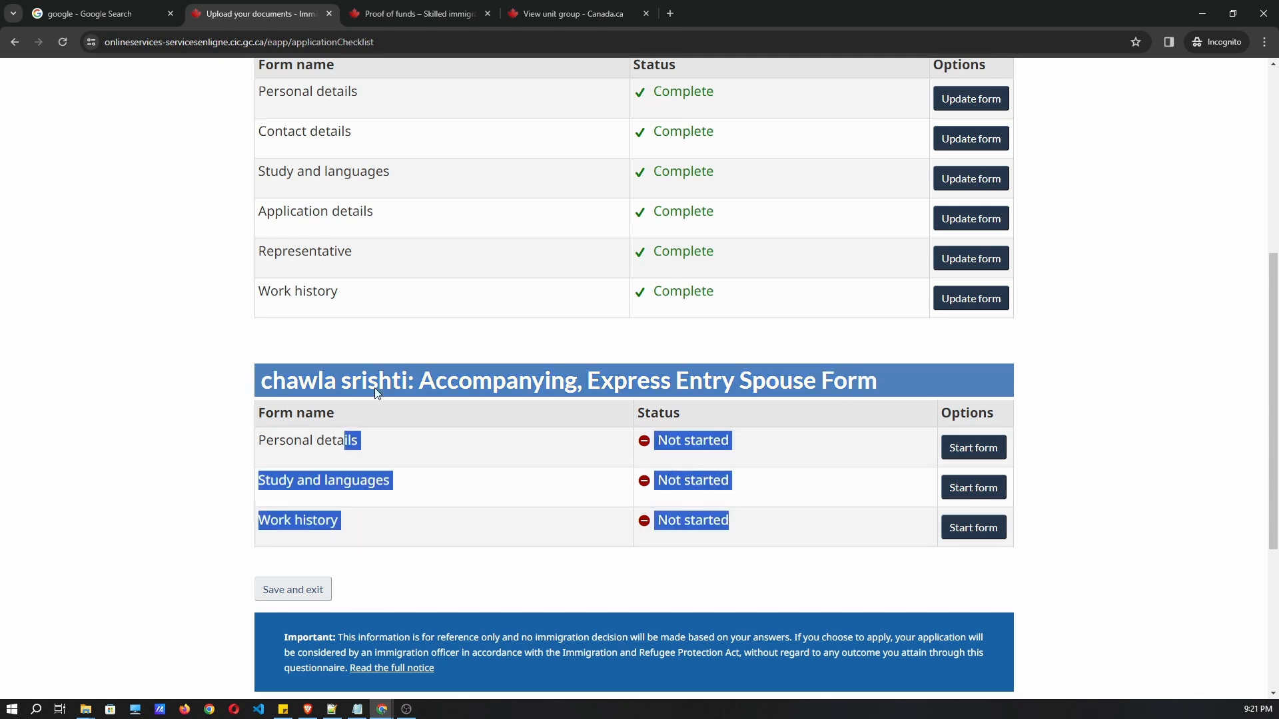
{"action": "scroll", "coordinate": [599, 400], "scroll_direction": "up", "scroll_amount": 1}
{"action": "left_click", "coordinate": [784, 373]}
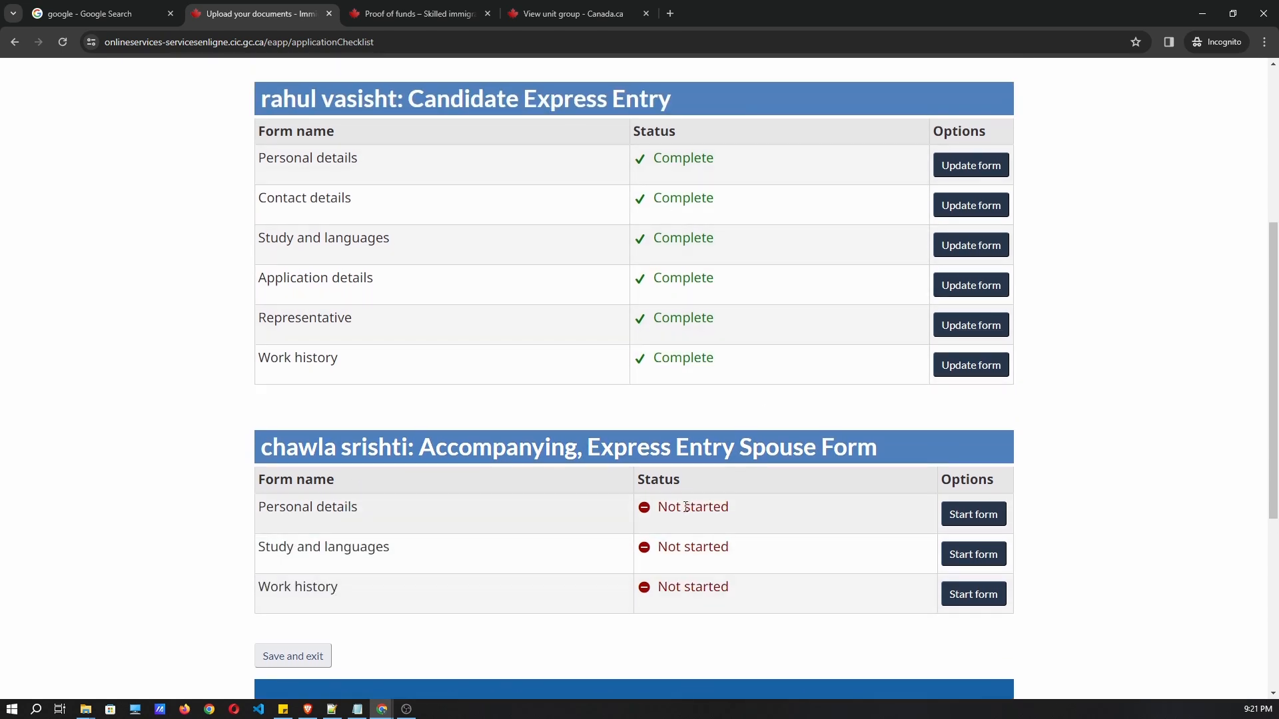
{"action": "scroll", "coordinate": [773, 522], "scroll_direction": "down", "scroll_amount": 1}
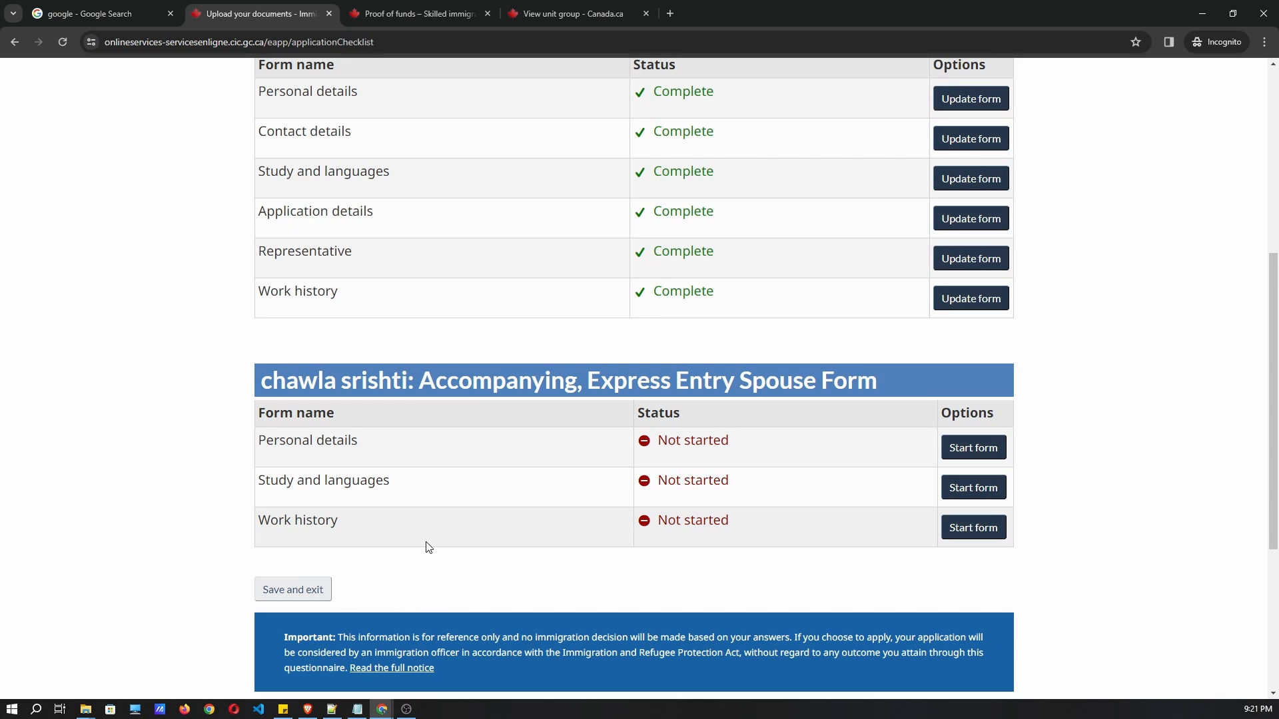
{"action": "scroll", "coordinate": [428, 547], "scroll_direction": "up", "scroll_amount": 1}
{"action": "scroll", "coordinate": [422, 580], "scroll_direction": "down", "scroll_amount": 1}
{"action": "right_click", "coordinate": [425, 567]}
{"action": "left_click", "coordinate": [119, 200]}
{"action": "scroll", "coordinate": [258, 131], "scroll_direction": "up", "scroll_amount": 1}
{"action": "scroll", "coordinate": [437, 371], "scroll_direction": "down", "scroll_amount": 1}
{"action": "scroll", "coordinate": [434, 362], "scroll_direction": "up", "scroll_amount": 1}
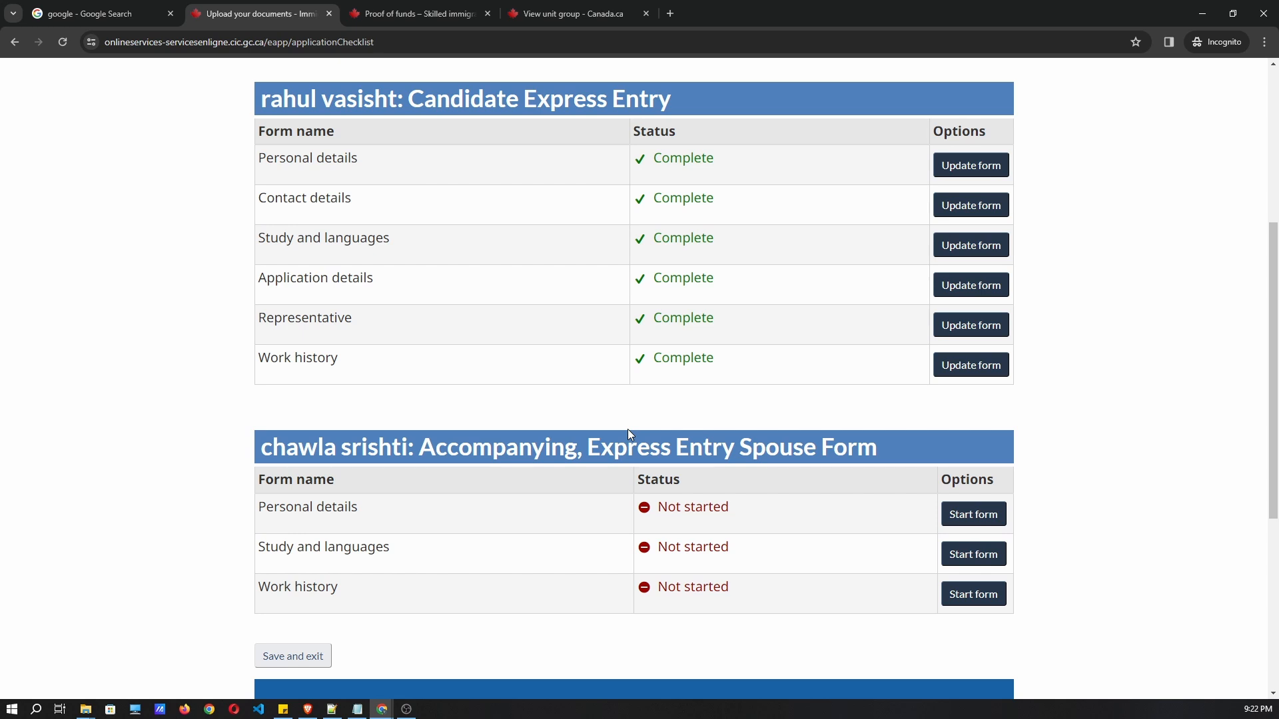
{"action": "left_click_drag", "start_coordinate": [1030, 633], "coordinate": [252, 444]}
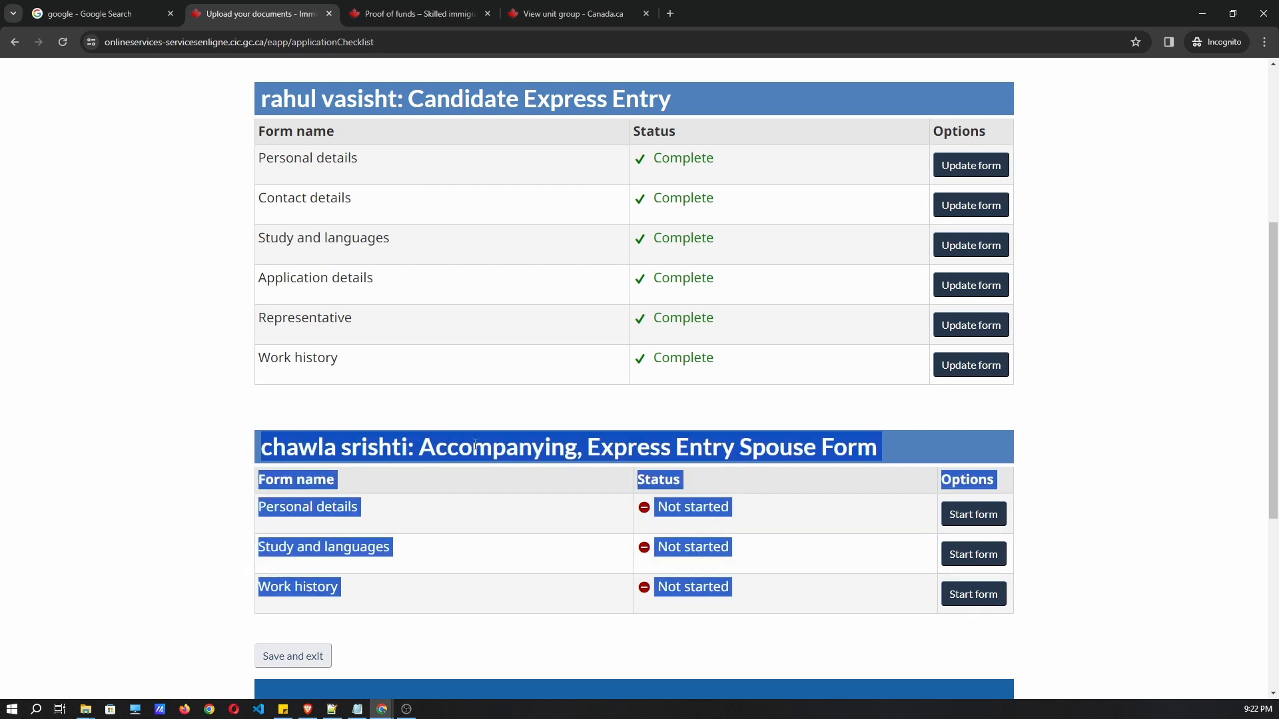
{"action": "left_click", "coordinate": [976, 436]}
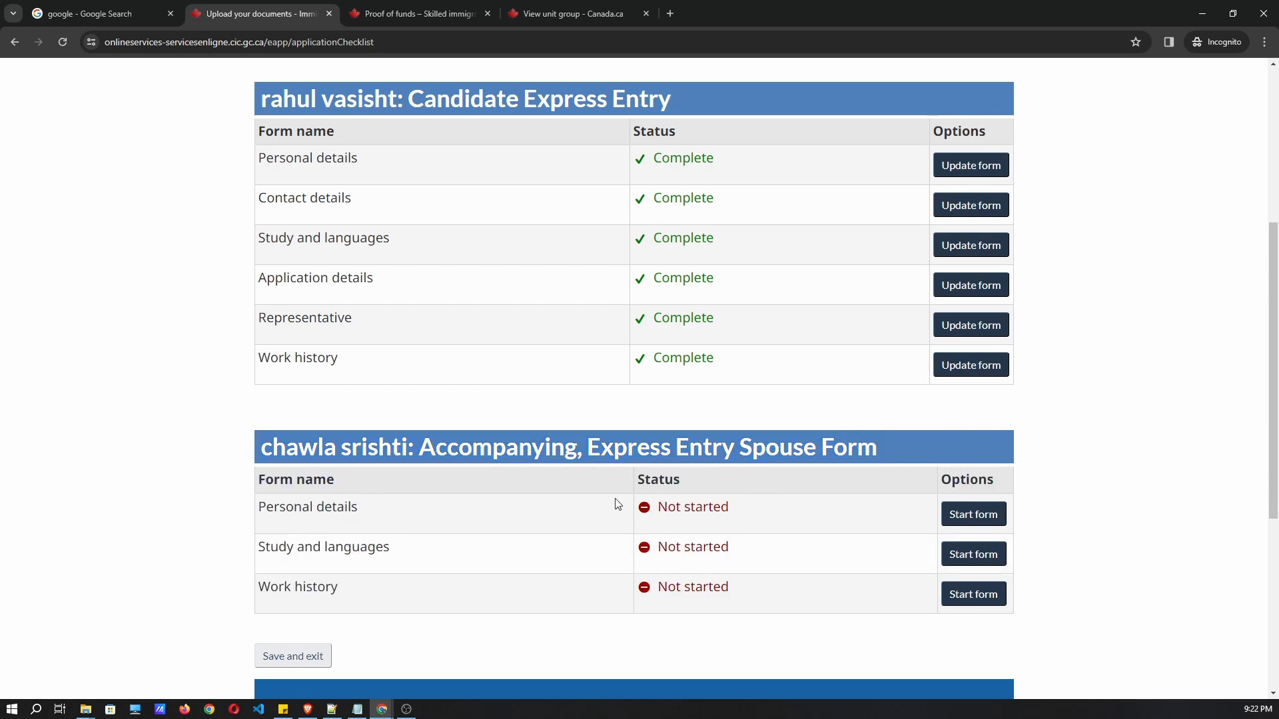